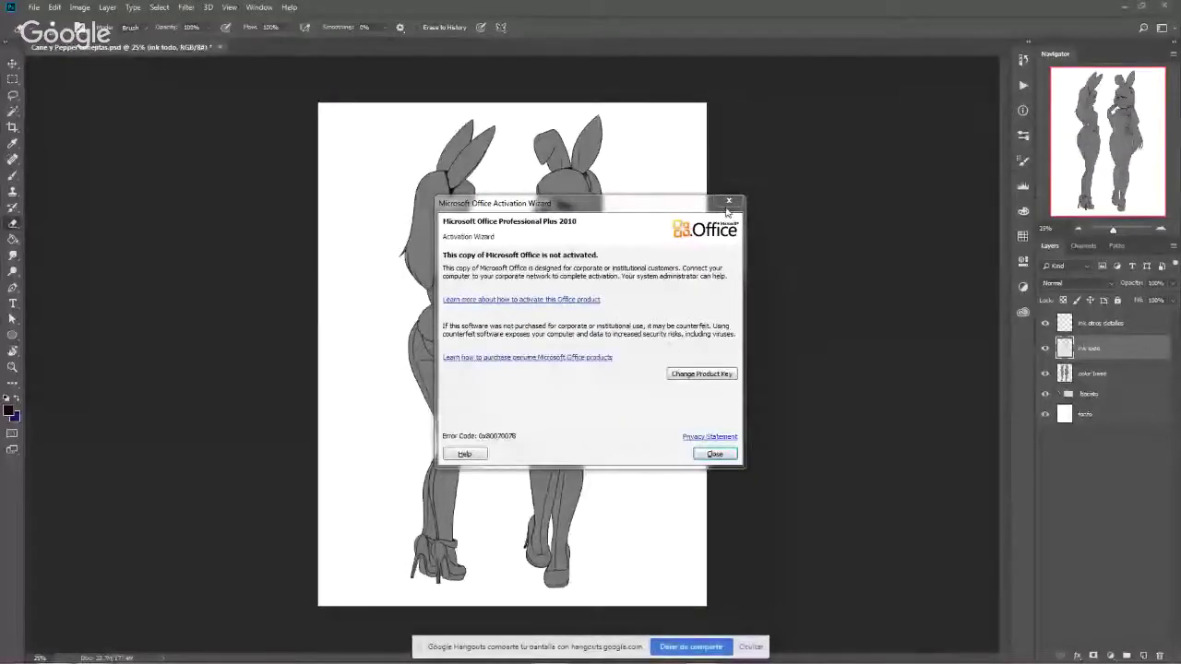
# Dismiss the Office Activation Wizard and the Hangouts sharing notice to get back to Photoshop
pyautogui.click(727, 202)
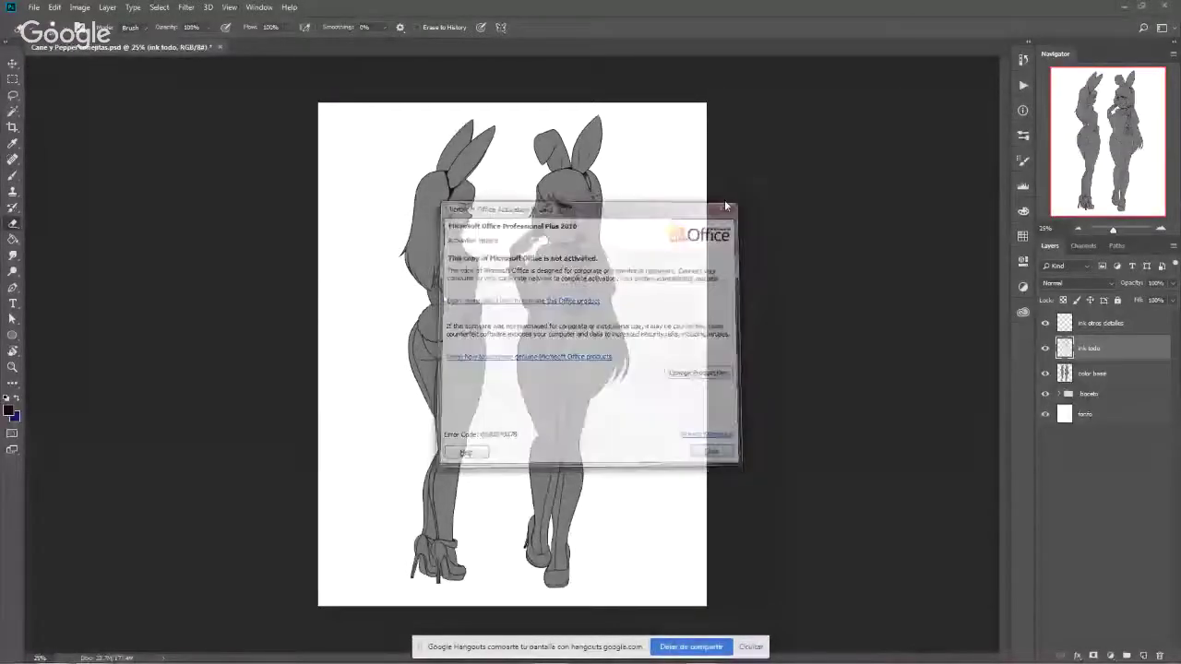
pyautogui.click(756, 648)
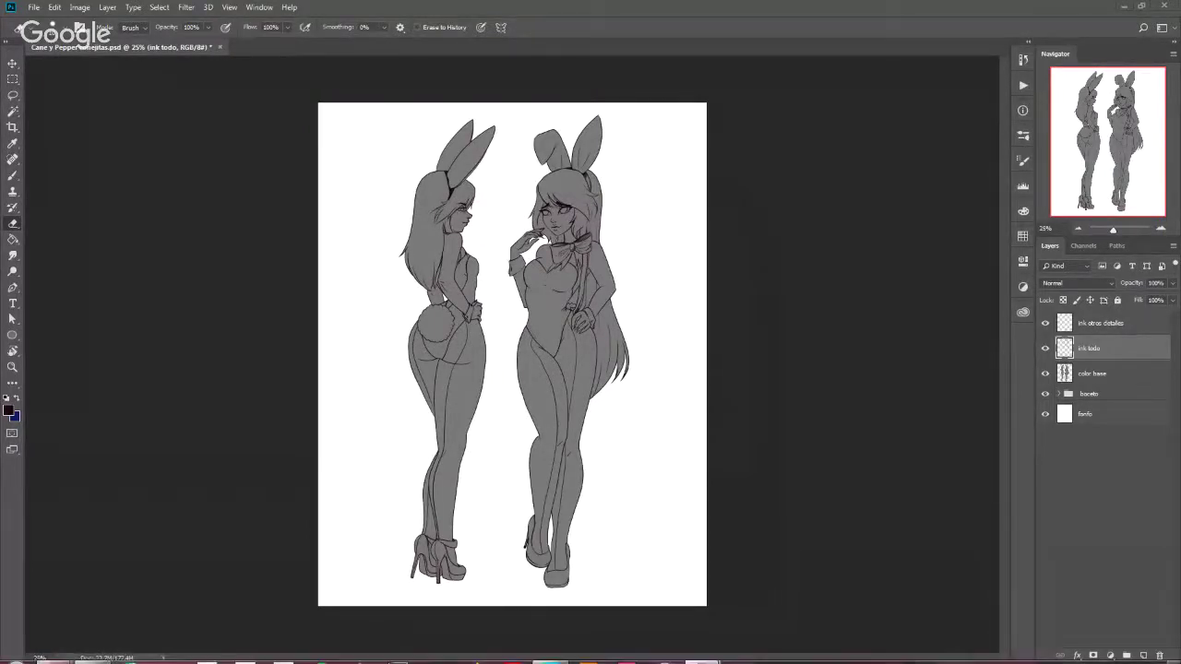
pyautogui.moveTo(702, 652)
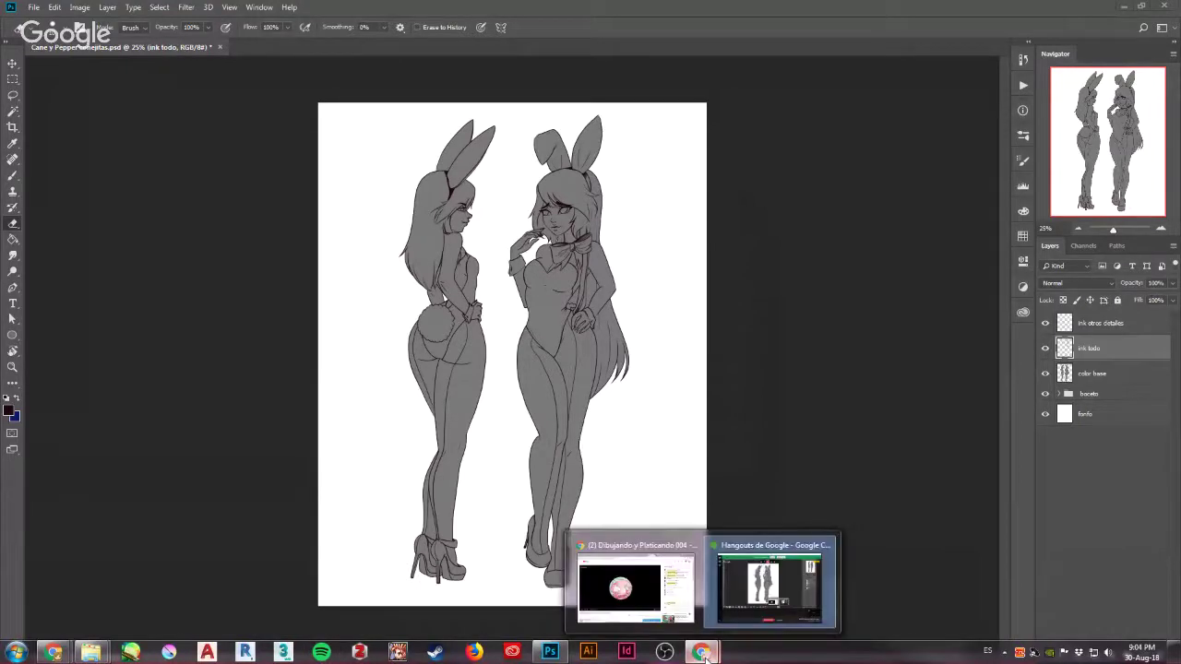
pyautogui.click(628, 545)
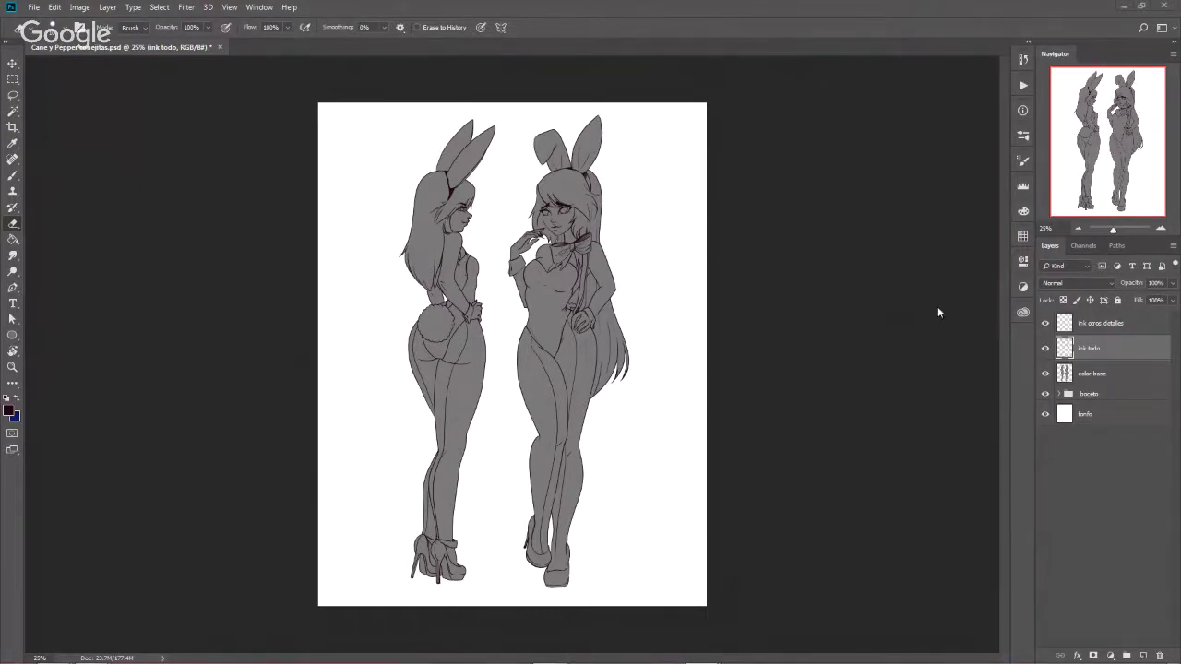
# Zoom the view to 66.7%, centred on both girls' upper bodies and bunny ears
pyautogui.click(1160, 228)
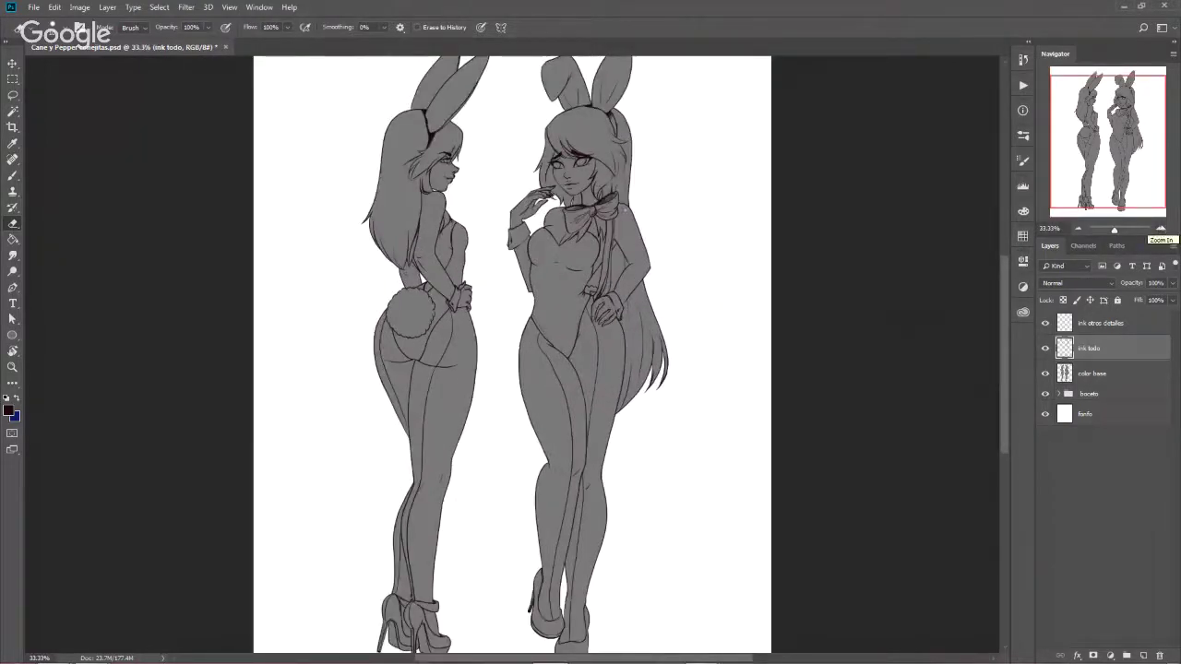
pyautogui.moveTo(1106, 138); pyautogui.dragTo(1112, 118)
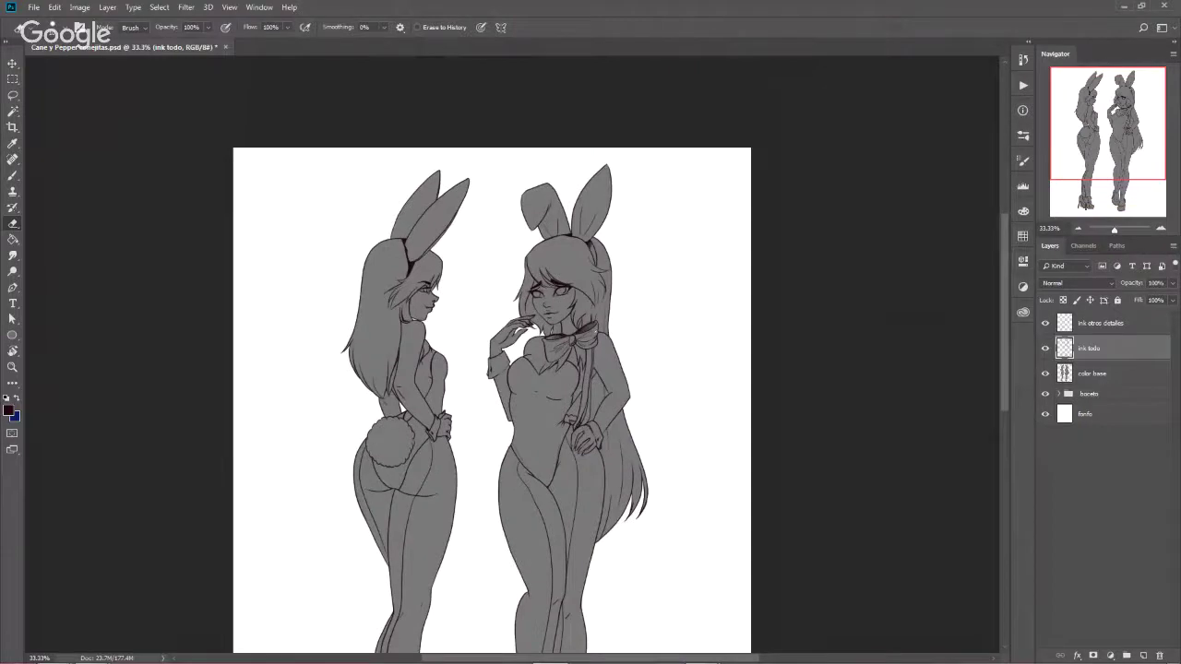
pyautogui.moveTo(609, 430)
pyautogui.mouseDown()
pyautogui.moveTo(615, 273)
pyautogui.moveTo(601, 397)
pyautogui.moveTo(613, 407)
pyautogui.mouseUp()
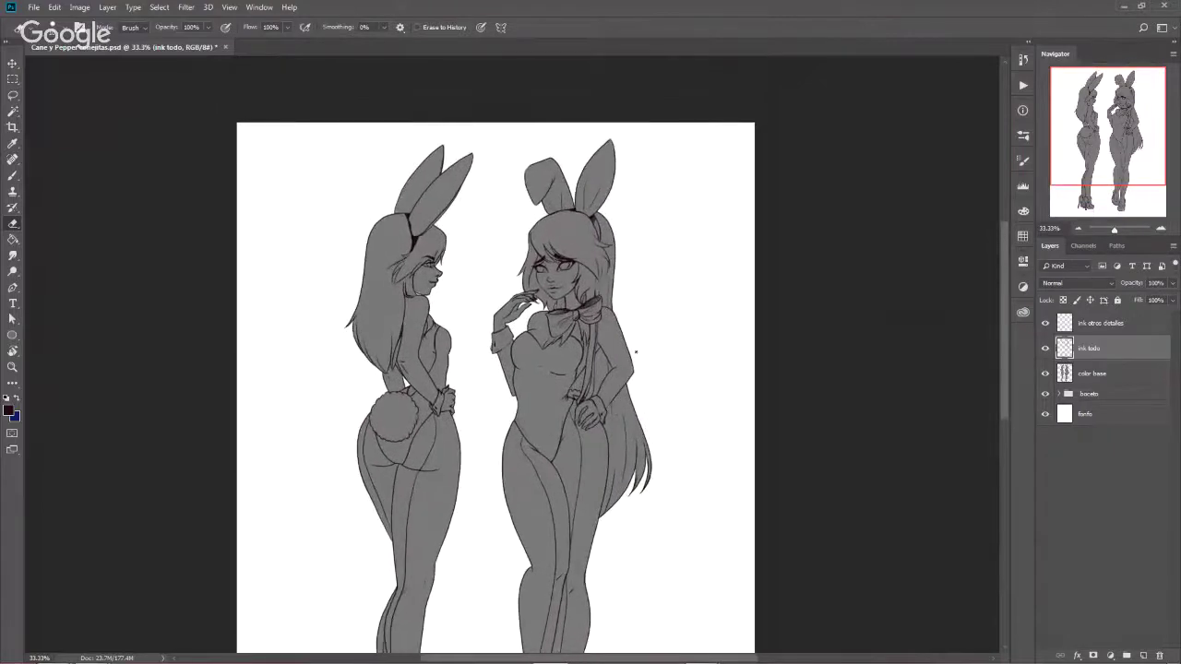
pyautogui.click(1161, 229)
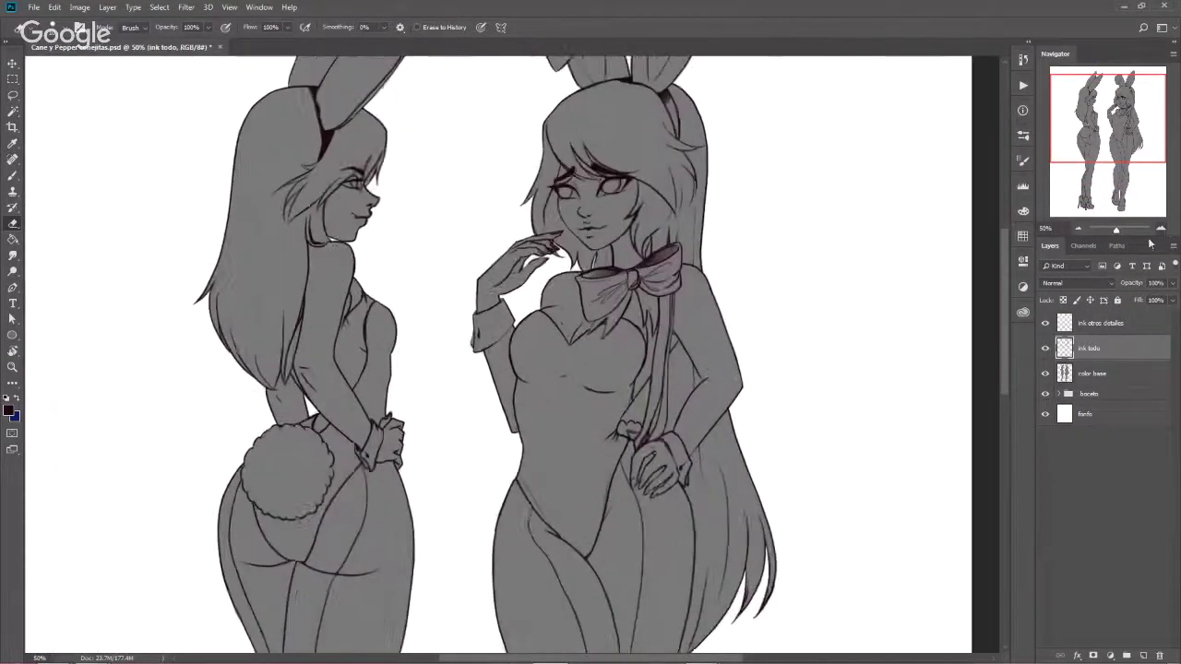
pyautogui.click(1160, 230)
# Toggle ink todo, ink otros detalles and color base visibility to check them, leaving color base selected
pyautogui.click(1046, 349)
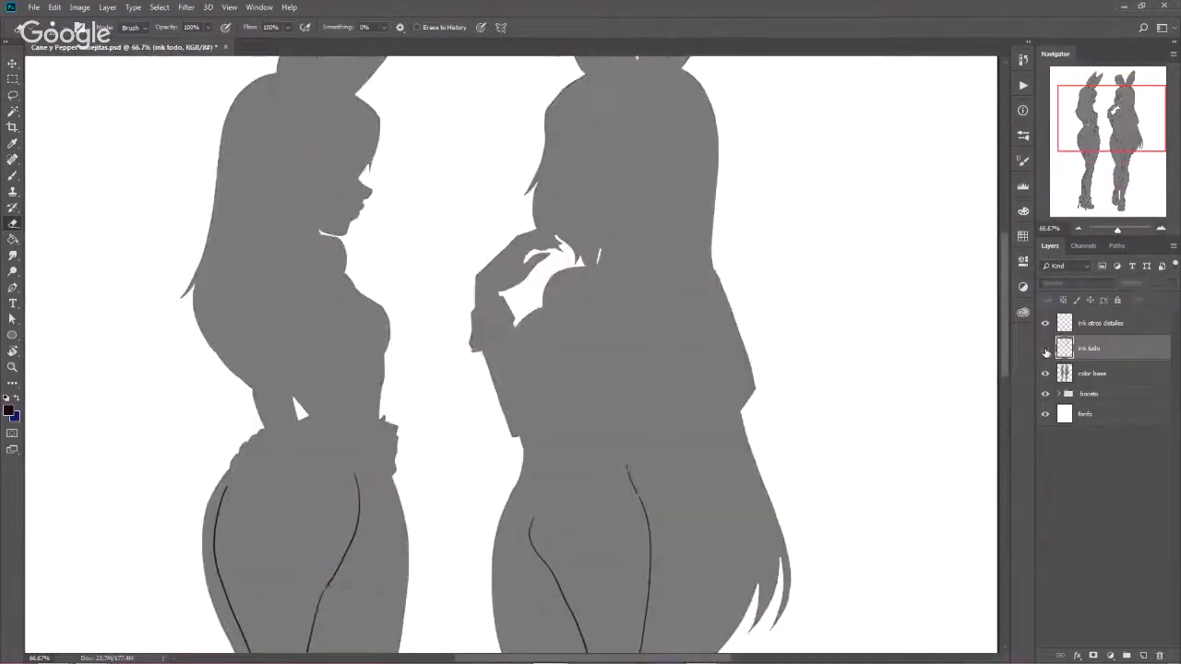
pyautogui.click(1046, 350)
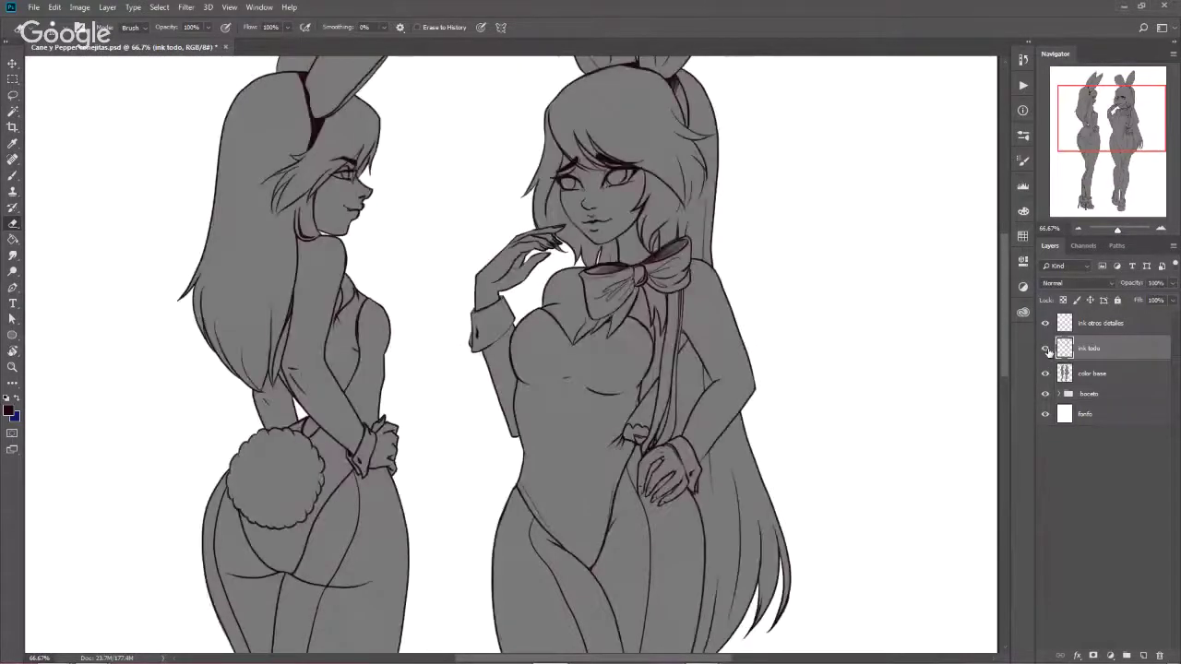
pyautogui.click(1046, 324)
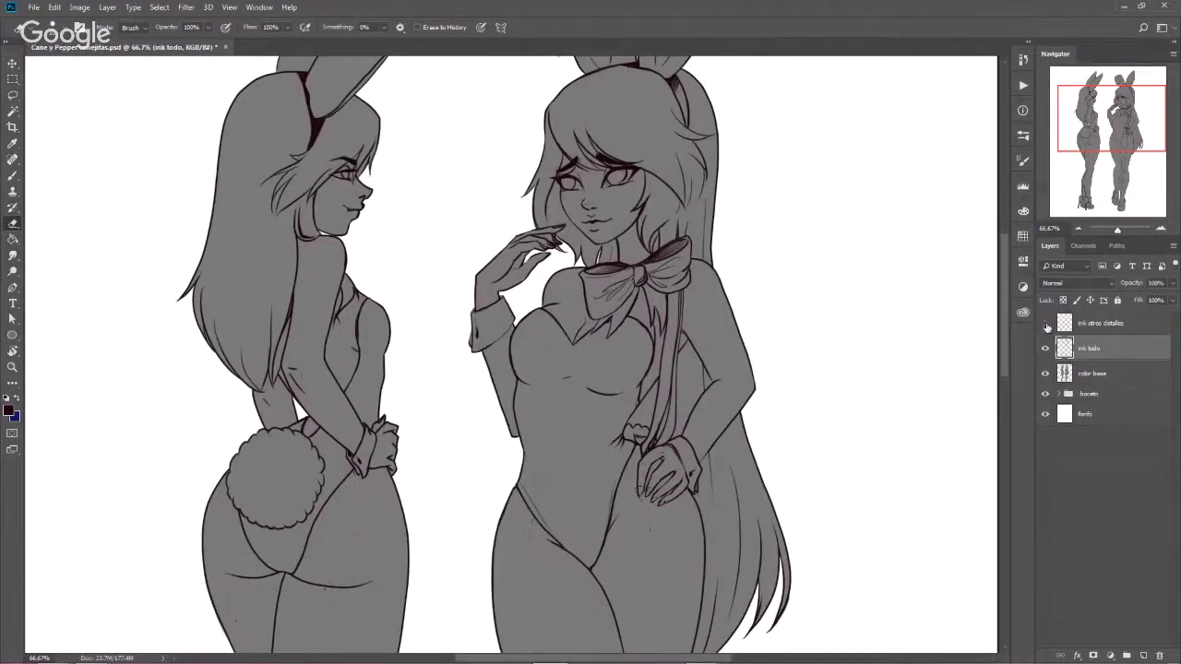
pyautogui.click(1046, 324)
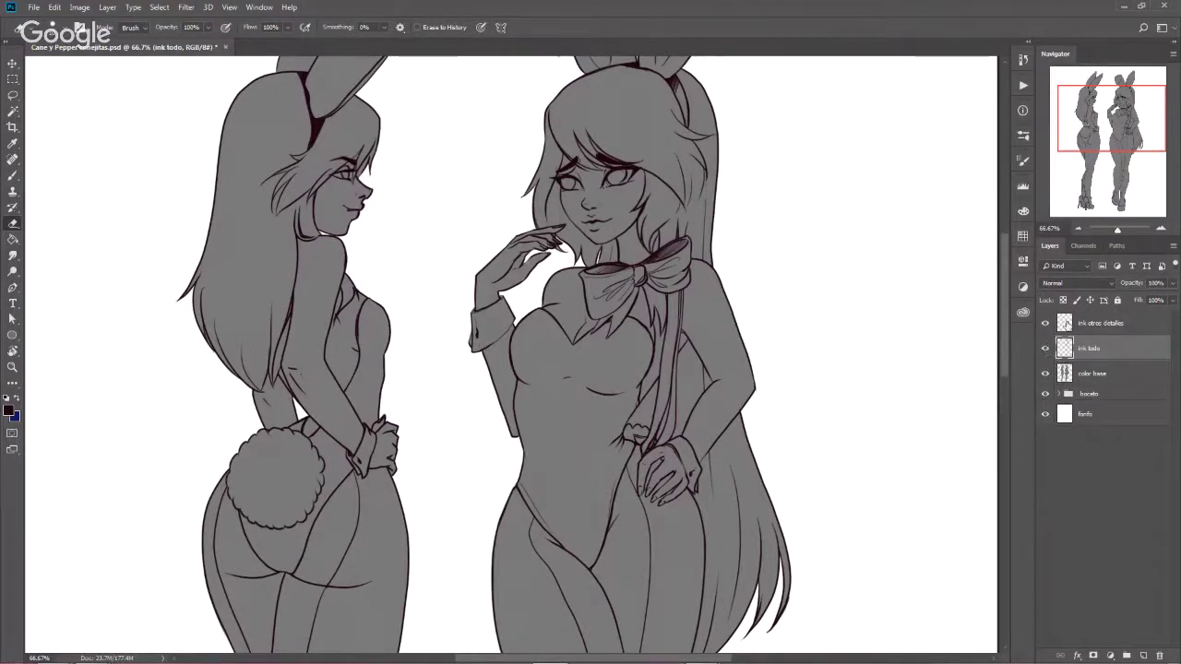
pyautogui.click(1046, 373)
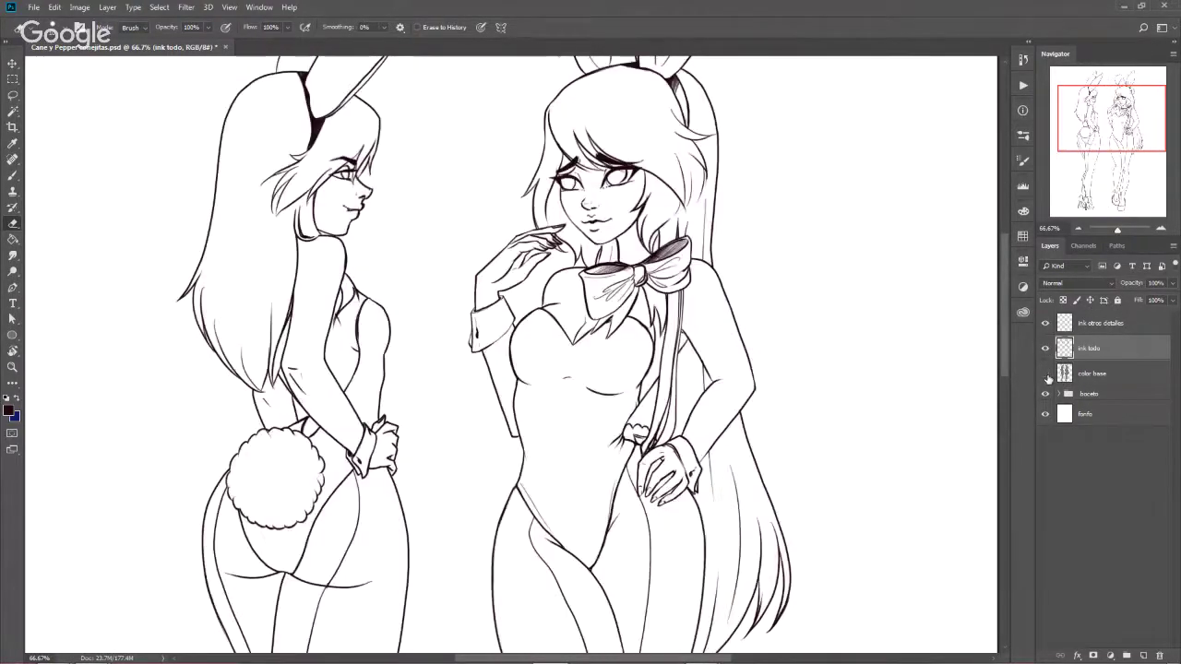
pyautogui.click(1046, 374)
pyautogui.click(1046, 373)
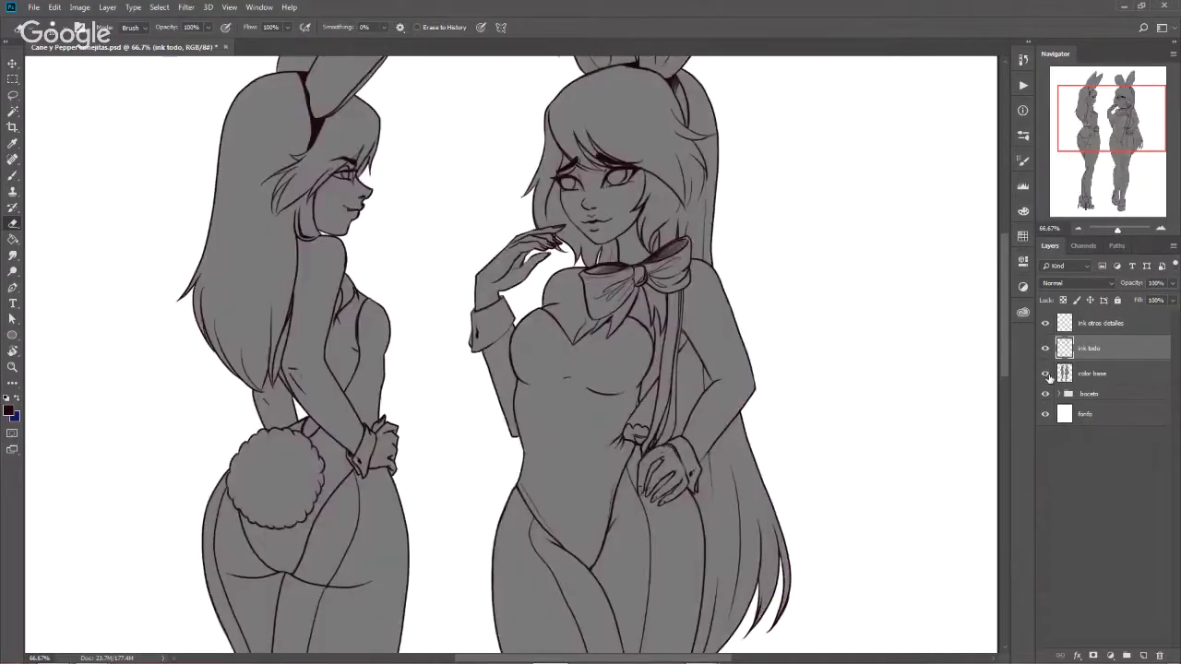
pyautogui.click(1046, 374)
pyautogui.click(1088, 373)
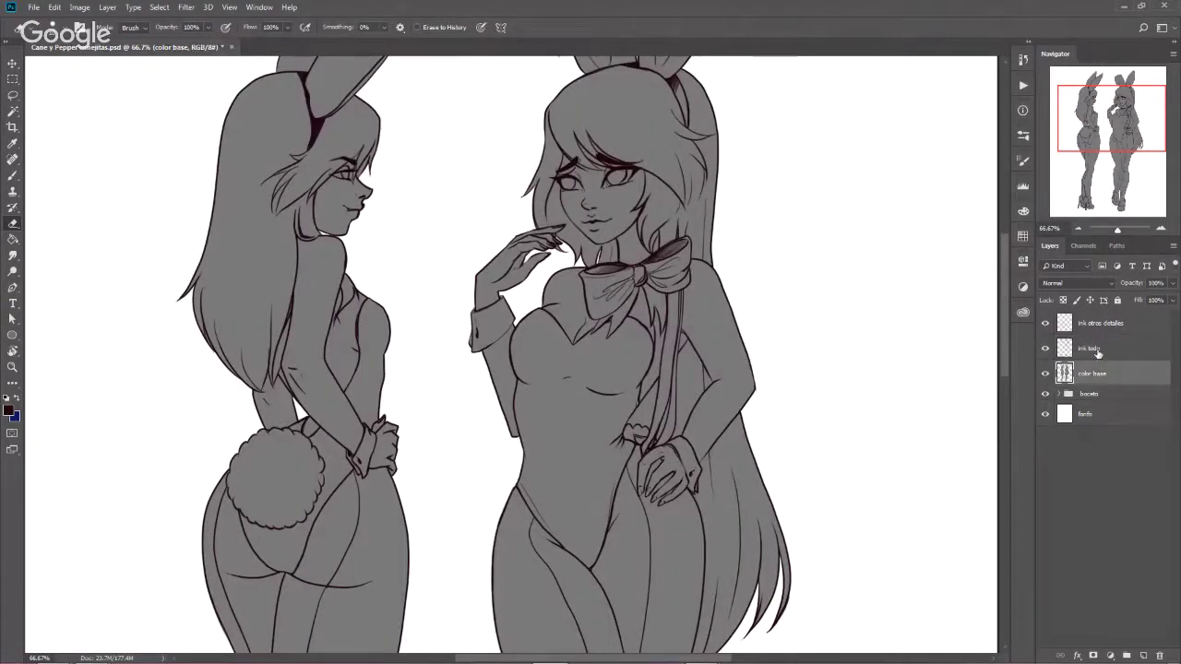
# Create a new layer named piel, clipped to the color base layer
pyautogui.hotkey('ctrl', 'shift', 'n')
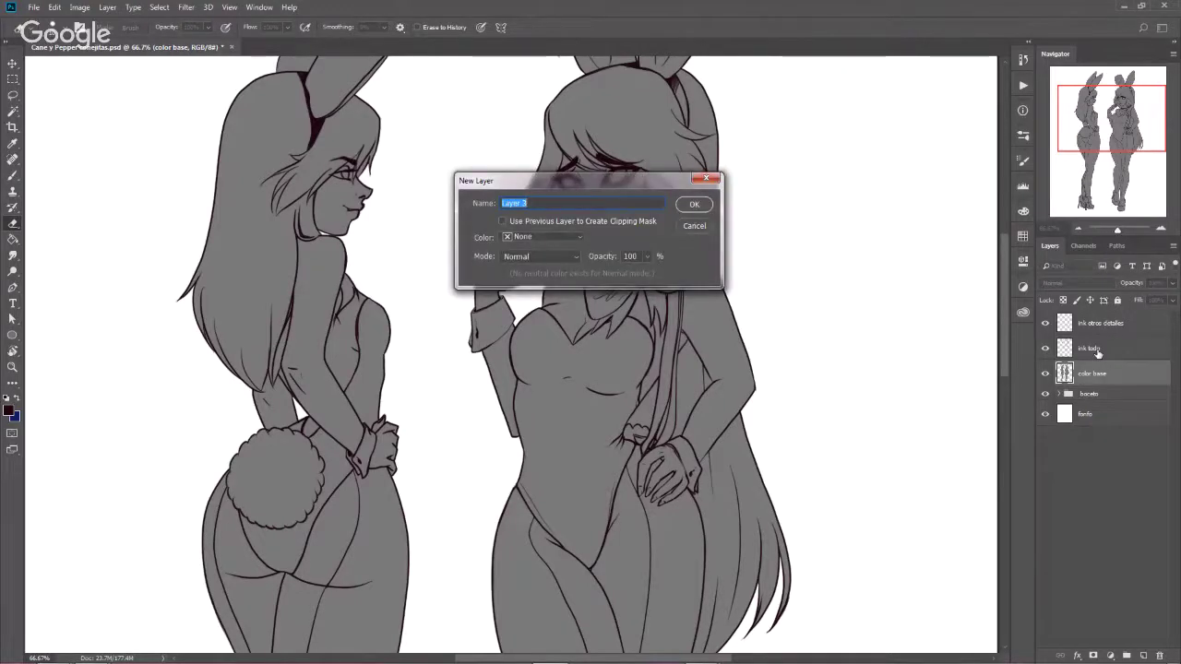
pyautogui.write('piel')
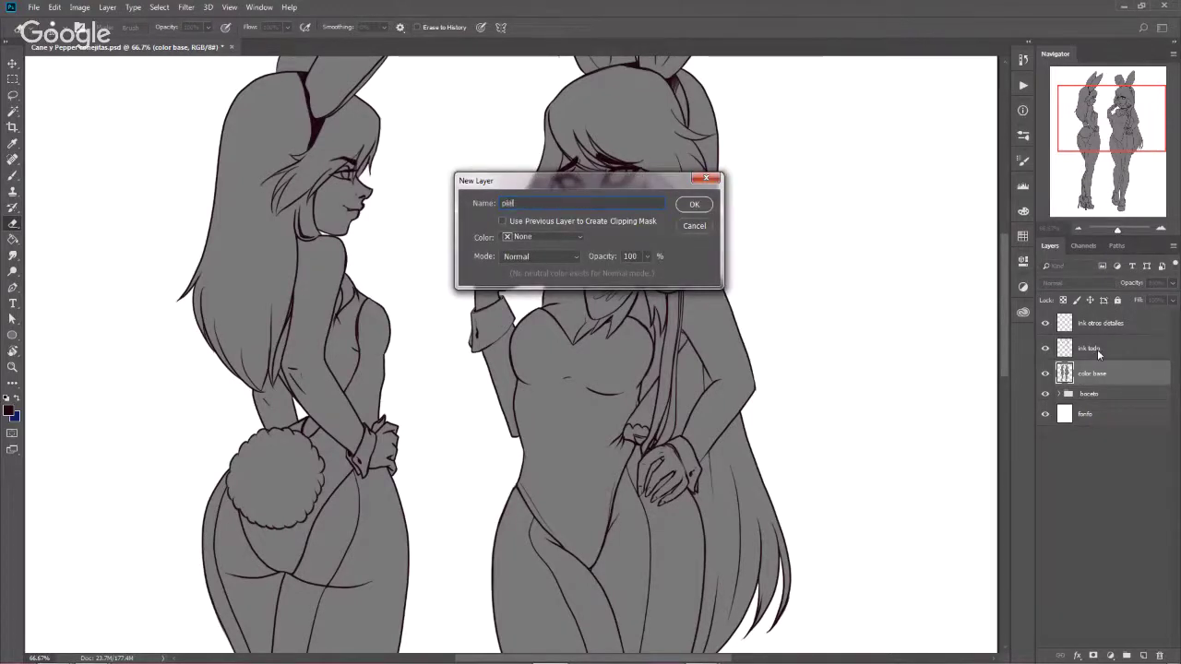
pyautogui.press('Return')
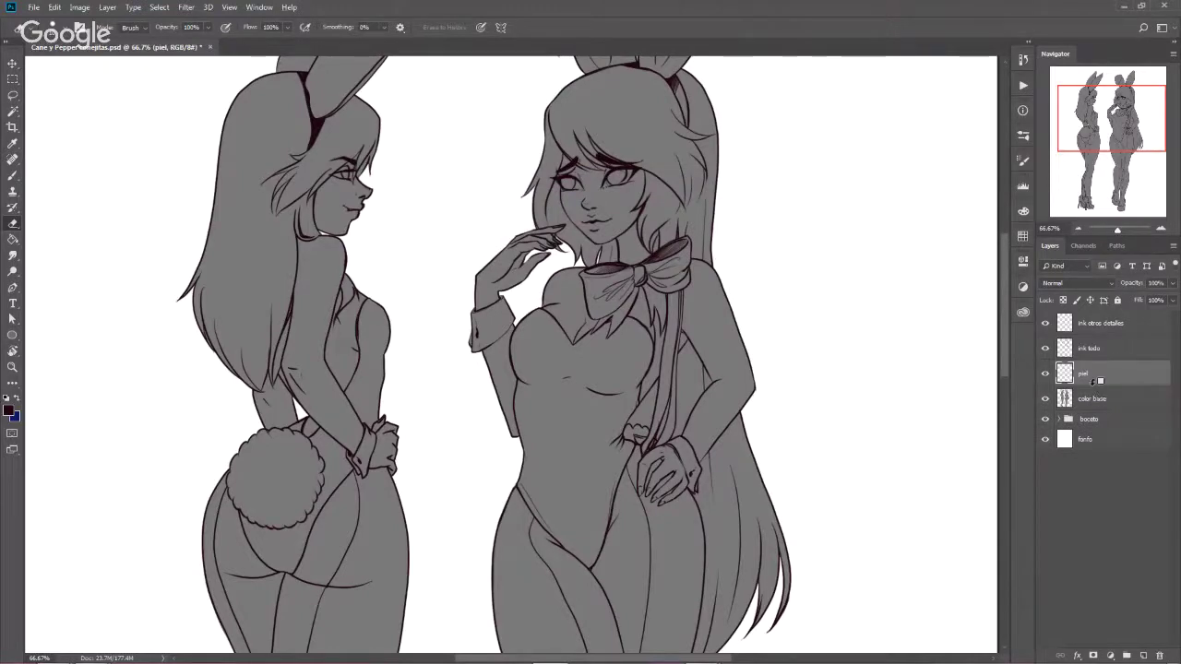
pyautogui.keyDown('alt'); pyautogui.click(1096, 381); pyautogui.keyUp('alt')
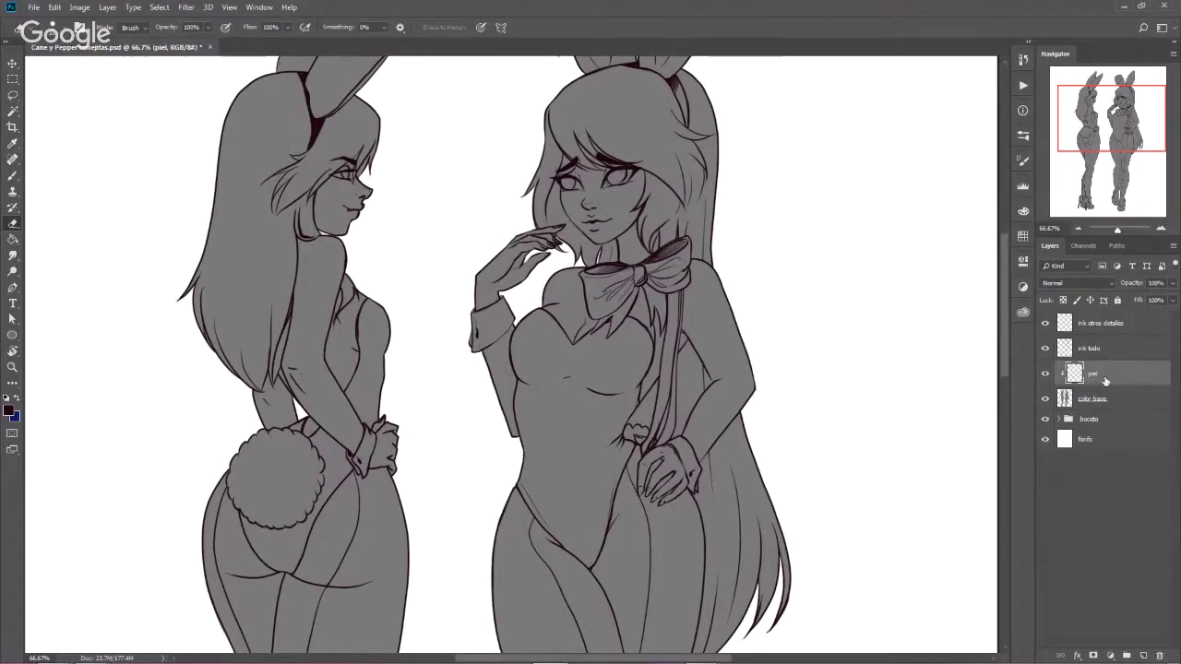
# Set the foreground colour to the pale peach skin tone #f4dbab
pyautogui.click(9, 410)
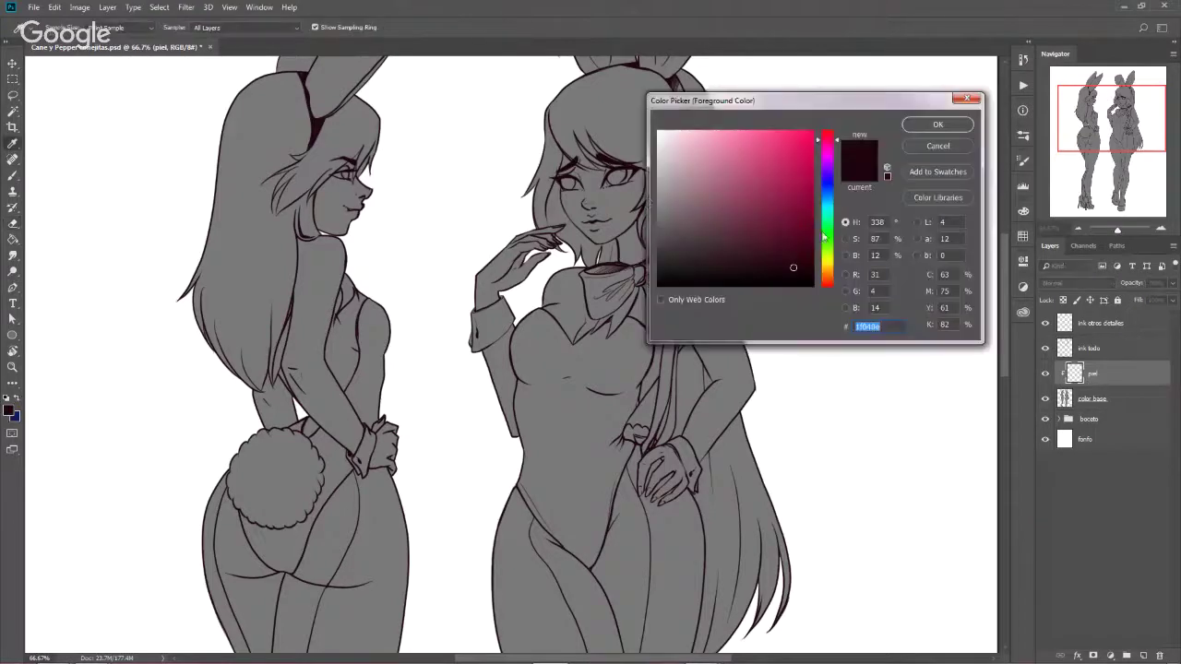
pyautogui.moveTo(823, 238); pyautogui.dragTo(835, 274)
pyautogui.moveTo(701, 140); pyautogui.dragTo(702, 136)
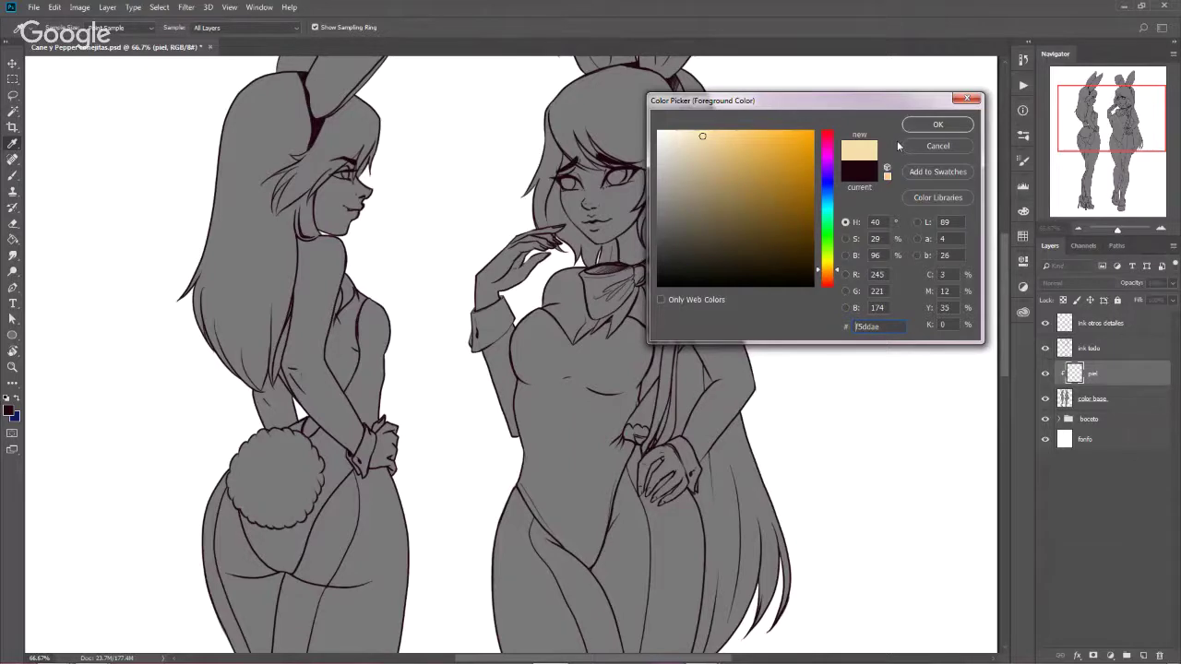
pyautogui.click(699, 133)
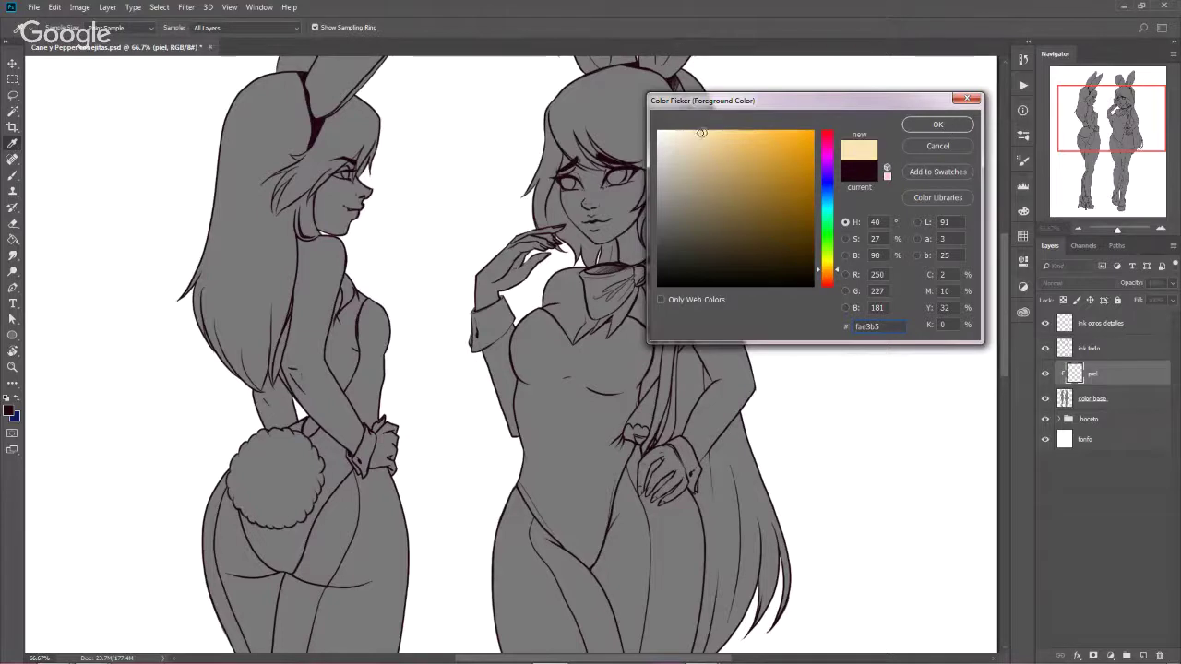
pyautogui.click(702, 137)
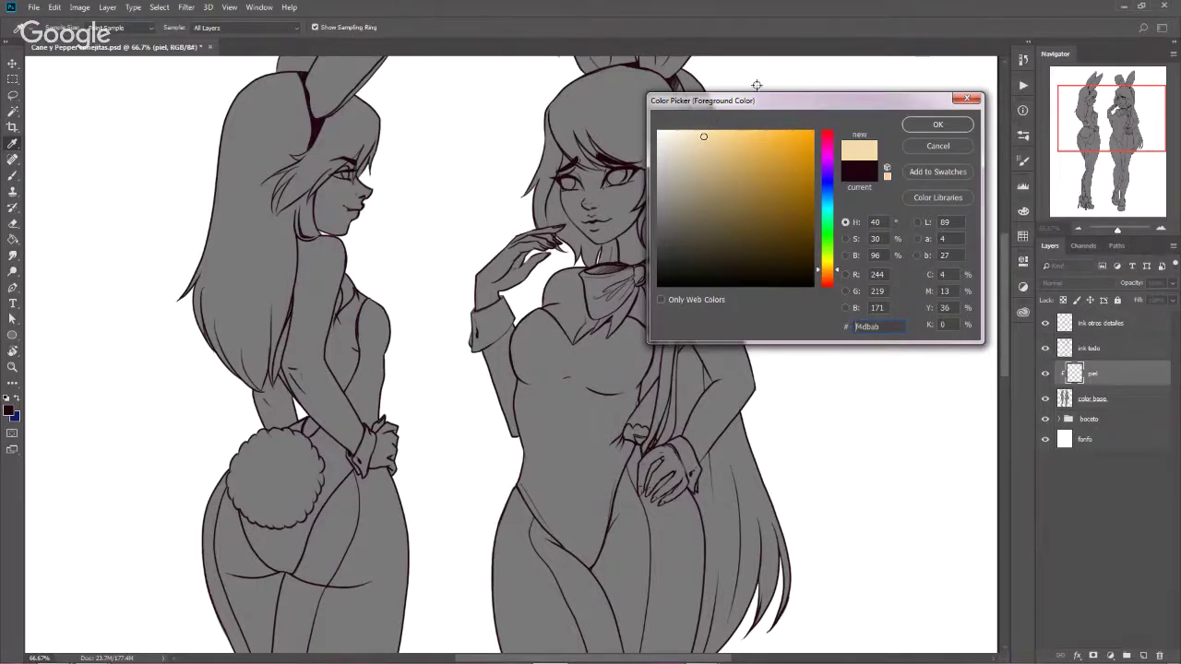
pyautogui.click(937, 127)
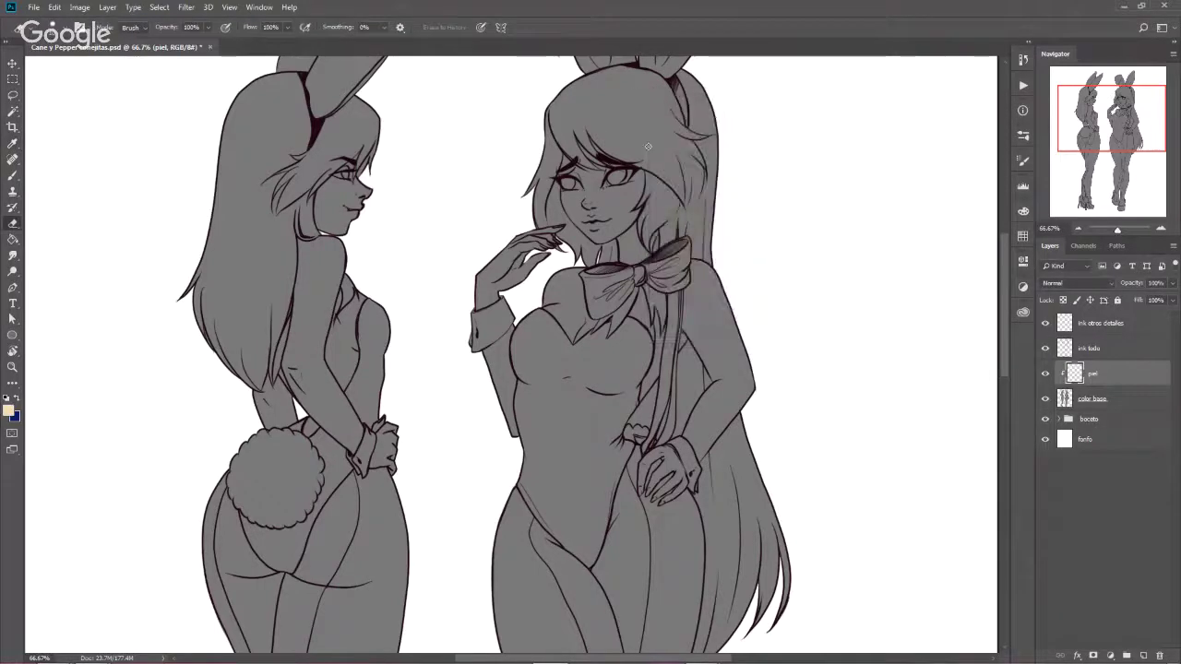
# Shrink the brush and paint skin over the right girl's eye, forehead, cheeks, chin and neck
pyautogui.keyDown('alt'); pyautogui.rightClick(643, 177); pyautogui.keyUp('alt')
pyautogui.click(594, 174)
pyautogui.press('b')
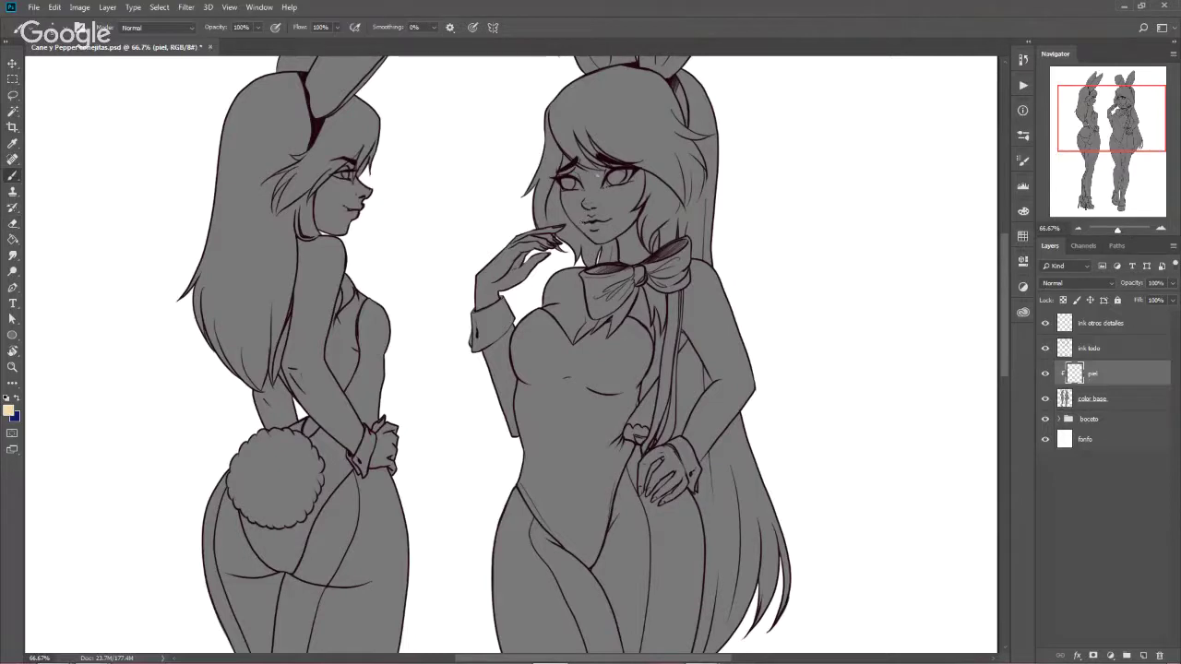
pyautogui.moveTo(615, 188)
pyautogui.mouseDown()
pyautogui.moveTo(572, 166)
pyautogui.moveTo(570, 194)
pyautogui.mouseUp()
pyautogui.moveTo(568, 152)
pyautogui.mouseDown()
pyautogui.moveTo(566, 194)
pyautogui.moveTo(573, 164)
pyautogui.moveTo(631, 198)
pyautogui.mouseUp()
pyautogui.moveTo(627, 157)
pyautogui.mouseDown()
pyautogui.moveTo(643, 168)
pyautogui.moveTo(632, 235)
pyautogui.moveTo(589, 222)
pyautogui.moveTo(565, 189)
pyautogui.moveTo(567, 226)
pyautogui.moveTo(590, 229)
pyautogui.mouseUp()
pyautogui.moveTo(562, 181)
pyautogui.mouseDown()
pyautogui.moveTo(600, 238)
pyautogui.moveTo(606, 221)
pyautogui.moveTo(600, 241)
pyautogui.moveTo(616, 242)
pyautogui.mouseUp()
pyautogui.moveTo(645, 201)
pyautogui.mouseDown()
pyautogui.moveTo(626, 231)
pyautogui.moveTo(624, 266)
pyautogui.moveTo(641, 226)
pyautogui.moveTo(651, 251)
pyautogui.moveTo(659, 244)
pyautogui.mouseUp()
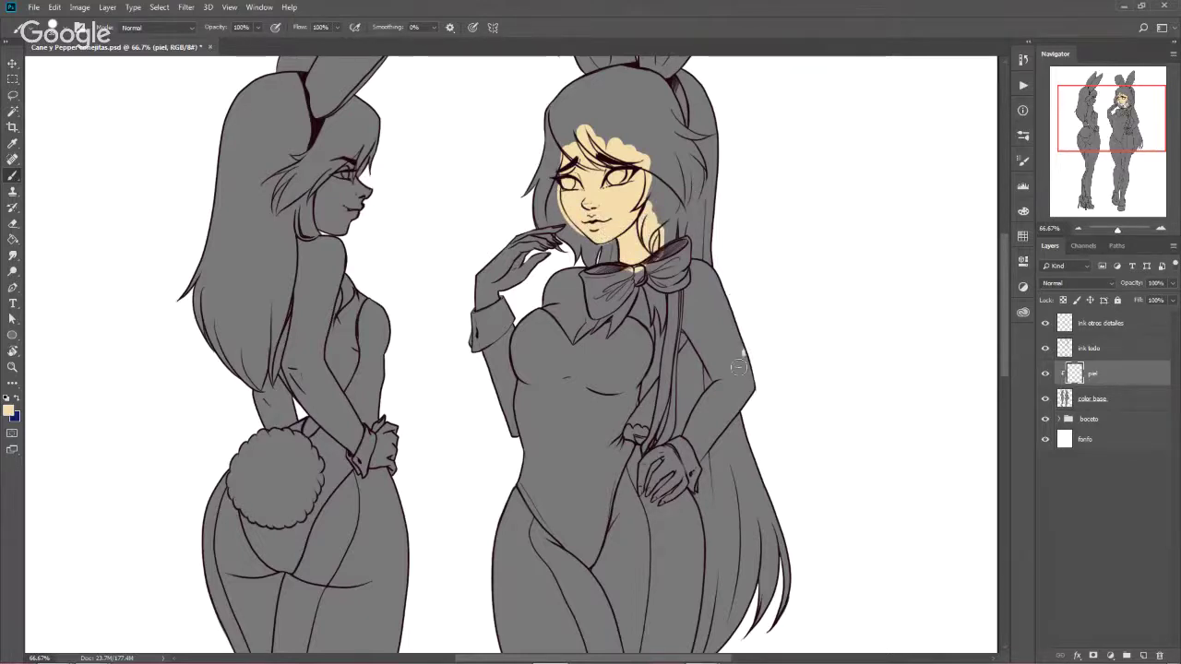
# Paint skin on the right girl's upper arm, shoulder, raised hand and hip hand
pyautogui.moveTo(738, 367)
pyautogui.mouseDown()
pyautogui.moveTo(744, 402)
pyautogui.moveTo(706, 438)
pyautogui.moveTo(692, 426)
pyautogui.moveTo(687, 441)
pyautogui.moveTo(706, 461)
pyautogui.moveTo(728, 411)
pyautogui.moveTo(710, 381)
pyautogui.moveTo(729, 332)
pyautogui.moveTo(690, 294)
pyautogui.moveTo(699, 261)
pyautogui.moveTo(720, 281)
pyautogui.mouseUp()
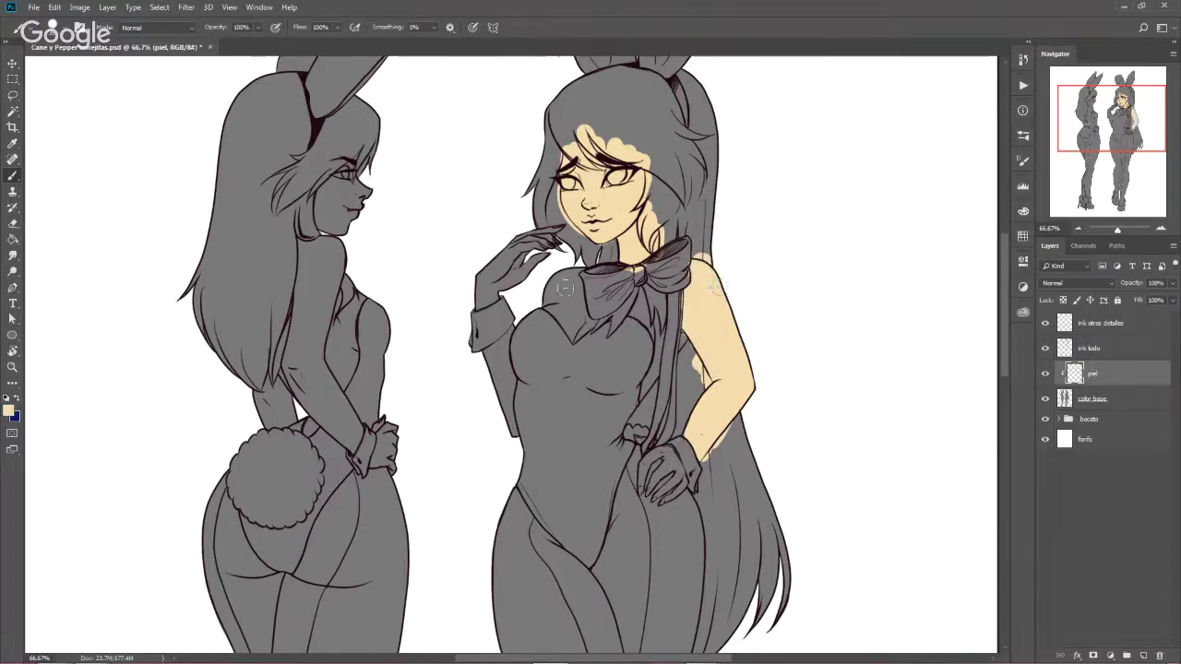
pyautogui.moveTo(555, 292)
pyautogui.mouseDown()
pyautogui.moveTo(583, 269)
pyautogui.moveTo(552, 305)
pyautogui.moveTo(590, 322)
pyautogui.moveTo(627, 295)
pyautogui.moveTo(648, 318)
pyautogui.moveTo(669, 254)
pyautogui.moveTo(669, 392)
pyautogui.moveTo(631, 407)
pyautogui.mouseUp()
pyautogui.moveTo(558, 268)
pyautogui.mouseDown()
pyautogui.moveTo(493, 263)
pyautogui.moveTo(508, 295)
pyautogui.moveTo(517, 244)
pyautogui.moveTo(558, 231)
pyautogui.moveTo(498, 382)
pyautogui.moveTo(512, 328)
pyautogui.moveTo(521, 433)
pyautogui.mouseUp()
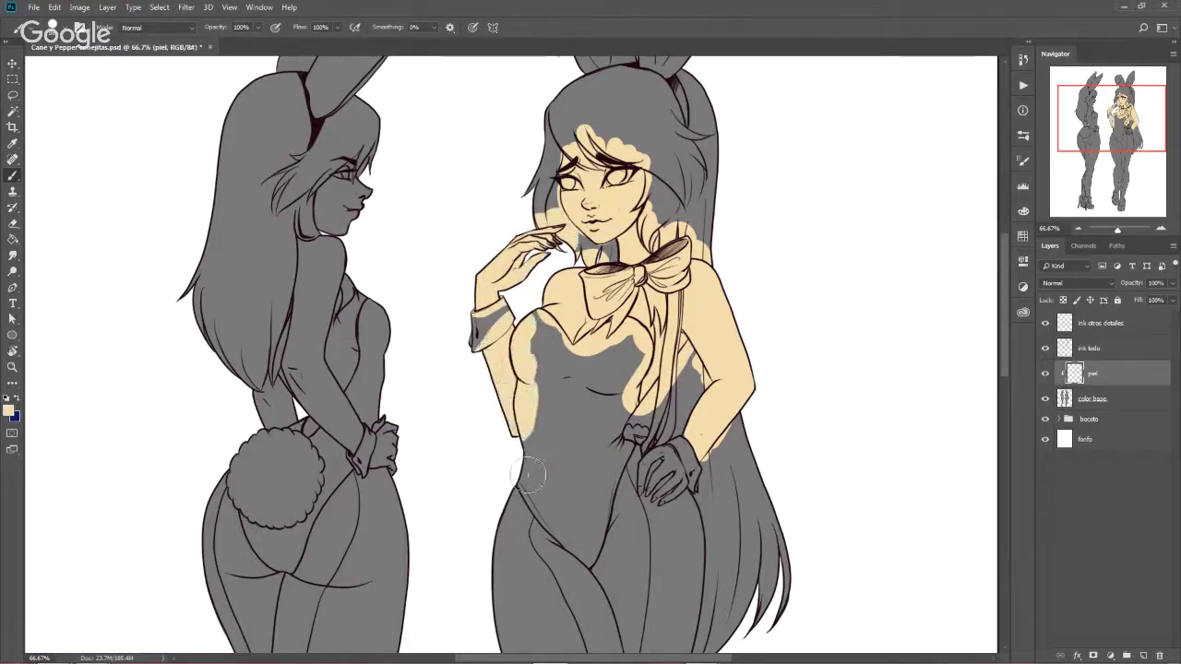
pyautogui.moveTo(659, 452); pyautogui.dragTo(681, 520)
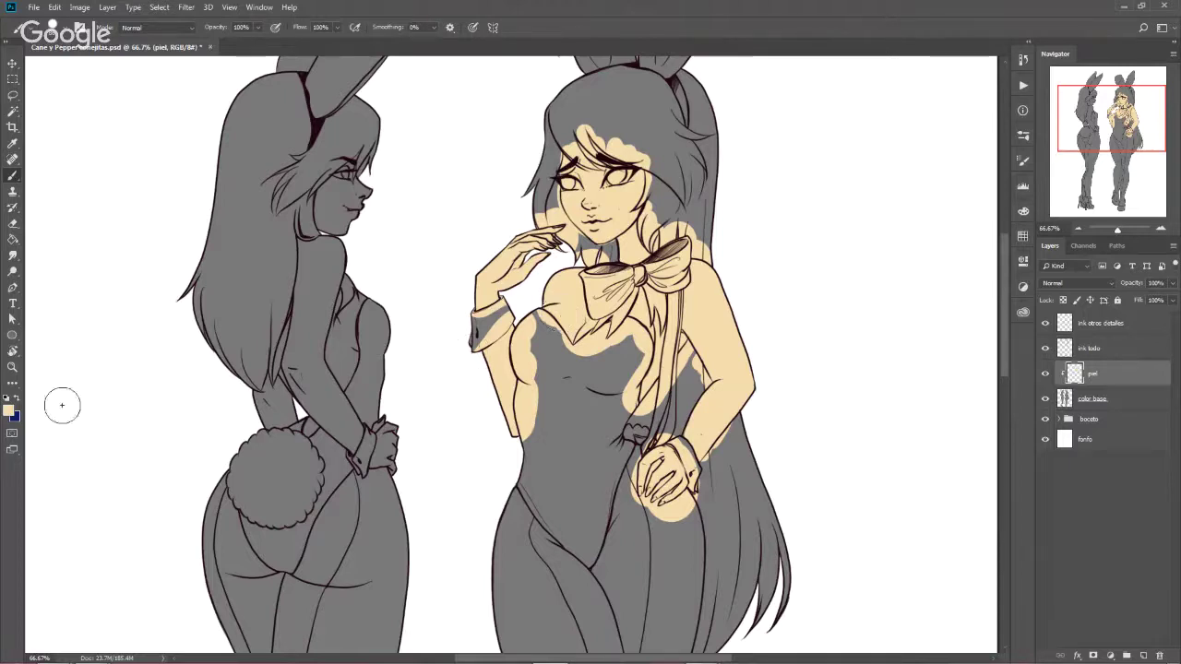
# Choose the warmer tan skin colour #ecbe7d, testing it on the left girl's cheek
pyautogui.click(9, 409)
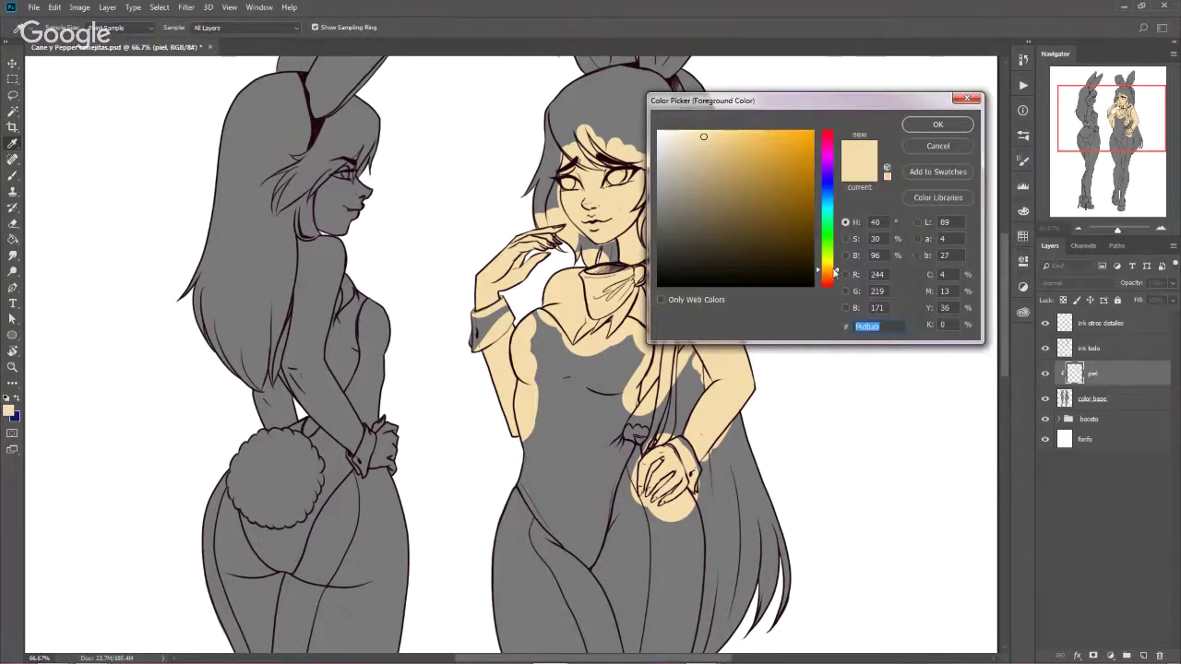
pyautogui.moveTo(835, 269); pyautogui.dragTo(834, 271)
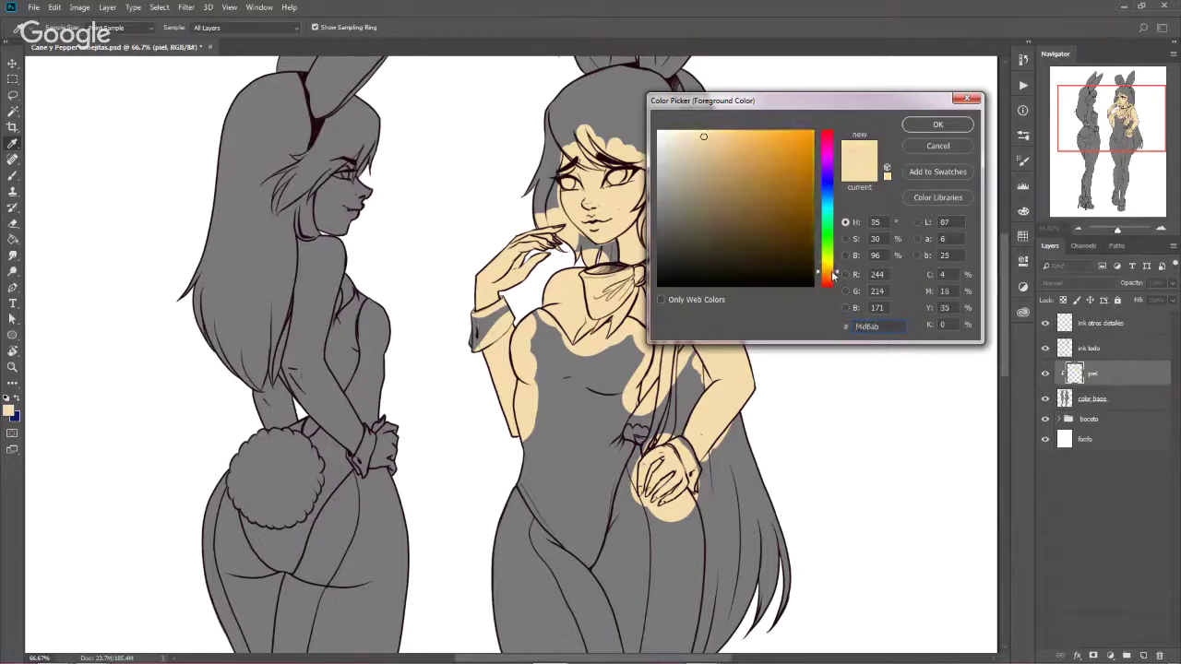
pyautogui.click(710, 143)
pyautogui.moveTo(736, 131); pyautogui.dragTo(723, 141)
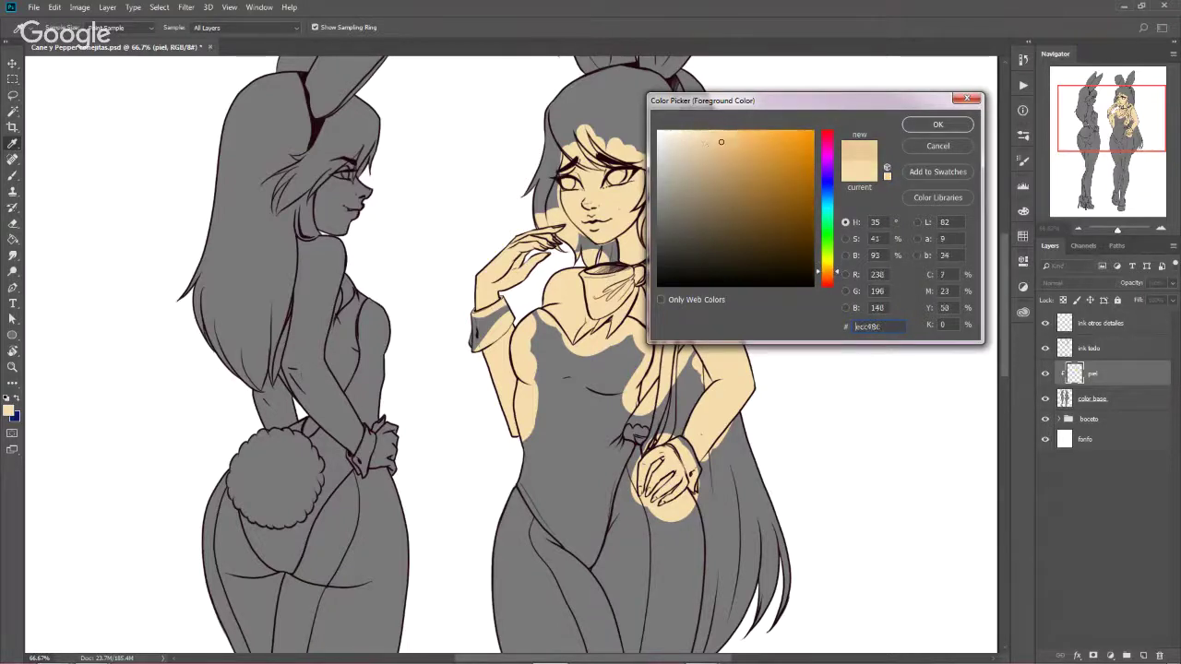
pyautogui.click(937, 124)
pyautogui.press('b')
pyautogui.moveTo(337, 180)
pyautogui.mouseDown()
pyautogui.moveTo(325, 207)
pyautogui.moveTo(348, 159)
pyautogui.mouseUp()
pyautogui.click(9, 410)
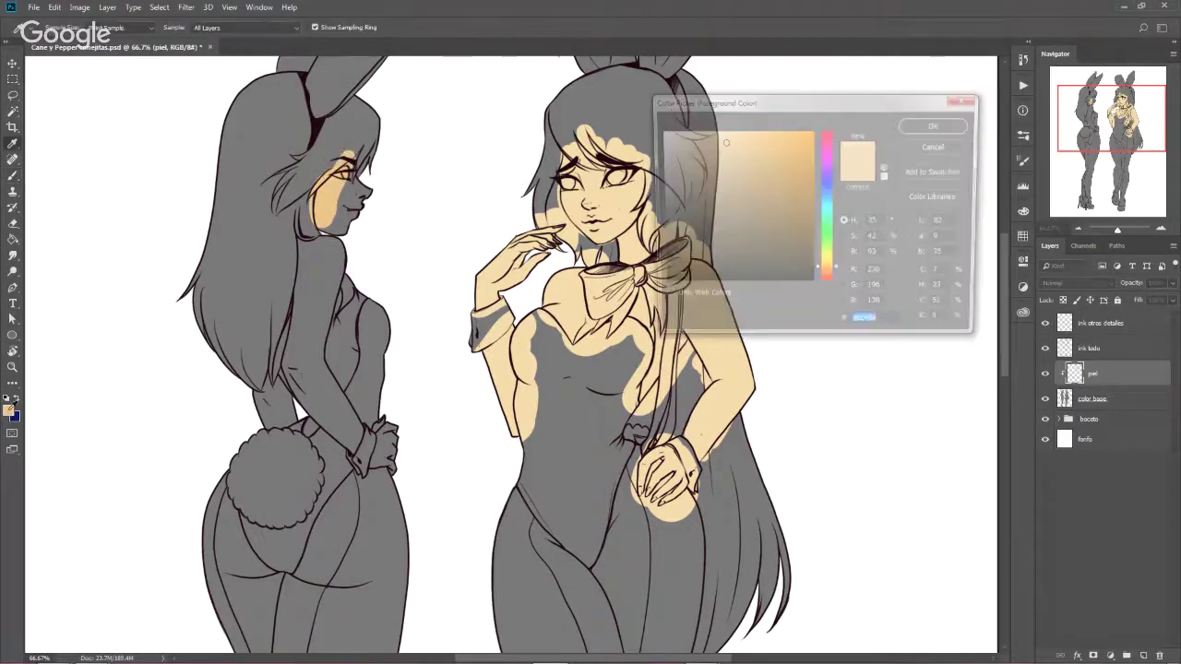
pyautogui.moveTo(725, 140); pyautogui.dragTo(730, 141)
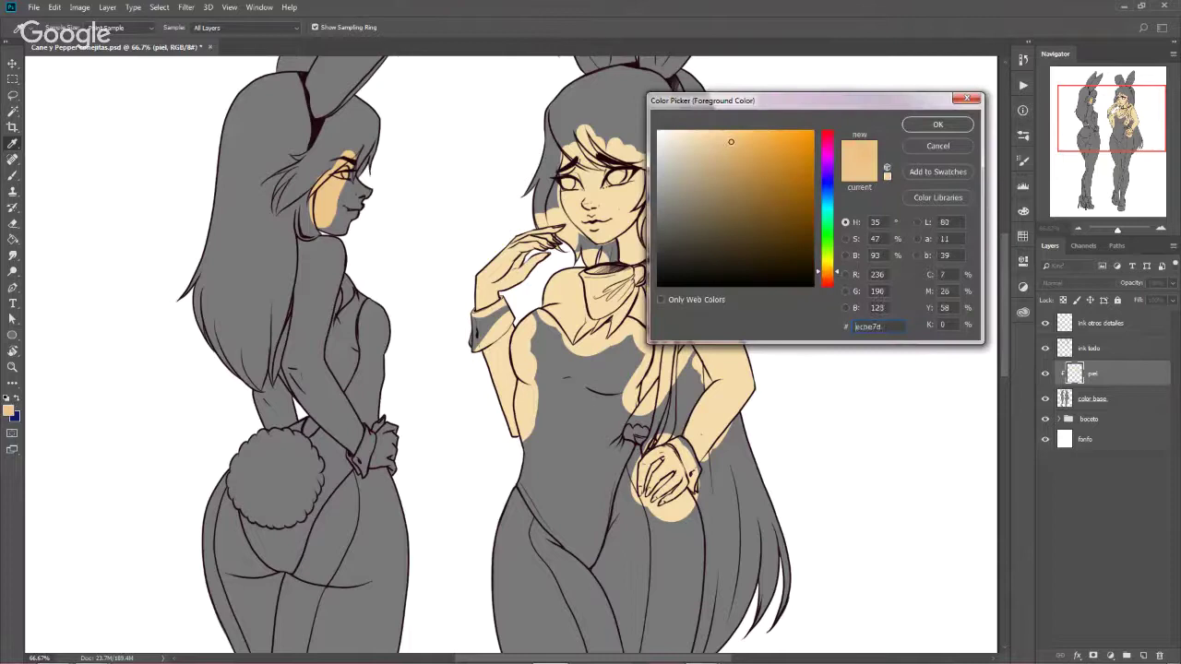
pyautogui.click(937, 123)
# Paint tan skin over the left girl's face, forehead, neck, back, upper arm and forearm
pyautogui.moveTo(351, 221); pyautogui.dragTo(355, 148)
pyautogui.moveTo(323, 245)
pyautogui.mouseDown()
pyautogui.moveTo(364, 176)
pyautogui.moveTo(332, 140)
pyautogui.mouseUp()
pyautogui.moveTo(346, 268)
pyautogui.mouseDown()
pyautogui.moveTo(309, 236)
pyautogui.moveTo(360, 276)
pyautogui.moveTo(360, 237)
pyautogui.mouseUp()
pyautogui.moveTo(304, 373)
pyautogui.mouseDown()
pyautogui.moveTo(316, 284)
pyautogui.moveTo(295, 369)
pyautogui.mouseUp()
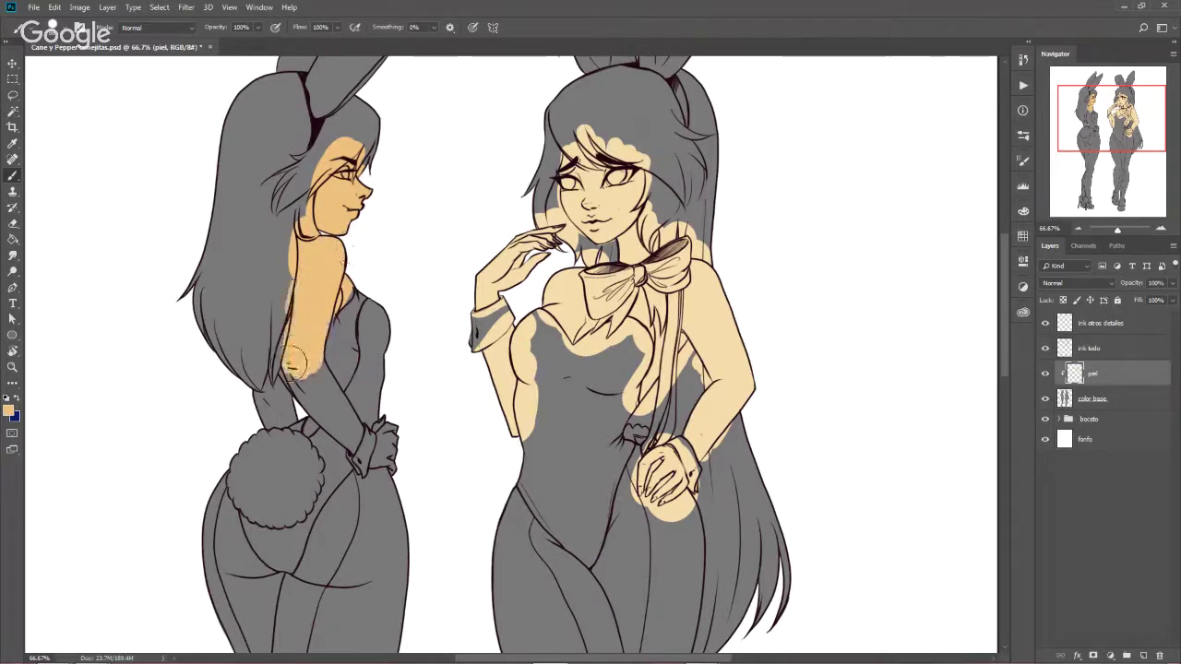
pyautogui.moveTo(304, 313)
pyautogui.mouseDown()
pyautogui.moveTo(277, 392)
pyautogui.moveTo(253, 402)
pyautogui.moveTo(300, 435)
pyautogui.mouseUp()
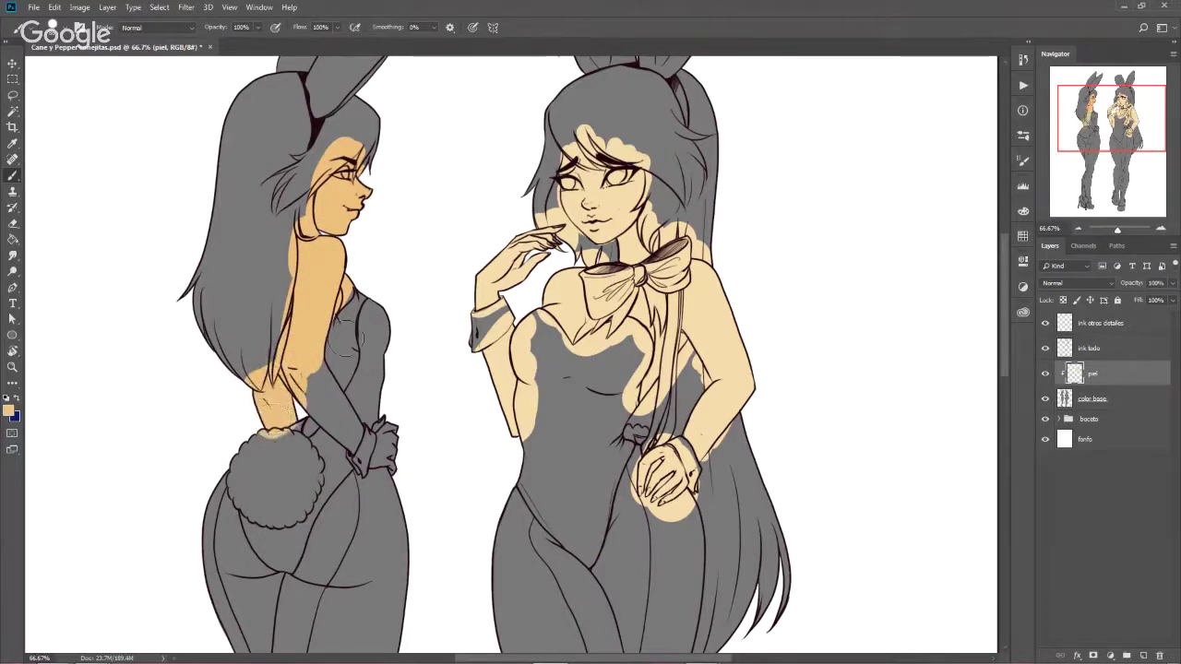
pyautogui.moveTo(291, 374)
pyautogui.mouseDown()
pyautogui.moveTo(323, 415)
pyautogui.moveTo(327, 406)
pyautogui.moveTo(349, 457)
pyautogui.moveTo(327, 346)
pyautogui.mouseUp()
pyautogui.moveTo(358, 434)
pyautogui.mouseDown()
pyautogui.moveTo(323, 304)
pyautogui.moveTo(342, 382)
pyautogui.moveTo(352, 286)
pyautogui.moveTo(360, 415)
pyautogui.moveTo(385, 423)
pyautogui.mouseUp()
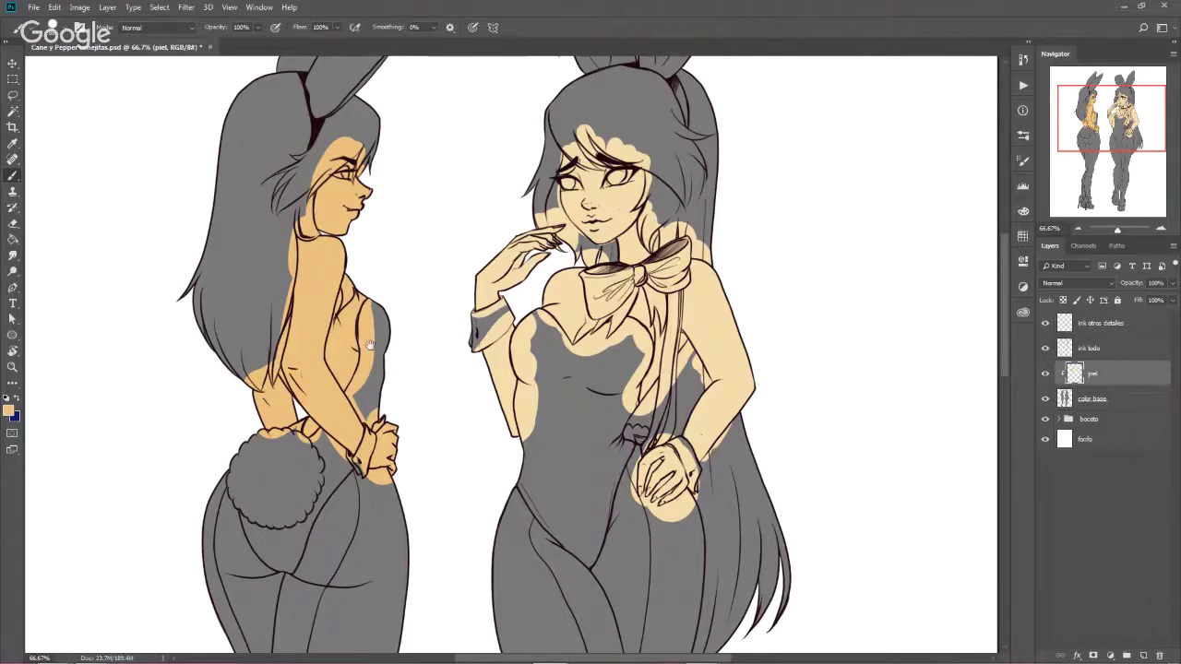
pyautogui.moveTo(493, 256)
pyautogui.mouseDown()
pyautogui.moveTo(496, 503)
pyautogui.moveTo(496, 300)
pyautogui.mouseUp()
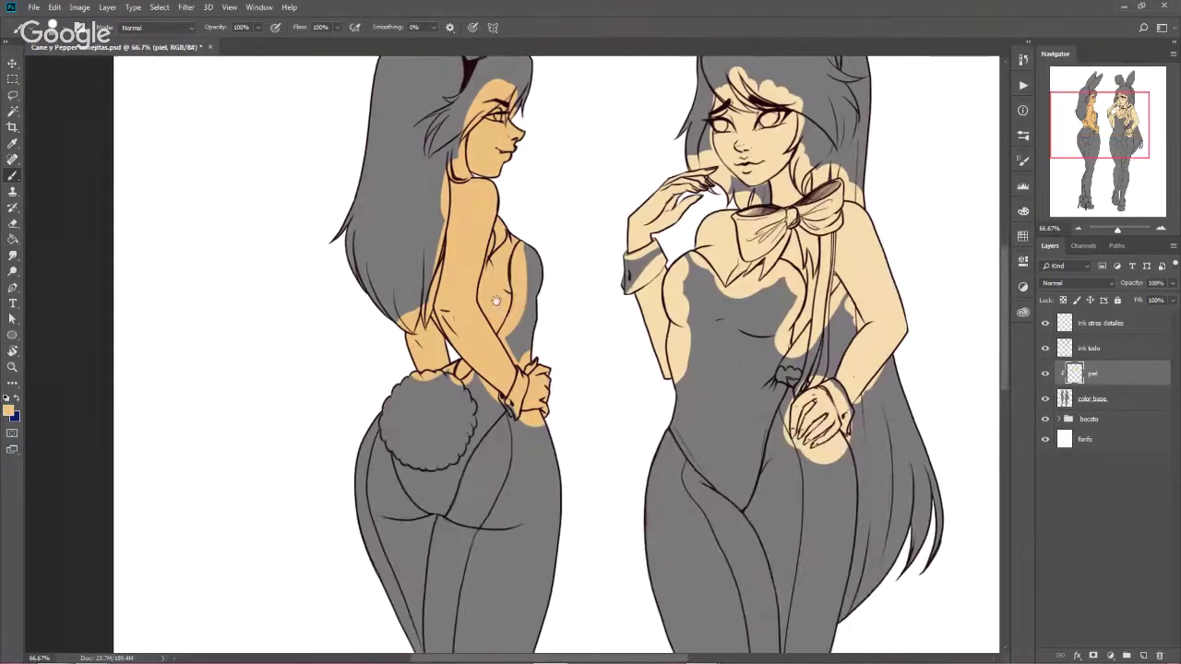
pyautogui.moveTo(422, 414); pyautogui.dragTo(339, 525)
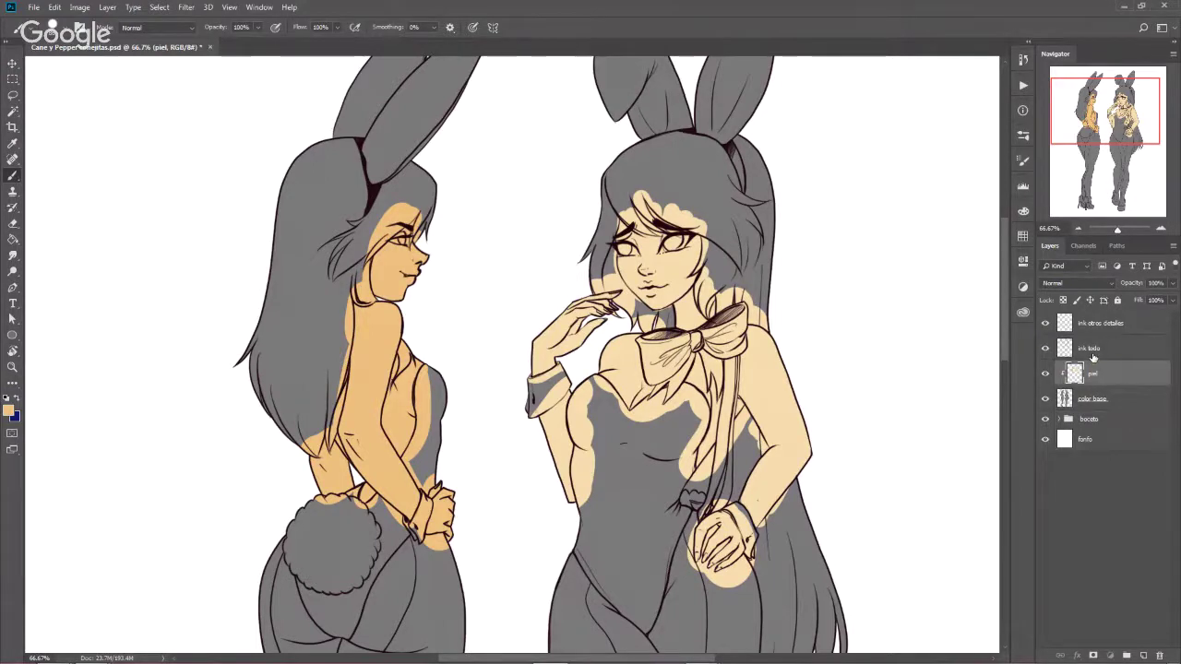
# Add a cabello layer clipped to piel and hide the color base layer
pyautogui.hotkey('ctrl', 'shift', 'n')
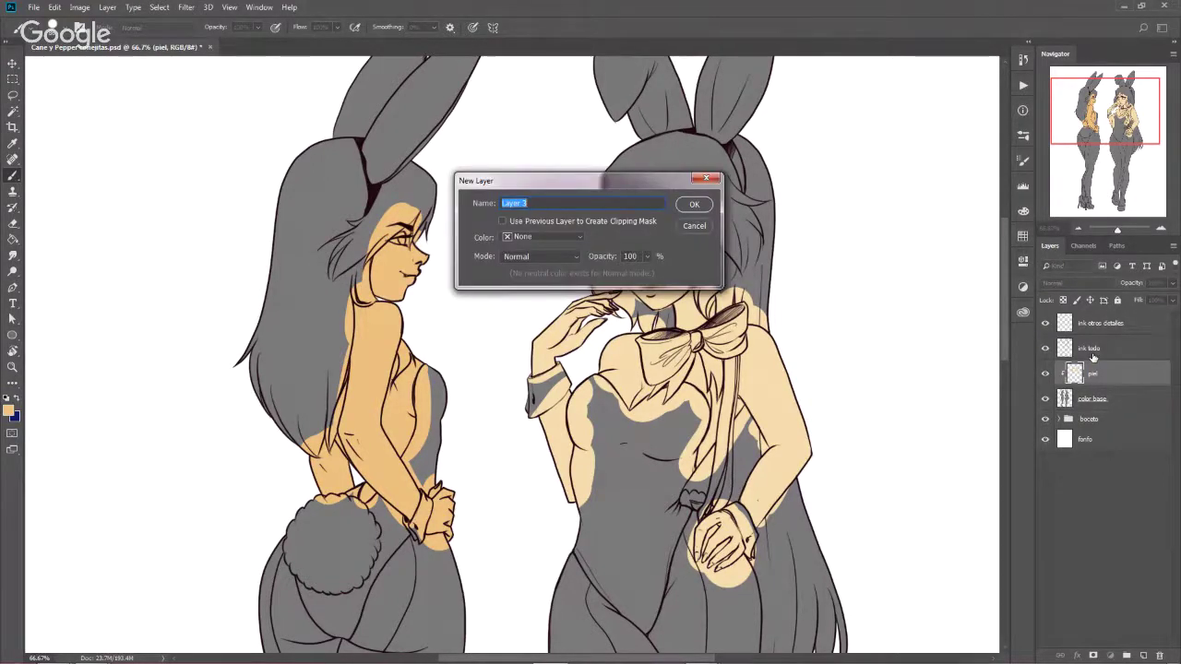
pyautogui.write('cabell')
pyautogui.write('o')
pyautogui.press('Return')
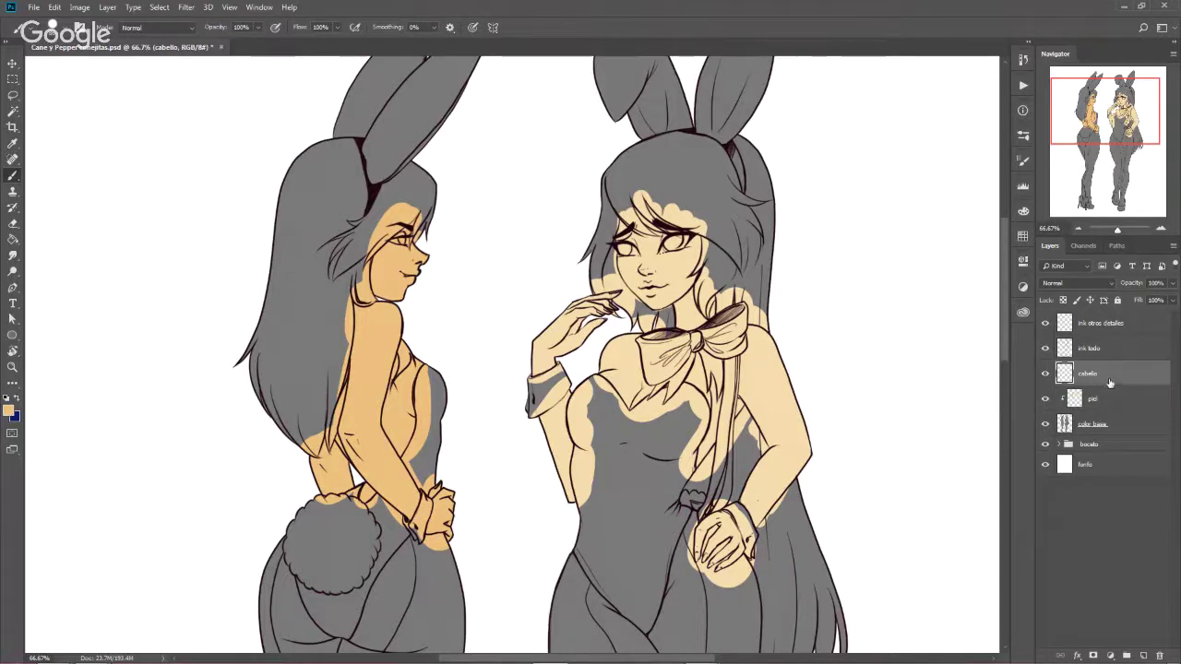
pyautogui.keyDown('alt'); pyautogui.click(1106, 386); pyautogui.keyUp('alt')
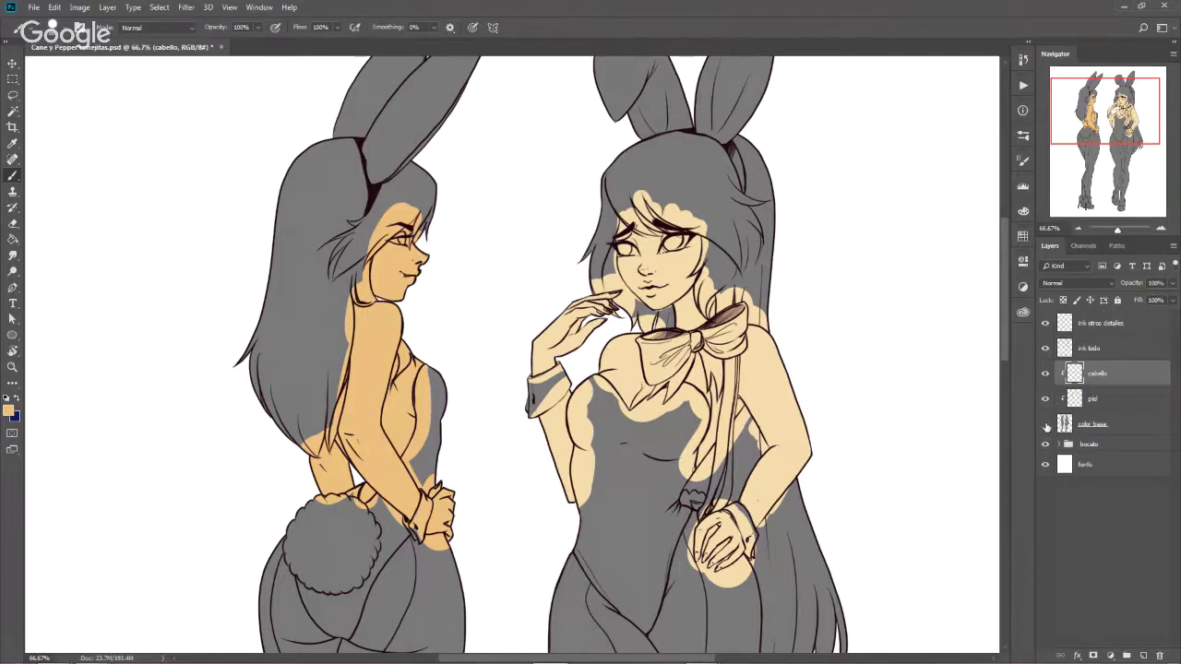
pyautogui.click(1046, 426)
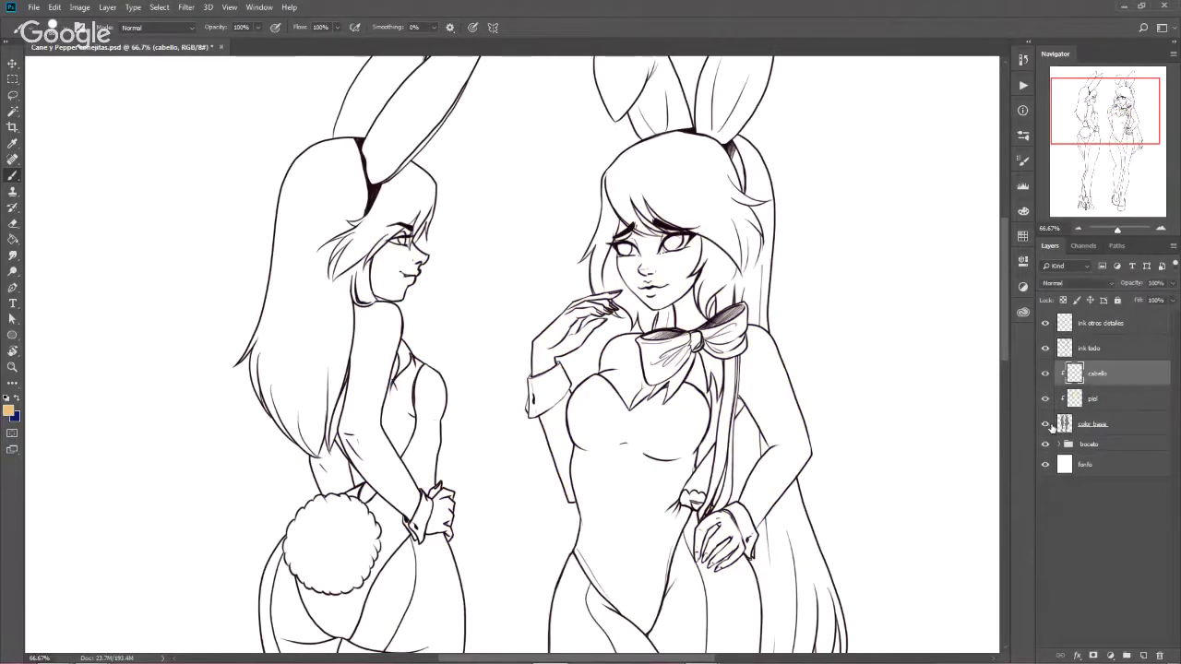
# Re-show color base, then Magic Wand-select the hair regions and strands on the ink todo layer
pyautogui.click(1046, 424)
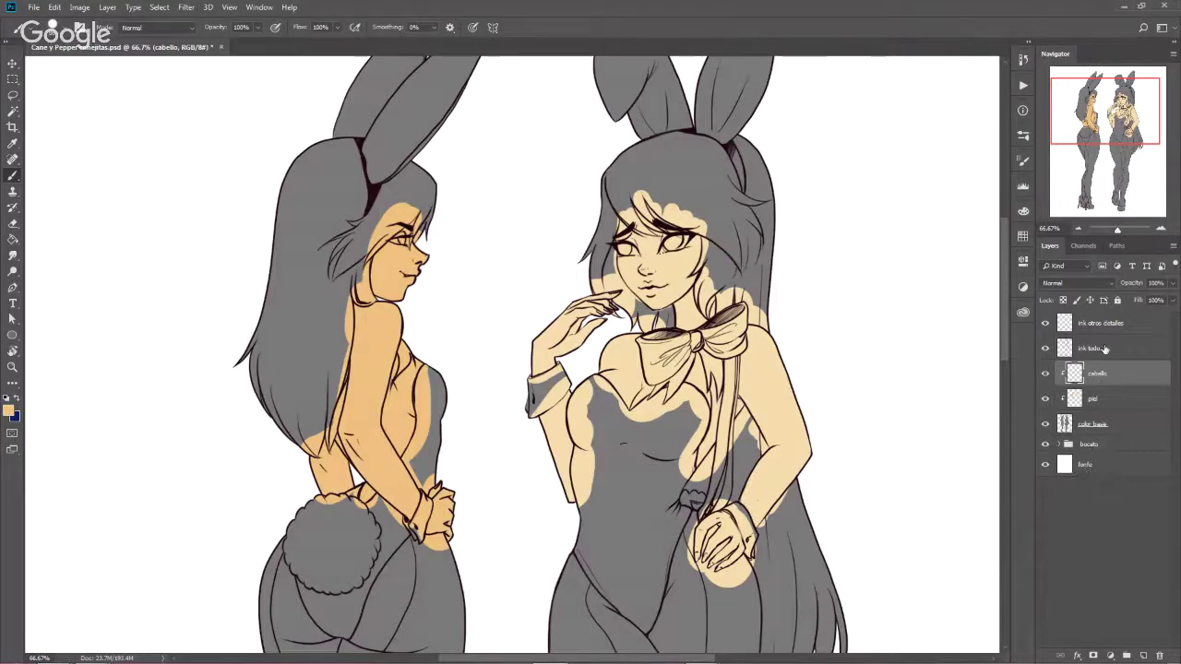
pyautogui.click(1105, 349)
pyautogui.press('w')
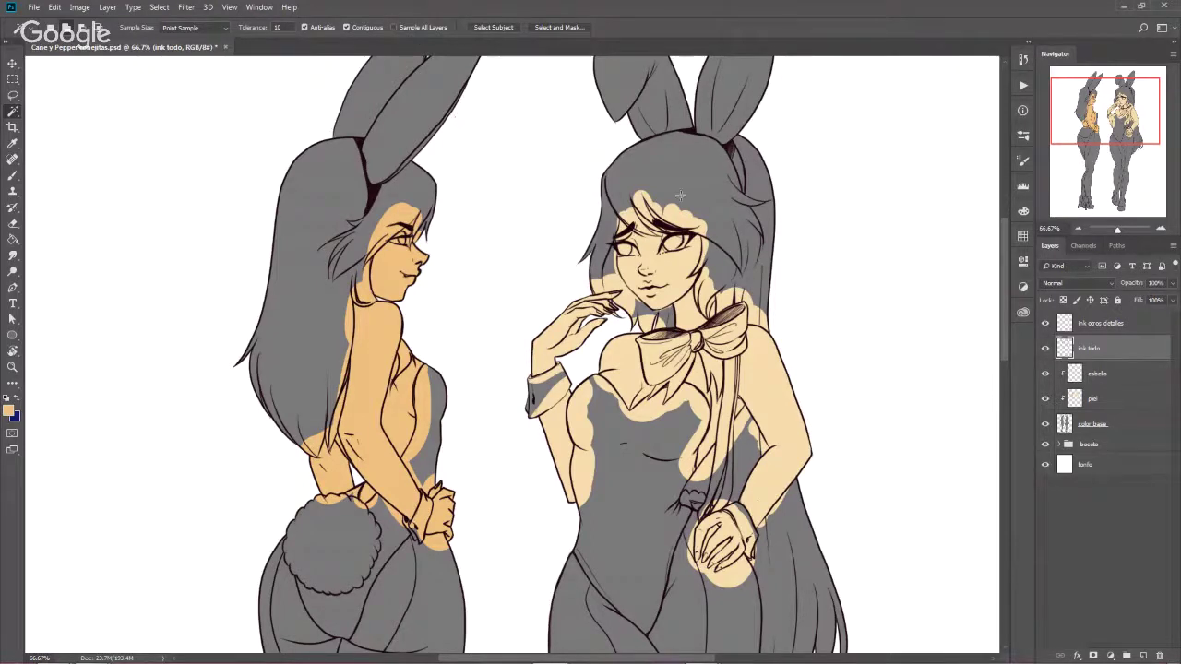
pyautogui.click(756, 172)
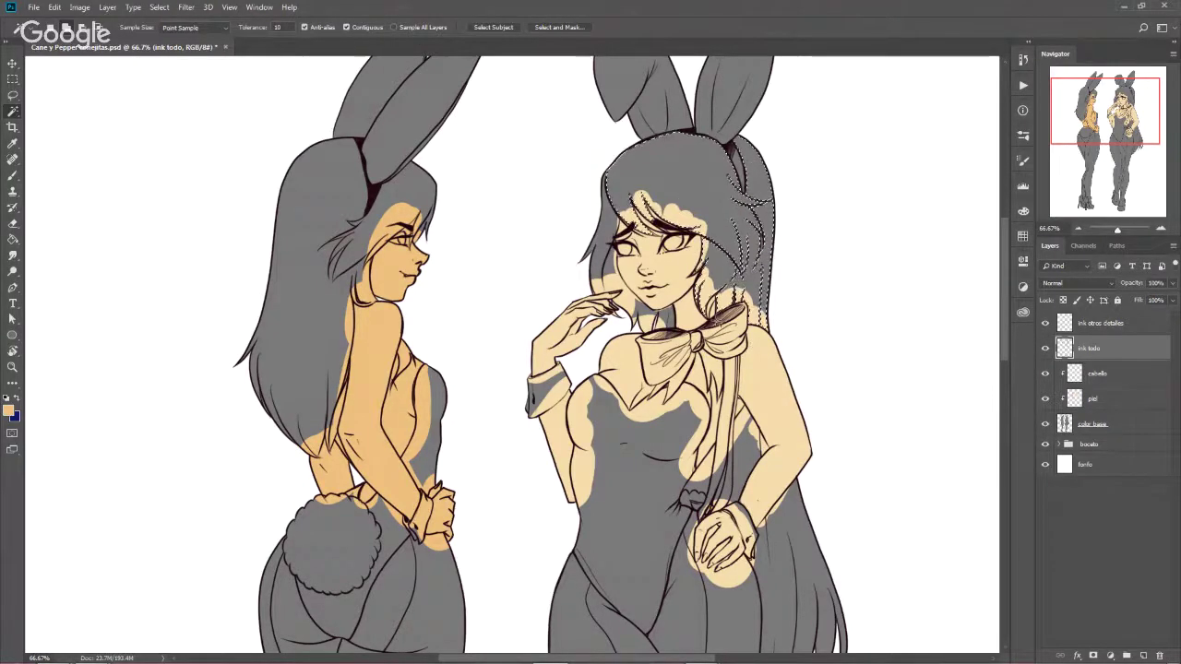
pyautogui.keyDown('shift'); pyautogui.click(602, 242); pyautogui.keyUp('shift')
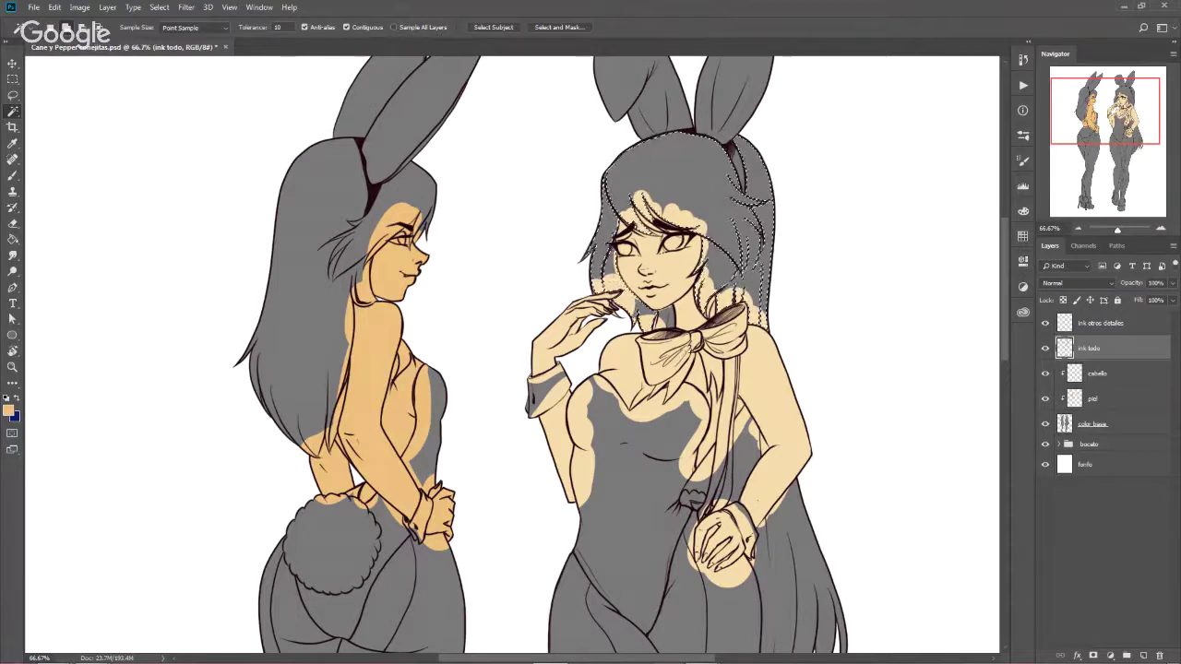
pyautogui.keyDown('shift'); pyautogui.click(729, 465); pyautogui.keyUp('shift')
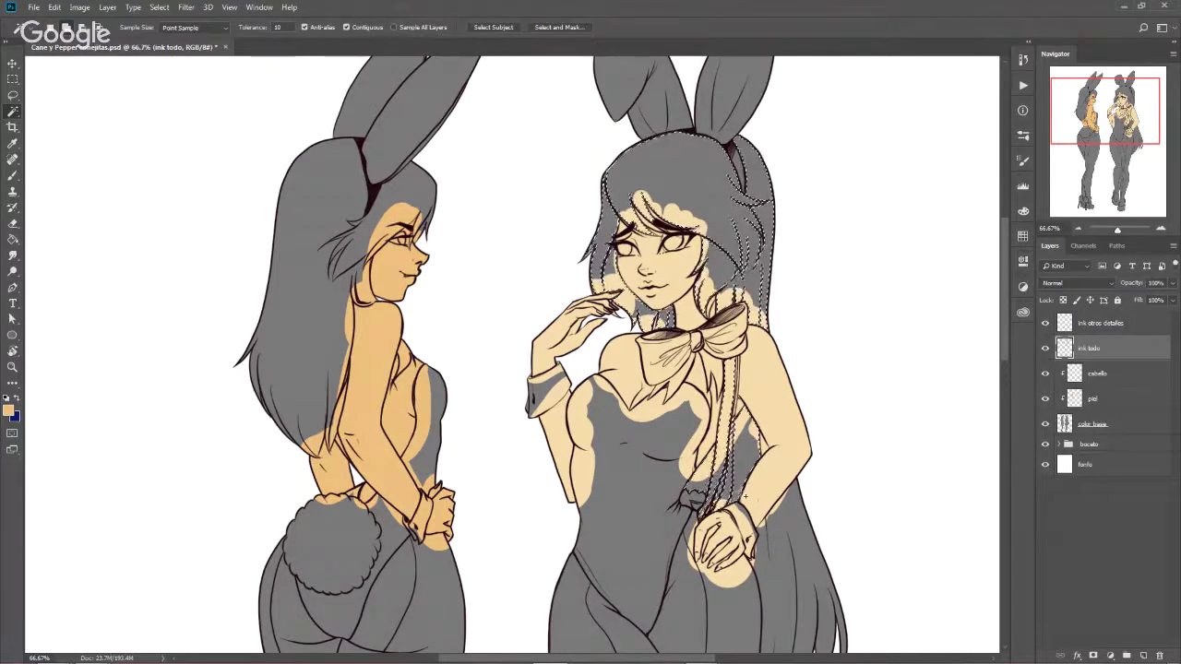
pyautogui.keyDown('shift'); pyautogui.click(779, 531); pyautogui.keyUp('shift')
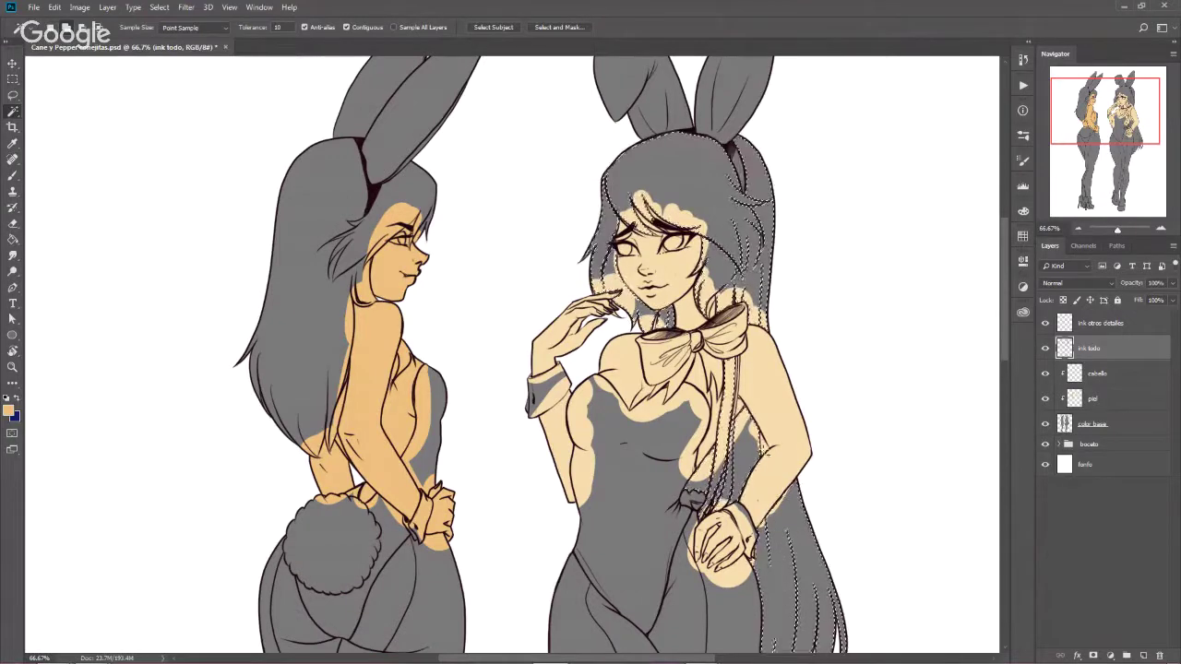
pyautogui.moveTo(773, 535)
pyautogui.mouseDown()
pyautogui.moveTo(687, 270)
pyautogui.moveTo(778, 531)
pyautogui.mouseUp()
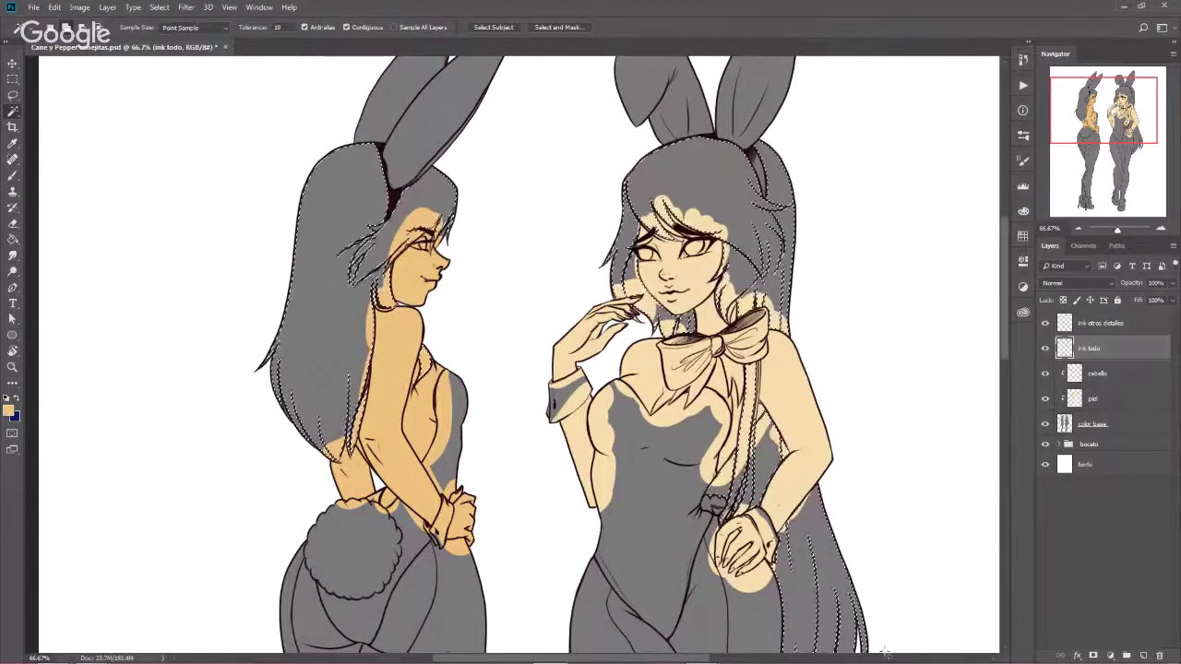
# Add a second cabello layer above the first and make it a clipping mask
pyautogui.click(1140, 382)
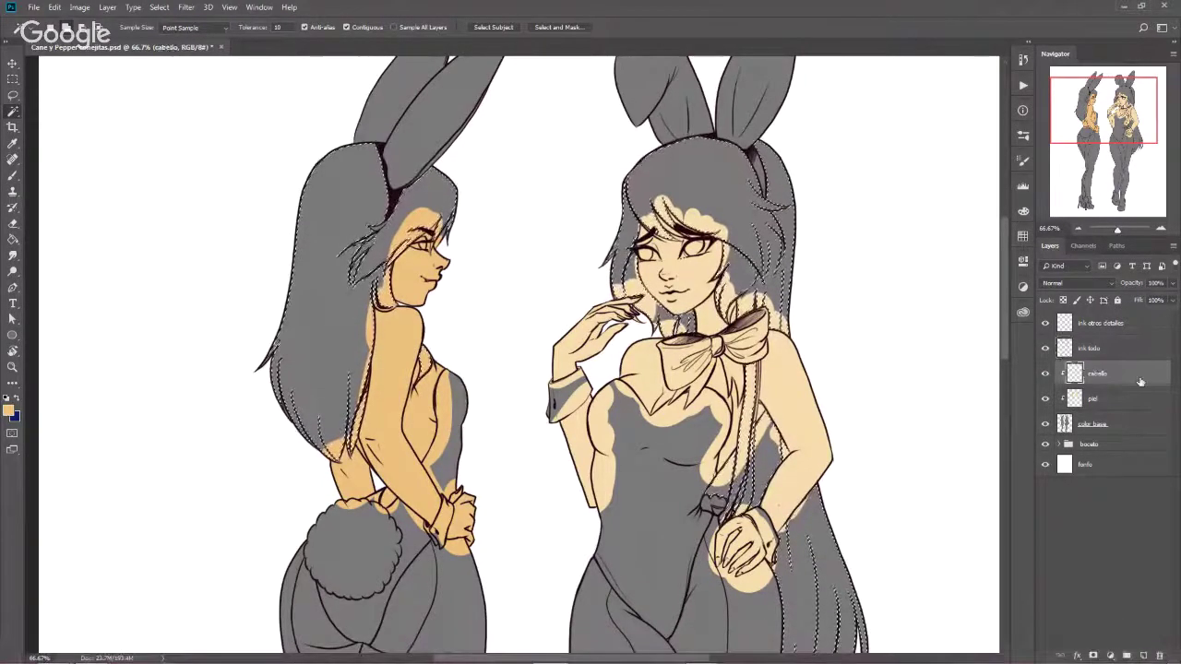
pyautogui.hotkey('ctrl', 'shift', 'n')
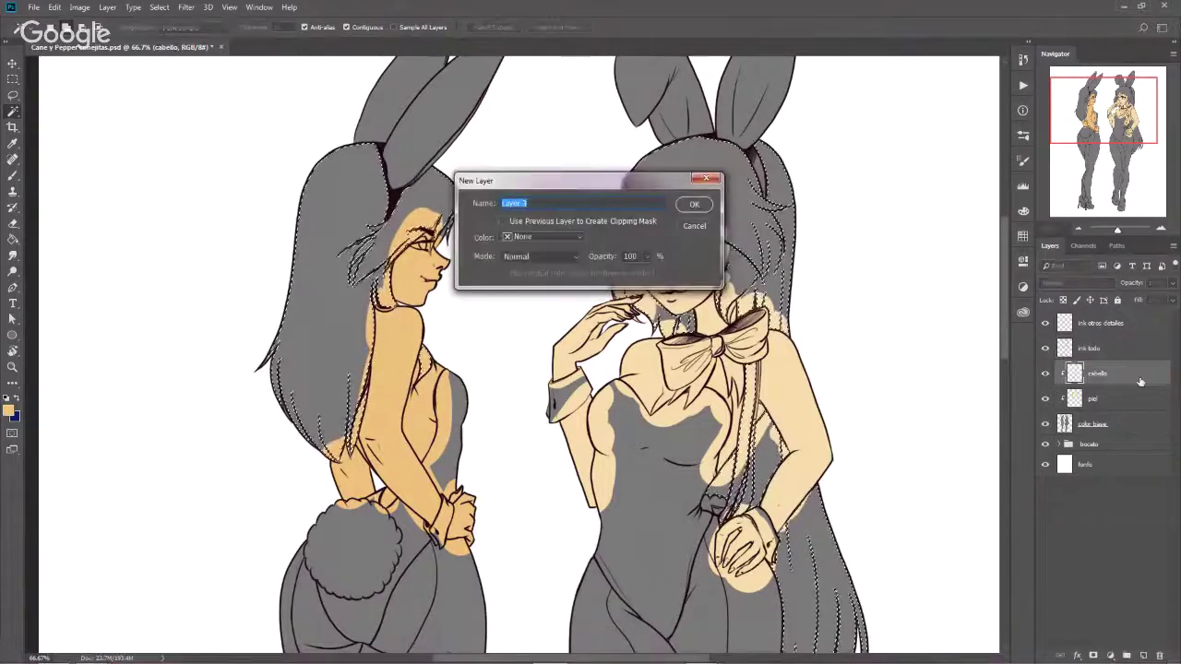
pyautogui.write('cabello')
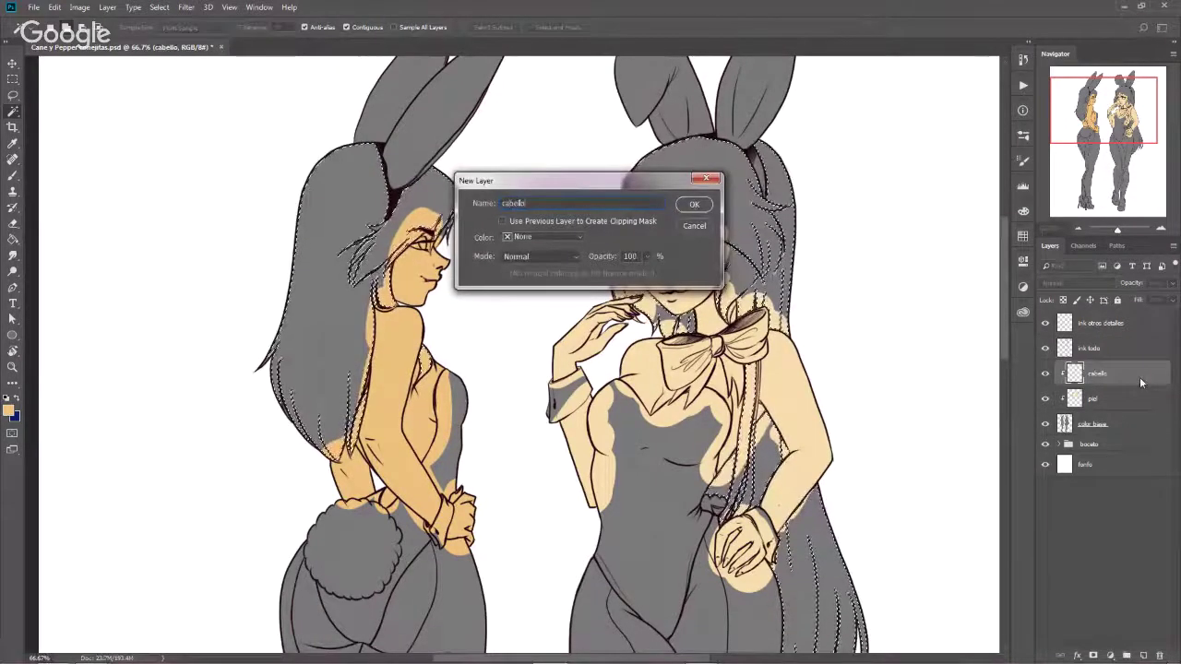
pyautogui.press('Return')
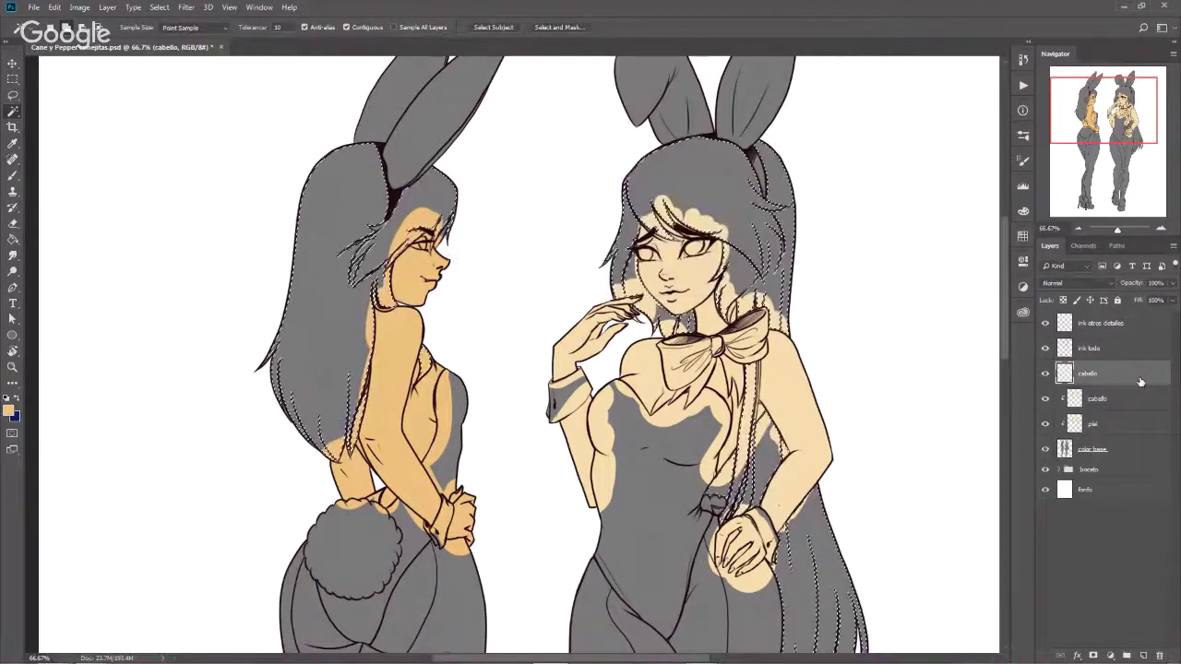
pyautogui.rightClick(1099, 376)
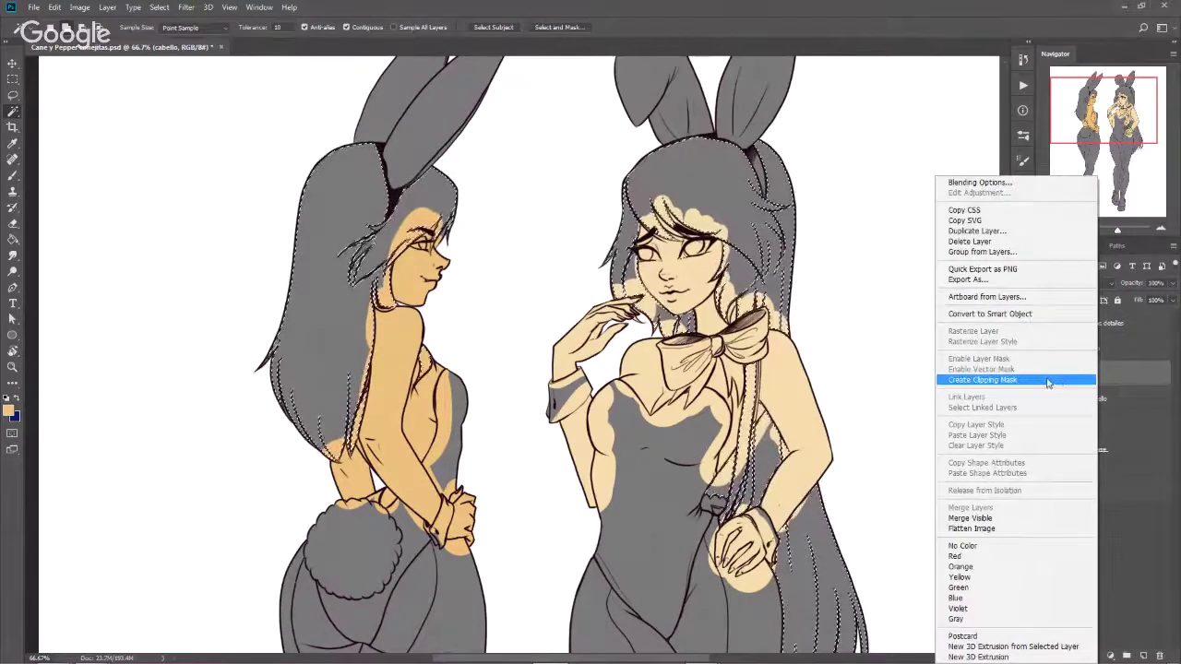
pyautogui.click(1126, 377)
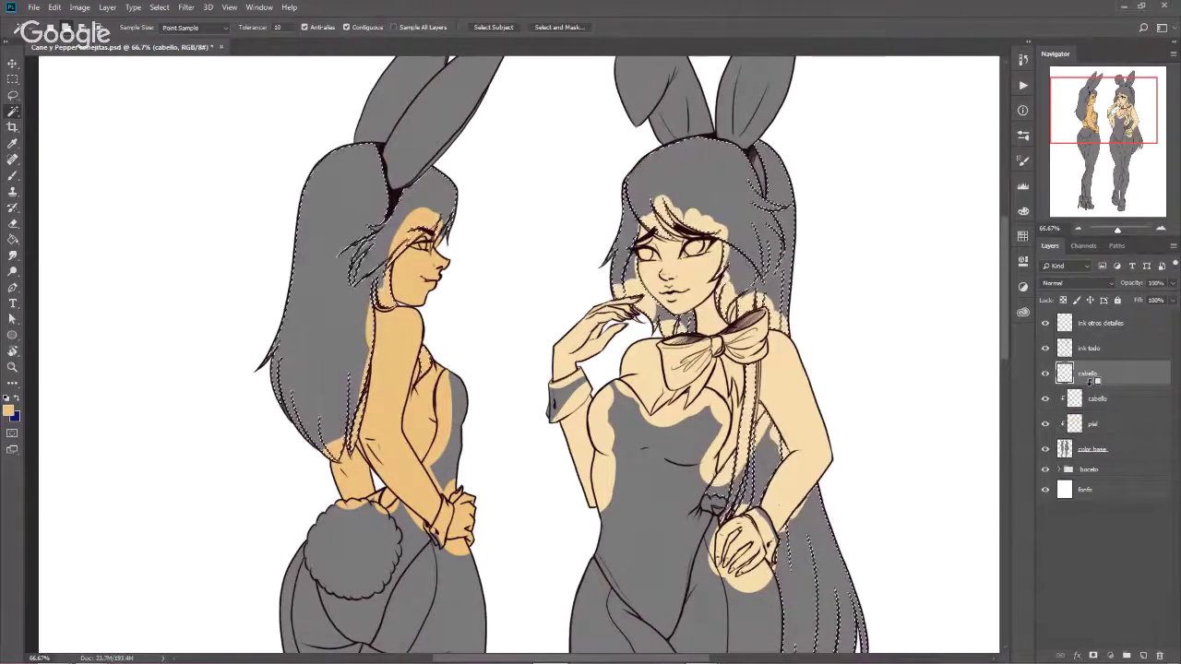
pyautogui.keyDown('alt'); pyautogui.click(1088, 380); pyautogui.keyUp('alt')
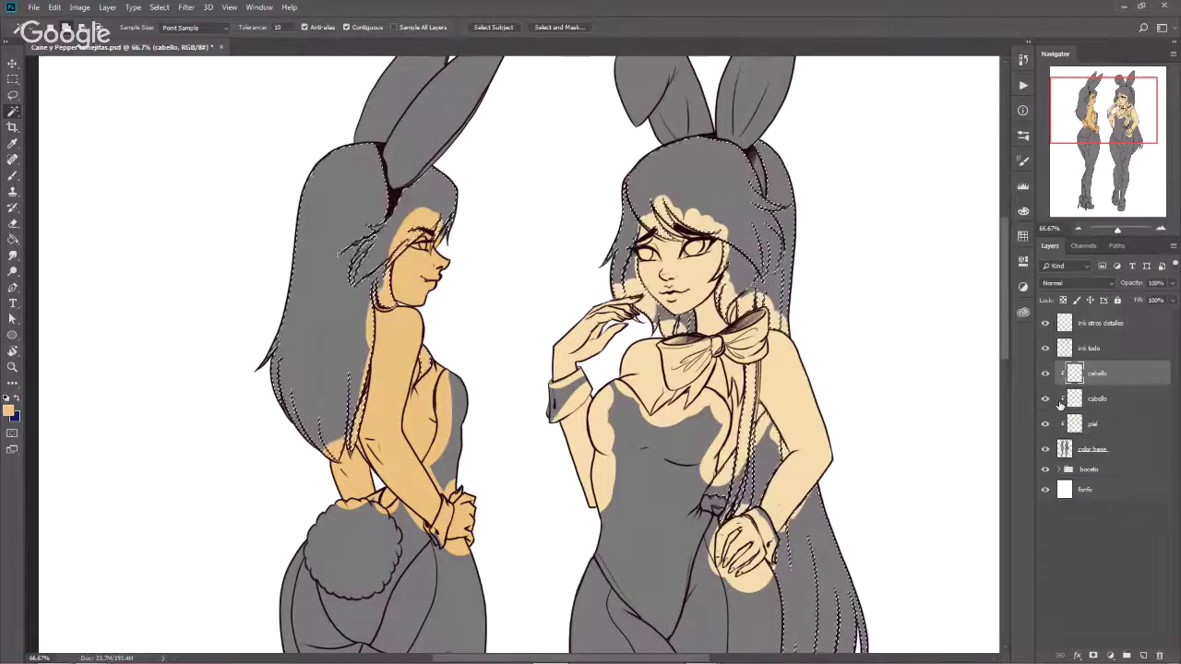
pyautogui.click(1079, 347)
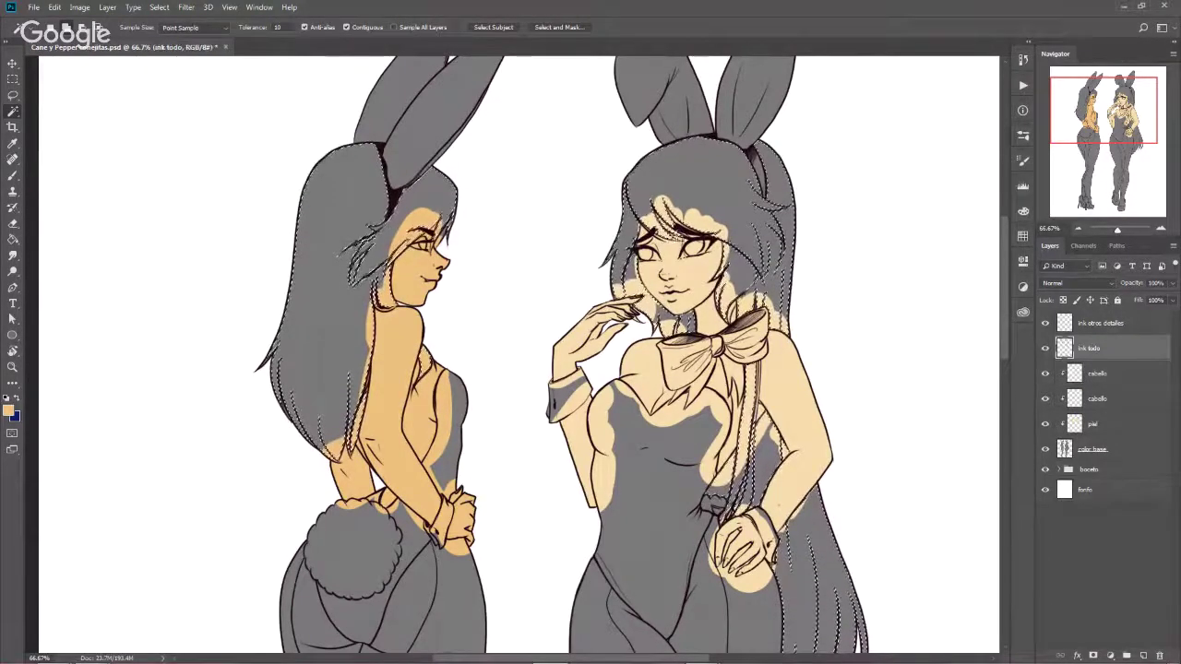
pyautogui.click(1107, 376)
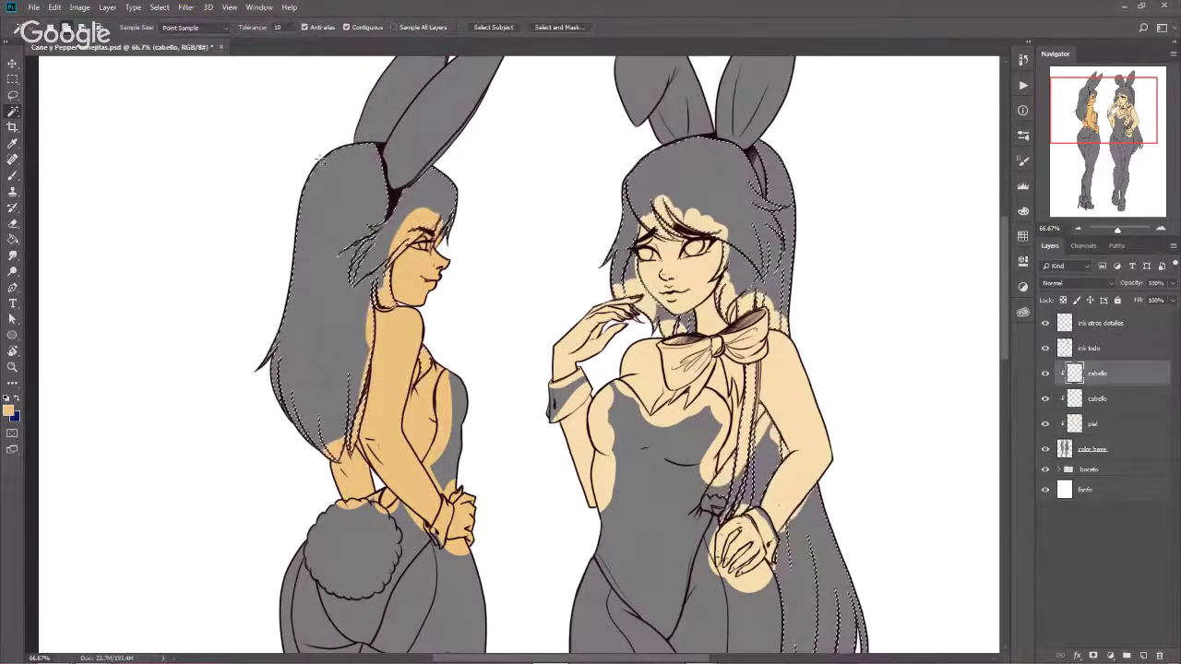
pyautogui.scroll(3, 325, 266)
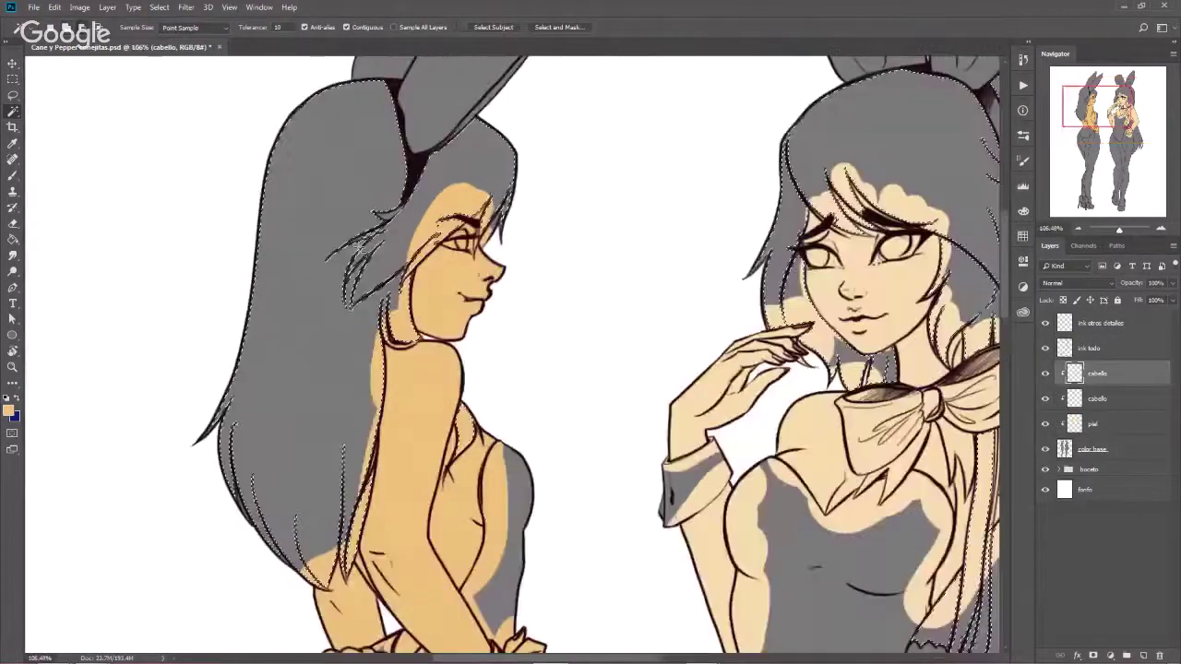
pyautogui.scroll(2, 325, 266)
pyautogui.scroll(-2, 361, 249)
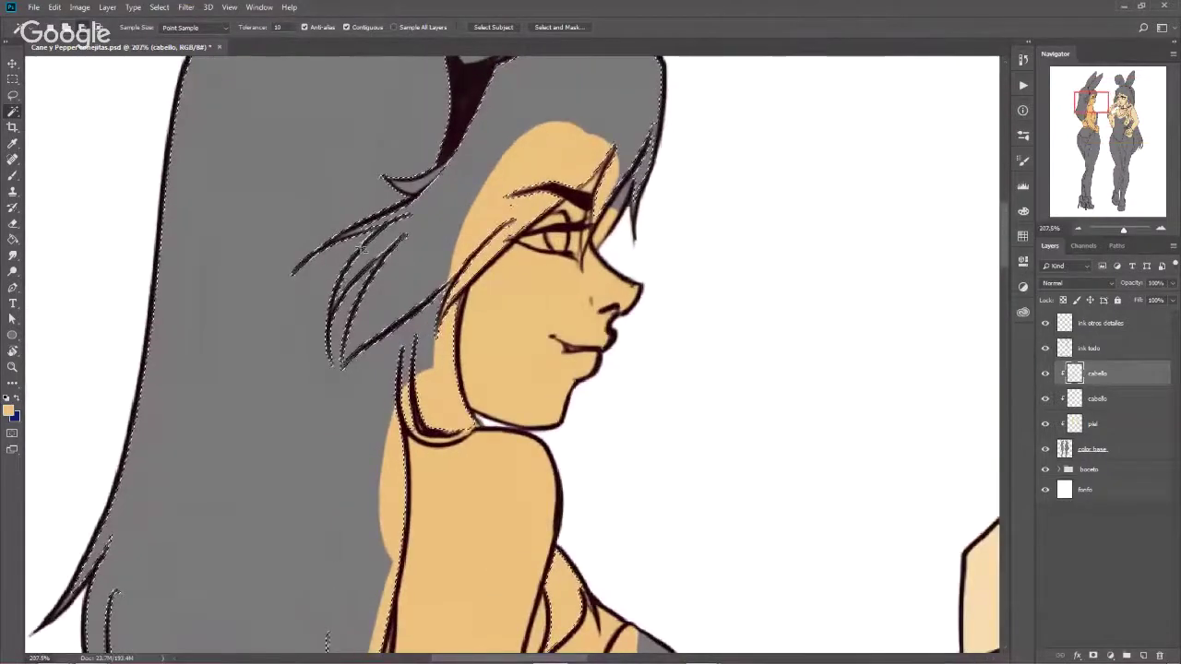
pyautogui.scroll(2, 361, 250)
pyautogui.scroll(1, 361, 249)
pyautogui.scroll(1, 362, 249)
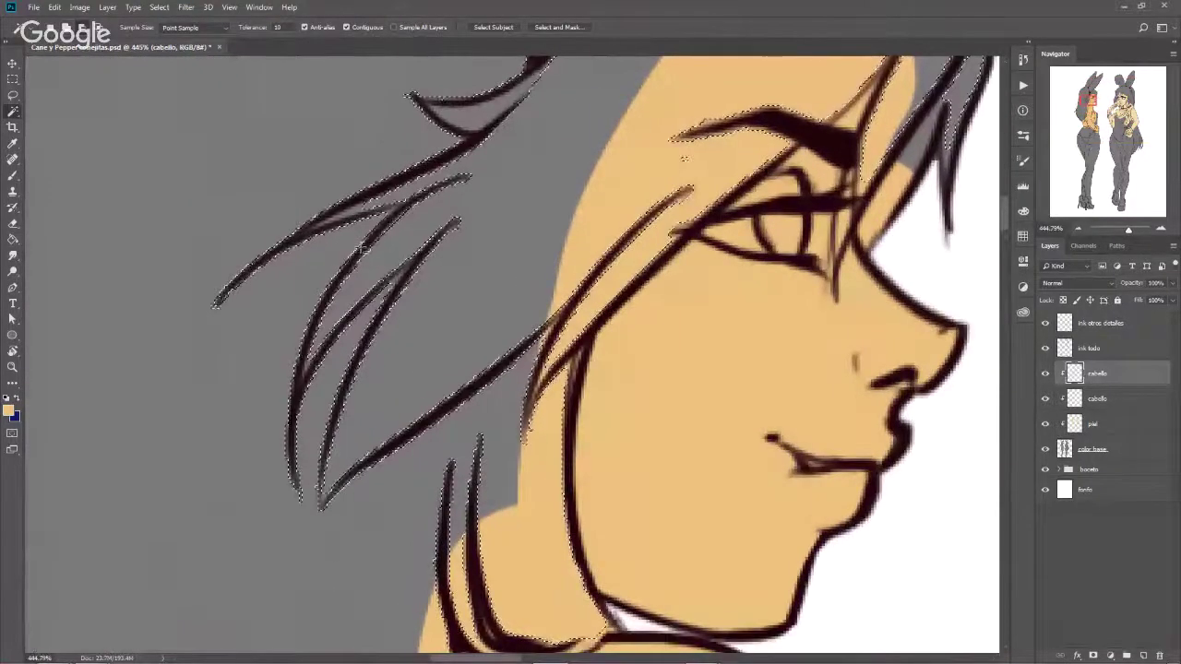
pyautogui.scroll(2, 363, 240)
pyautogui.scroll(1, 365, 307)
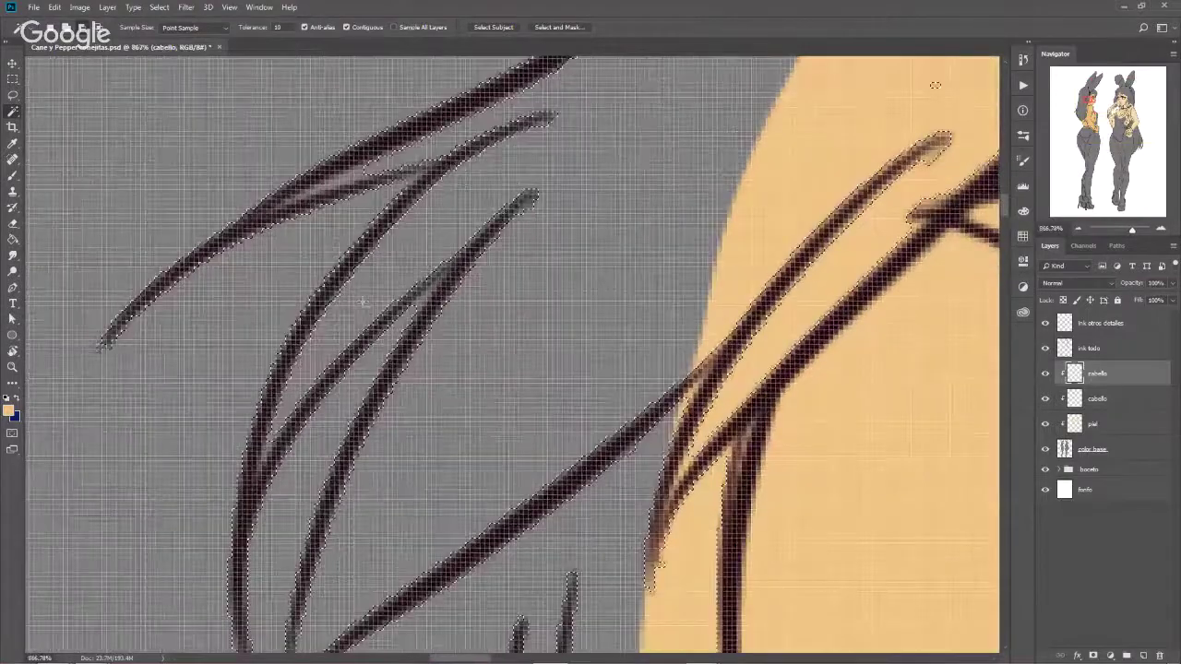
pyautogui.scroll(1, 453, 127)
pyautogui.scroll(1, 453, 127)
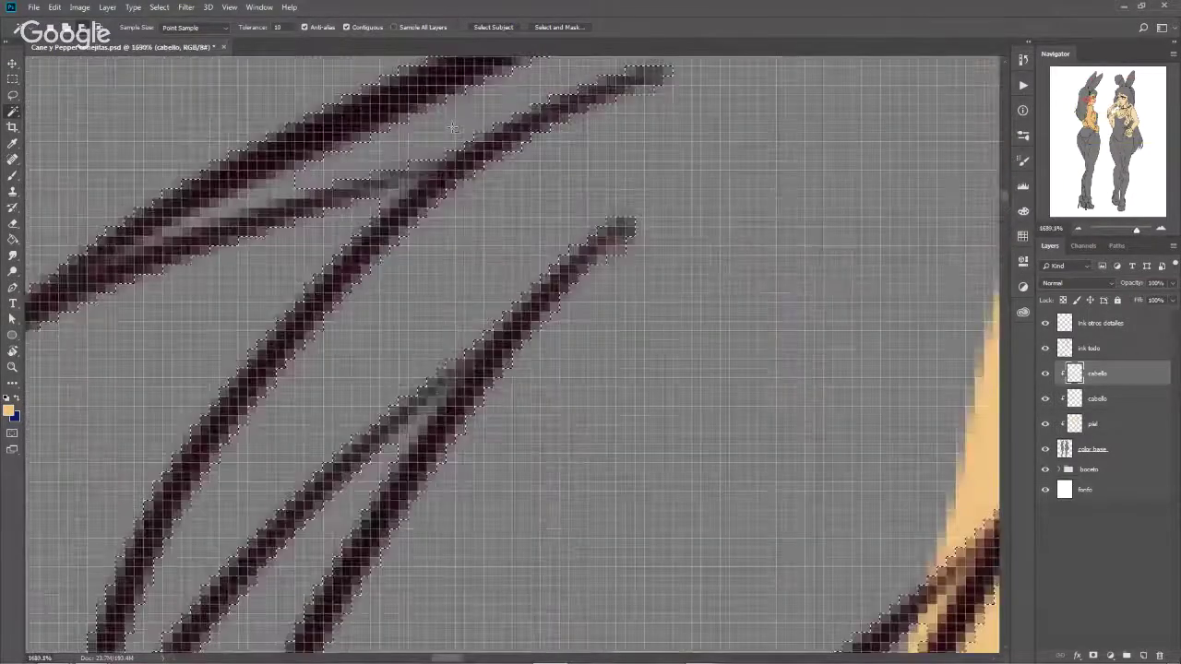
pyautogui.scroll(2, 452, 127)
pyautogui.scroll(-1, 453, 127)
pyautogui.scroll(-1, 387, 138)
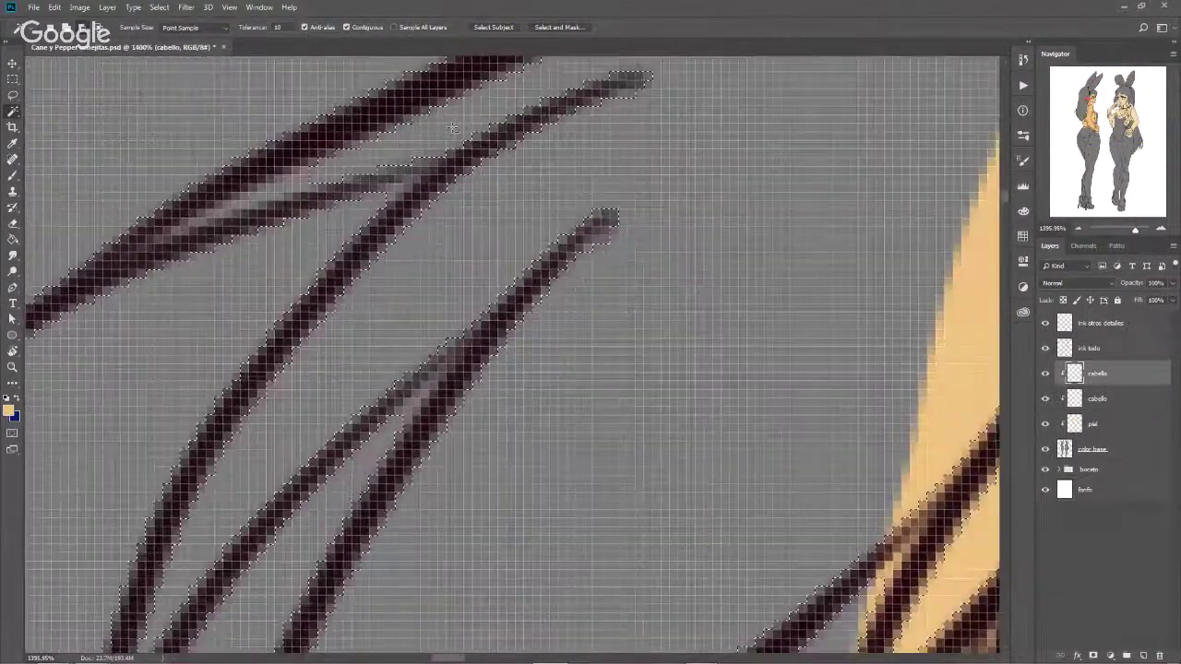
pyautogui.scroll(-1, 350, 152)
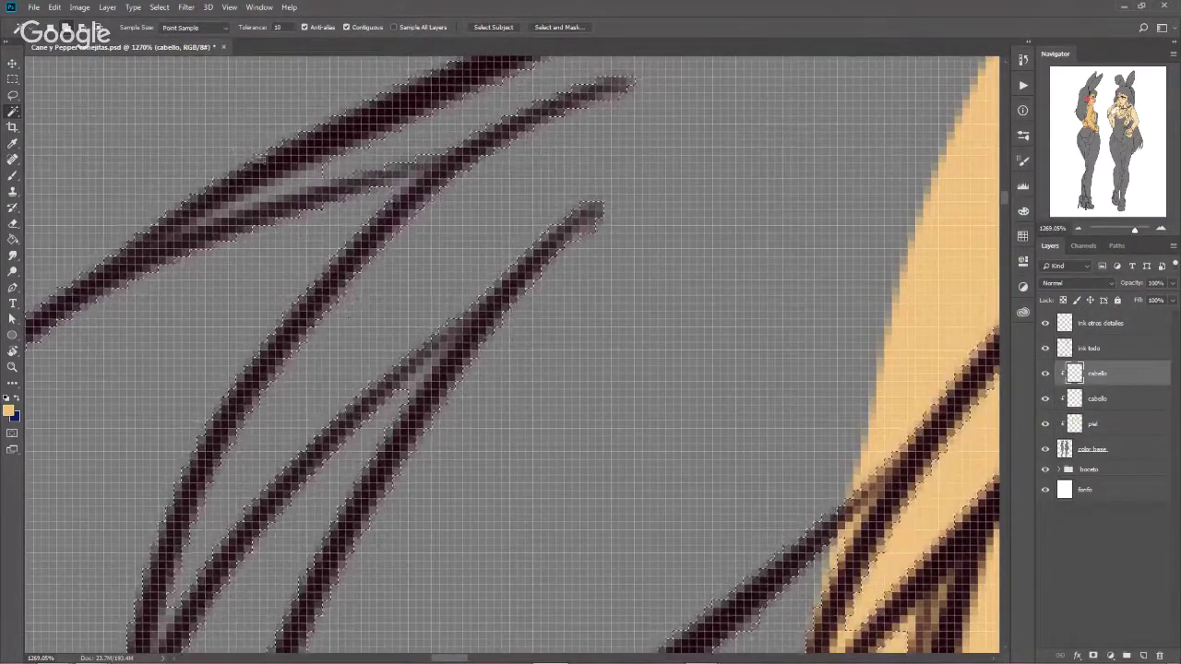
# Expand the hair selection by 3 pixels
pyautogui.click(162, 9)
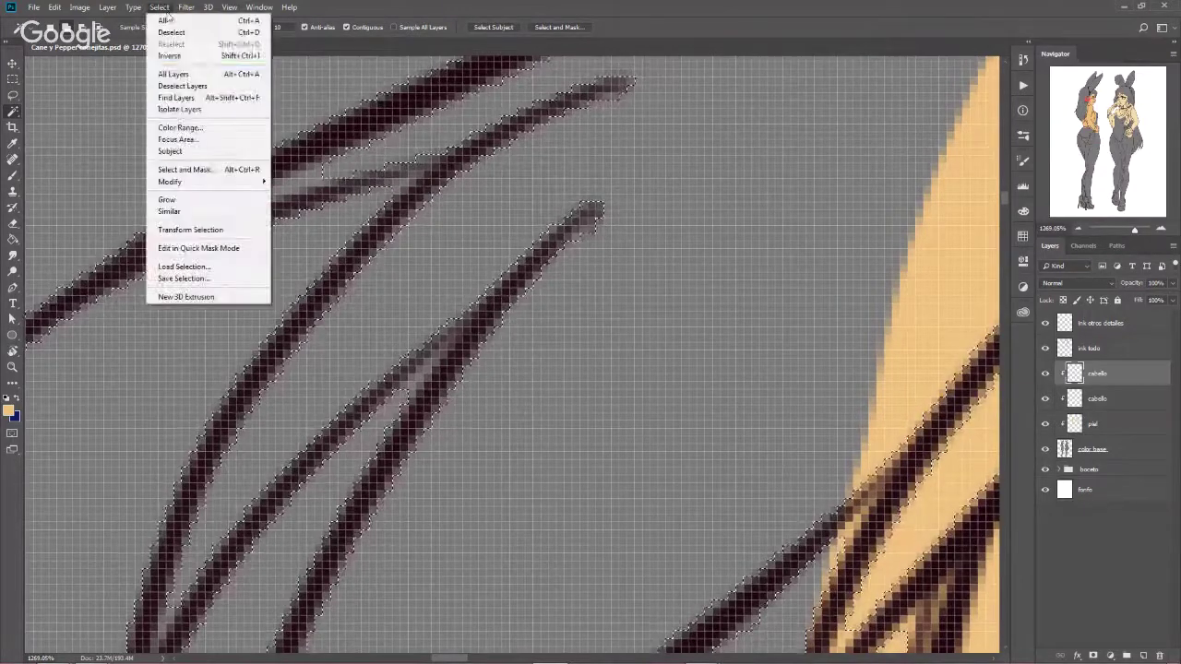
pyautogui.moveTo(203, 182)
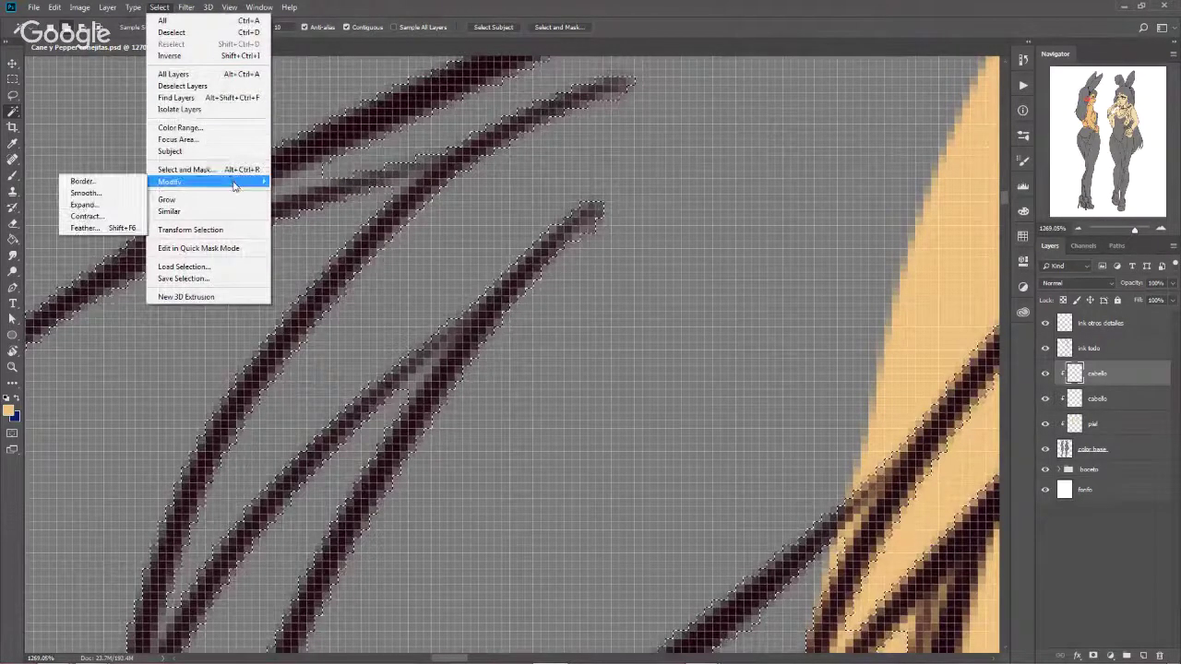
pyautogui.click(84, 204)
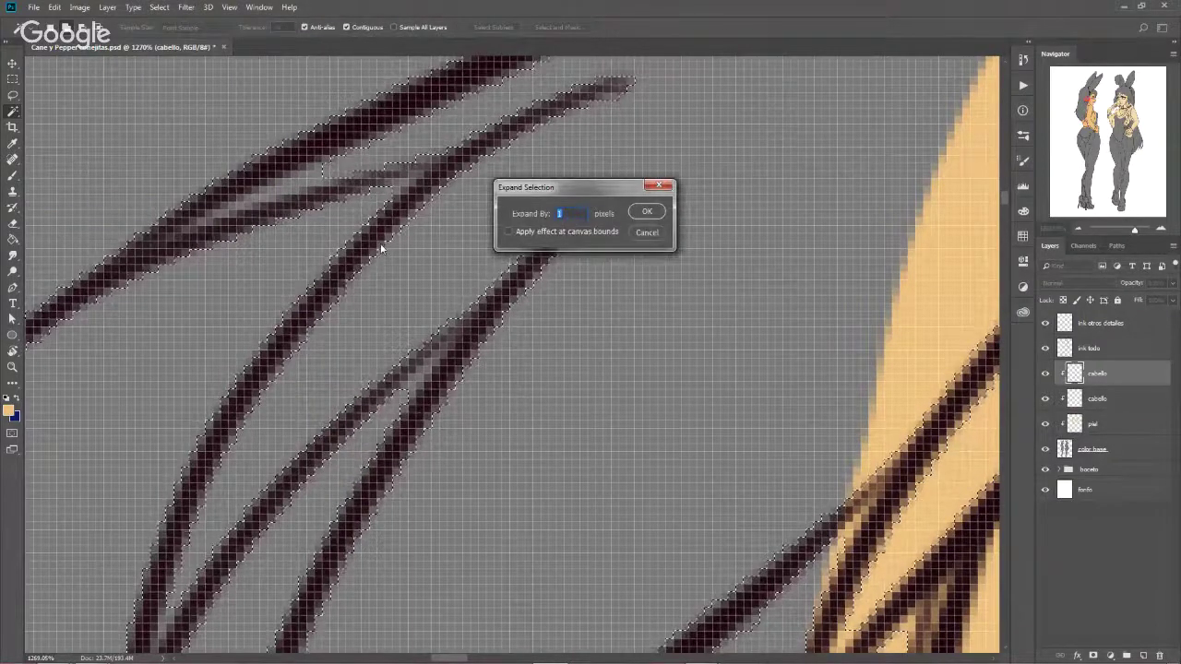
pyautogui.write('3')
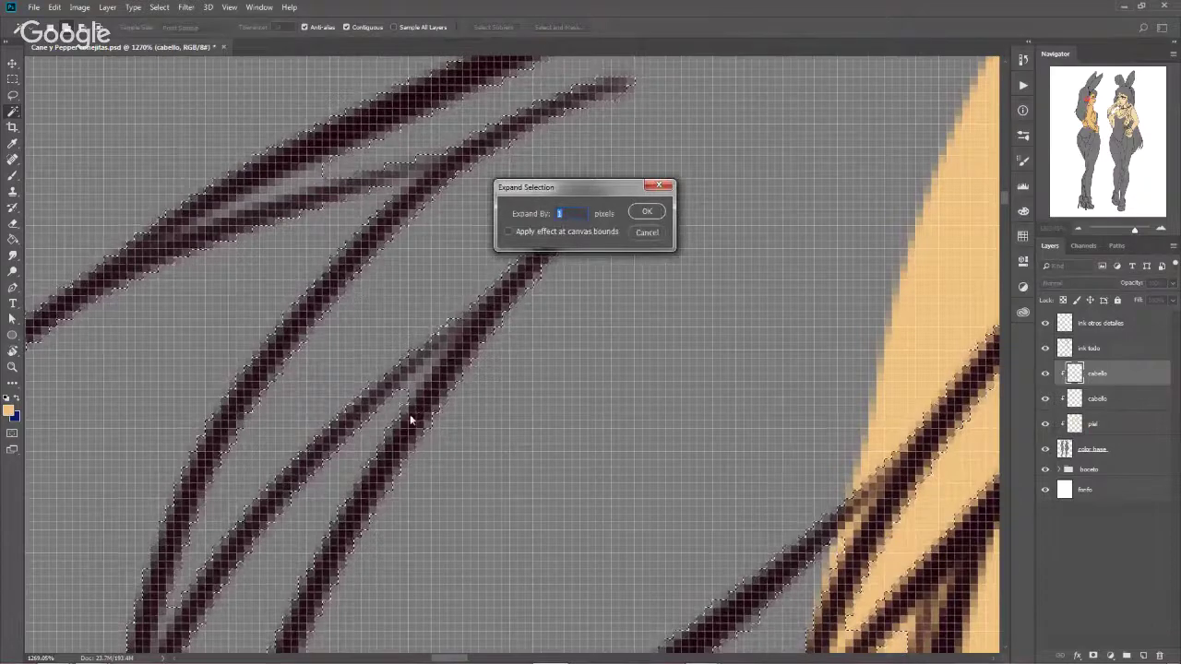
pyautogui.click(647, 213)
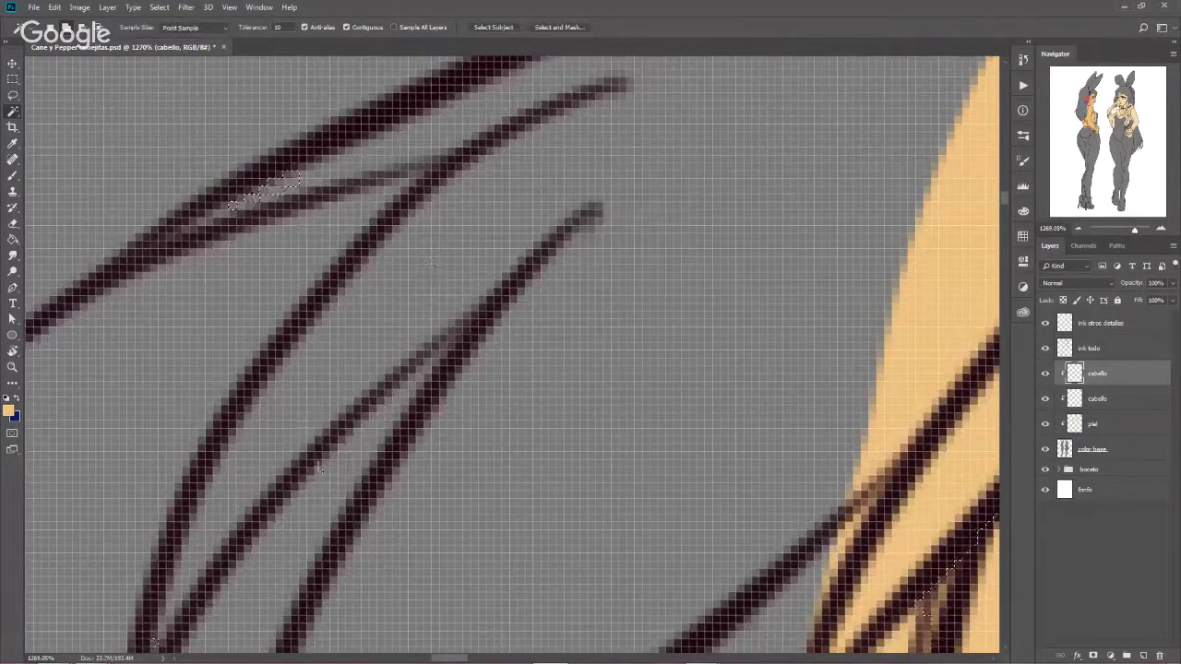
# Zoom and pan out to view both characters with the expanded selection
pyautogui.scroll(2, 317, 470)
pyautogui.scroll(2, 317, 469)
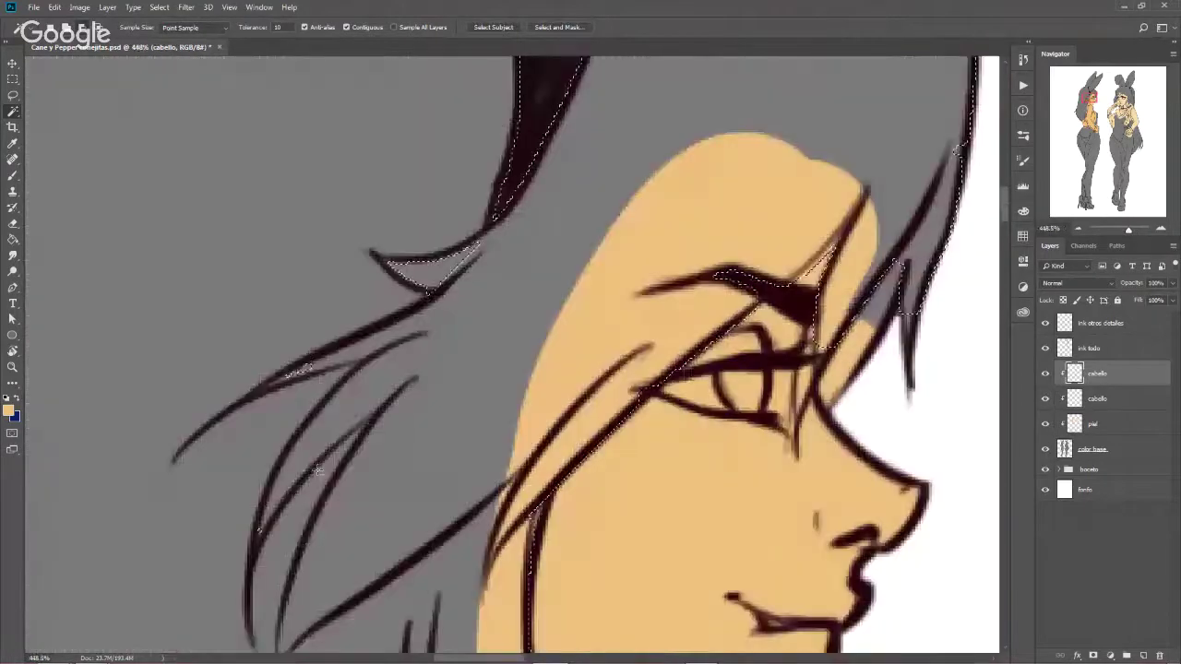
pyautogui.scroll(1, 317, 470)
pyautogui.scroll(2, 317, 469)
pyautogui.scroll(1, 317, 470)
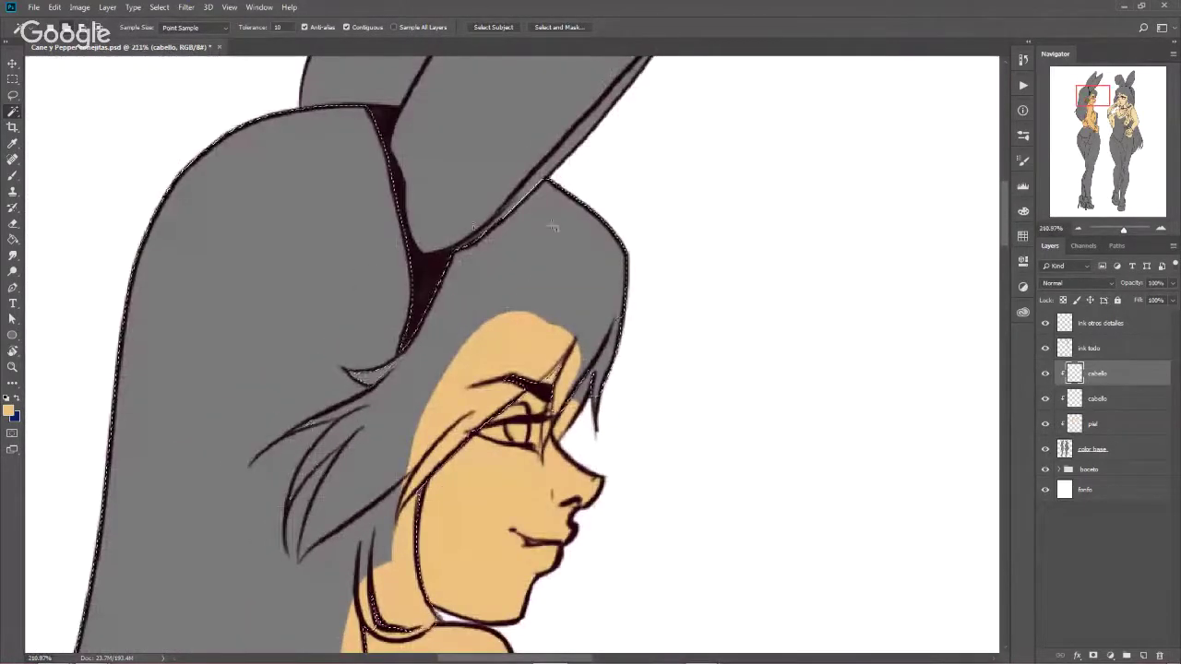
pyautogui.moveTo(382, 541); pyautogui.dragTo(478, 345)
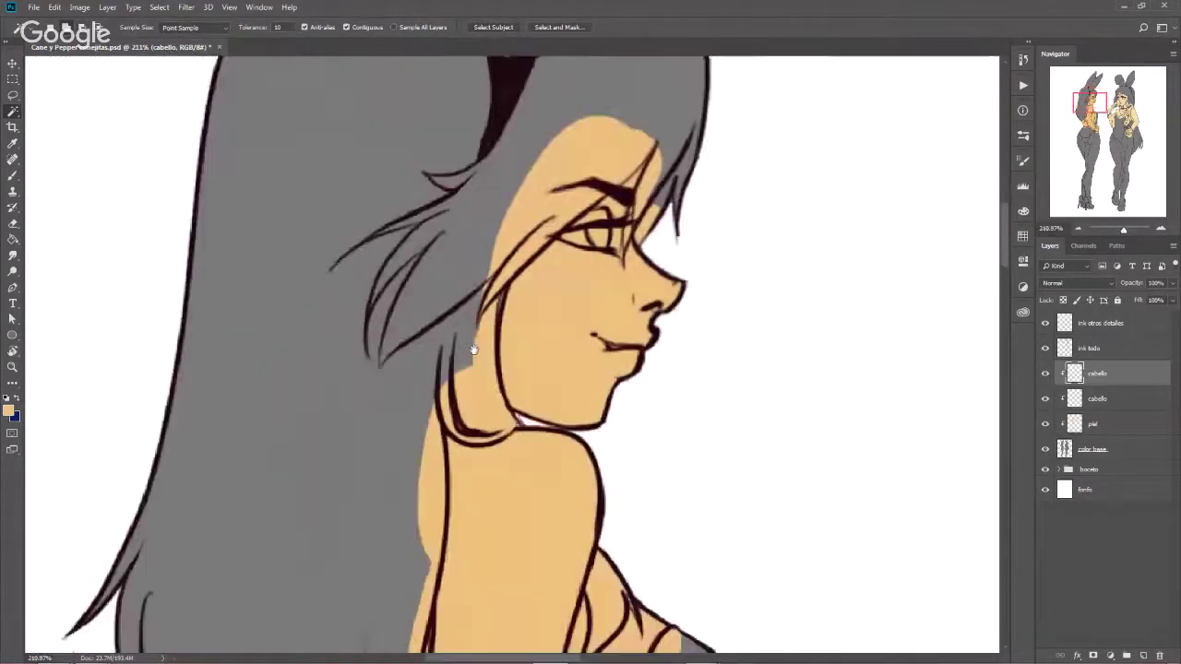
pyautogui.scroll(1, 478, 345)
pyautogui.scroll(1, 475, 343)
pyautogui.scroll(2, 466, 341)
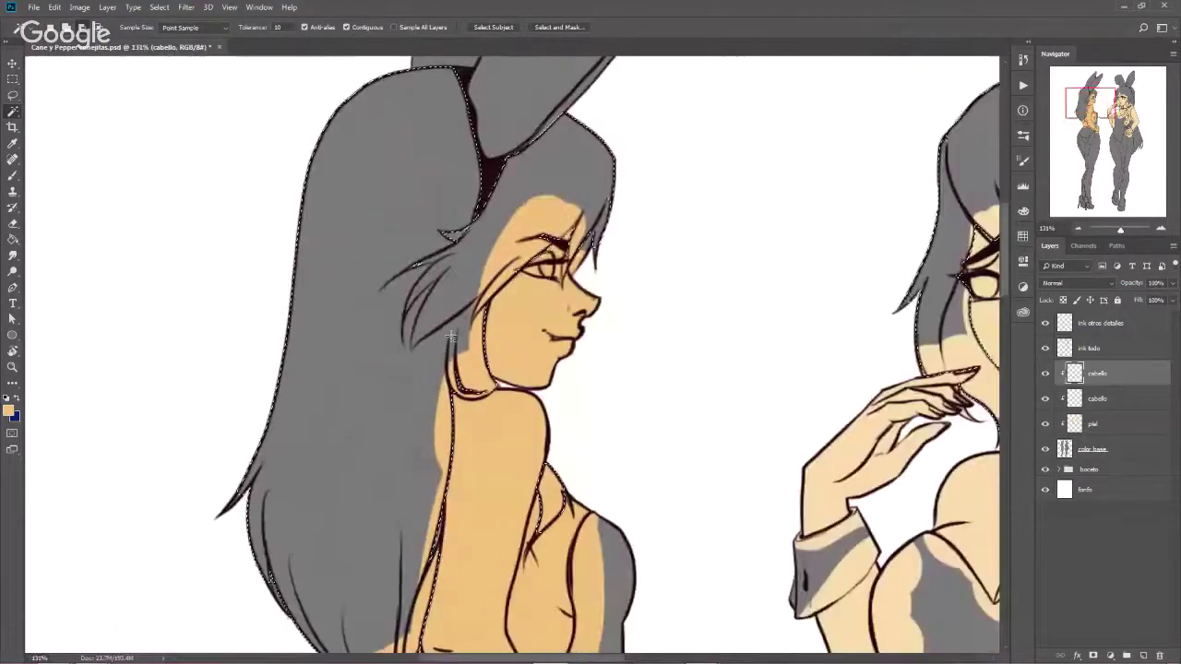
pyautogui.scroll(2, 452, 337)
pyautogui.scroll(1, 452, 337)
pyautogui.scroll(1, 553, 360)
pyautogui.scroll(1, 645, 369)
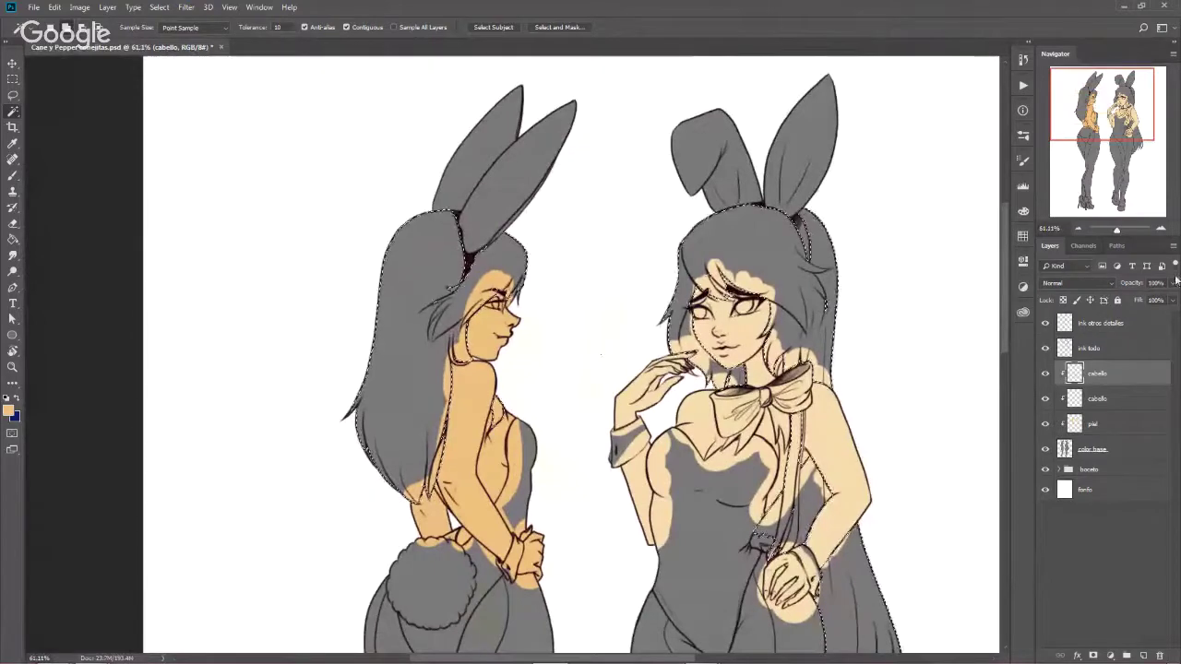
# Set a dark maroon foreground and paint the top and length of the left girl's hair
pyautogui.click(8, 410)
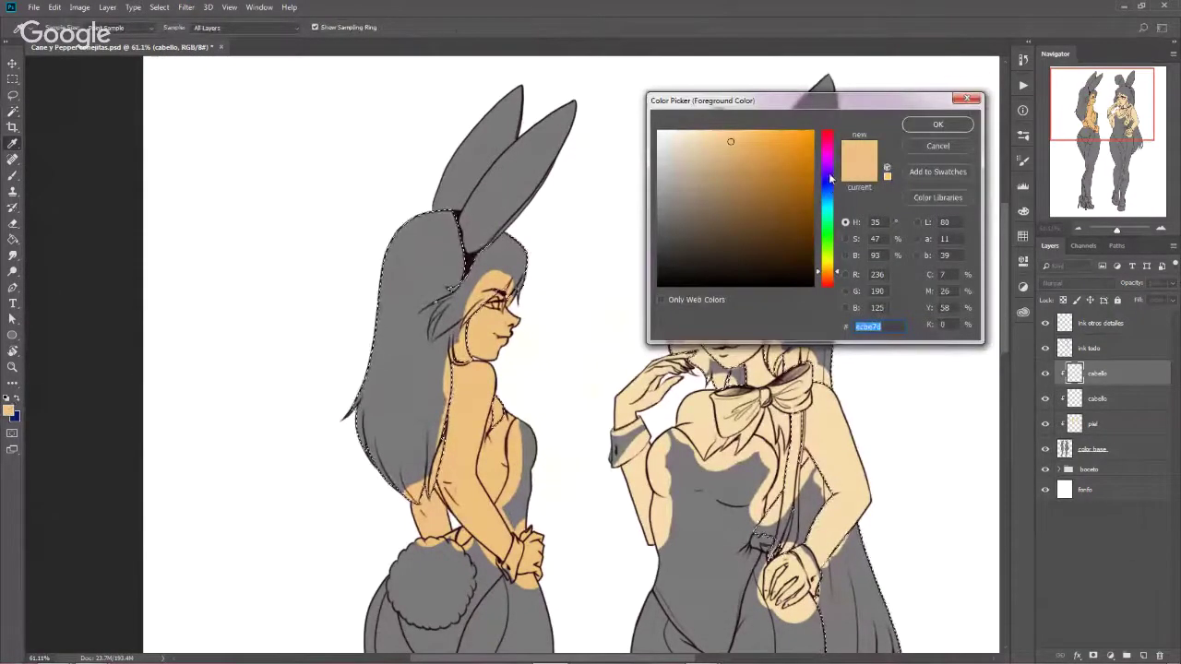
pyautogui.moveTo(831, 178); pyautogui.dragTo(831, 135)
pyautogui.click(754, 190)
pyautogui.click(774, 221)
pyautogui.moveTo(774, 220)
pyautogui.mouseDown()
pyautogui.moveTo(777, 237)
pyautogui.moveTo(792, 233)
pyautogui.mouseUp()
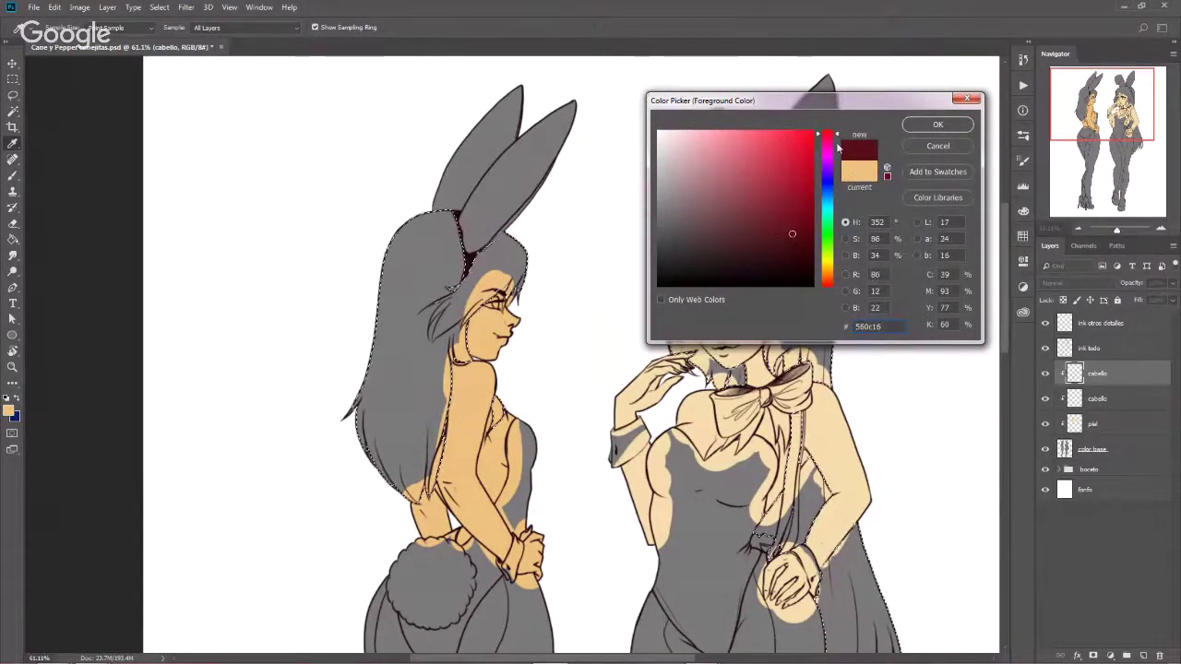
pyautogui.click(959, 124)
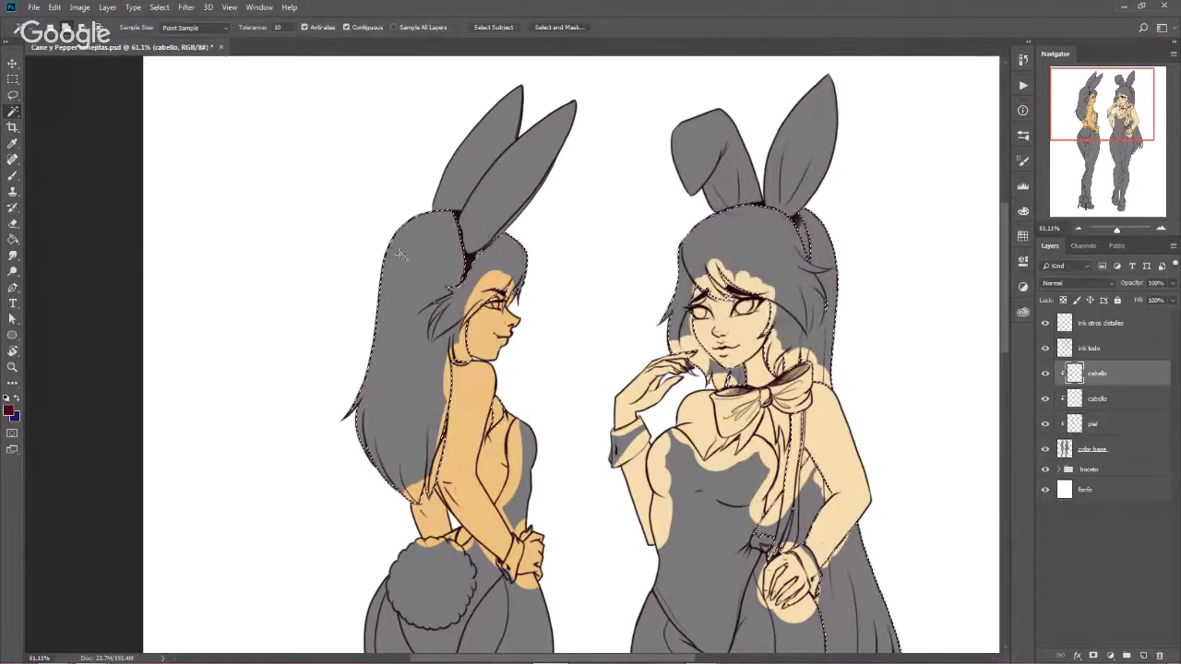
pyautogui.press('b')
pyautogui.moveTo(448, 221); pyautogui.dragTo(392, 251)
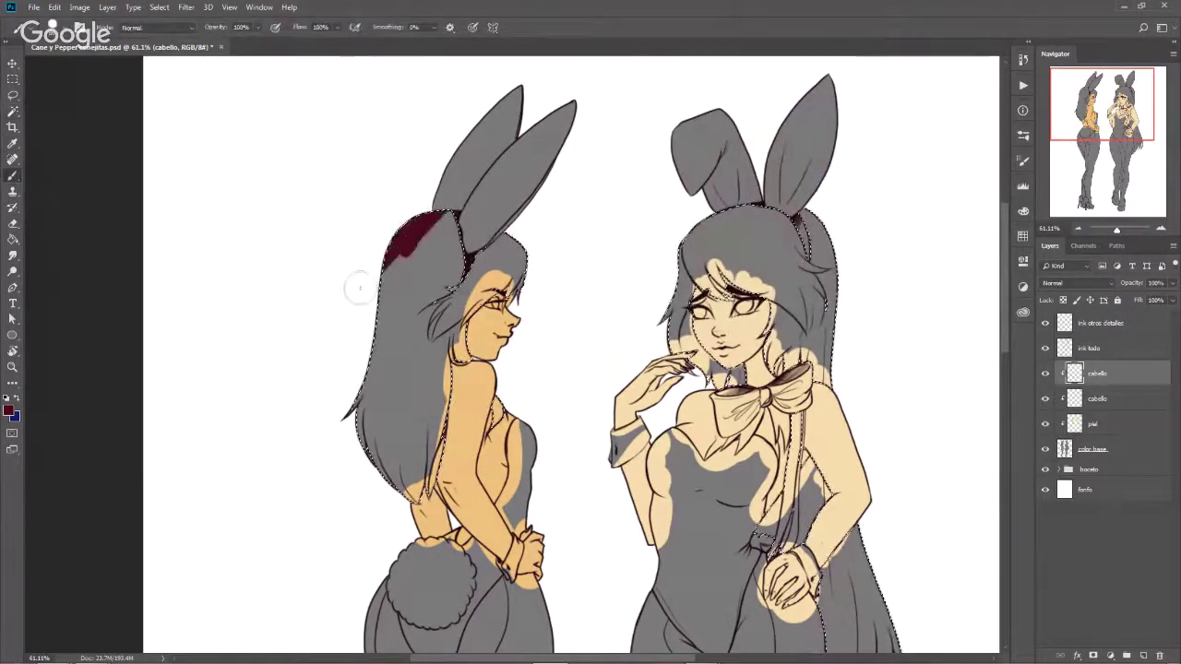
pyautogui.moveTo(359, 288)
pyautogui.mouseDown()
pyautogui.moveTo(415, 314)
pyautogui.moveTo(406, 378)
pyautogui.moveTo(373, 438)
pyautogui.mouseUp()
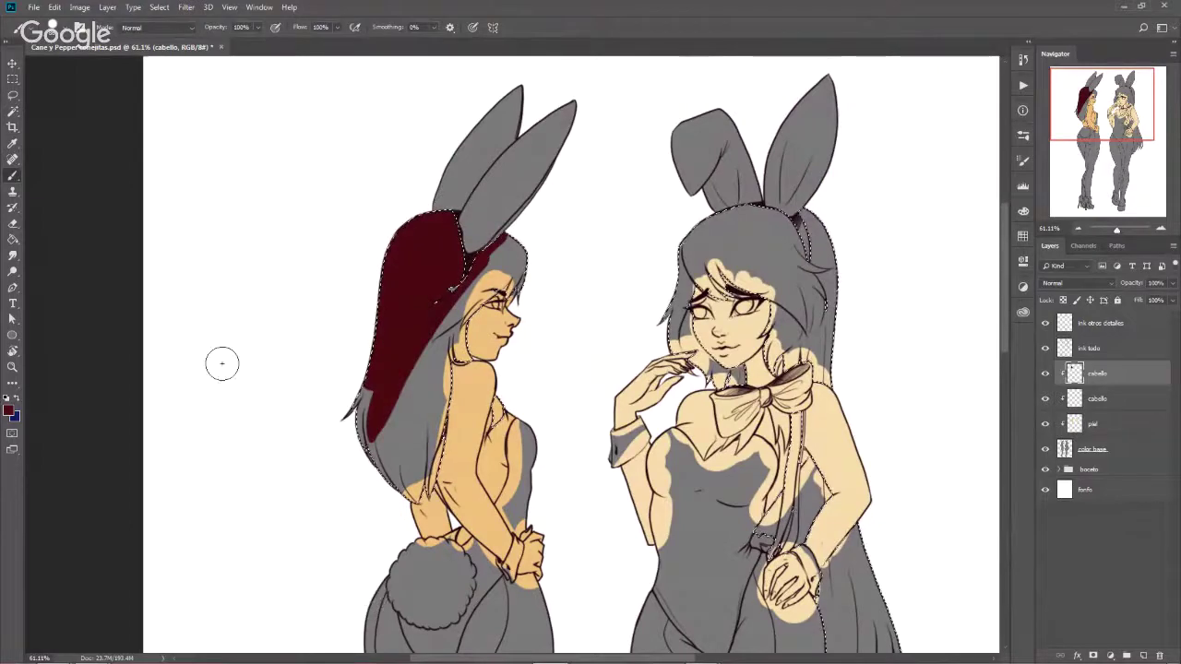
# Shift the maroon slightly pinker and paint the rest of the left girl's hair
pyautogui.press('i')
pyautogui.click(9, 410)
pyautogui.moveTo(837, 137); pyautogui.dragTo(836, 130)
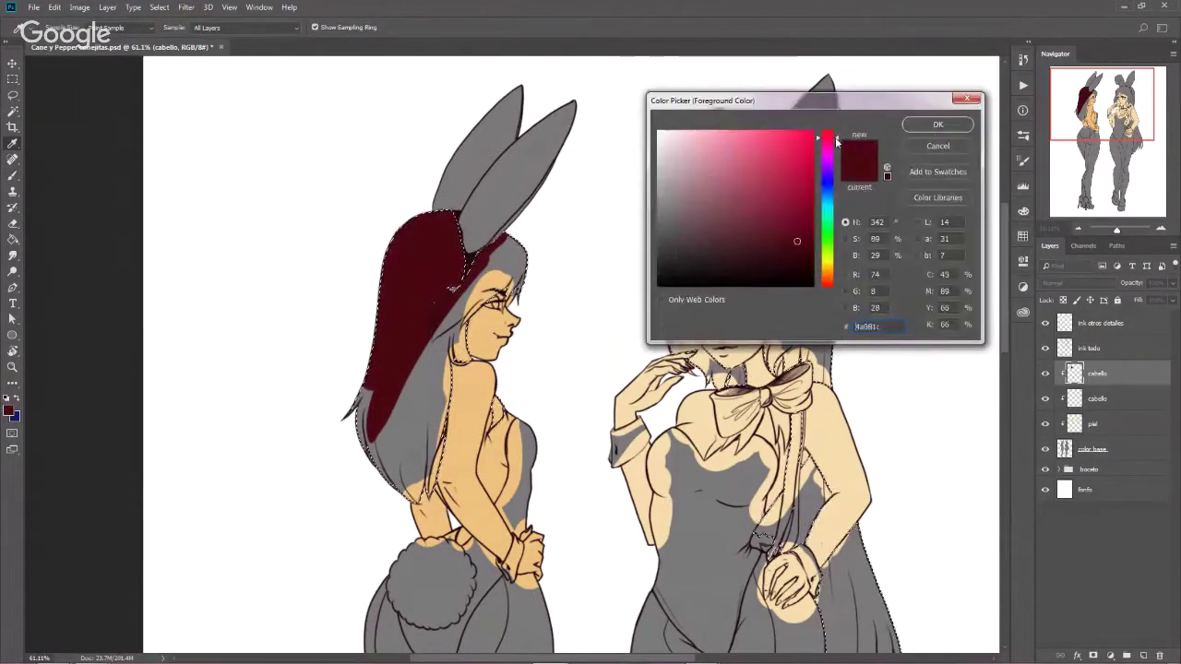
pyautogui.press('Return')
pyautogui.press('b')
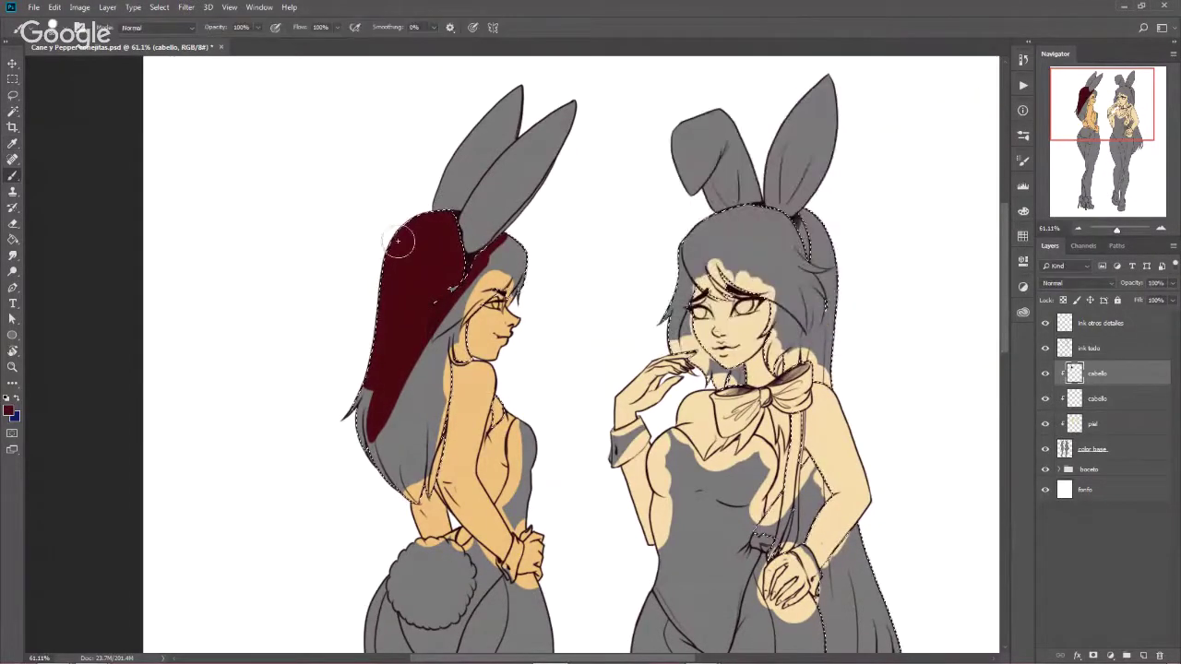
pyautogui.moveTo(352, 378); pyautogui.dragTo(437, 434)
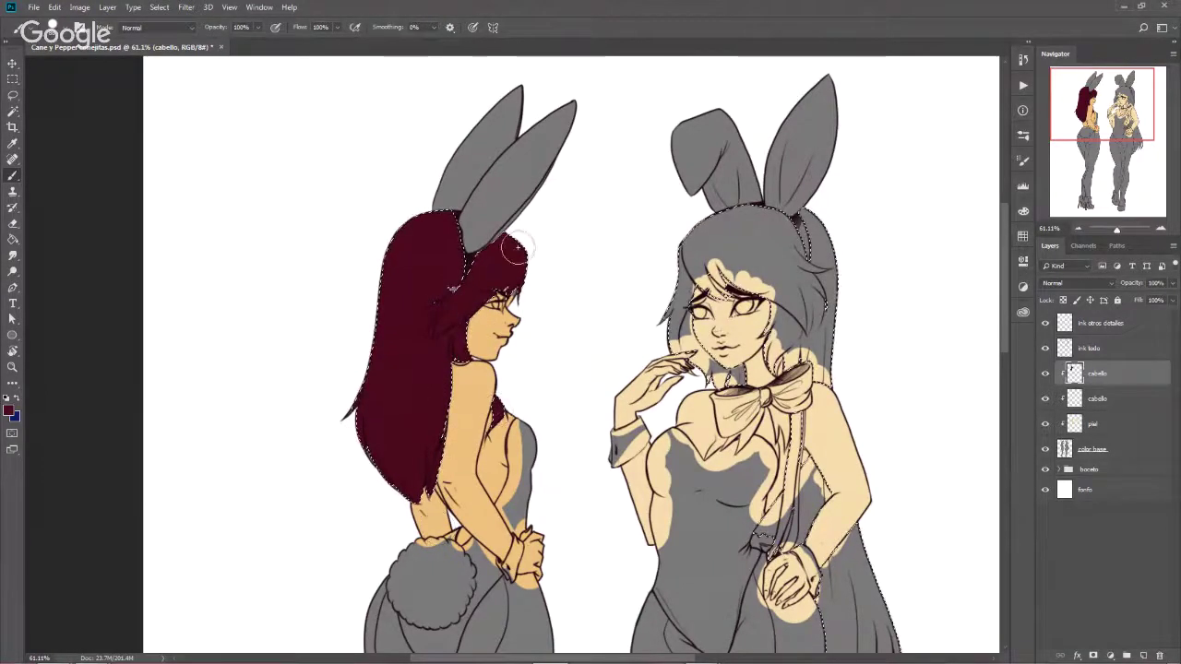
# Lighten the maroon slightly and repaint the hair near the left girl's face
pyautogui.press('F6')
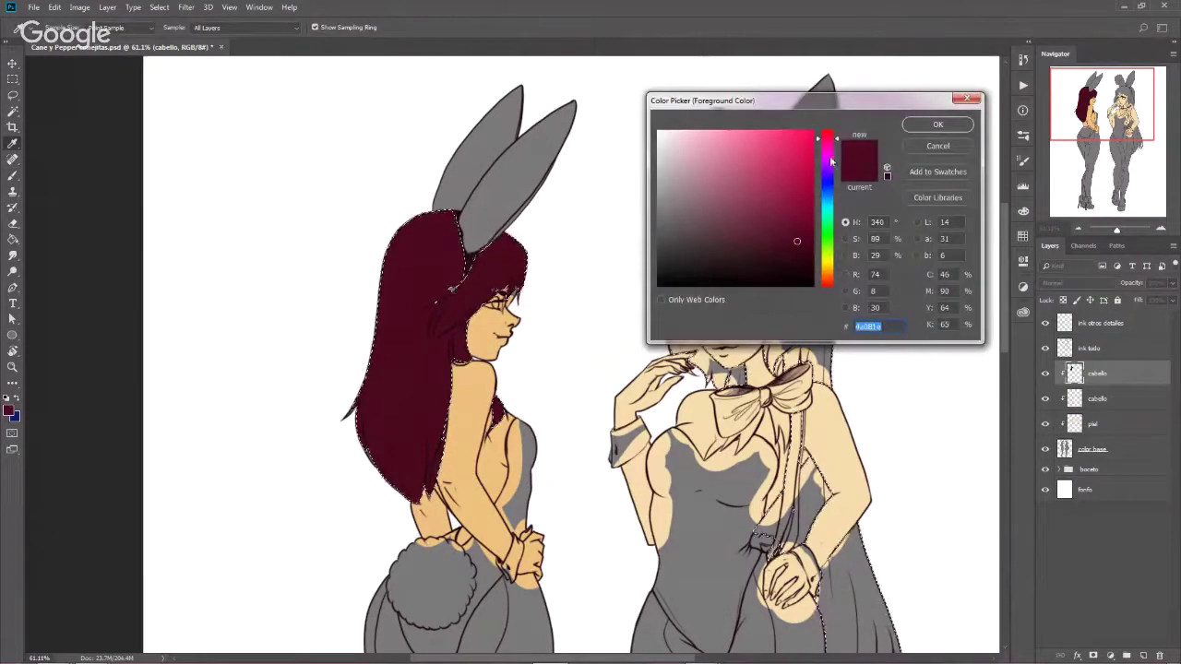
pyautogui.click(792, 228)
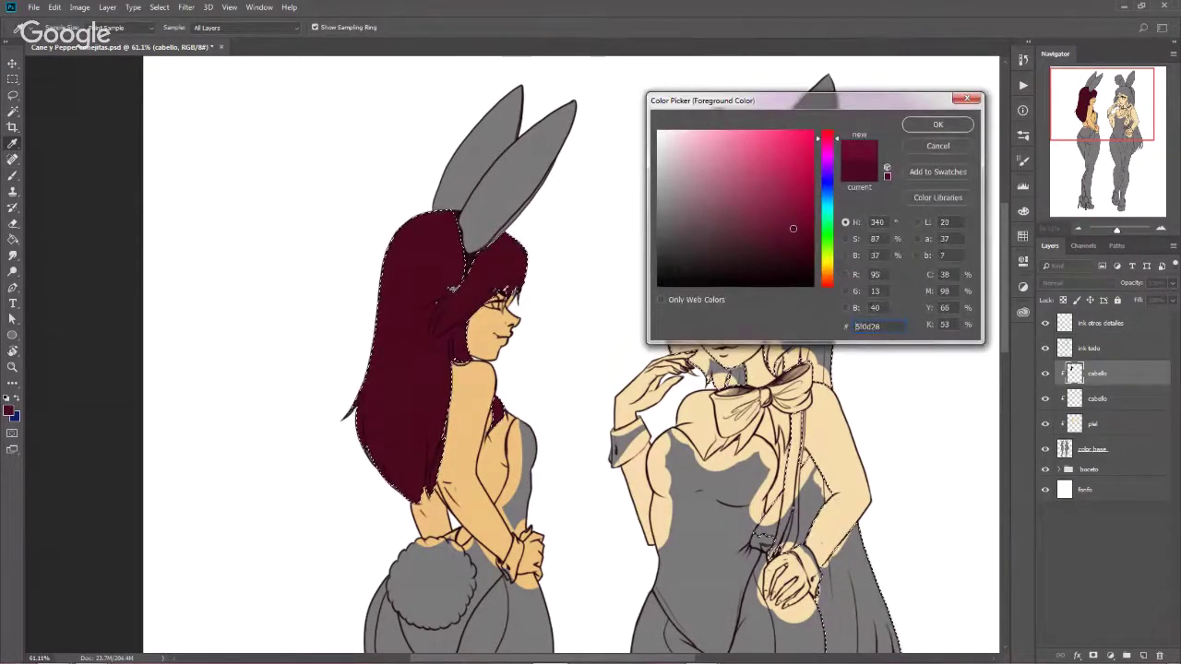
pyautogui.click(937, 123)
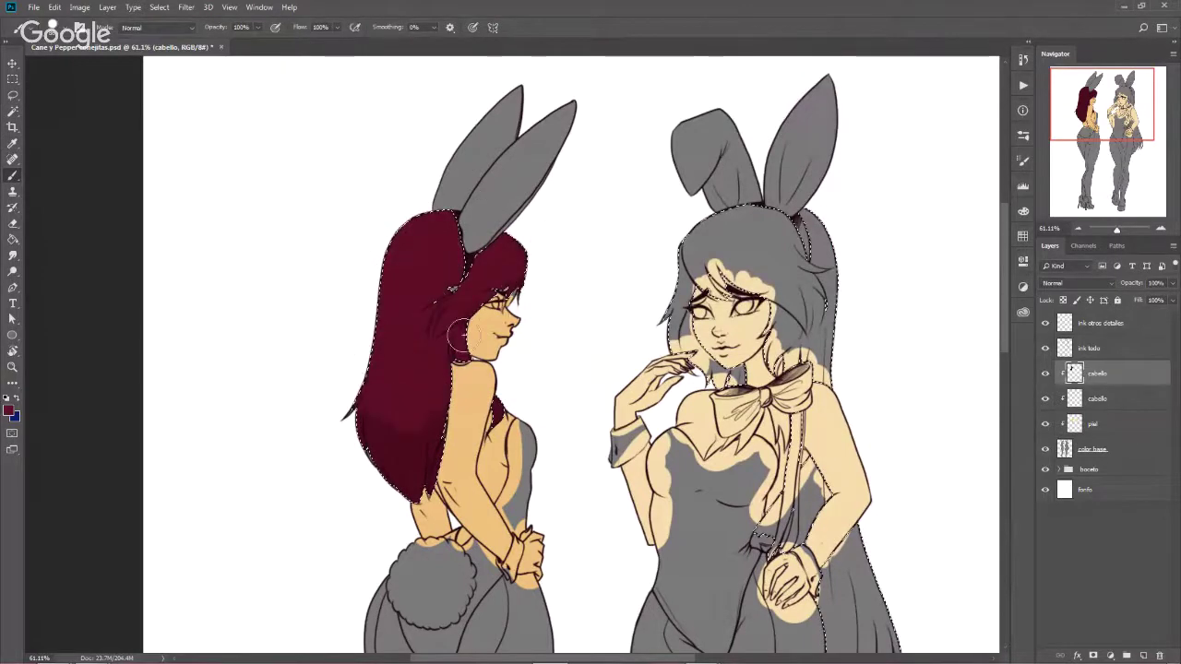
pyautogui.moveTo(458, 336); pyautogui.dragTo(384, 400)
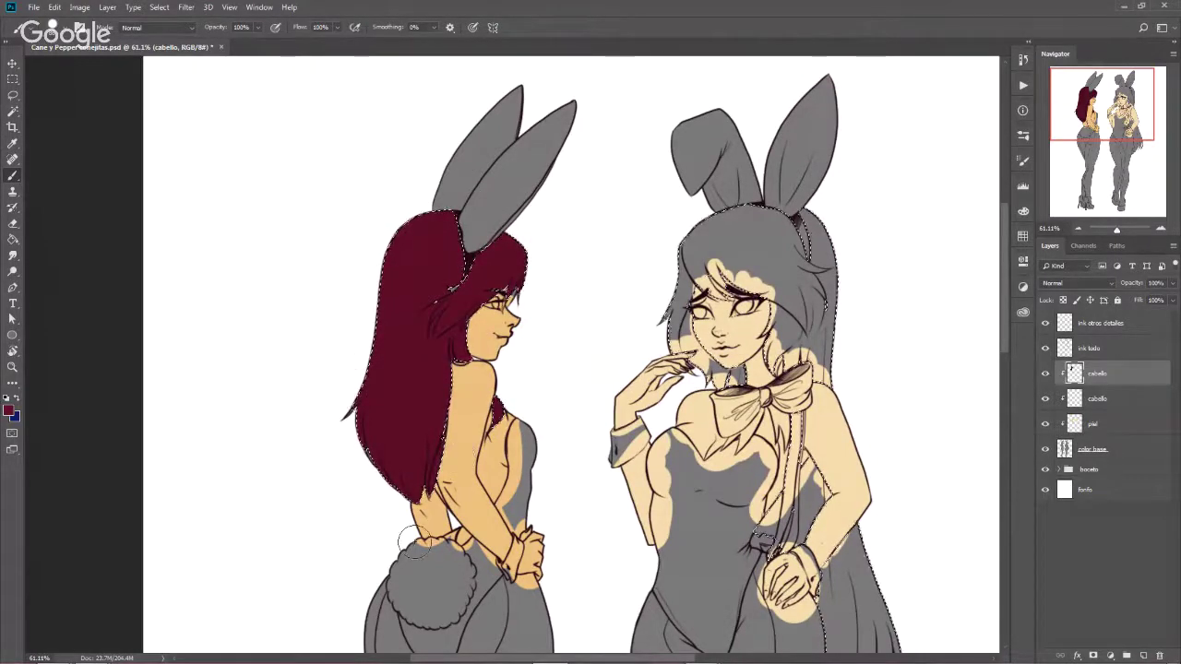
pyautogui.click(9, 410)
# Pick a light pink and start brushing it over the right girl's hair
pyautogui.moveTo(767, 184); pyautogui.dragTo(724, 137)
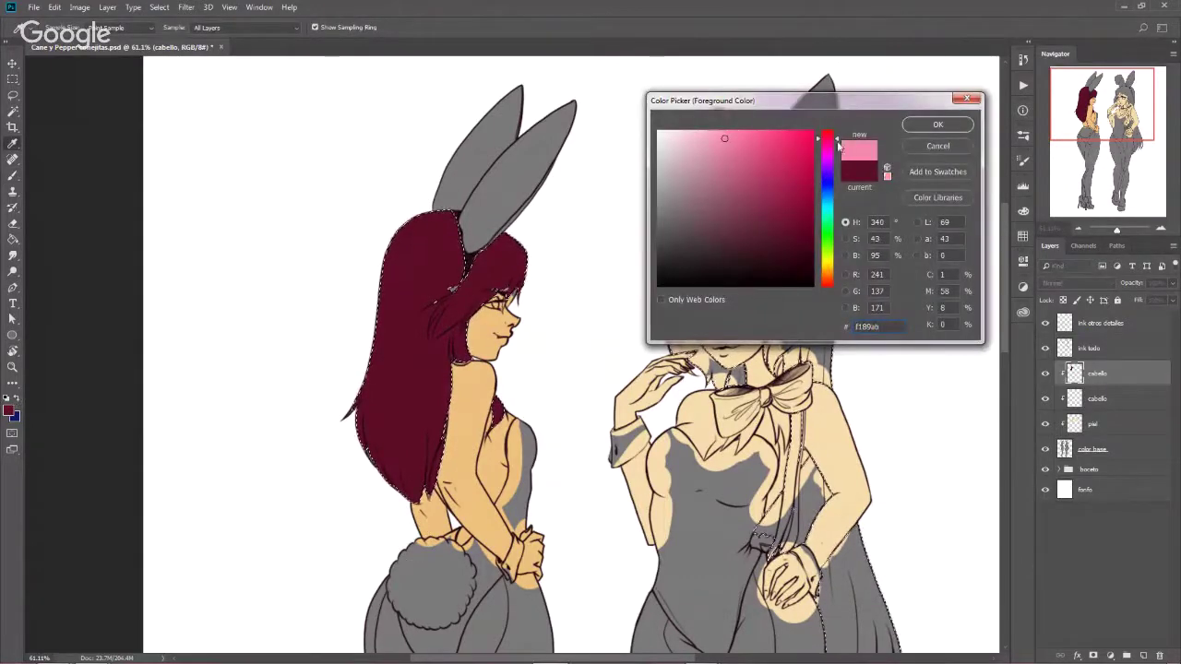
pyautogui.moveTo(839, 143); pyautogui.dragTo(839, 138)
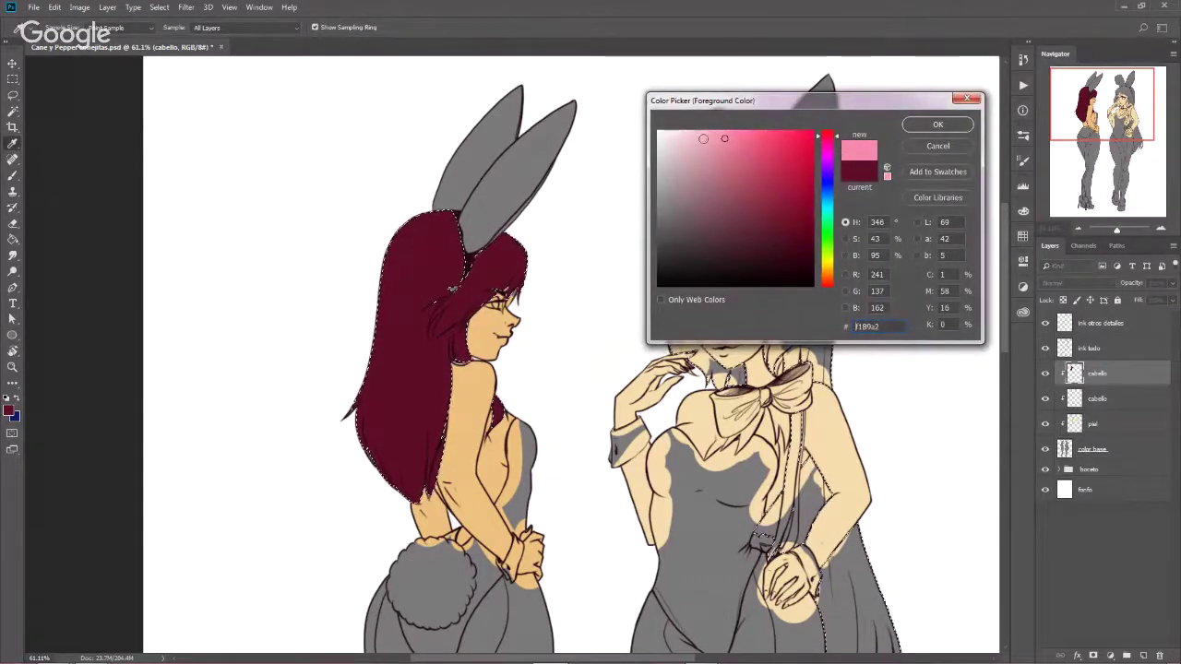
pyautogui.click(718, 137)
pyautogui.click(723, 136)
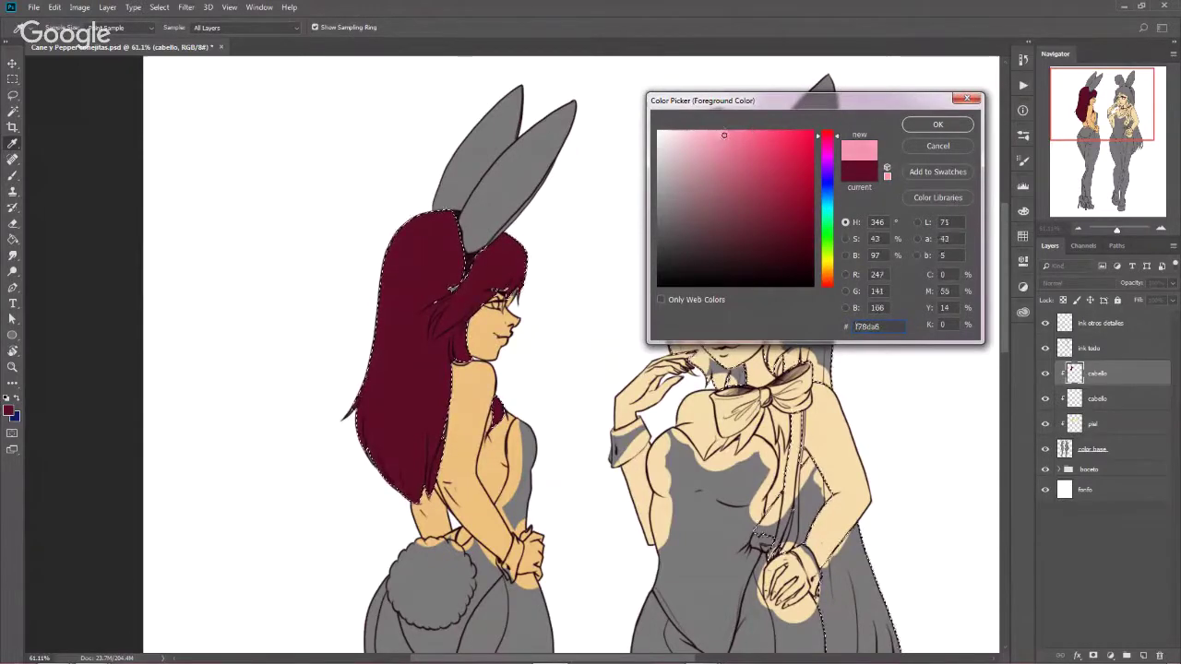
pyautogui.click(926, 129)
pyautogui.press('b')
pyautogui.moveTo(683, 249); pyautogui.dragTo(784, 231)
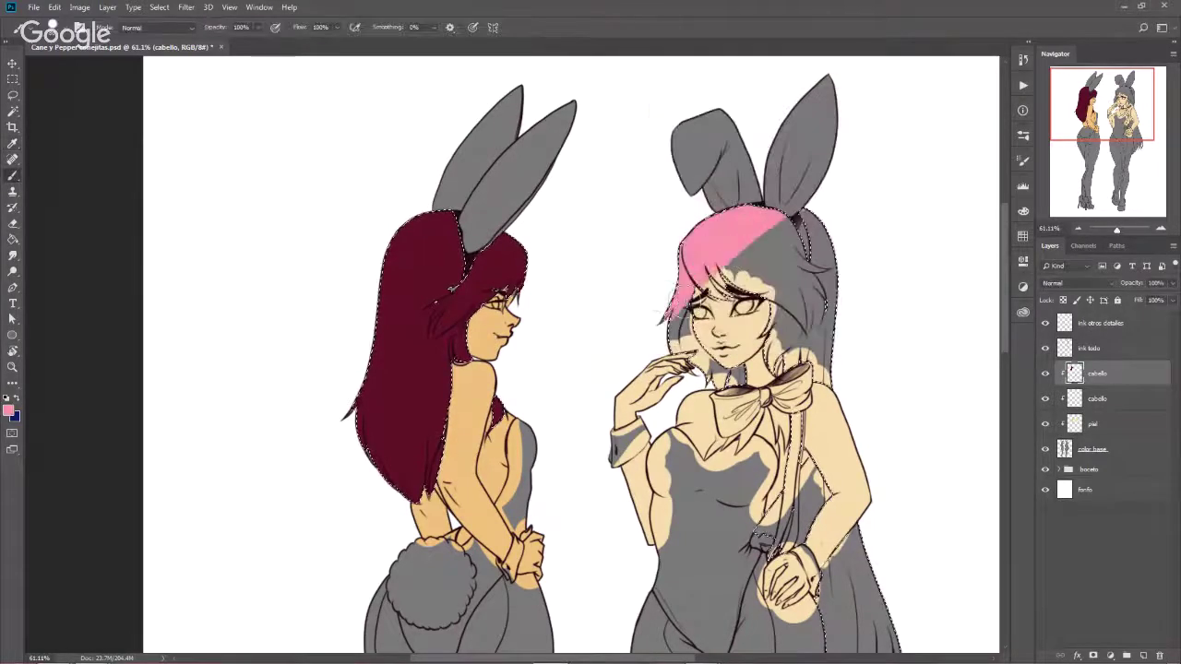
pyautogui.moveTo(701, 276); pyautogui.dragTo(775, 268)
# Brighten the pink slightly and fill the rest of the hair down past her hip
pyautogui.click(9, 411)
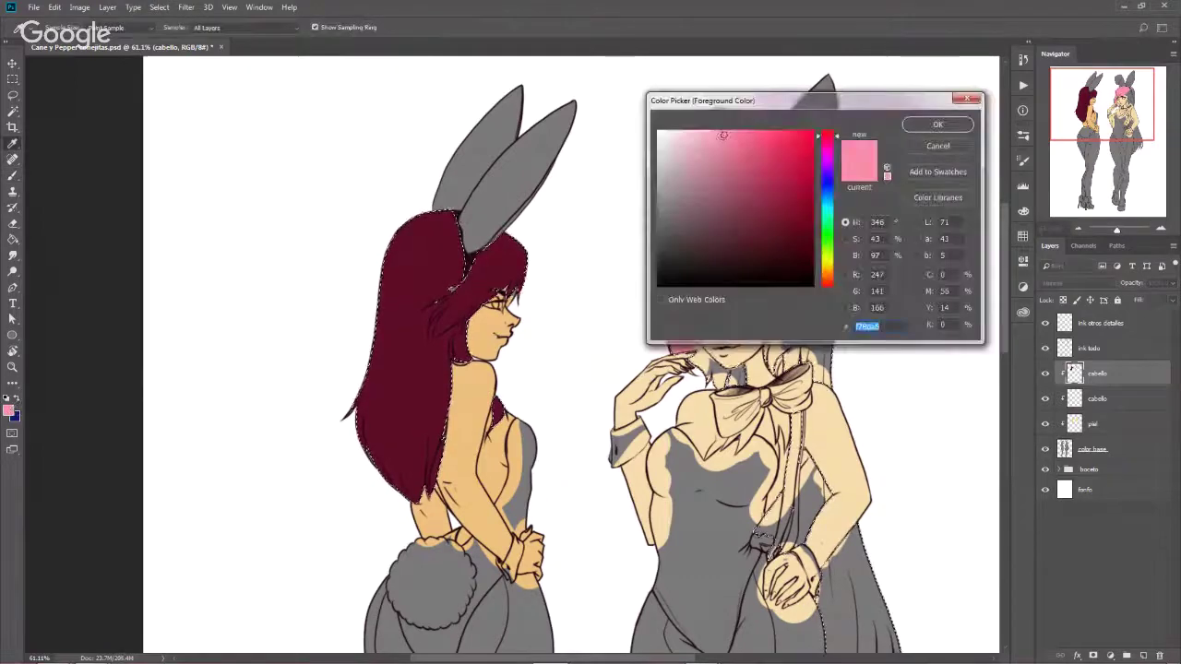
pyautogui.click(719, 135)
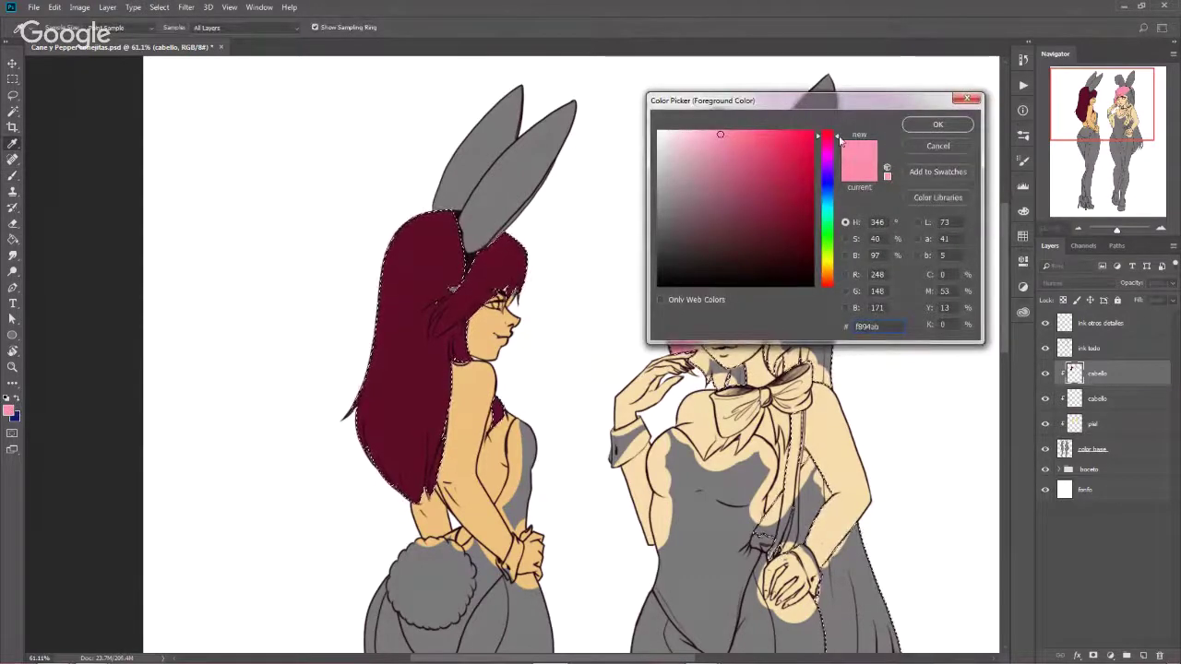
pyautogui.click(722, 132)
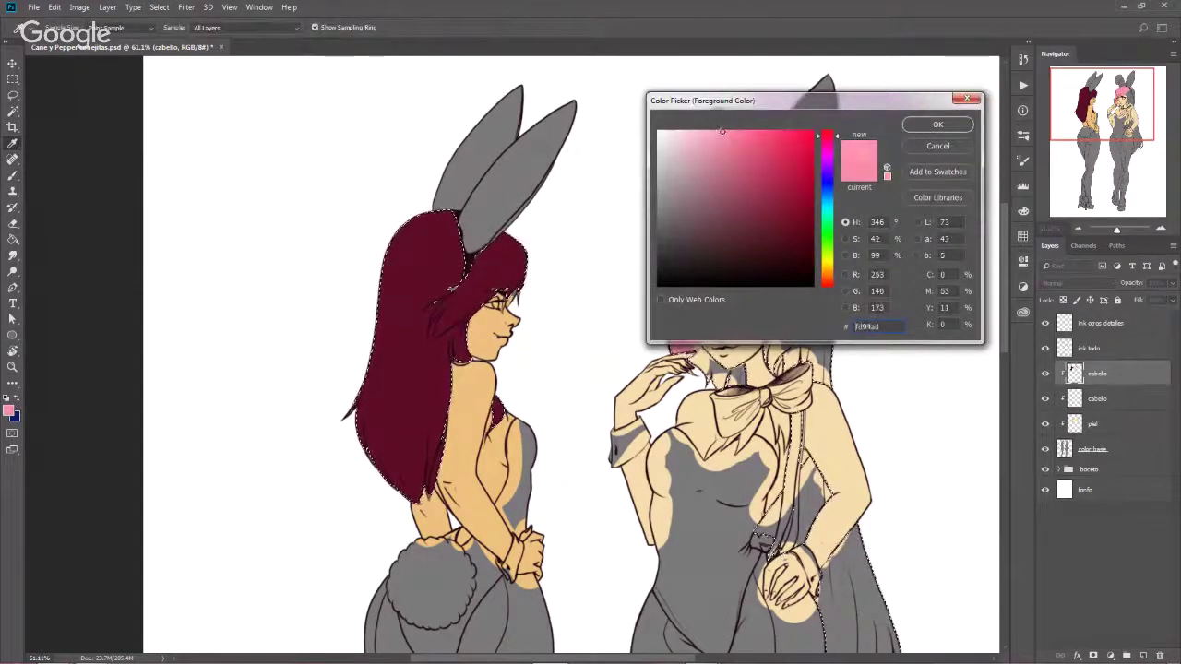
pyautogui.click(959, 123)
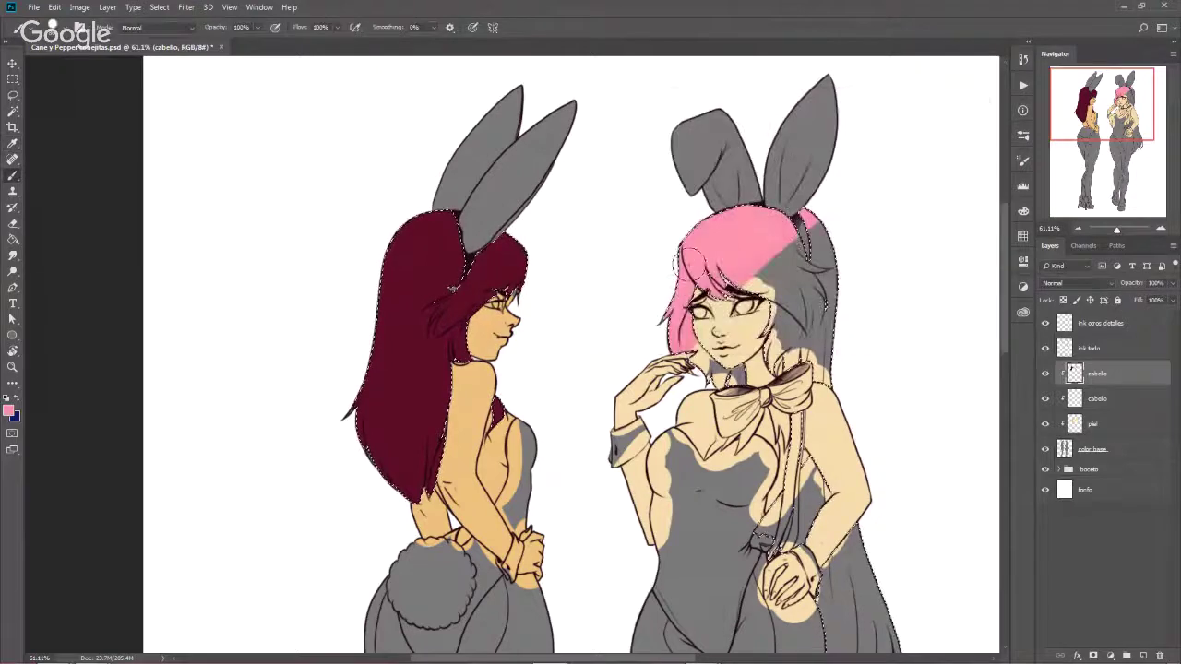
pyautogui.moveTo(654, 274)
pyautogui.mouseDown()
pyautogui.moveTo(848, 209)
pyautogui.moveTo(745, 358)
pyautogui.moveTo(812, 342)
pyautogui.moveTo(821, 406)
pyautogui.mouseUp()
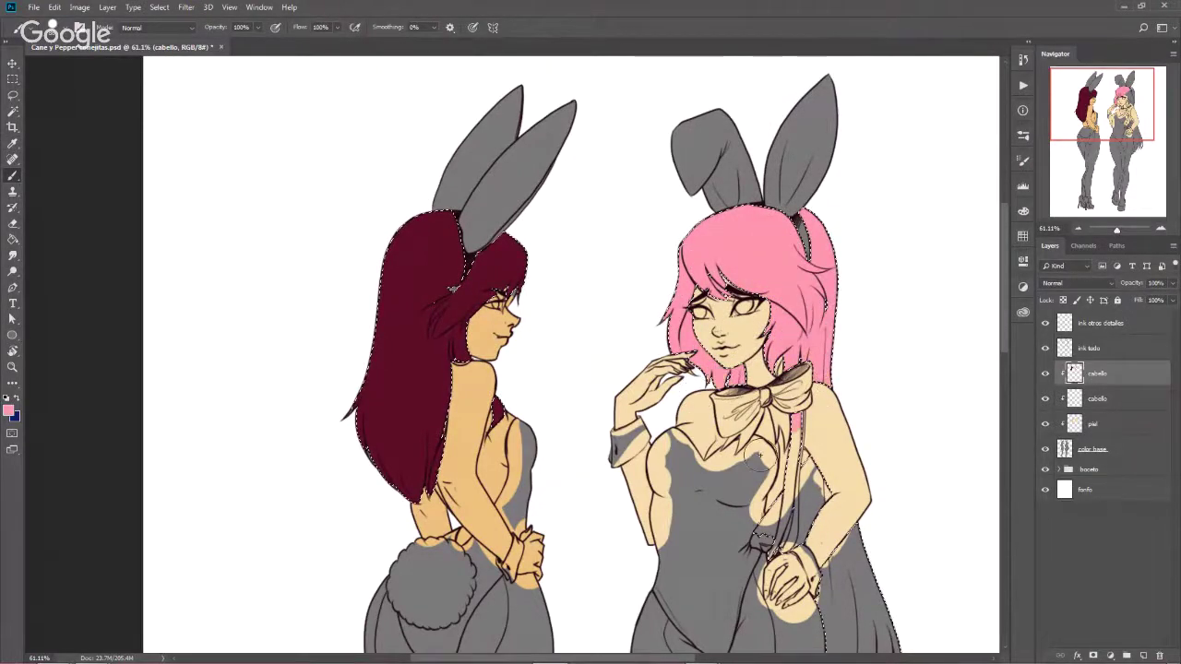
pyautogui.moveTo(788, 482)
pyautogui.mouseDown()
pyautogui.moveTo(775, 553)
pyautogui.moveTo(809, 507)
pyautogui.moveTo(854, 572)
pyautogui.mouseUp()
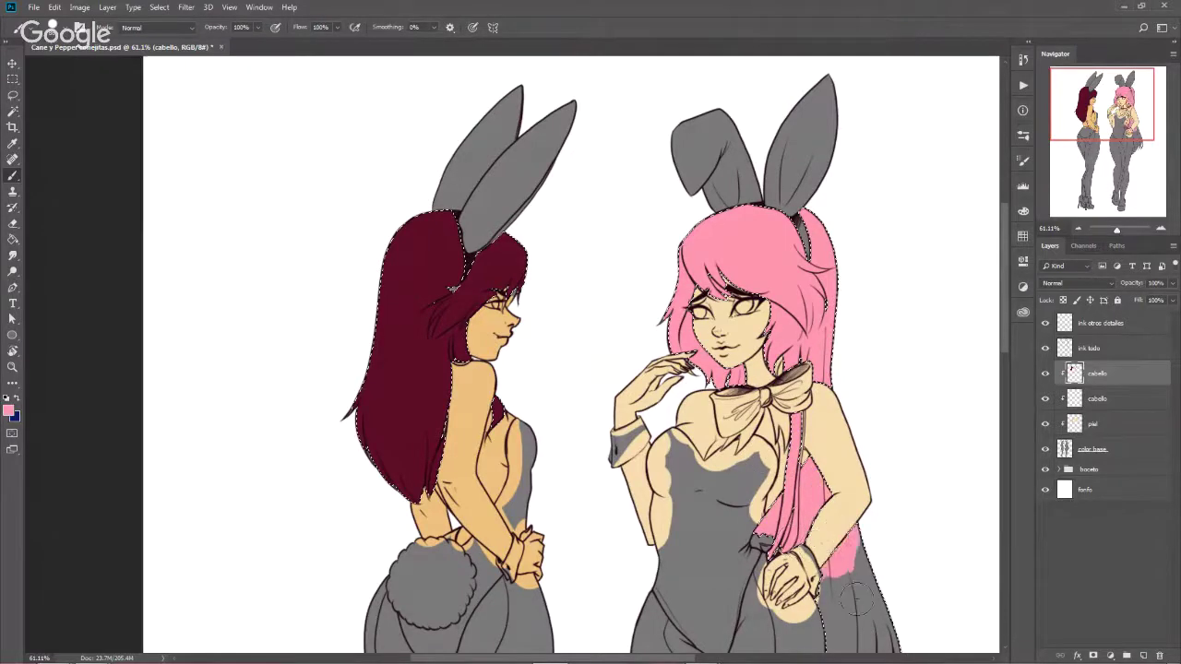
pyautogui.hotkey('ctrl', 'd')
# Touch up pink at the hair edge beside her arm and along the top, then deselect
pyautogui.moveTo(799, 505); pyautogui.dragTo(700, 301)
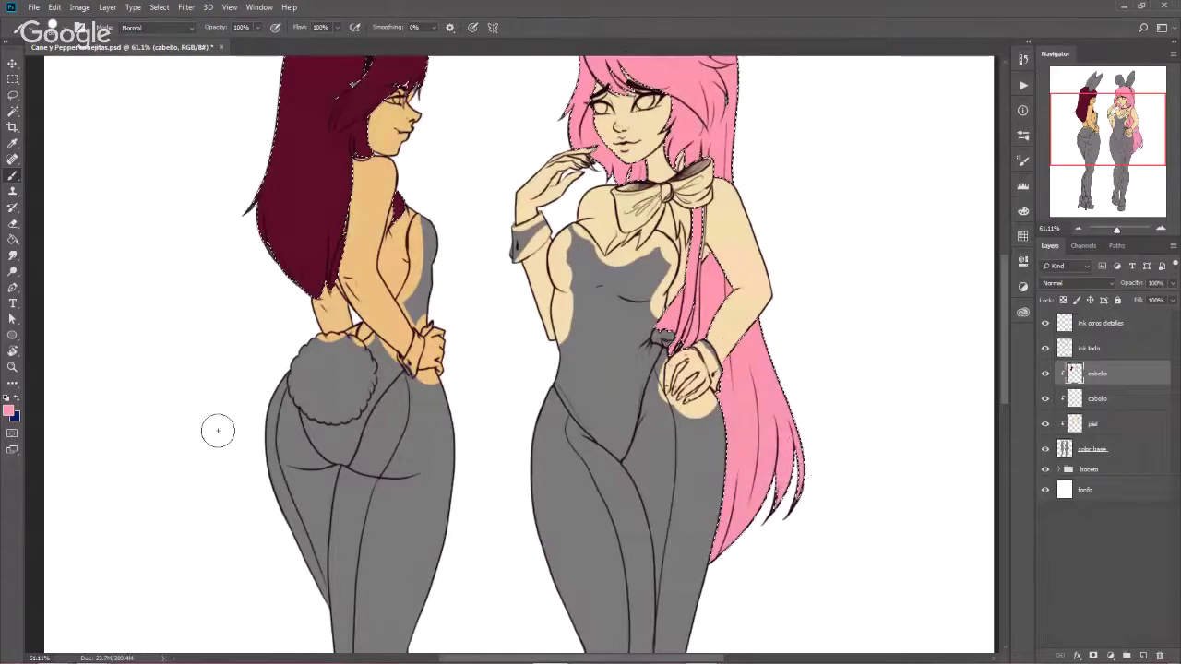
pyautogui.click(8, 410)
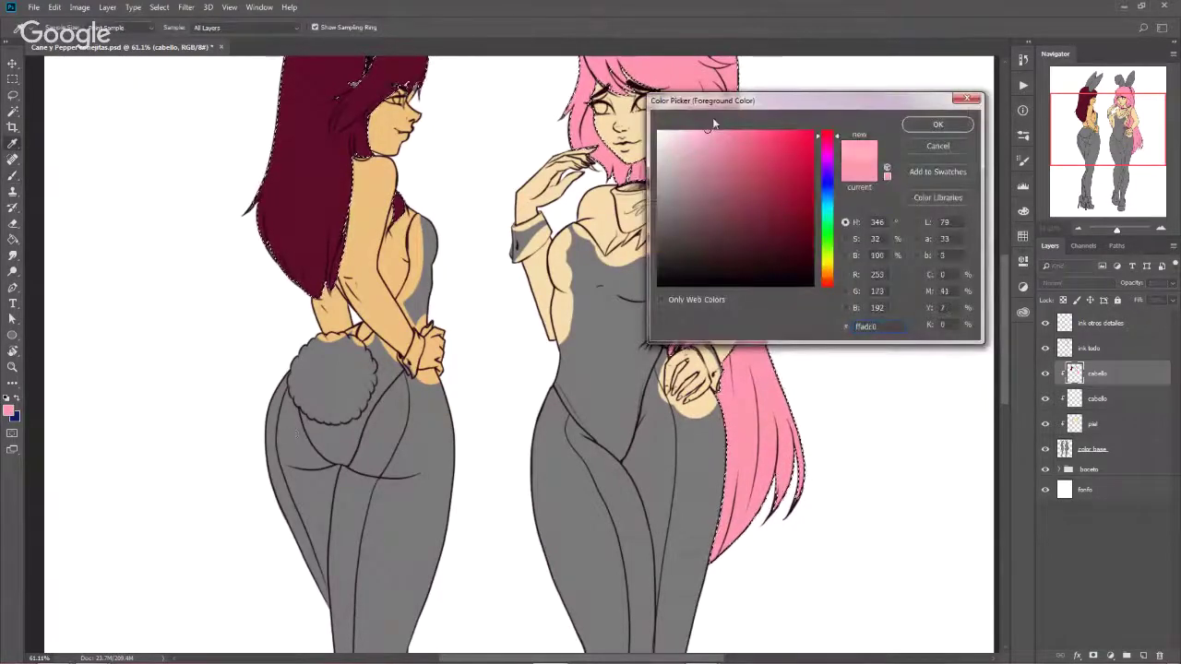
pyautogui.click(937, 124)
pyautogui.moveTo(675, 291)
pyautogui.mouseDown()
pyautogui.moveTo(714, 309)
pyautogui.moveTo(730, 243)
pyautogui.moveTo(724, 277)
pyautogui.mouseUp()
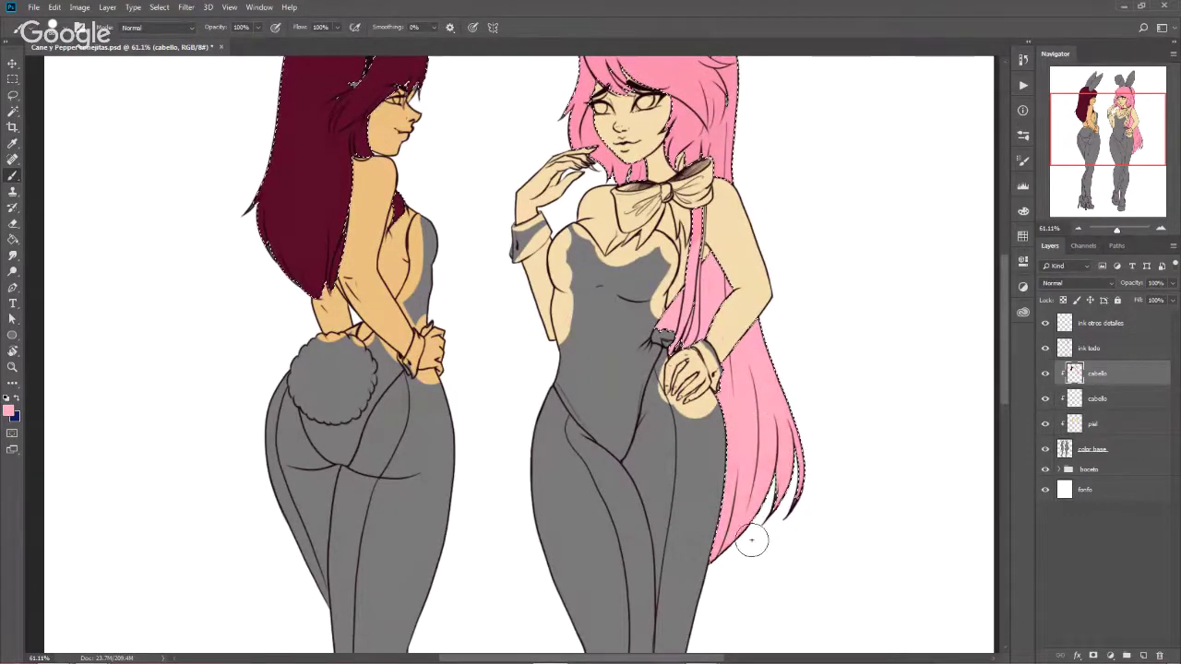
pyautogui.moveTo(717, 219); pyautogui.dragTo(700, 467)
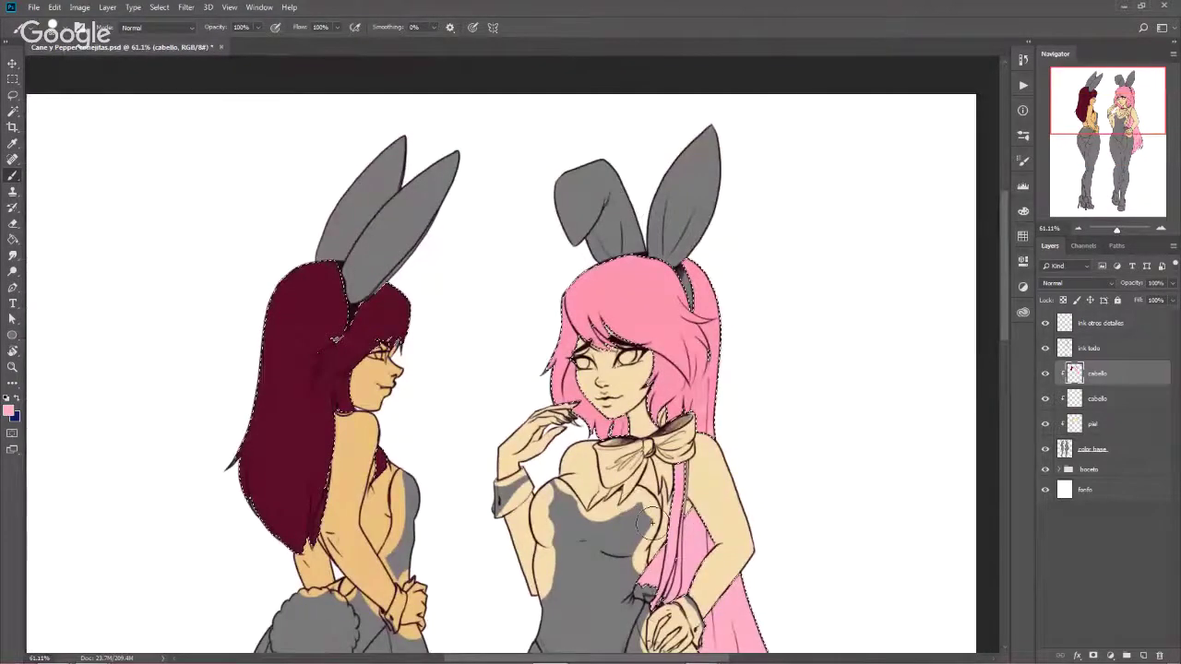
pyautogui.moveTo(631, 384)
pyautogui.mouseDown()
pyautogui.moveTo(582, 302)
pyautogui.moveTo(595, 397)
pyautogui.moveTo(665, 434)
pyautogui.mouseUp()
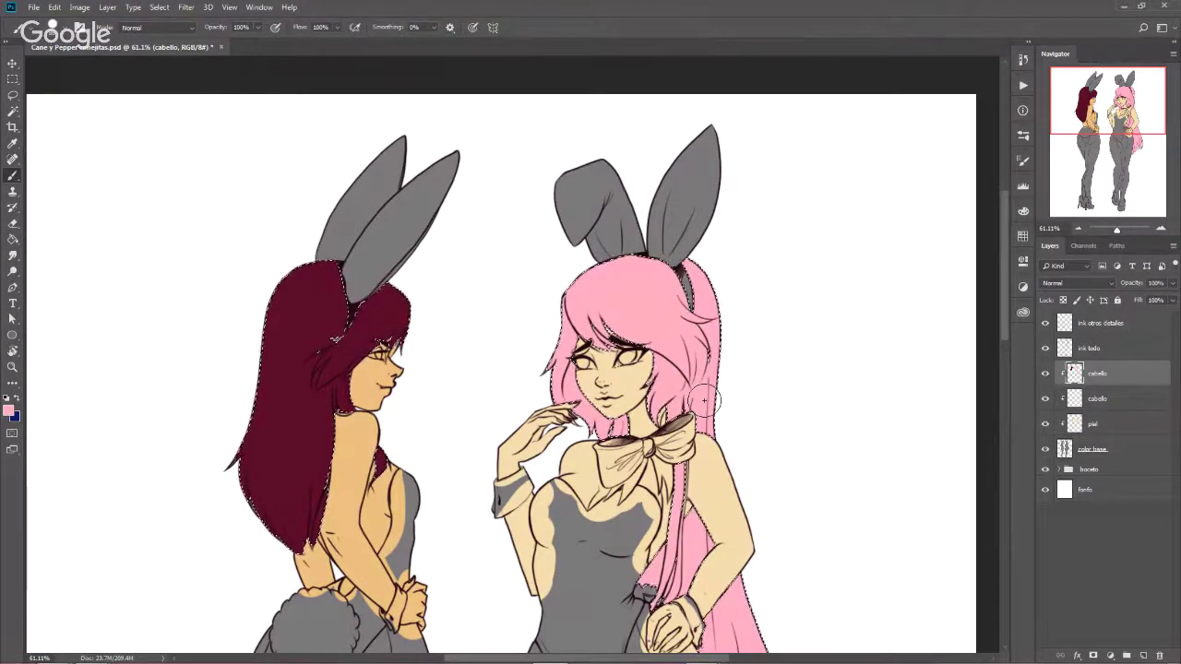
pyautogui.hotkey('ctrl', 'd')
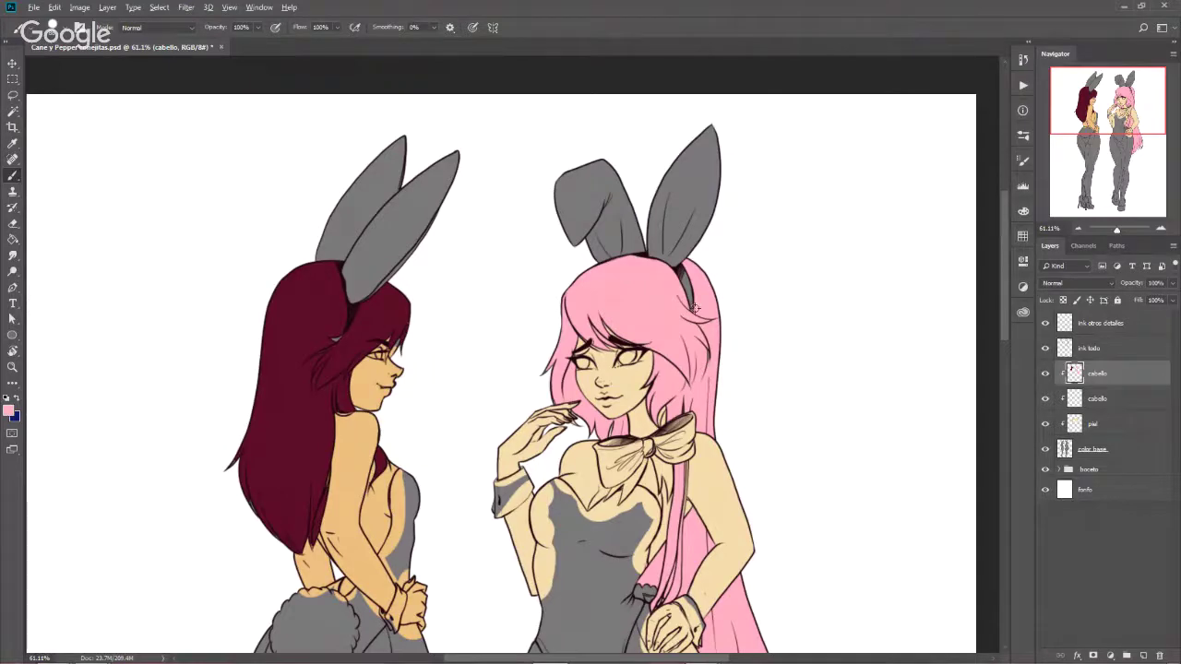
# Zoom in, set a 23 px brush, and paint pink into the strand below the bow
pyautogui.scroll(3, 693, 308)
pyautogui.scroll(3, 694, 308)
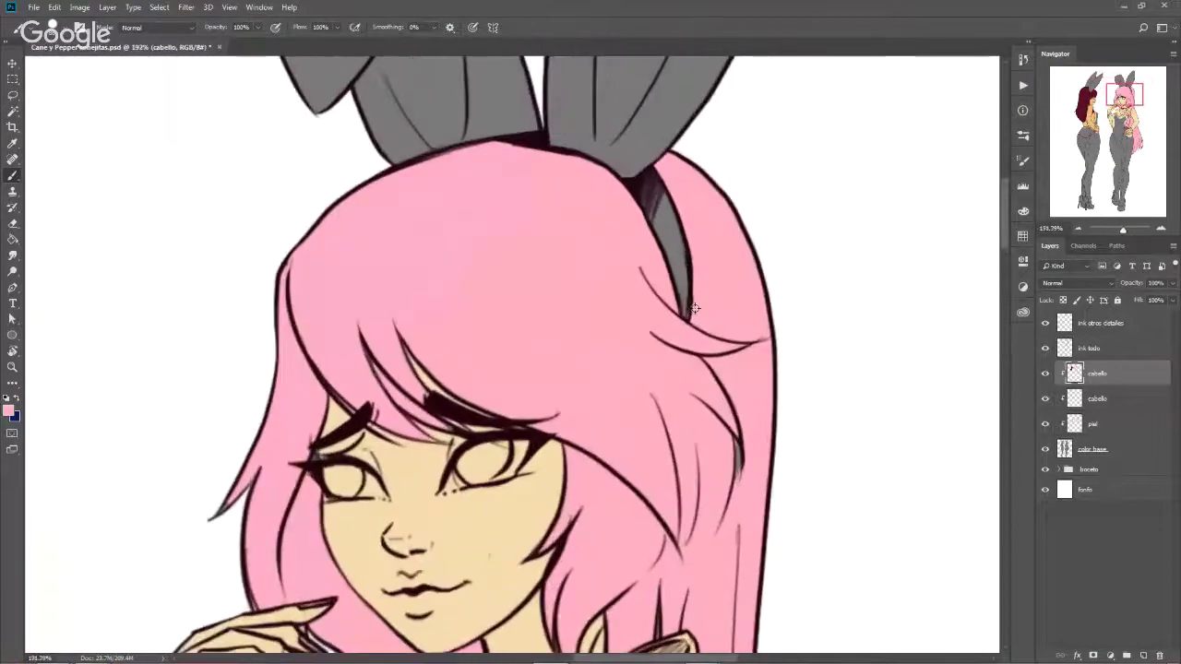
pyautogui.moveTo(478, 272); pyautogui.dragTo(433, 307)
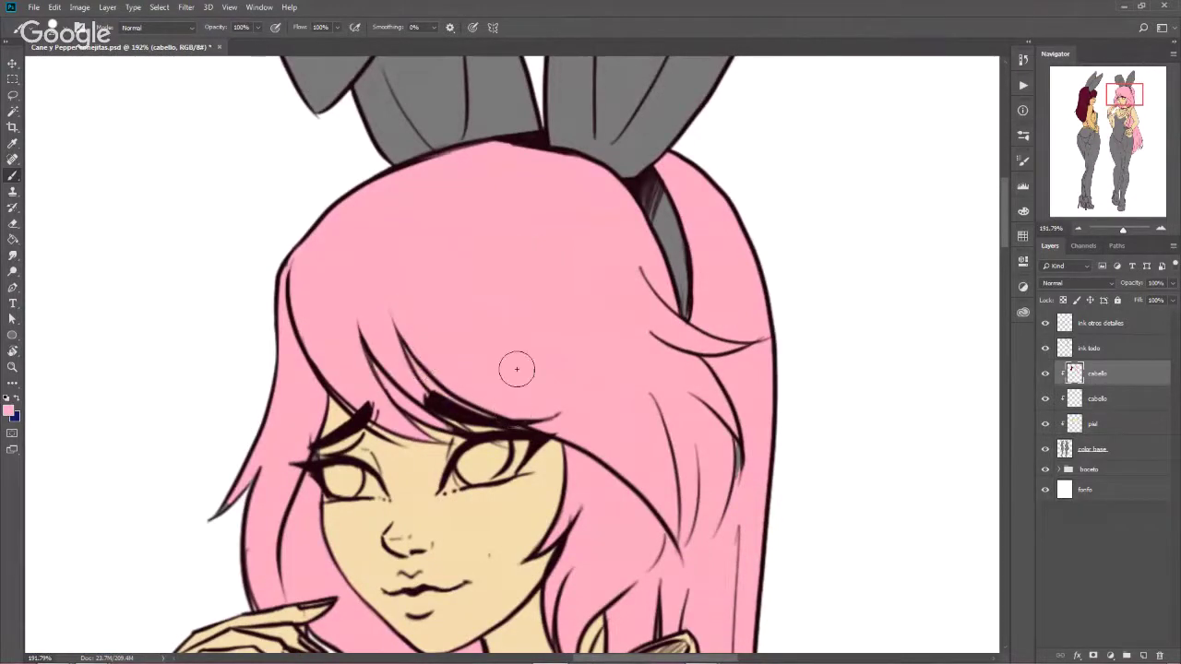
pyautogui.moveTo(473, 236); pyautogui.dragTo(461, 245)
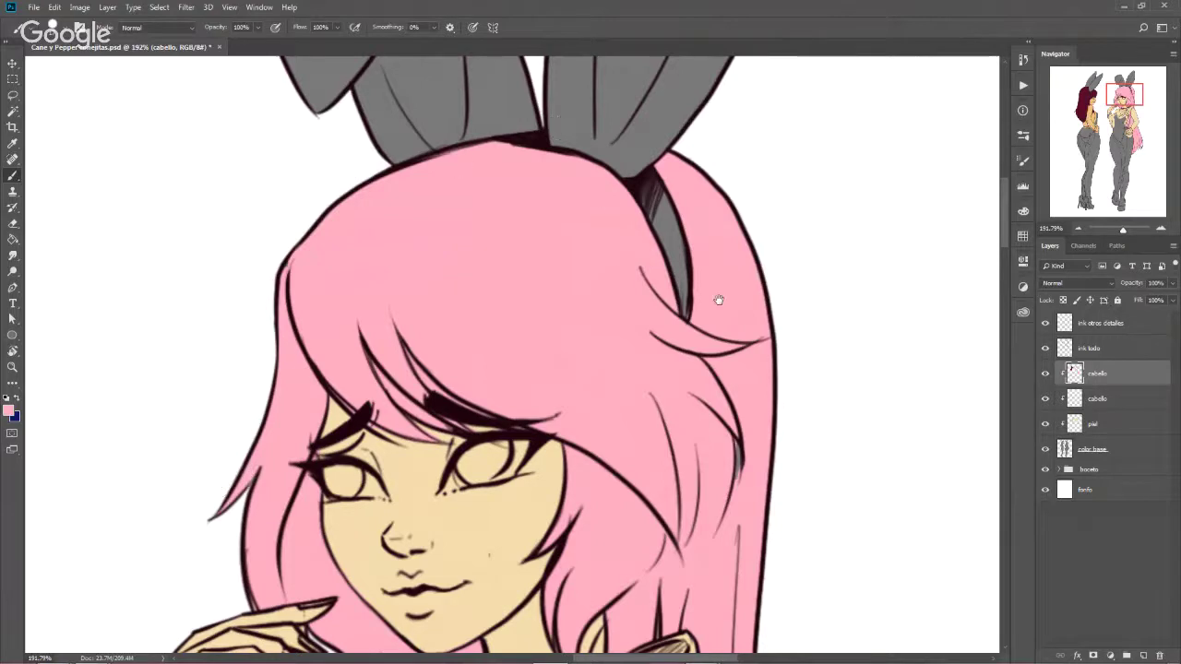
pyautogui.moveTo(718, 300)
pyautogui.mouseDown()
pyautogui.moveTo(715, 316)
pyautogui.moveTo(609, 146)
pyautogui.mouseUp()
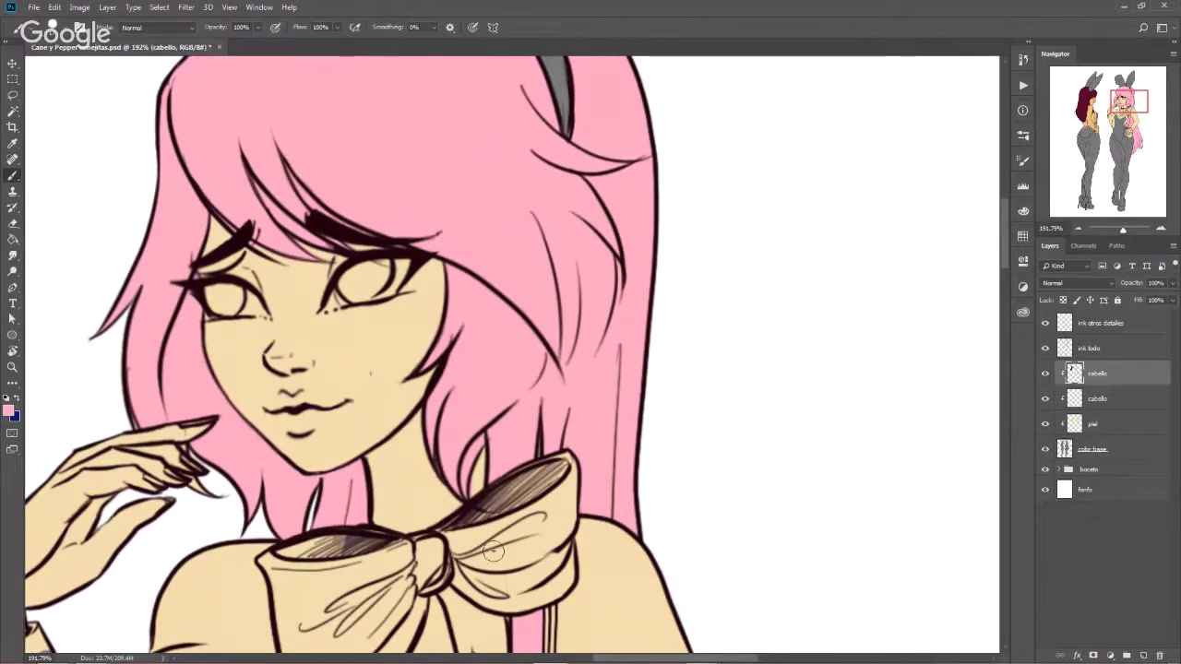
pyautogui.moveTo(494, 550)
pyautogui.mouseDown()
pyautogui.moveTo(453, 590)
pyautogui.moveTo(536, 322)
pyautogui.mouseUp()
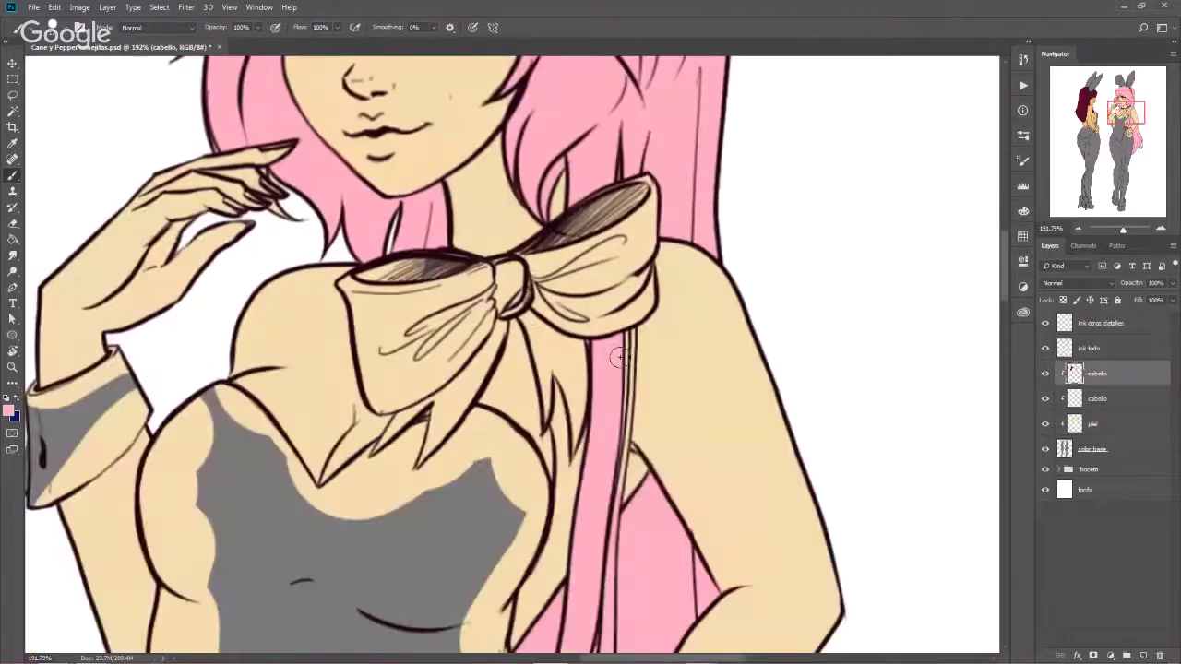
pyautogui.moveTo(616, 357); pyautogui.dragTo(616, 319)
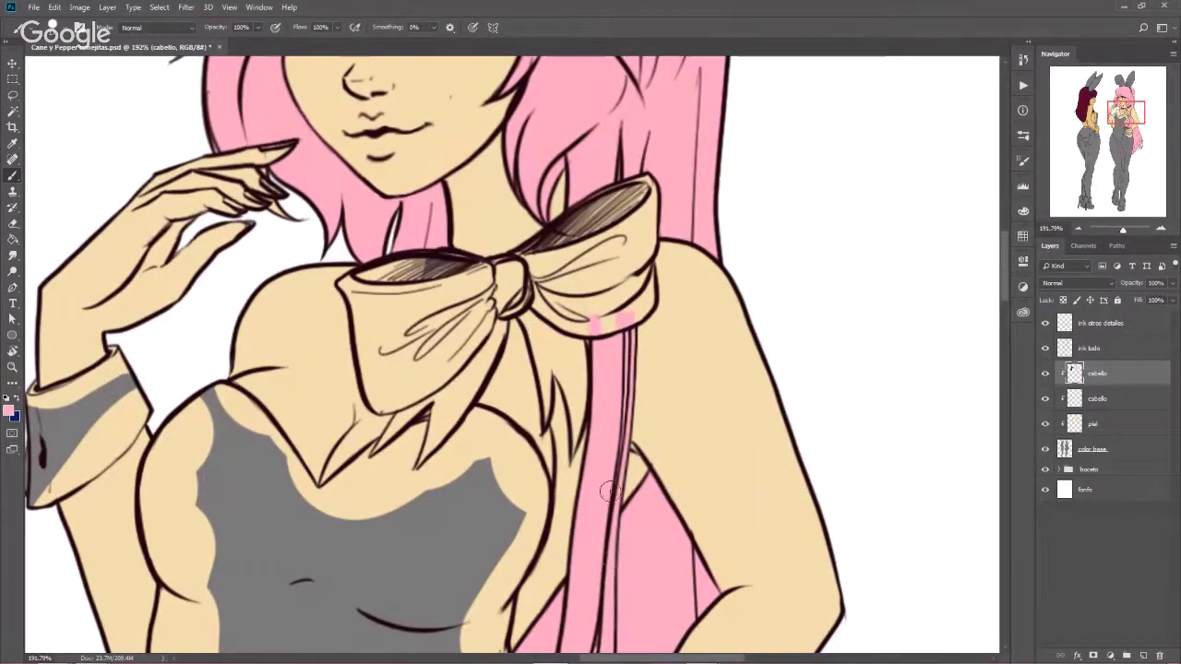
# Zoom out and delete the extra lower cabello layer
pyautogui.scroll(-1, 600, 572)
pyautogui.scroll(-4, 572, 535)
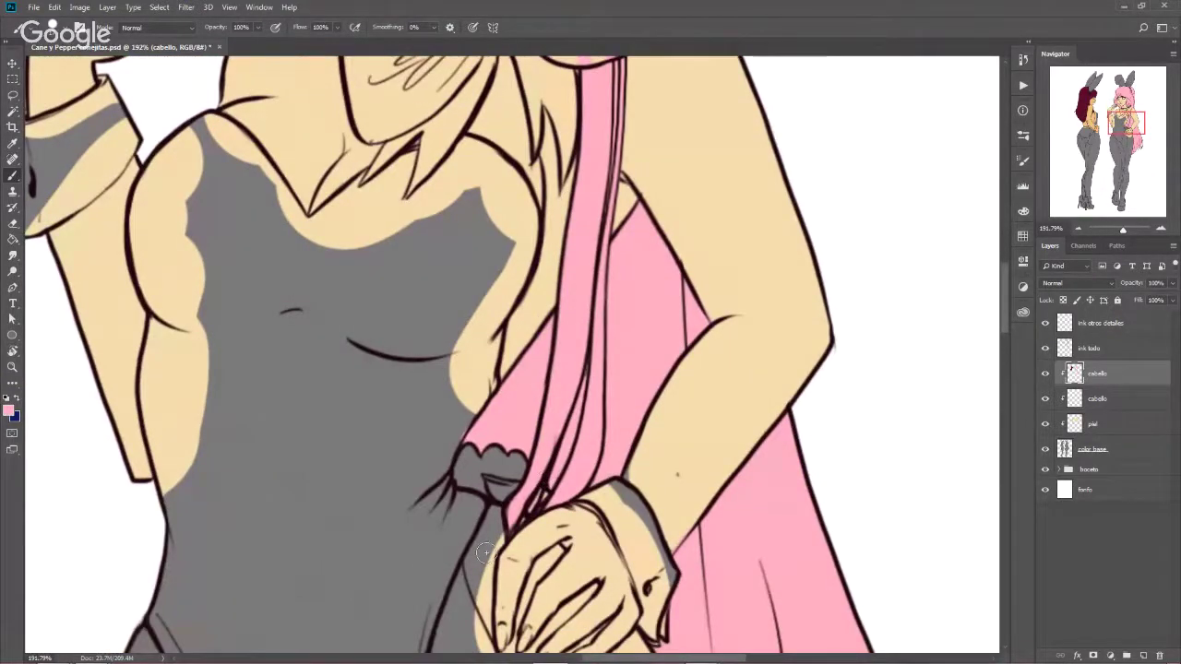
pyautogui.click(1111, 403)
pyautogui.press('Delete')
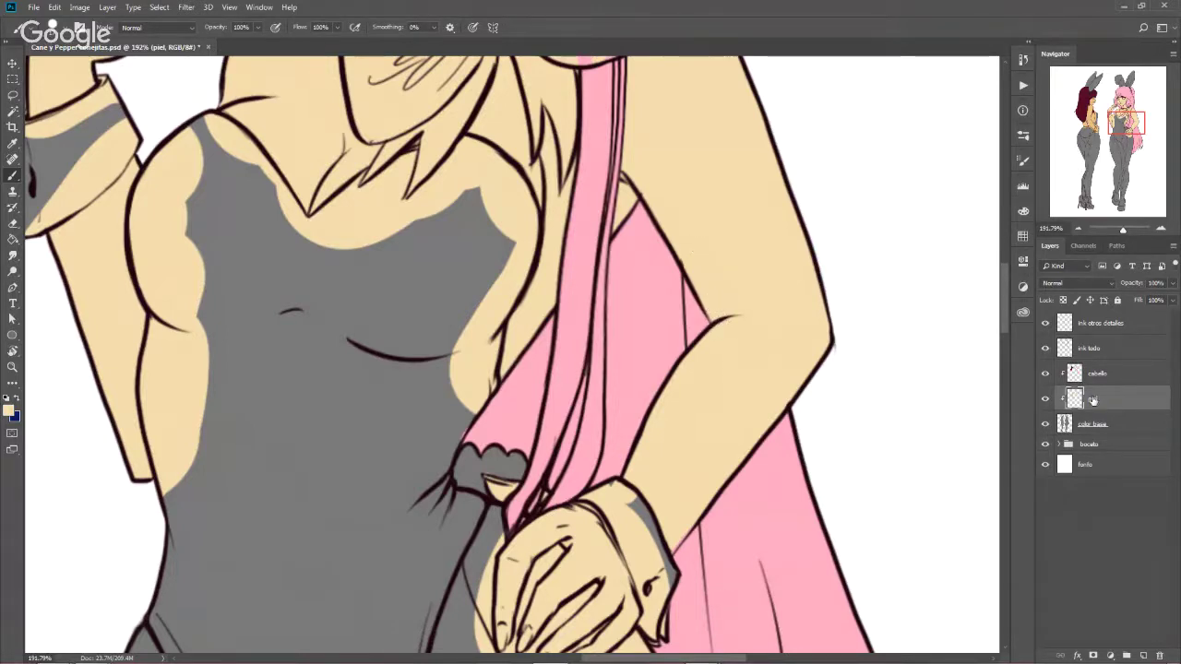
# On the cabello layer, sample the hair pink and fill gaps around the fingertips, then zoom to 100%
pyautogui.click(1113, 374)
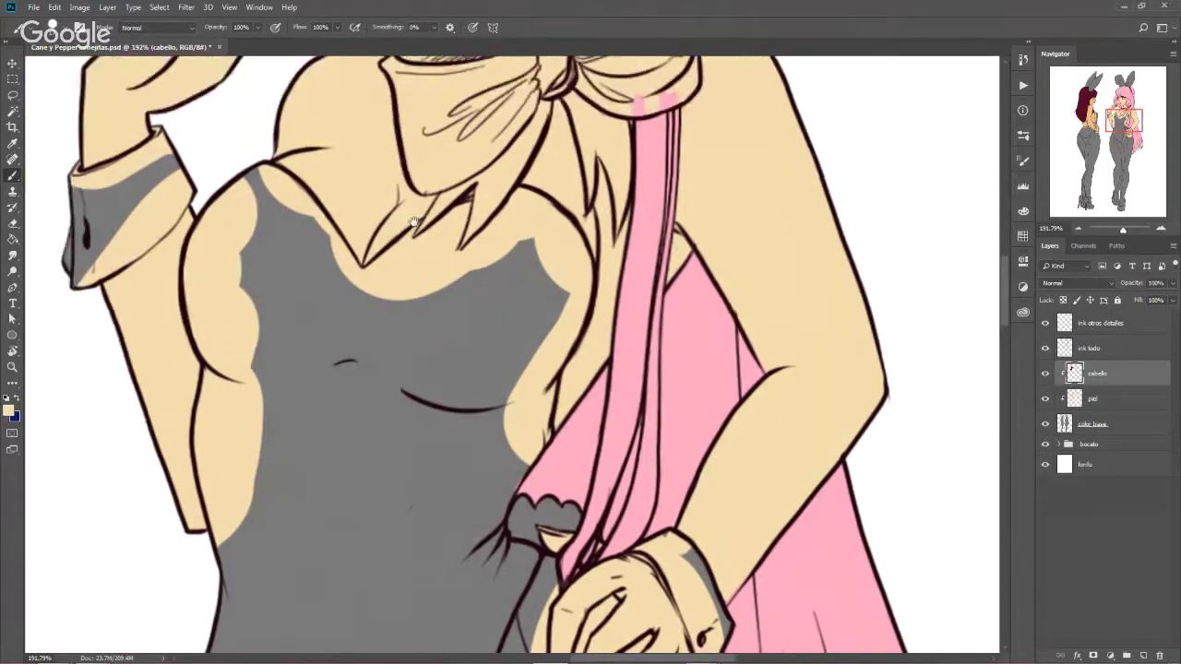
pyautogui.moveTo(351, 164); pyautogui.dragTo(563, 461)
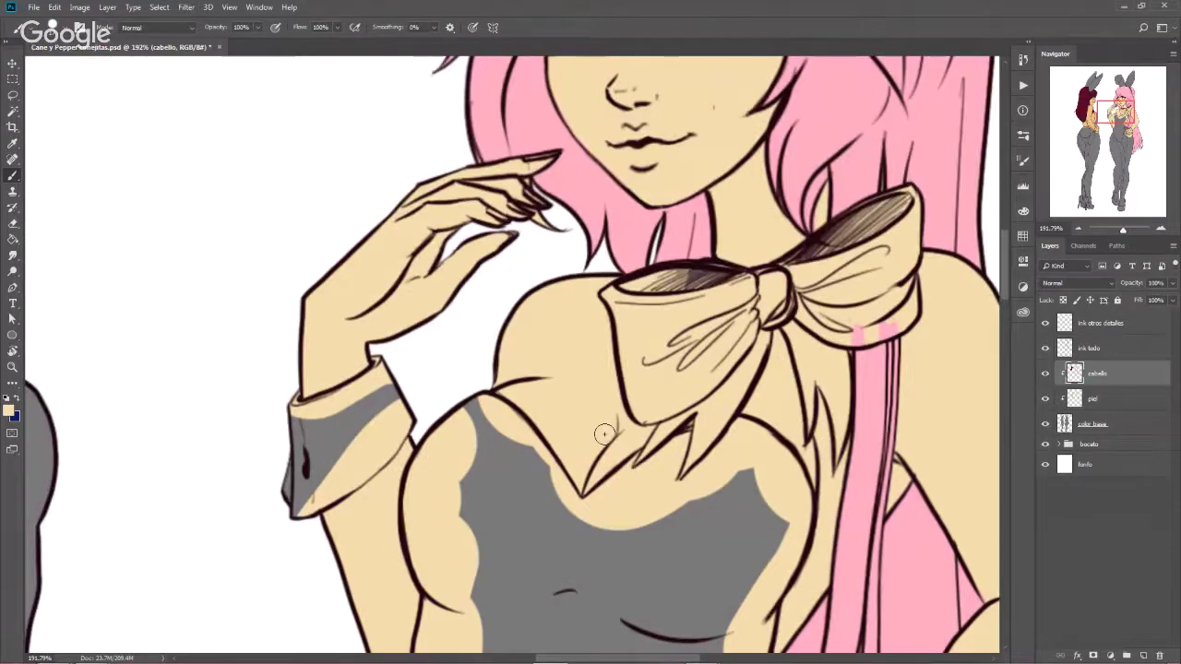
pyautogui.moveTo(590, 360); pyautogui.dragTo(617, 441)
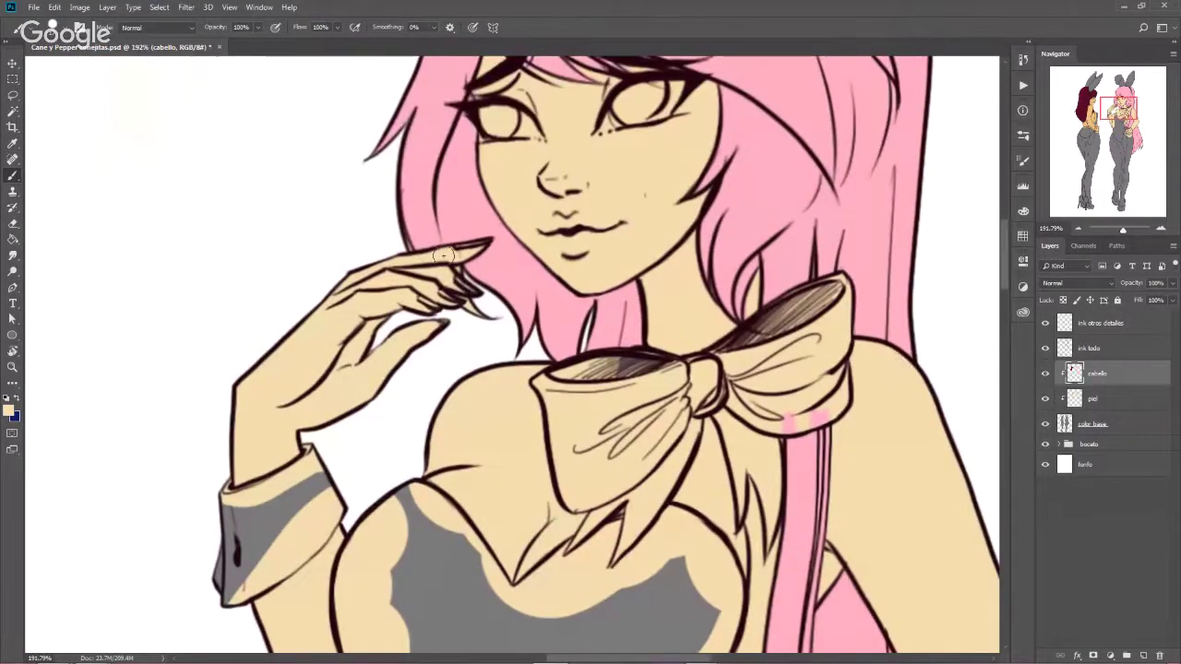
pyautogui.keyDown('alt'); pyautogui.click(506, 268); pyautogui.keyUp('alt')
pyautogui.moveTo(480, 313); pyautogui.dragTo(461, 297)
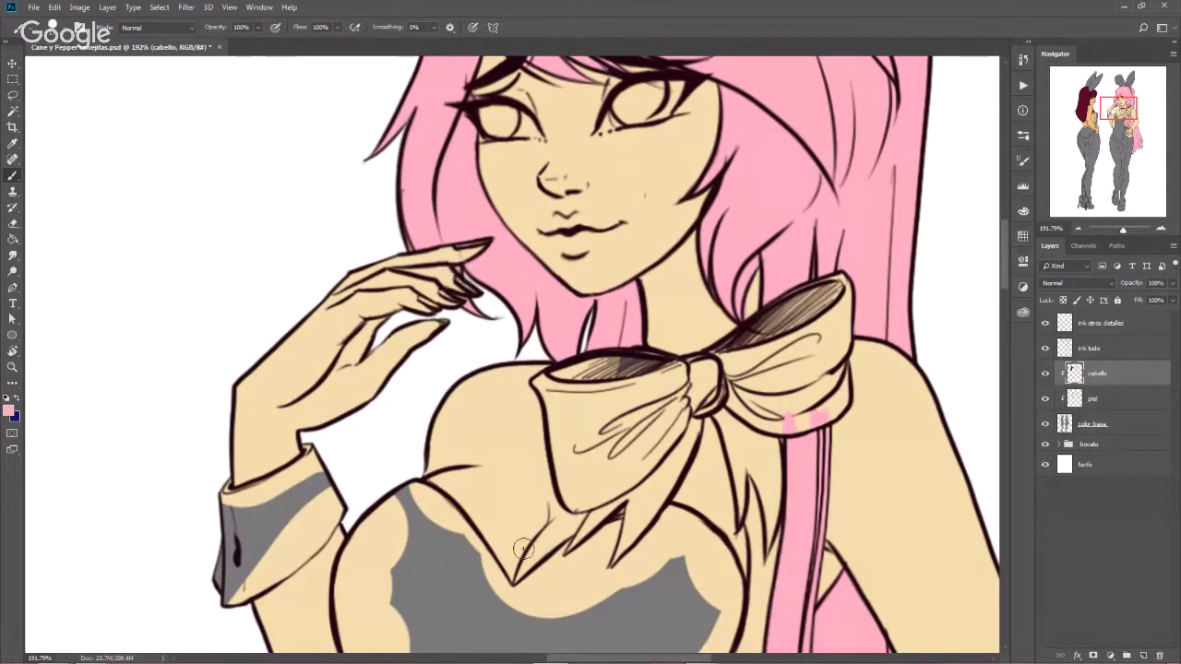
pyautogui.click(1077, 227)
pyautogui.click(1076, 228)
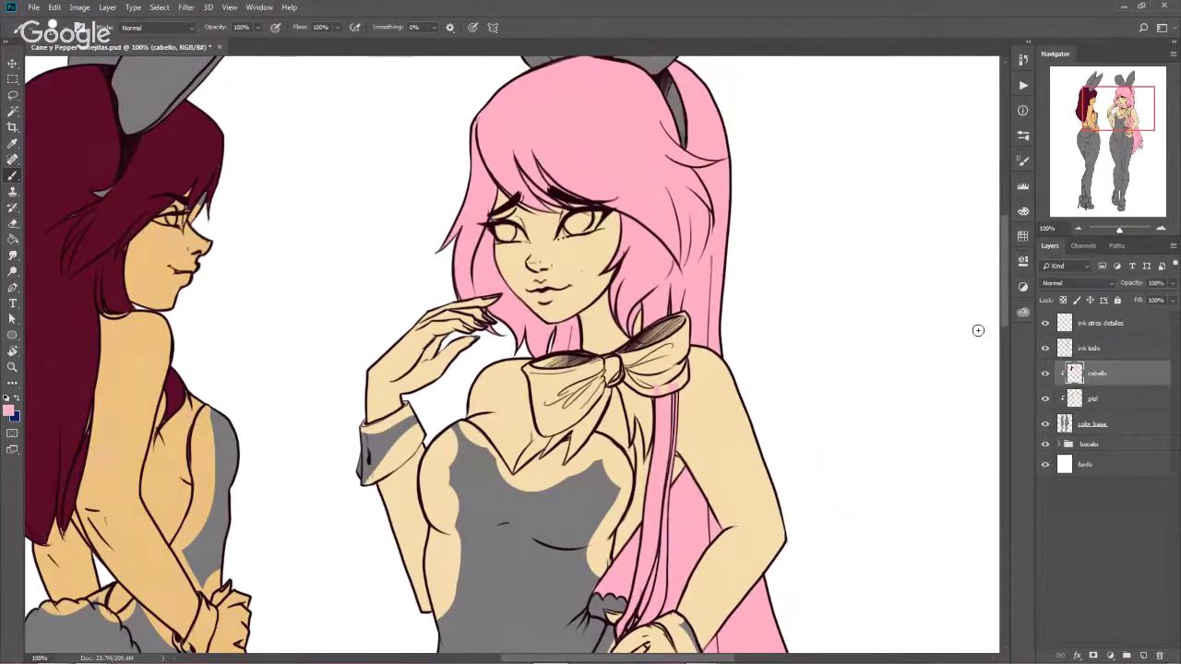
# Sample the red-haired girl's dark red hair and paint over the grey gap
pyautogui.moveTo(481, 416); pyautogui.dragTo(687, 481)
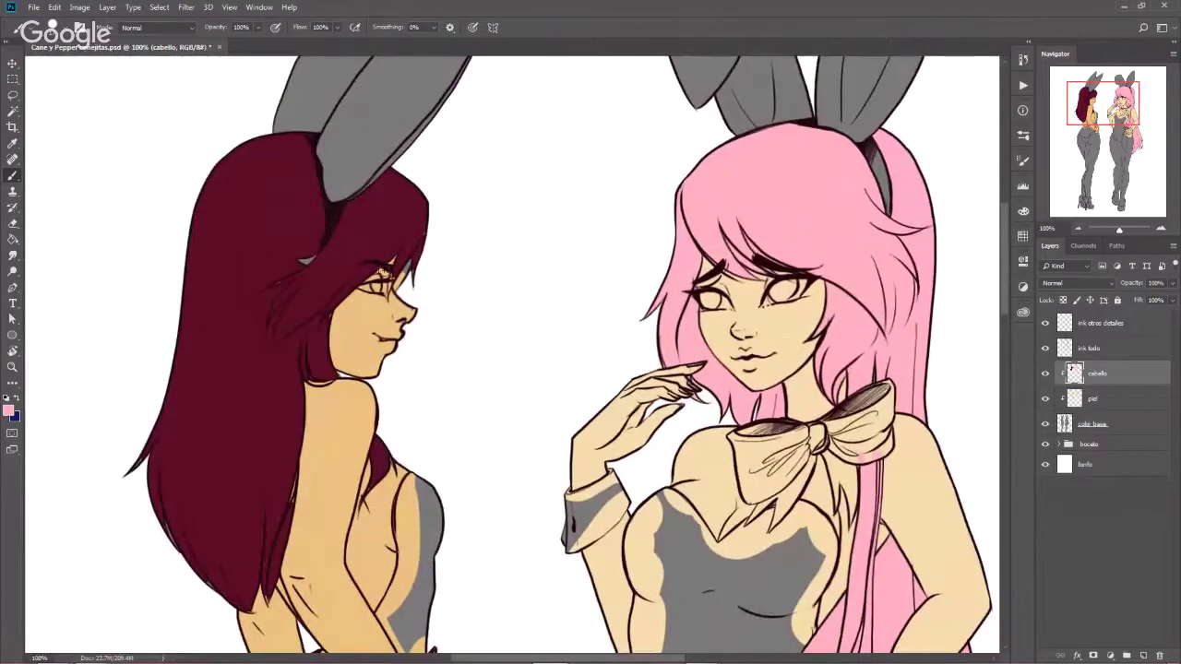
pyautogui.keyDown('alt'); pyautogui.click(375, 233); pyautogui.keyUp('alt')
pyautogui.moveTo(305, 241); pyautogui.dragTo(289, 279)
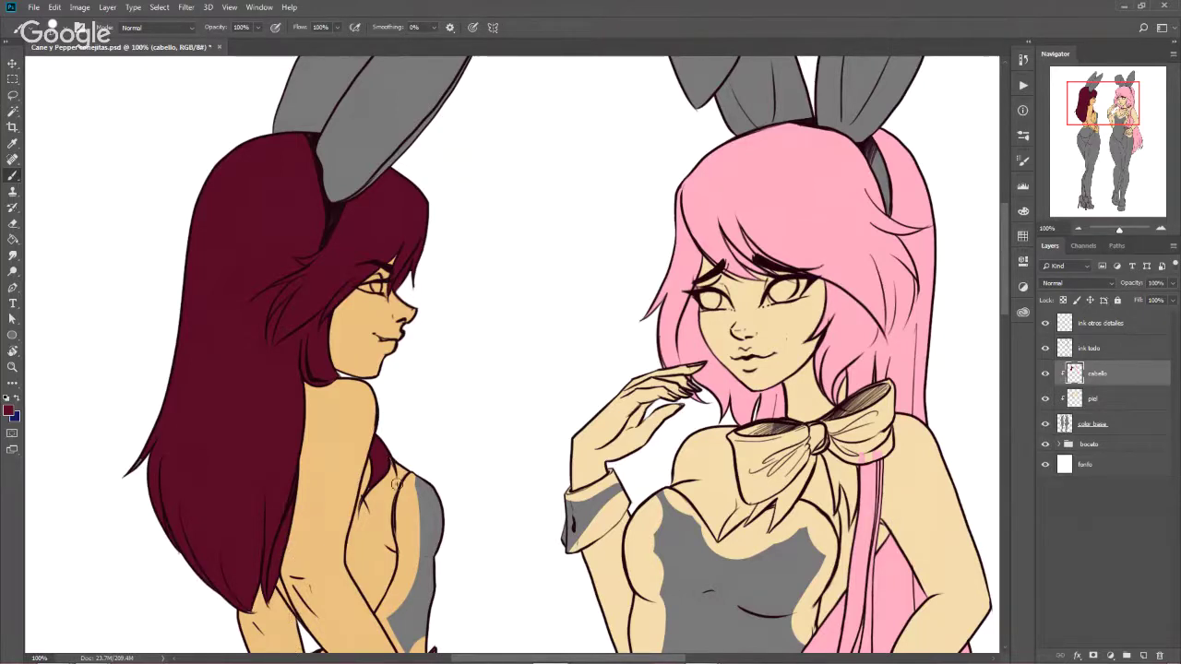
pyautogui.scroll(5, 396, 484)
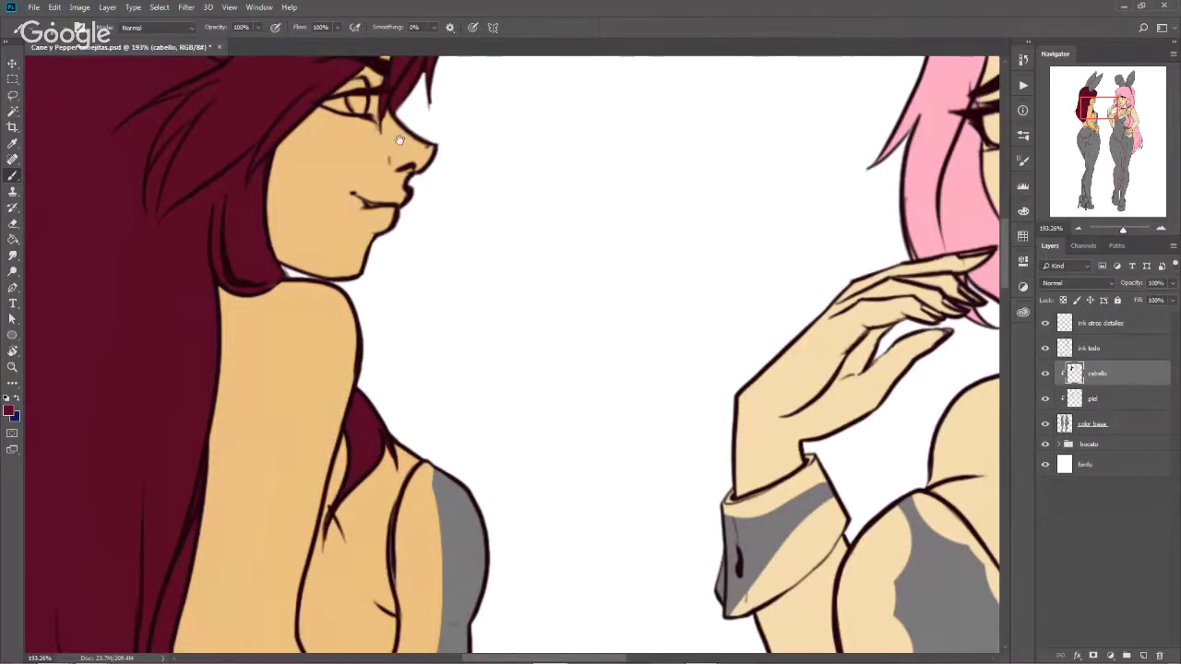
# Select the Eraser and pan around the red-haired girl's face, shoulder and back, zooming out
pyautogui.moveTo(400, 140); pyautogui.dragTo(511, 492)
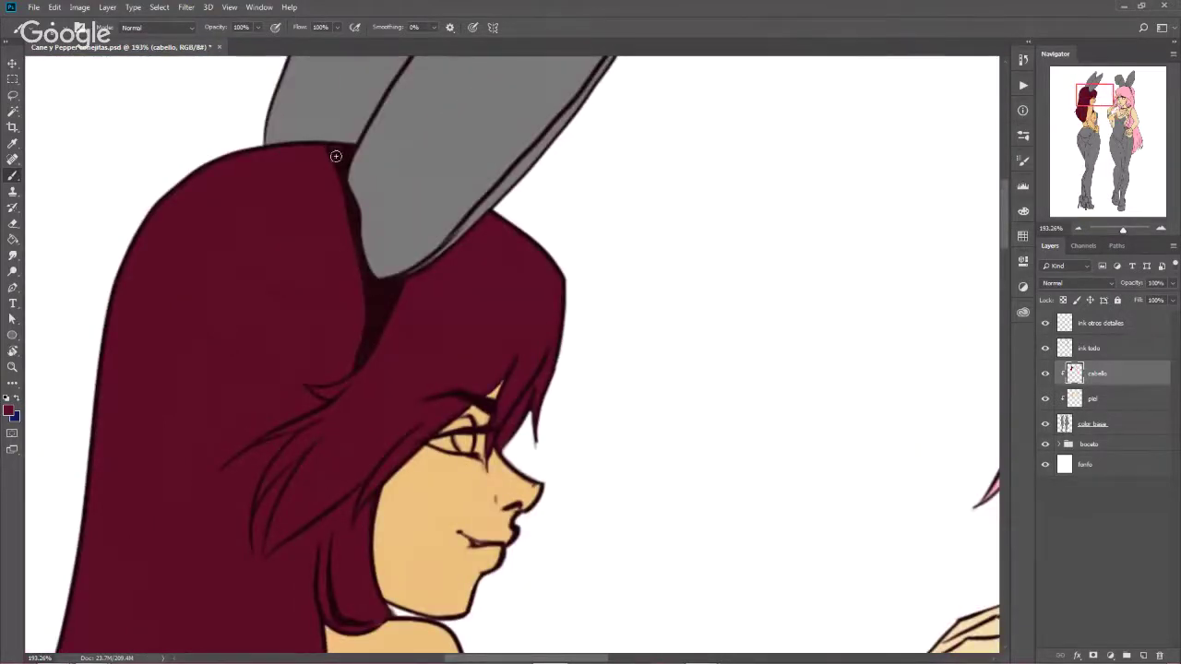
pyautogui.moveTo(294, 577); pyautogui.dragTo(311, 519)
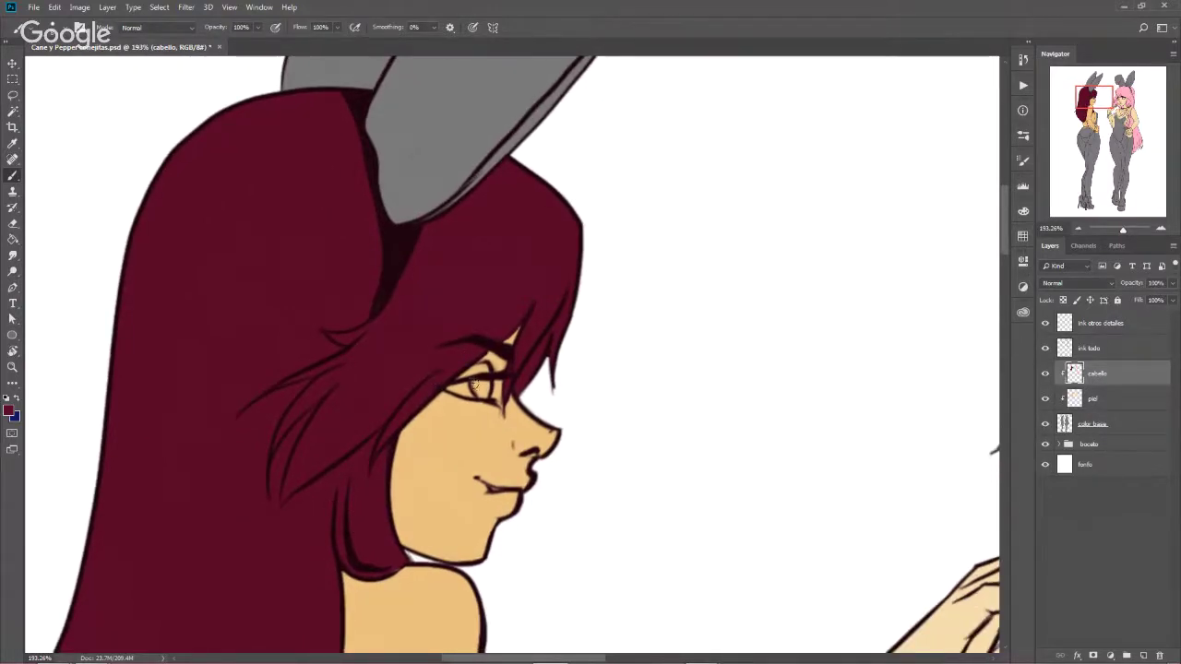
pyautogui.press('e')
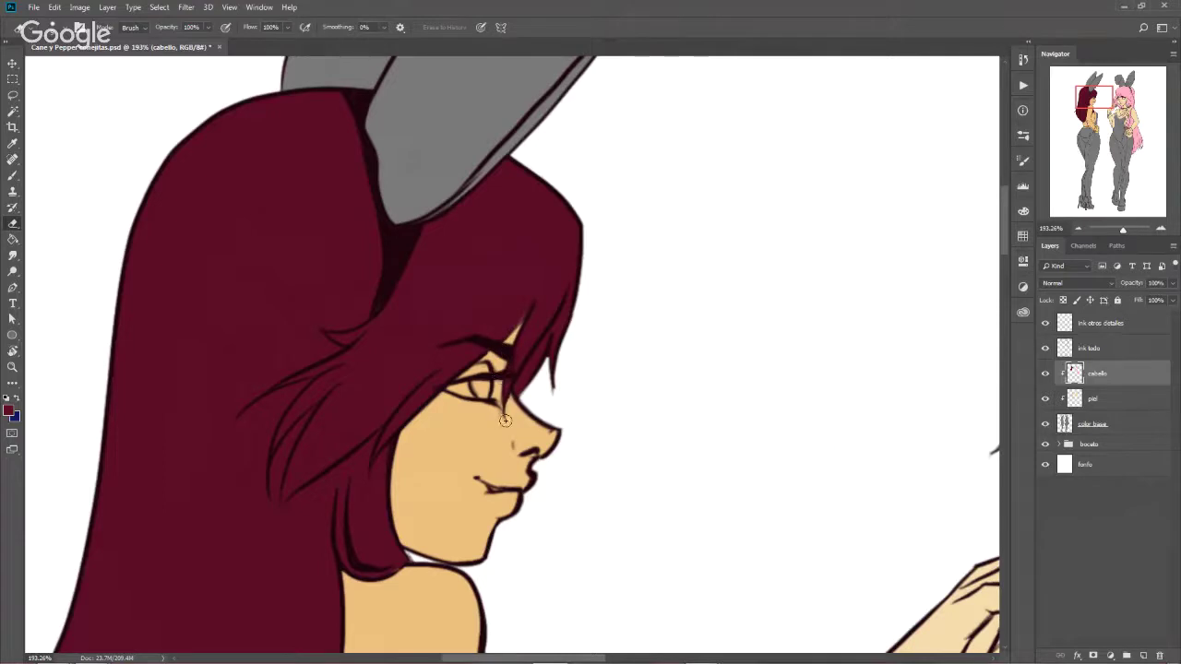
pyautogui.moveTo(514, 579); pyautogui.dragTo(542, 367)
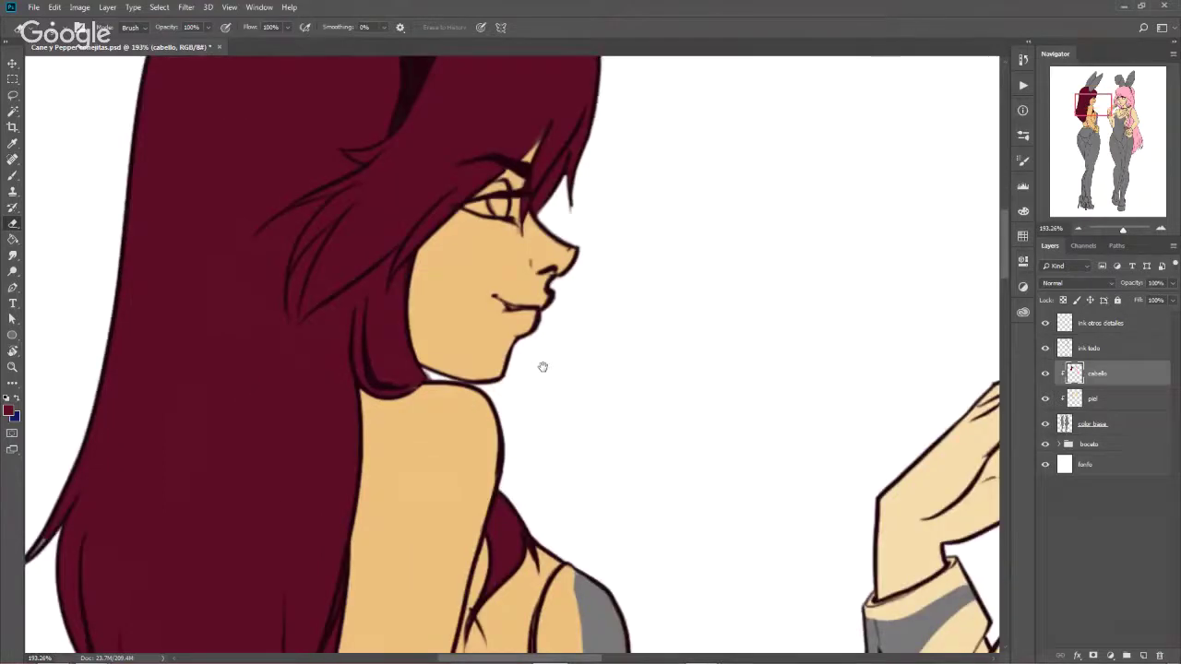
pyautogui.scroll(-3, 543, 367)
pyautogui.scroll(-3, 519, 414)
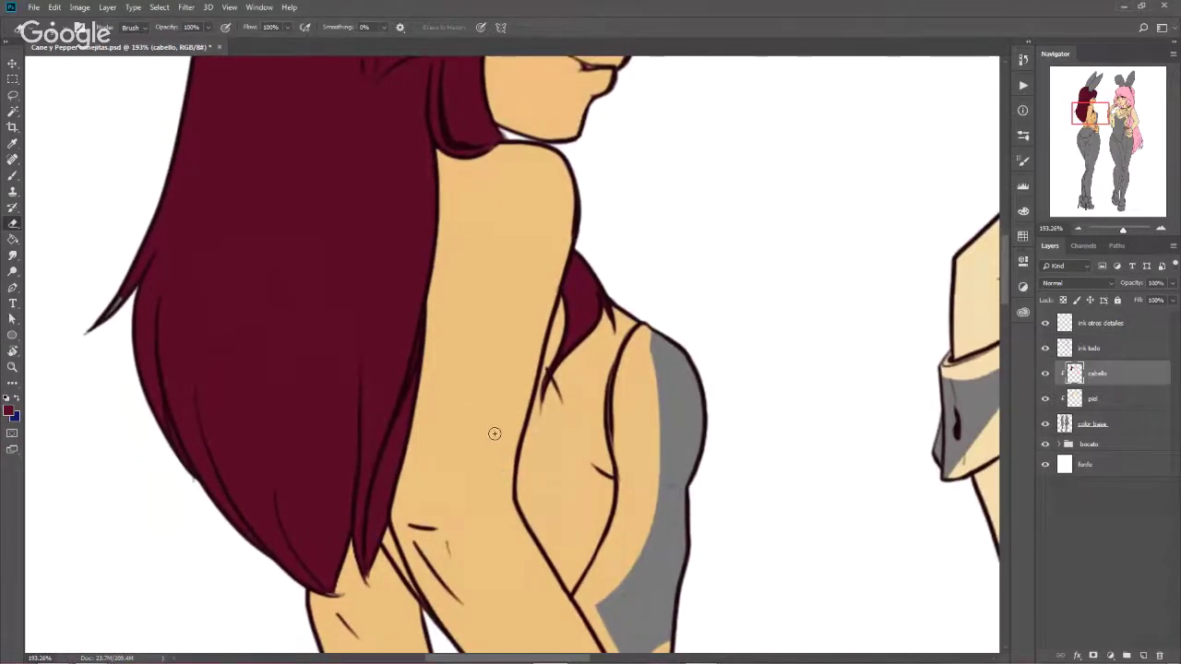
pyautogui.scroll(-3, 472, 446)
pyautogui.scroll(-1, 471, 448)
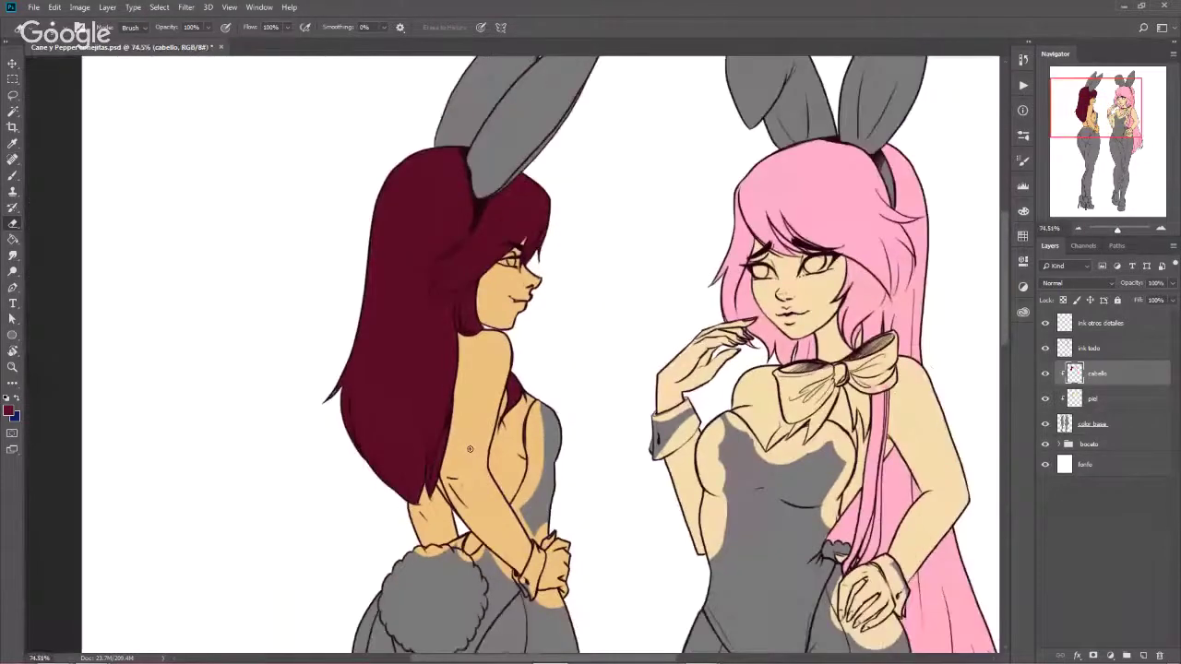
pyautogui.moveTo(806, 484); pyautogui.dragTo(731, 395)
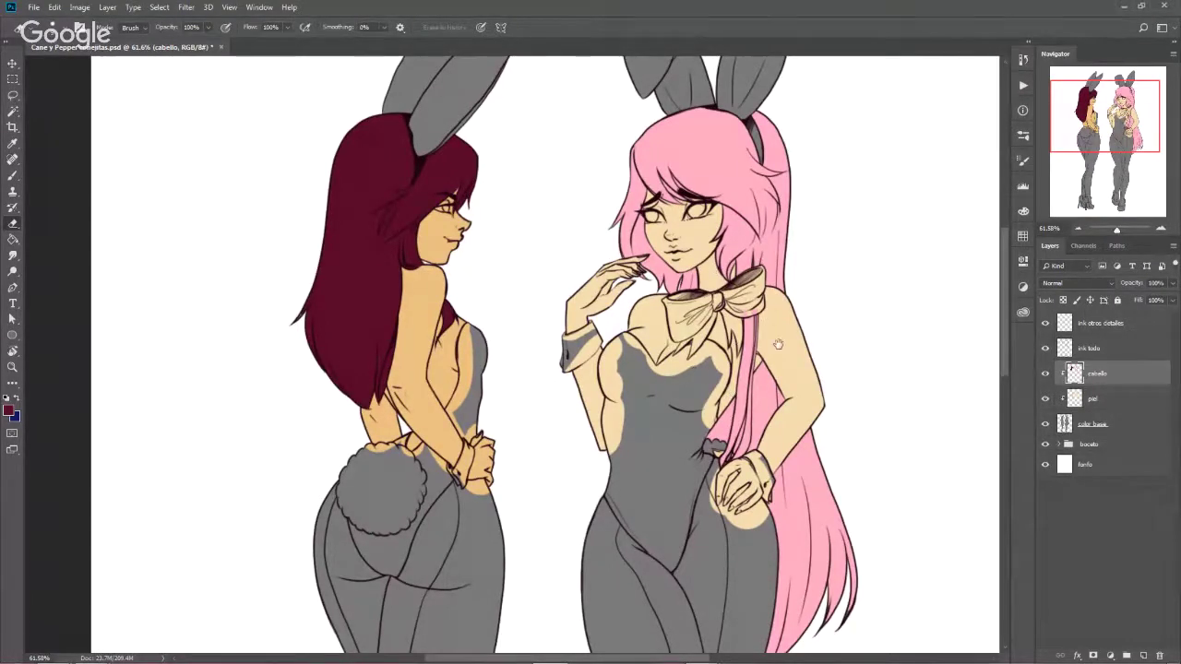
pyautogui.moveTo(778, 343)
pyautogui.mouseDown()
pyautogui.moveTo(753, 434)
pyautogui.moveTo(762, 323)
pyautogui.mouseUp()
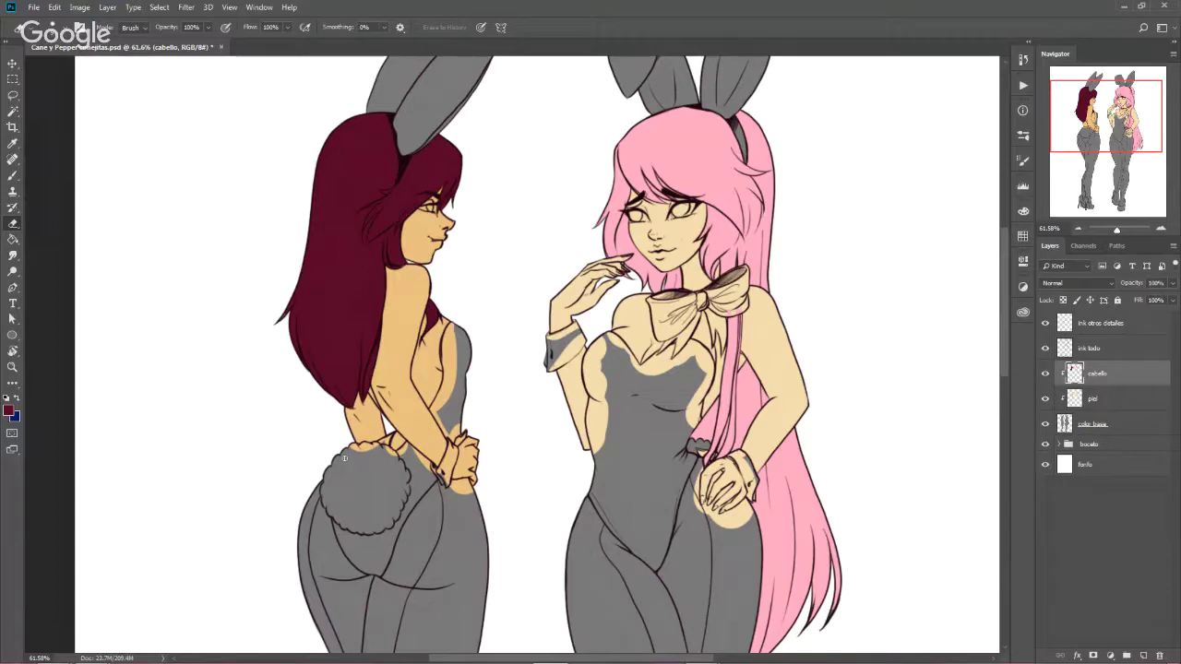
pyautogui.moveTo(688, 238); pyautogui.dragTo(631, 310)
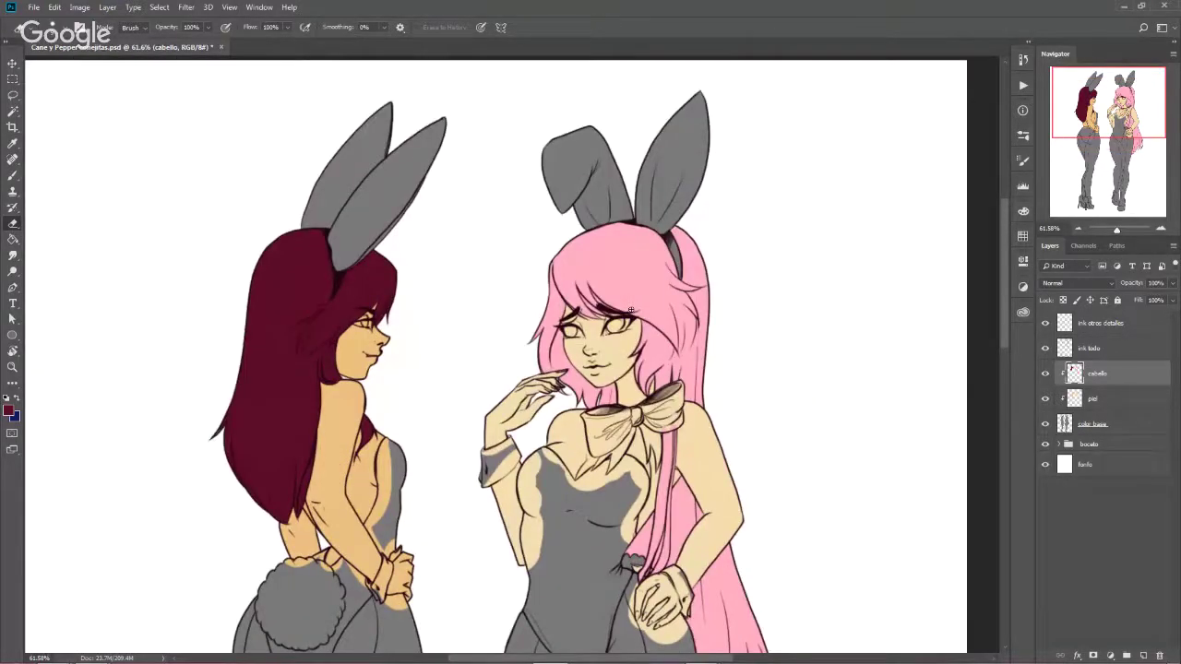
# Make the piel layer active, switch to the Brush, and sample the skin tone
pyautogui.scroll(3, 631, 310)
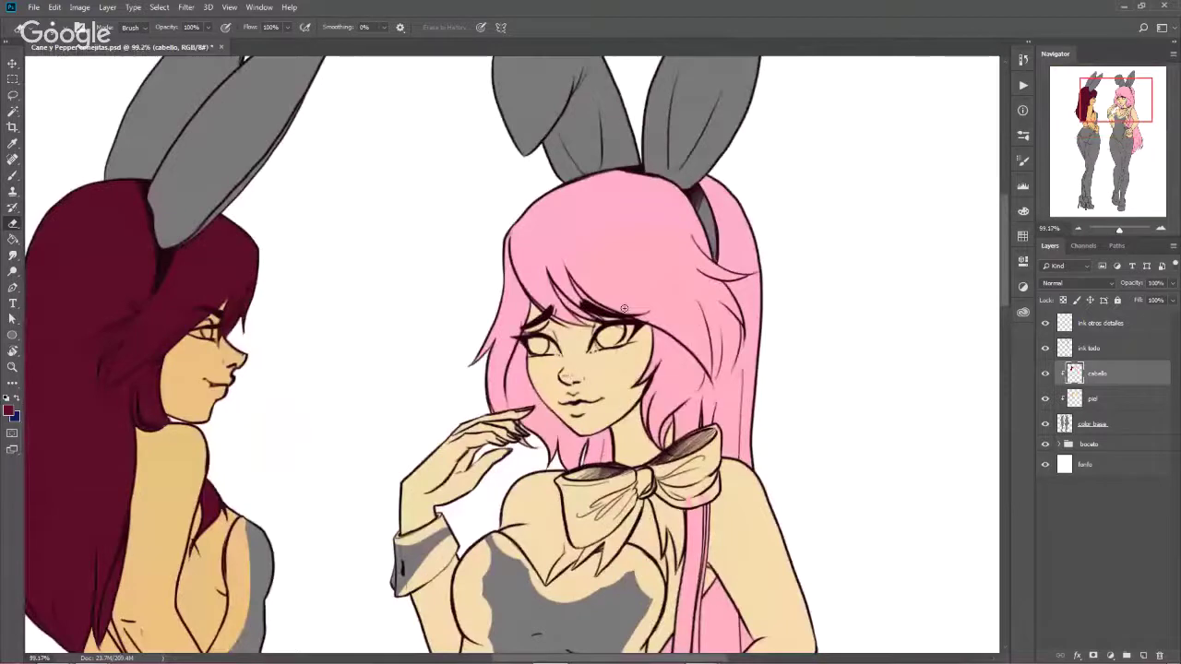
pyautogui.scroll(3, 623, 309)
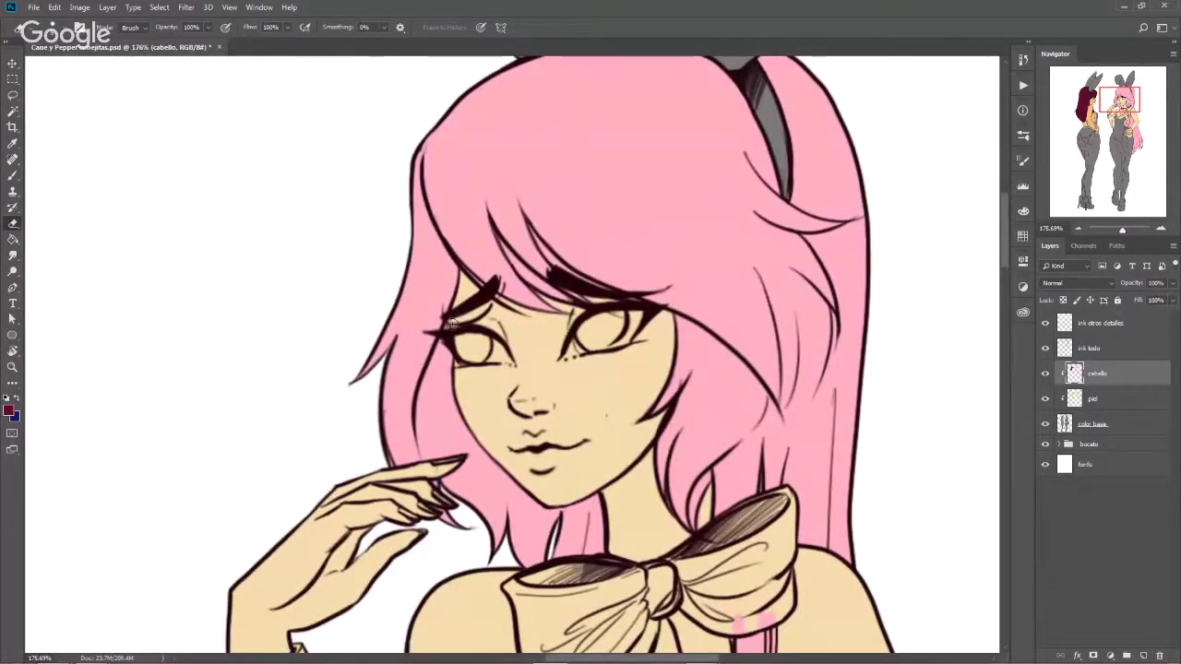
pyautogui.hotkey('alt', '[')
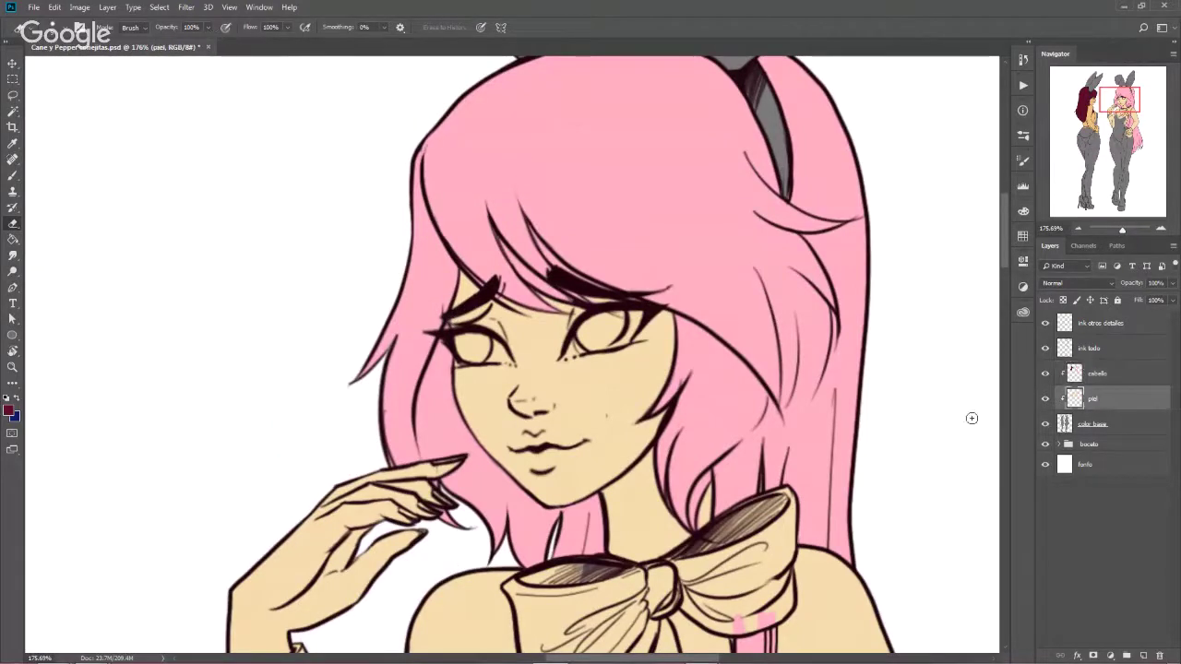
pyautogui.keyDown('alt'); pyautogui.click(483, 394); pyautogui.keyUp('alt')
pyautogui.press('Return')
pyautogui.press('b')
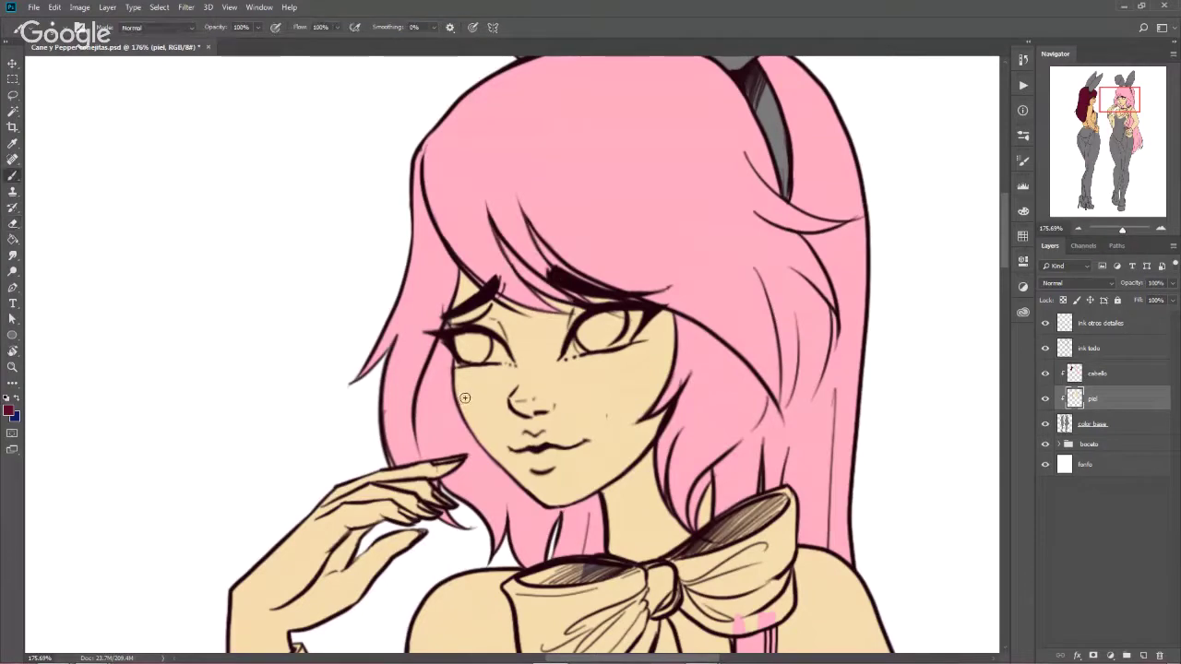
pyautogui.keyDown('alt'); pyautogui.click(489, 440); pyautogui.keyUp('alt')
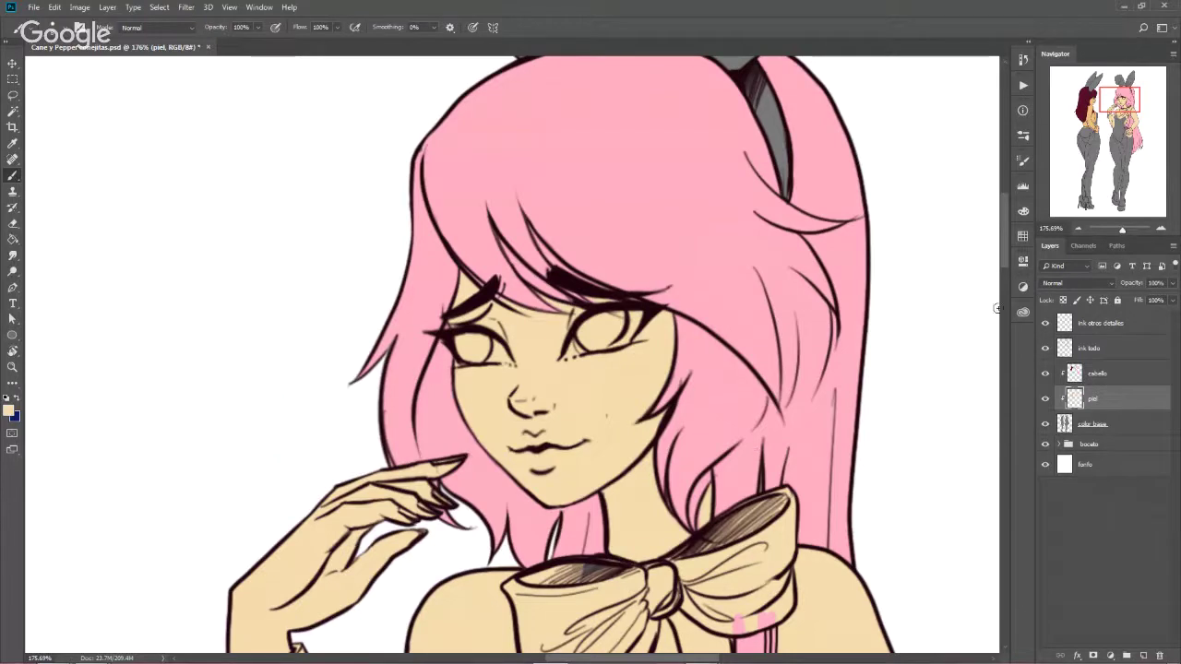
# Choose a light orange as the foreground colour with the Brush ready
pyautogui.click(8, 411)
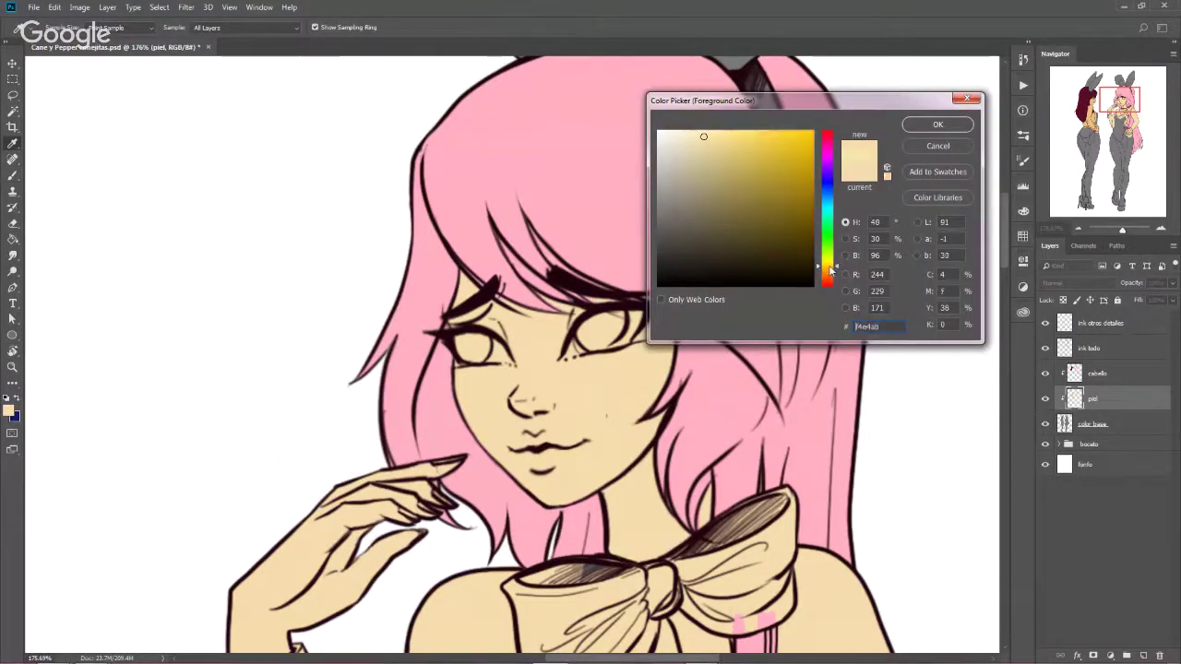
pyautogui.moveTo(839, 269); pyautogui.dragTo(838, 267)
pyautogui.click(809, 148)
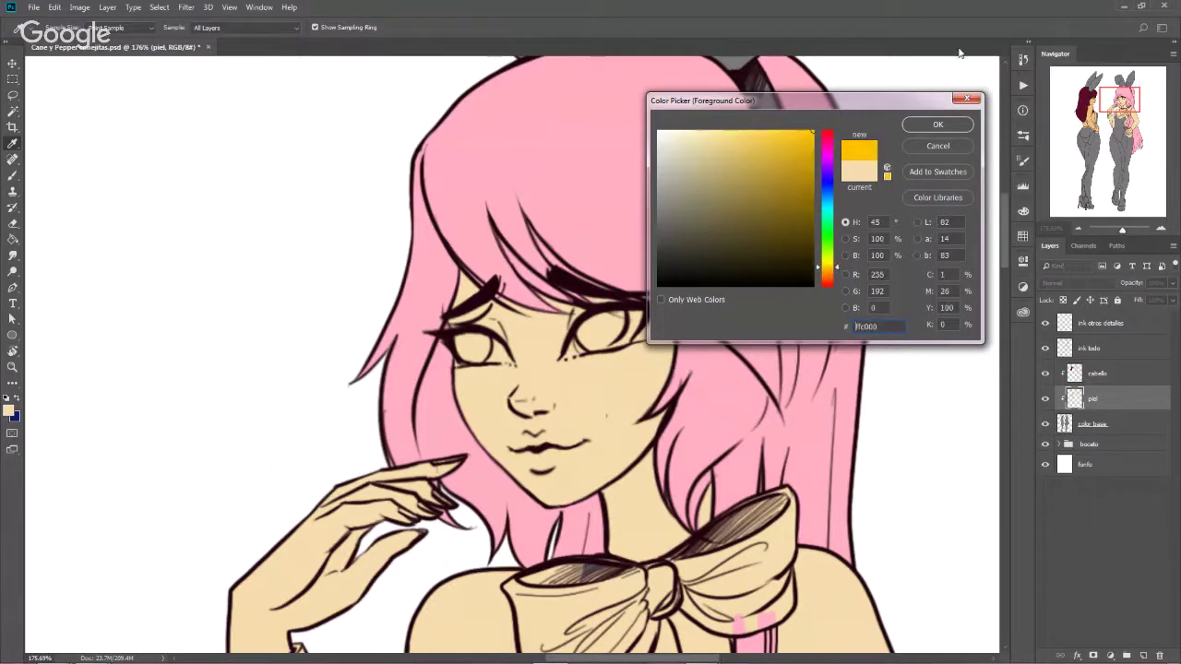
pyautogui.click(836, 270)
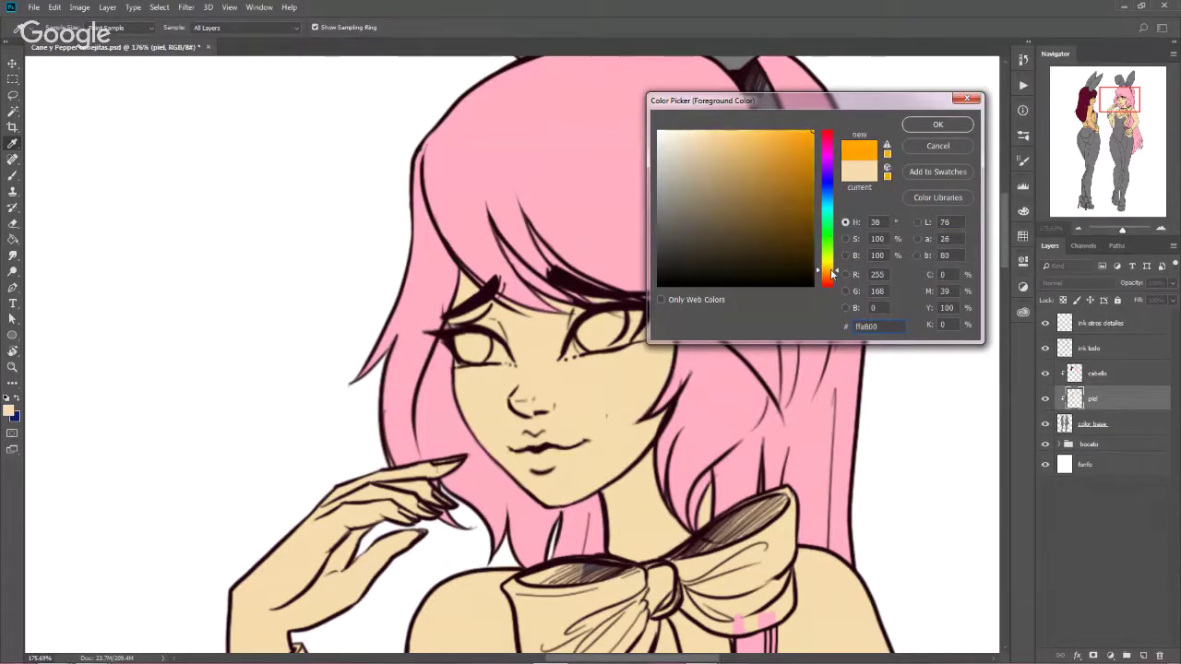
pyautogui.click(797, 135)
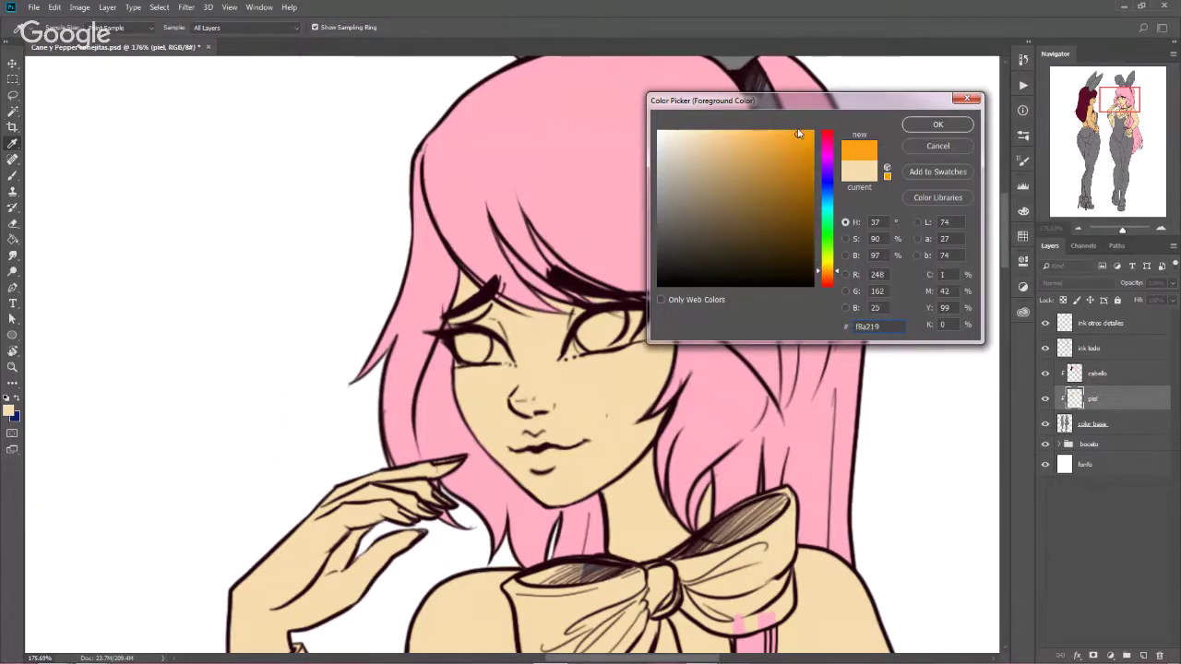
pyautogui.click(792, 130)
pyautogui.click(939, 124)
pyautogui.press('b')
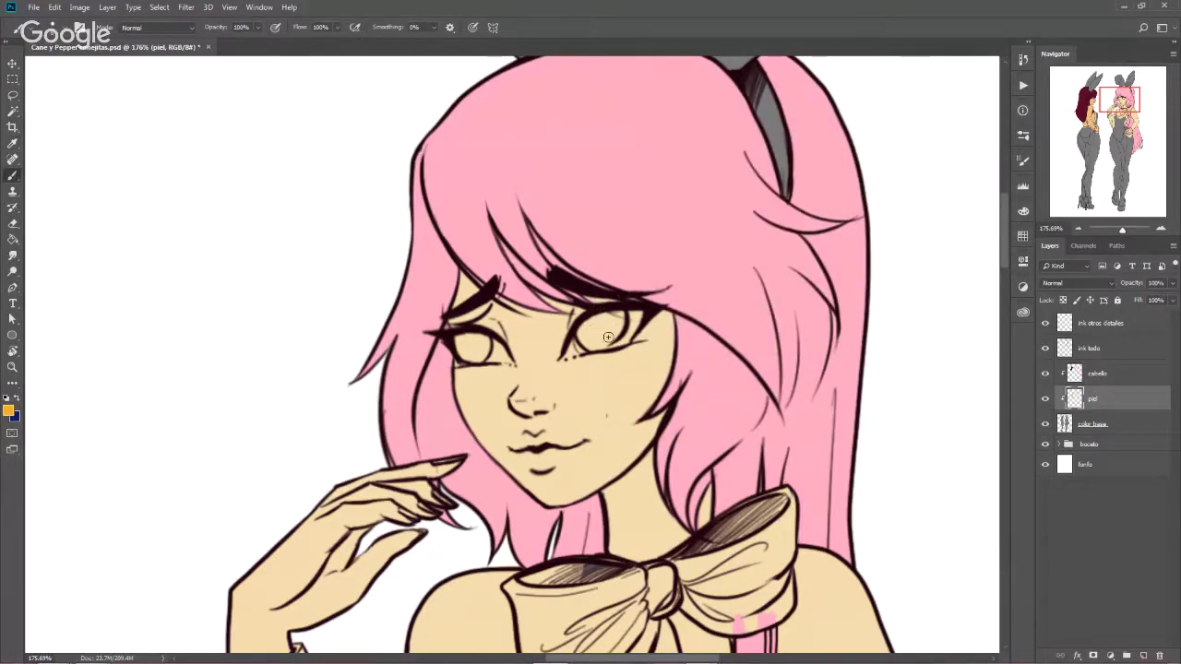
# Paint orange into both irises, redoing the right eye's first stroke
pyautogui.moveTo(594, 317); pyautogui.dragTo(581, 337)
pyautogui.hotkey('ctrl', 'z')
pyautogui.moveTo(596, 323)
pyautogui.mouseDown()
pyautogui.moveTo(583, 337)
pyautogui.moveTo(605, 345)
pyautogui.mouseUp()
pyautogui.moveTo(465, 344); pyautogui.dragTo(484, 343)
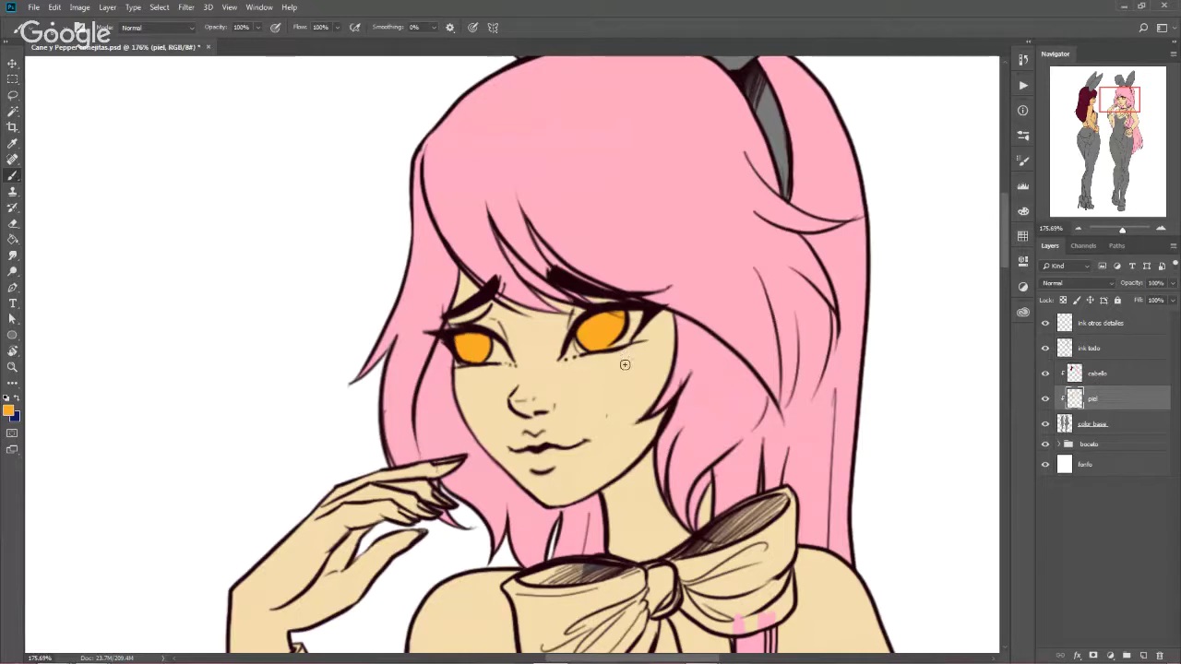
# Swap the painting colour back and pan to both girls' chests
pyautogui.press('x')
pyautogui.keyDown('alt'); pyautogui.click(614, 393); pyautogui.keyUp('alt')
pyautogui.scroll(-1, 636, 435)
pyautogui.scroll(-1, 609, 443)
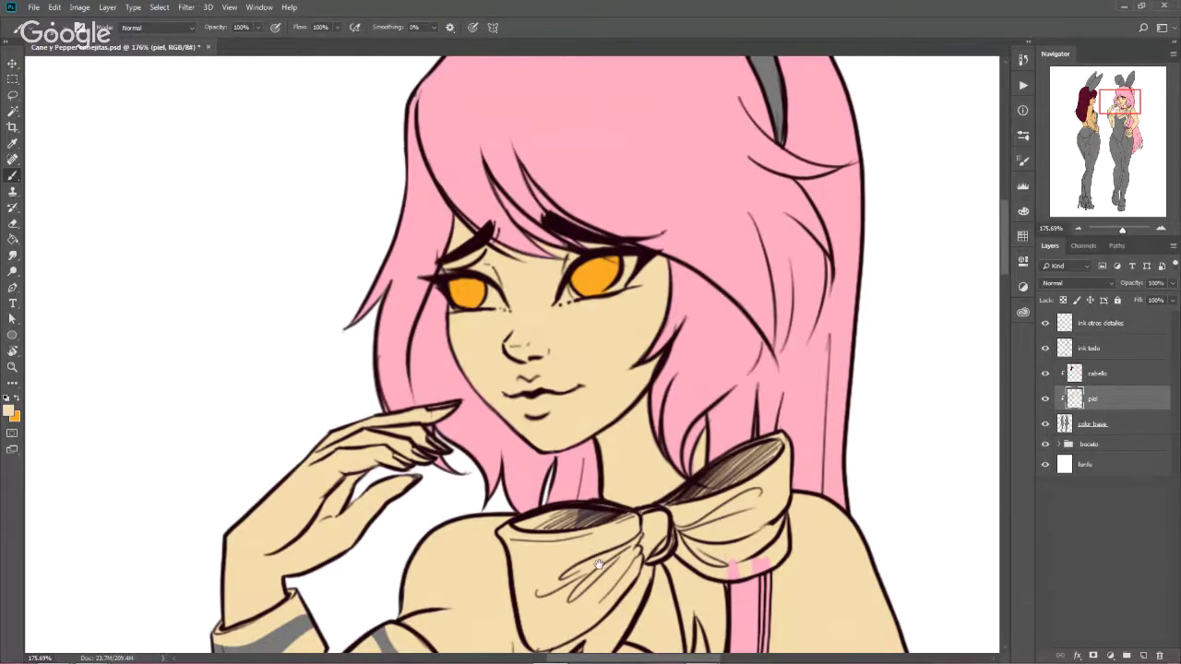
pyautogui.moveTo(606, 560)
pyautogui.mouseDown()
pyautogui.moveTo(693, 344)
pyautogui.moveTo(765, 498)
pyautogui.mouseUp()
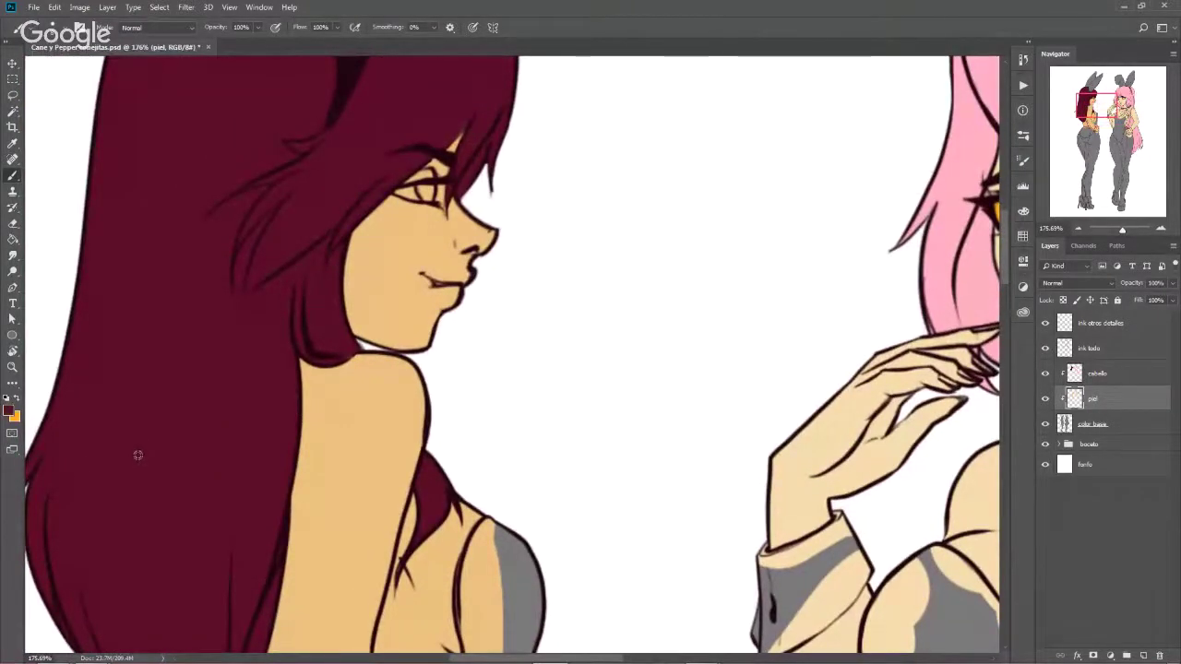
# Paint the red-haired girl's iris a deep red-pink
pyautogui.press('i')
pyautogui.click(10, 409)
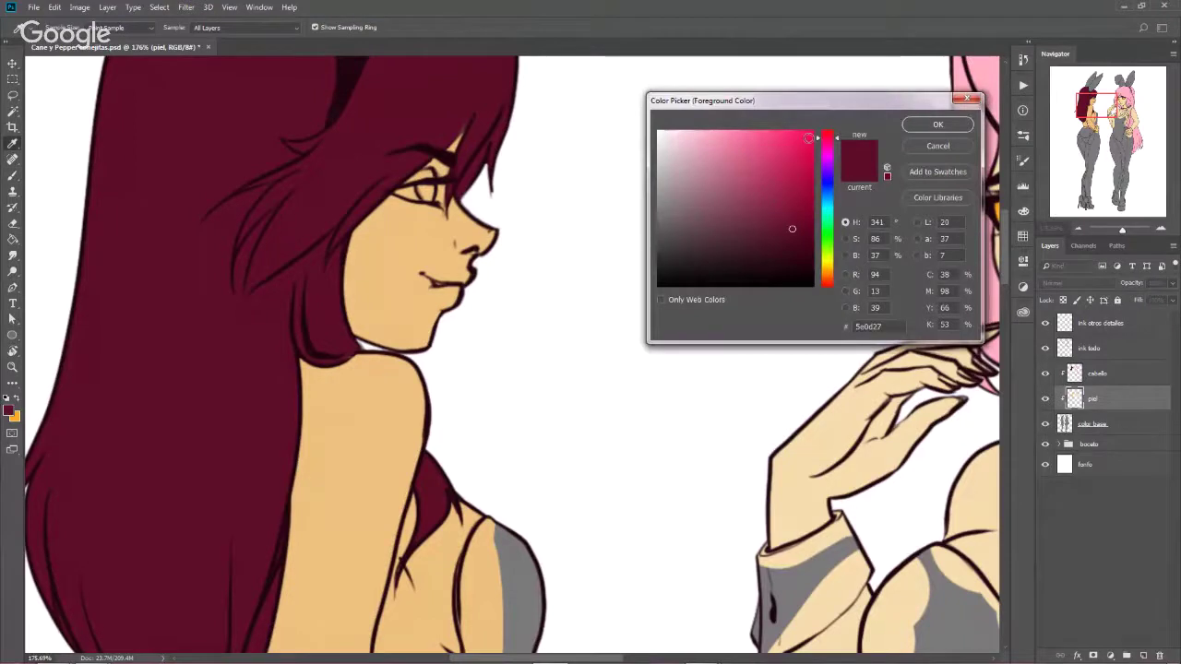
pyautogui.click(779, 209)
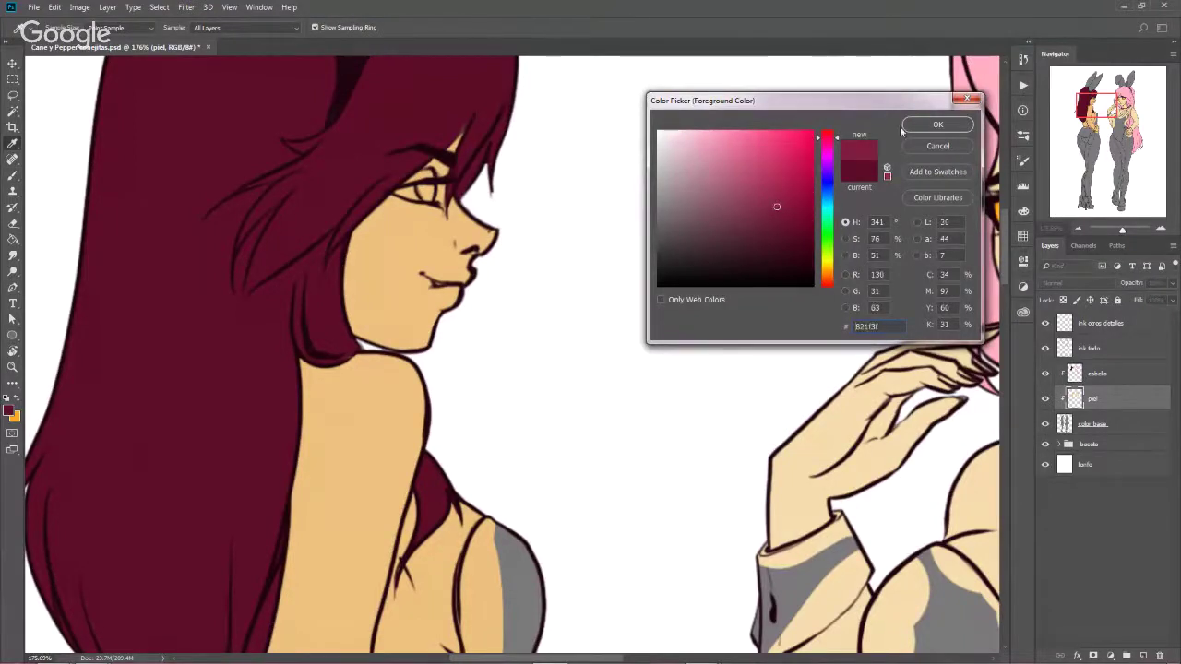
pyautogui.click(937, 126)
pyautogui.press('b')
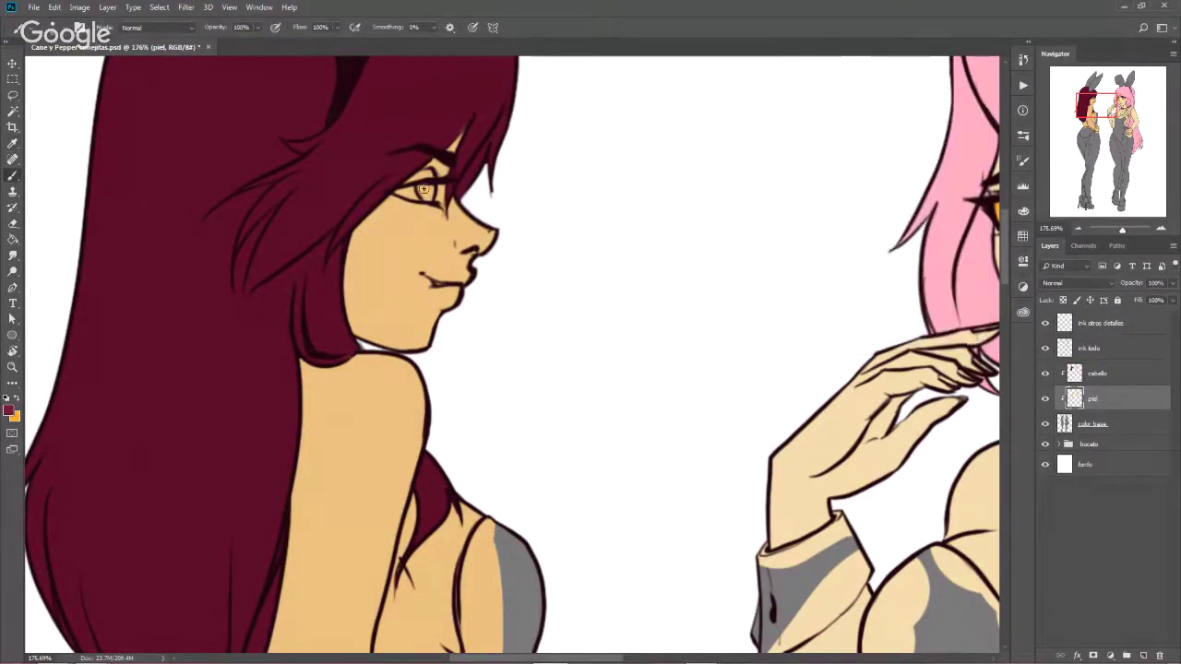
pyautogui.moveTo(423, 189); pyautogui.dragTo(422, 191)
# Add lighter pink accents to her eye and pick a very light pink next
pyautogui.click(11, 409)
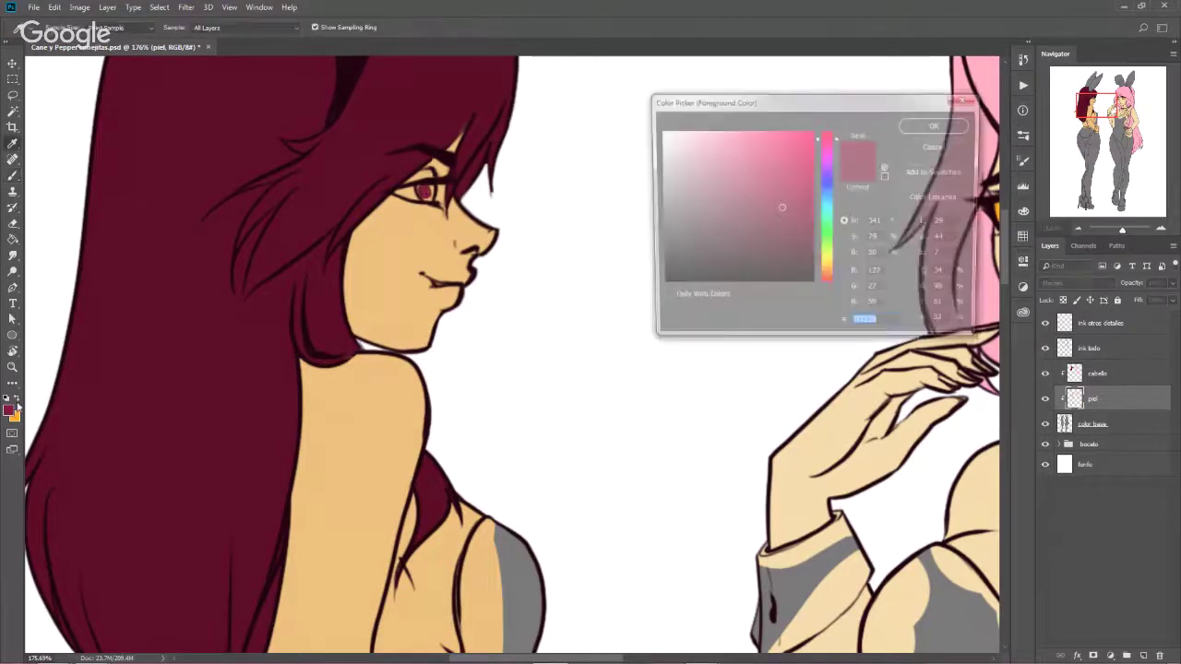
pyautogui.click(776, 194)
pyautogui.click(931, 129)
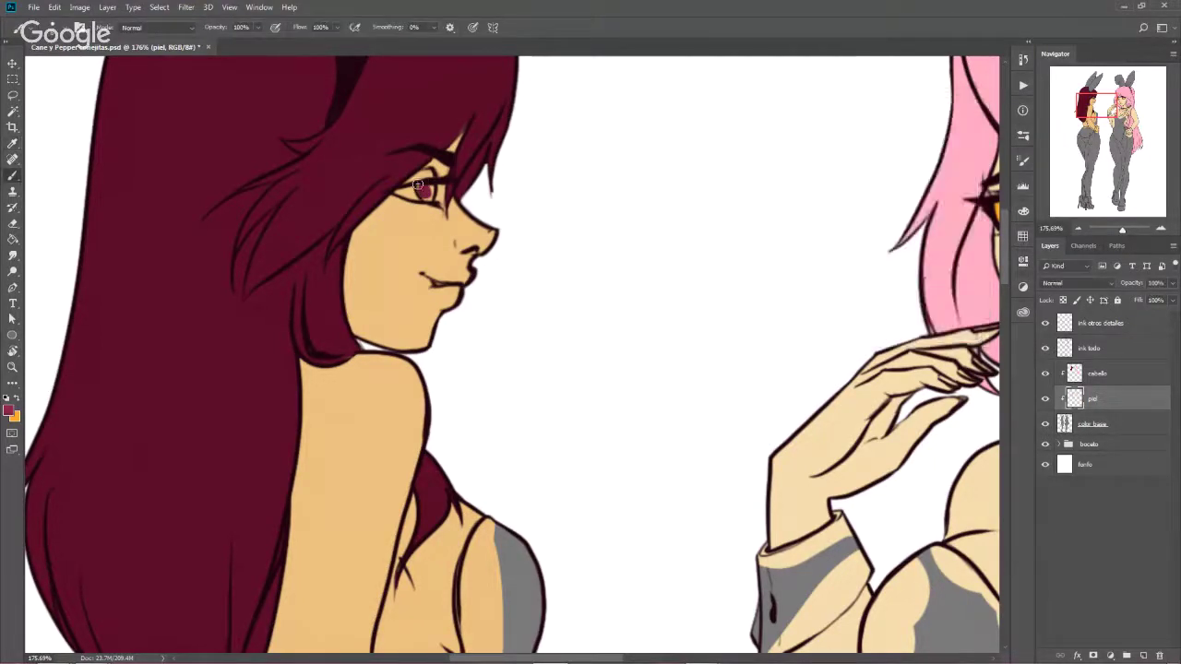
pyautogui.moveTo(417, 186); pyautogui.dragTo(426, 191)
pyautogui.click(12, 410)
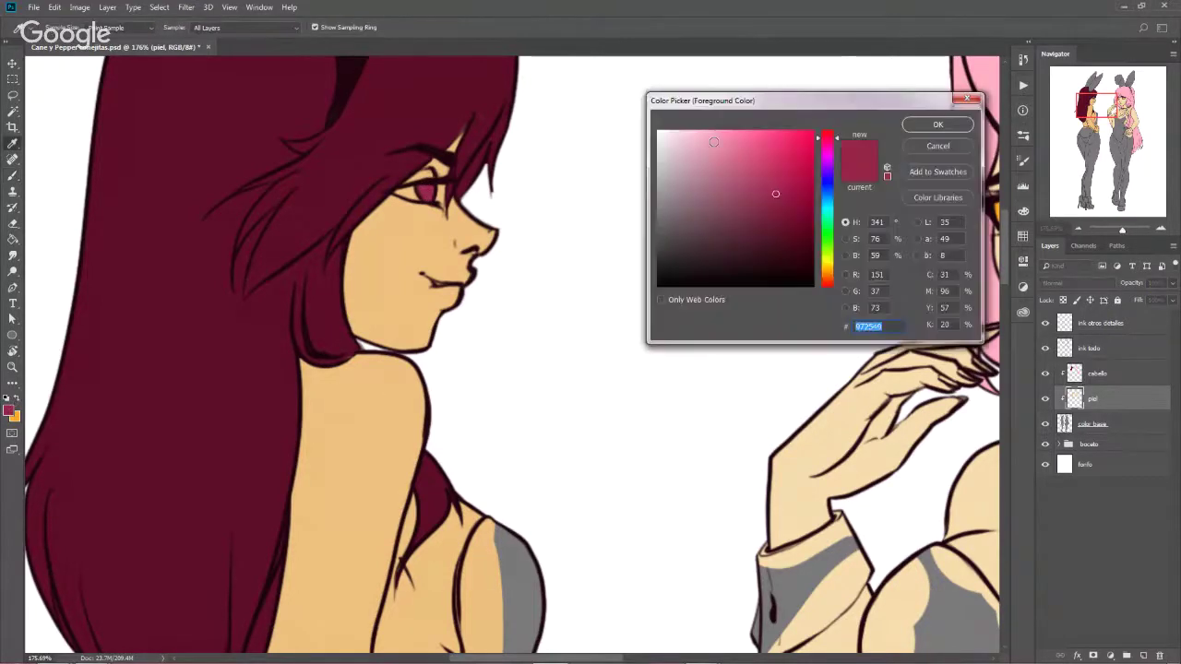
pyautogui.click(671, 130)
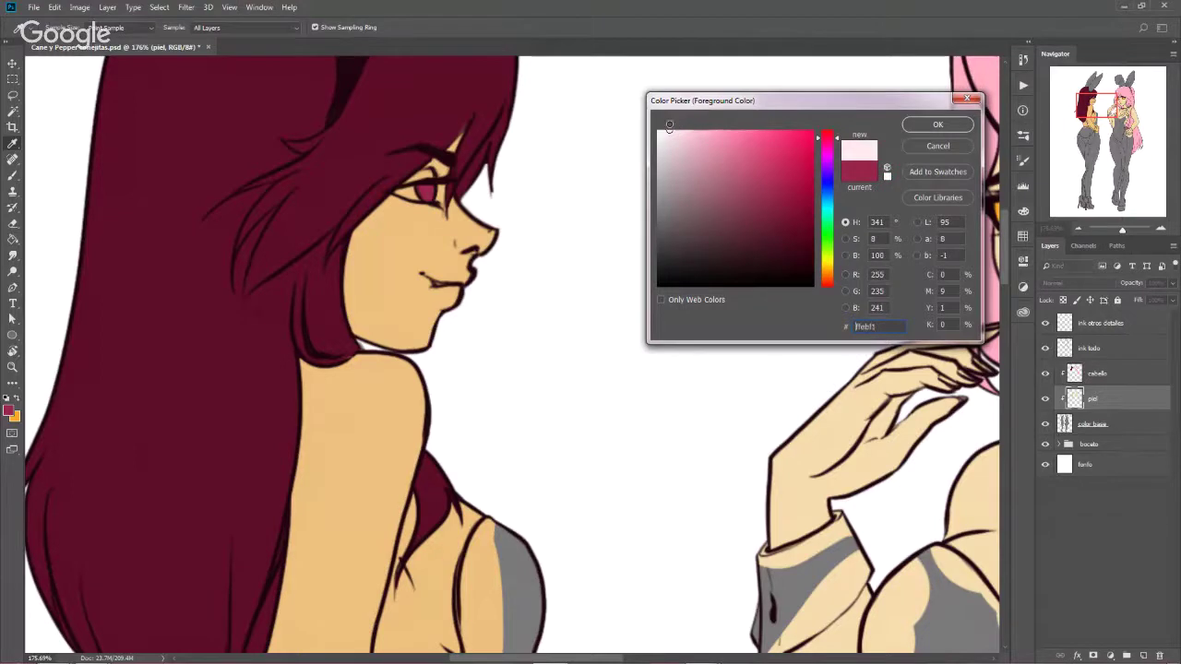
pyautogui.click(937, 124)
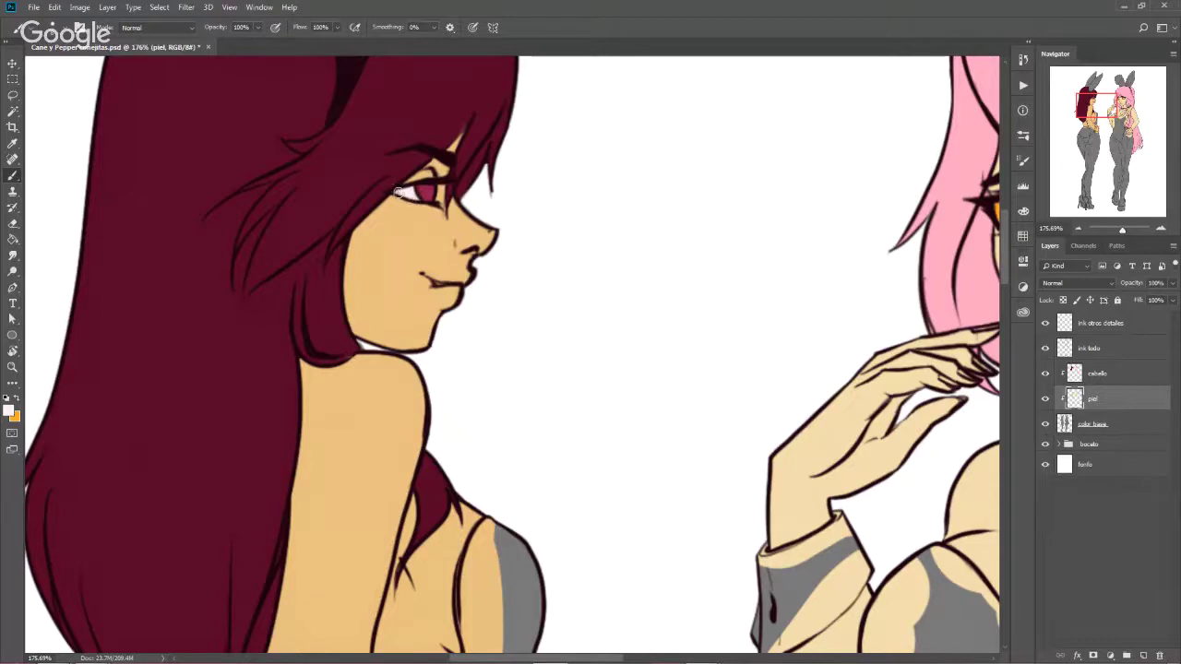
# Pan to the pink-haired girl's face and make the light pink slightly more saturated
pyautogui.moveTo(843, 289)
pyautogui.mouseDown()
pyautogui.moveTo(817, 285)
pyautogui.moveTo(417, 422)
pyautogui.mouseUp()
pyautogui.press('i')
pyautogui.click(9, 410)
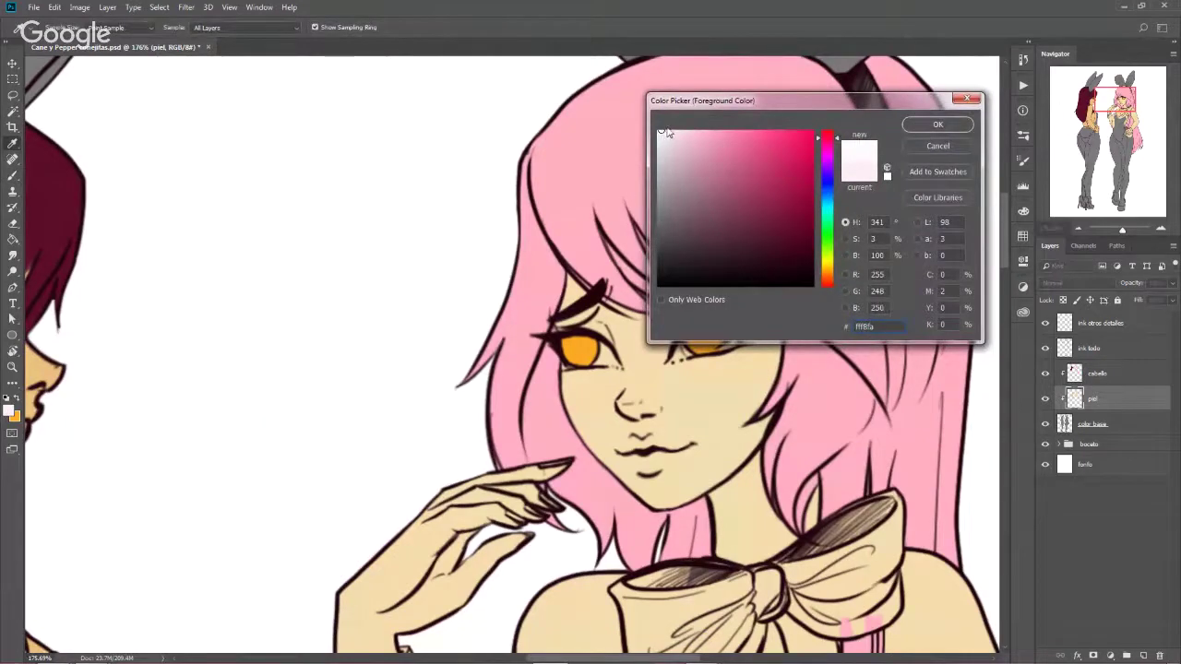
pyautogui.click(666, 132)
pyautogui.click(938, 125)
pyautogui.press('b')
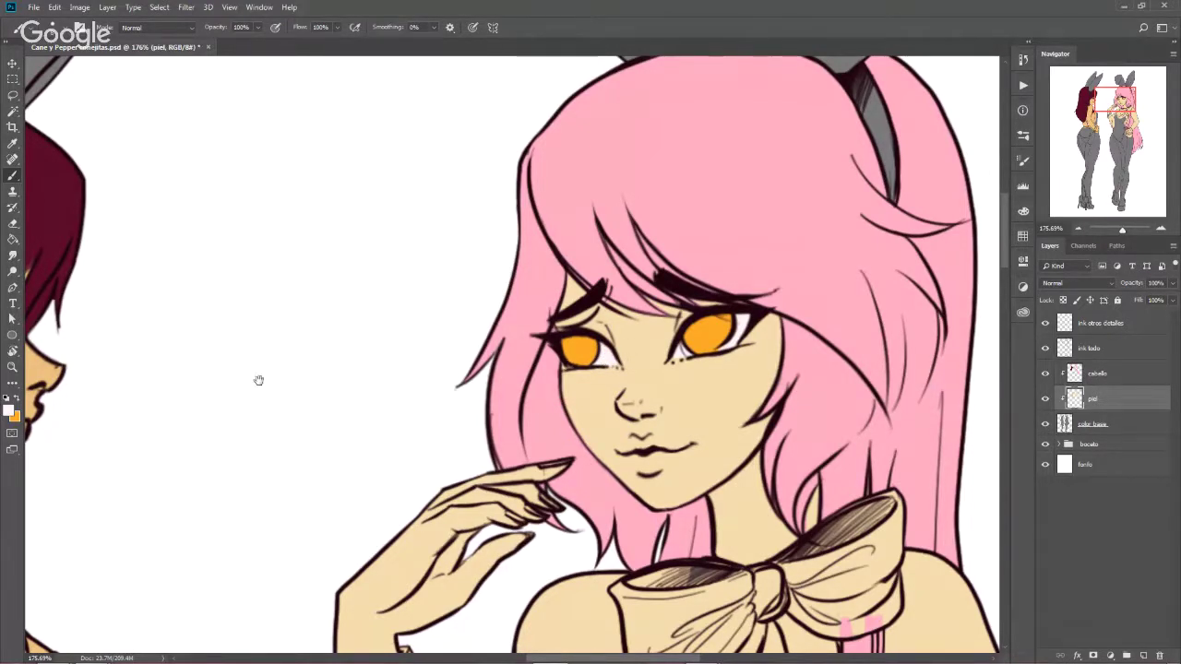
# Pan across both faces and zoom out to see both heads together
pyautogui.moveTo(258, 380); pyautogui.dragTo(663, 382)
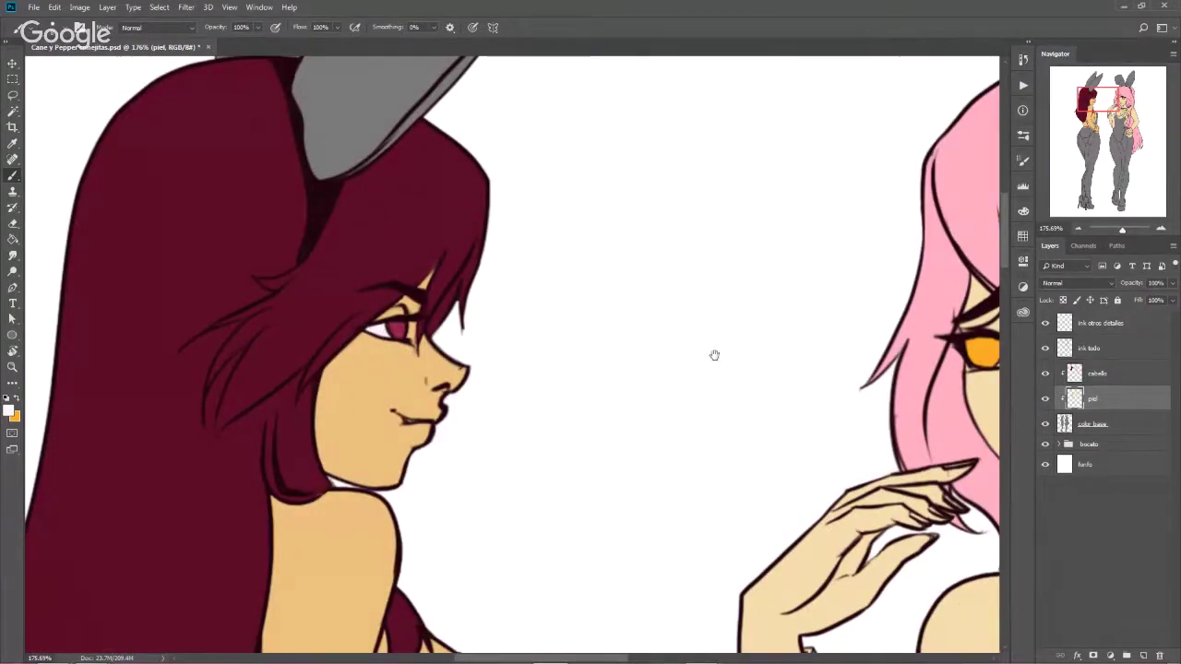
pyautogui.moveTo(711, 351)
pyautogui.mouseDown()
pyautogui.moveTo(543, 374)
pyautogui.moveTo(541, 357)
pyautogui.mouseUp()
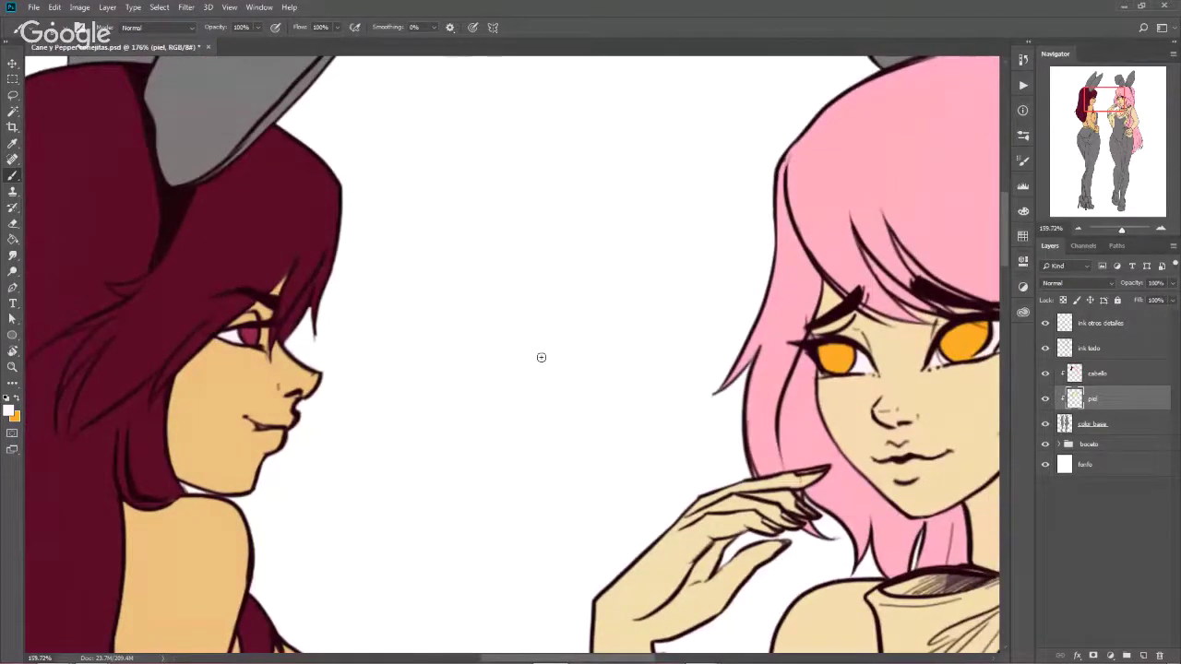
pyautogui.scroll(-1, 542, 357)
pyautogui.scroll(-2, 542, 357)
# Zoom out to 74.5% and pan down to frame both girls' gray suits
pyautogui.scroll(-1, 541, 357)
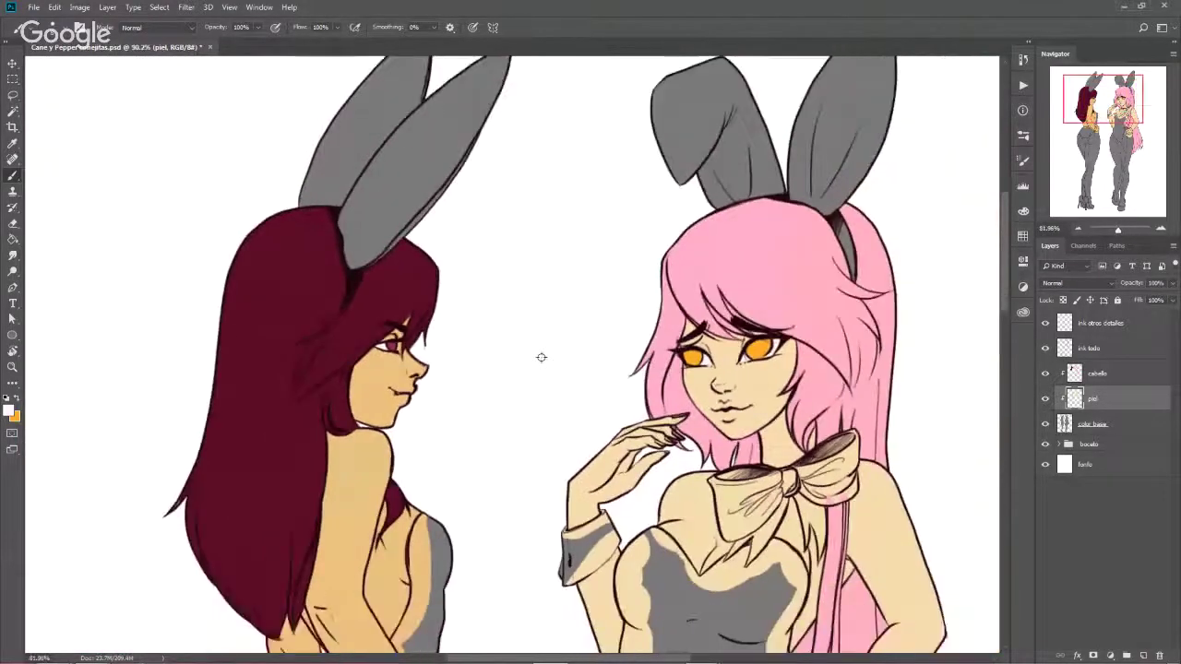
pyautogui.scroll(-1, 541, 357)
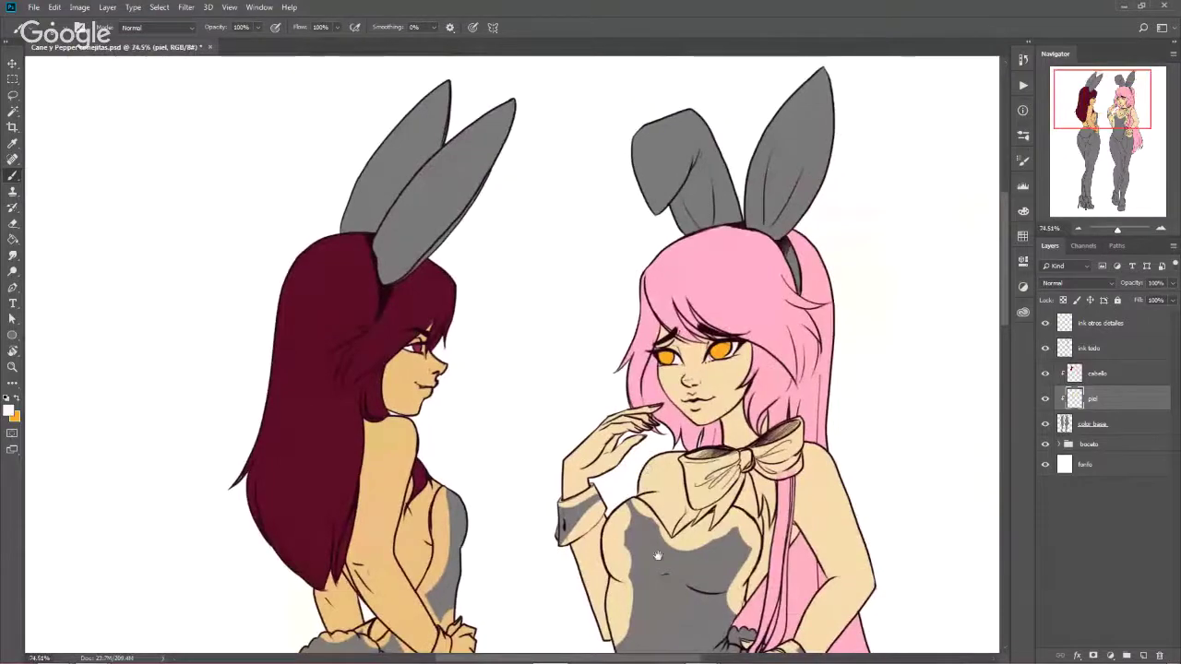
pyautogui.moveTo(650, 466)
pyautogui.mouseDown()
pyautogui.moveTo(626, 319)
pyautogui.moveTo(598, 370)
pyautogui.moveTo(682, 419)
pyautogui.mouseUp()
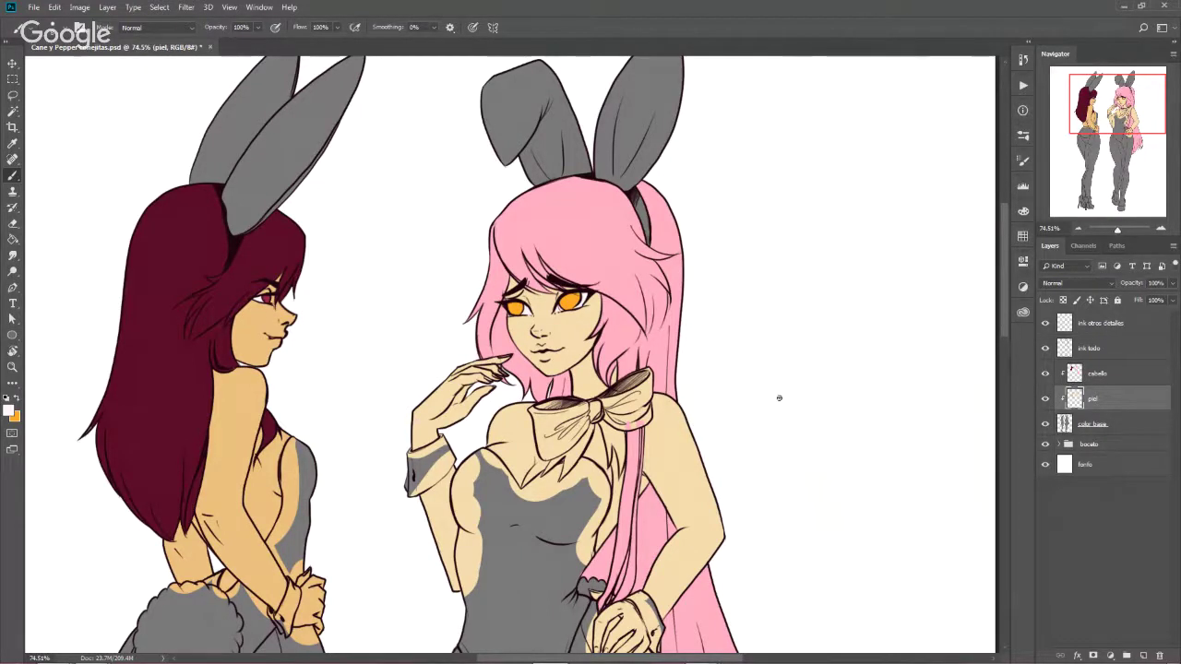
pyautogui.moveTo(803, 411)
pyautogui.mouseDown()
pyautogui.moveTo(869, 290)
pyautogui.moveTo(770, 398)
pyautogui.moveTo(767, 443)
pyautogui.mouseUp()
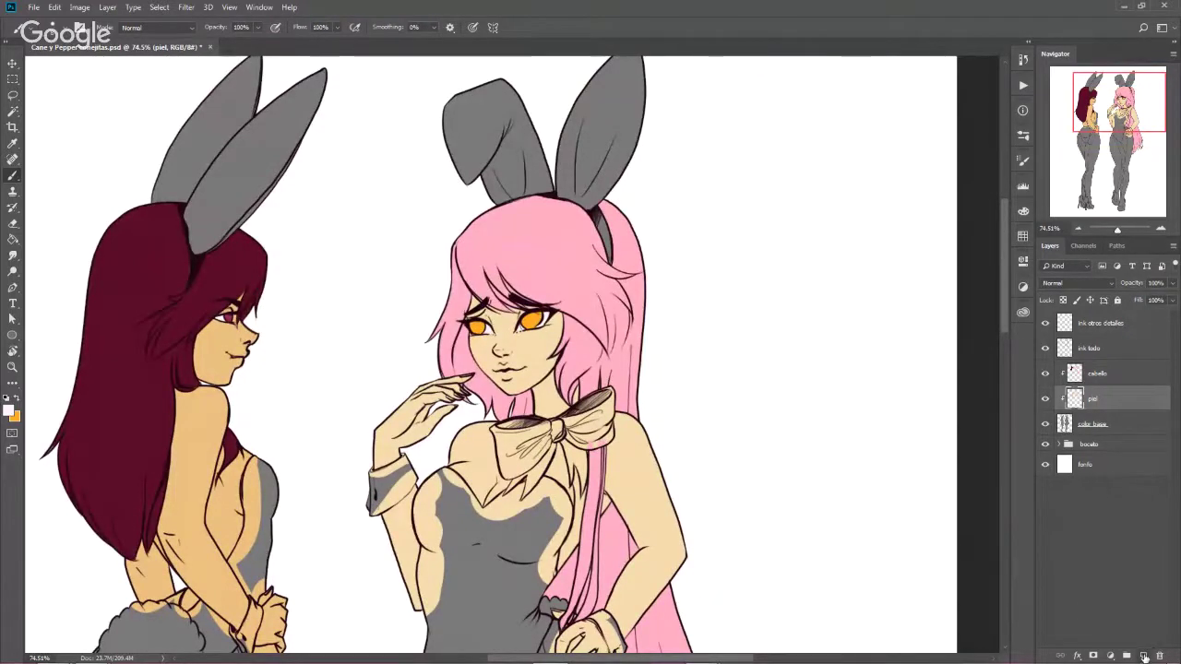
# Add a new layer clipped above piel and name it 'trajes'
pyautogui.click(1144, 656)
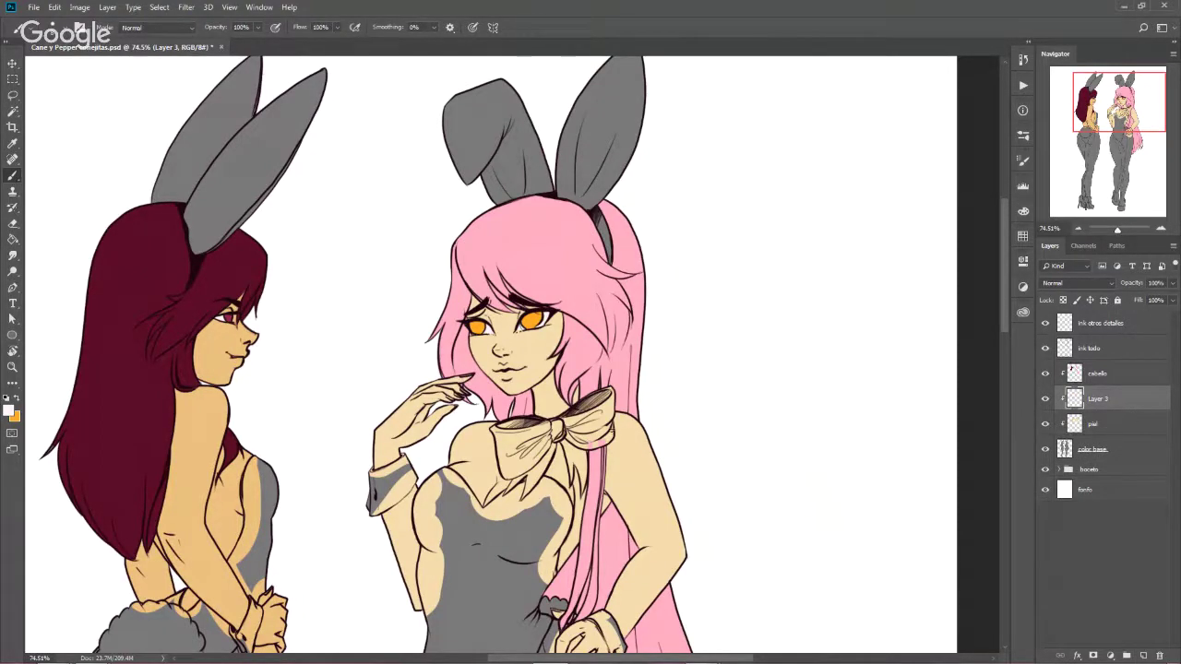
pyautogui.moveTo(466, 554); pyautogui.dragTo(558, 416)
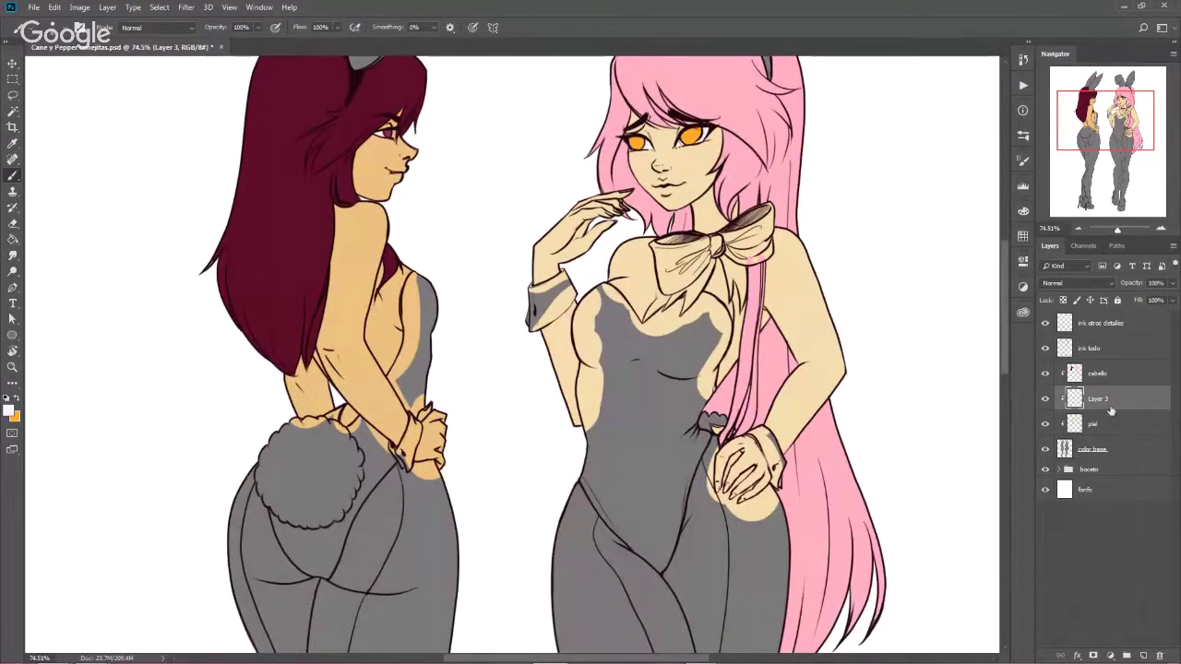
pyautogui.doubleClick(1098, 398)
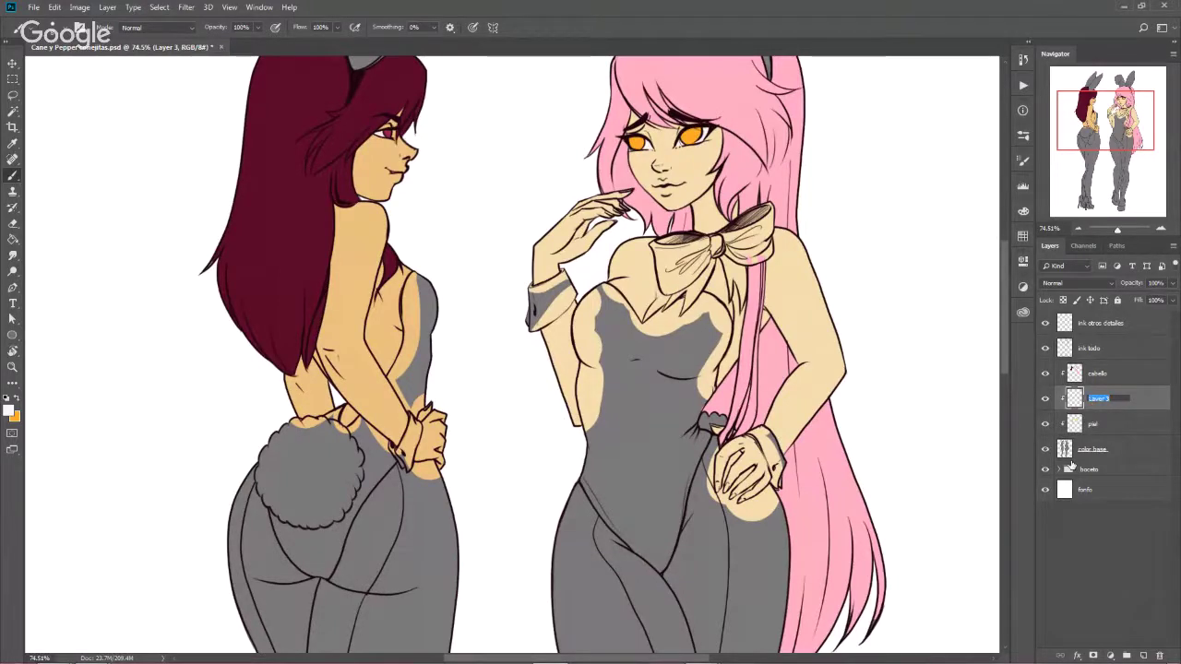
pyautogui.write('trajes')
pyautogui.press('Return')
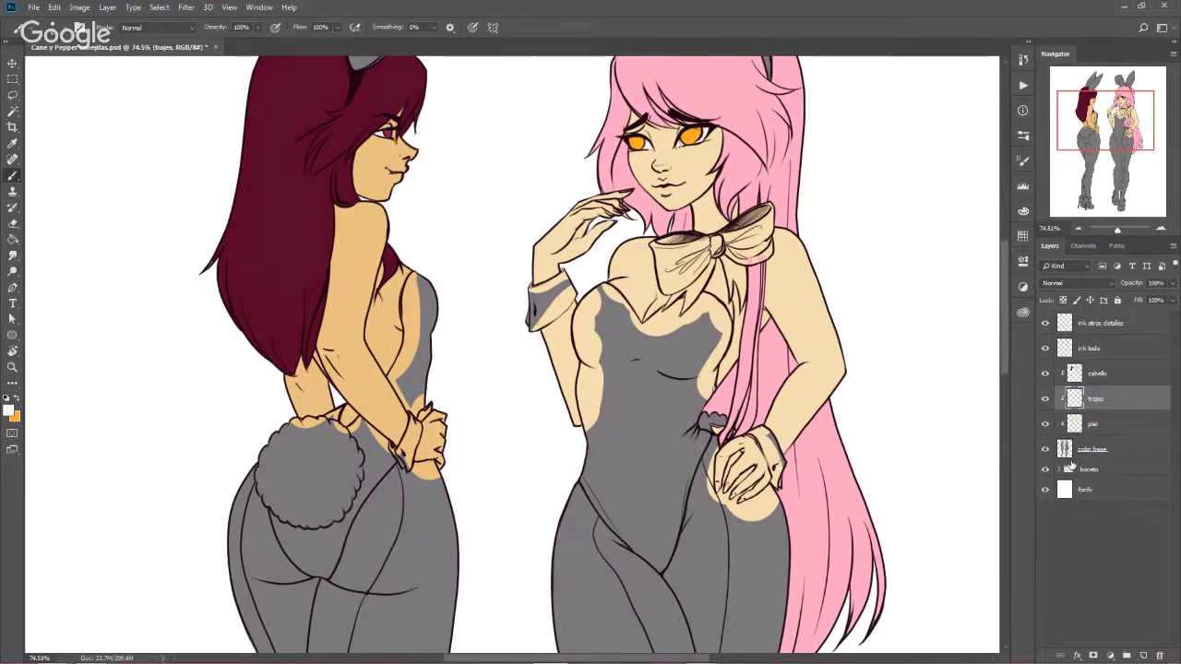
# Set the foreground colour to deep maroon red 70030d
pyautogui.click(9, 411)
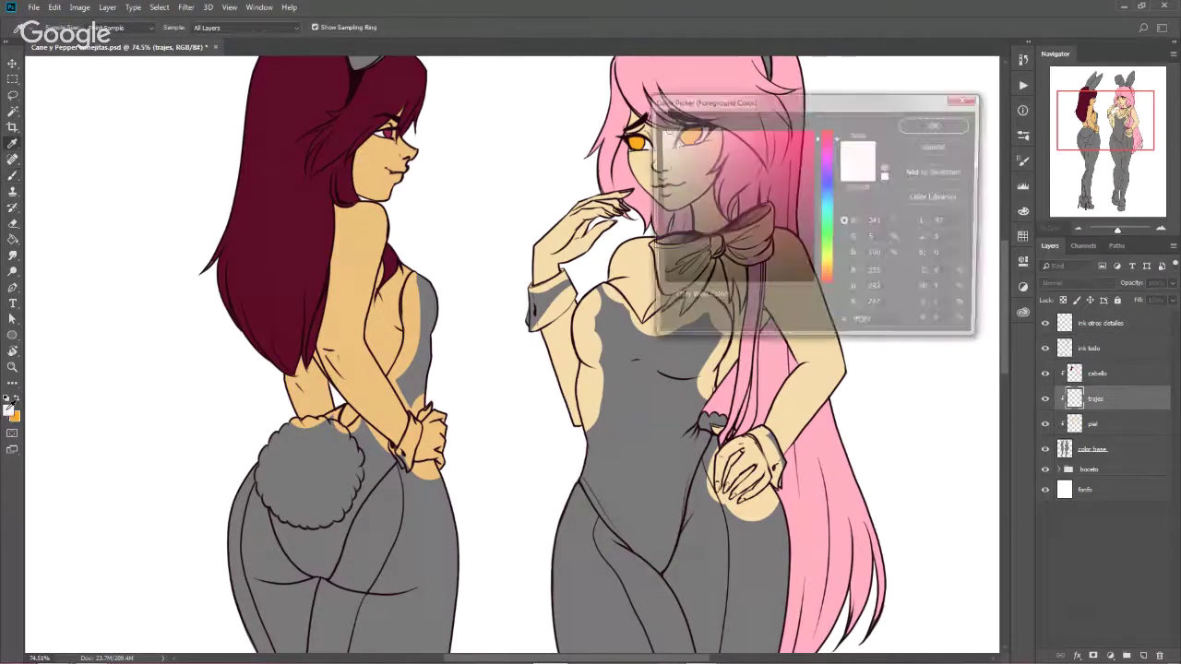
pyautogui.moveTo(812, 194); pyautogui.dragTo(806, 225)
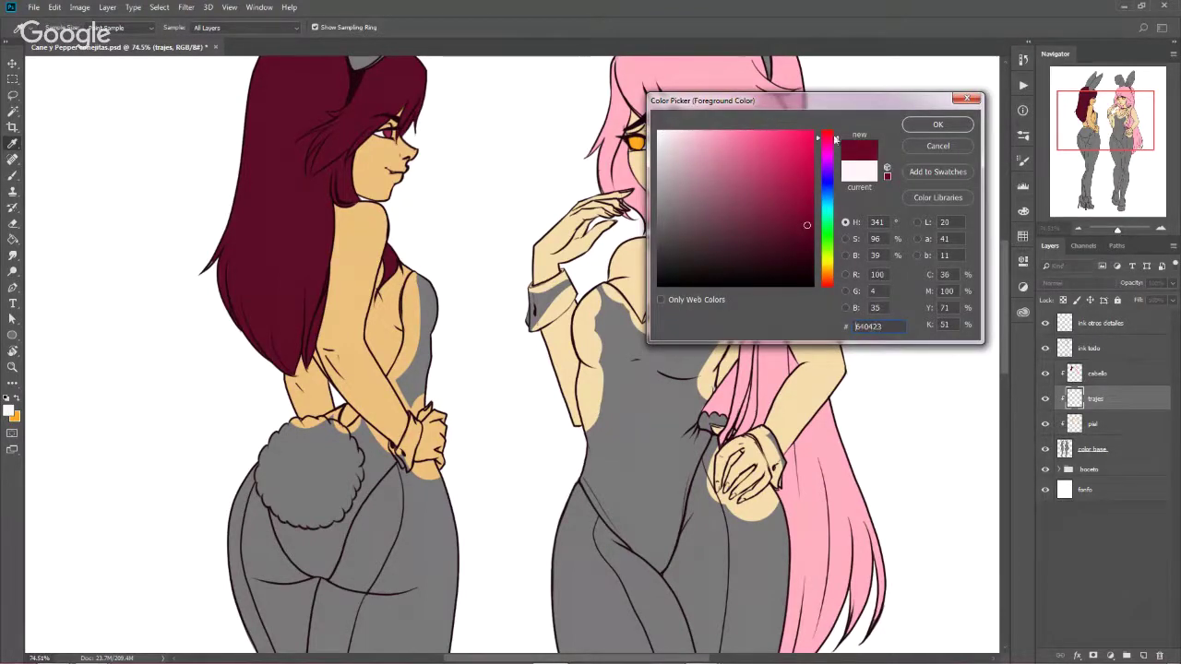
pyautogui.moveTo(827, 153); pyautogui.dragTo(827, 134)
pyautogui.click(809, 218)
pyautogui.click(937, 123)
# Paint the left girl's leotard chest and the gap by her arm dark red
pyautogui.press('b')
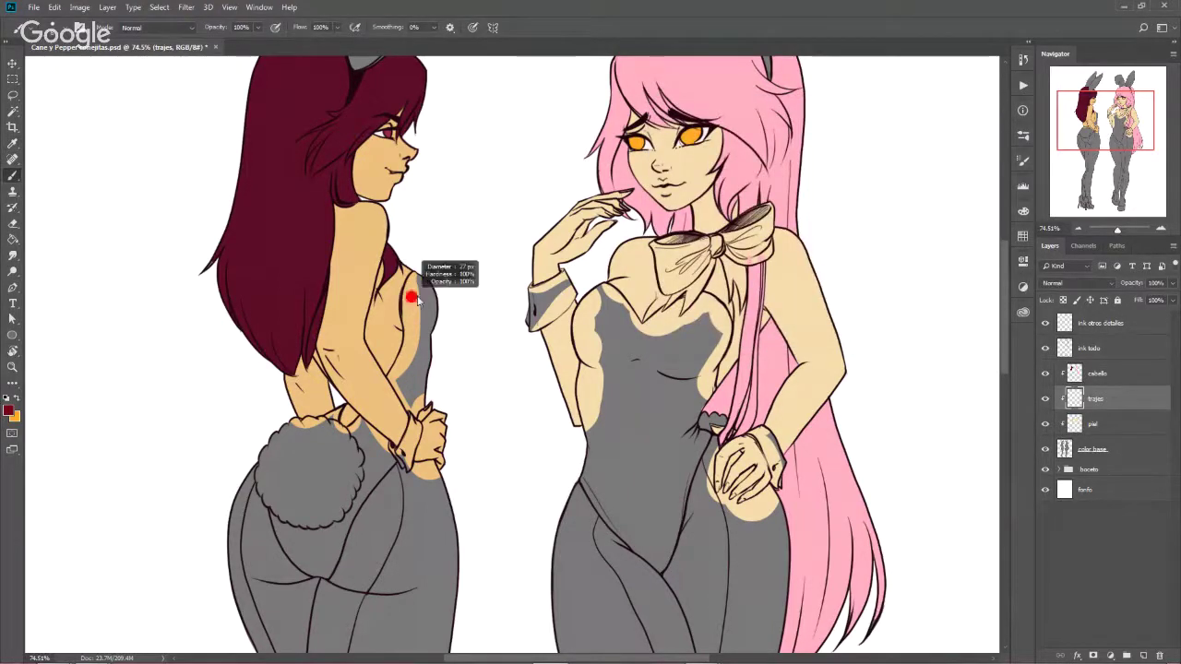
pyautogui.moveTo(427, 295); pyautogui.dragTo(429, 314)
pyautogui.moveTo(429, 273)
pyautogui.mouseDown()
pyautogui.moveTo(432, 332)
pyautogui.moveTo(413, 317)
pyautogui.moveTo(419, 277)
pyautogui.moveTo(409, 371)
pyautogui.moveTo(410, 360)
pyautogui.mouseUp()
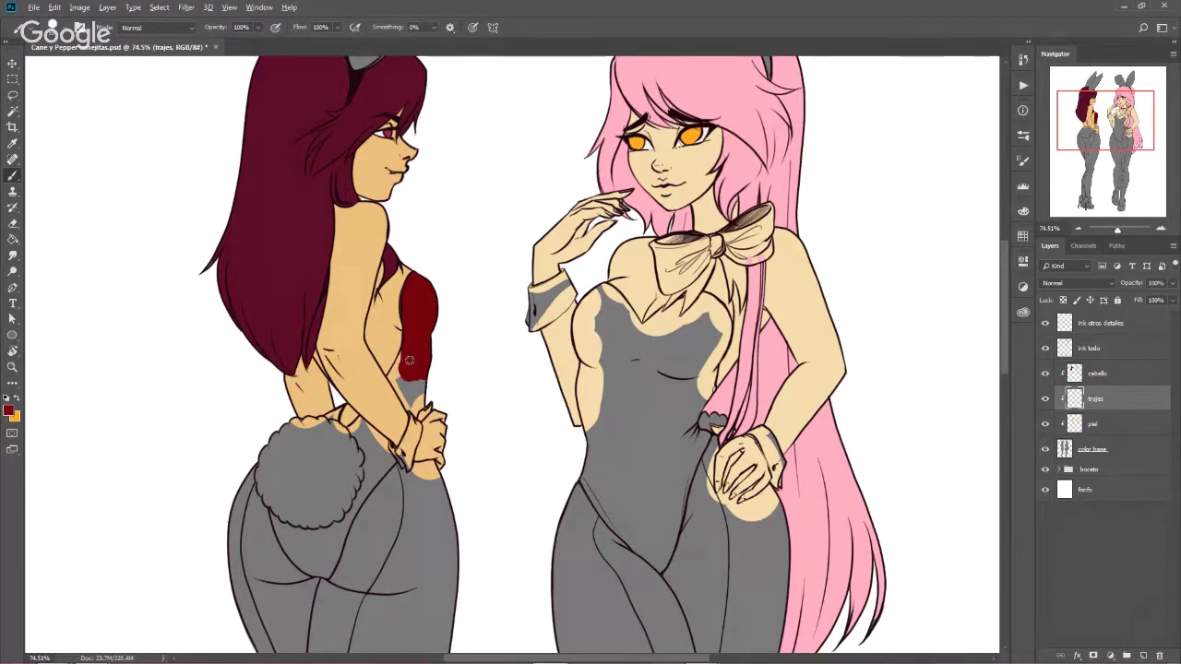
pyautogui.scroll(3, 409, 359)
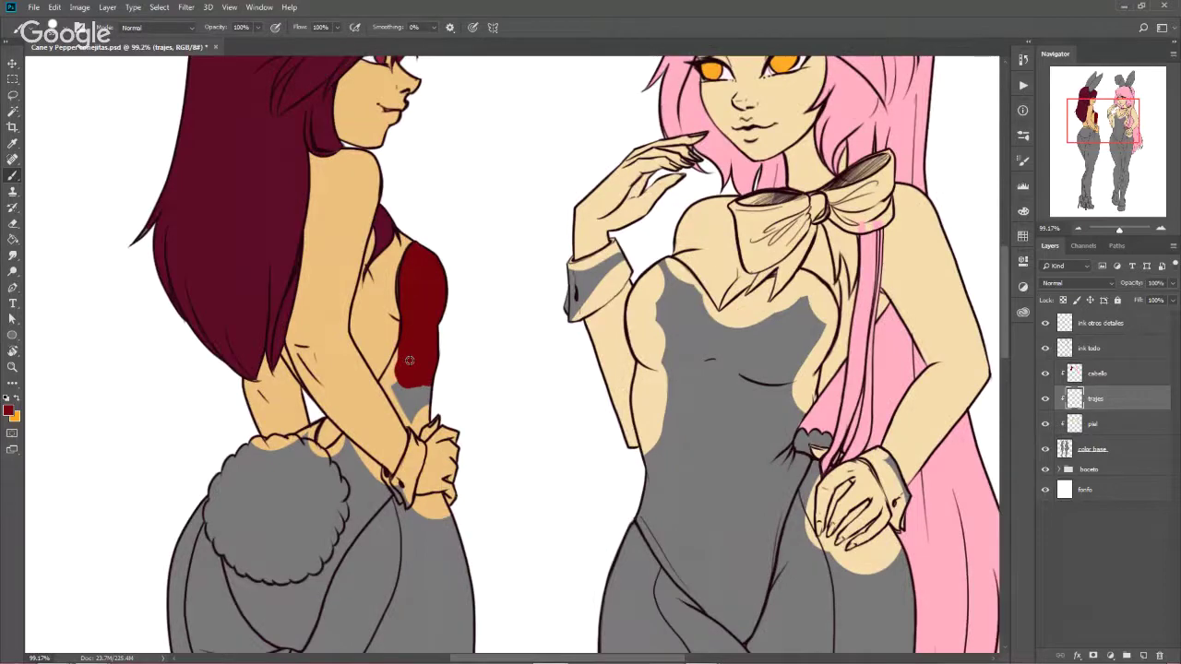
pyautogui.scroll(4, 409, 360)
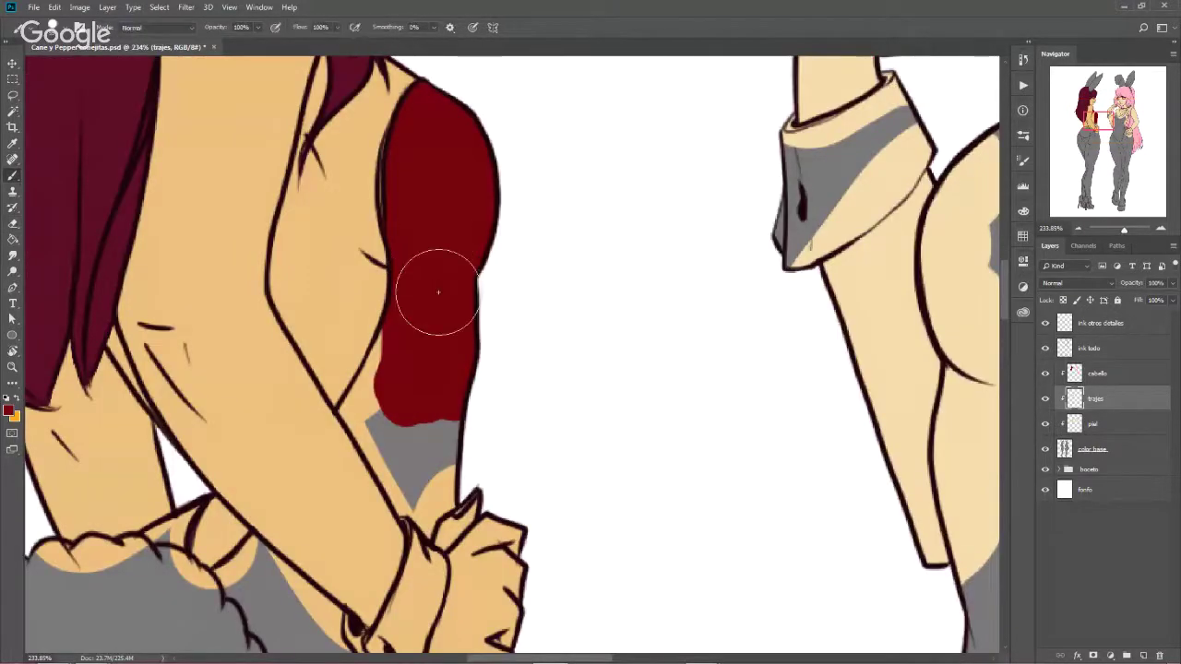
pyautogui.moveTo(412, 329); pyautogui.dragTo(374, 314)
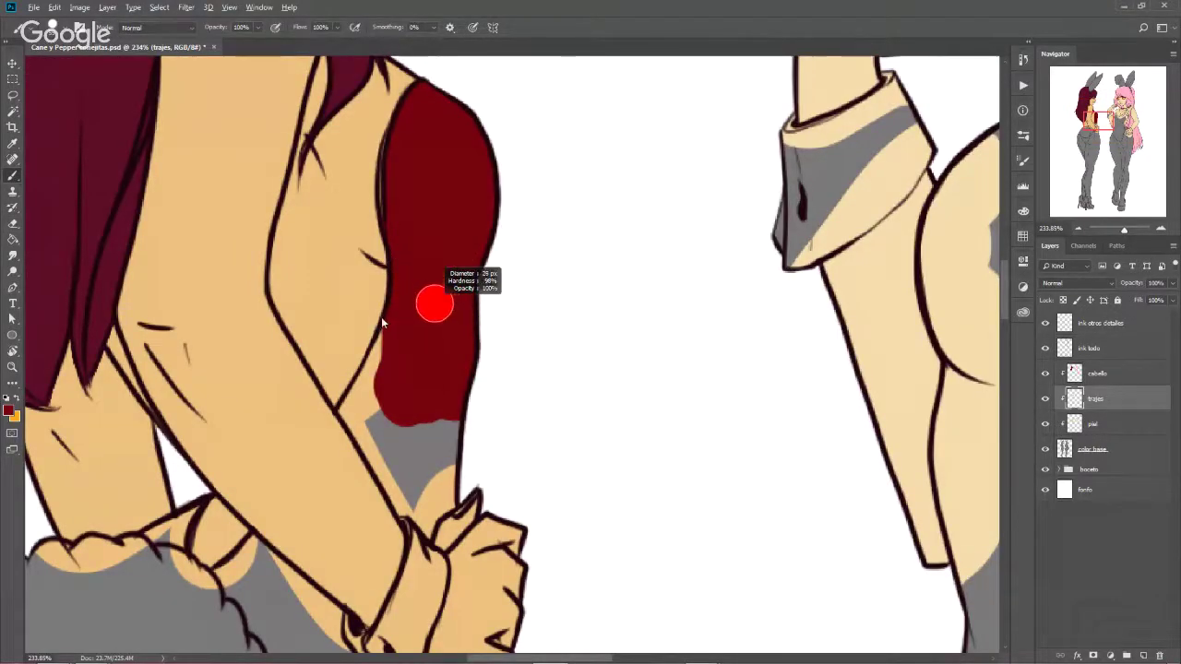
pyautogui.moveTo(382, 337); pyautogui.dragTo(372, 395)
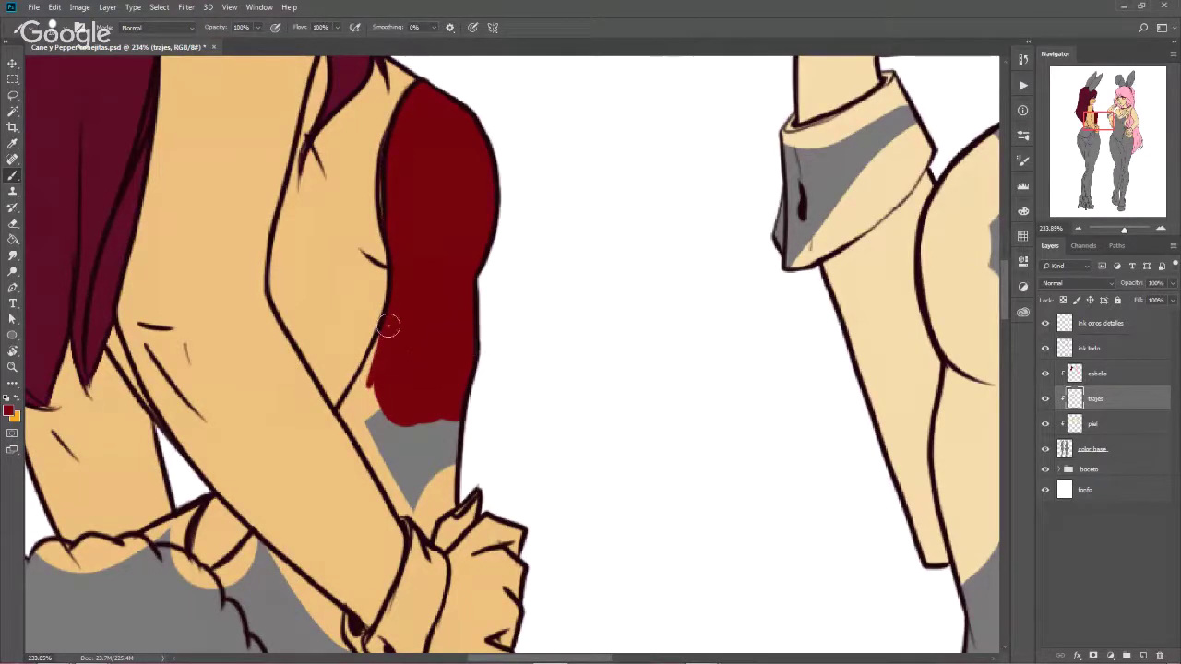
pyautogui.moveTo(387, 324)
pyautogui.mouseDown()
pyautogui.moveTo(341, 411)
pyautogui.moveTo(406, 514)
pyautogui.moveTo(426, 524)
pyautogui.moveTo(422, 539)
pyautogui.moveTo(452, 503)
pyautogui.moveTo(434, 489)
pyautogui.moveTo(452, 484)
pyautogui.mouseUp()
pyautogui.moveTo(365, 385)
pyautogui.mouseDown()
pyautogui.moveTo(373, 438)
pyautogui.moveTo(411, 503)
pyautogui.moveTo(428, 429)
pyautogui.moveTo(463, 433)
pyautogui.mouseUp()
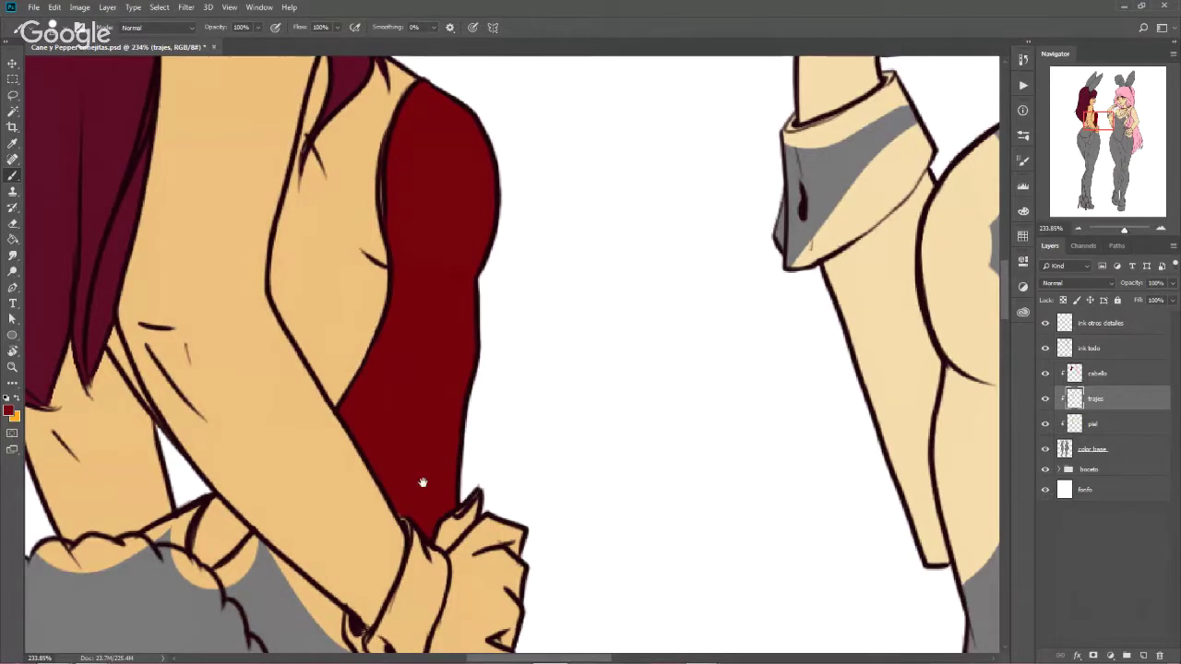
# Extend the red leotard along the arm's lower edge and past the wrist toward the fur
pyautogui.moveTo(423, 483); pyautogui.dragTo(550, 347)
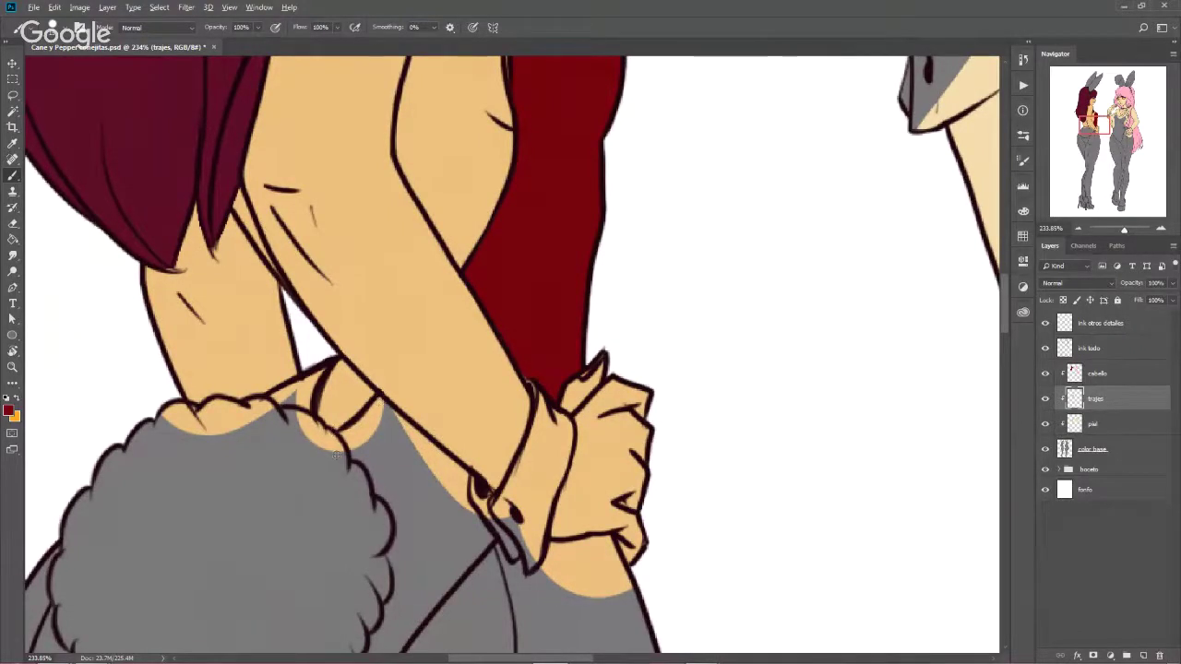
pyautogui.scroll(-1, 354, 407)
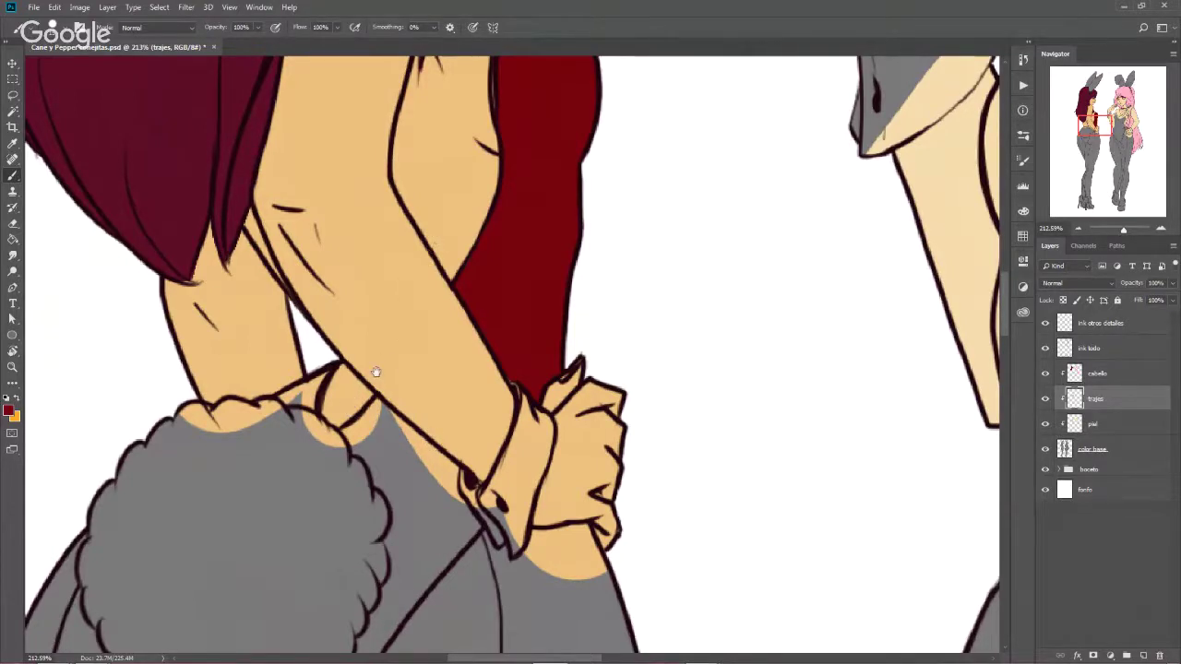
pyautogui.moveTo(376, 369); pyautogui.dragTo(461, 351)
pyautogui.moveTo(369, 382)
pyautogui.mouseDown()
pyautogui.moveTo(360, 386)
pyautogui.moveTo(406, 358)
pyautogui.moveTo(397, 385)
pyautogui.moveTo(368, 382)
pyautogui.mouseUp()
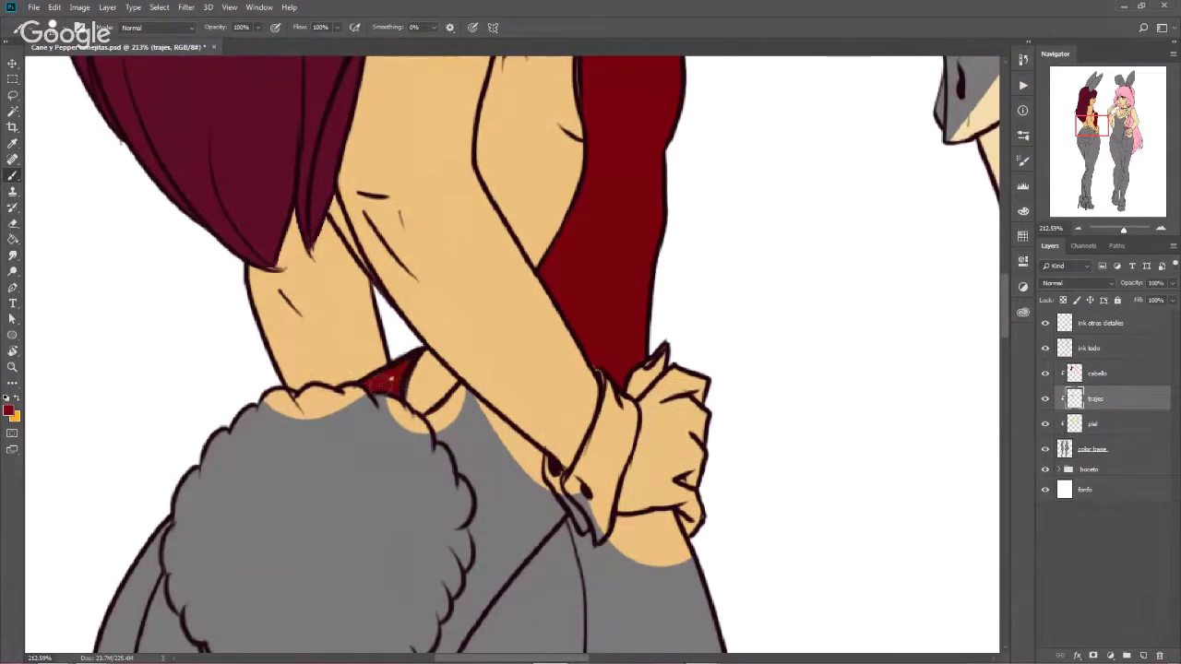
pyautogui.moveTo(432, 420)
pyautogui.mouseDown()
pyautogui.moveTo(461, 401)
pyautogui.moveTo(530, 442)
pyautogui.moveTo(539, 471)
pyautogui.mouseUp()
pyautogui.moveTo(543, 490)
pyautogui.mouseDown()
pyautogui.moveTo(553, 524)
pyautogui.moveTo(536, 498)
pyautogui.moveTo(564, 426)
pyautogui.moveTo(521, 512)
pyautogui.mouseUp()
# Carry the red along the fur tail's edge and down the hip
pyautogui.moveTo(559, 465); pyautogui.dragTo(489, 549)
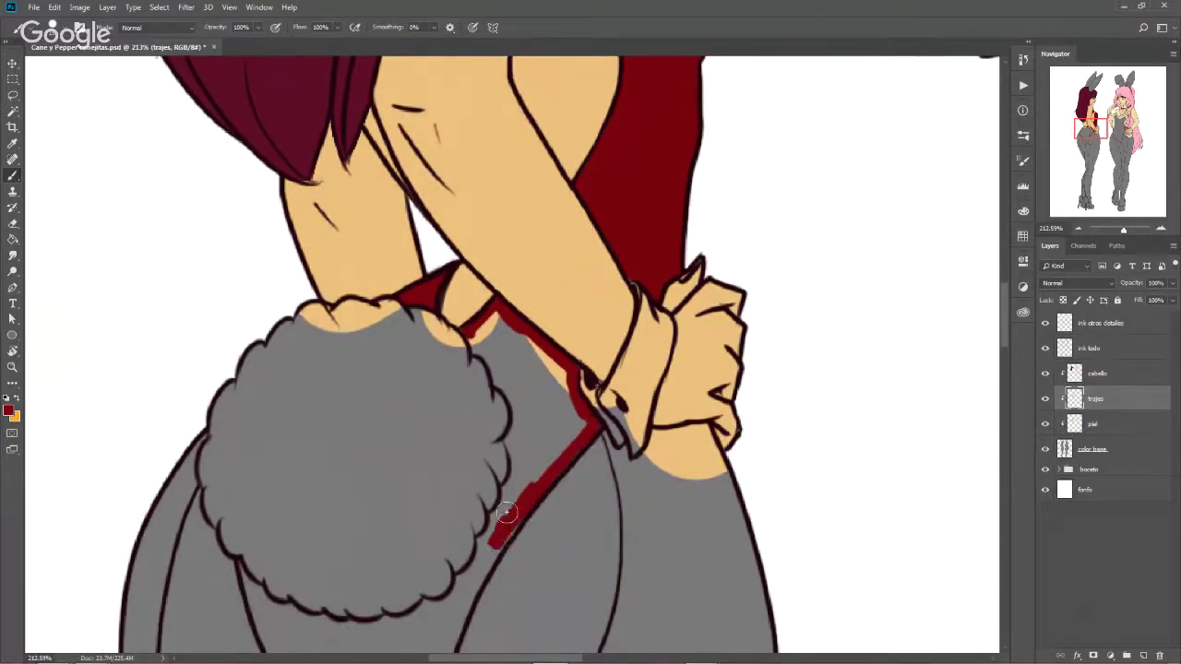
pyautogui.moveTo(516, 503)
pyautogui.mouseDown()
pyautogui.moveTo(489, 530)
pyautogui.moveTo(515, 471)
pyautogui.moveTo(517, 424)
pyautogui.moveTo(466, 328)
pyautogui.moveTo(479, 319)
pyautogui.moveTo(519, 342)
pyautogui.moveTo(516, 396)
pyautogui.moveTo(543, 359)
pyautogui.moveTo(577, 422)
pyautogui.moveTo(569, 400)
pyautogui.moveTo(522, 489)
pyautogui.moveTo(550, 401)
pyautogui.moveTo(527, 451)
pyautogui.moveTo(566, 414)
pyautogui.moveTo(482, 538)
pyautogui.moveTo(514, 478)
pyautogui.moveTo(545, 294)
pyautogui.moveTo(503, 420)
pyautogui.mouseUp()
pyautogui.moveTo(521, 369)
pyautogui.mouseDown()
pyautogui.moveTo(465, 525)
pyautogui.moveTo(453, 527)
pyautogui.moveTo(527, 316)
pyautogui.moveTo(508, 363)
pyautogui.moveTo(522, 338)
pyautogui.moveTo(515, 357)
pyautogui.moveTo(482, 395)
pyautogui.moveTo(395, 424)
pyautogui.mouseUp()
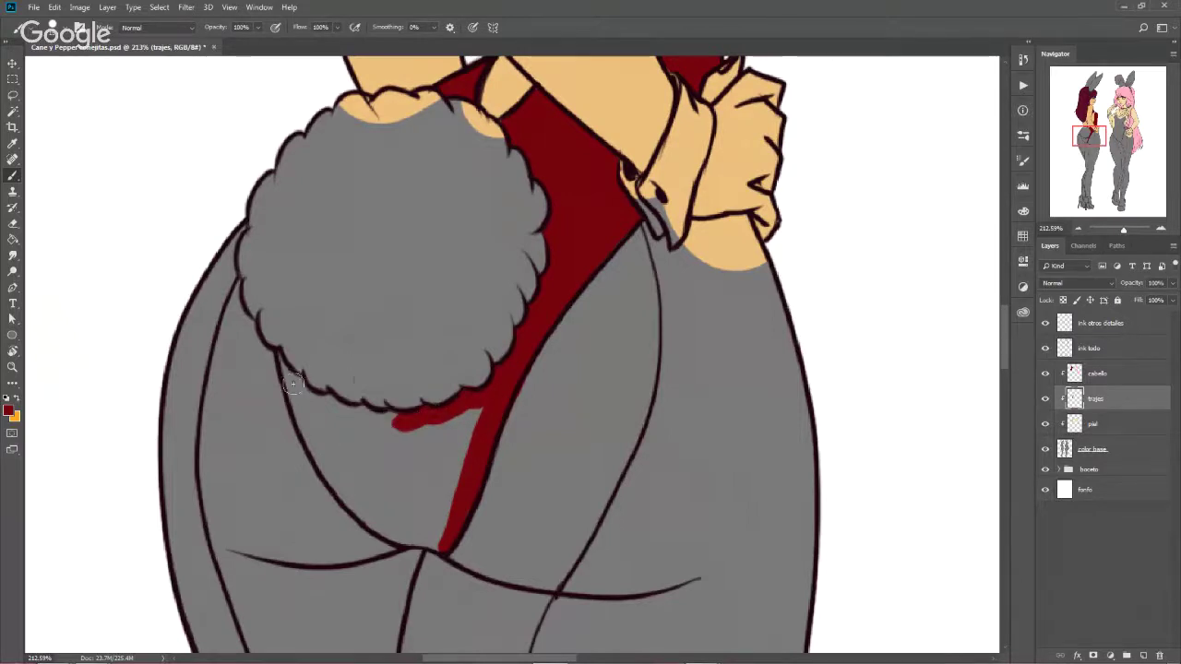
# Fill the leotard below the tail with solid red, outlining its lower edge
pyautogui.moveTo(288, 380)
pyautogui.mouseDown()
pyautogui.moveTo(281, 367)
pyautogui.moveTo(327, 405)
pyautogui.moveTo(387, 416)
pyautogui.moveTo(355, 419)
pyautogui.mouseUp()
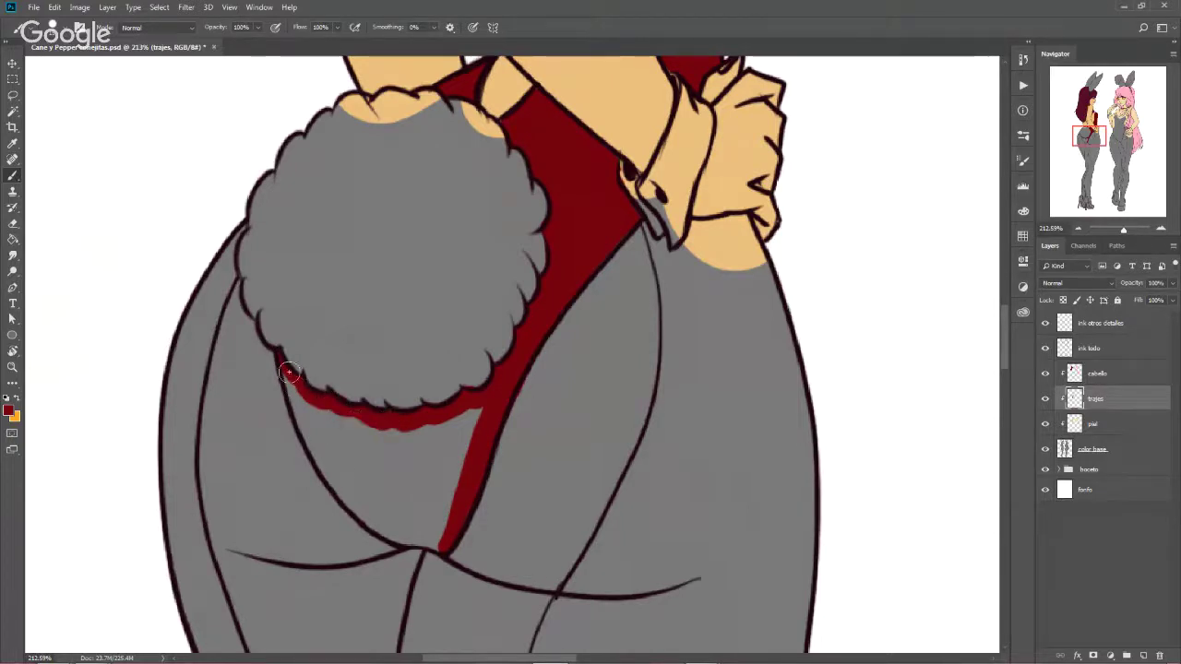
pyautogui.moveTo(282, 369)
pyautogui.mouseDown()
pyautogui.moveTo(343, 471)
pyautogui.moveTo(344, 498)
pyautogui.mouseUp()
pyautogui.moveTo(314, 410); pyautogui.dragTo(392, 530)
pyautogui.moveTo(333, 472)
pyautogui.mouseDown()
pyautogui.moveTo(369, 519)
pyautogui.moveTo(435, 541)
pyautogui.mouseUp()
pyautogui.moveTo(322, 435)
pyautogui.mouseDown()
pyautogui.moveTo(328, 416)
pyautogui.moveTo(398, 508)
pyautogui.moveTo(418, 527)
pyautogui.moveTo(438, 519)
pyautogui.moveTo(442, 479)
pyautogui.moveTo(395, 438)
pyautogui.moveTo(319, 403)
pyautogui.mouseUp()
# Erase red overspill past the leotard edge, then return to the Brush
pyautogui.press('e')
pyautogui.press('e')
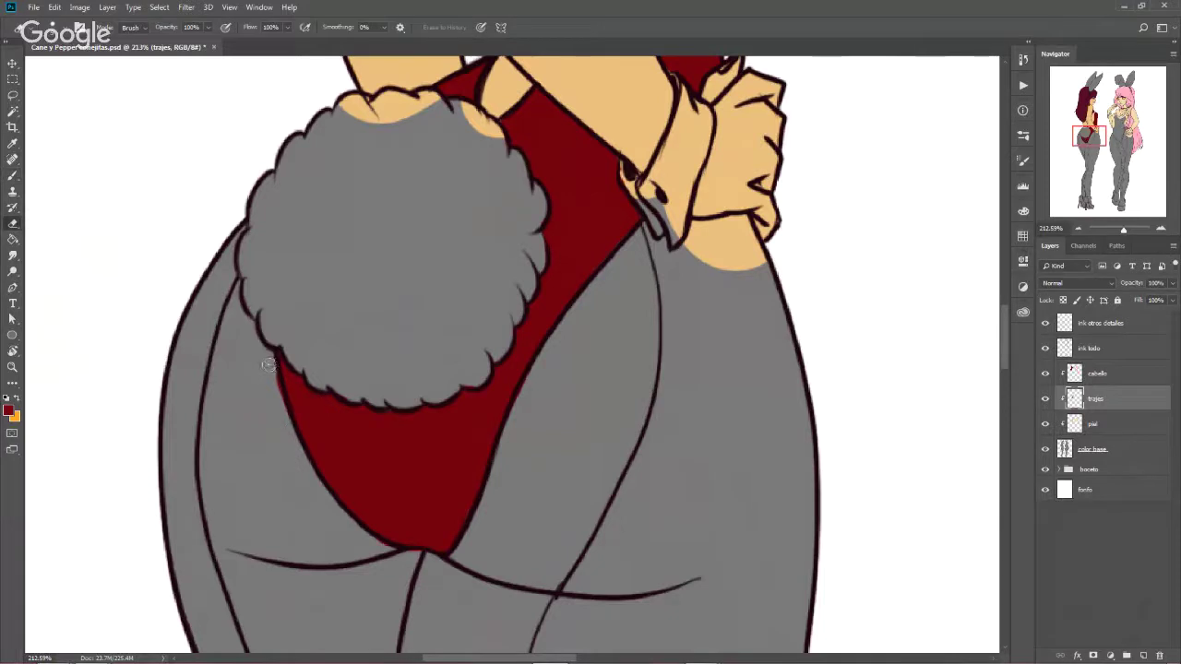
pyautogui.moveTo(270, 366)
pyautogui.mouseDown()
pyautogui.moveTo(286, 411)
pyautogui.moveTo(269, 364)
pyautogui.mouseUp()
pyautogui.press('b')
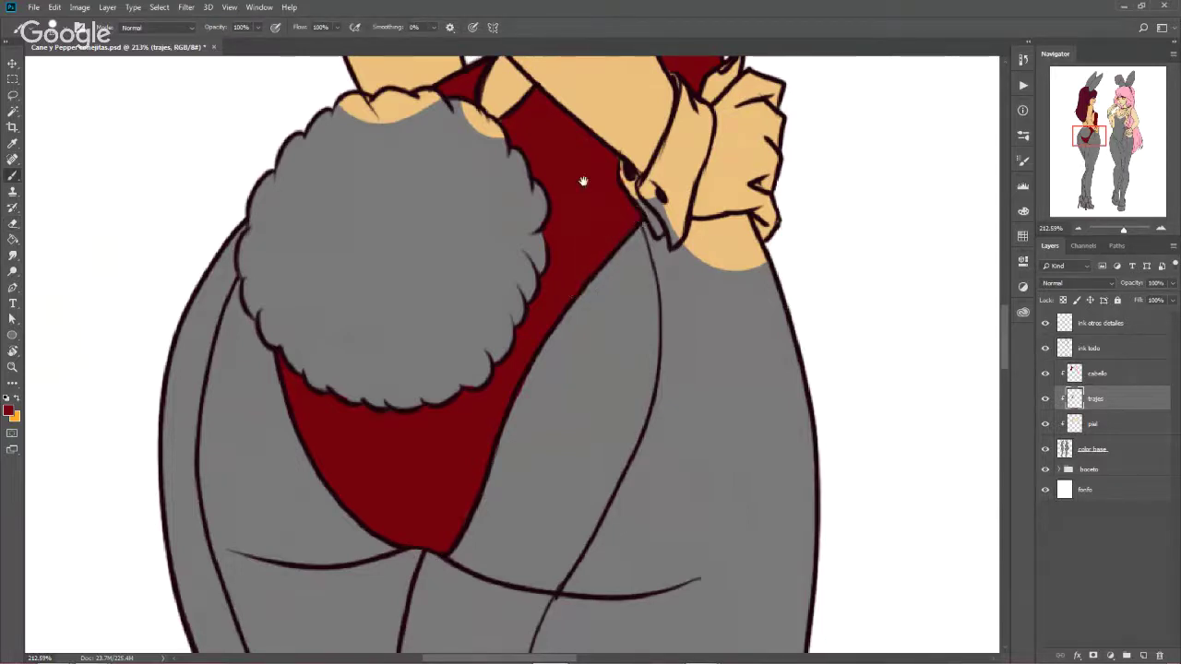
pyautogui.moveTo(583, 181); pyautogui.dragTo(392, 614)
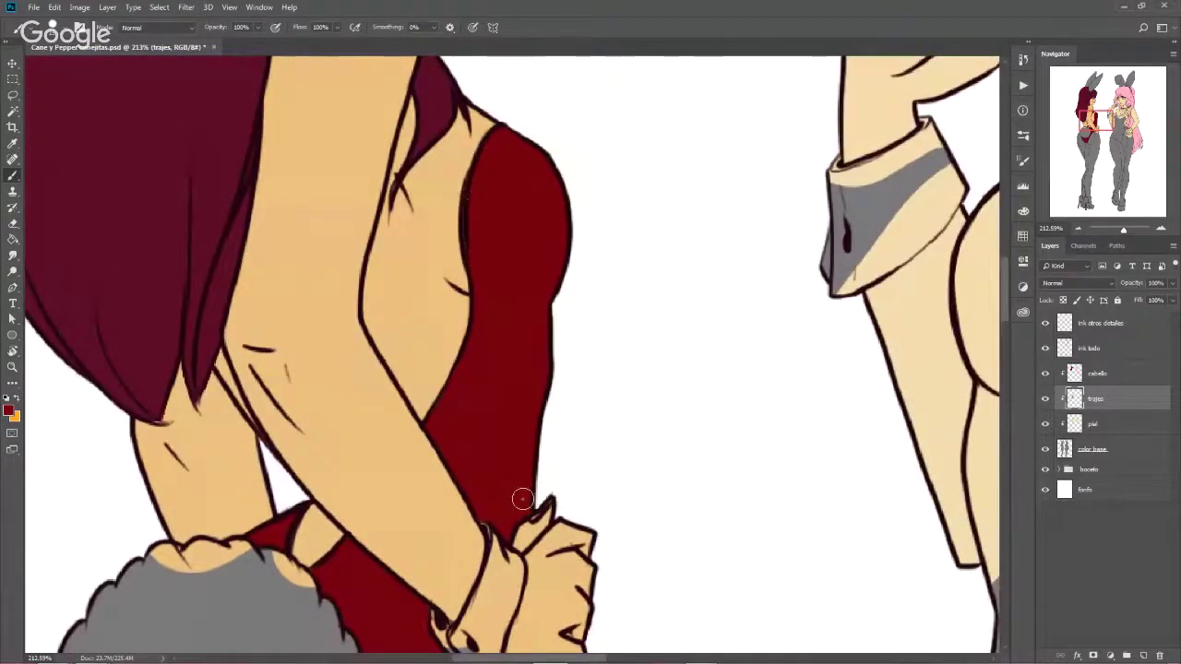
pyautogui.moveTo(522, 499); pyautogui.dragTo(451, 327)
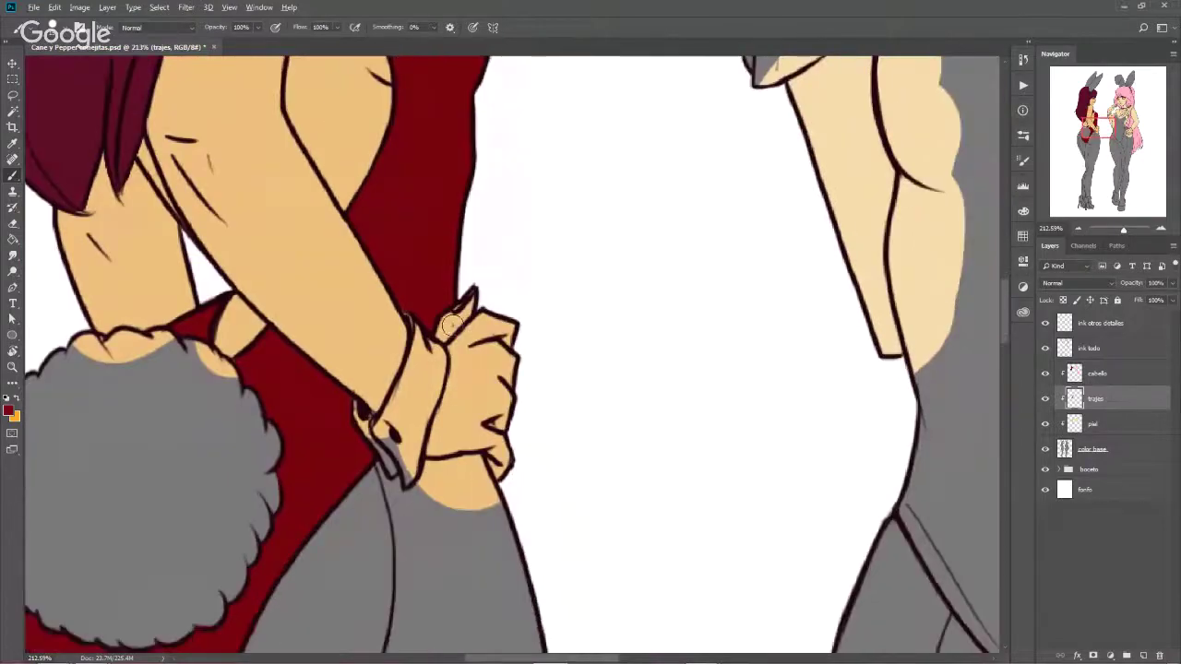
# Zoom to the shoes and paint the right heel's back, ankle strap and heel tip red
pyautogui.scroll(-2, 451, 324)
pyautogui.scroll(-1, 453, 337)
pyautogui.scroll(-2, 454, 346)
pyautogui.scroll(-1, 456, 356)
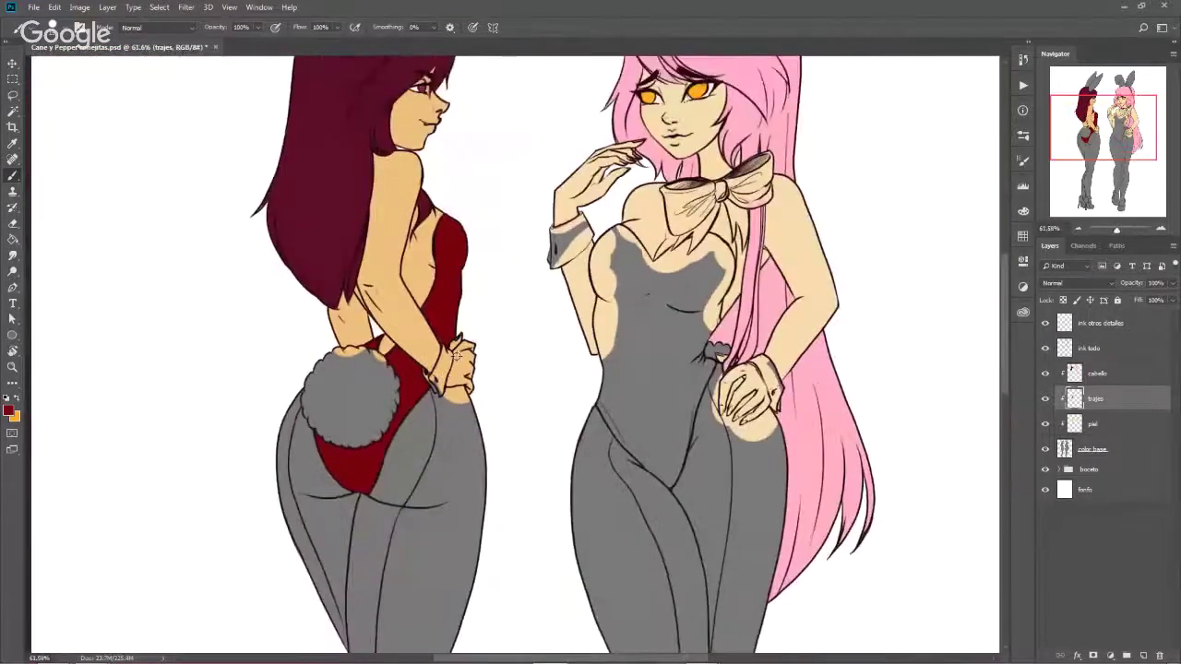
pyautogui.scroll(-1, 456, 356)
pyautogui.scroll(-3, 463, 436)
pyautogui.scroll(-2, 470, 295)
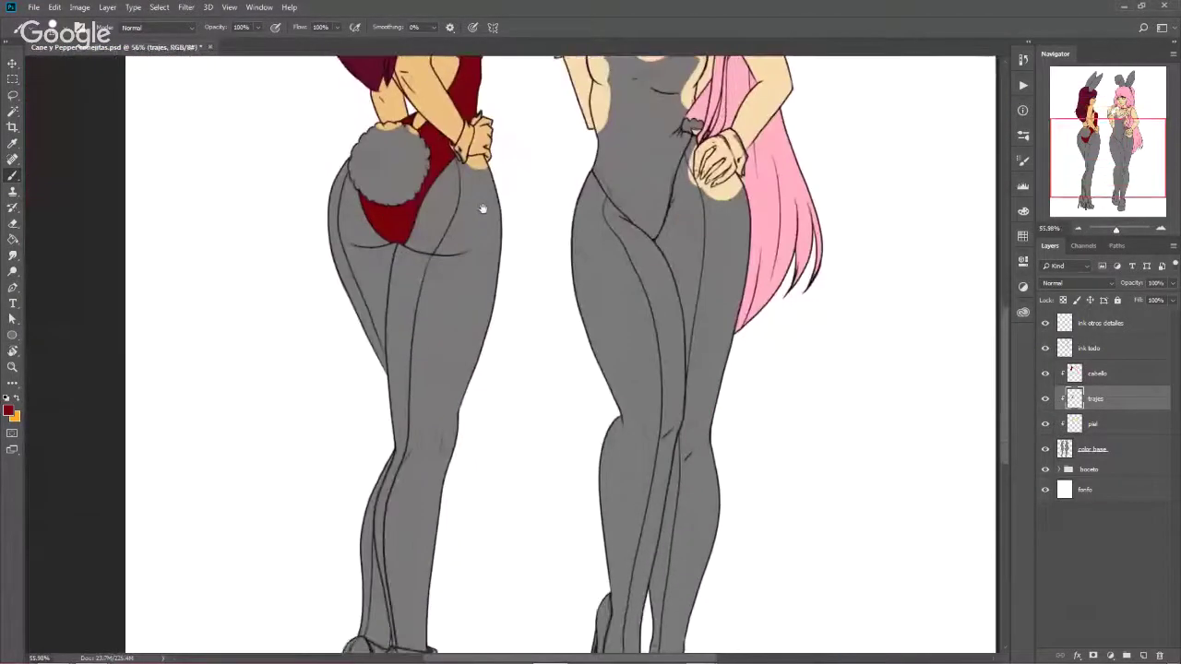
pyautogui.scroll(-1, 469, 296)
pyautogui.scroll(-2, 413, 450)
pyautogui.scroll(-2, 413, 450)
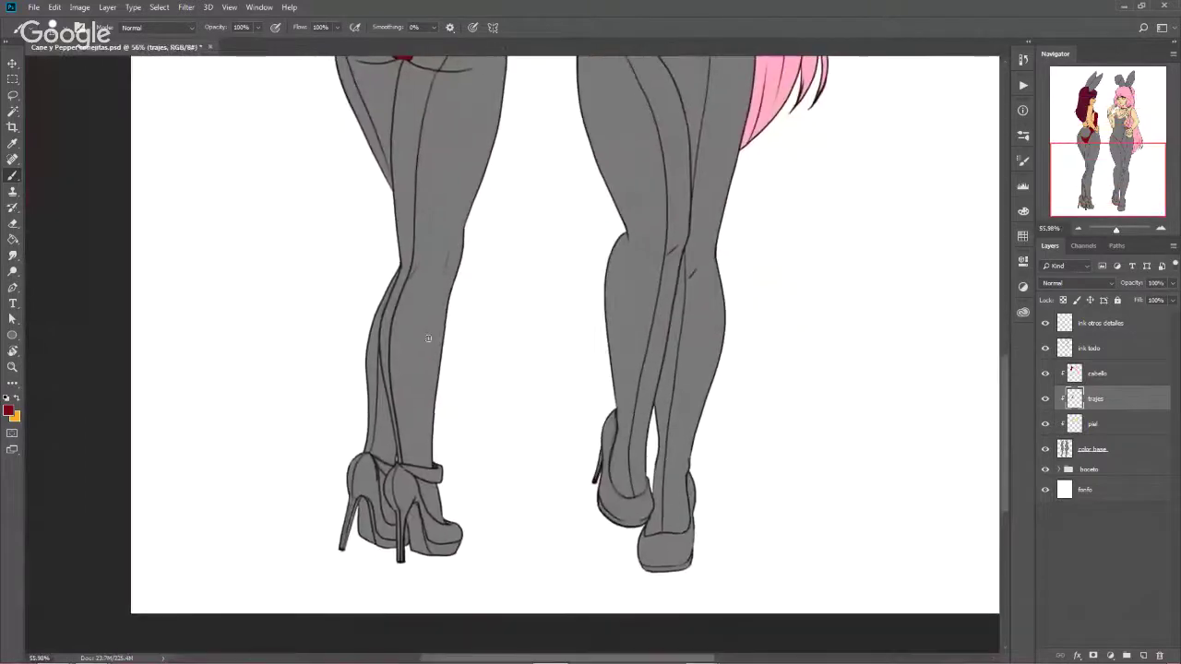
pyautogui.scroll(1, 396, 556)
pyautogui.scroll(3, 395, 556)
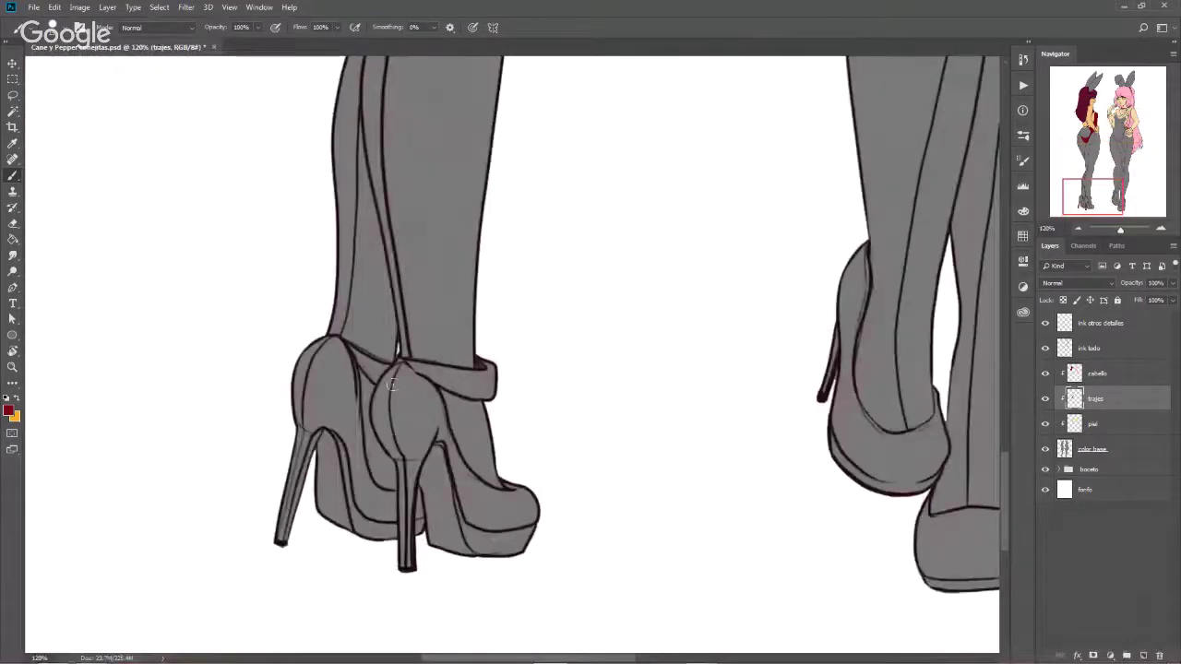
pyautogui.moveTo(400, 364)
pyautogui.mouseDown()
pyautogui.moveTo(386, 443)
pyautogui.moveTo(380, 418)
pyautogui.moveTo(388, 452)
pyautogui.moveTo(383, 393)
pyautogui.moveTo(381, 424)
pyautogui.moveTo(406, 388)
pyautogui.moveTo(402, 369)
pyautogui.moveTo(484, 374)
pyautogui.moveTo(487, 362)
pyautogui.moveTo(486, 378)
pyautogui.moveTo(489, 367)
pyautogui.moveTo(436, 374)
pyautogui.moveTo(469, 382)
pyautogui.moveTo(439, 371)
pyautogui.moveTo(426, 388)
pyautogui.moveTo(441, 433)
pyautogui.mouseUp()
pyautogui.moveTo(479, 493)
pyautogui.mouseDown()
pyautogui.moveTo(419, 402)
pyautogui.moveTo(410, 433)
pyautogui.mouseUp()
pyautogui.moveTo(417, 392)
pyautogui.mouseDown()
pyautogui.moveTo(433, 445)
pyautogui.moveTo(410, 517)
pyautogui.moveTo(403, 452)
pyautogui.moveTo(400, 553)
pyautogui.mouseUp()
pyautogui.moveTo(401, 489)
pyautogui.mouseDown()
pyautogui.moveTo(395, 451)
pyautogui.moveTo(427, 443)
pyautogui.moveTo(451, 459)
pyautogui.moveTo(477, 553)
pyautogui.moveTo(482, 514)
pyautogui.moveTo(523, 559)
pyautogui.mouseUp()
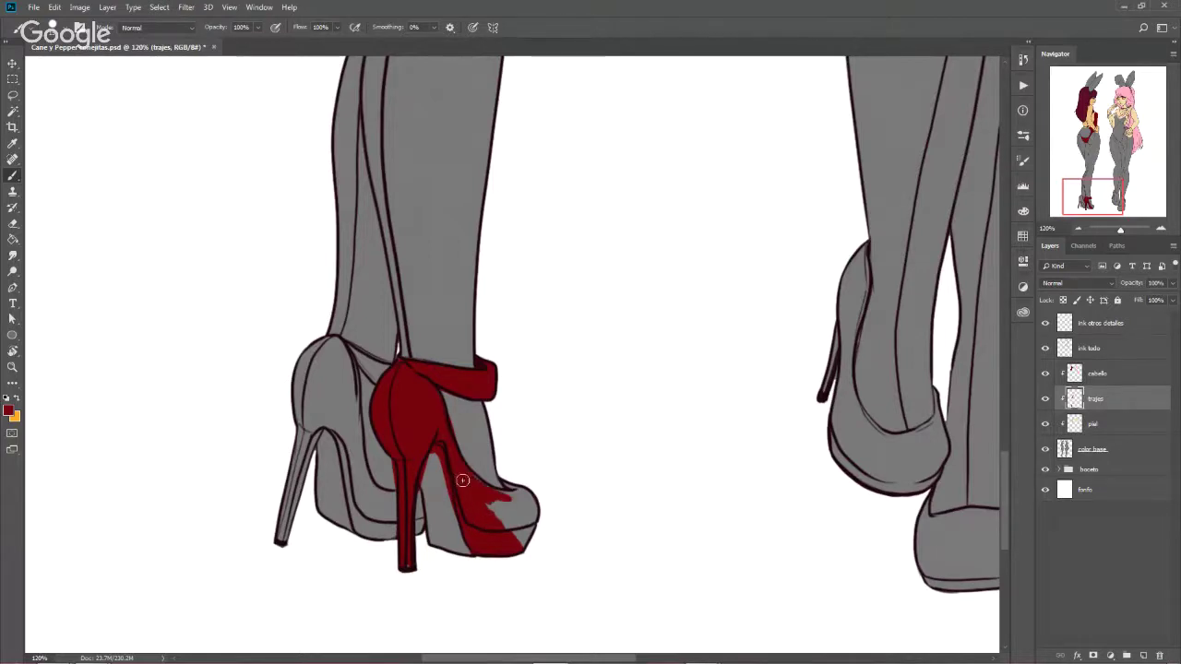
# Paint the right shoe's toe and heel edge red
pyautogui.moveTo(517, 495); pyautogui.dragTo(492, 495)
pyautogui.moveTo(515, 486)
pyautogui.mouseDown()
pyautogui.moveTo(507, 474)
pyautogui.moveTo(532, 498)
pyautogui.moveTo(526, 539)
pyautogui.moveTo(501, 494)
pyautogui.moveTo(492, 515)
pyautogui.mouseUp()
pyautogui.moveTo(462, 457); pyautogui.dragTo(487, 492)
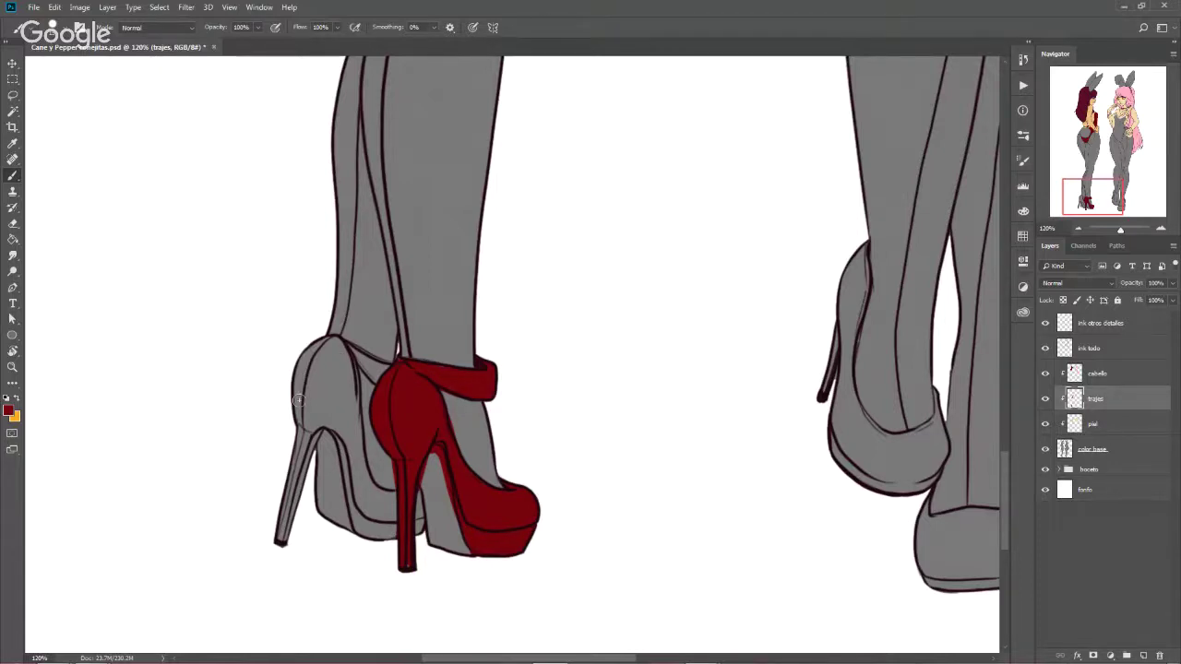
# Paint the left shoe's heel, back and inner sole red, then pan to the pink-haired girl
pyautogui.moveTo(298, 399)
pyautogui.mouseDown()
pyautogui.moveTo(292, 510)
pyautogui.moveTo(320, 345)
pyautogui.moveTo(335, 329)
pyautogui.moveTo(380, 370)
pyautogui.mouseUp()
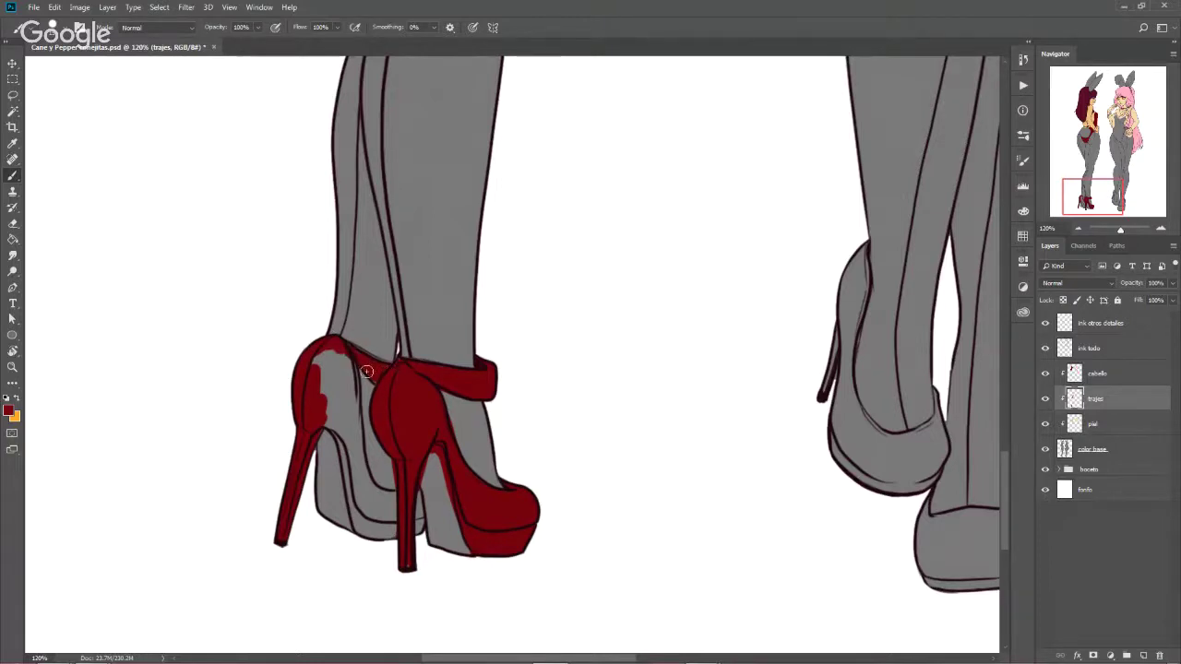
pyautogui.moveTo(344, 349)
pyautogui.mouseDown()
pyautogui.moveTo(358, 472)
pyautogui.moveTo(379, 499)
pyautogui.moveTo(362, 468)
pyautogui.moveTo(402, 500)
pyautogui.moveTo(417, 491)
pyautogui.mouseUp()
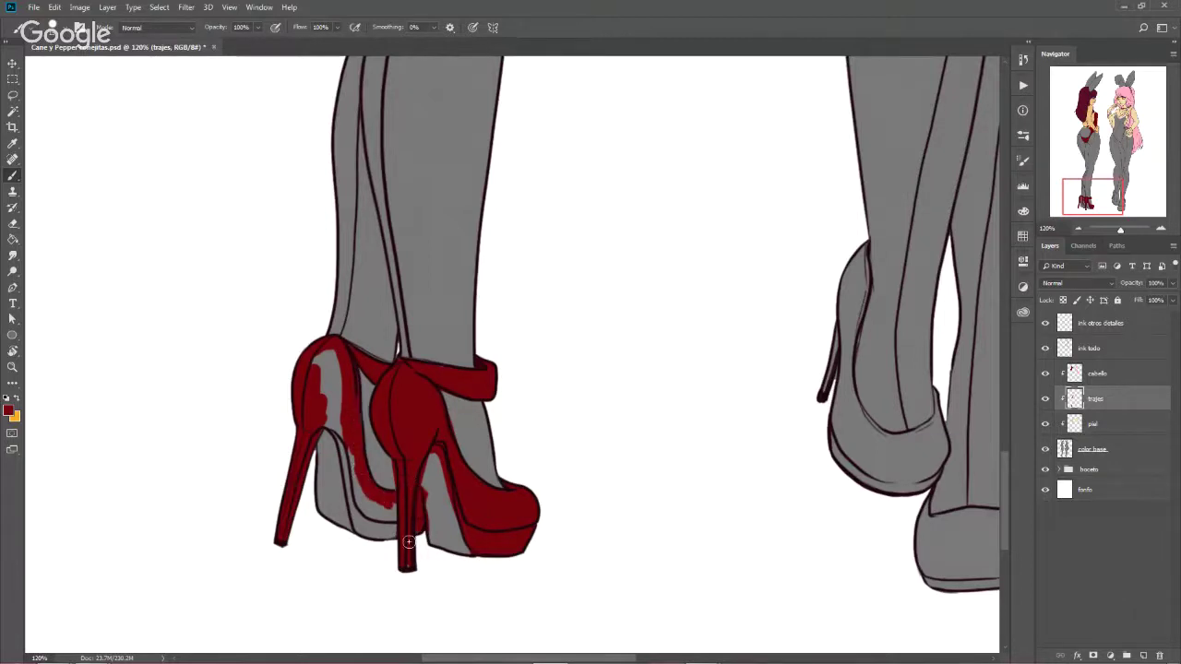
pyautogui.moveTo(408, 542)
pyautogui.mouseDown()
pyautogui.moveTo(356, 516)
pyautogui.moveTo(352, 481)
pyautogui.moveTo(356, 498)
pyautogui.mouseUp()
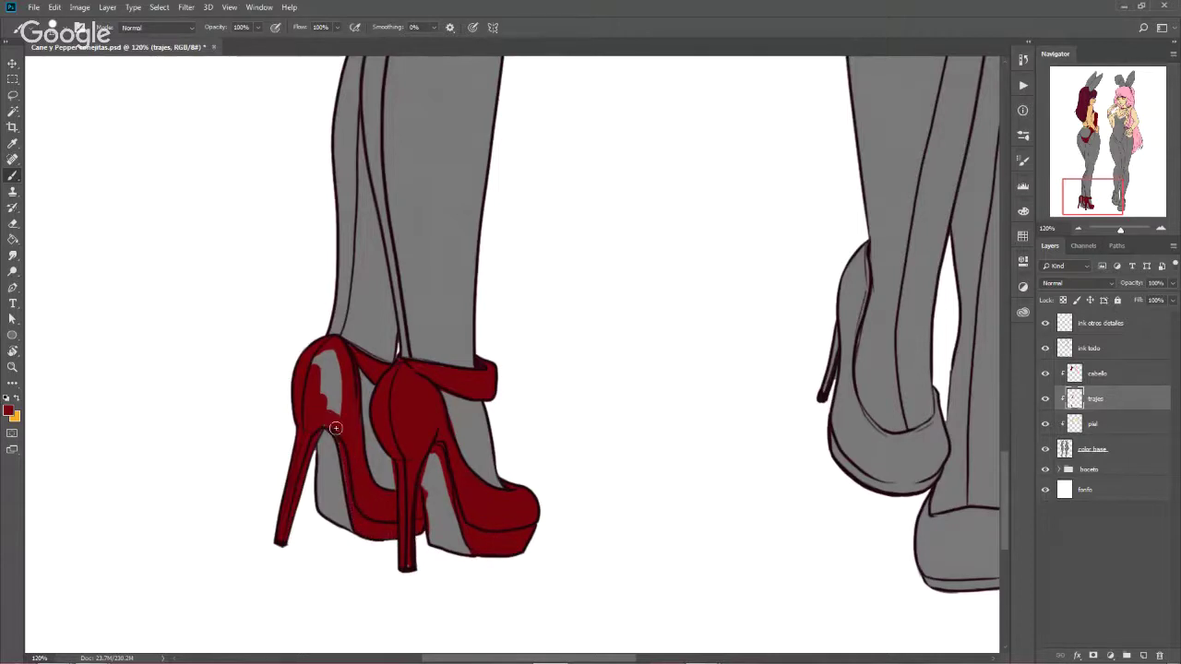
pyautogui.moveTo(323, 406)
pyautogui.mouseDown()
pyautogui.moveTo(318, 364)
pyautogui.moveTo(343, 369)
pyautogui.mouseUp()
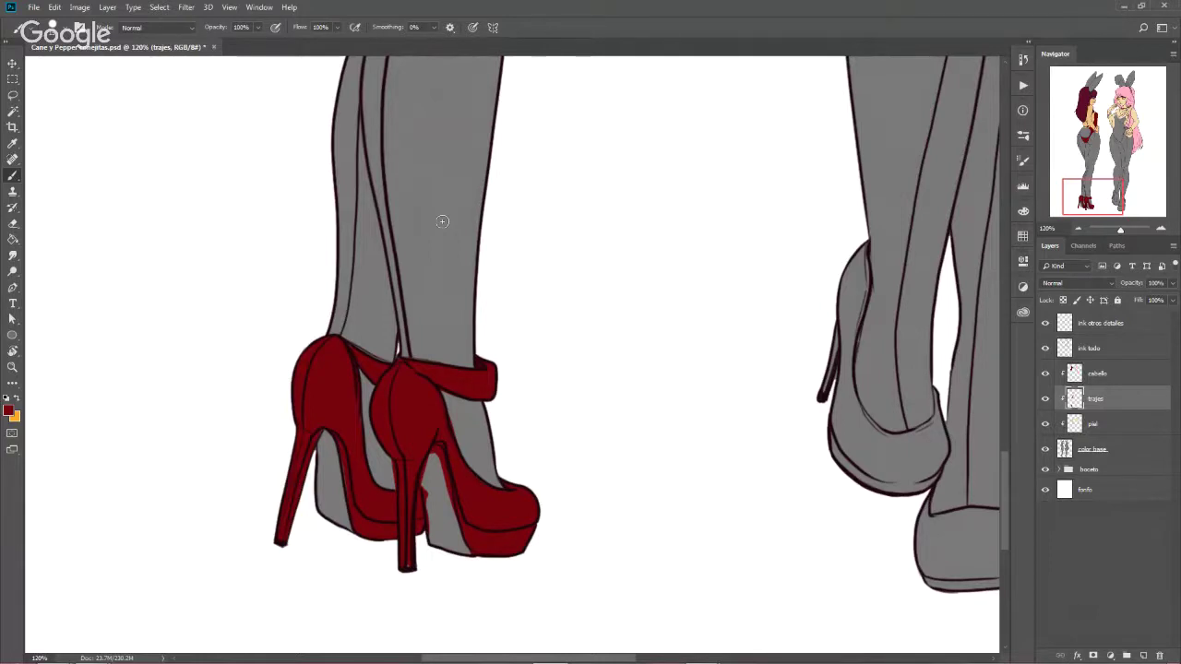
pyautogui.moveTo(735, 124)
pyautogui.mouseDown()
pyautogui.moveTo(496, 571)
pyautogui.moveTo(499, 592)
pyautogui.mouseUp()
pyautogui.moveTo(501, 166); pyautogui.dragTo(450, 472)
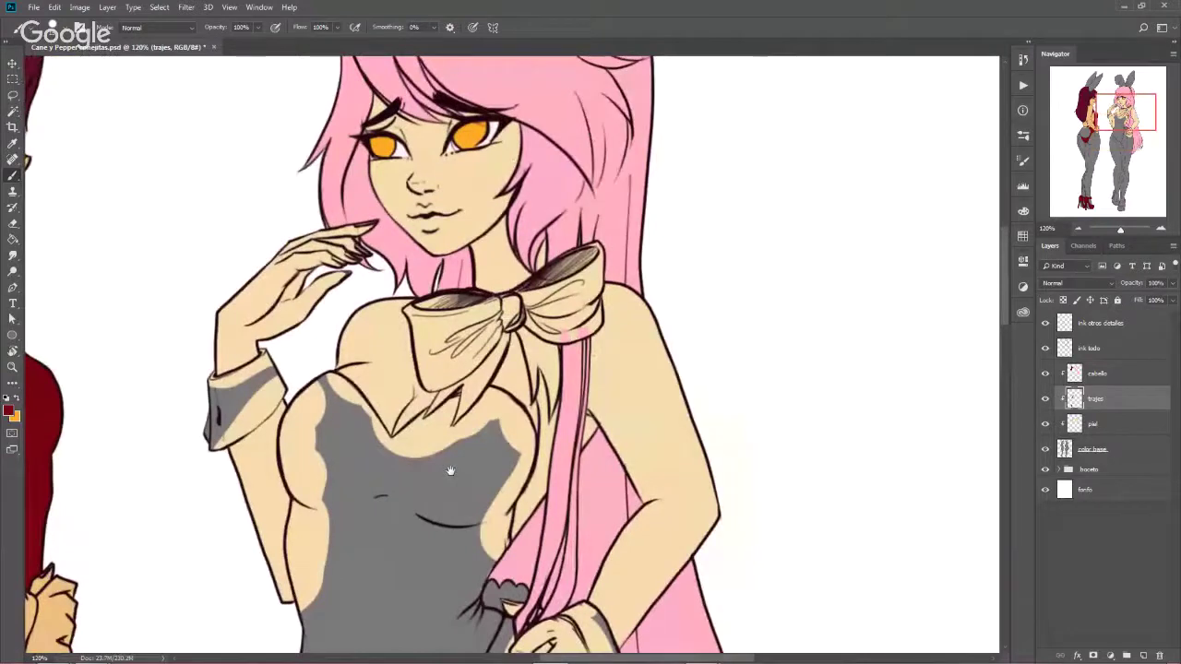
pyautogui.moveTo(450, 471)
pyautogui.mouseDown()
pyautogui.moveTo(474, 487)
pyautogui.moveTo(488, 277)
pyautogui.mouseUp()
pyautogui.moveTo(498, 499)
pyautogui.mouseDown()
pyautogui.moveTo(522, 487)
pyautogui.moveTo(554, 210)
pyautogui.moveTo(588, 121)
pyautogui.mouseUp()
pyautogui.moveTo(591, 303)
pyautogui.mouseDown()
pyautogui.moveTo(609, 110)
pyautogui.moveTo(466, 563)
pyautogui.mouseUp()
pyautogui.moveTo(378, 157); pyautogui.dragTo(360, 409)
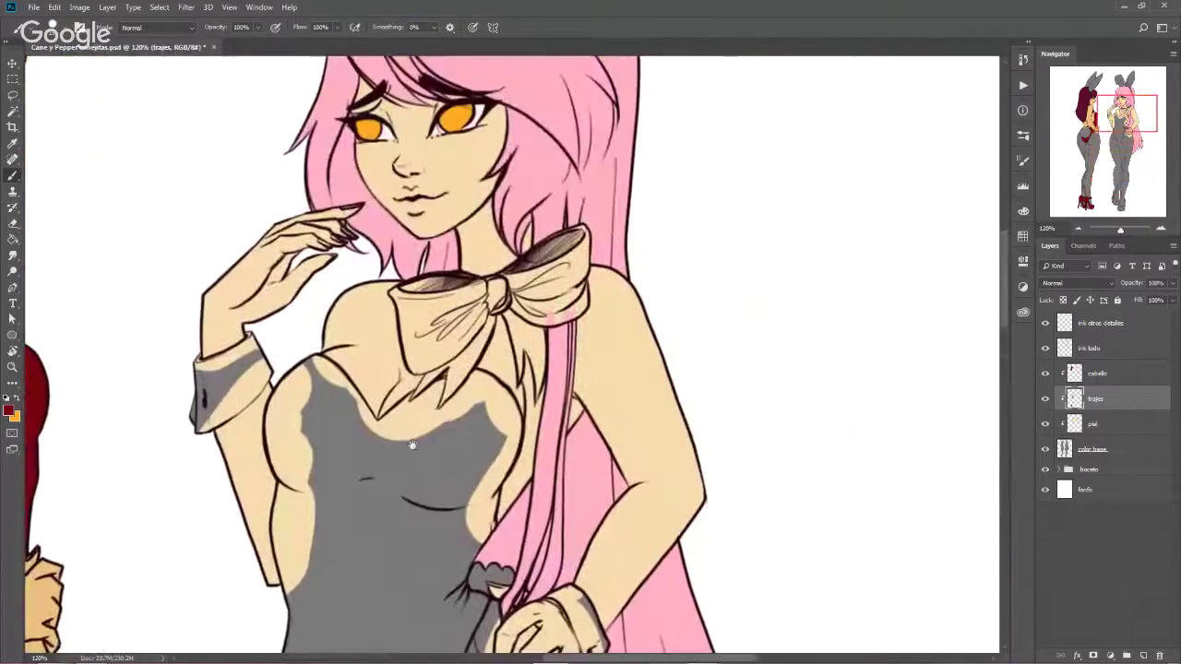
pyautogui.moveTo(349, 488)
pyautogui.mouseDown()
pyautogui.moveTo(427, 461)
pyautogui.moveTo(525, 331)
pyautogui.mouseUp()
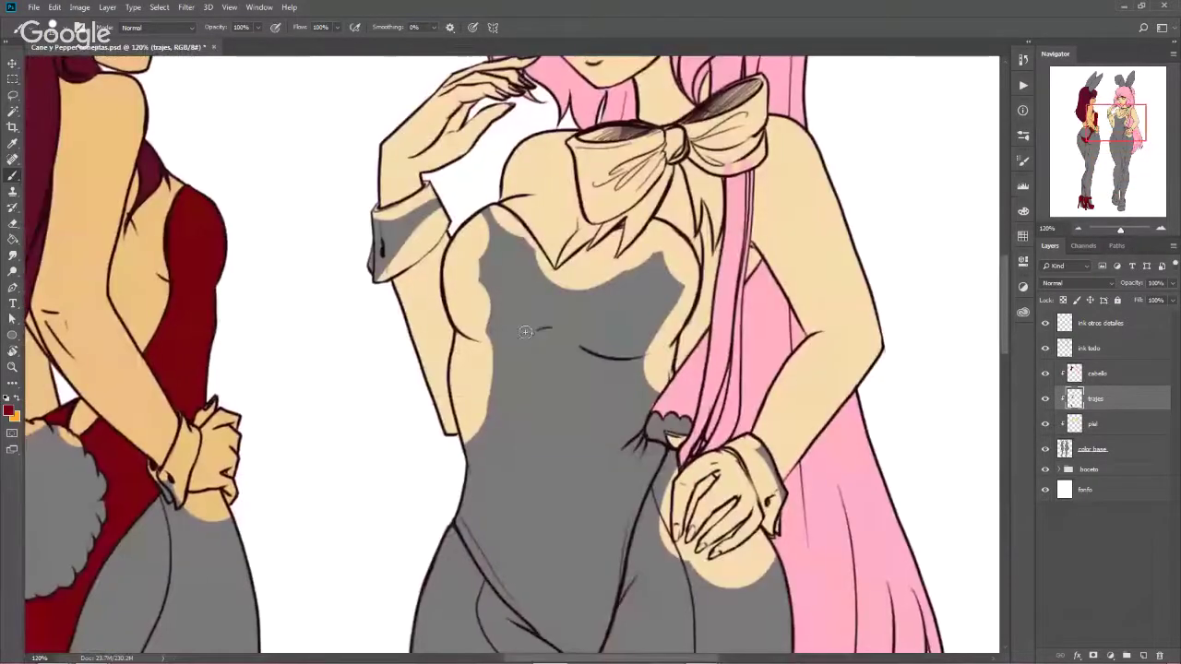
pyautogui.scroll(-3, 524, 332)
pyautogui.scroll(-2, 530, 335)
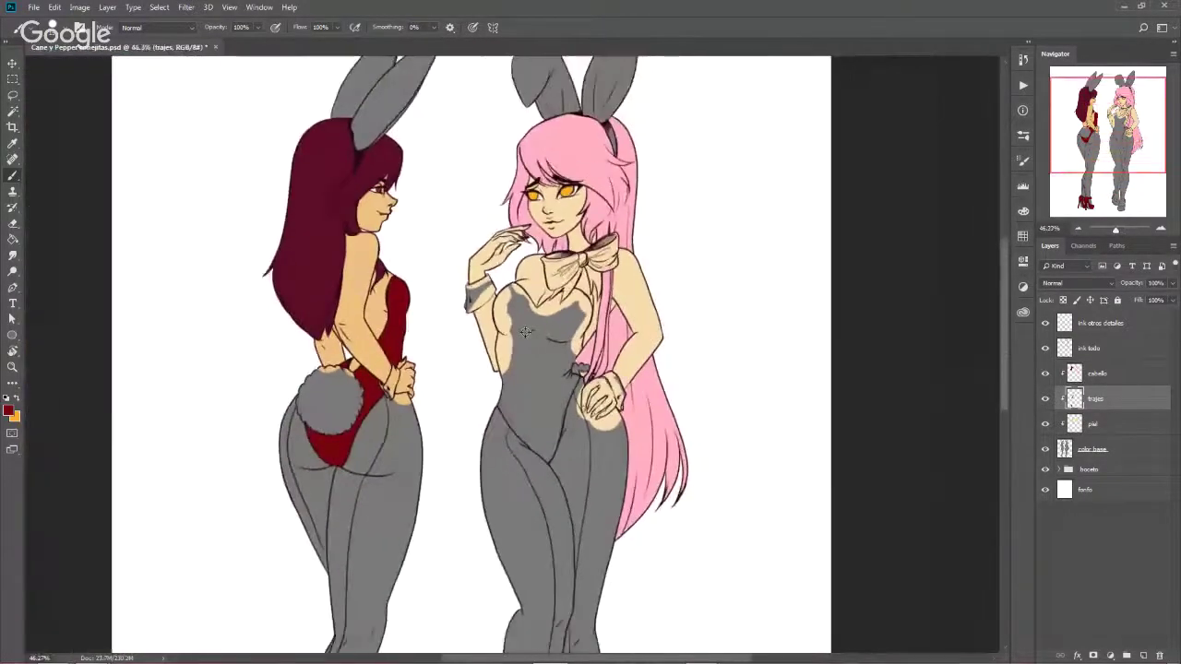
pyautogui.scroll(-1, 535, 337)
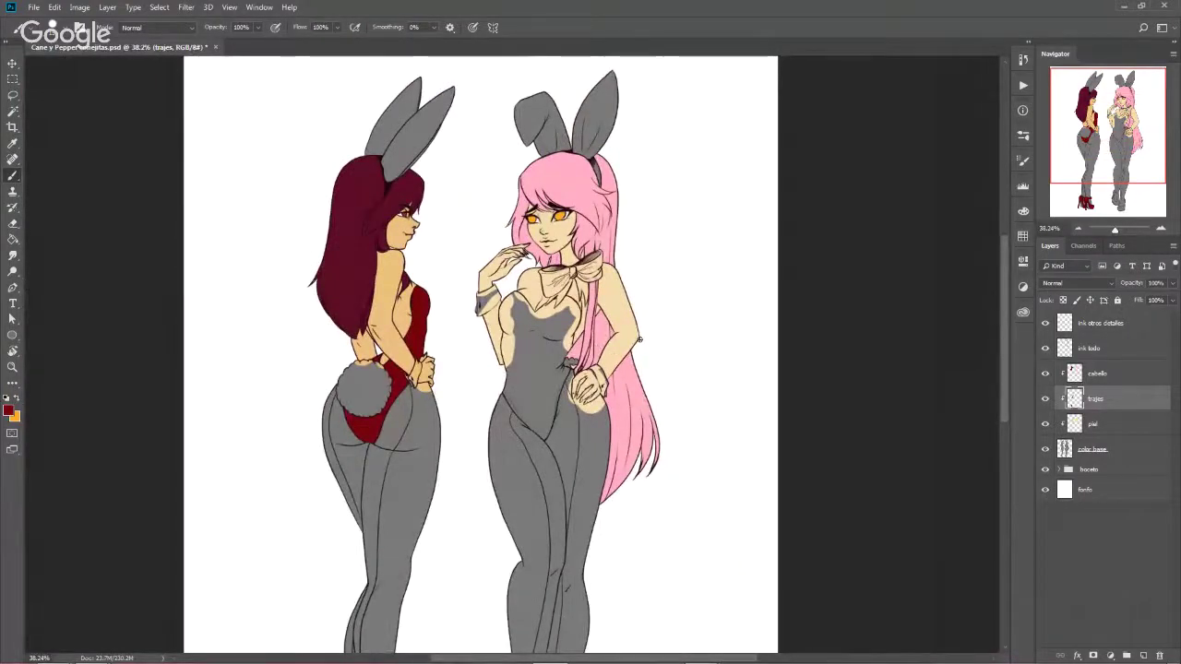
pyautogui.scroll(1, 420, 437)
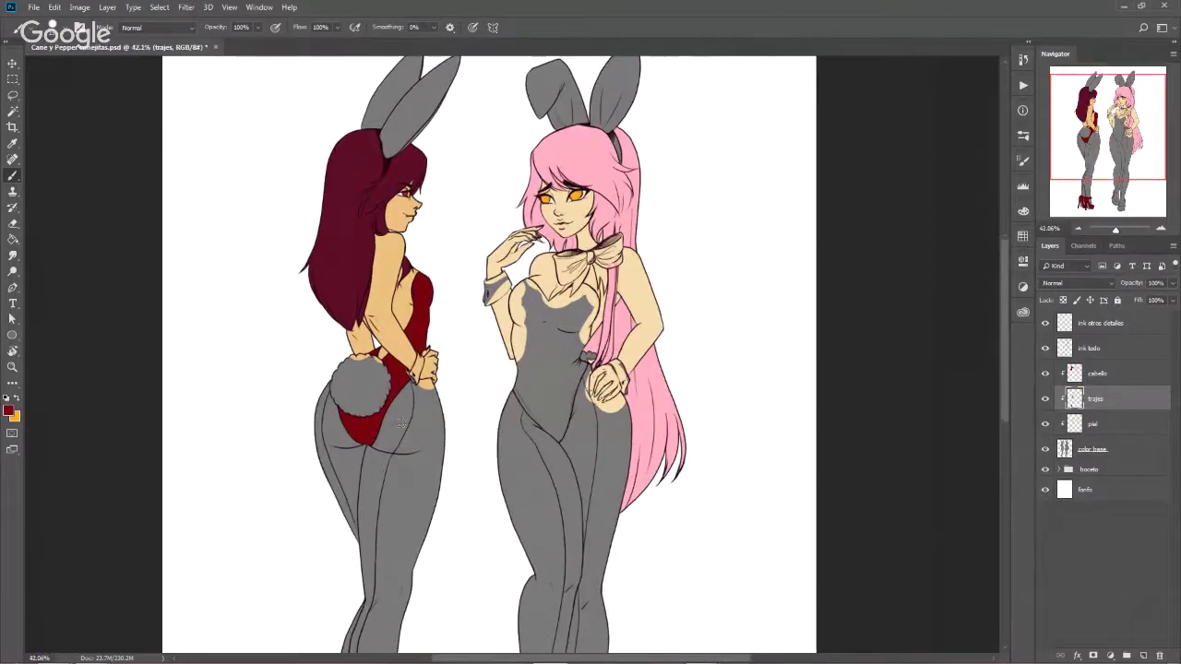
pyautogui.scroll(1, 414, 432)
pyautogui.scroll(1, 406, 426)
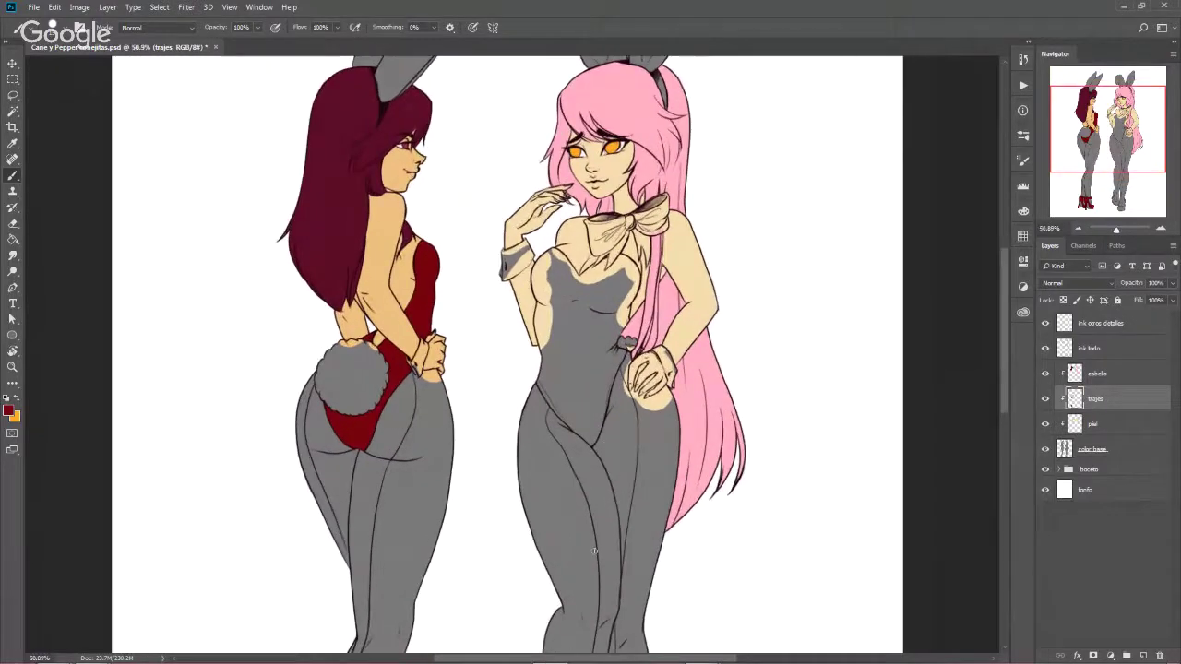
pyautogui.moveTo(414, 488); pyautogui.dragTo(447, 192)
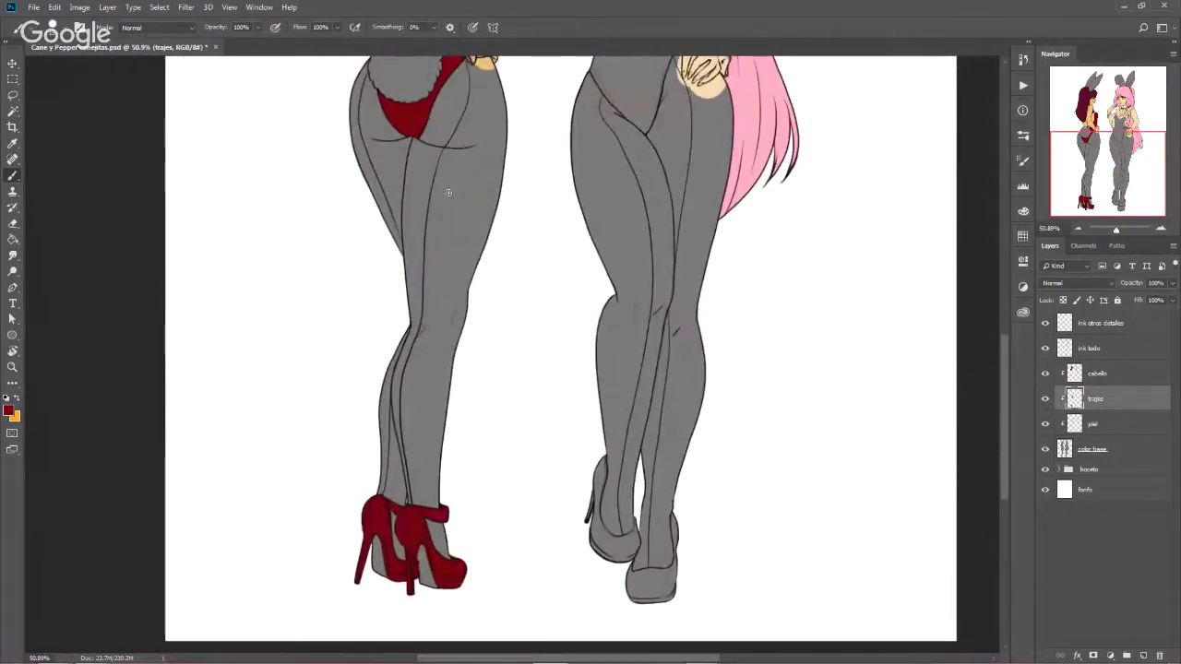
pyautogui.scroll(-2, 526, 378)
pyautogui.moveTo(523, 370); pyautogui.dragTo(508, 571)
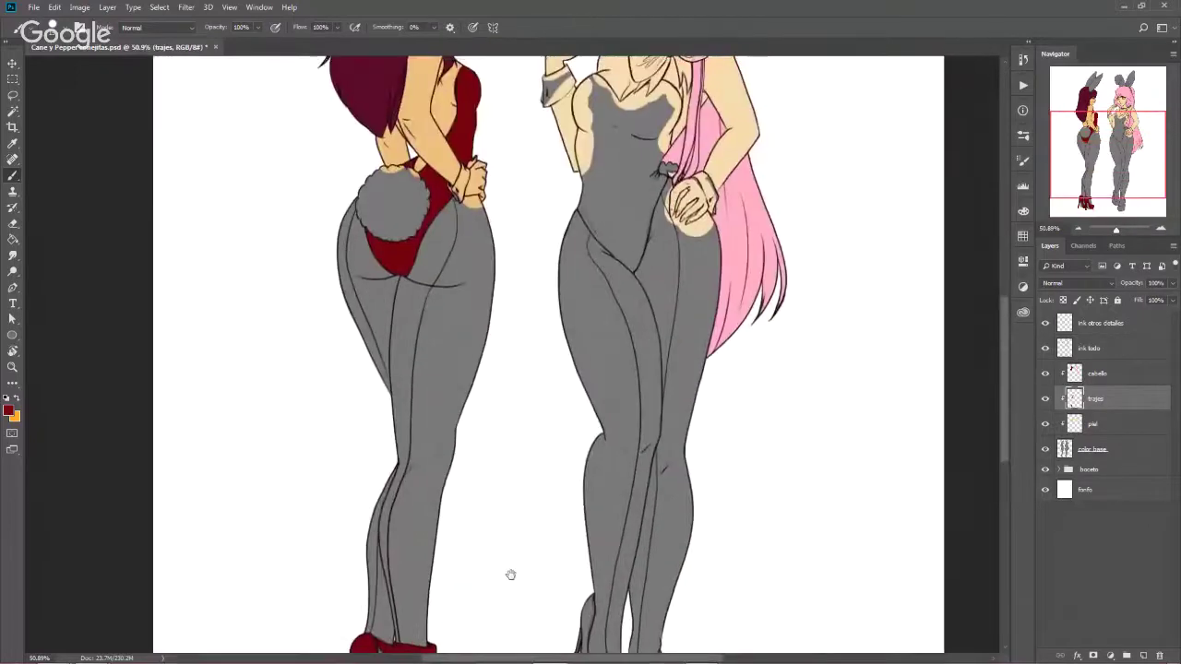
pyautogui.moveTo(496, 319); pyautogui.dragTo(483, 545)
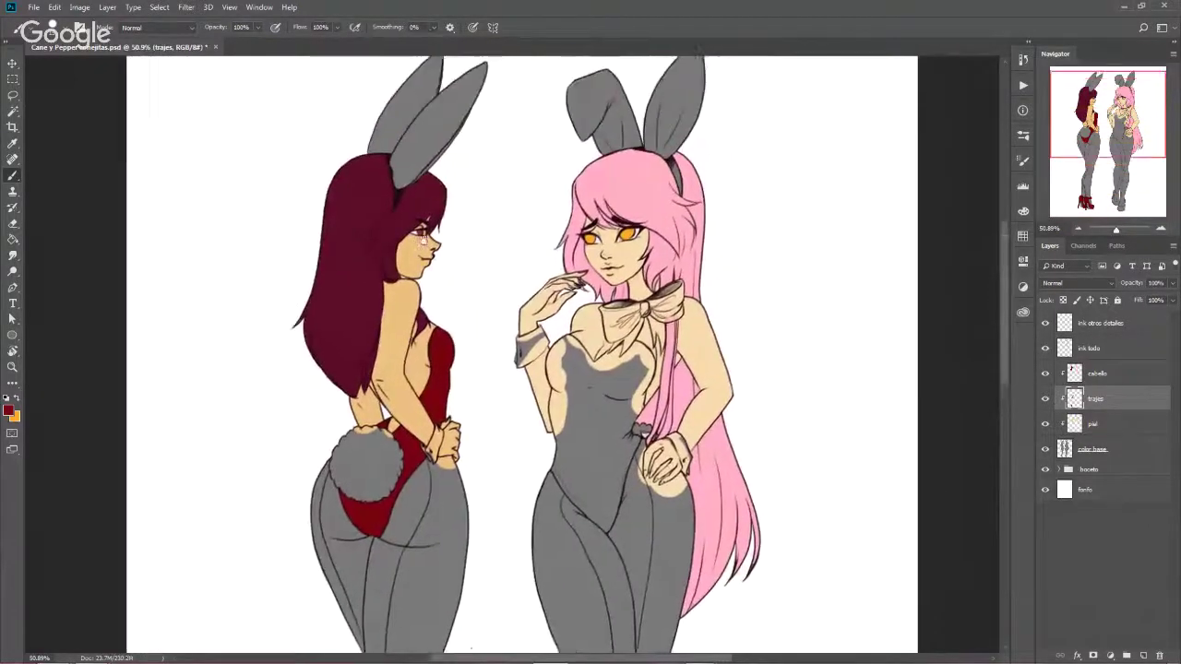
pyautogui.moveTo(420, 130); pyautogui.dragTo(387, 335)
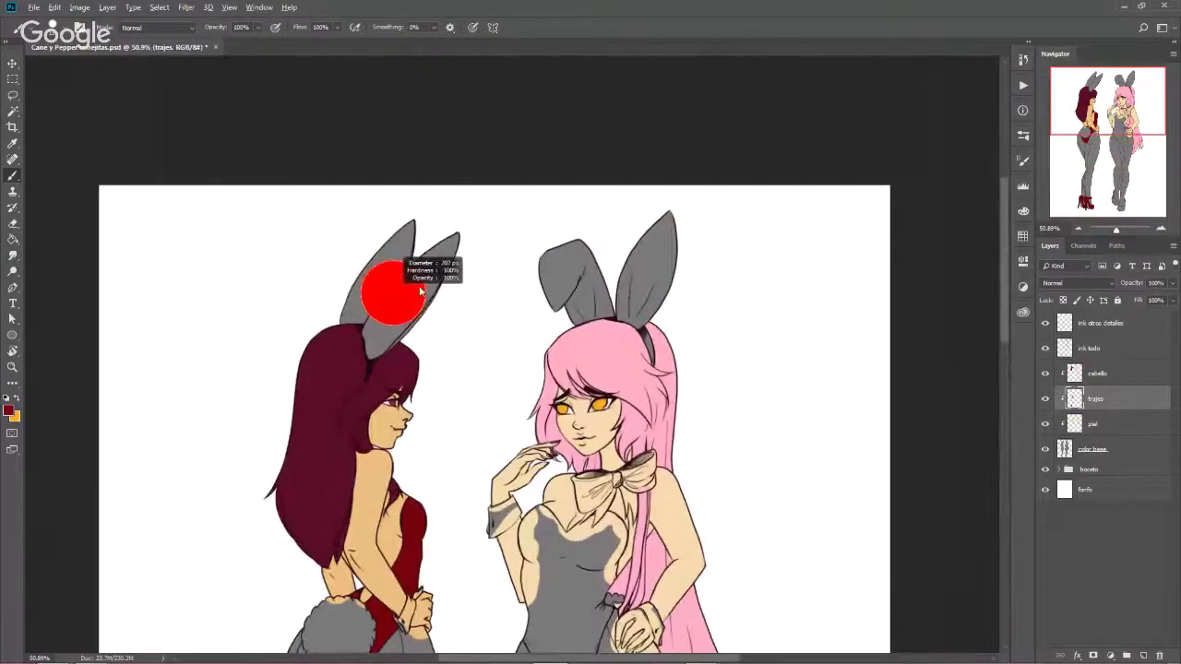
# Paint the left girl's bunny ears dark red, using a smaller brush under the ear
pyautogui.moveTo(450, 242); pyautogui.dragTo(441, 256)
pyautogui.moveTo(403, 221)
pyautogui.mouseDown()
pyautogui.moveTo(390, 298)
pyautogui.moveTo(353, 304)
pyautogui.moveTo(375, 296)
pyautogui.mouseUp()
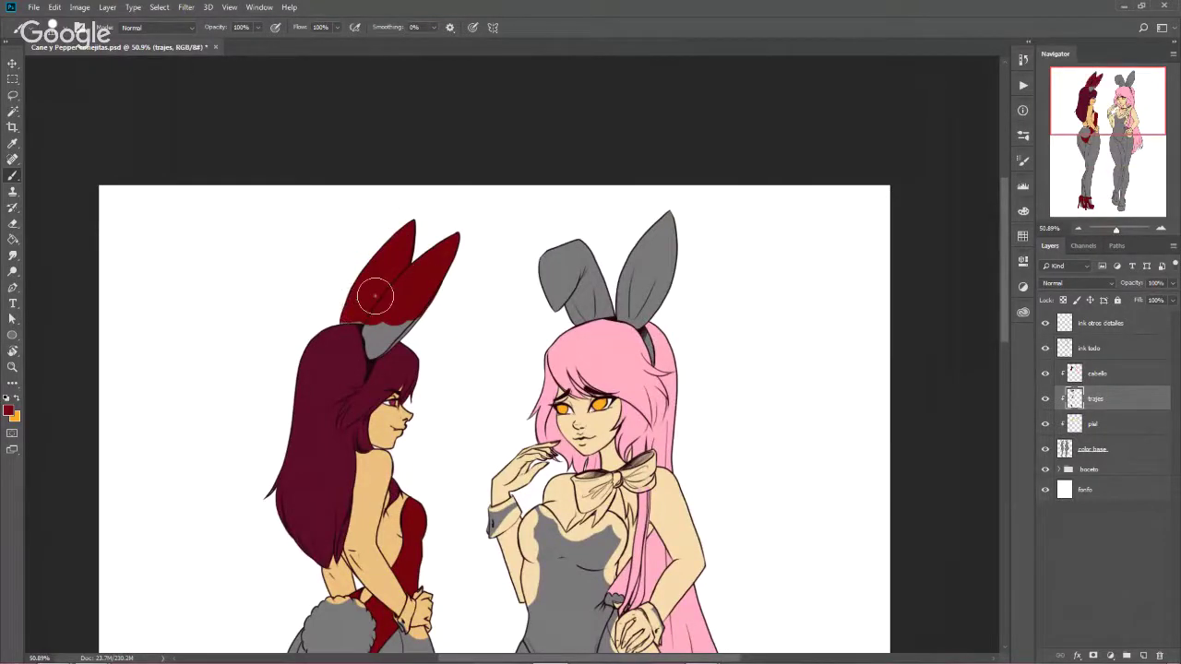
pyautogui.scroll(2, 371, 319)
pyautogui.scroll(2, 371, 314)
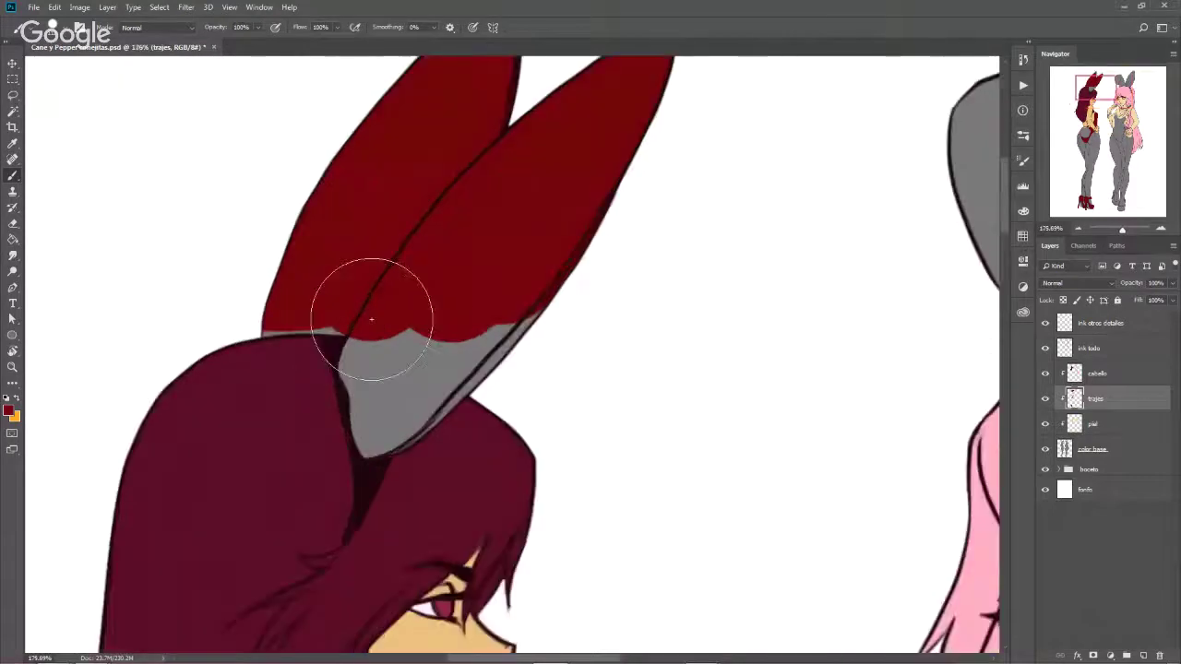
pyautogui.keyDown('alt'); pyautogui.rightClick(465, 273); pyautogui.keyUp('alt')
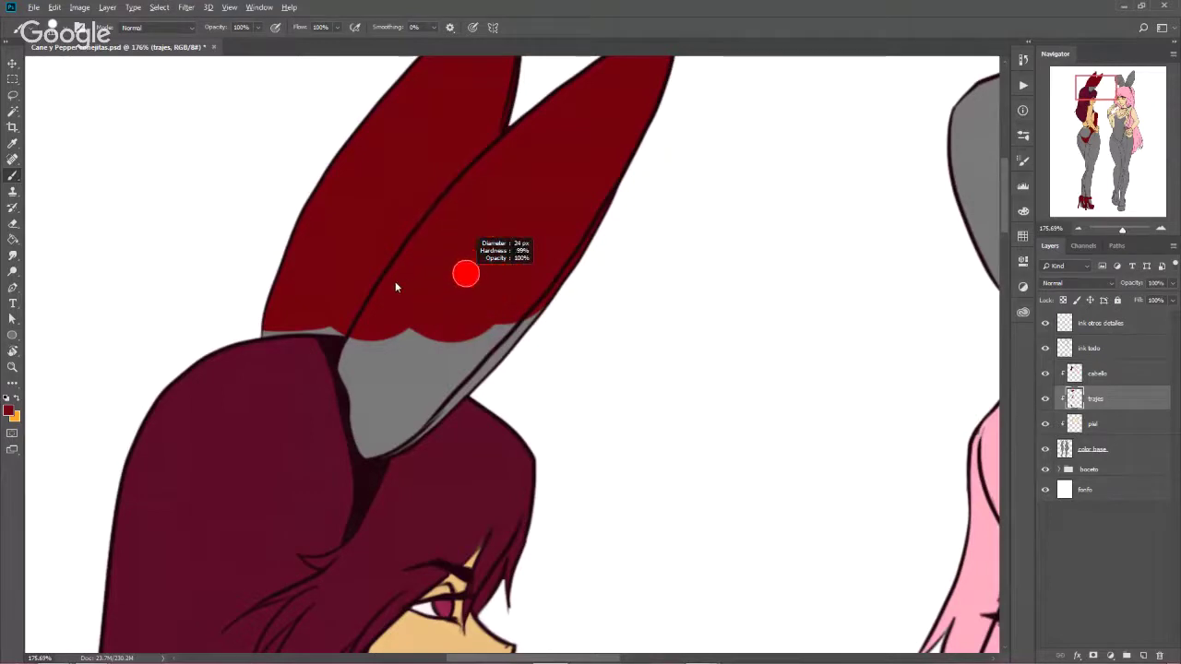
pyautogui.moveTo(464, 275); pyautogui.dragTo(375, 266)
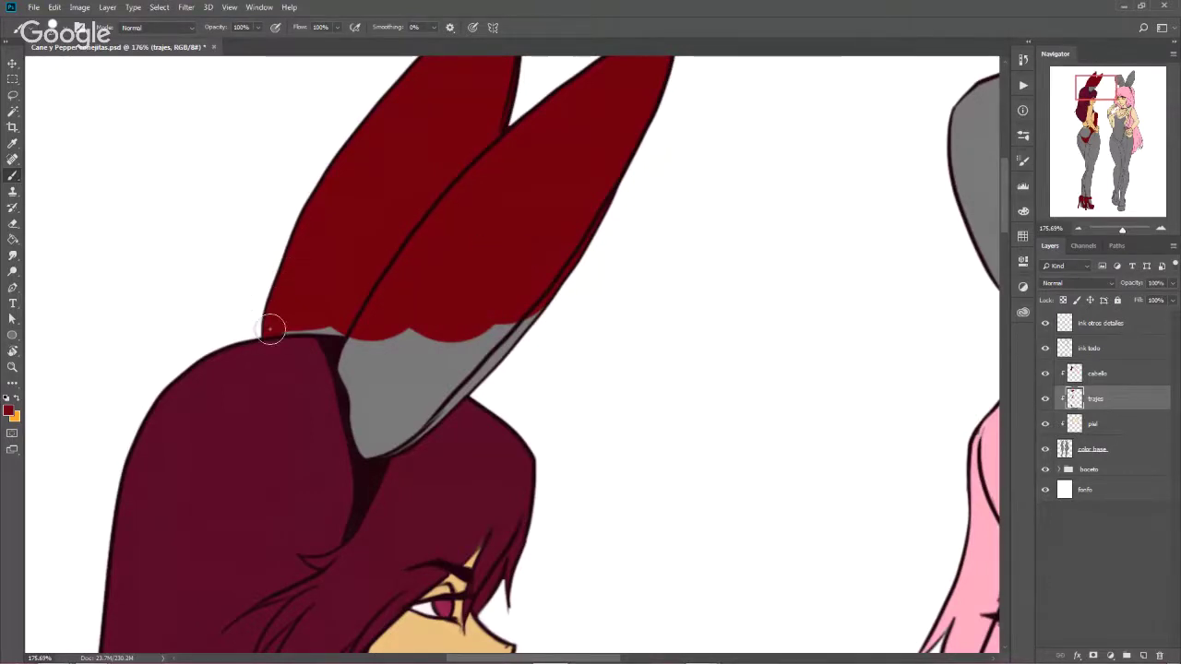
pyautogui.moveTo(272, 329)
pyautogui.mouseDown()
pyautogui.moveTo(376, 342)
pyautogui.moveTo(350, 361)
pyautogui.moveTo(366, 447)
pyautogui.moveTo(371, 385)
pyautogui.moveTo(401, 384)
pyautogui.moveTo(409, 365)
pyautogui.mouseUp()
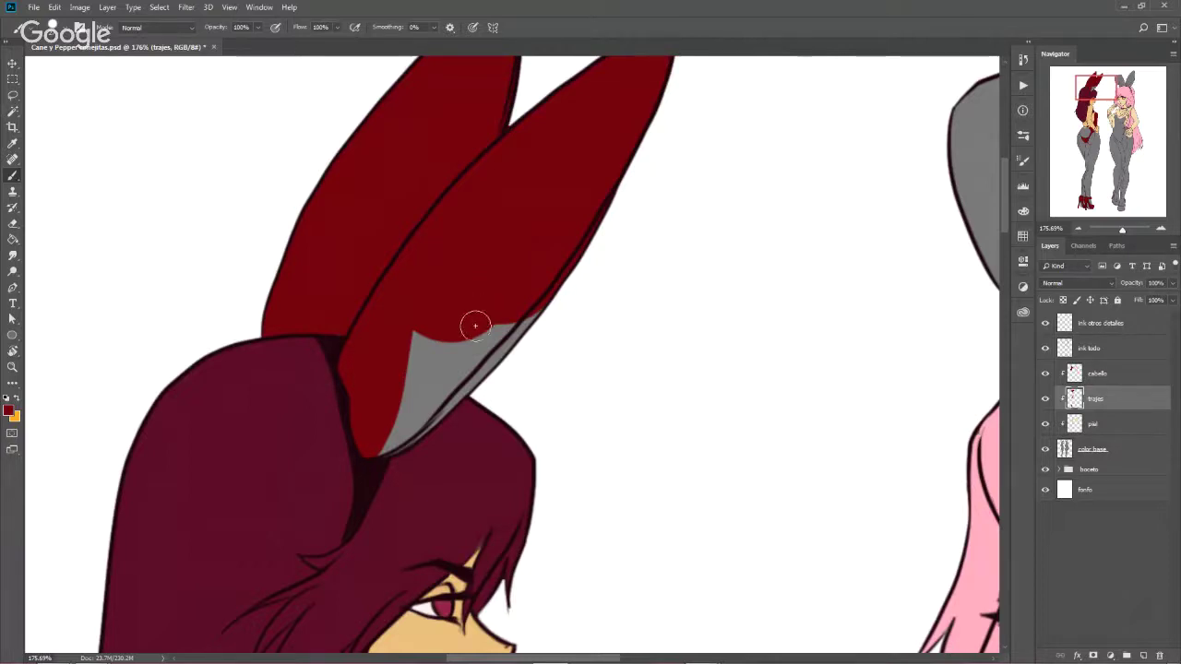
# Try red over the grey ear tip, undo it, and review both figures
pyautogui.keyDown('alt'); pyautogui.rightClick(458, 350); pyautogui.keyUp('alt')
pyautogui.moveTo(389, 437)
pyautogui.mouseDown()
pyautogui.moveTo(533, 303)
pyautogui.moveTo(465, 374)
pyautogui.moveTo(474, 345)
pyautogui.moveTo(427, 332)
pyautogui.moveTo(446, 348)
pyautogui.mouseUp()
pyautogui.hotkey('ctrl', 'z')
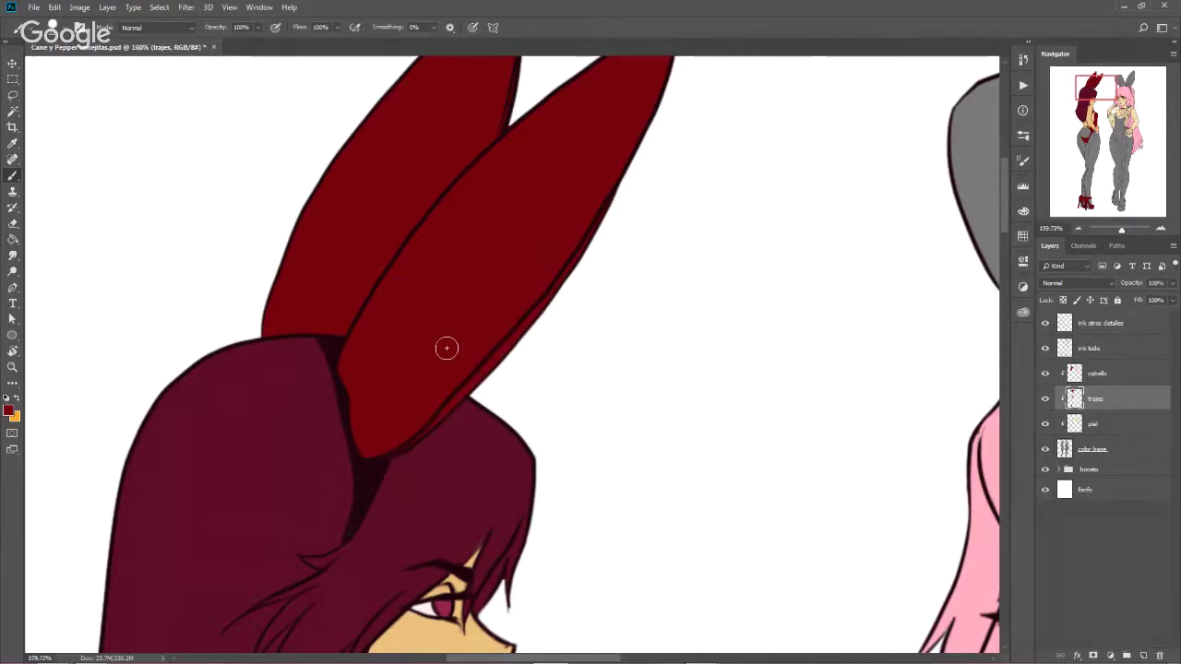
pyautogui.scroll(-2, 446, 348)
pyautogui.scroll(-3, 446, 348)
pyautogui.scroll(-1, 446, 348)
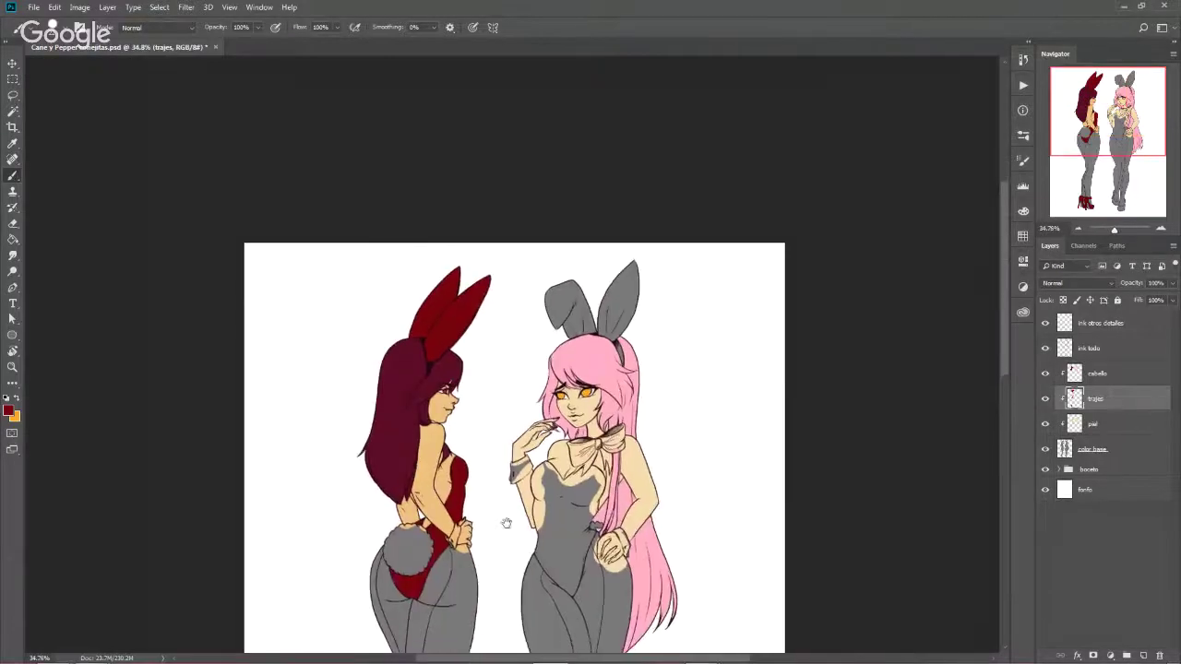
pyautogui.moveTo(506, 523)
pyautogui.mouseDown()
pyautogui.moveTo(506, 266)
pyautogui.moveTo(448, 424)
pyautogui.mouseUp()
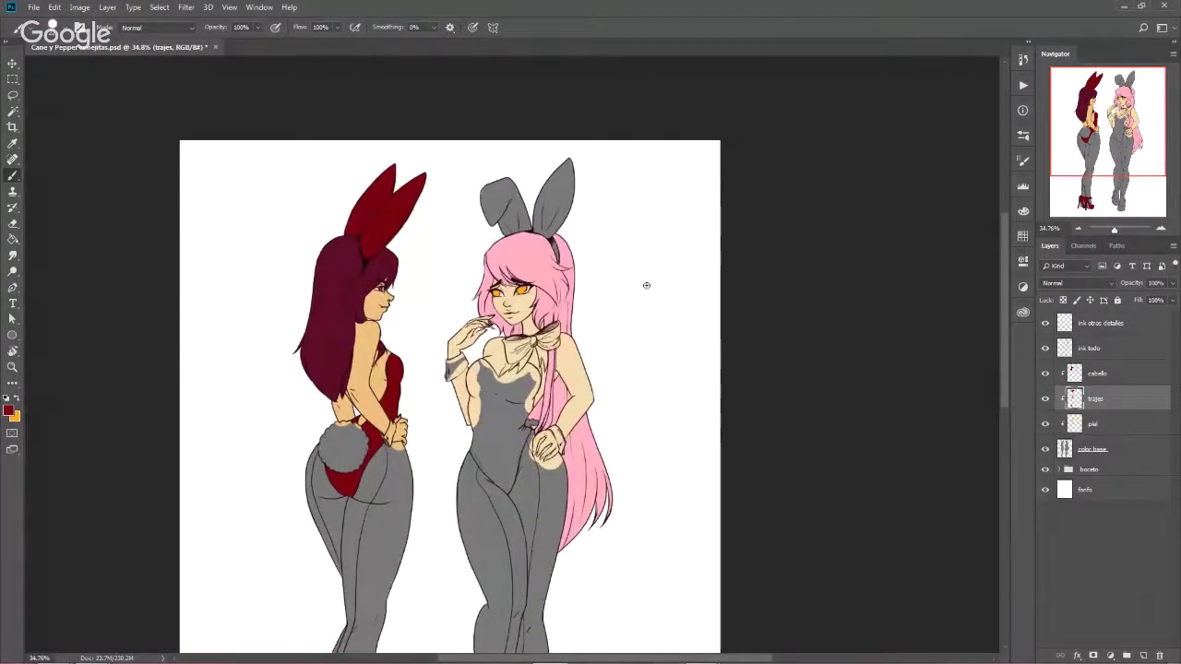
pyautogui.scroll(1, 588, 456)
pyautogui.scroll(1, 552, 429)
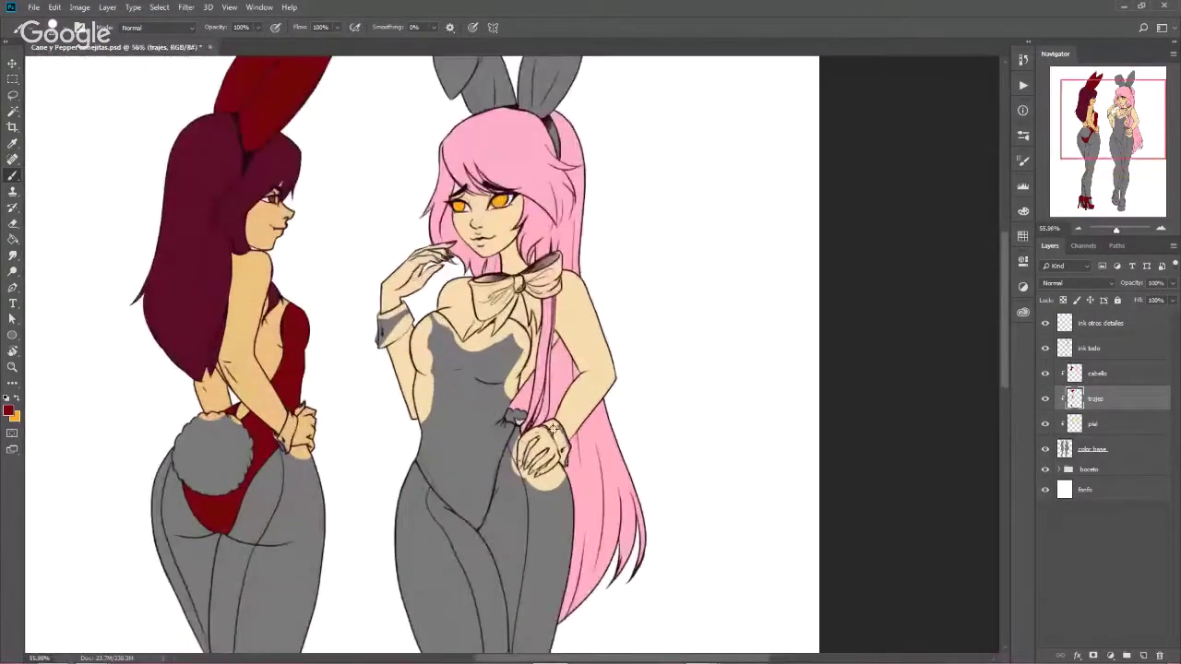
# Start picking light pink fcc5e8 as the foreground colour
pyautogui.press('i')
pyautogui.click(9, 411)
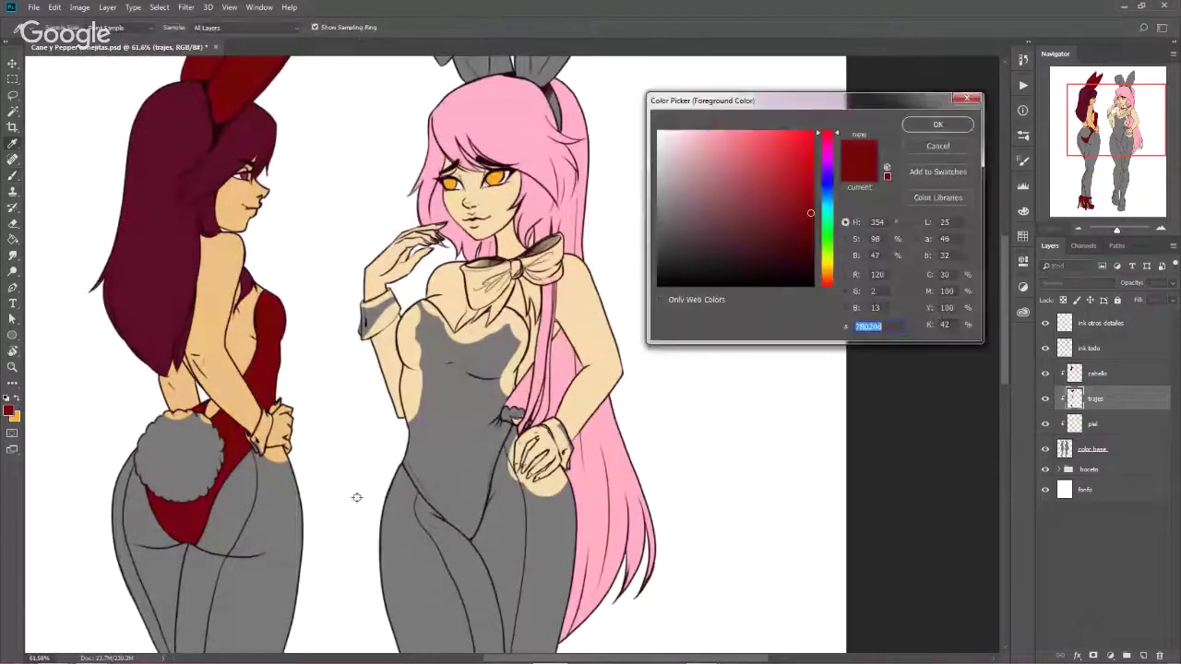
pyautogui.click(827, 148)
# Set the foreground colour to lilac e0bbd8
pyautogui.click(688, 131)
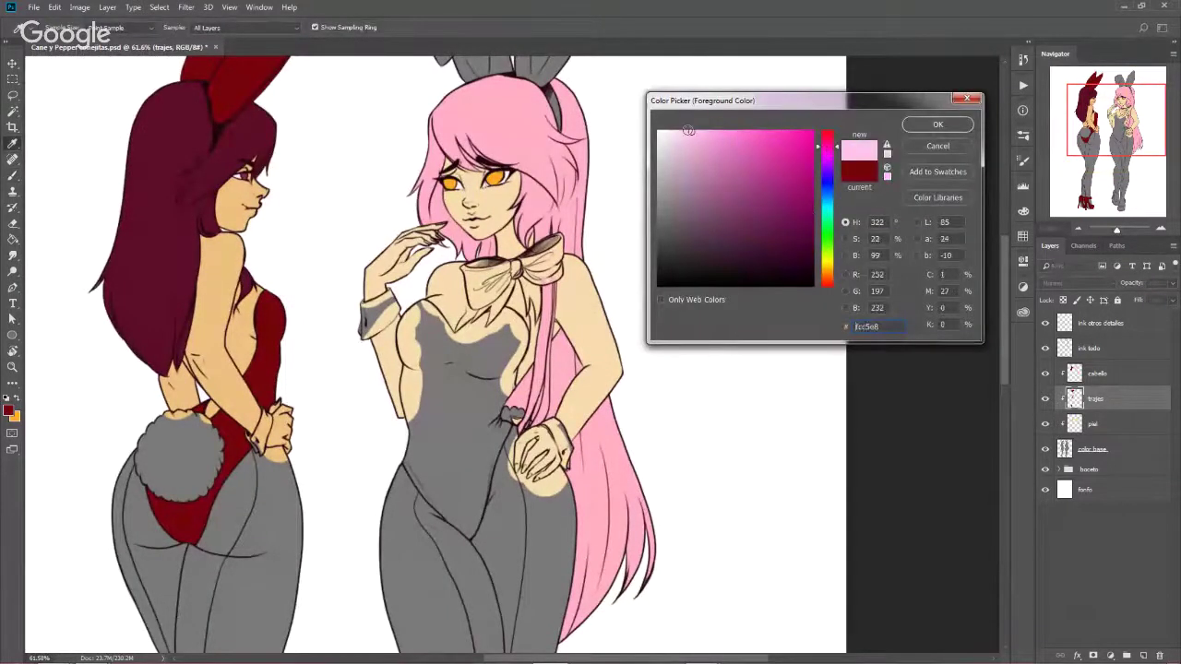
pyautogui.moveTo(689, 133); pyautogui.dragTo(691, 136)
pyautogui.click(687, 145)
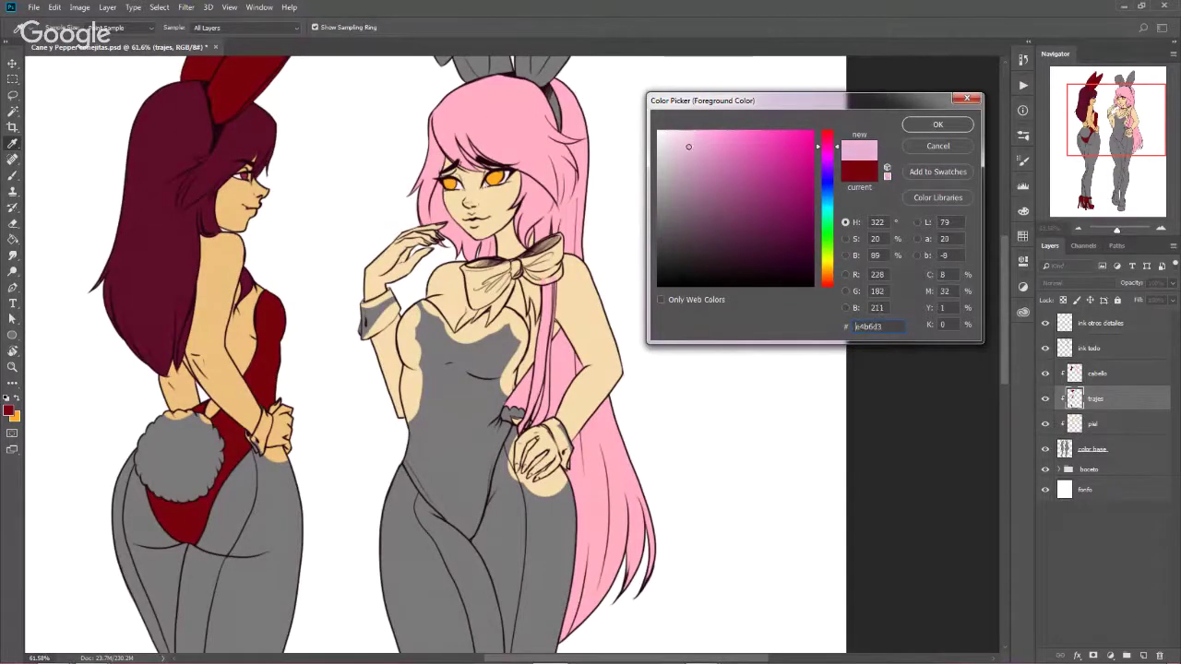
pyautogui.moveTo(685, 145); pyautogui.dragTo(682, 147)
pyautogui.moveTo(841, 159); pyautogui.dragTo(839, 149)
pyautogui.click(684, 147)
pyautogui.click(681, 147)
pyautogui.click(682, 149)
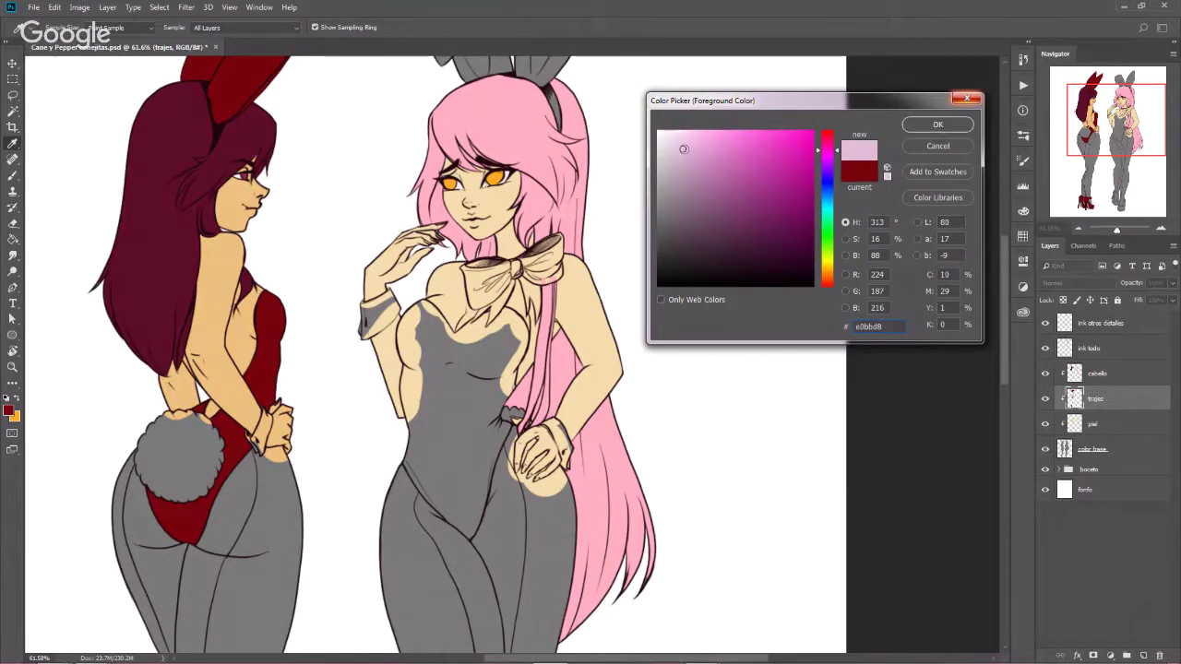
pyautogui.click(937, 124)
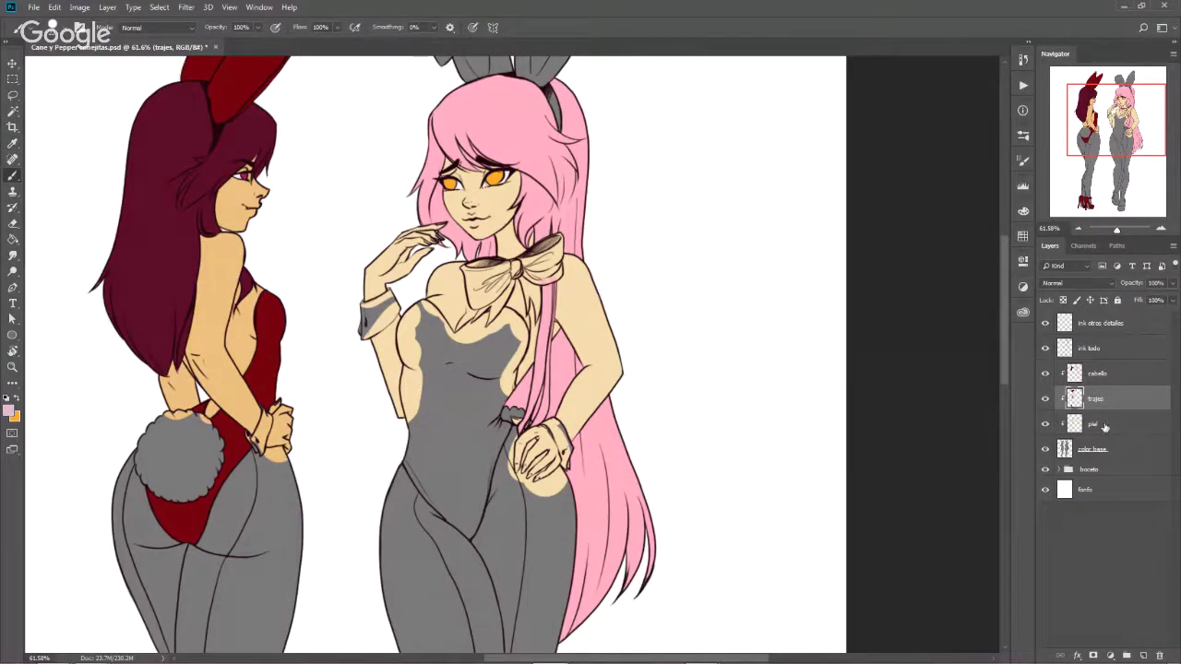
# Create a new clipped Layer 3 above the piel layer
pyautogui.click(1104, 425)
pyautogui.hotkey('ctrl', 'shift', 'n')
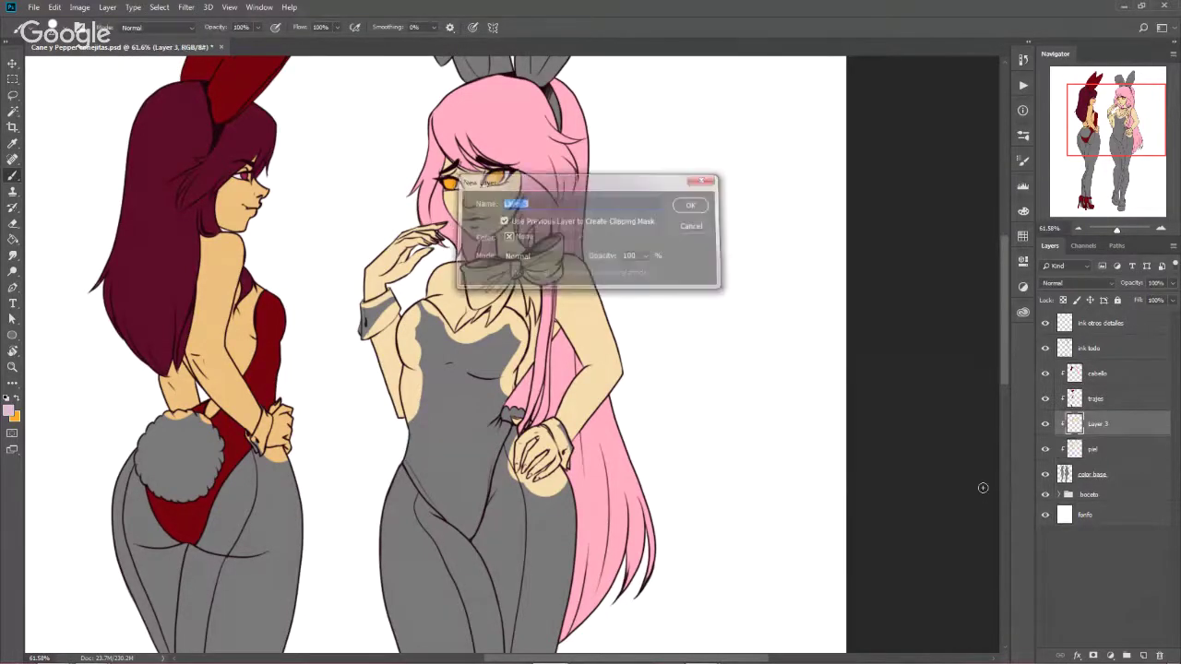
pyautogui.press('Return')
# Paint lilac over the pink-haired girl's hips, thighs and calves
pyautogui.moveTo(453, 541); pyautogui.dragTo(440, 312)
pyautogui.moveTo(397, 266); pyautogui.dragTo(461, 318)
pyautogui.moveTo(406, 286); pyautogui.dragTo(470, 358)
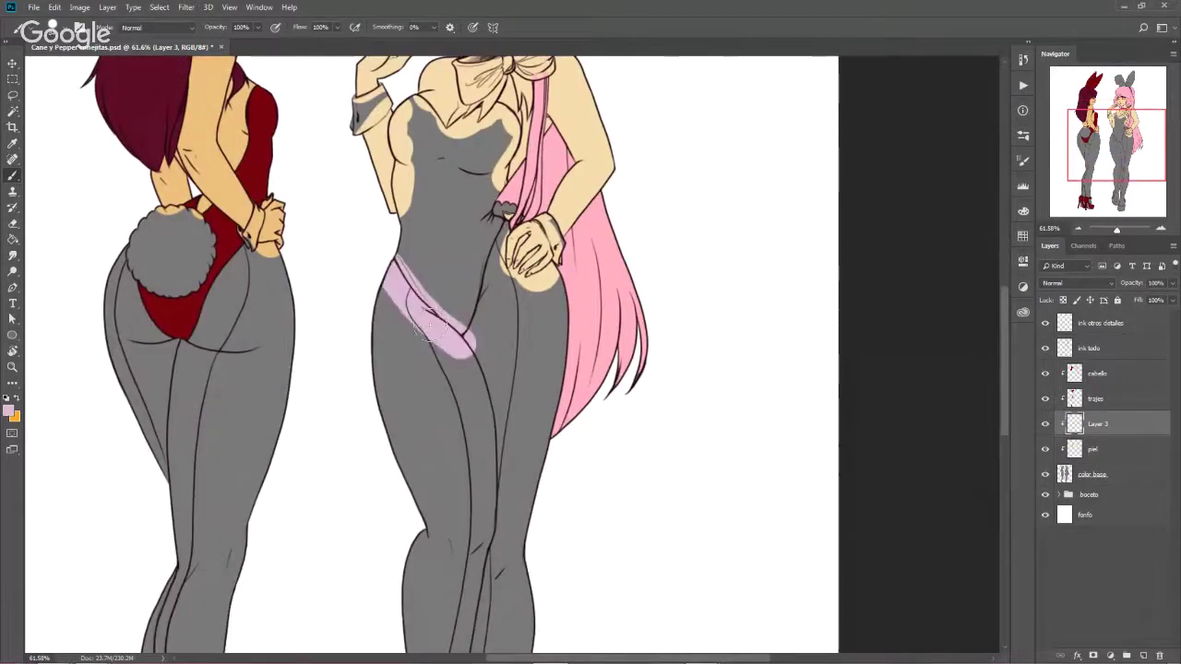
pyautogui.moveTo(392, 304); pyautogui.dragTo(443, 535)
pyautogui.moveTo(424, 351); pyautogui.dragTo(461, 525)
pyautogui.moveTo(461, 318); pyautogui.dragTo(498, 544)
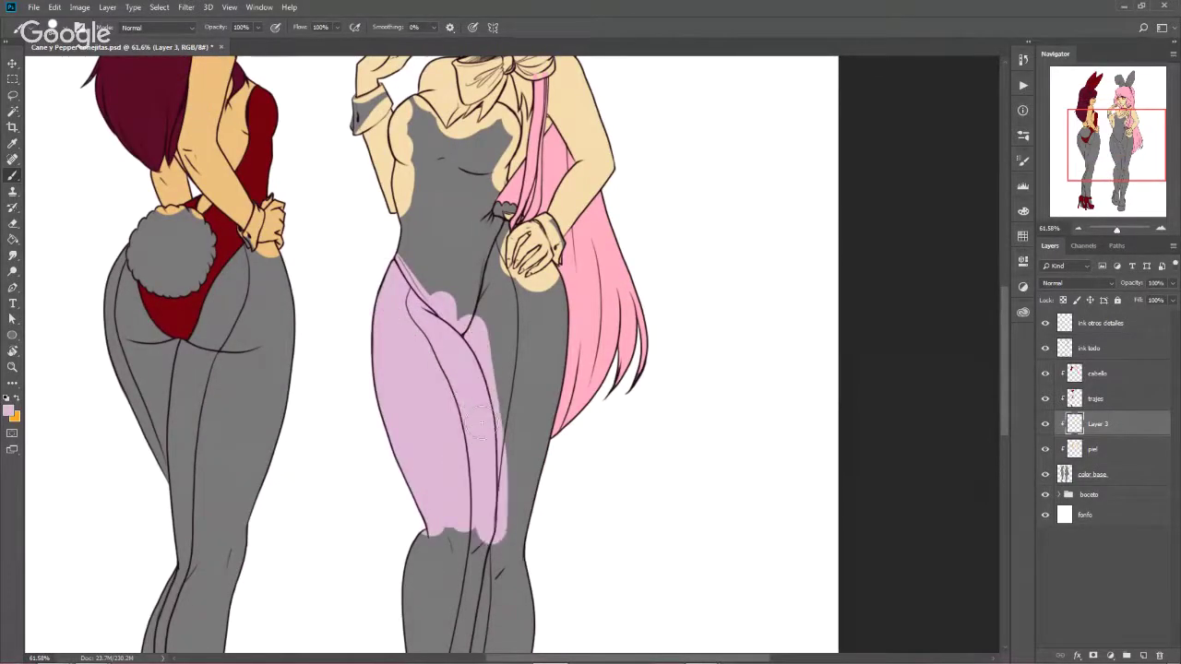
pyautogui.moveTo(503, 415)
pyautogui.mouseDown()
pyautogui.moveTo(439, 586)
pyautogui.moveTo(413, 604)
pyautogui.mouseUp()
pyautogui.moveTo(411, 562)
pyautogui.mouseDown()
pyautogui.moveTo(475, 512)
pyautogui.moveTo(481, 350)
pyautogui.mouseUp()
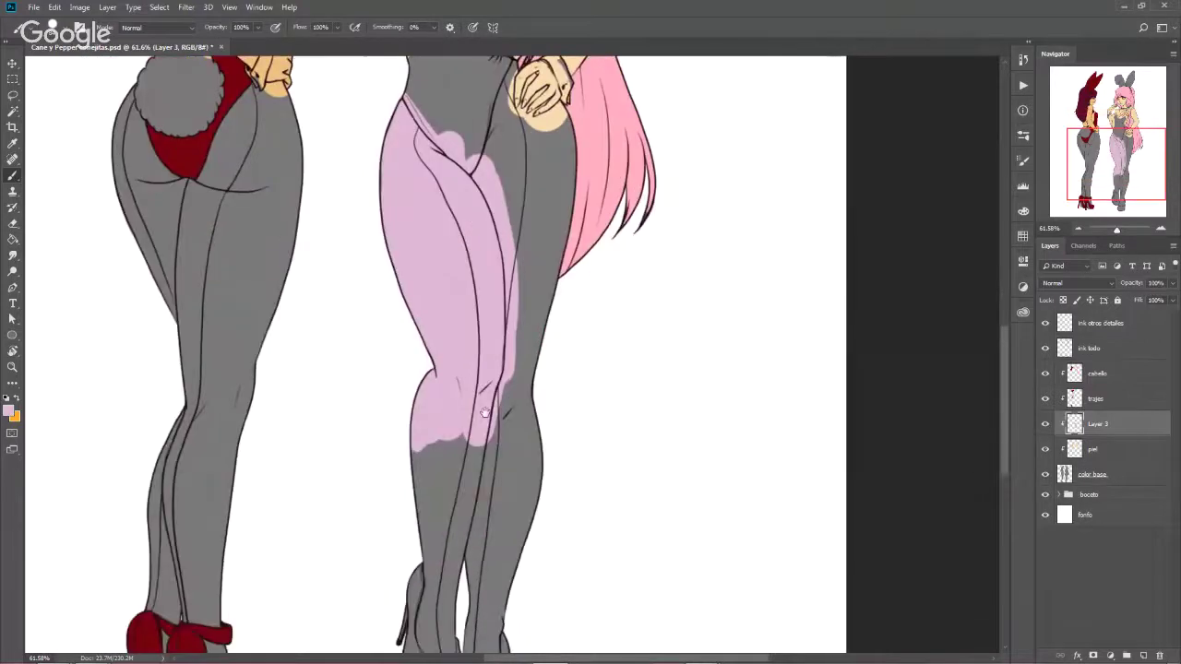
pyautogui.moveTo(466, 535)
pyautogui.mouseDown()
pyautogui.moveTo(468, 385)
pyautogui.moveTo(434, 549)
pyautogui.mouseUp()
pyautogui.moveTo(420, 452); pyautogui.dragTo(429, 544)
pyautogui.moveTo(503, 360); pyautogui.dragTo(516, 516)
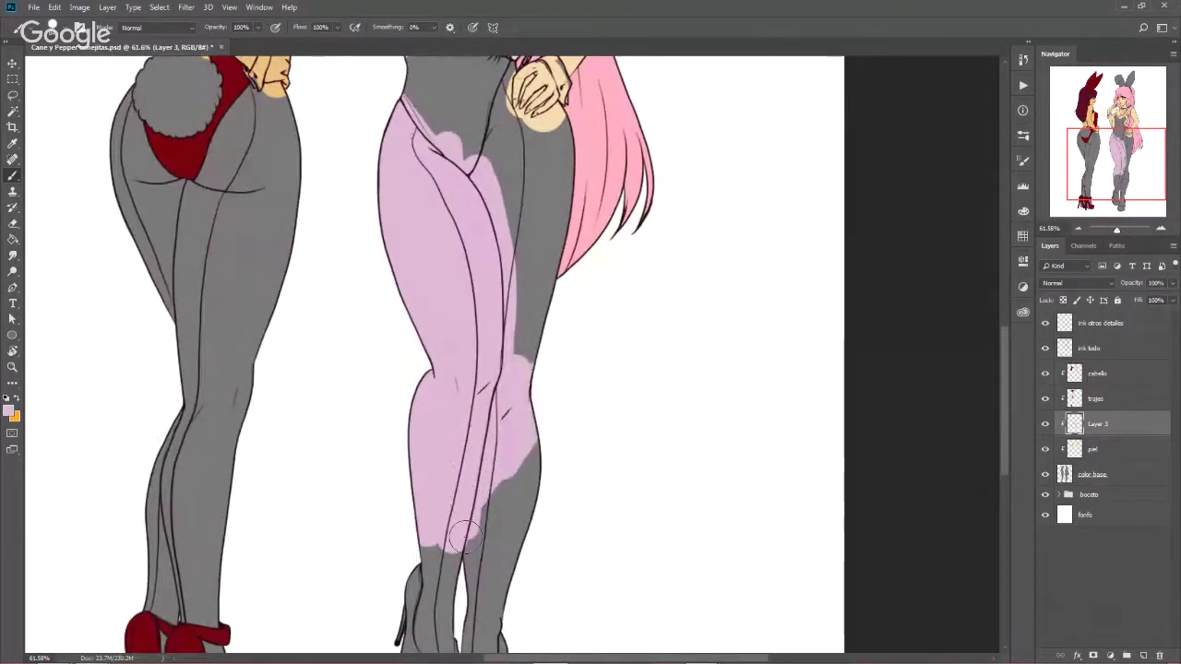
pyautogui.moveTo(461, 442)
pyautogui.mouseDown()
pyautogui.moveTo(519, 522)
pyautogui.moveTo(501, 506)
pyautogui.mouseUp()
# Cover the grey strip between her legs and extend lilac down both legs to the ankles
pyautogui.moveTo(517, 387); pyautogui.dragTo(522, 240)
pyautogui.moveTo(517, 359)
pyautogui.mouseDown()
pyautogui.moveTo(535, 203)
pyautogui.moveTo(507, 372)
pyautogui.mouseUp()
pyautogui.scroll(-3, 507, 372)
pyautogui.scroll(-2, 480, 372)
pyautogui.moveTo(433, 378); pyautogui.dragTo(443, 417)
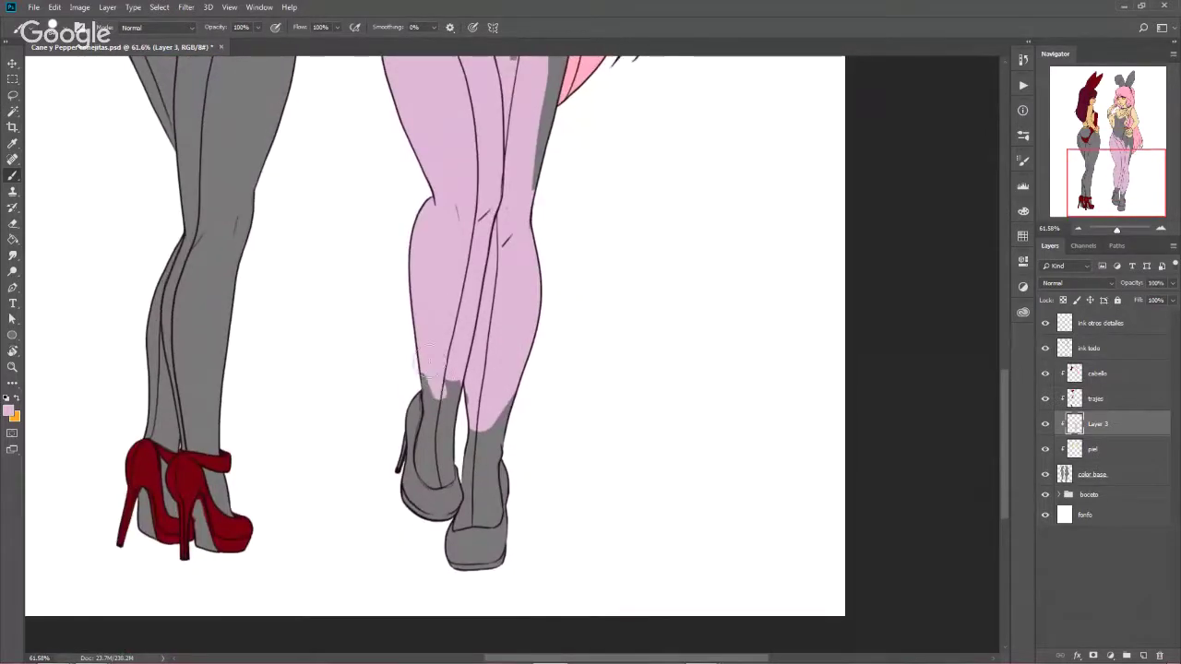
pyautogui.moveTo(441, 369)
pyautogui.mouseDown()
pyautogui.moveTo(434, 484)
pyautogui.moveTo(438, 446)
pyautogui.mouseUp()
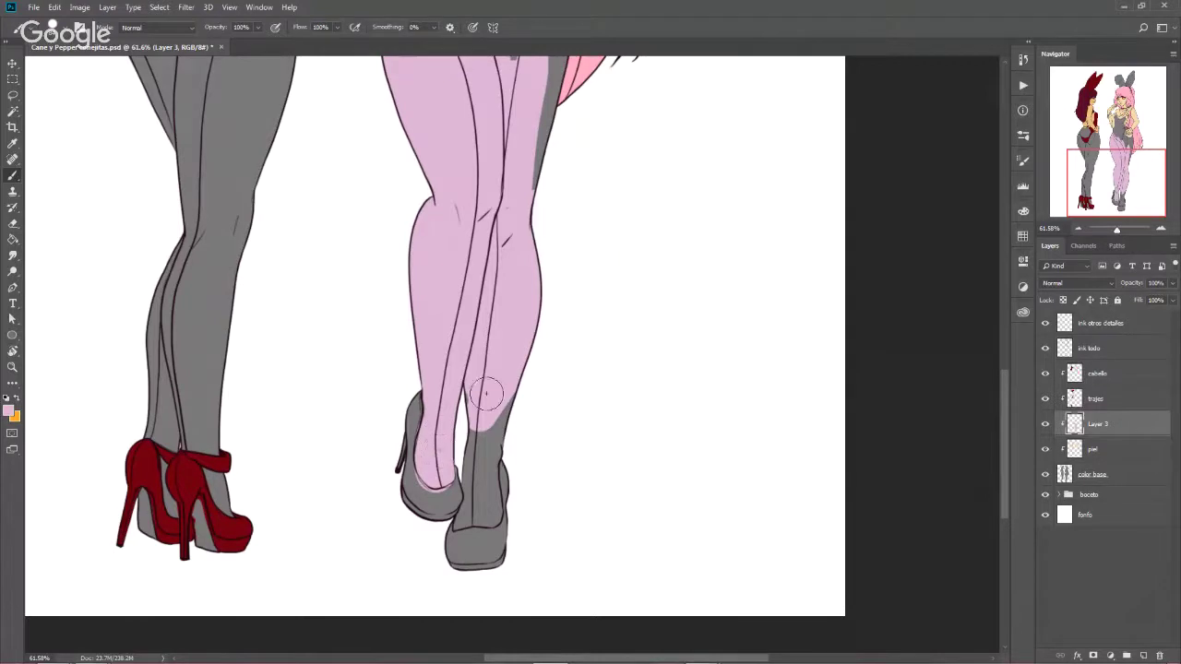
pyautogui.moveTo(486, 394)
pyautogui.mouseDown()
pyautogui.moveTo(482, 367)
pyautogui.moveTo(471, 509)
pyautogui.moveTo(489, 461)
pyautogui.mouseUp()
pyautogui.moveTo(526, 350)
pyautogui.mouseDown()
pyautogui.moveTo(523, 243)
pyautogui.moveTo(512, 517)
pyautogui.mouseUp()
pyautogui.moveTo(503, 387); pyautogui.dragTo(501, 506)
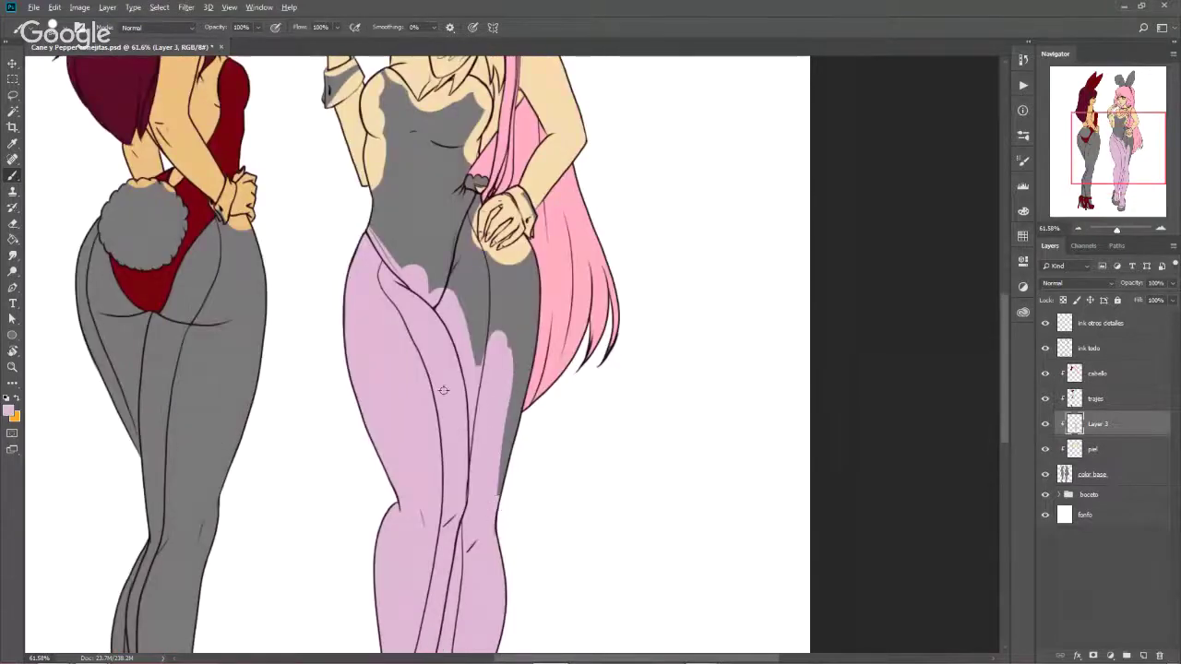
# Fill the grey gaps beside her hand and right of the leg line with lilac
pyautogui.scroll(2, 498, 222)
pyautogui.scroll(2, 499, 222)
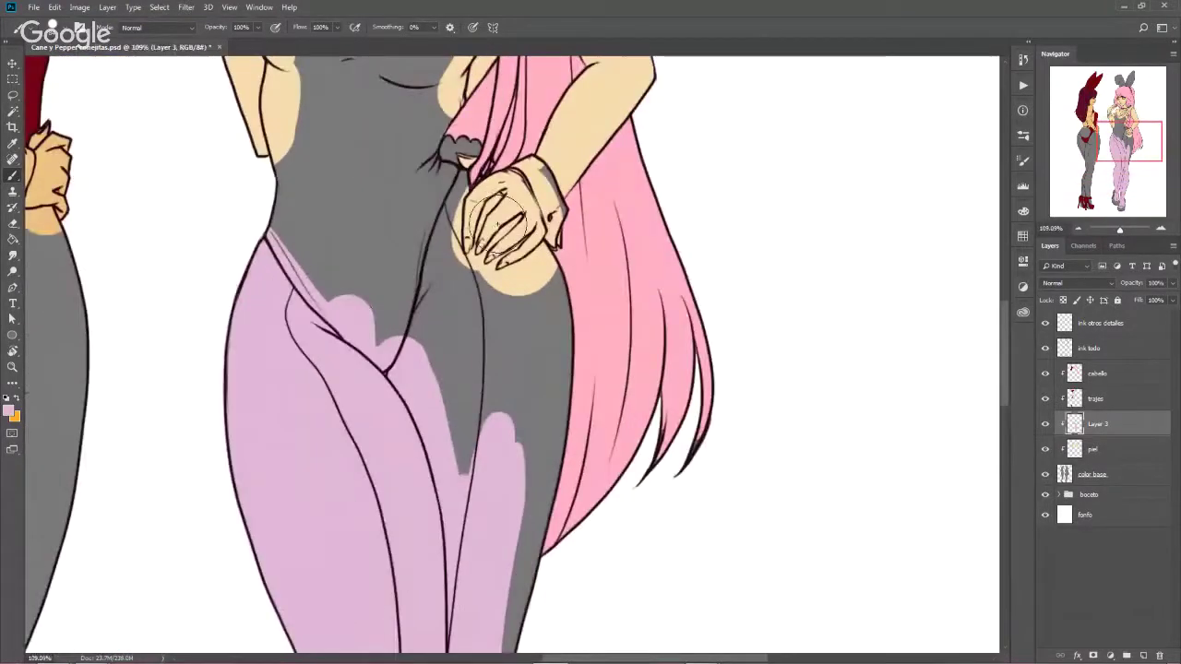
pyautogui.keyDown('alt'); pyautogui.rightClick(498, 251); pyautogui.keyUp('alt')
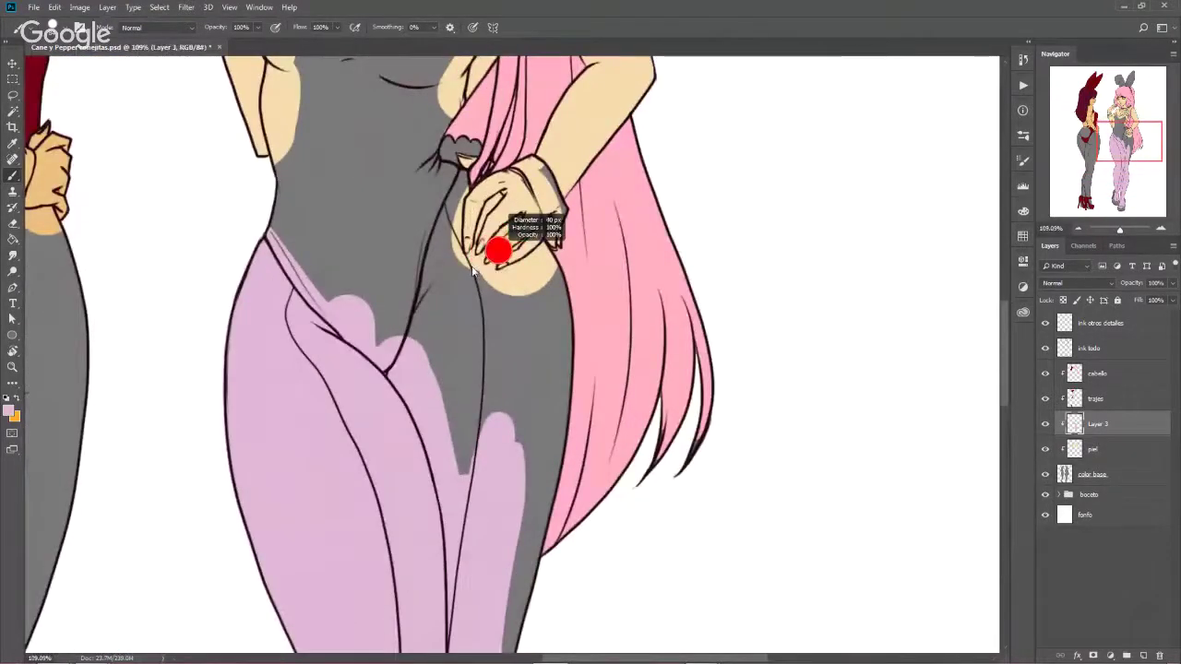
pyautogui.moveTo(411, 360); pyautogui.dragTo(439, 214)
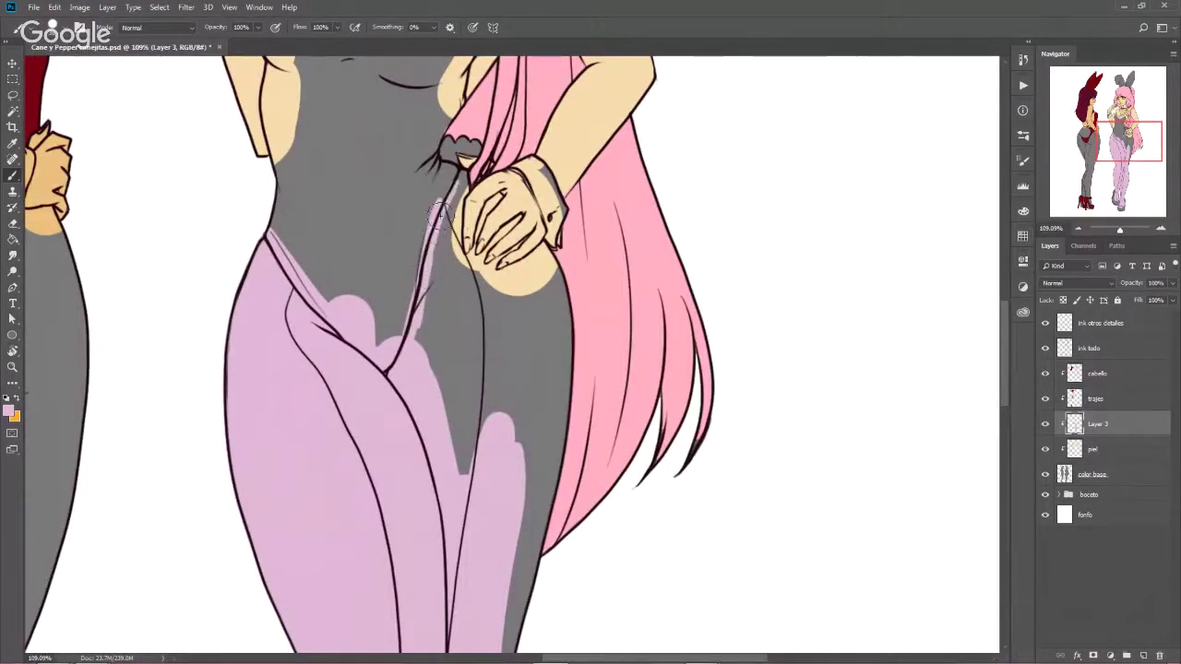
pyautogui.moveTo(456, 189)
pyautogui.mouseDown()
pyautogui.moveTo(415, 373)
pyautogui.moveTo(443, 258)
pyautogui.moveTo(461, 256)
pyautogui.moveTo(452, 306)
pyautogui.mouseUp()
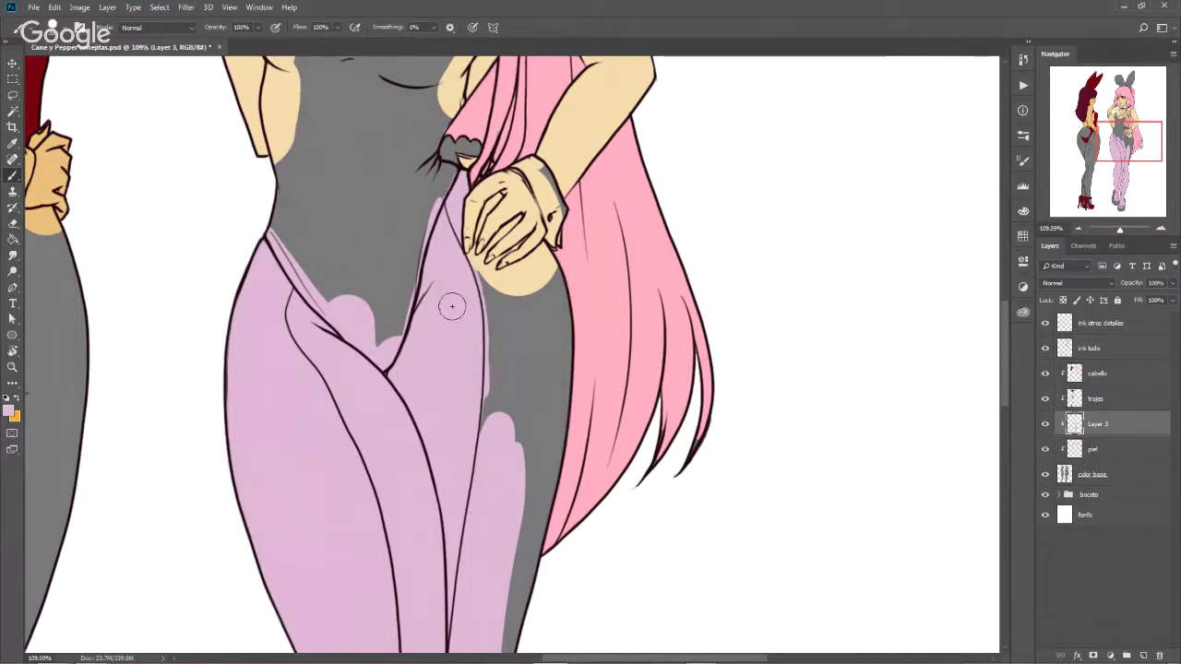
pyautogui.moveTo(474, 453)
pyautogui.mouseDown()
pyautogui.moveTo(543, 413)
pyautogui.moveTo(541, 483)
pyautogui.moveTo(488, 311)
pyautogui.moveTo(550, 262)
pyautogui.moveTo(536, 299)
pyautogui.mouseUp()
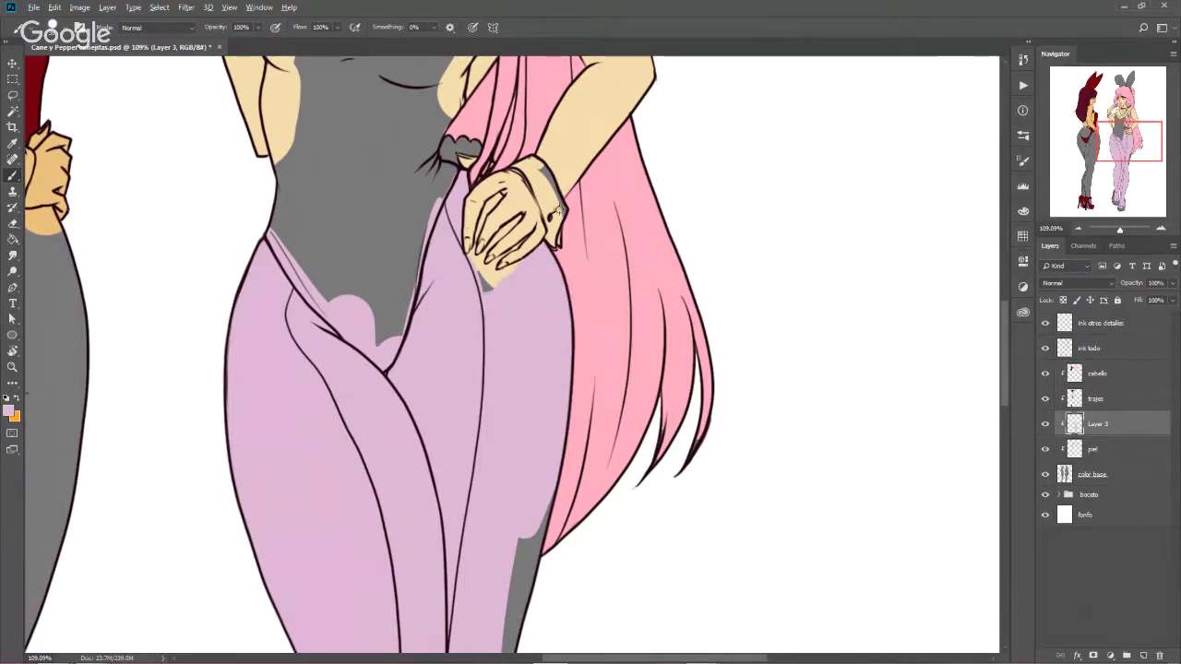
# Touch up lilac under her lower fingers and over the skin at her fingertips
pyautogui.scroll(3, 555, 167)
pyautogui.keyDown('alt'); pyautogui.rightClick(506, 217); pyautogui.keyUp('alt')
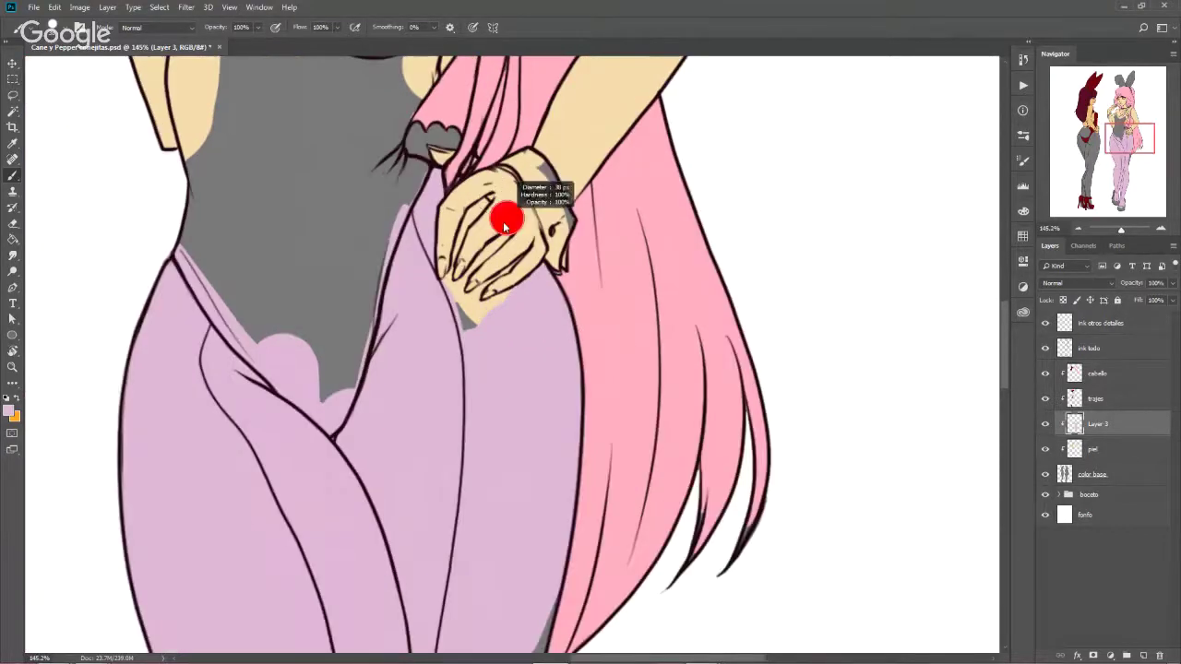
pyautogui.moveTo(466, 274); pyautogui.dragTo(452, 294)
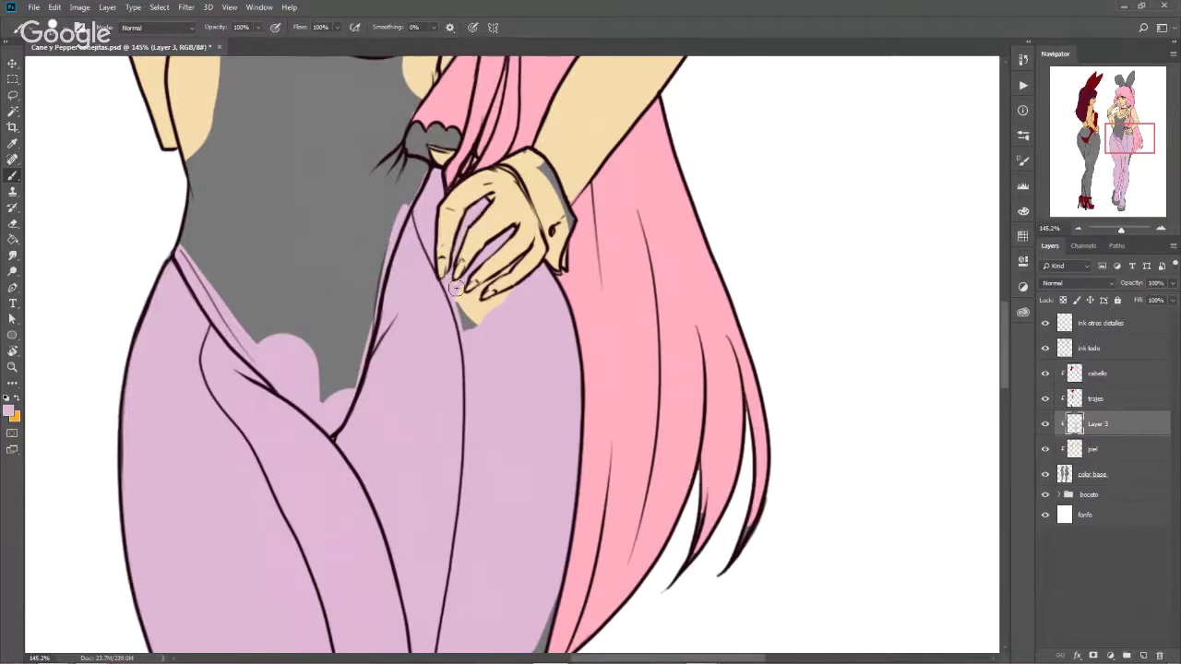
pyautogui.moveTo(462, 298); pyautogui.dragTo(483, 284)
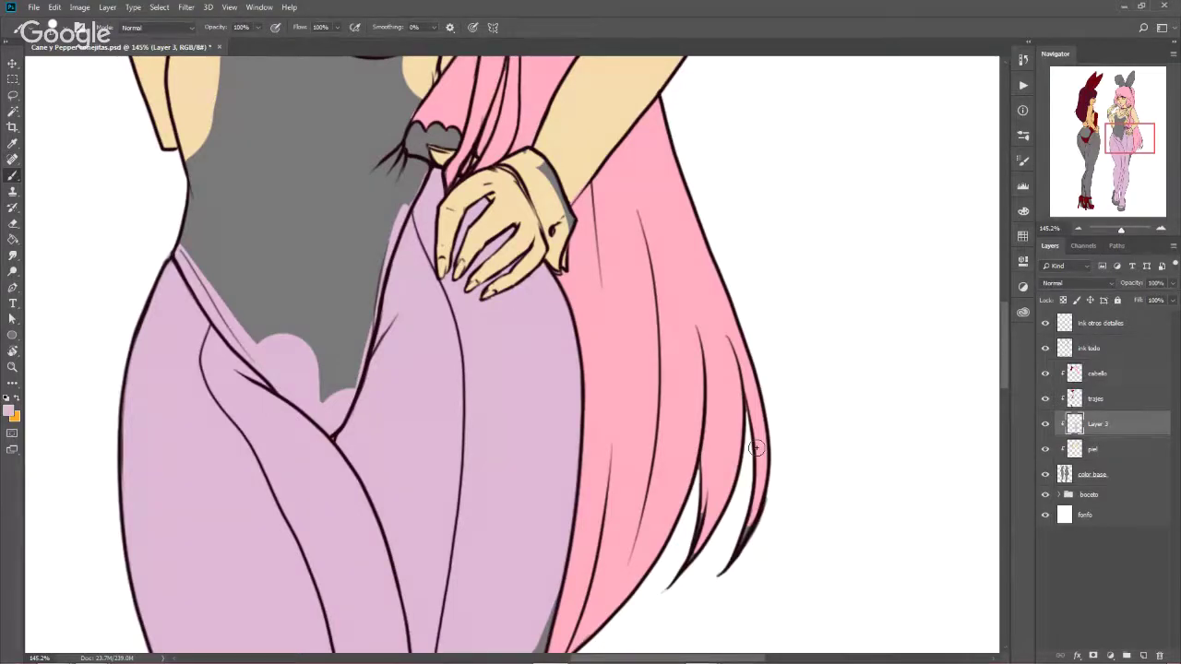
pyautogui.scroll(-3, 756, 447)
pyautogui.scroll(-3, 585, 377)
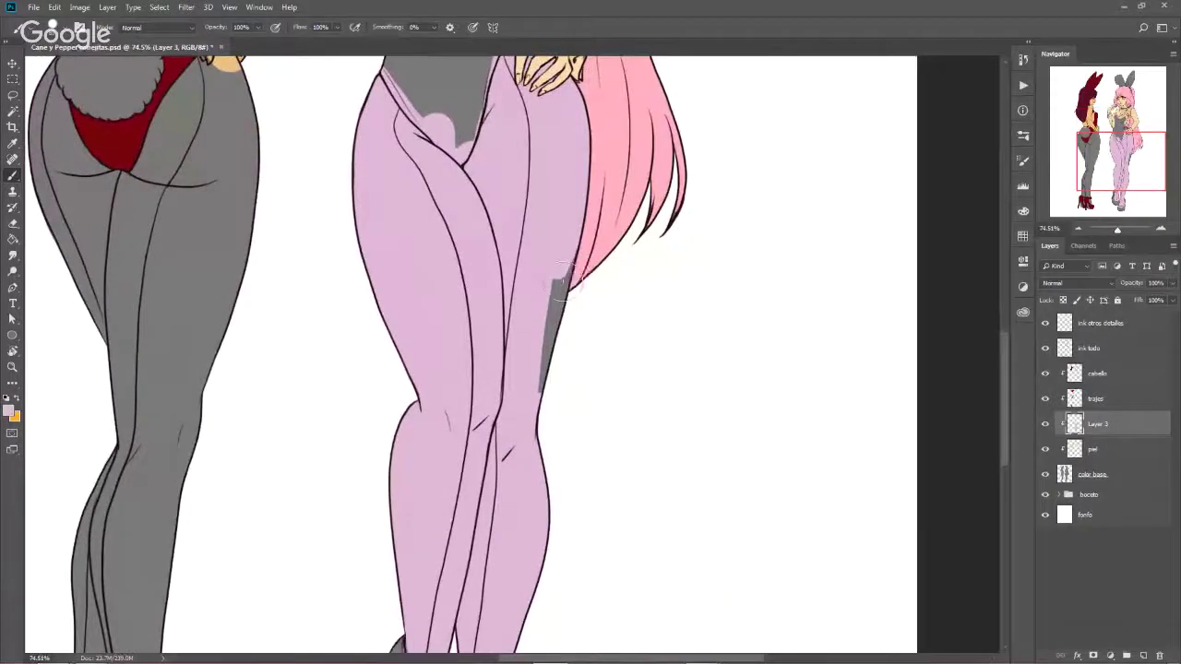
# Cover the grey strip on the tights' outer edge with lilac and pan to review both girls
pyautogui.moveTo(557, 281); pyautogui.dragTo(545, 388)
pyautogui.moveTo(566, 180)
pyautogui.mouseDown()
pyautogui.moveTo(466, 308)
pyautogui.moveTo(434, 602)
pyautogui.mouseUp()
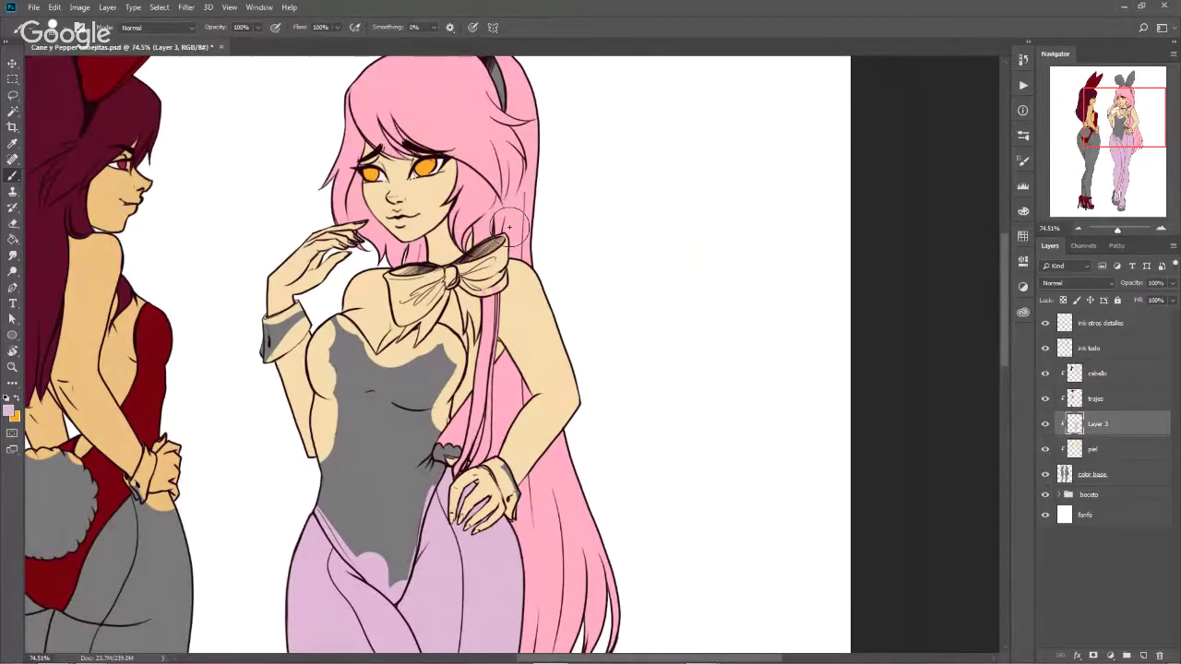
pyautogui.moveTo(508, 226)
pyautogui.mouseDown()
pyautogui.moveTo(526, 295)
pyautogui.moveTo(554, 332)
pyautogui.mouseUp()
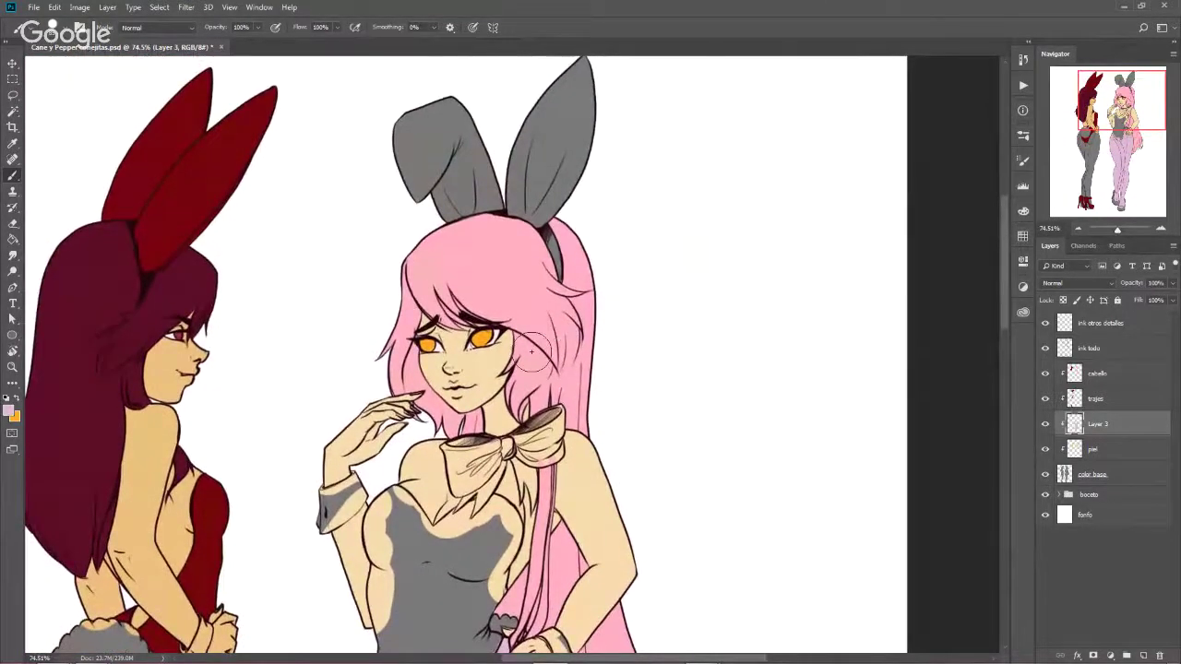
pyautogui.scroll(-5, 502, 267)
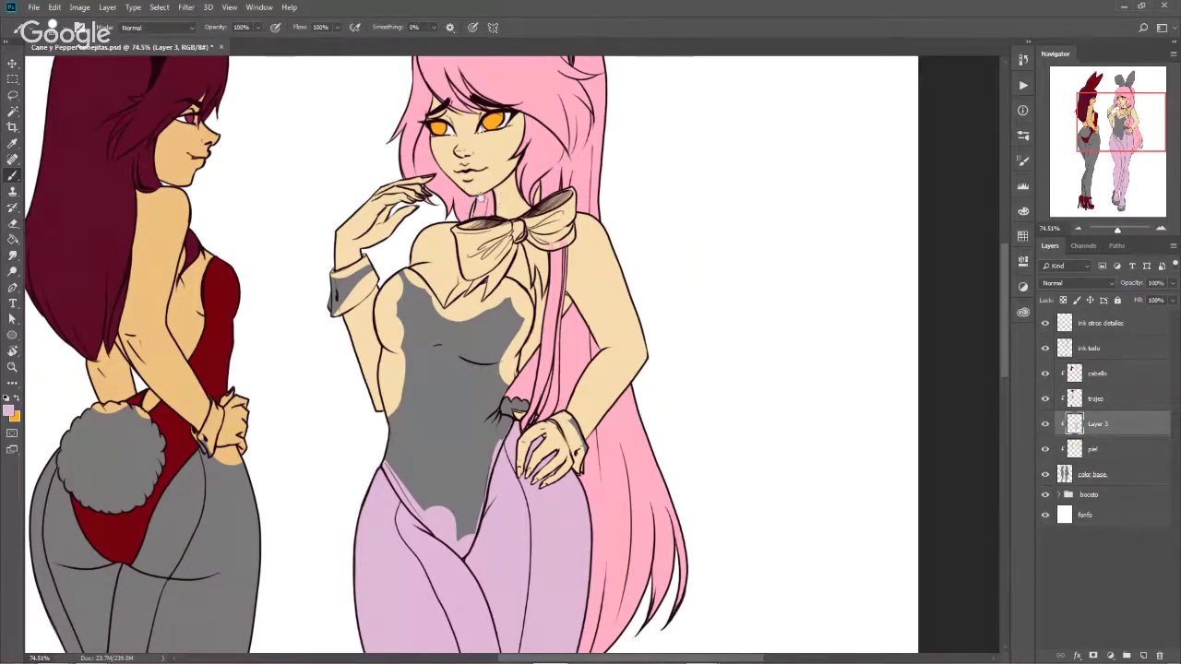
pyautogui.moveTo(368, 257)
pyautogui.mouseDown()
pyautogui.moveTo(511, 280)
pyautogui.moveTo(506, 258)
pyautogui.mouseUp()
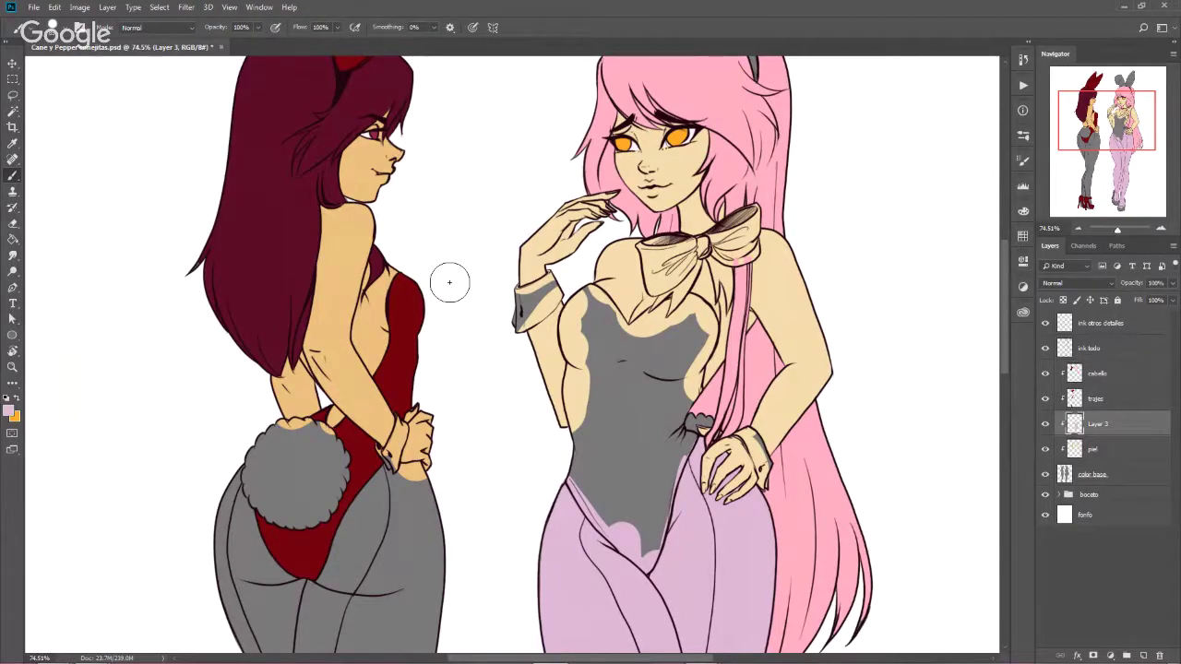
pyautogui.moveTo(471, 380); pyautogui.dragTo(477, 202)
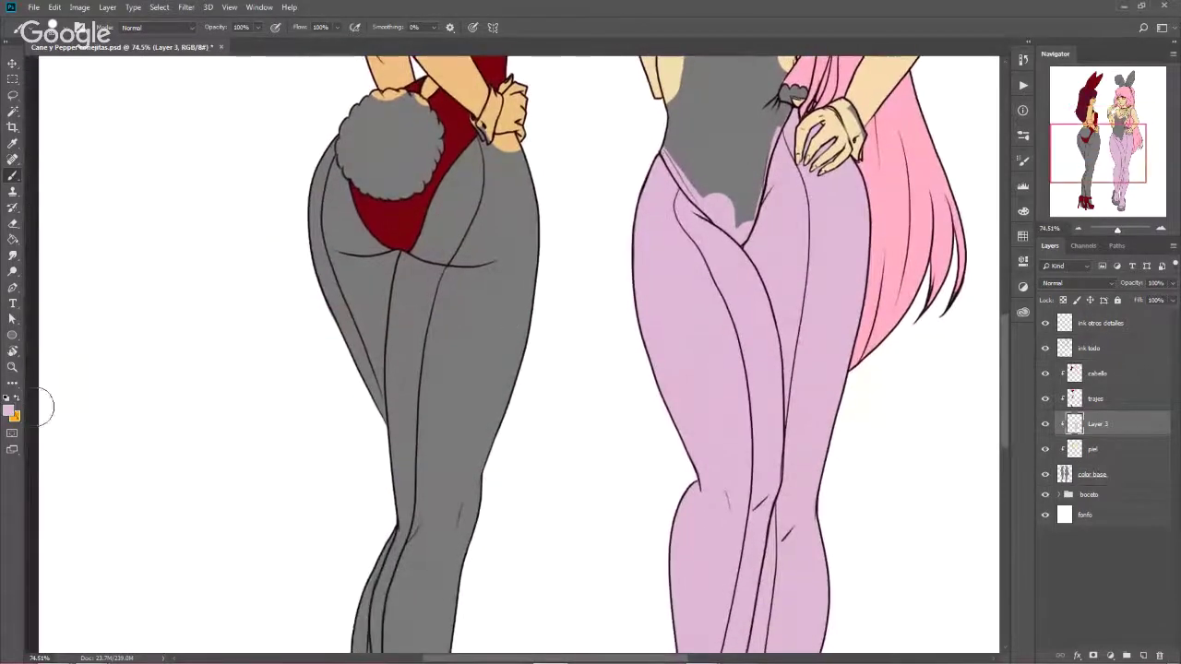
# Set the foreground colour to dark mauve #653e4a and return to the Brush
pyautogui.click(9, 411)
pyautogui.moveTo(821, 151); pyautogui.dragTo(821, 136)
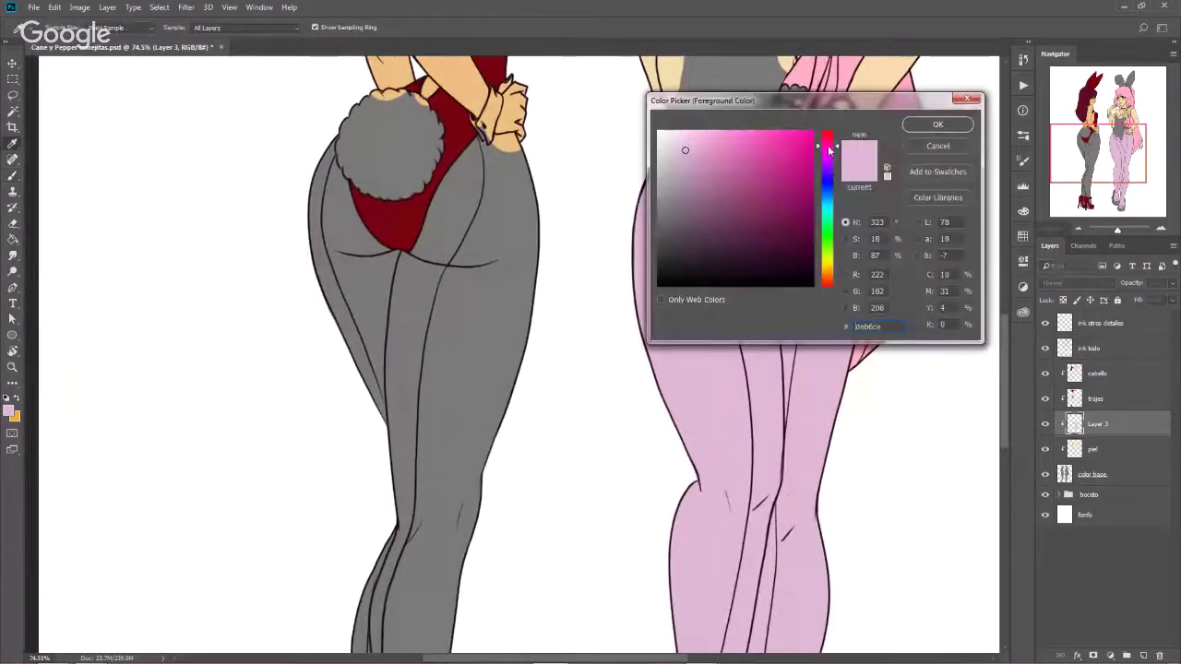
pyautogui.click(707, 219)
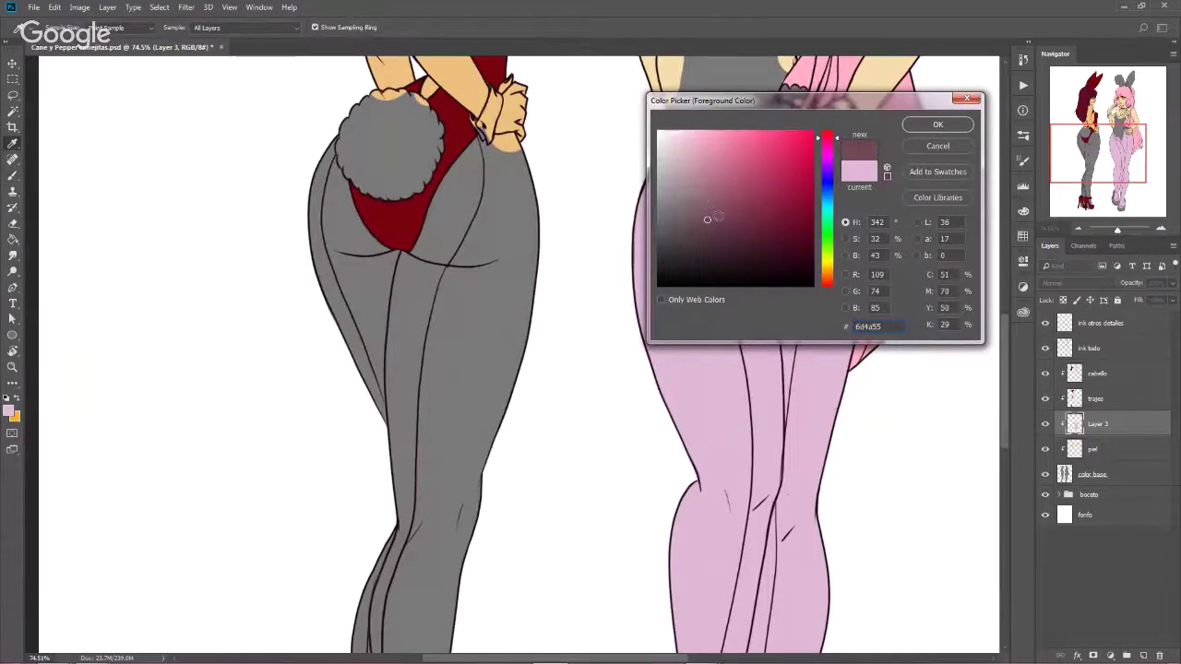
pyautogui.click(718, 224)
pyautogui.click(937, 124)
pyautogui.press('b')
# Paint the left girl's tights and hip dark mauve, then reduce the brush size
pyautogui.moveTo(465, 253); pyautogui.dragTo(443, 337)
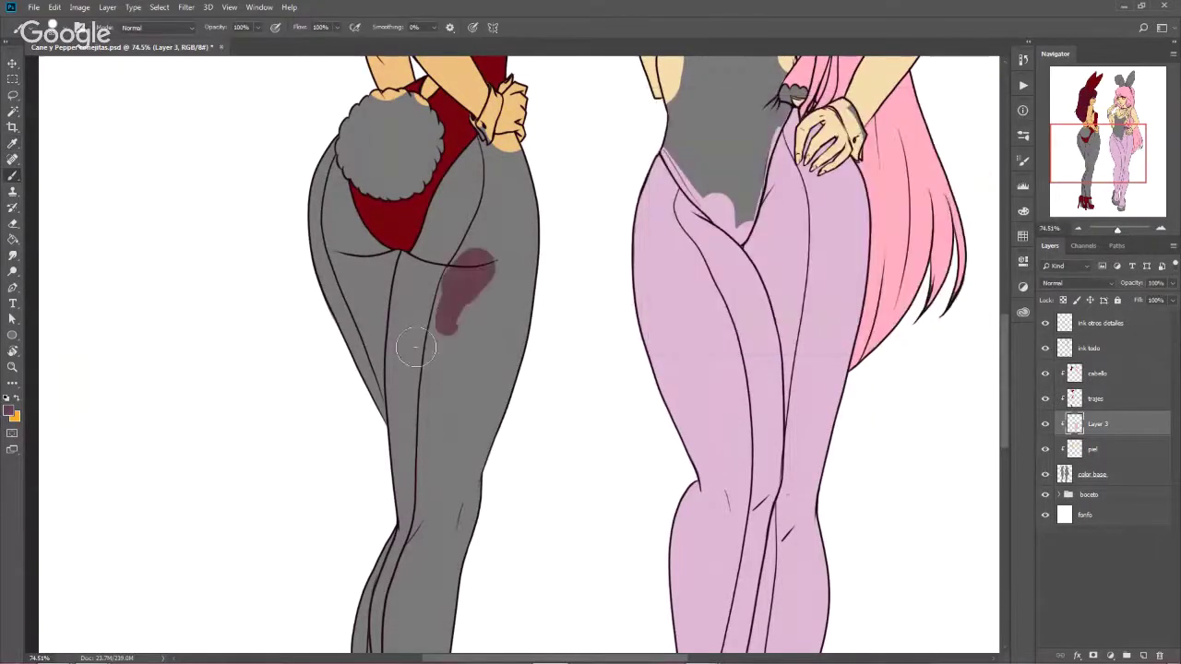
pyautogui.moveTo(379, 405); pyautogui.dragTo(535, 222)
pyautogui.moveTo(388, 369)
pyautogui.mouseDown()
pyautogui.moveTo(480, 157)
pyautogui.moveTo(387, 305)
pyautogui.moveTo(369, 249)
pyautogui.moveTo(326, 189)
pyautogui.moveTo(318, 231)
pyautogui.moveTo(397, 443)
pyautogui.moveTo(359, 276)
pyautogui.mouseUp()
pyautogui.moveTo(506, 172); pyautogui.dragTo(480, 205)
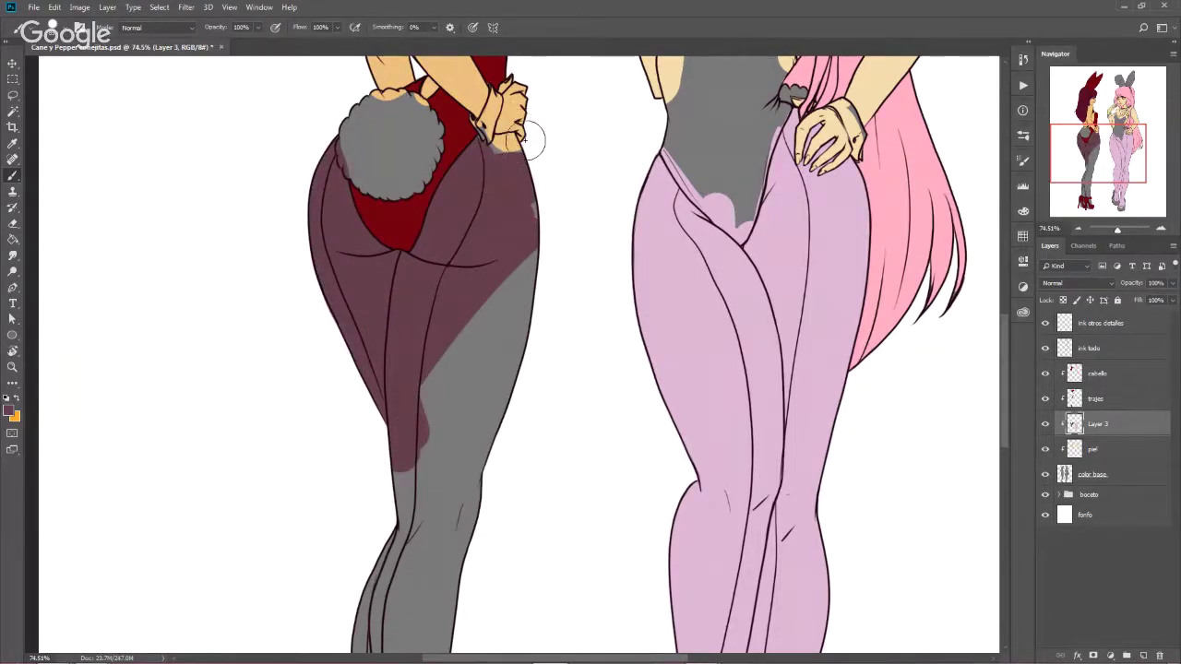
pyautogui.moveTo(527, 132); pyautogui.dragTo(522, 134)
pyautogui.scroll(2, 510, 106)
pyautogui.scroll(2, 510, 106)
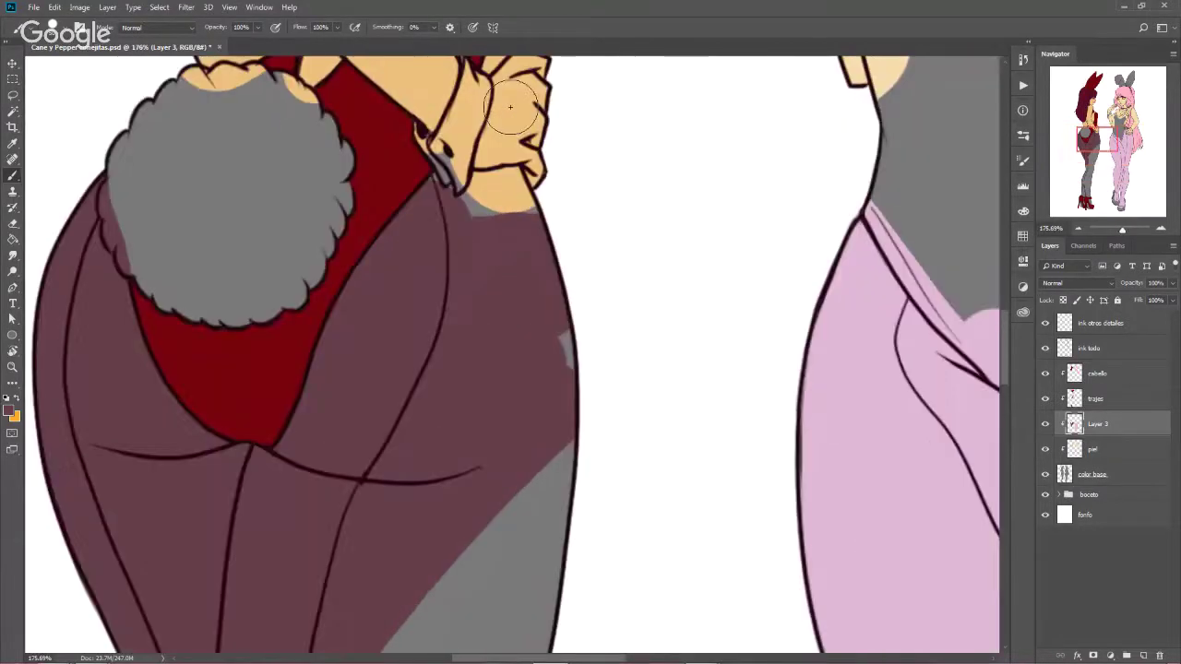
pyautogui.moveTo(511, 205); pyautogui.dragTo(499, 205)
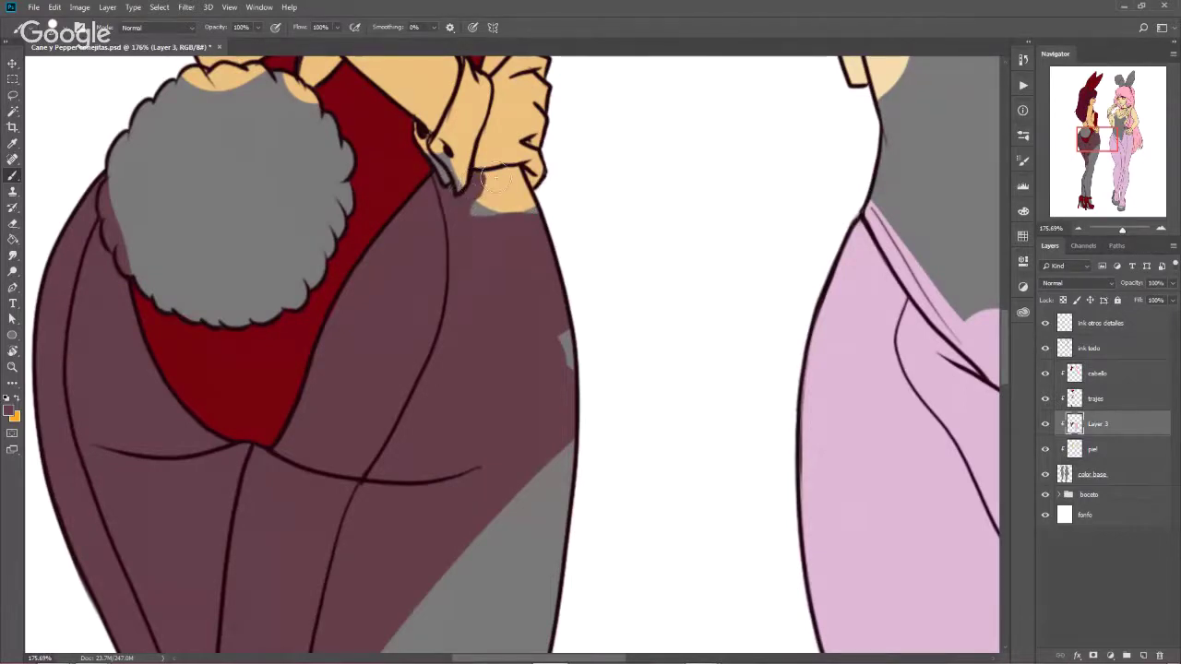
# Fill the hand-hip gap, leftover hip patches, thigh and knee with mauve, then start choosing near-black
pyautogui.moveTo(495, 178)
pyautogui.mouseDown()
pyautogui.moveTo(521, 210)
pyautogui.moveTo(482, 199)
pyautogui.mouseUp()
pyautogui.moveTo(546, 361)
pyautogui.mouseDown()
pyautogui.moveTo(565, 461)
pyautogui.moveTo(553, 553)
pyautogui.moveTo(502, 567)
pyautogui.moveTo(522, 501)
pyautogui.mouseUp()
pyautogui.keyDown('alt'); pyautogui.scroll(-1, 522, 500); pyautogui.keyUp('alt')
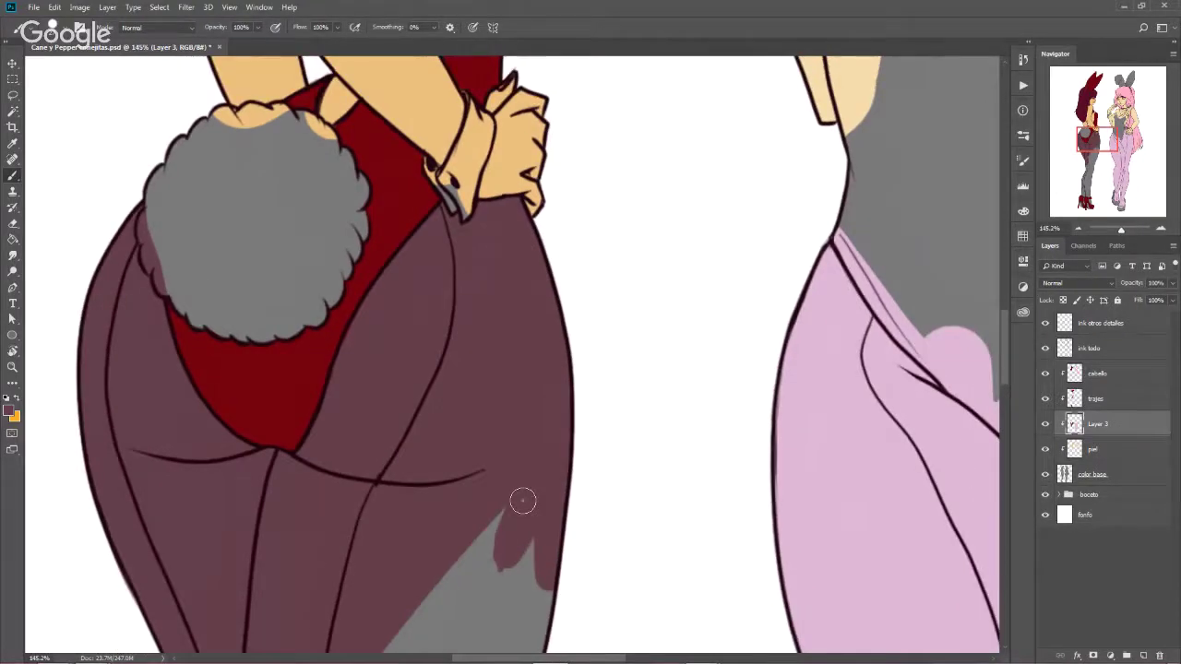
pyautogui.keyDown('alt'); pyautogui.scroll(-3, 522, 501); pyautogui.keyUp('alt')
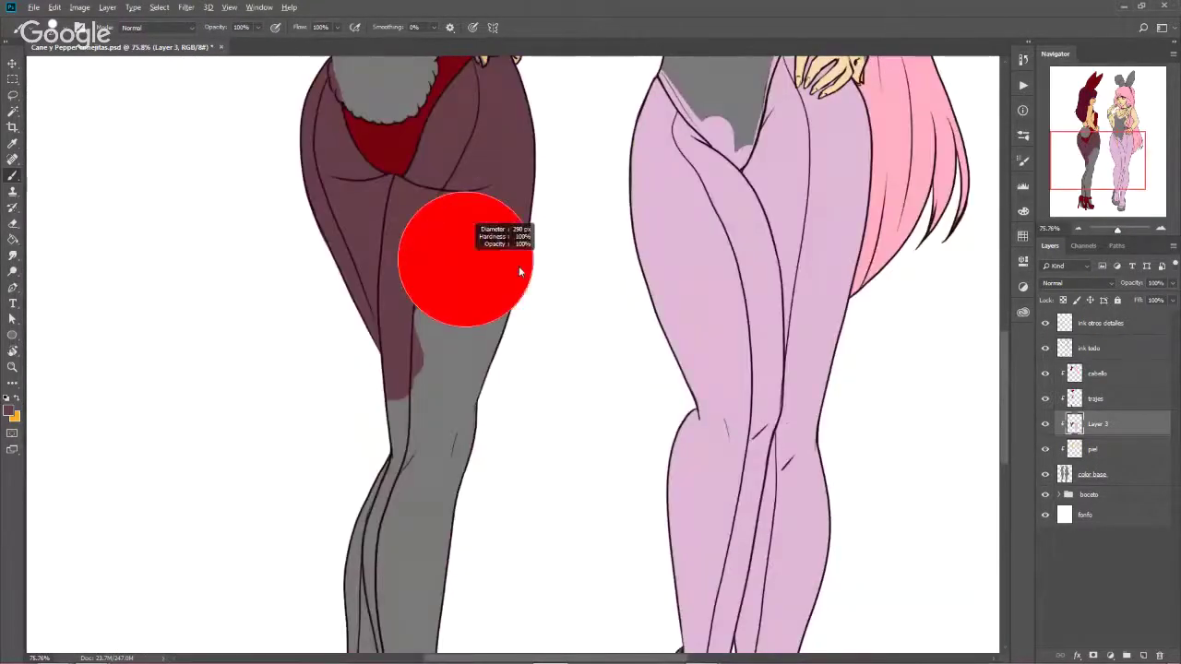
pyautogui.moveTo(461, 258)
pyautogui.mouseDown()
pyautogui.moveTo(356, 408)
pyautogui.moveTo(409, 461)
pyautogui.moveTo(397, 523)
pyautogui.moveTo(443, 500)
pyautogui.mouseUp()
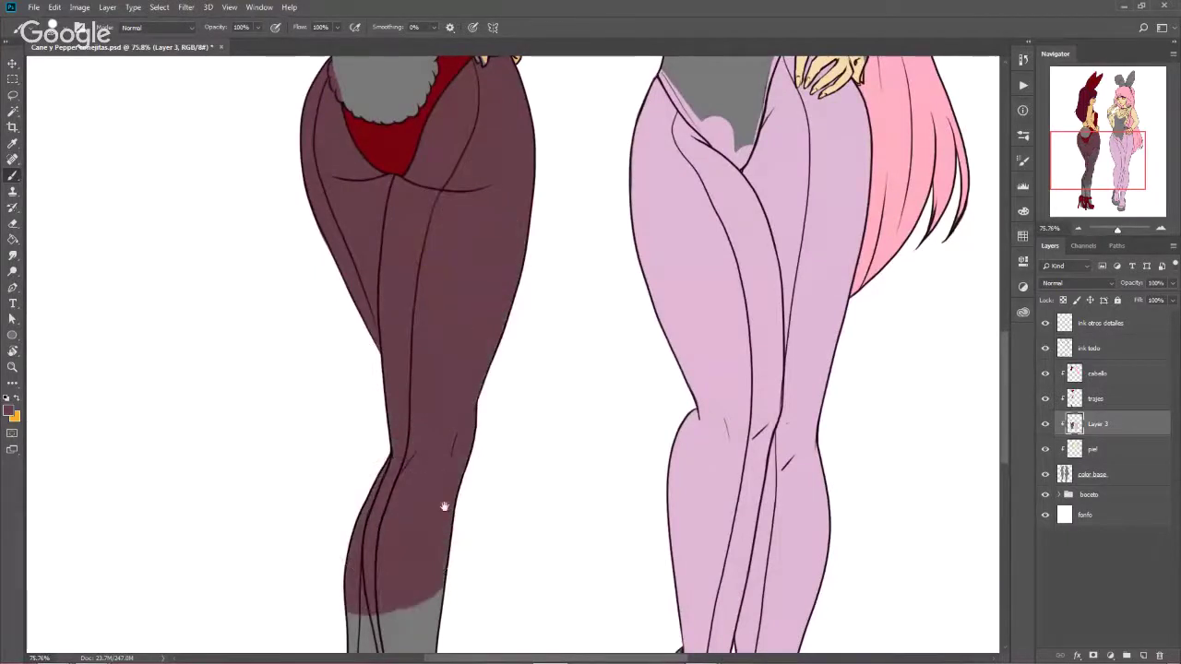
pyautogui.scroll(-5, 442, 501)
pyautogui.moveTo(443, 282)
pyautogui.mouseDown()
pyautogui.moveTo(342, 369)
pyautogui.moveTo(346, 493)
pyautogui.moveTo(409, 566)
pyautogui.moveTo(409, 289)
pyautogui.mouseUp()
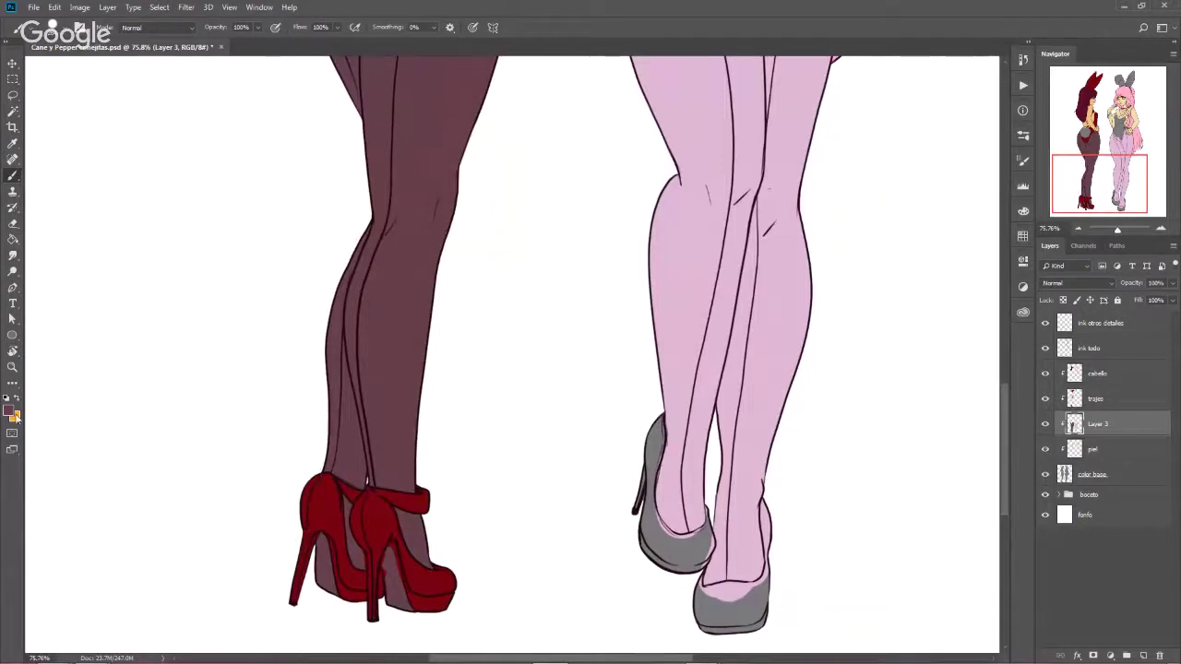
pyautogui.click(12, 412)
pyautogui.moveTo(708, 250); pyautogui.dragTo(685, 268)
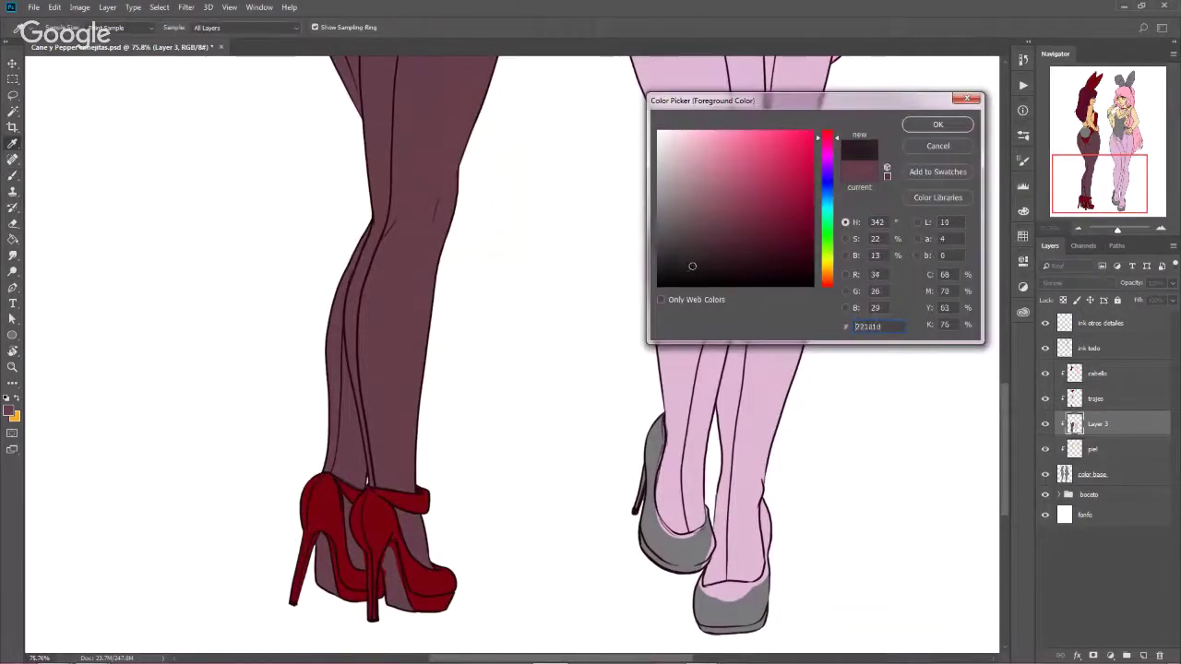
# Shade the inner sides of both red heels near-black #1e191a, then take the Eraser on the trajes layer
pyautogui.click(925, 127)
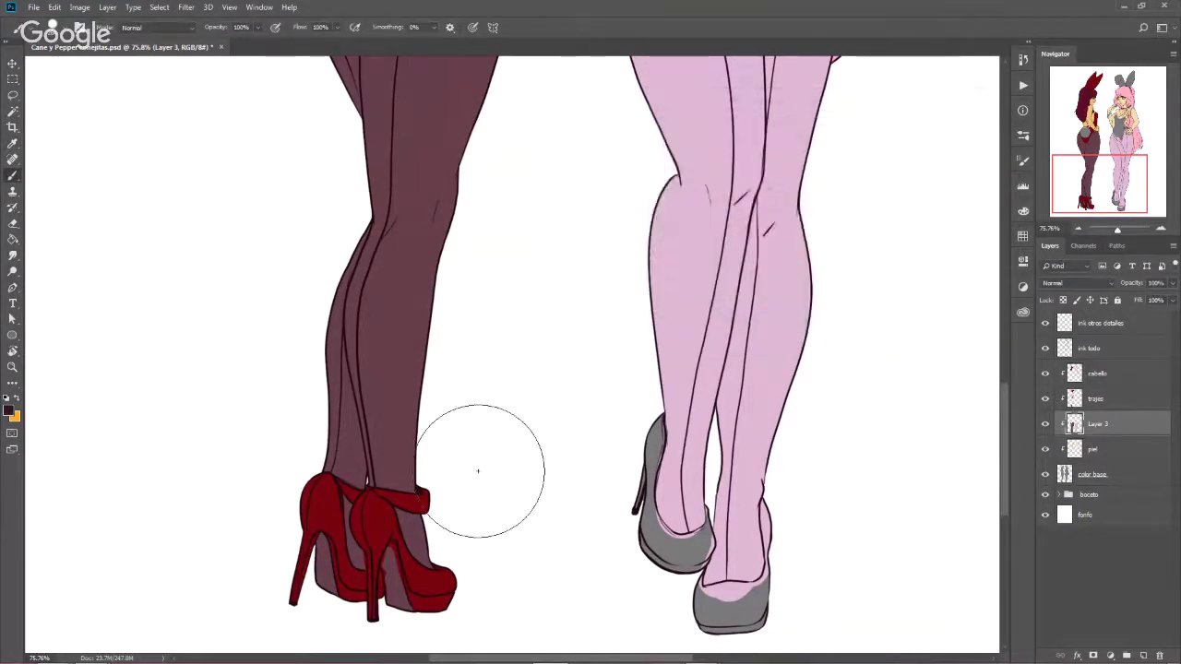
pyautogui.scroll(2, 387, 549)
pyautogui.scroll(1, 388, 549)
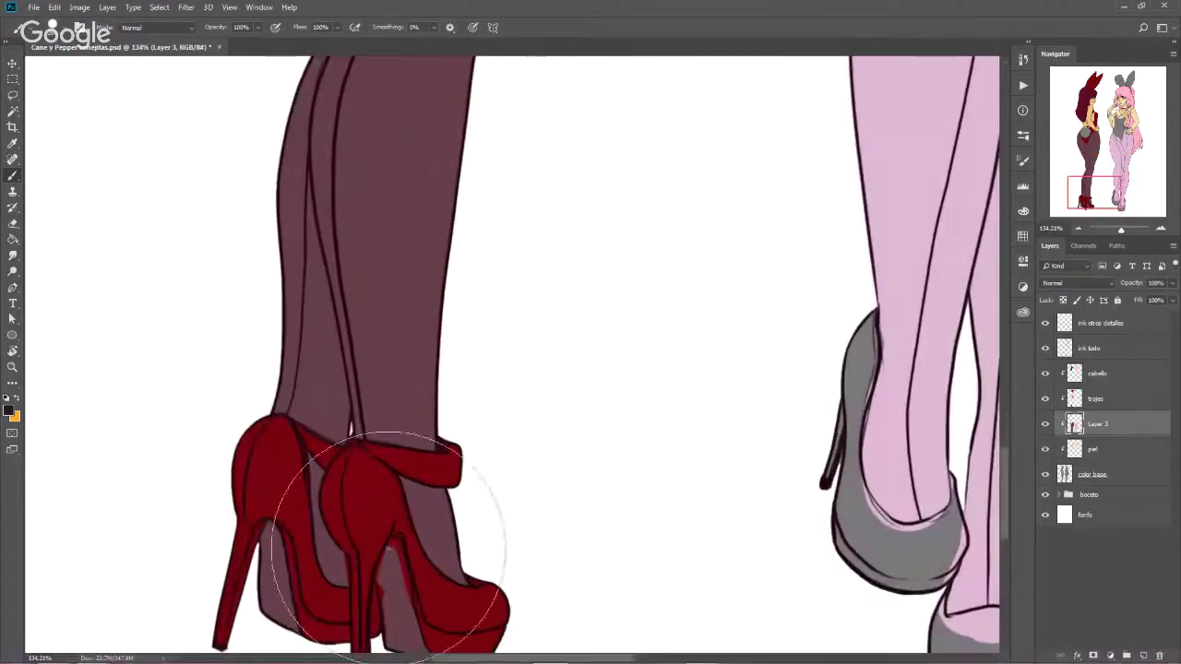
pyautogui.scroll(1, 335, 448)
pyautogui.moveTo(385, 379)
pyautogui.mouseDown()
pyautogui.moveTo(316, 377)
pyautogui.moveTo(313, 433)
pyautogui.mouseUp()
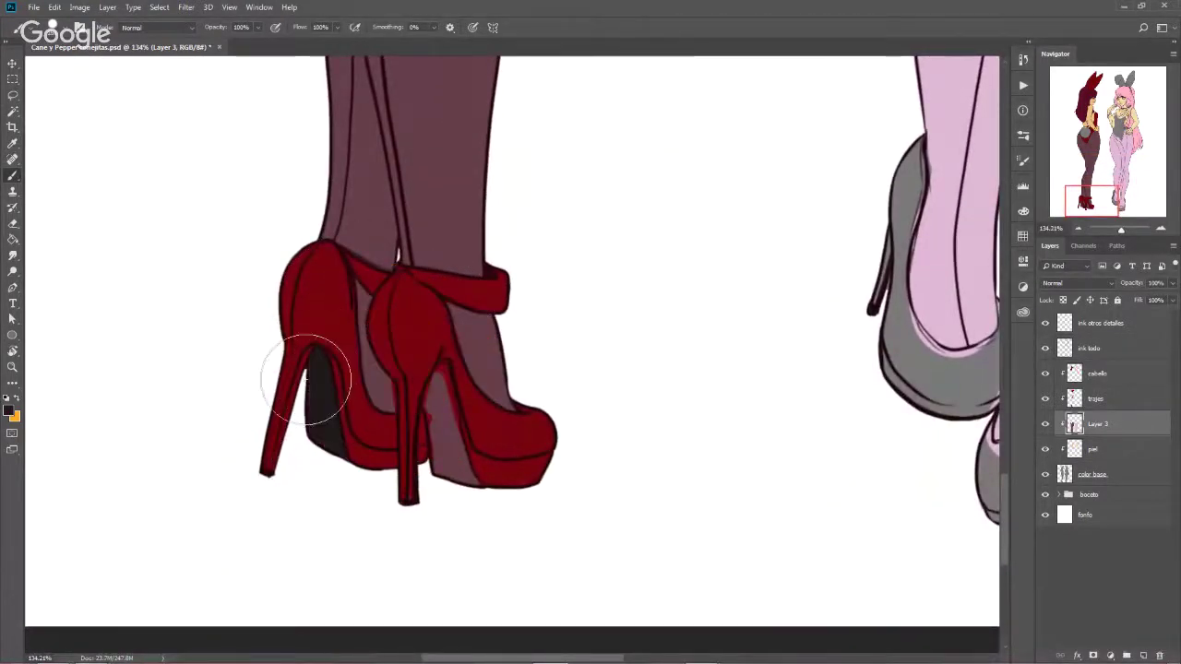
pyautogui.moveTo(309, 387); pyautogui.dragTo(323, 452)
pyautogui.click(431, 401)
pyautogui.moveTo(430, 383)
pyautogui.mouseDown()
pyautogui.moveTo(453, 461)
pyautogui.moveTo(479, 484)
pyautogui.mouseUp()
pyautogui.click(1094, 397)
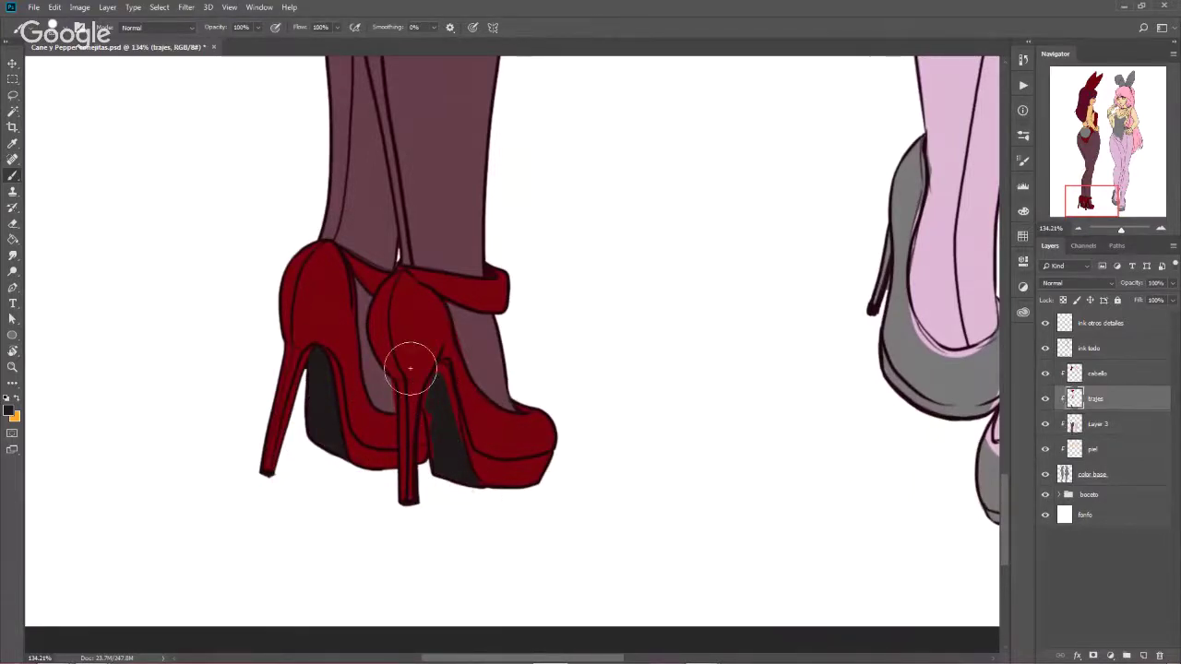
pyautogui.press('e')
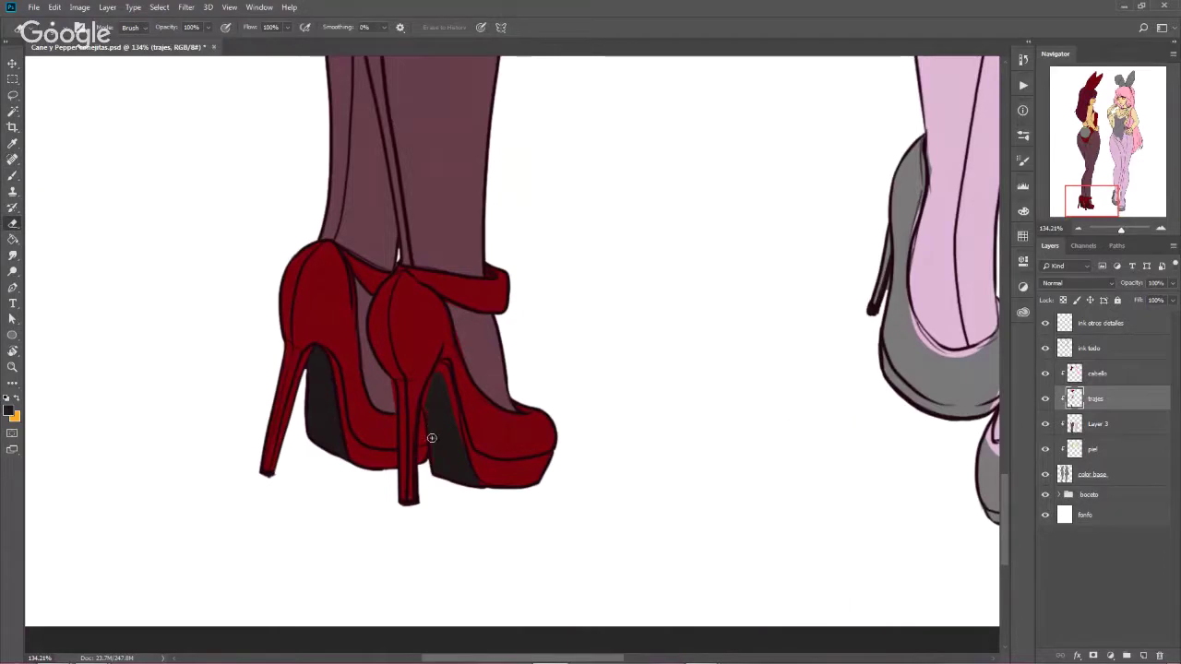
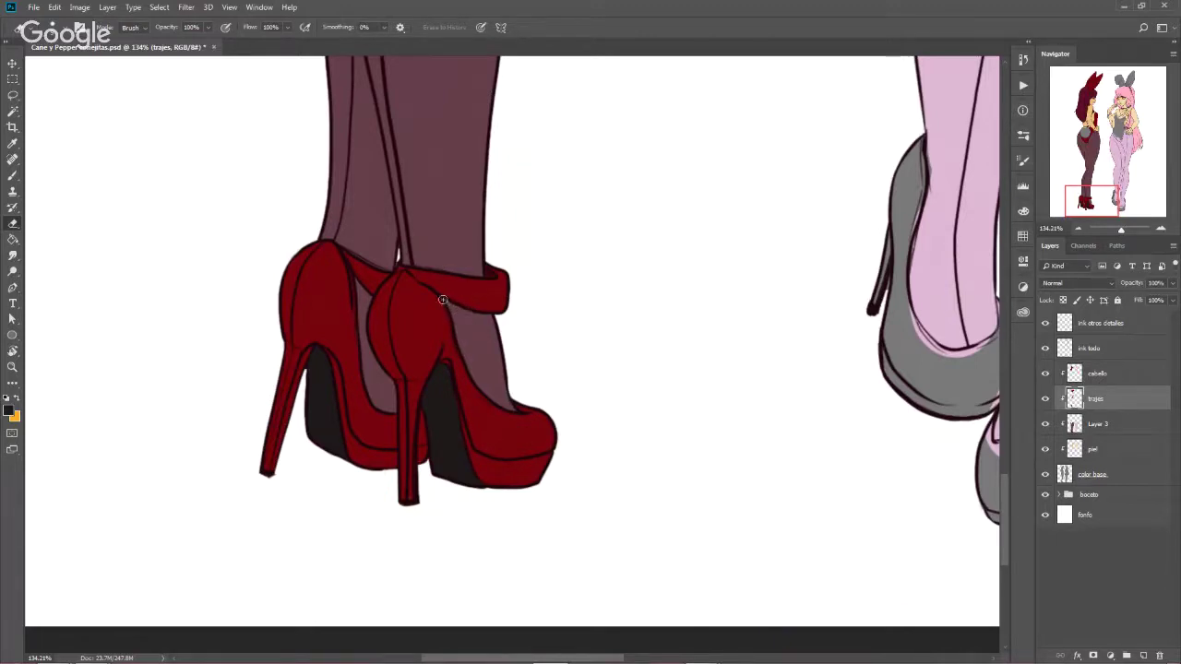
# Bring both figures into view and set the foreground colour to near-black purple 1b1123
pyautogui.moveTo(703, 355)
pyautogui.mouseDown()
pyautogui.moveTo(593, 459)
pyautogui.moveTo(368, 519)
pyautogui.mouseUp()
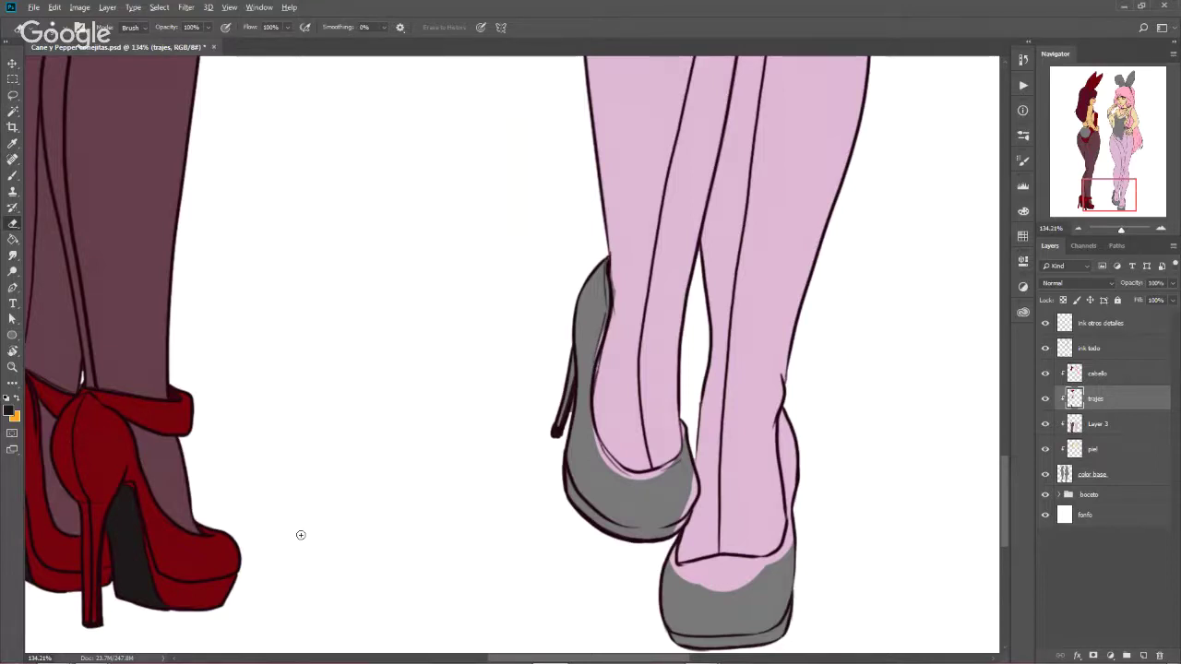
pyautogui.scroll(-1, 319, 488)
pyautogui.scroll(-2, 320, 488)
pyautogui.scroll(-1, 318, 493)
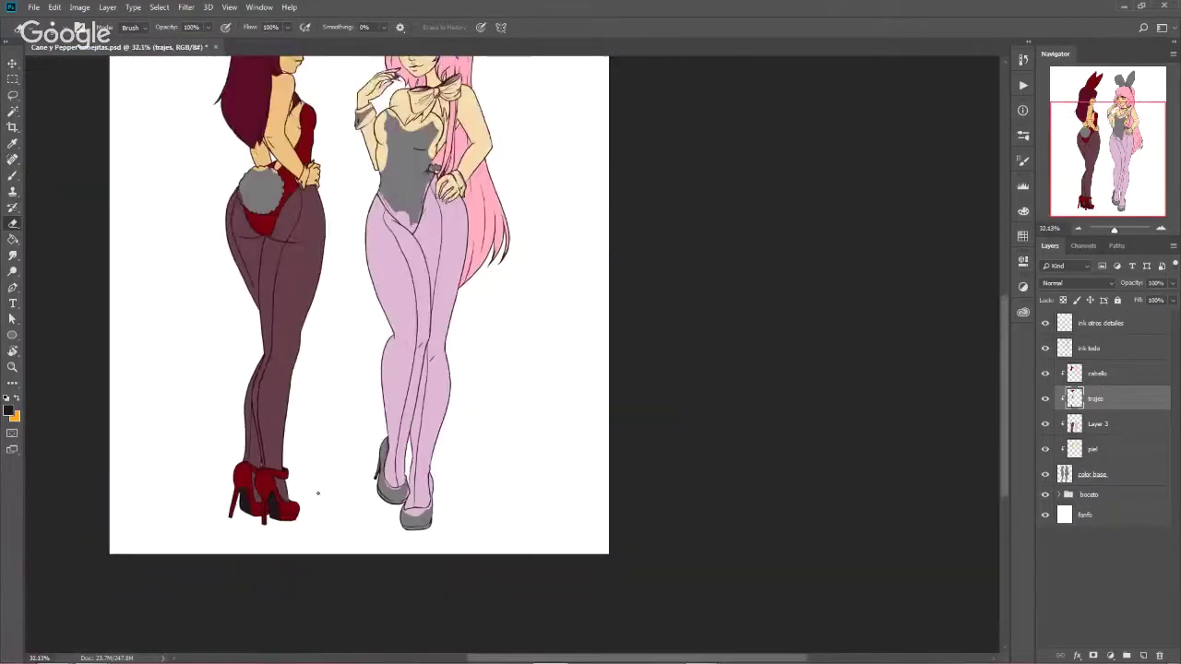
pyautogui.moveTo(415, 143); pyautogui.dragTo(457, 327)
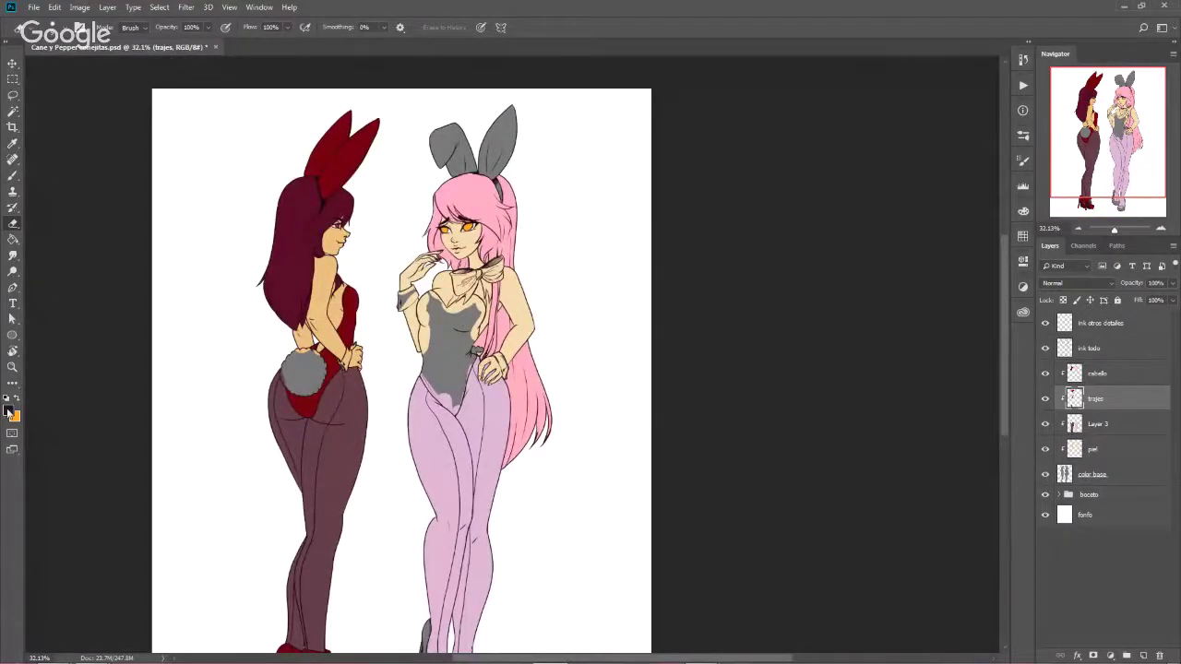
pyautogui.click(7, 411)
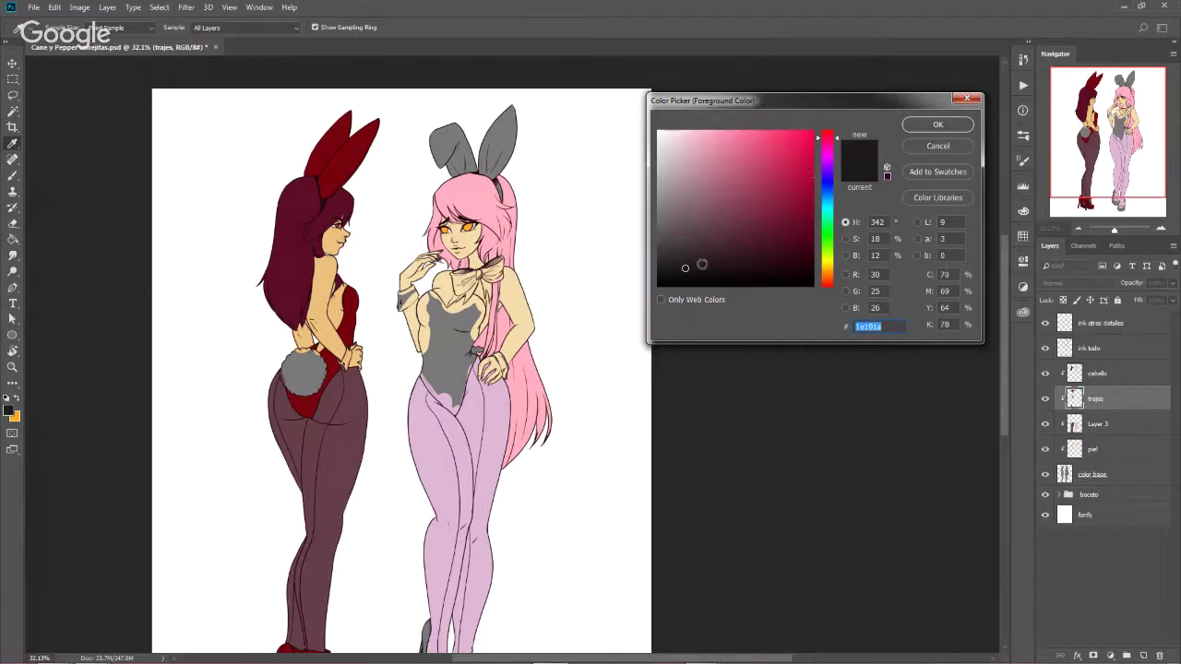
pyautogui.moveTo(829, 148); pyautogui.dragTo(830, 158)
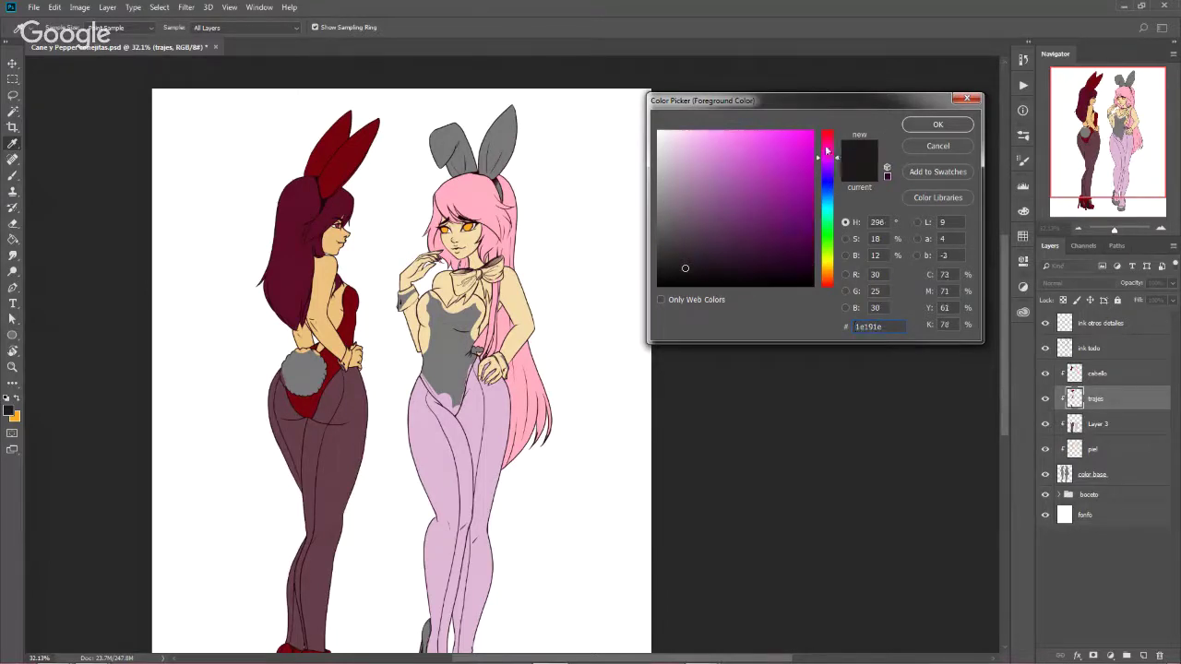
pyautogui.click(722, 267)
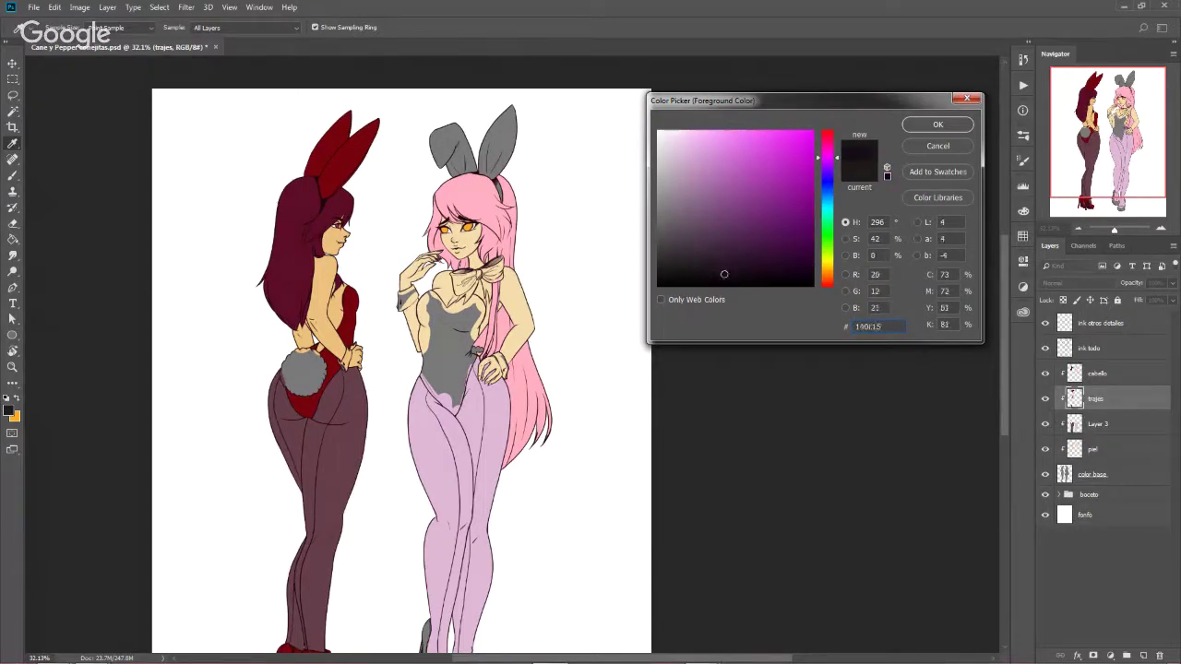
pyautogui.click(698, 275)
pyautogui.click(836, 169)
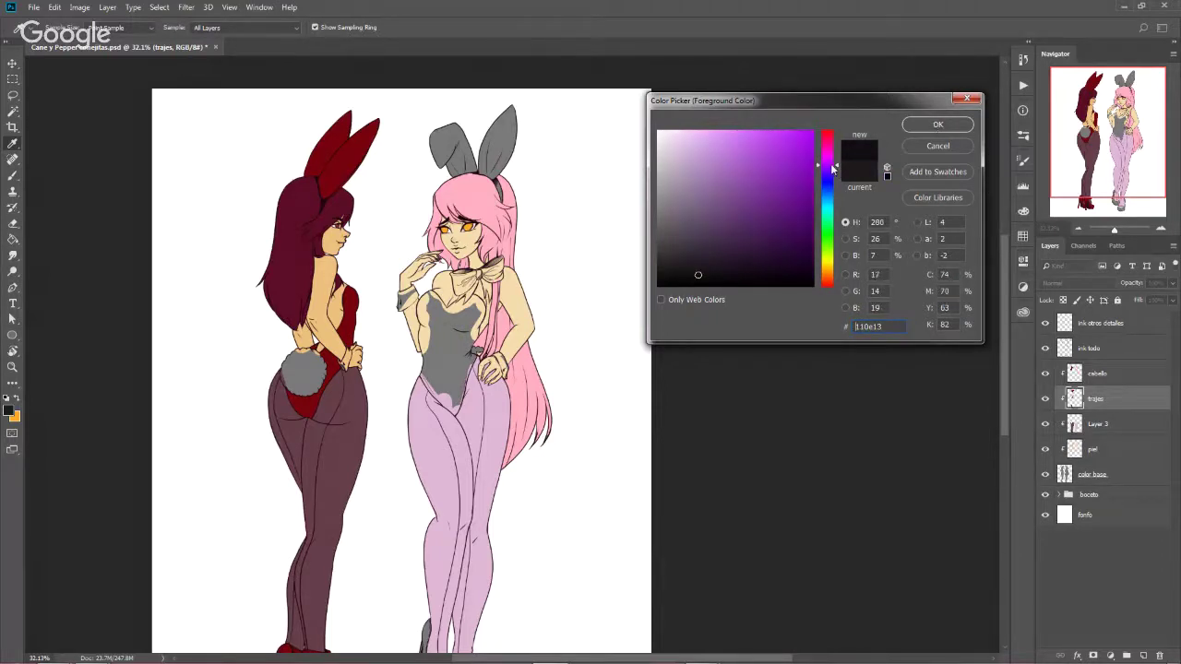
pyautogui.click(736, 266)
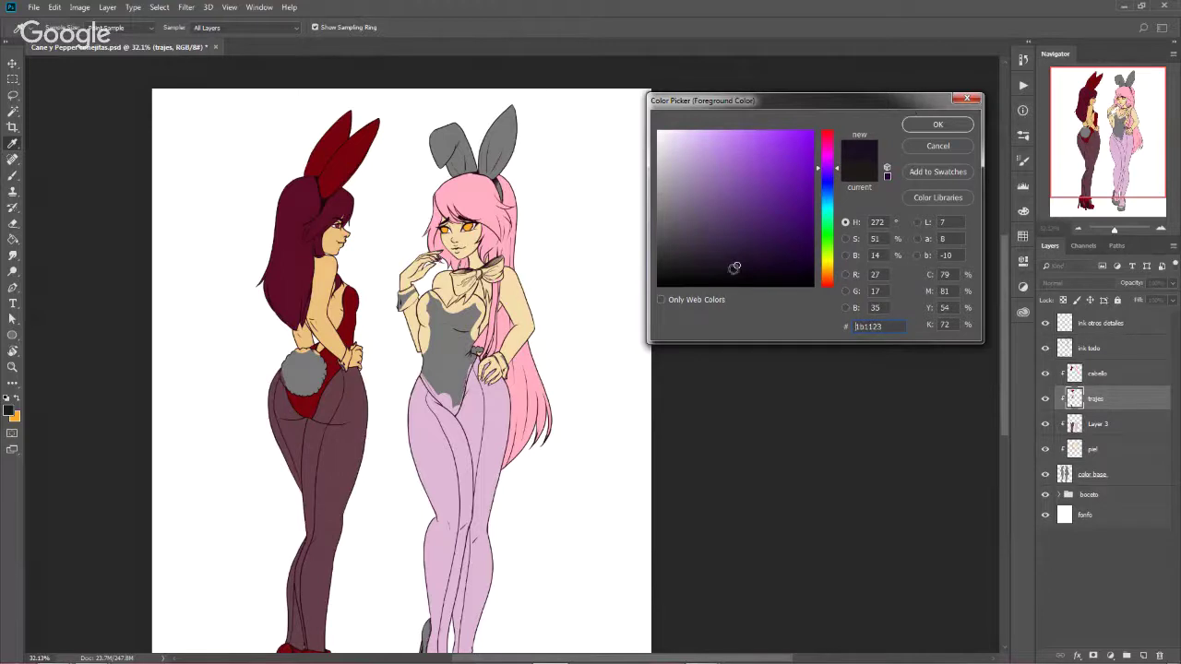
pyautogui.click(731, 271)
pyautogui.click(937, 125)
pyautogui.press('b')
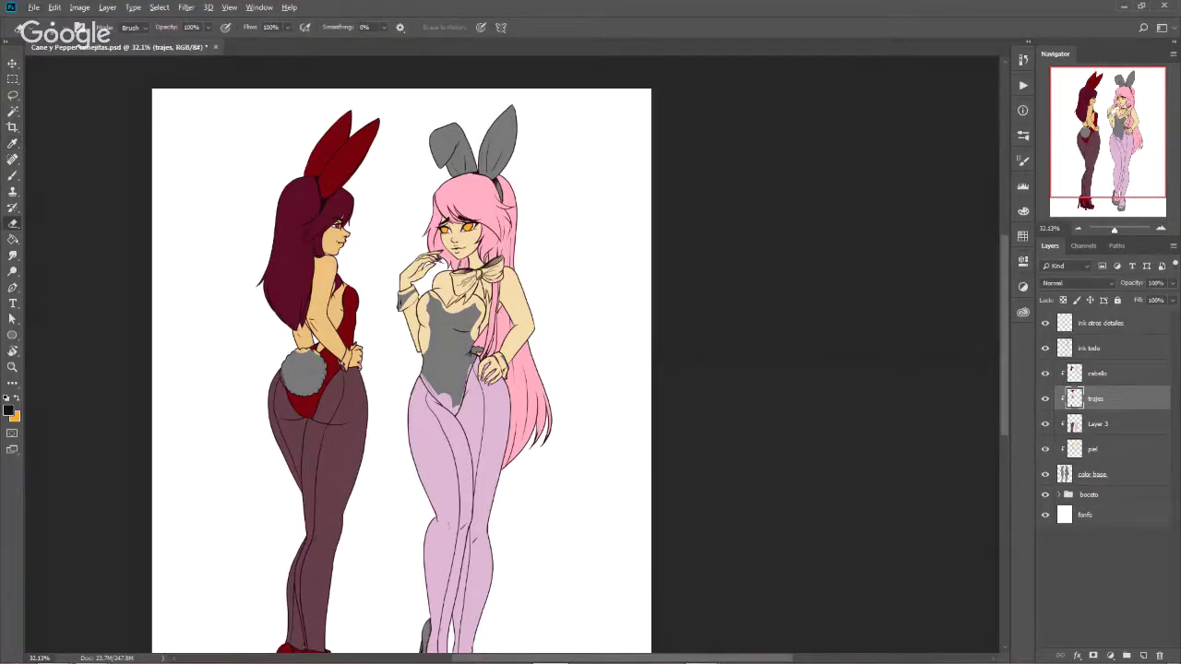
# Zoom in and paint a first dark patch on the bodysuit's chest
pyautogui.scroll(5, 428, 329)
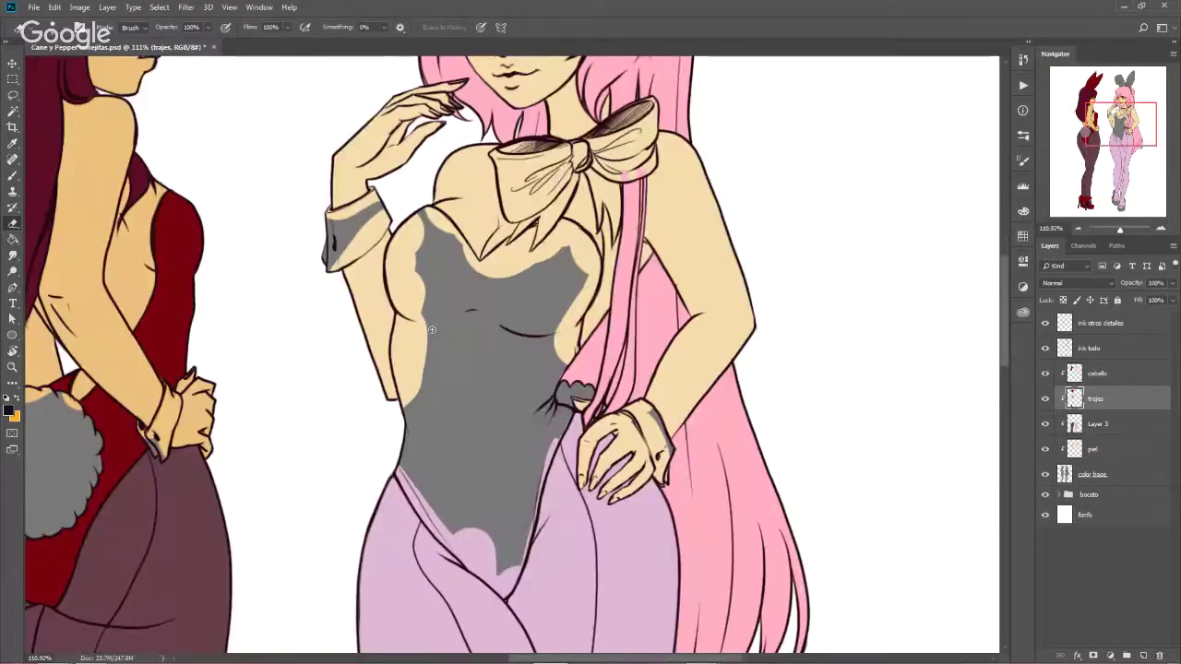
pyautogui.scroll(1, 430, 329)
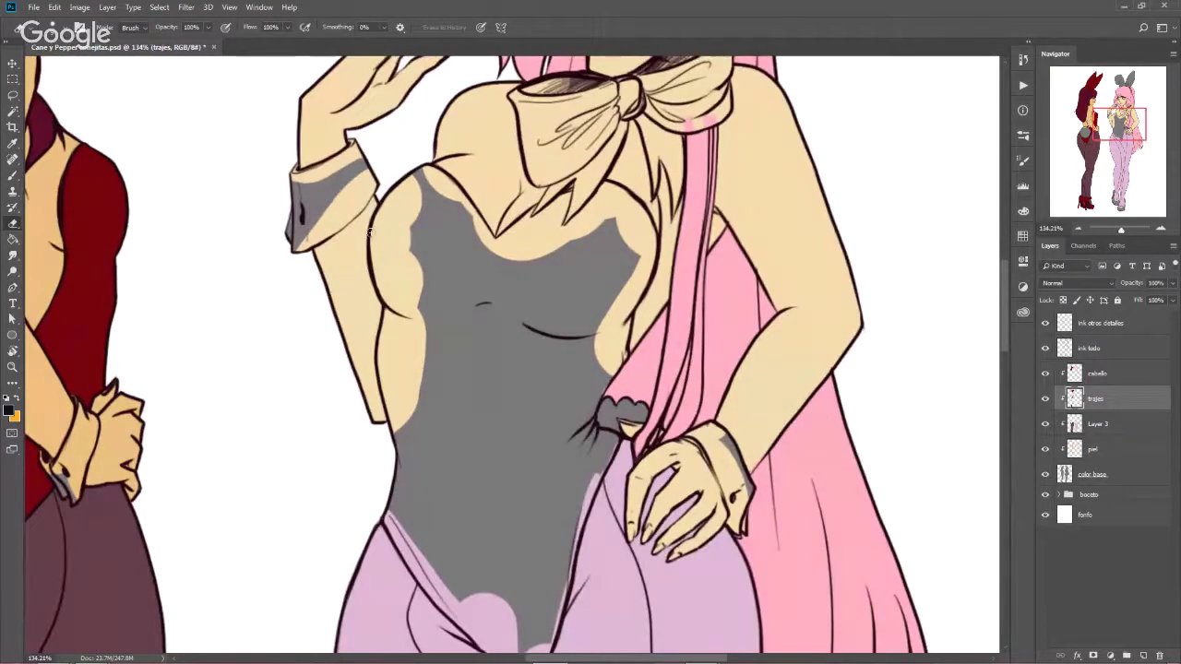
pyautogui.moveTo(395, 214)
pyautogui.mouseDown()
pyautogui.moveTo(409, 273)
pyautogui.moveTo(396, 271)
pyautogui.moveTo(397, 333)
pyautogui.mouseUp()
pyautogui.press('b')
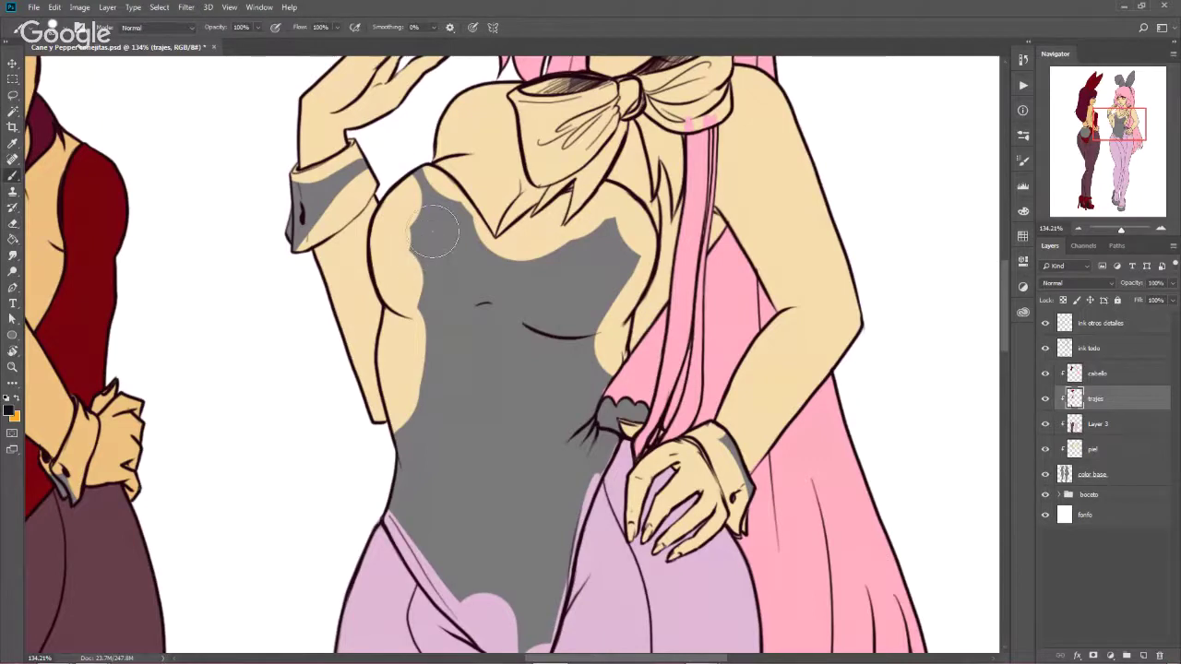
pyautogui.moveTo(433, 232)
pyautogui.mouseDown()
pyautogui.moveTo(452, 341)
pyautogui.moveTo(406, 258)
pyautogui.moveTo(440, 284)
pyautogui.mouseUp()
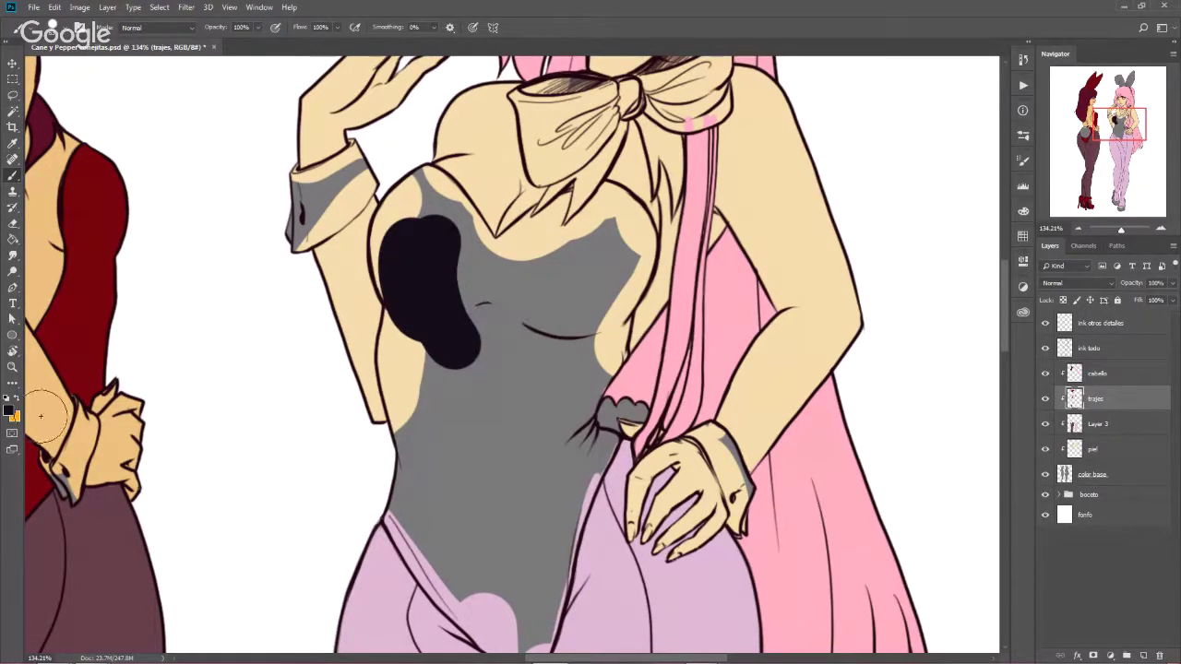
# Re-pick a slightly deeper dark purple as the foreground colour
pyautogui.press('i')
pyautogui.click(11, 412)
pyautogui.click(745, 262)
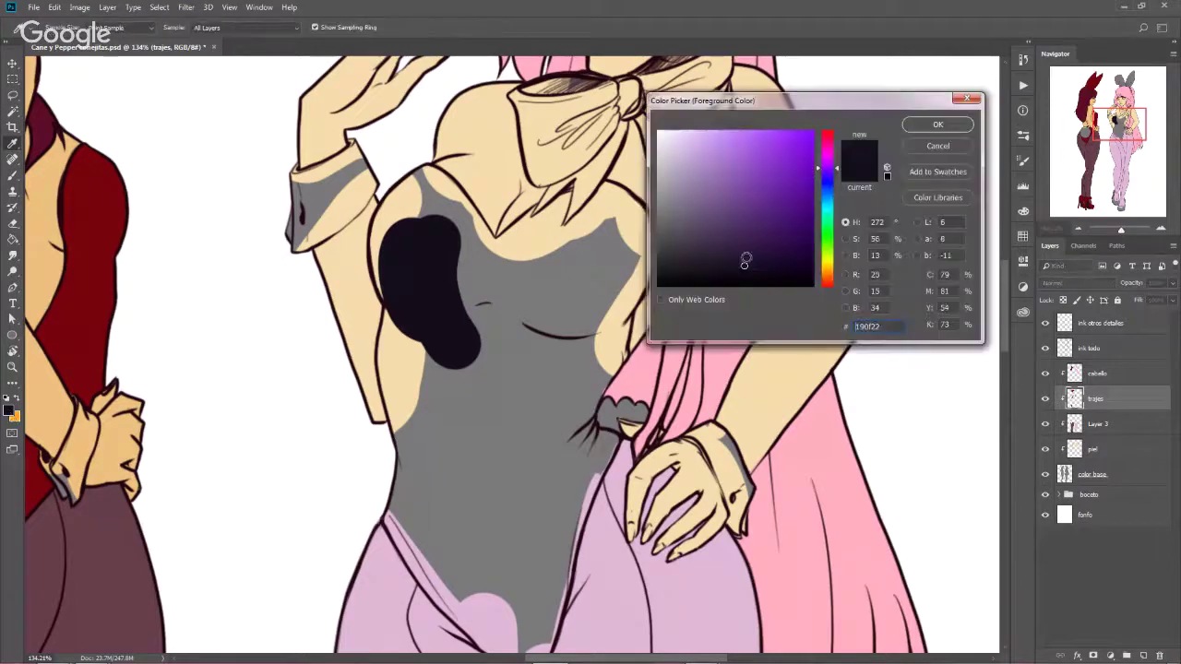
pyautogui.moveTo(742, 268); pyautogui.dragTo(749, 253)
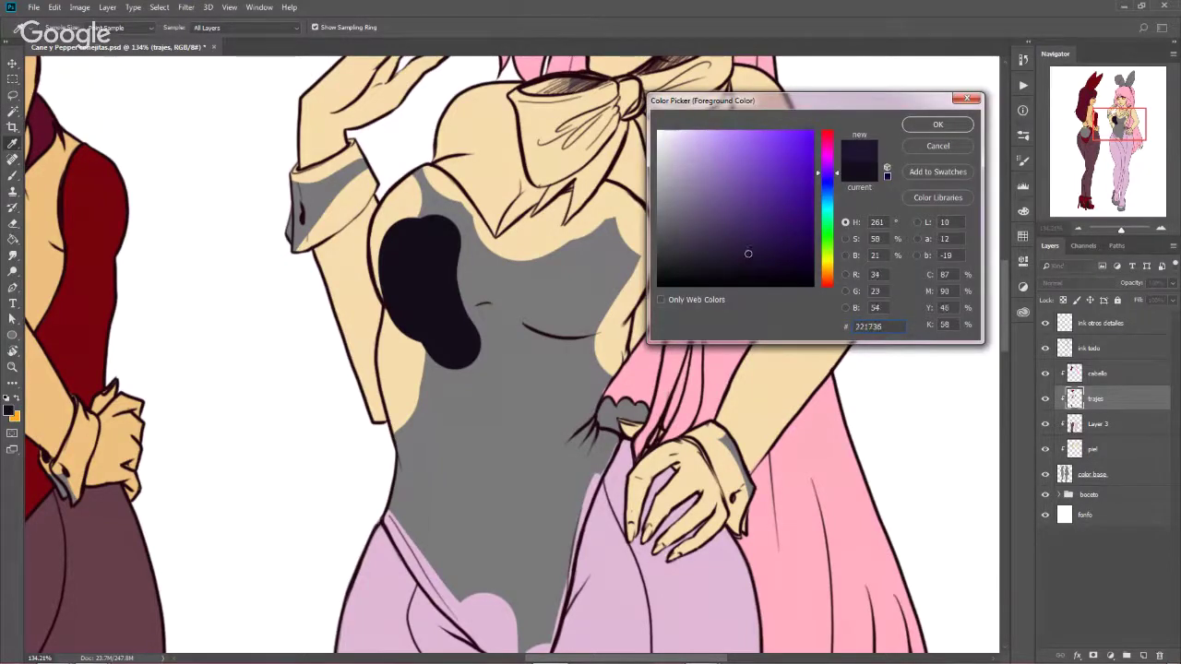
pyautogui.click(753, 262)
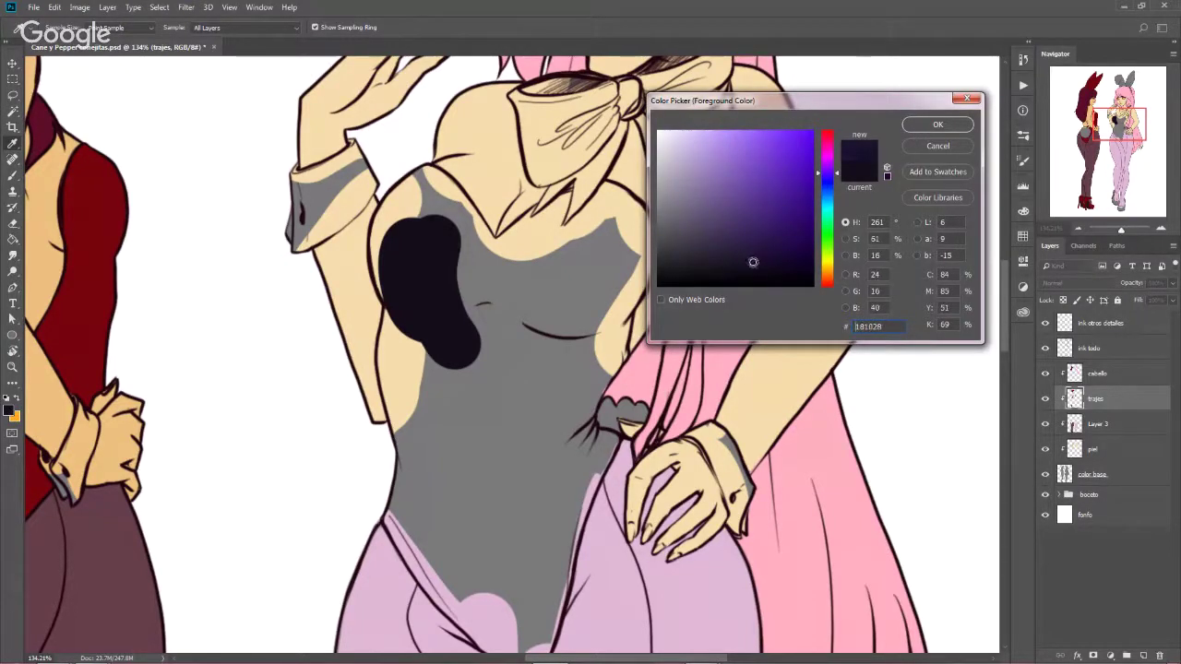
pyautogui.click(936, 124)
pyautogui.press('b')
# With a smaller brush, paint dark purple across the bodice to its top and right edges
pyautogui.moveTo(422, 264)
pyautogui.mouseDown()
pyautogui.moveTo(461, 316)
pyautogui.moveTo(411, 287)
pyautogui.mouseUp()
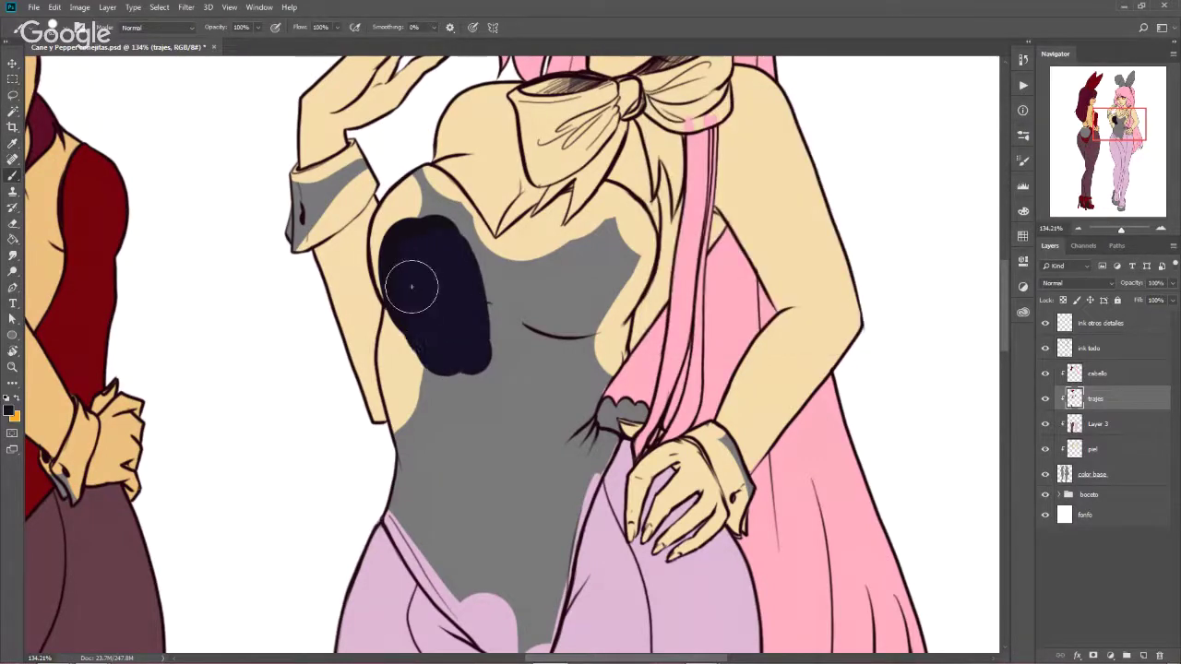
pyautogui.keyDown('alt'); pyautogui.rightClick(434, 250); pyautogui.keyUp('alt')
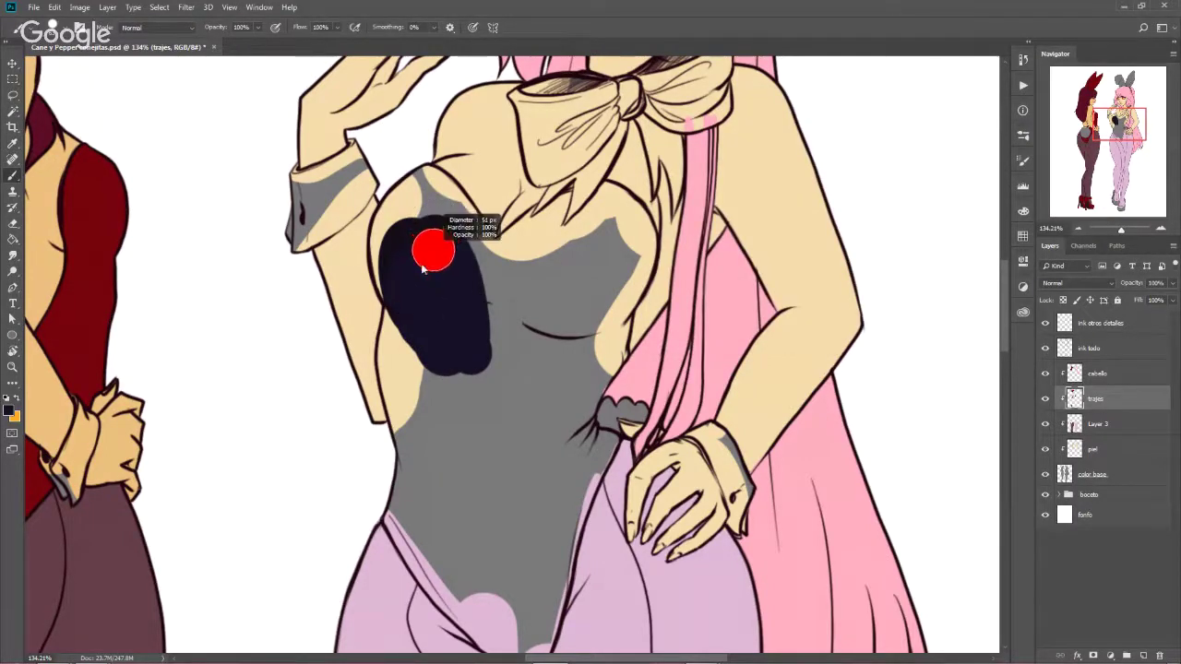
pyautogui.moveTo(429, 226)
pyautogui.mouseDown()
pyautogui.moveTo(453, 232)
pyautogui.moveTo(468, 256)
pyautogui.moveTo(406, 195)
pyautogui.moveTo(381, 265)
pyautogui.moveTo(387, 198)
pyautogui.moveTo(434, 173)
pyautogui.moveTo(499, 271)
pyautogui.moveTo(497, 249)
pyautogui.moveTo(549, 212)
pyautogui.moveTo(619, 189)
pyautogui.moveTo(551, 208)
pyautogui.moveTo(535, 226)
pyautogui.moveTo(577, 195)
pyautogui.mouseUp()
pyautogui.keyDown('alt'); pyautogui.rightClick(426, 212); pyautogui.keyUp('alt')
pyautogui.moveTo(495, 273)
pyautogui.mouseDown()
pyautogui.moveTo(544, 364)
pyautogui.moveTo(579, 327)
pyautogui.mouseUp()
pyautogui.moveTo(617, 253)
pyautogui.mouseDown()
pyautogui.moveTo(585, 199)
pyautogui.moveTo(632, 203)
pyautogui.moveTo(646, 226)
pyautogui.moveTo(636, 255)
pyautogui.moveTo(645, 265)
pyautogui.moveTo(616, 313)
pyautogui.mouseUp()
pyautogui.moveTo(640, 237)
pyautogui.mouseDown()
pyautogui.moveTo(615, 306)
pyautogui.moveTo(637, 242)
pyautogui.moveTo(616, 358)
pyautogui.moveTo(626, 307)
pyautogui.moveTo(580, 422)
pyautogui.moveTo(600, 298)
pyautogui.moveTo(625, 256)
pyautogui.moveTo(581, 242)
pyautogui.moveTo(567, 211)
pyautogui.moveTo(621, 224)
pyautogui.mouseUp()
# Paint dark strokes down the lower bodysuit and select the cabello layer
pyautogui.moveTo(581, 410); pyautogui.dragTo(570, 374)
pyautogui.moveTo(570, 374); pyautogui.dragTo(574, 461)
pyautogui.moveTo(574, 461); pyautogui.dragTo(579, 413)
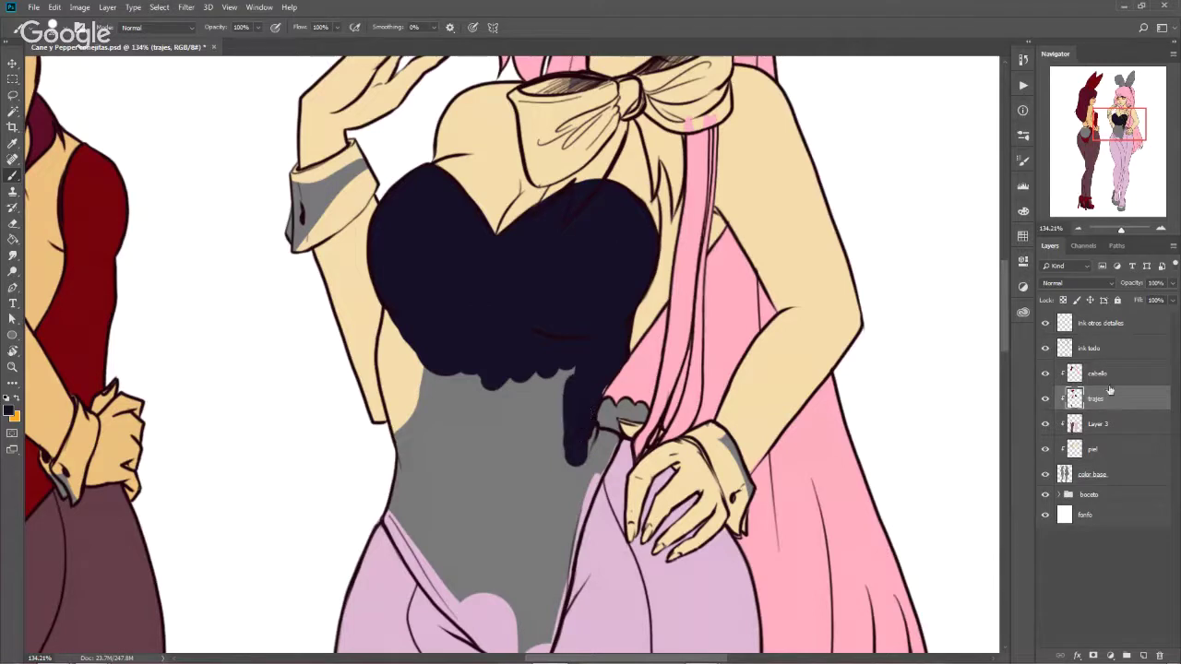
pyautogui.click(1098, 373)
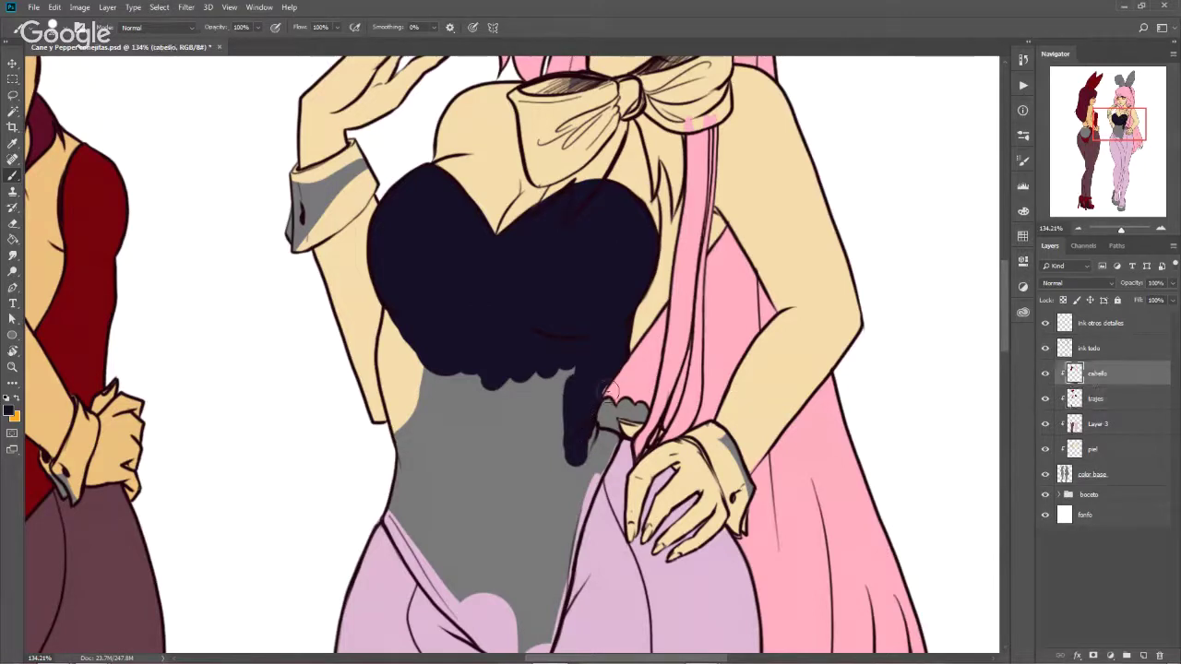
# Paint dark purple over the grey bodysuit near the hair and down its left side
pyautogui.press('e')
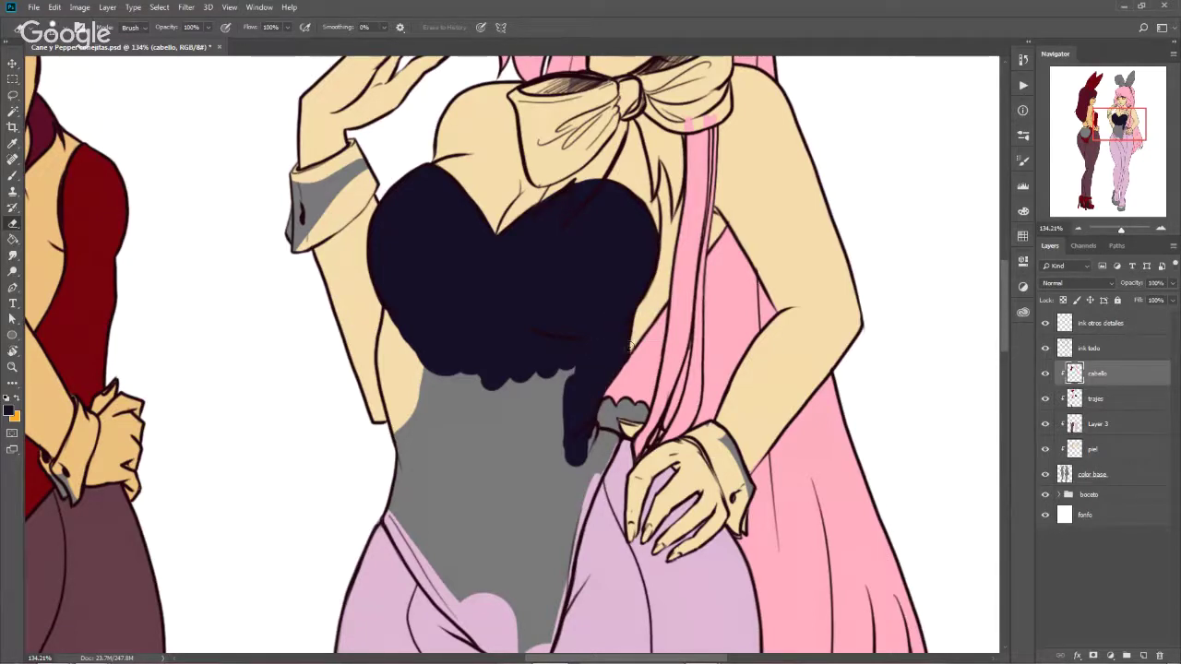
pyautogui.press('b')
pyautogui.moveTo(572, 351); pyautogui.dragTo(561, 480)
pyautogui.moveTo(544, 374); pyautogui.dragTo(546, 466)
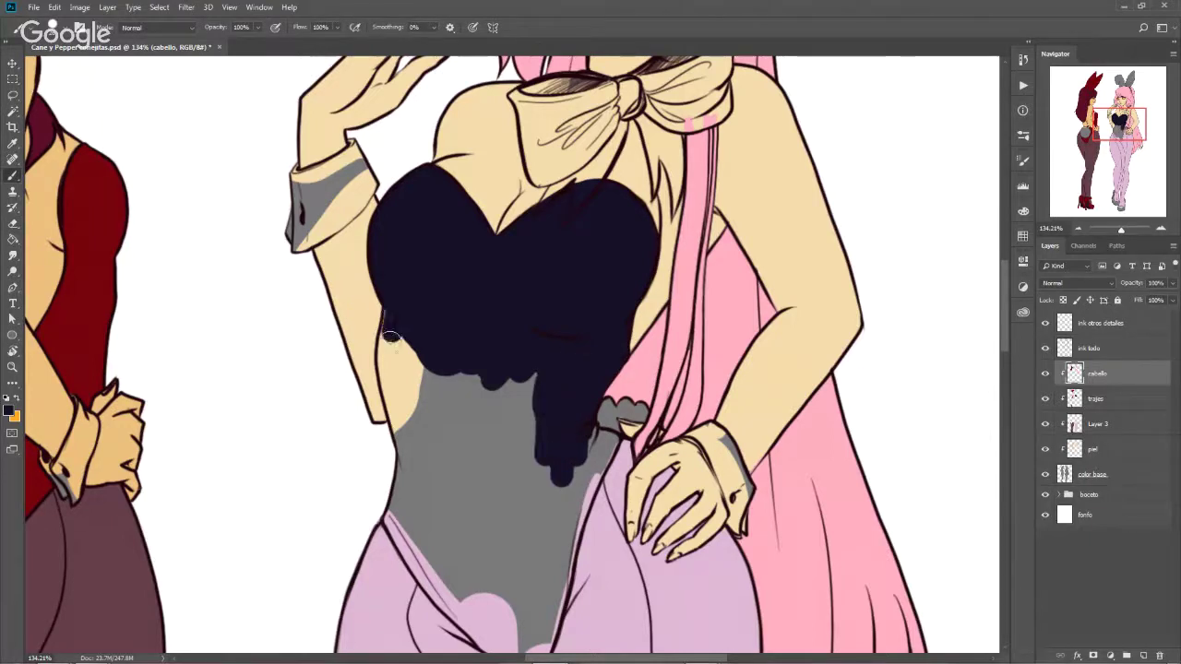
pyautogui.moveTo(390, 314)
pyautogui.mouseDown()
pyautogui.moveTo(385, 369)
pyautogui.moveTo(402, 429)
pyautogui.mouseUp()
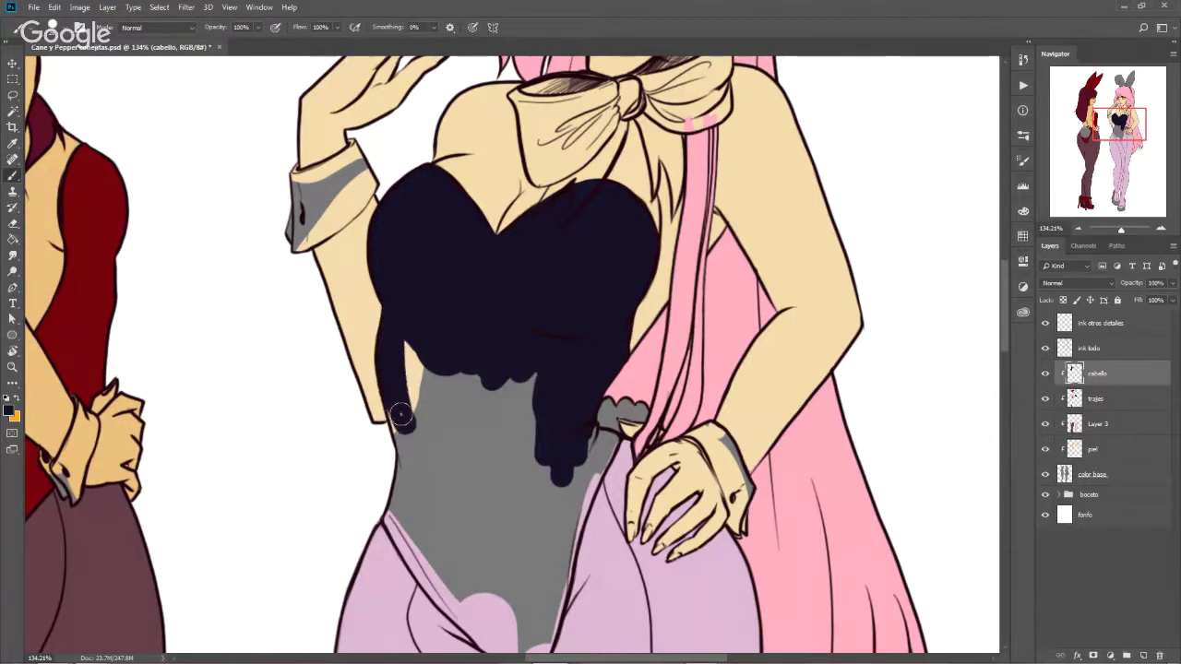
pyautogui.moveTo(400, 387); pyautogui.dragTo(398, 452)
pyautogui.moveTo(403, 350); pyautogui.dragTo(414, 440)
pyautogui.moveTo(429, 374)
pyautogui.mouseDown()
pyautogui.moveTo(442, 461)
pyautogui.moveTo(465, 473)
pyautogui.mouseUp()
# Fill the middle, right edge and tip of the lower bodysuit with dark purple
pyautogui.moveTo(503, 378)
pyautogui.mouseDown()
pyautogui.moveTo(508, 414)
pyautogui.moveTo(548, 400)
pyautogui.mouseUp()
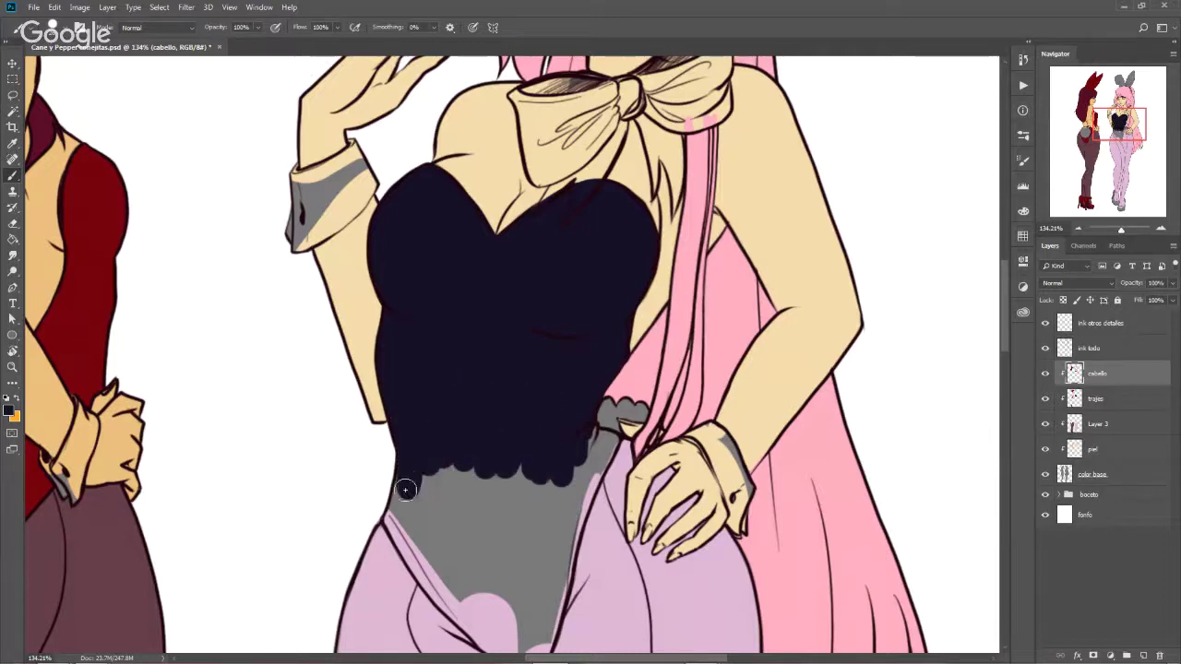
pyautogui.moveTo(405, 489)
pyautogui.mouseDown()
pyautogui.moveTo(389, 525)
pyautogui.moveTo(434, 581)
pyautogui.moveTo(422, 513)
pyautogui.moveTo(433, 480)
pyautogui.mouseUp()
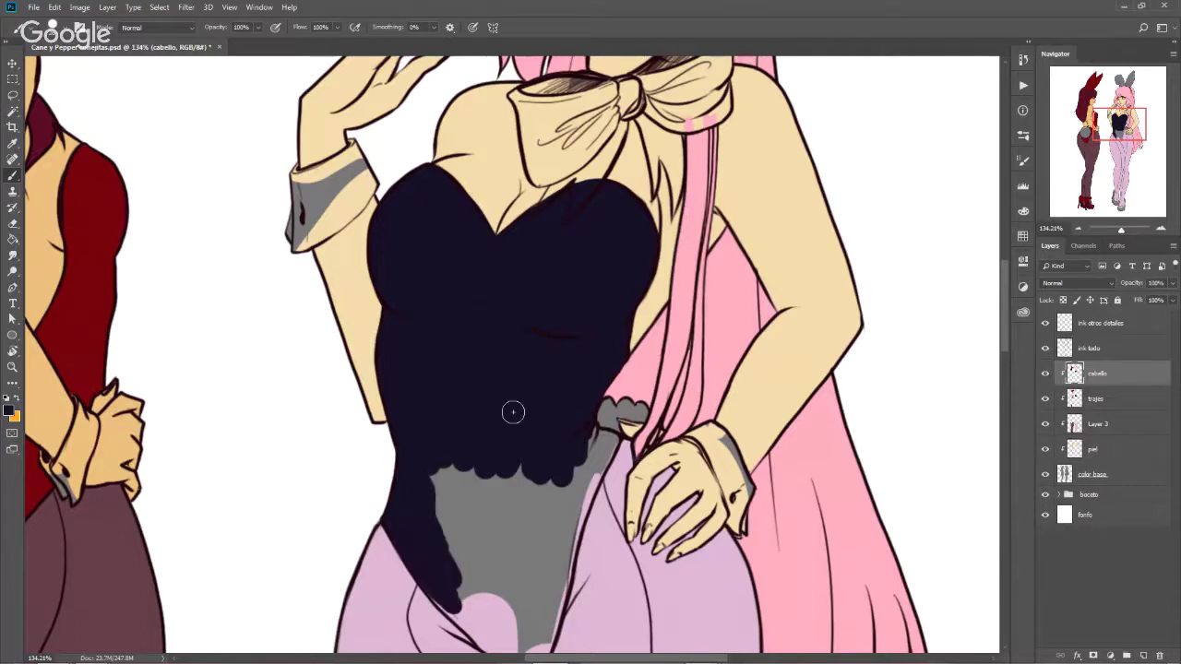
pyautogui.scroll(-1, 513, 413)
pyautogui.scroll(-2, 594, 343)
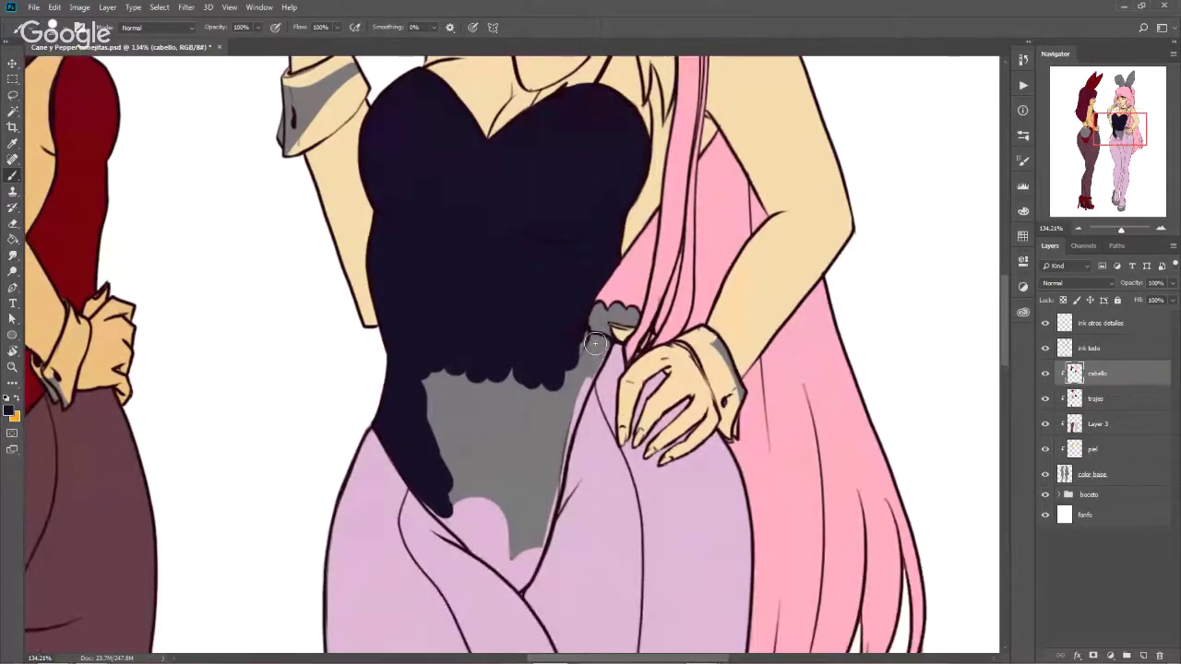
pyautogui.moveTo(594, 351)
pyautogui.mouseDown()
pyautogui.moveTo(554, 484)
pyautogui.moveTo(561, 400)
pyautogui.moveTo(521, 579)
pyautogui.mouseUp()
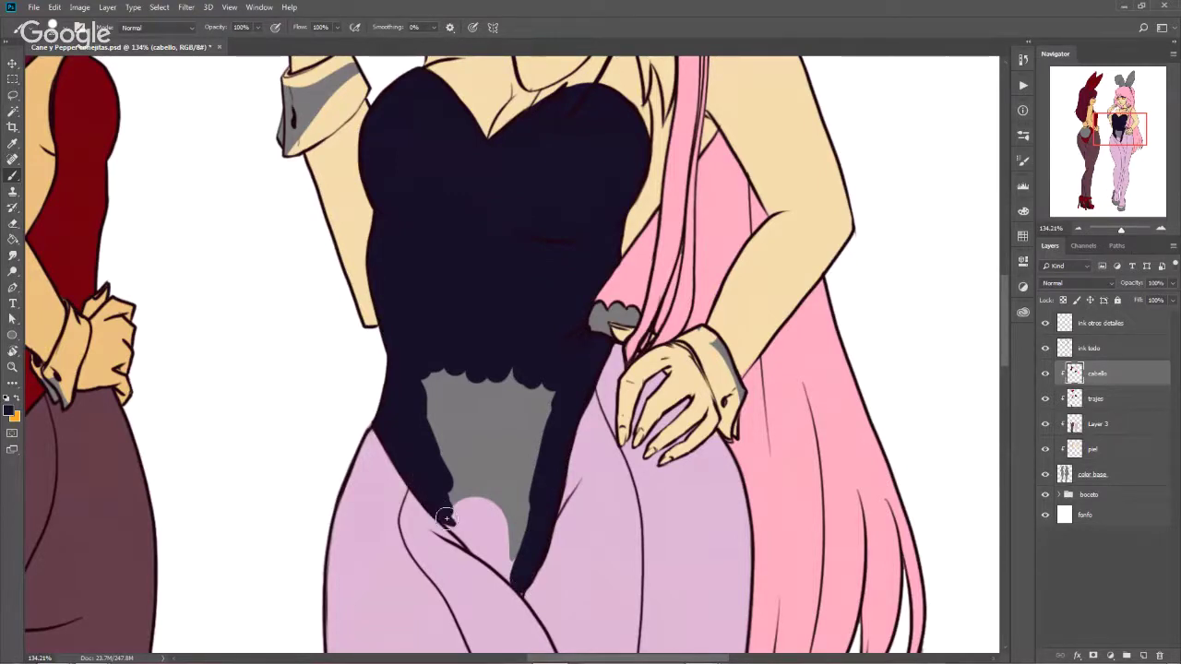
pyautogui.moveTo(441, 507)
pyautogui.mouseDown()
pyautogui.moveTo(507, 576)
pyautogui.moveTo(427, 384)
pyautogui.moveTo(454, 373)
pyautogui.moveTo(483, 427)
pyautogui.moveTo(516, 416)
pyautogui.moveTo(532, 492)
pyautogui.moveTo(516, 526)
pyautogui.moveTo(490, 514)
pyautogui.moveTo(508, 540)
pyautogui.moveTo(501, 550)
pyautogui.moveTo(521, 553)
pyautogui.mouseUp()
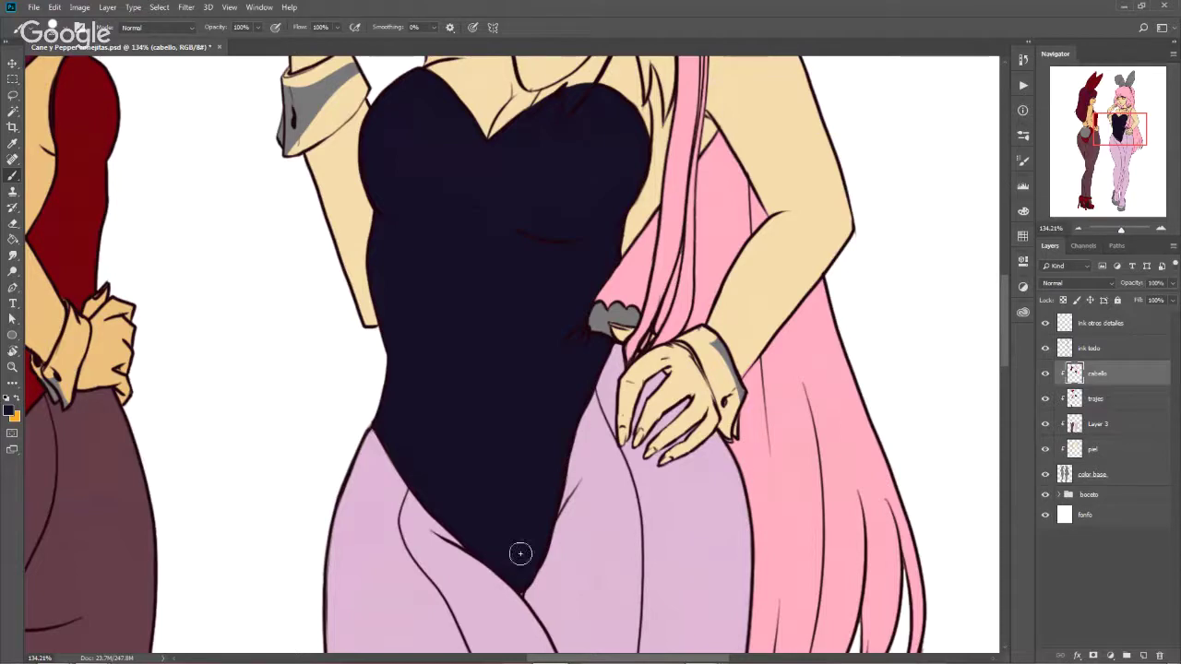
pyautogui.keyDown('alt'); pyautogui.rightClick(534, 442); pyautogui.keyUp('alt')
pyautogui.scroll(1, 526, 270)
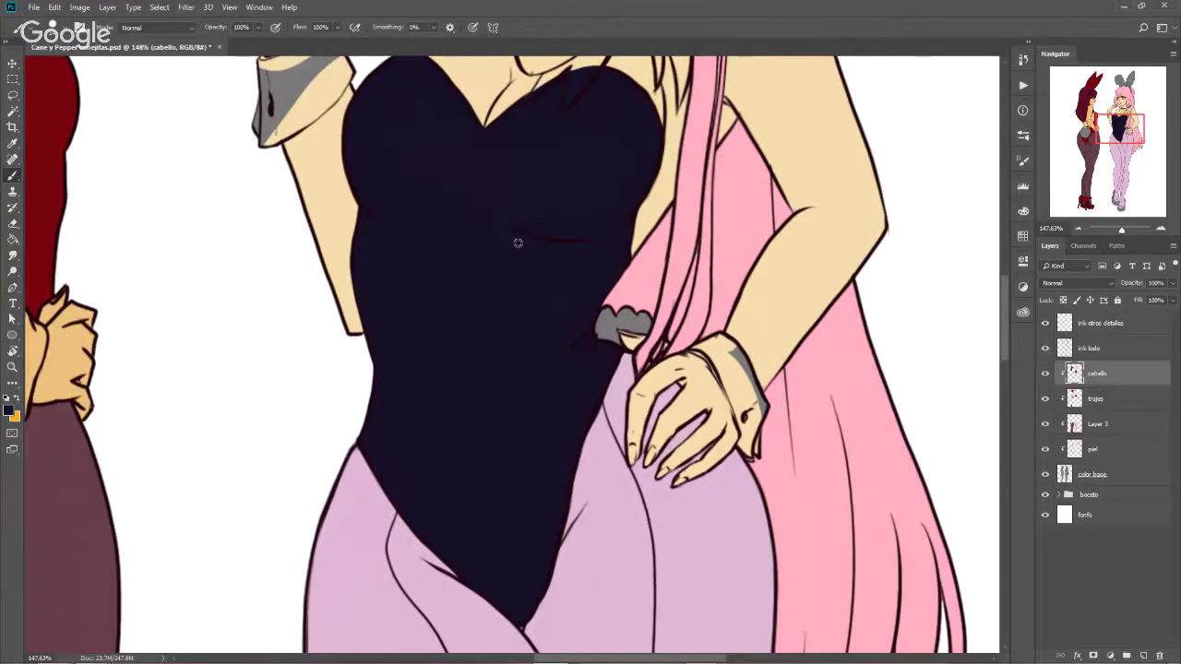
pyautogui.scroll(-11, 518, 242)
pyautogui.scroll(-3, 538, 361)
# Paint the left and right bunny ears and their grey bases near-black purple
pyautogui.scroll(3, 531, 351)
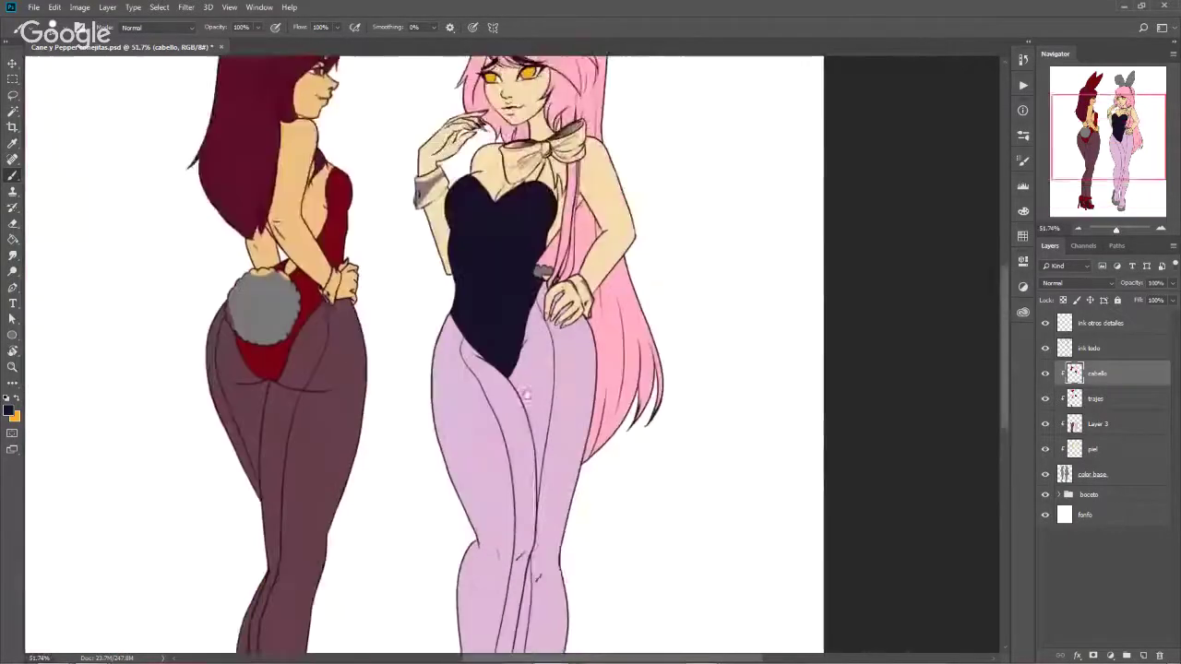
pyautogui.scroll(3, 525, 343)
pyautogui.scroll(1, 518, 337)
pyautogui.scroll(1, 518, 336)
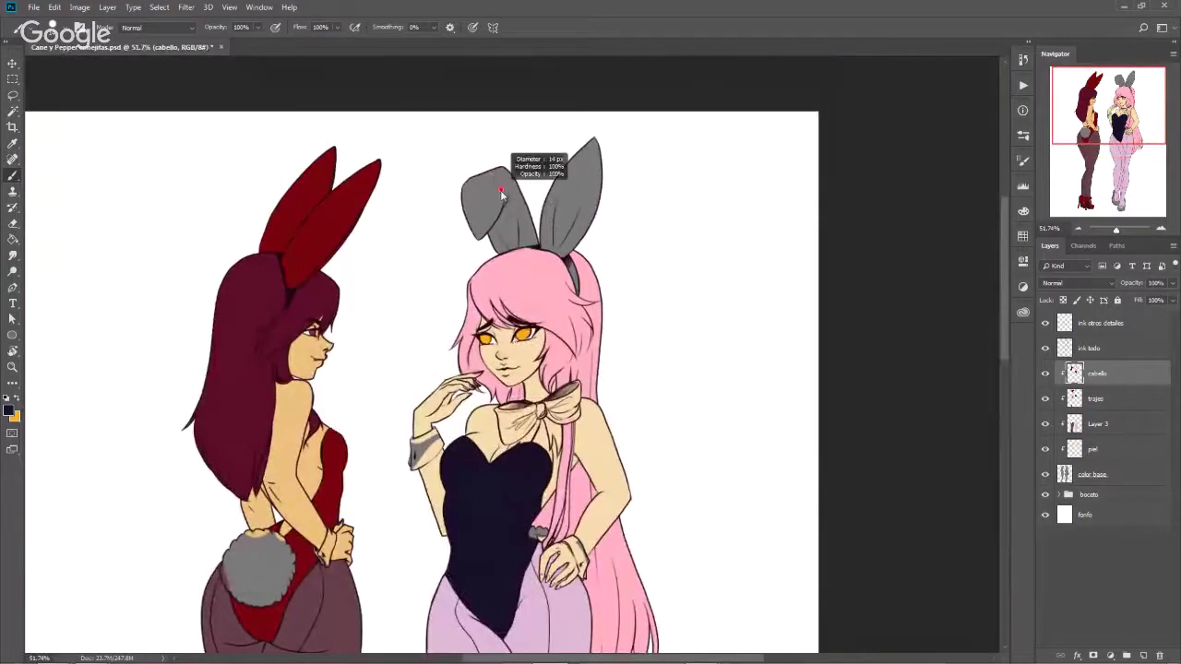
pyautogui.moveTo(468, 189)
pyautogui.mouseDown()
pyautogui.moveTo(602, 175)
pyautogui.moveTo(577, 198)
pyautogui.mouseUp()
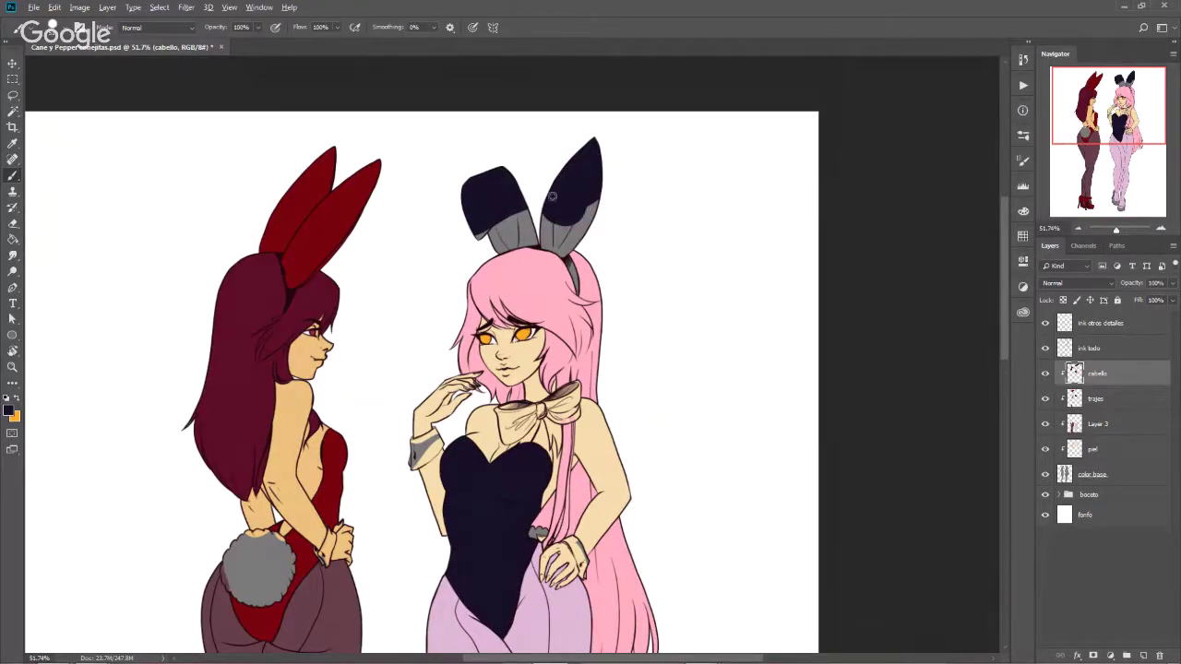
pyautogui.scroll(3, 554, 198)
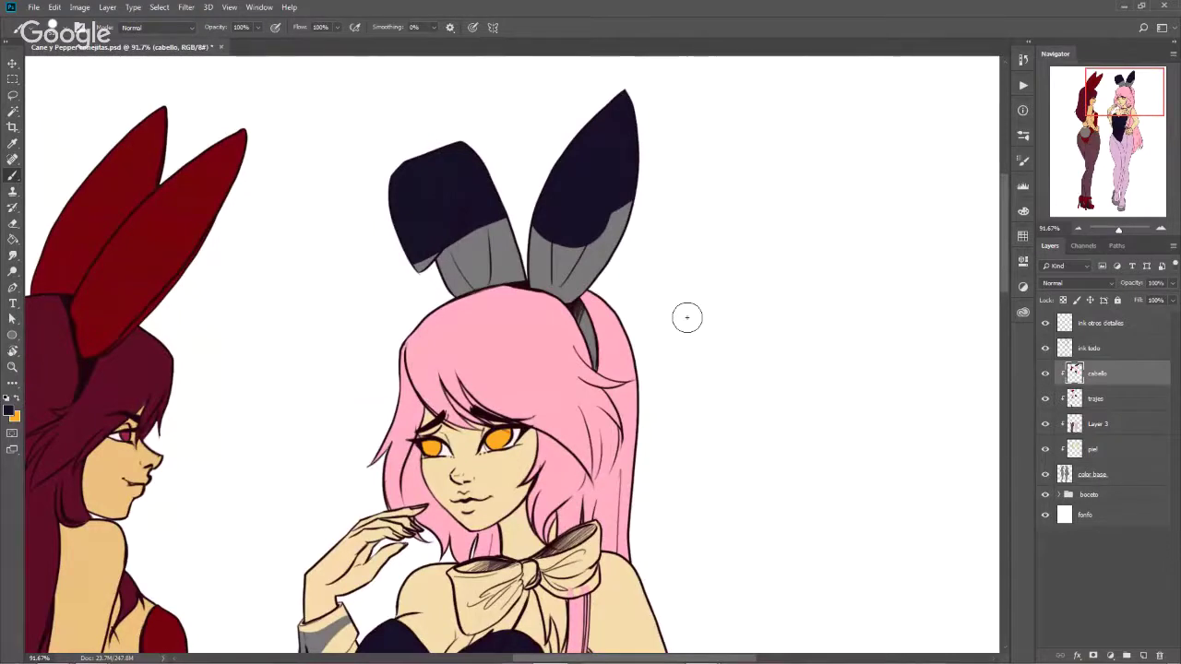
pyautogui.moveTo(544, 238)
pyautogui.mouseDown()
pyautogui.moveTo(539, 267)
pyautogui.moveTo(567, 263)
pyautogui.moveTo(628, 176)
pyautogui.moveTo(593, 206)
pyautogui.moveTo(581, 277)
pyautogui.moveTo(609, 249)
pyautogui.moveTo(580, 281)
pyautogui.moveTo(535, 279)
pyautogui.moveTo(560, 293)
pyautogui.mouseUp()
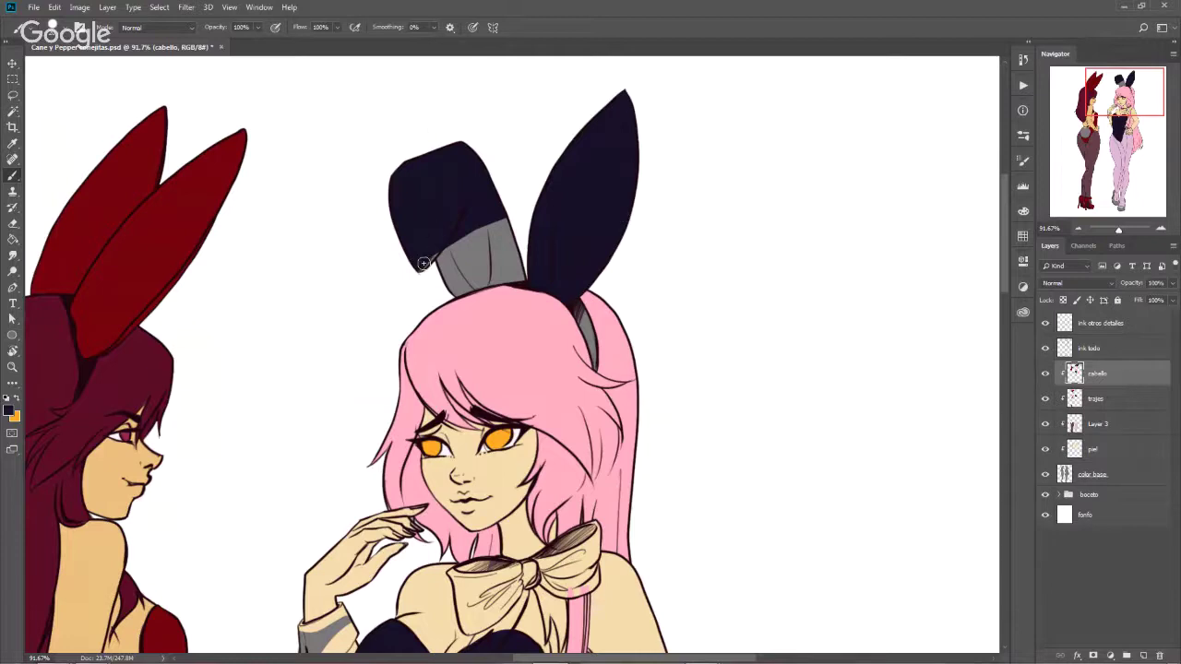
pyautogui.moveTo(426, 263)
pyautogui.mouseDown()
pyautogui.moveTo(505, 221)
pyautogui.moveTo(452, 263)
pyautogui.moveTo(507, 248)
pyautogui.moveTo(452, 276)
pyautogui.moveTo(499, 267)
pyautogui.moveTo(452, 291)
pyautogui.moveTo(498, 277)
pyautogui.mouseUp()
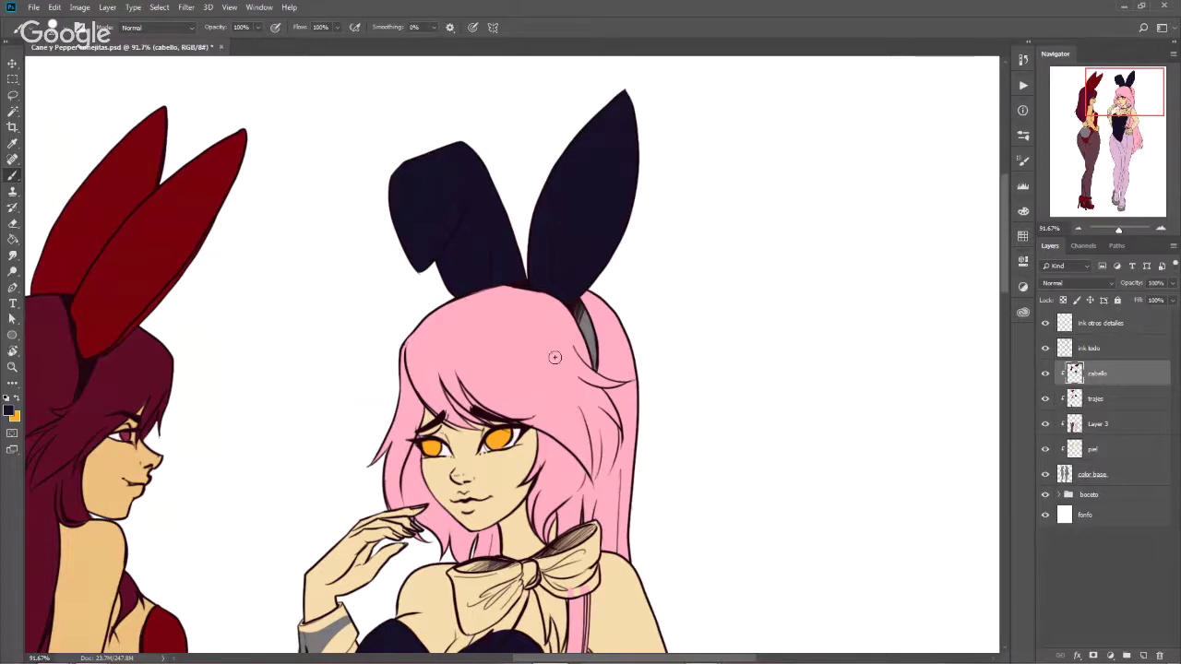
pyautogui.scroll(-2, 554, 388)
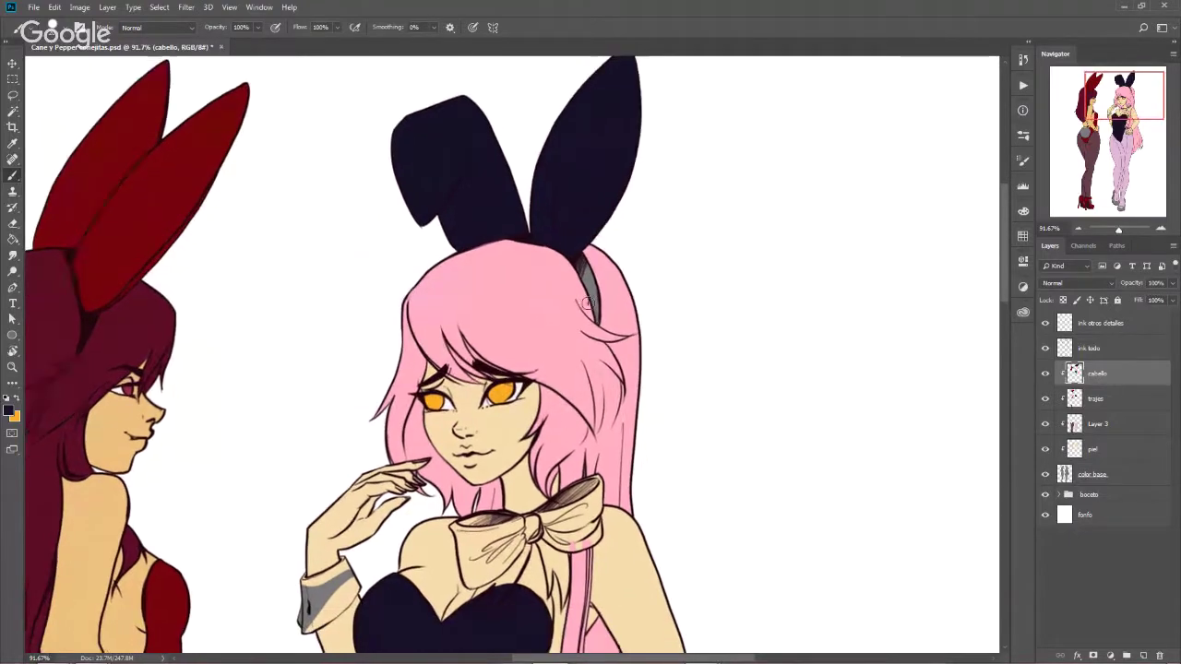
# Pick a deep blue and paint the grey headband strip with it
pyautogui.click(10, 413)
pyautogui.moveTo(795, 214)
pyautogui.mouseDown()
pyautogui.moveTo(778, 195)
pyautogui.moveTo(829, 190)
pyautogui.mouseUp()
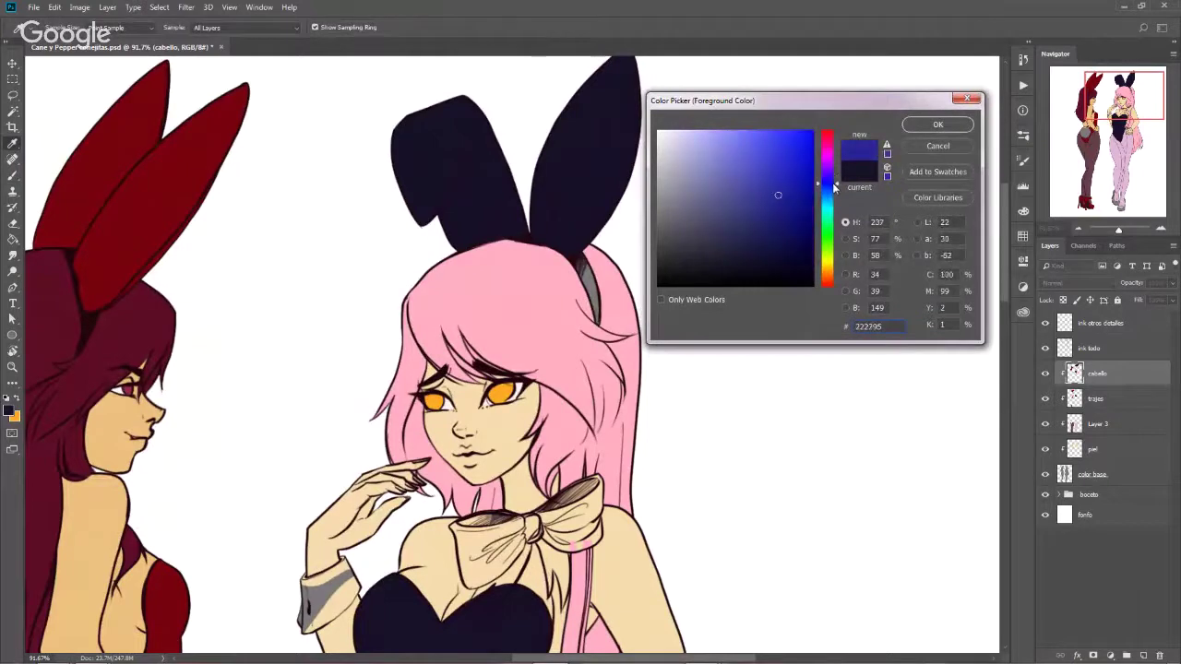
pyautogui.click(922, 126)
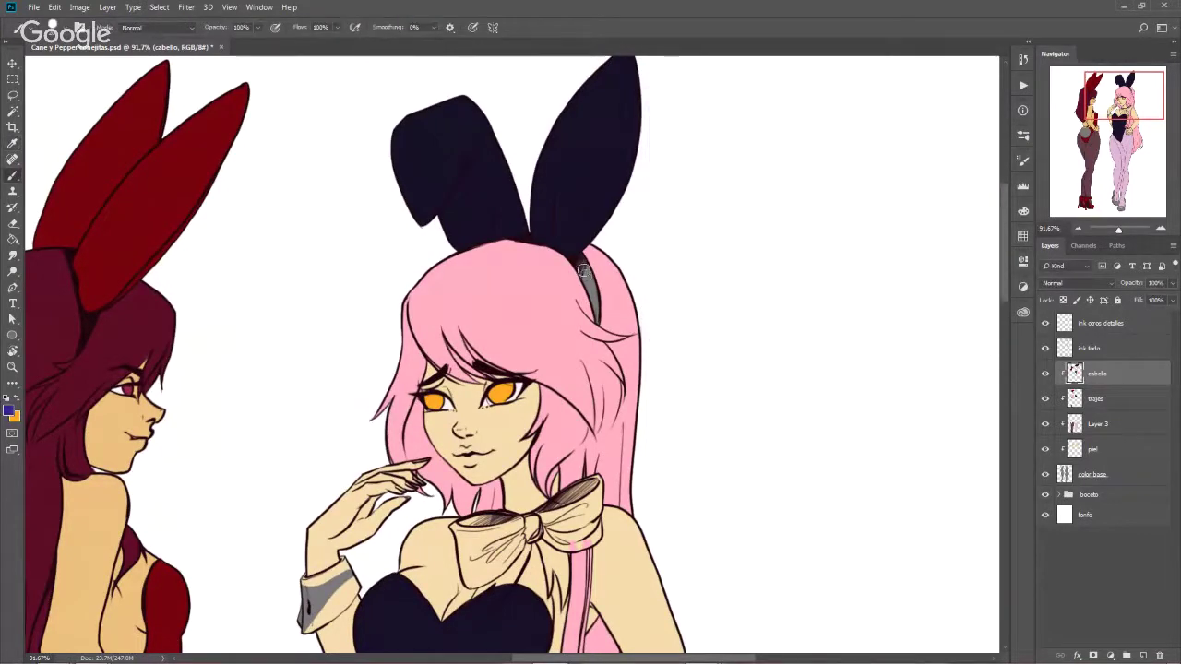
pyautogui.moveTo(586, 280)
pyautogui.mouseDown()
pyautogui.moveTo(581, 260)
pyautogui.moveTo(596, 317)
pyautogui.mouseUp()
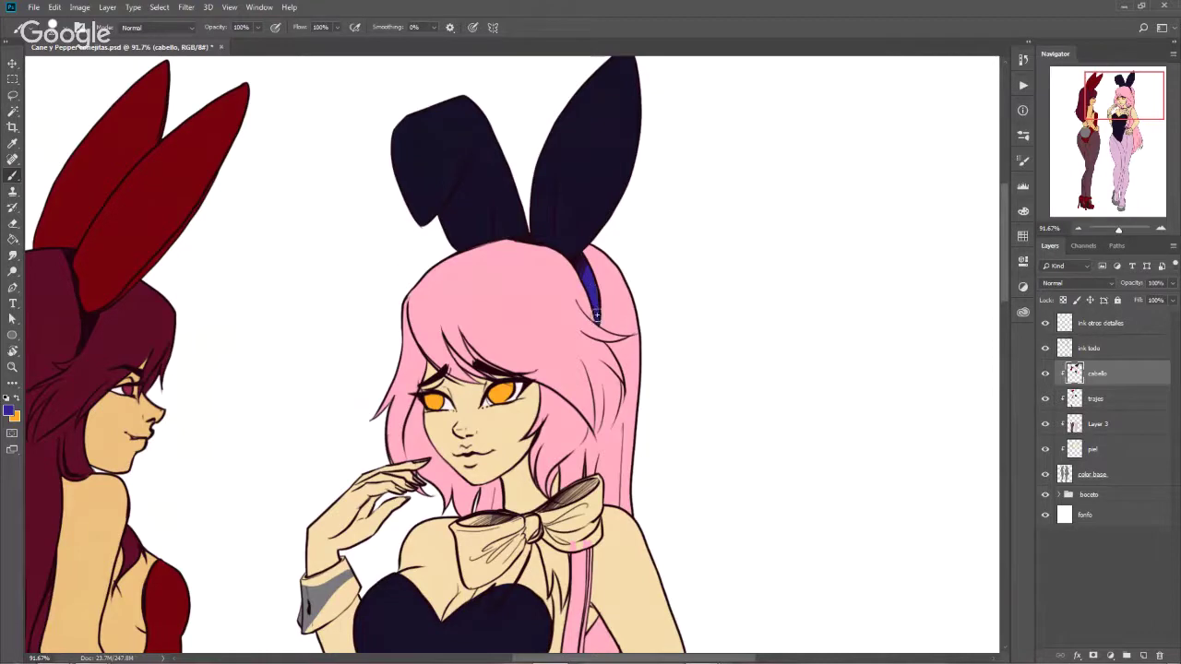
pyautogui.moveTo(589, 273); pyautogui.dragTo(584, 261)
# Change the foreground colour to a brighter blue, #3d18dd
pyautogui.moveTo(570, 552); pyautogui.dragTo(606, 340)
pyautogui.click(12, 412)
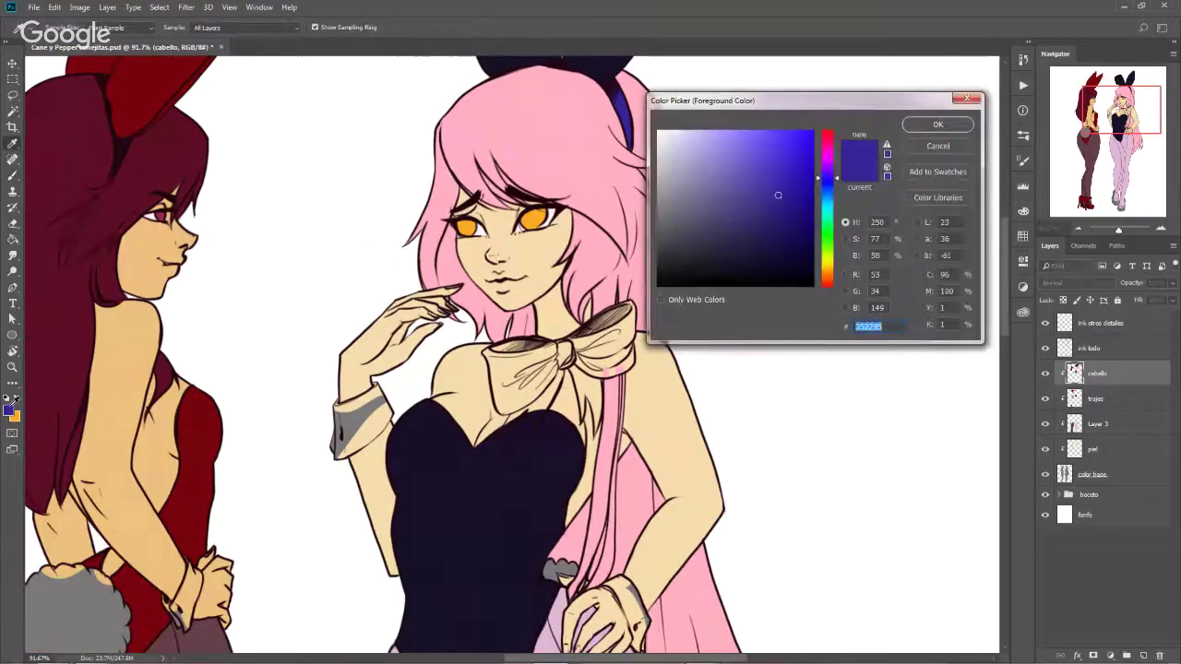
pyautogui.moveTo(835, 183)
pyautogui.mouseDown()
pyautogui.moveTo(795, 153)
pyautogui.moveTo(826, 176)
pyautogui.mouseUp()
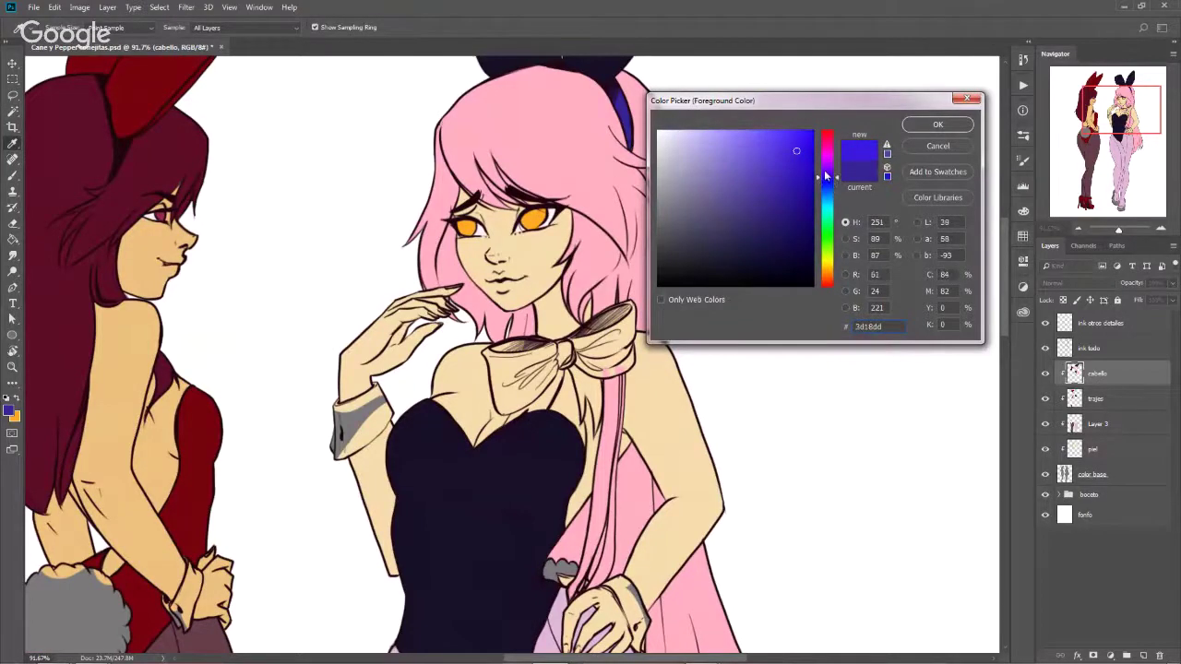
pyautogui.click(796, 148)
pyautogui.click(937, 124)
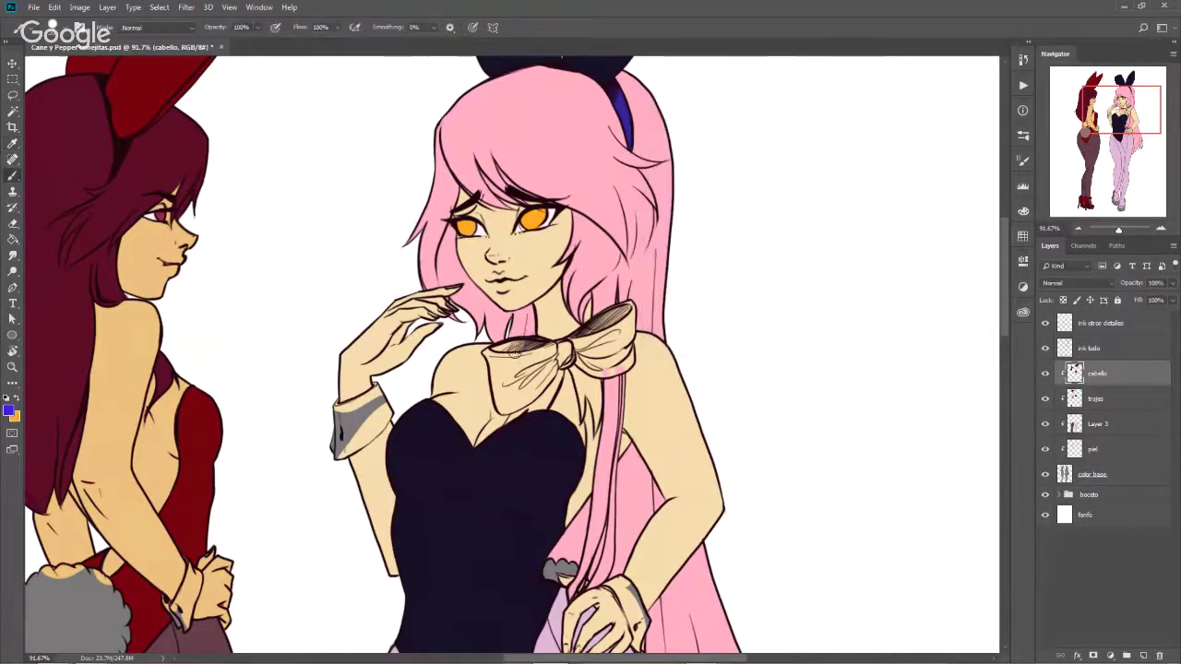
# Paint the bow, its knot and a ribbon tail bright blue
pyautogui.moveTo(514, 352)
pyautogui.mouseDown()
pyautogui.moveTo(504, 355)
pyautogui.moveTo(560, 345)
pyautogui.moveTo(567, 361)
pyautogui.moveTo(602, 323)
pyautogui.moveTo(584, 333)
pyautogui.moveTo(629, 308)
pyautogui.moveTo(616, 344)
pyautogui.moveTo(591, 344)
pyautogui.moveTo(589, 367)
pyautogui.moveTo(626, 358)
pyautogui.moveTo(606, 372)
pyautogui.mouseUp()
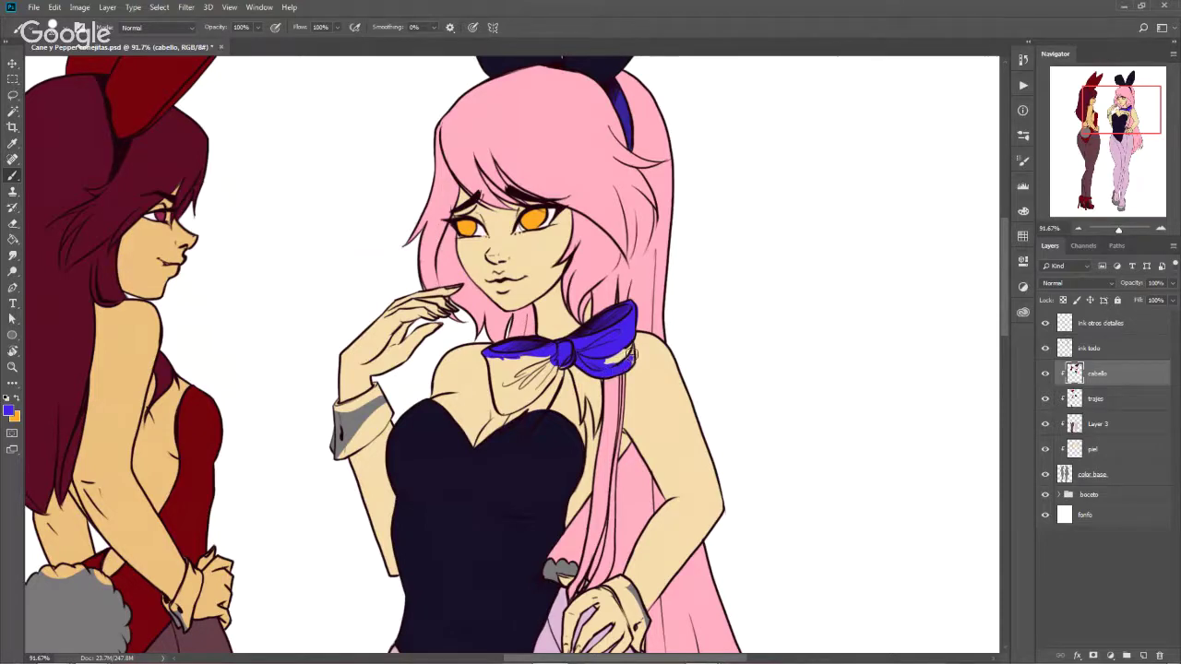
pyautogui.moveTo(630, 346); pyautogui.dragTo(616, 352)
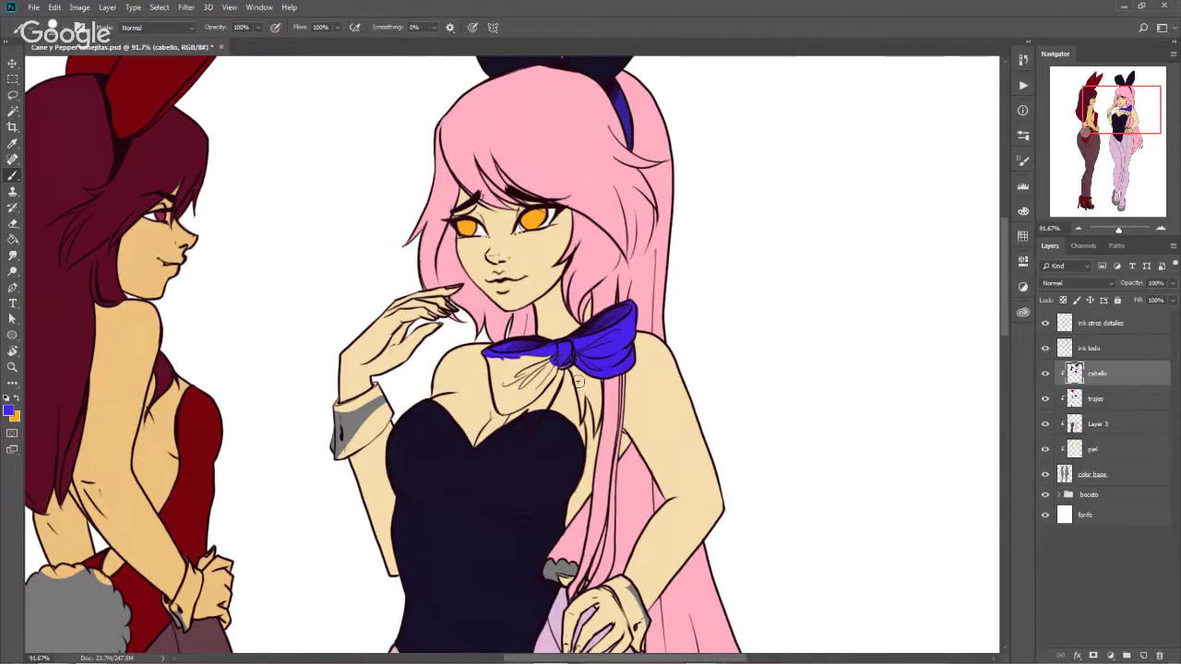
pyautogui.moveTo(579, 376); pyautogui.dragTo(582, 415)
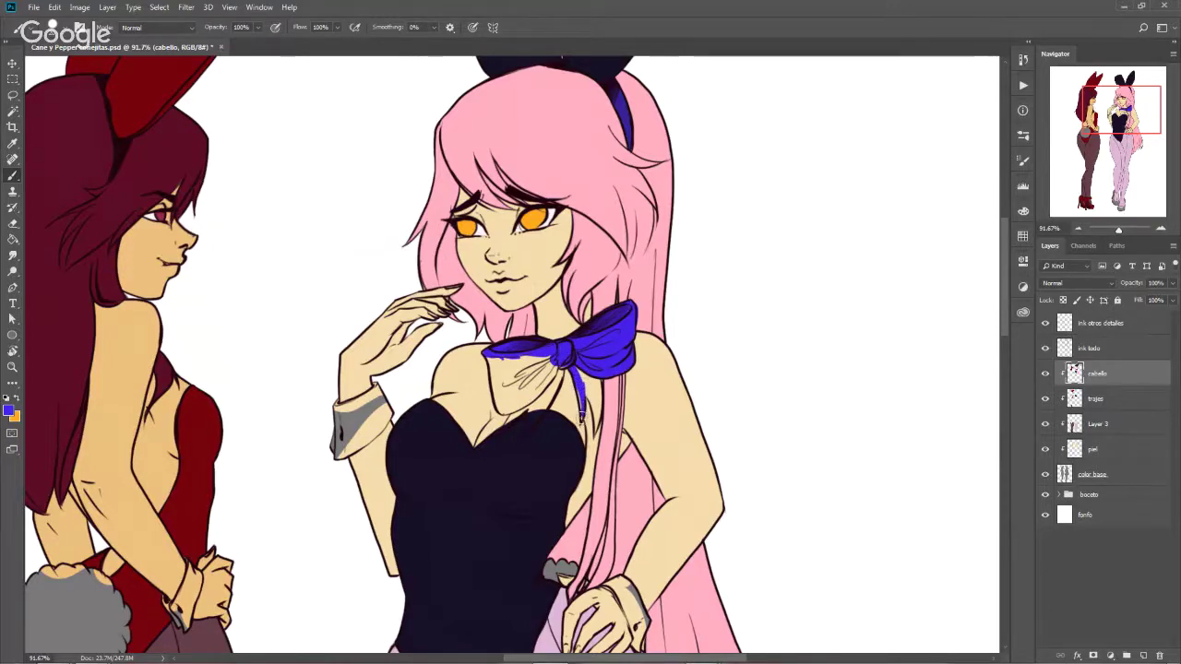
pyautogui.moveTo(581, 410)
pyautogui.mouseDown()
pyautogui.moveTo(577, 367)
pyautogui.moveTo(596, 426)
pyautogui.moveTo(595, 374)
pyautogui.moveTo(528, 425)
pyautogui.mouseUp()
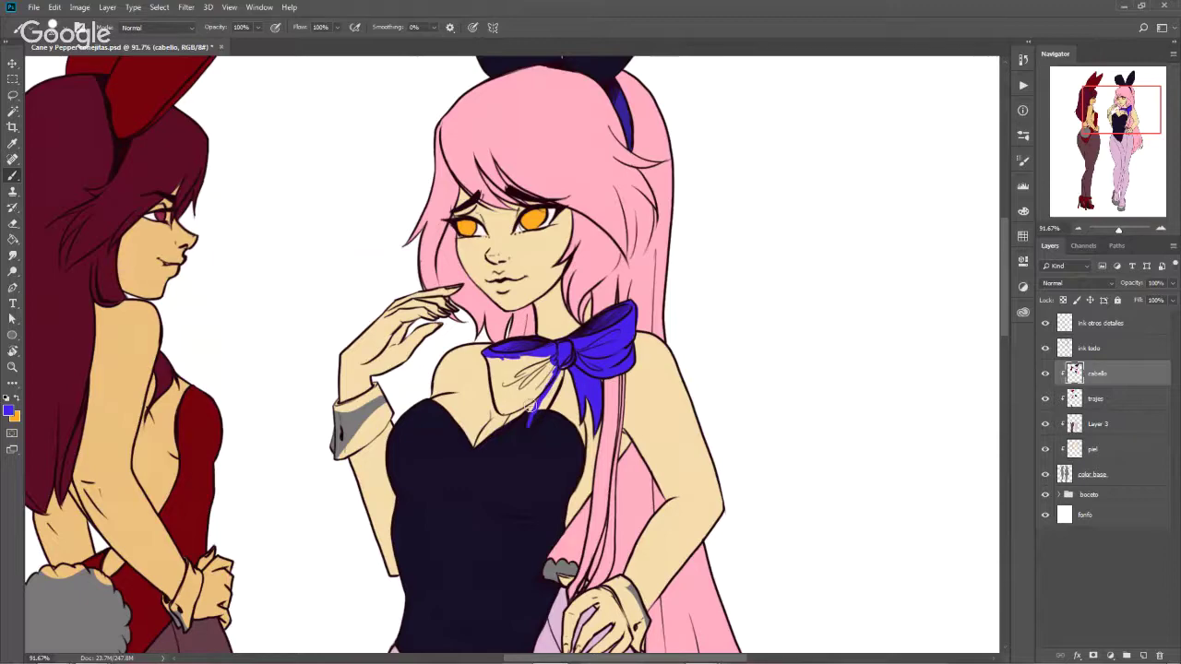
pyautogui.scroll(1, 521, 400)
pyautogui.scroll(4, 515, 394)
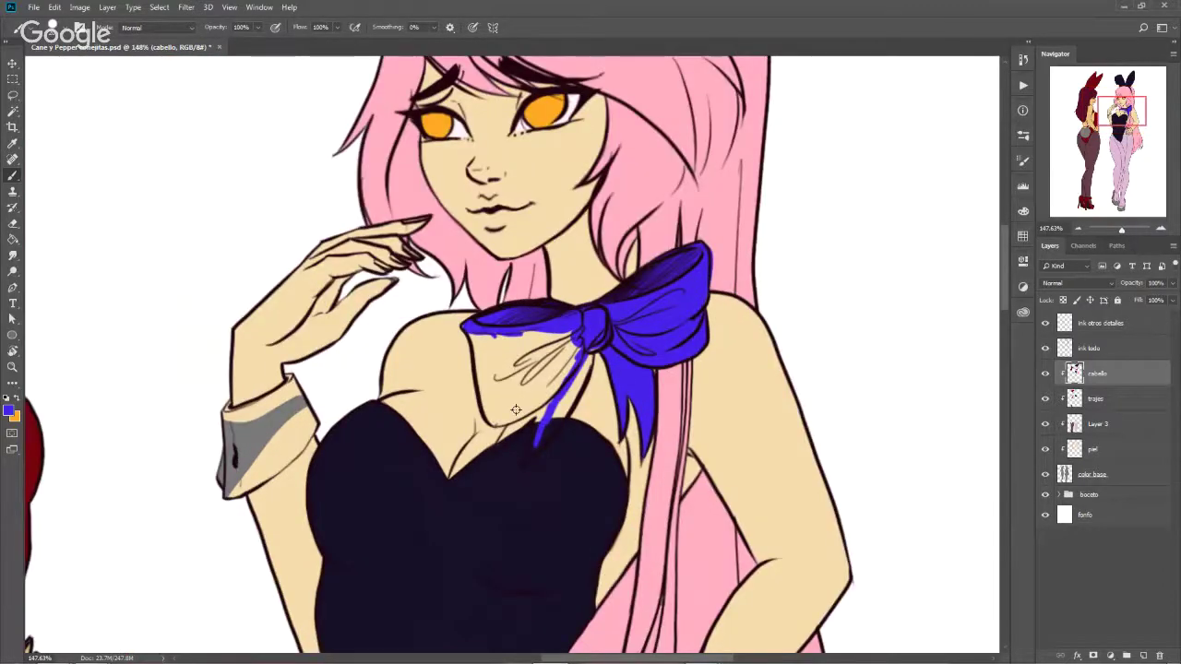
pyautogui.scroll(2, 515, 410)
# Fill the ribbon tail solid and paint the bow's left edge and inner area blue
pyautogui.moveTo(548, 388); pyautogui.dragTo(619, 314)
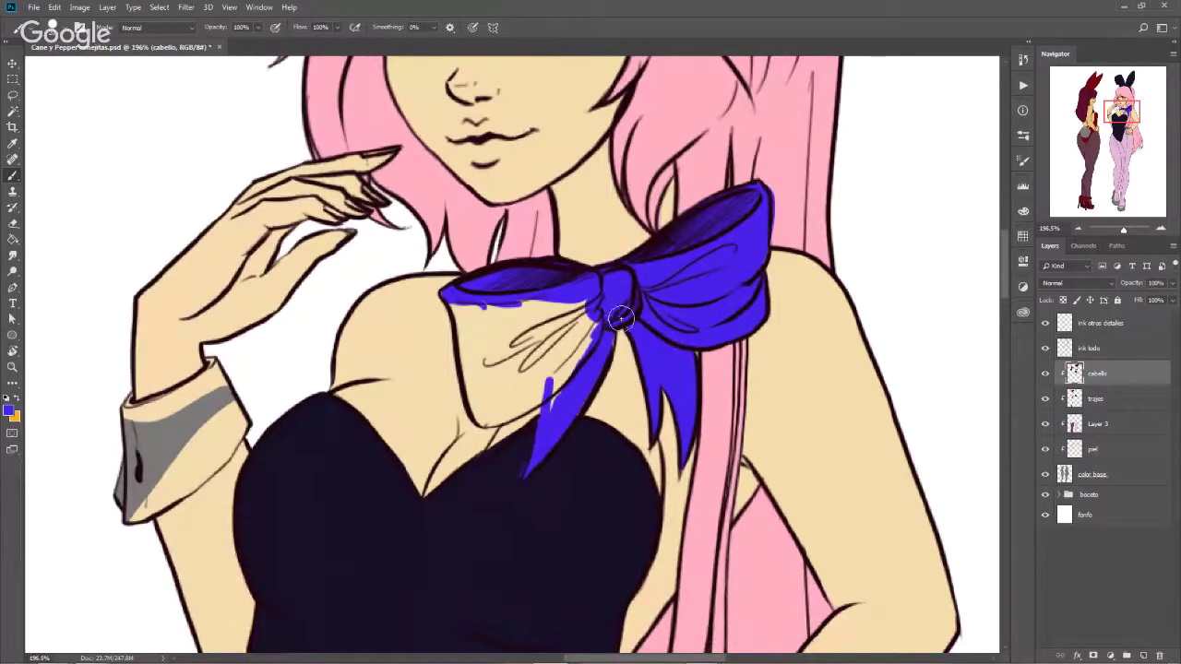
pyautogui.moveTo(619, 313); pyautogui.dragTo(600, 337)
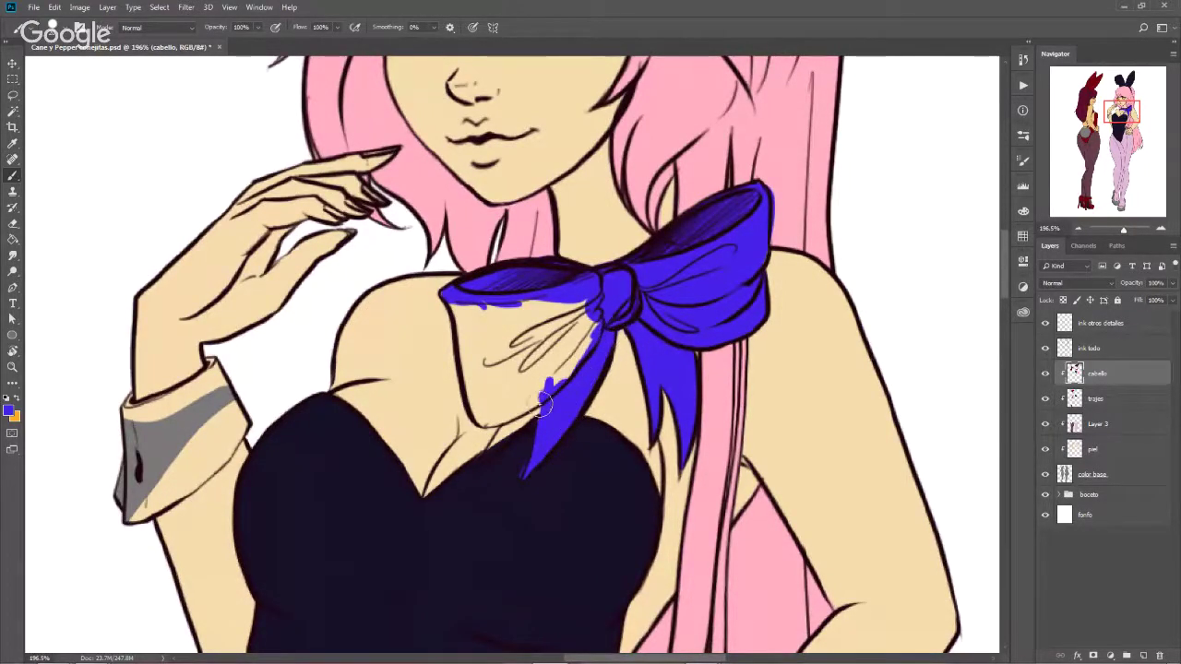
pyautogui.moveTo(562, 402)
pyautogui.mouseDown()
pyautogui.moveTo(484, 461)
pyautogui.moveTo(551, 397)
pyautogui.mouseUp()
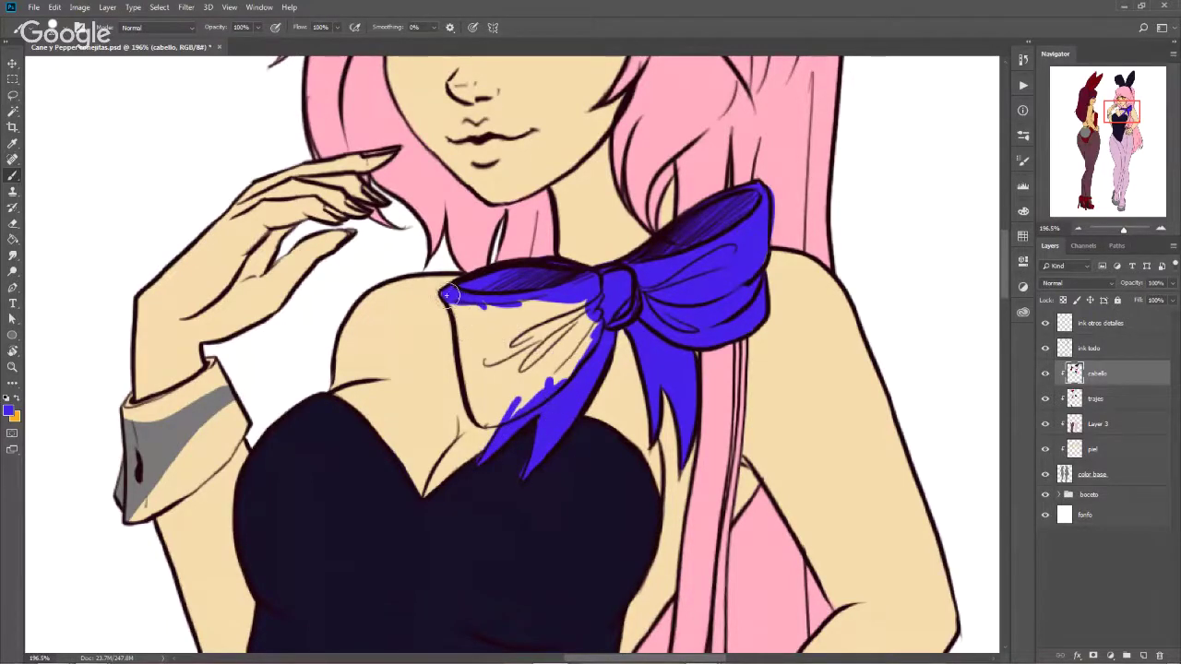
pyautogui.moveTo(450, 295); pyautogui.dragTo(473, 388)
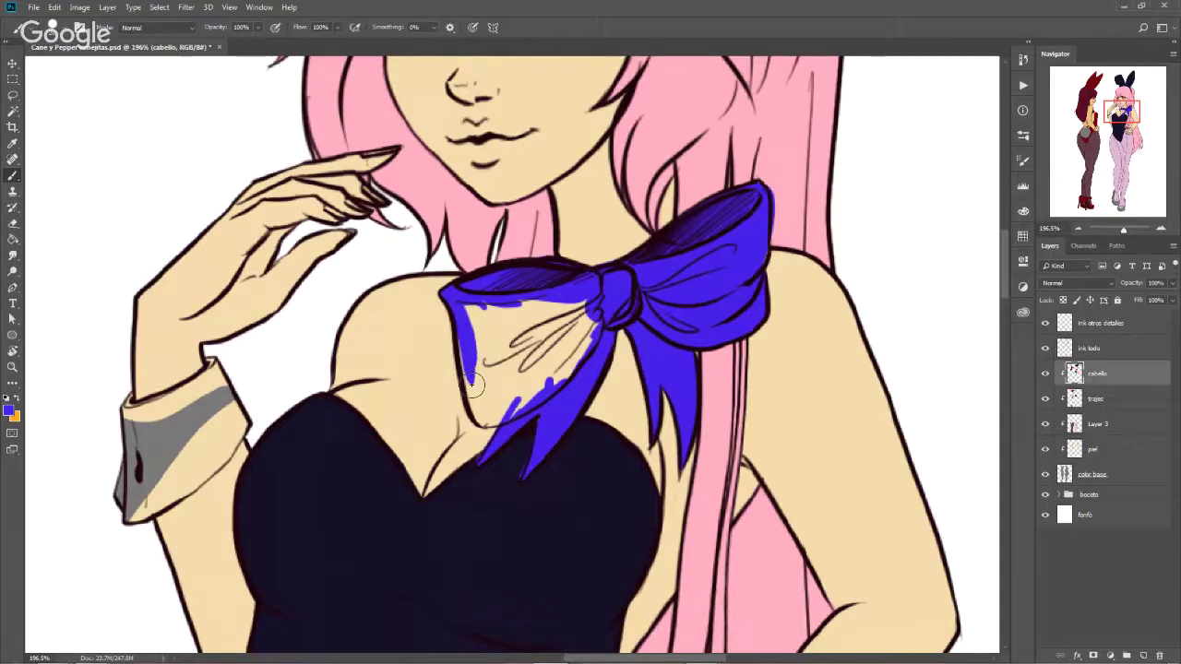
pyautogui.scroll(2, 455, 373)
pyautogui.scroll(3, 455, 372)
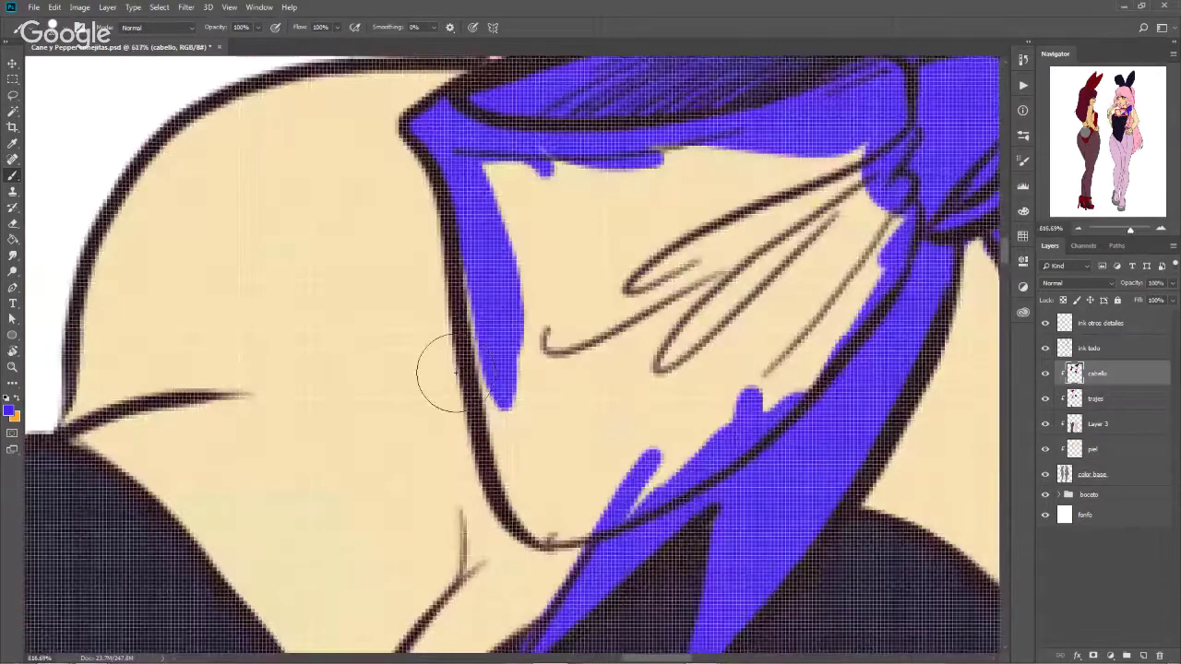
pyautogui.scroll(-3, 455, 372)
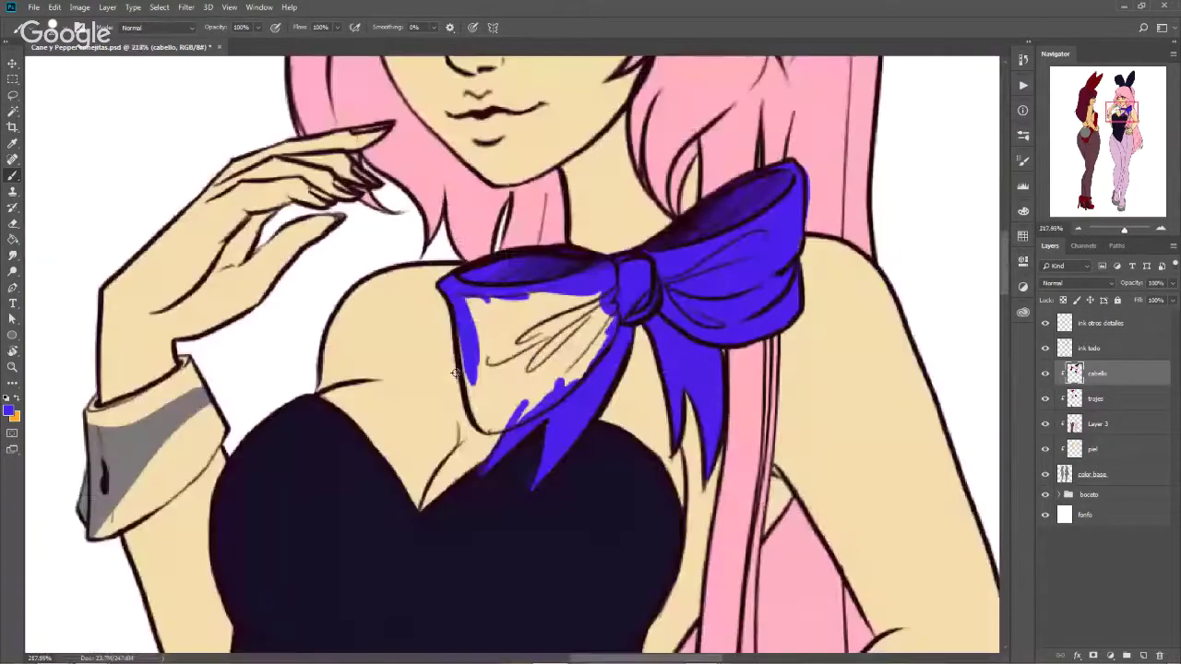
pyautogui.scroll(-1, 454, 373)
pyautogui.moveTo(466, 318)
pyautogui.mouseDown()
pyautogui.moveTo(523, 313)
pyautogui.moveTo(562, 332)
pyautogui.moveTo(535, 378)
pyautogui.moveTo(498, 396)
pyautogui.moveTo(475, 364)
pyautogui.moveTo(475, 415)
pyautogui.moveTo(498, 364)
pyautogui.moveTo(531, 359)
pyautogui.mouseUp()
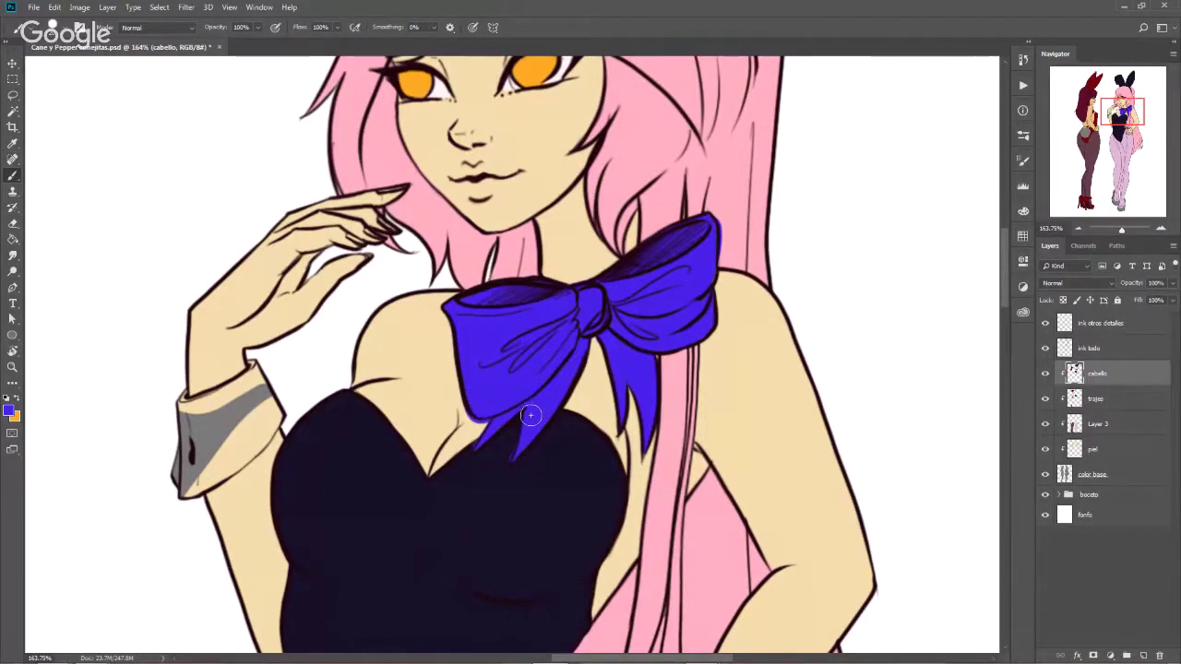
pyautogui.press('e')
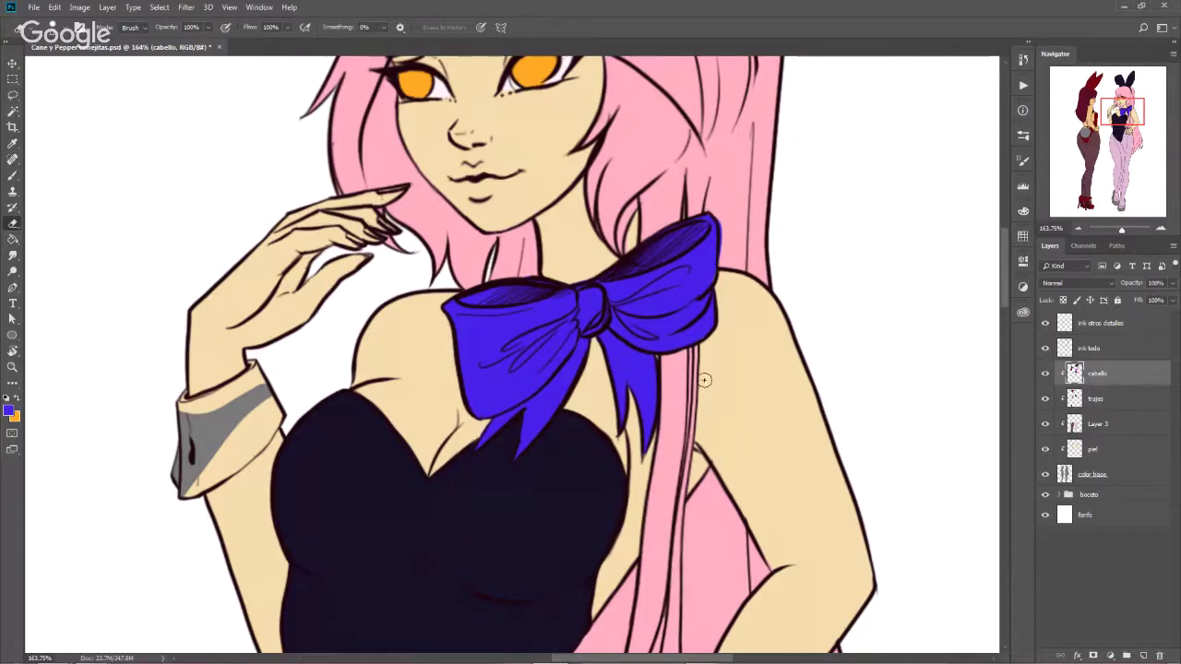
pyautogui.scroll(-2, 705, 332)
pyautogui.scroll(-5, 704, 332)
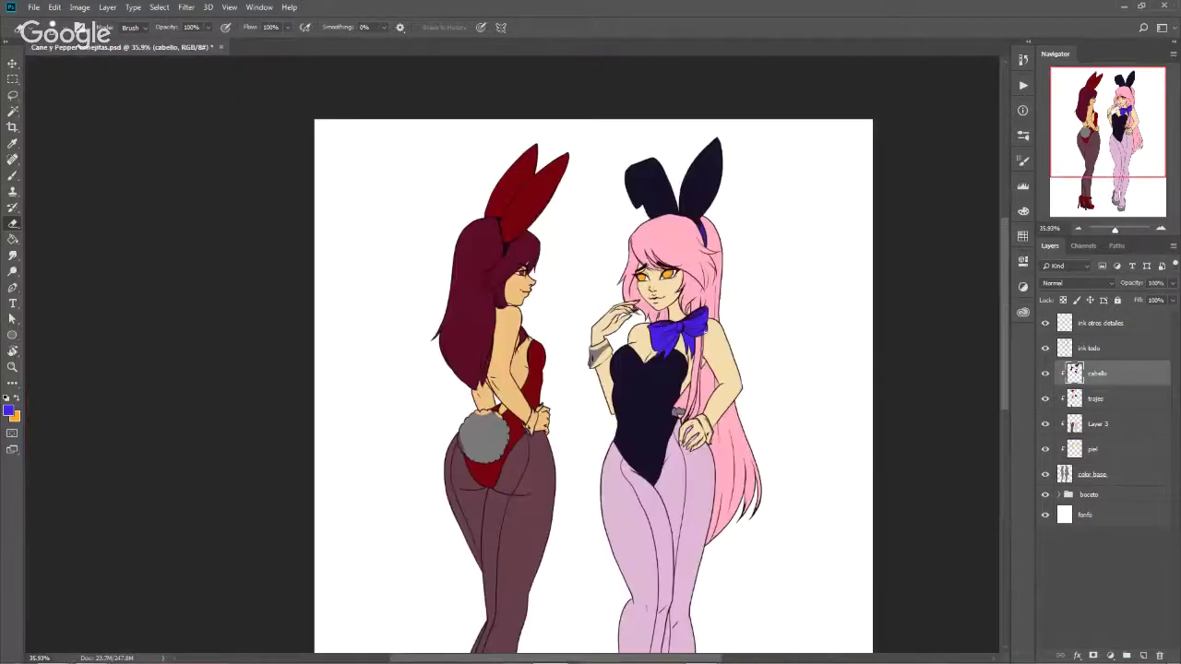
pyautogui.scroll(1, 705, 332)
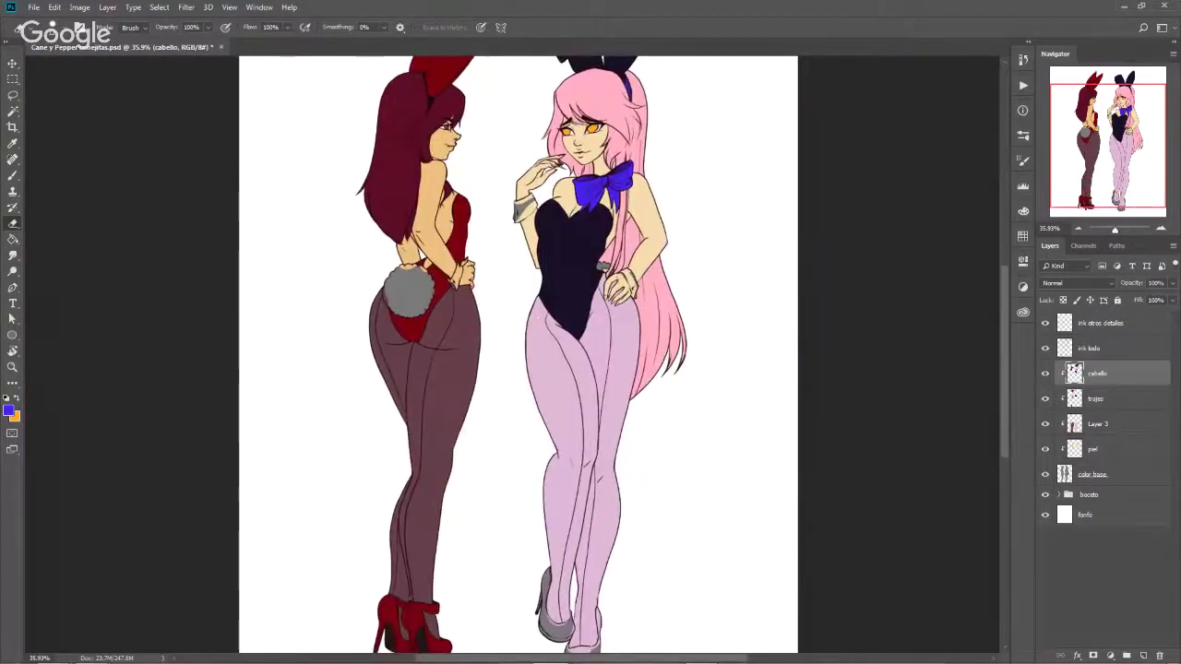
pyautogui.moveTo(666, 313)
pyautogui.mouseDown()
pyautogui.moveTo(640, 330)
pyautogui.moveTo(552, 131)
pyautogui.mouseUp()
pyautogui.scroll(-2, 616, 458)
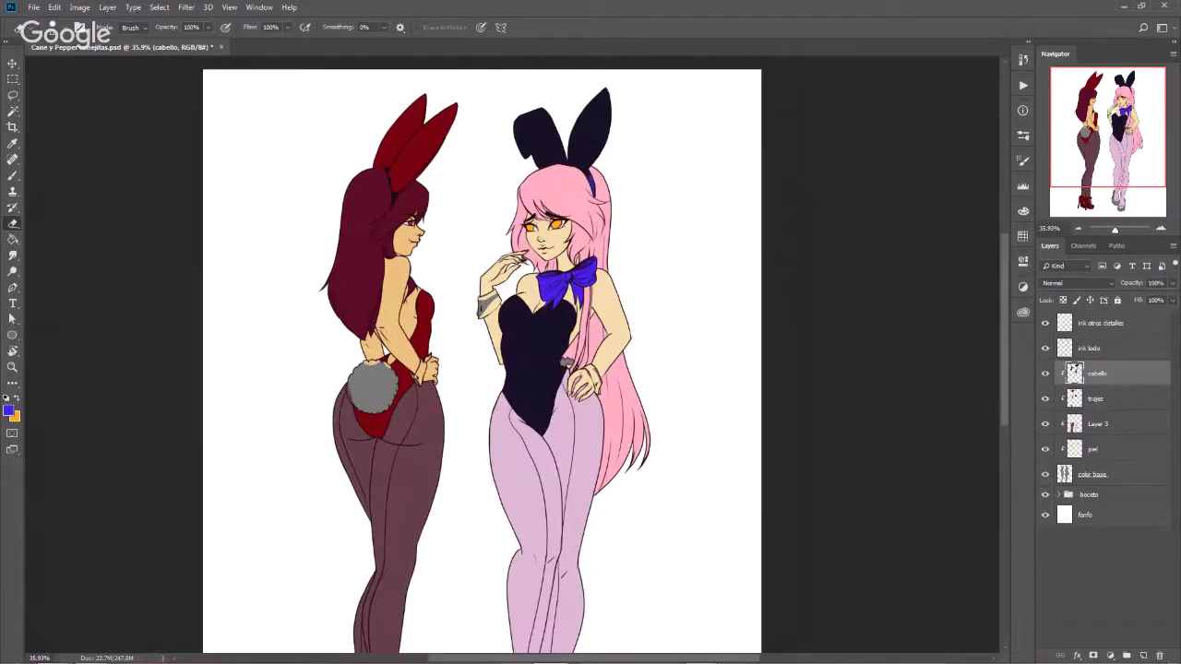
pyautogui.moveTo(570, 410); pyautogui.dragTo(584, 262)
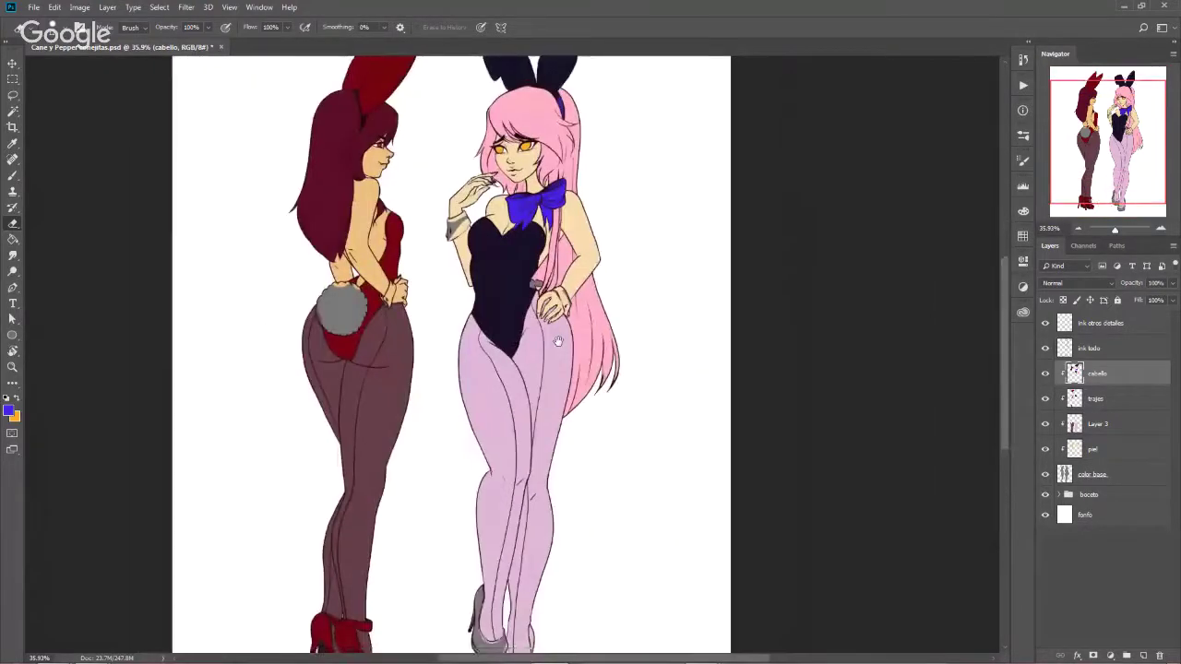
pyautogui.moveTo(600, 266); pyautogui.dragTo(606, 292)
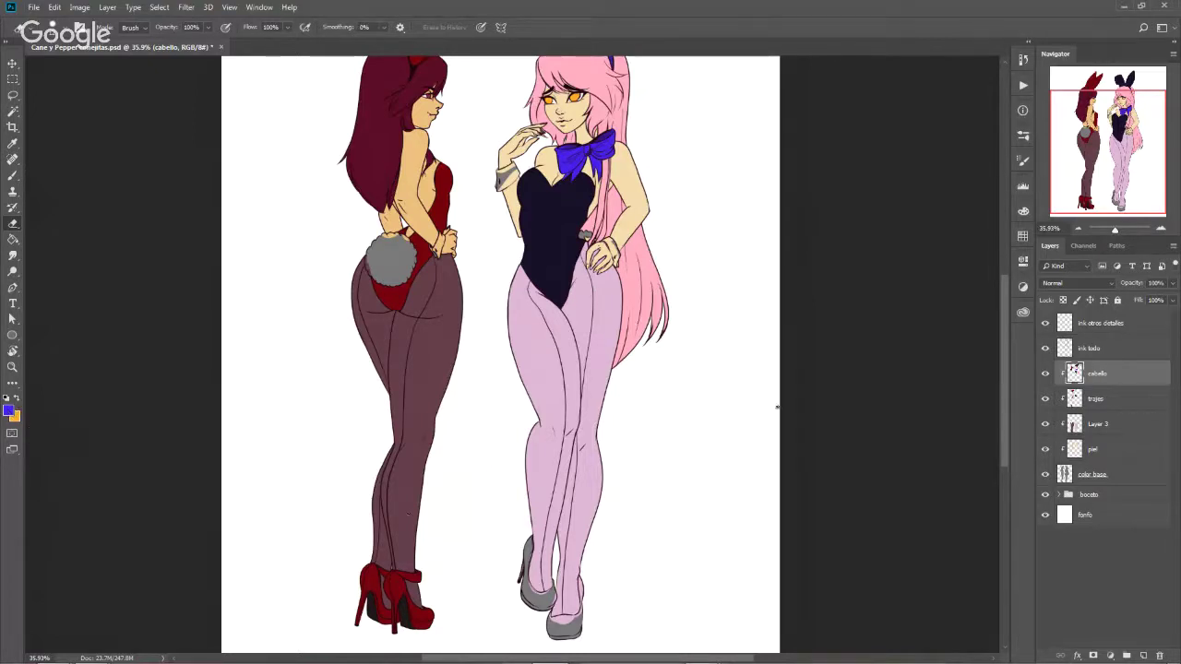
# Toggle the cabello and trajes layers' visibility to compare their contents
pyautogui.click(1045, 374)
pyautogui.click(1045, 373)
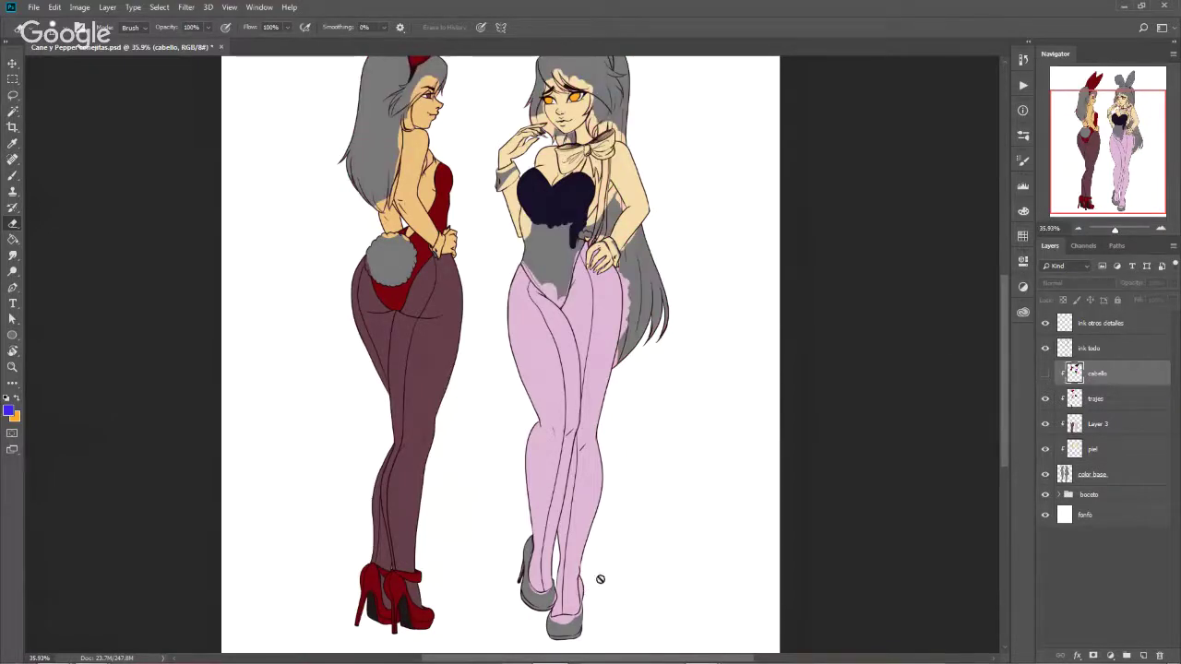
pyautogui.click(1045, 399)
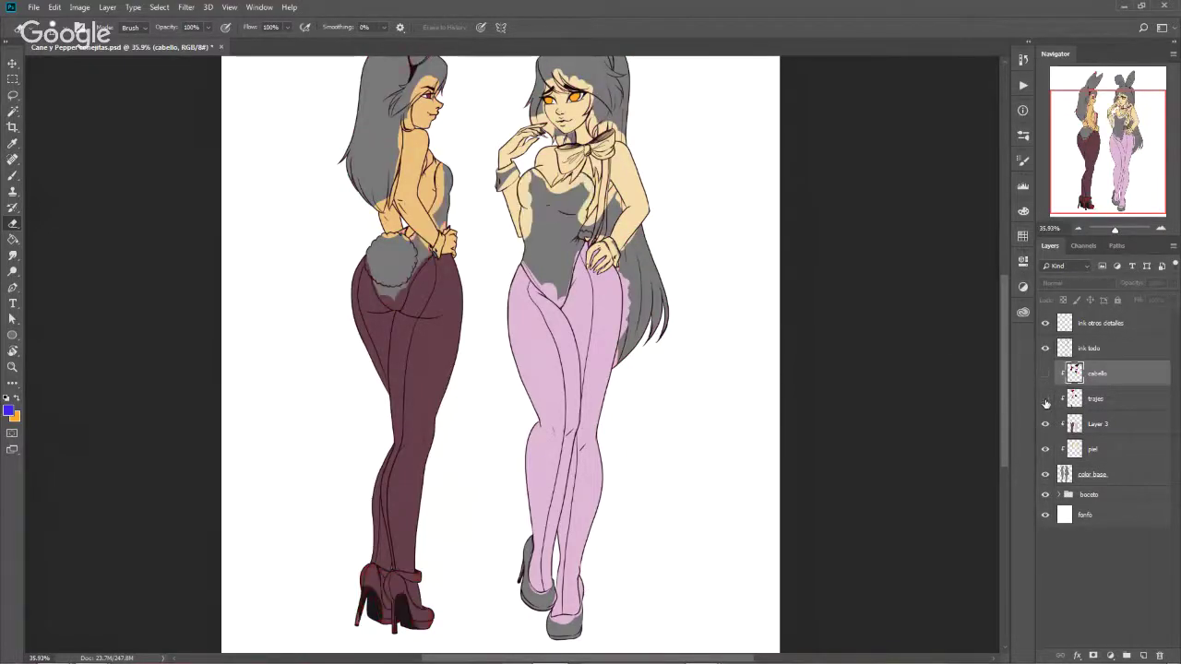
pyautogui.click(1045, 398)
pyautogui.click(1046, 374)
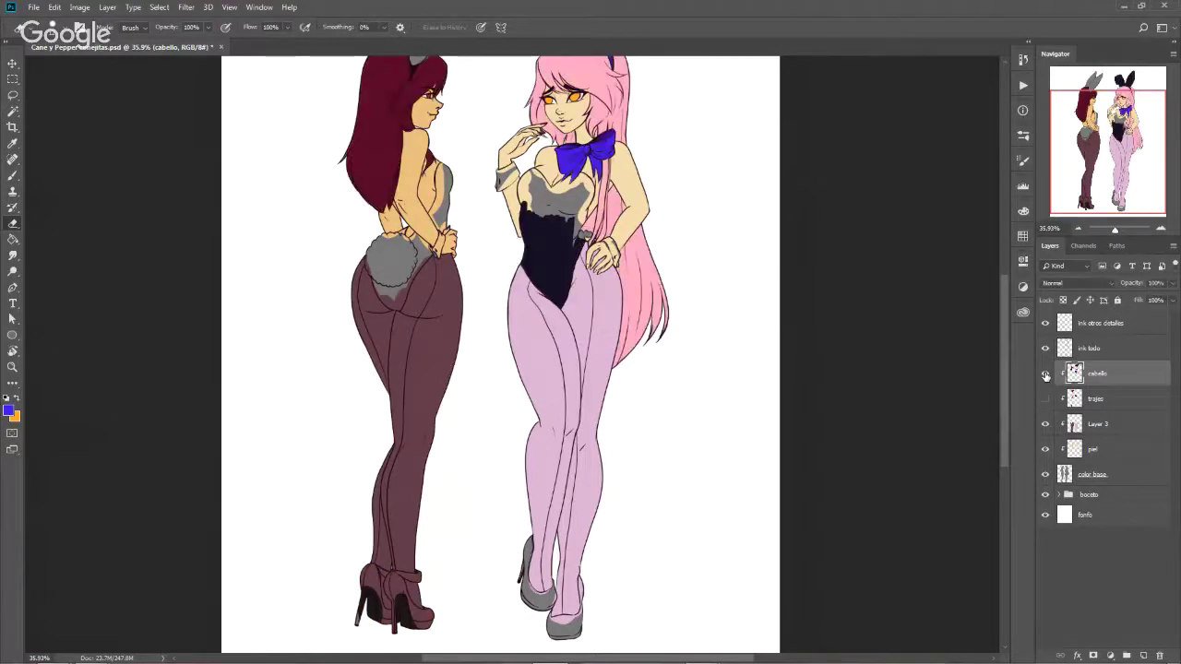
pyautogui.click(1045, 374)
pyautogui.click(1045, 373)
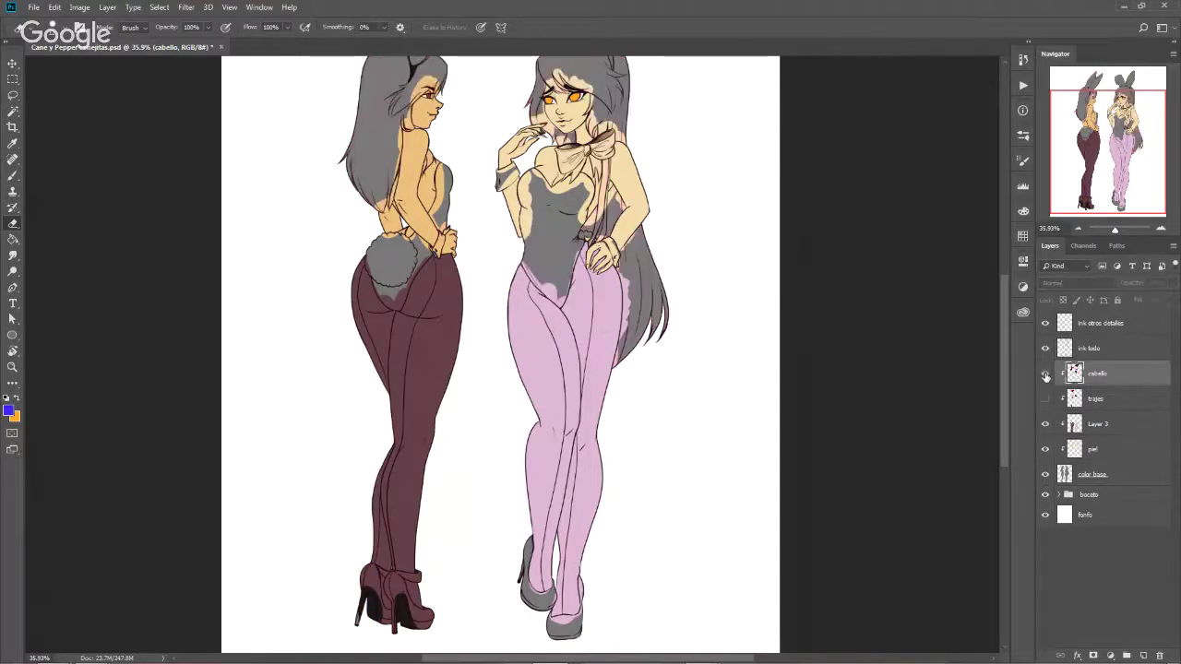
pyautogui.click(1045, 399)
# Select trajes together with cabello and merge them with Ctrl+E
pyautogui.keyDown('ctrl'); pyautogui.click(1102, 398); pyautogui.keyUp('ctrl')
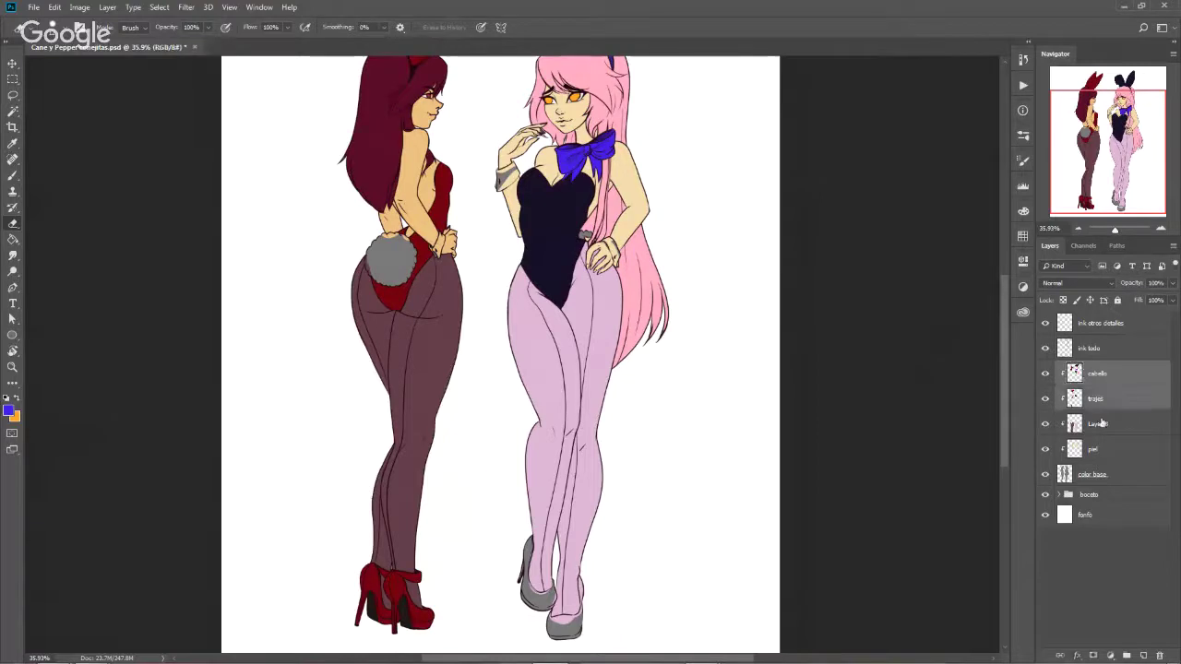
pyautogui.click(1045, 374)
pyautogui.click(1045, 374)
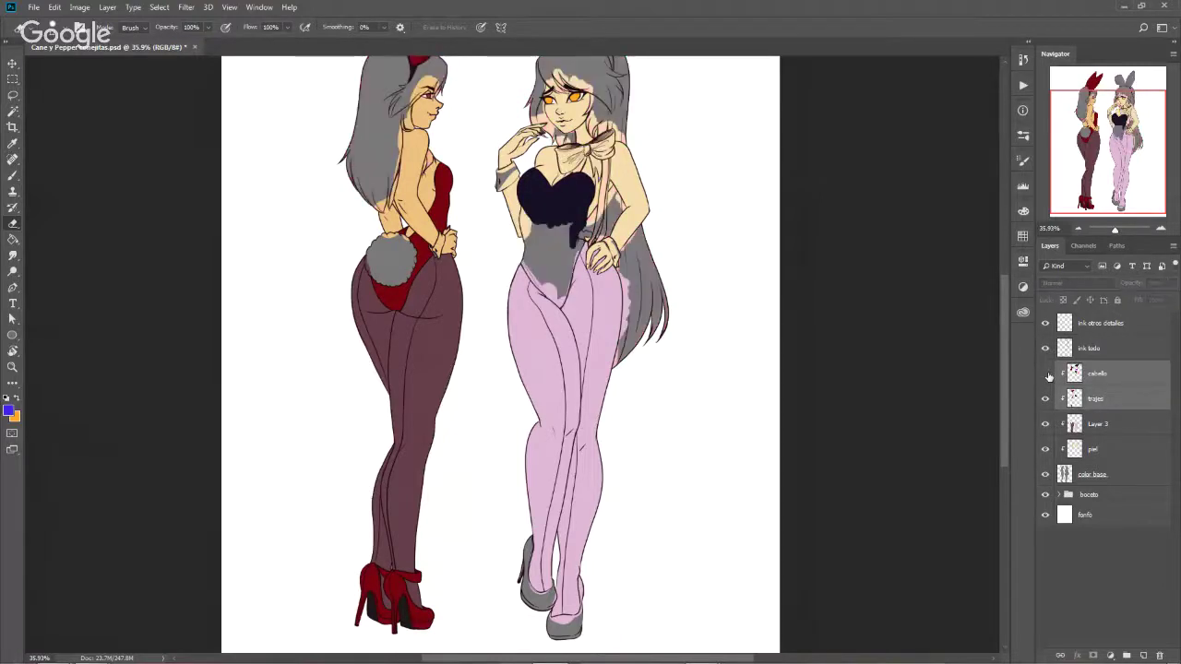
pyautogui.click(1045, 373)
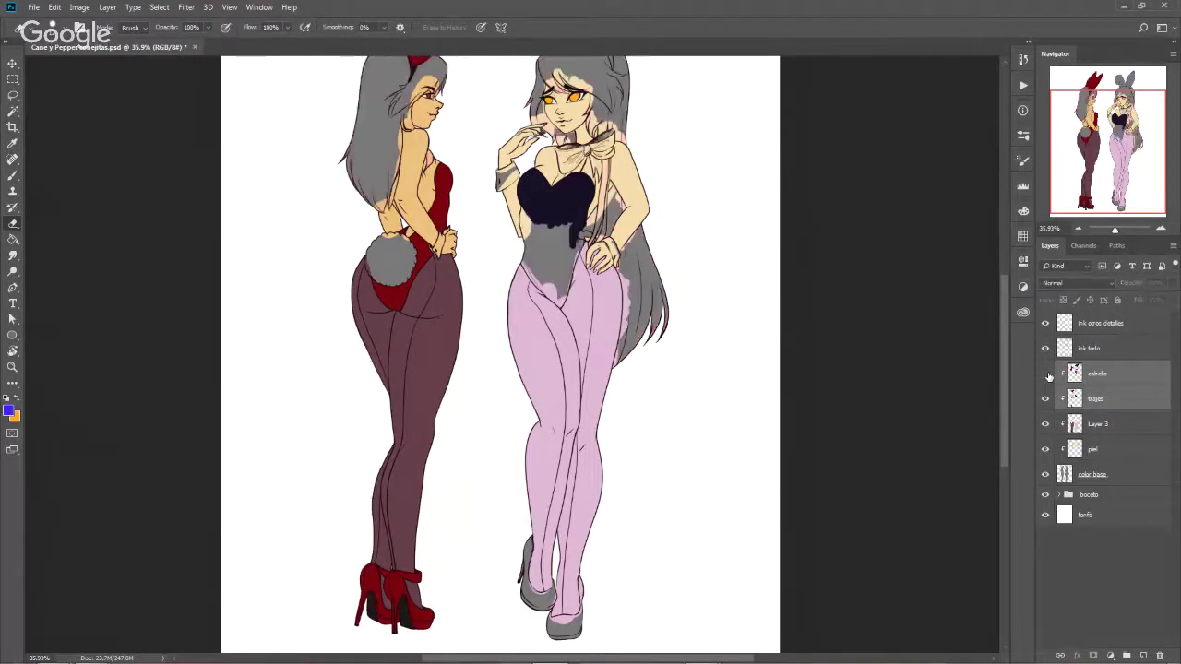
pyautogui.keyDown('ctrl'); pyautogui.click(1107, 398); pyautogui.keyUp('ctrl')
pyautogui.keyDown('ctrl'); pyautogui.click(1114, 397); pyautogui.keyUp('ctrl')
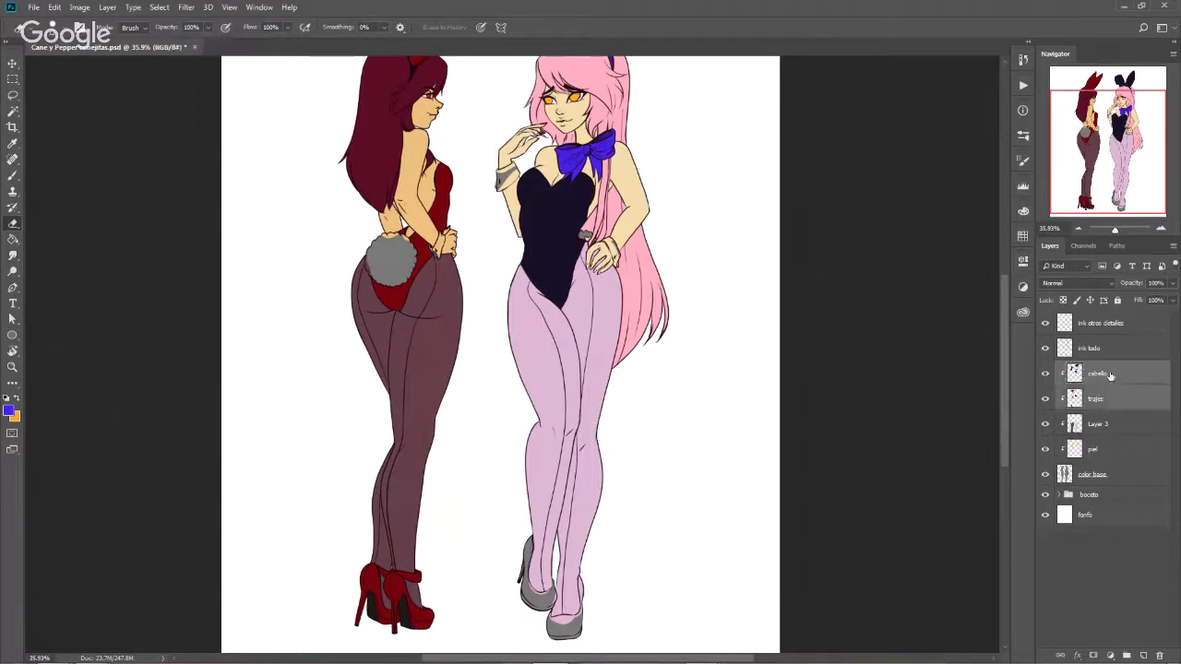
pyautogui.hotkey('ctrl', 'e')
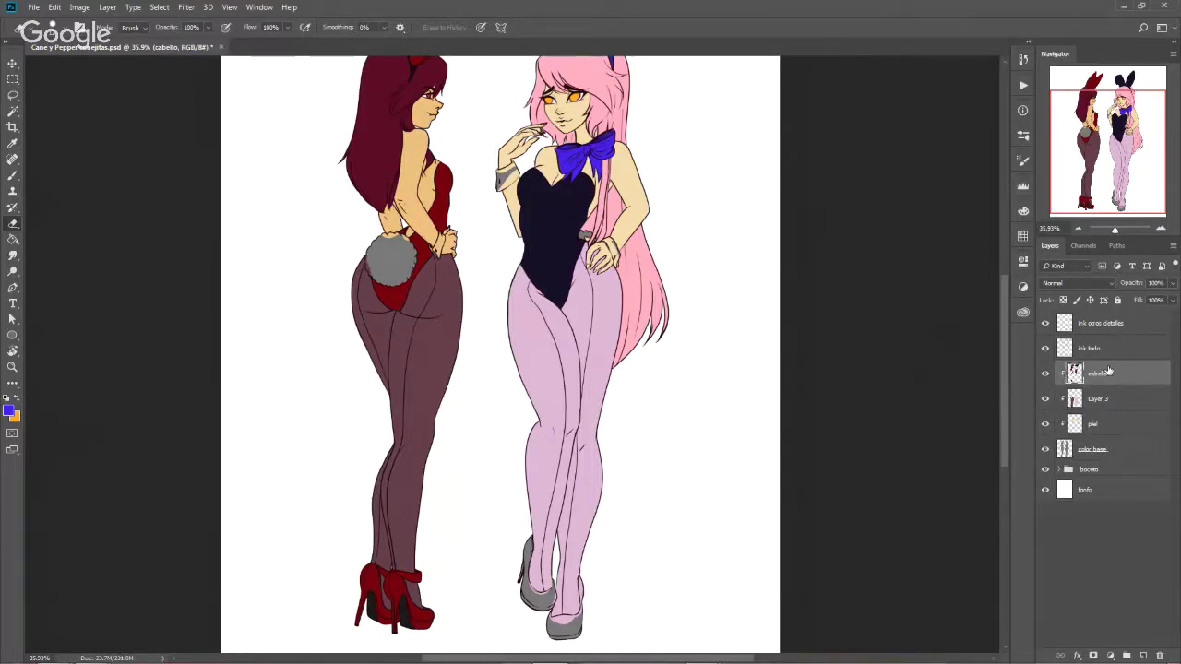
# Set the foreground colour to light grey #e7e7e7
pyautogui.click(8, 411)
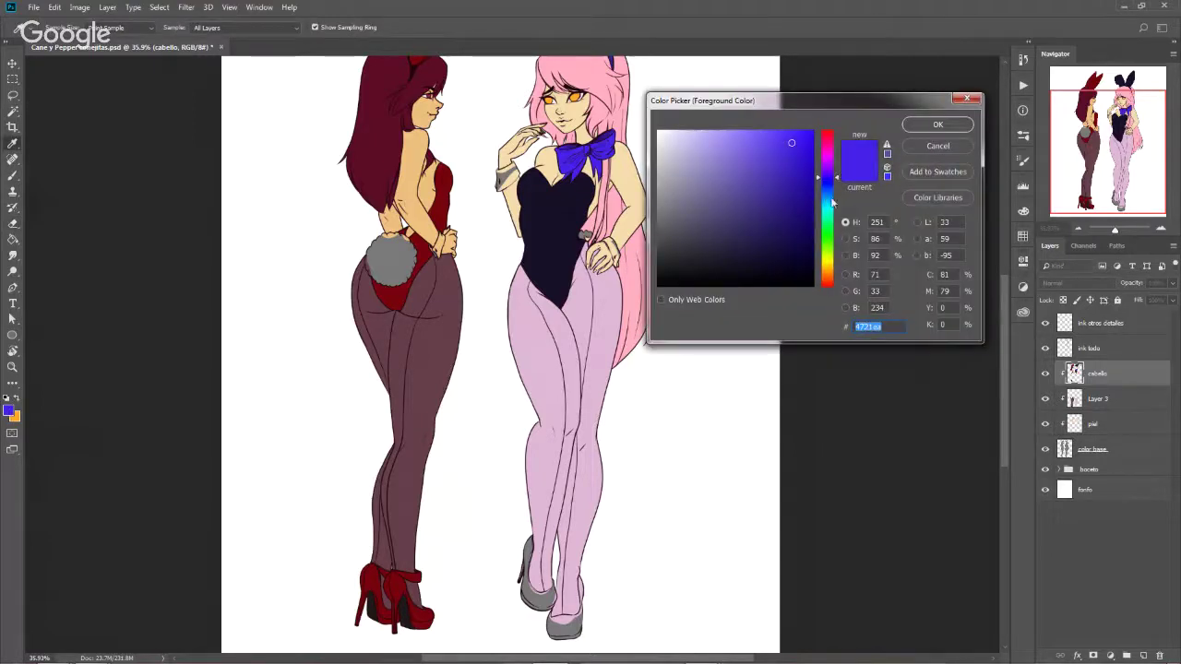
pyautogui.moveTo(829, 189); pyautogui.dragTo(828, 143)
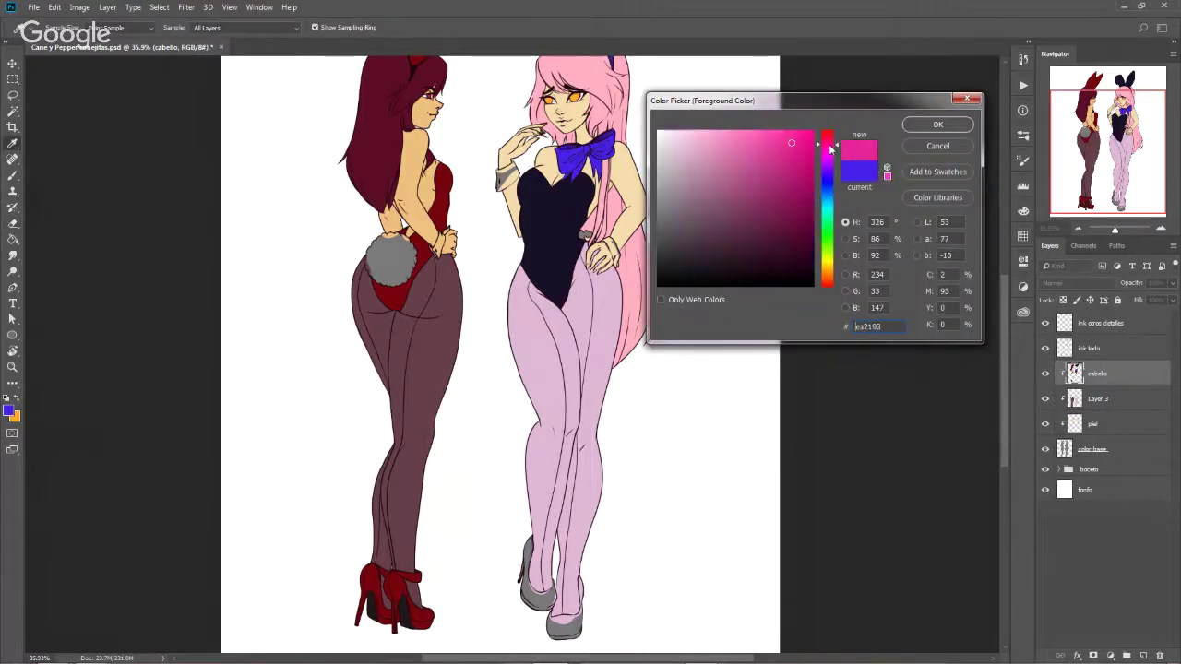
pyautogui.click(658, 143)
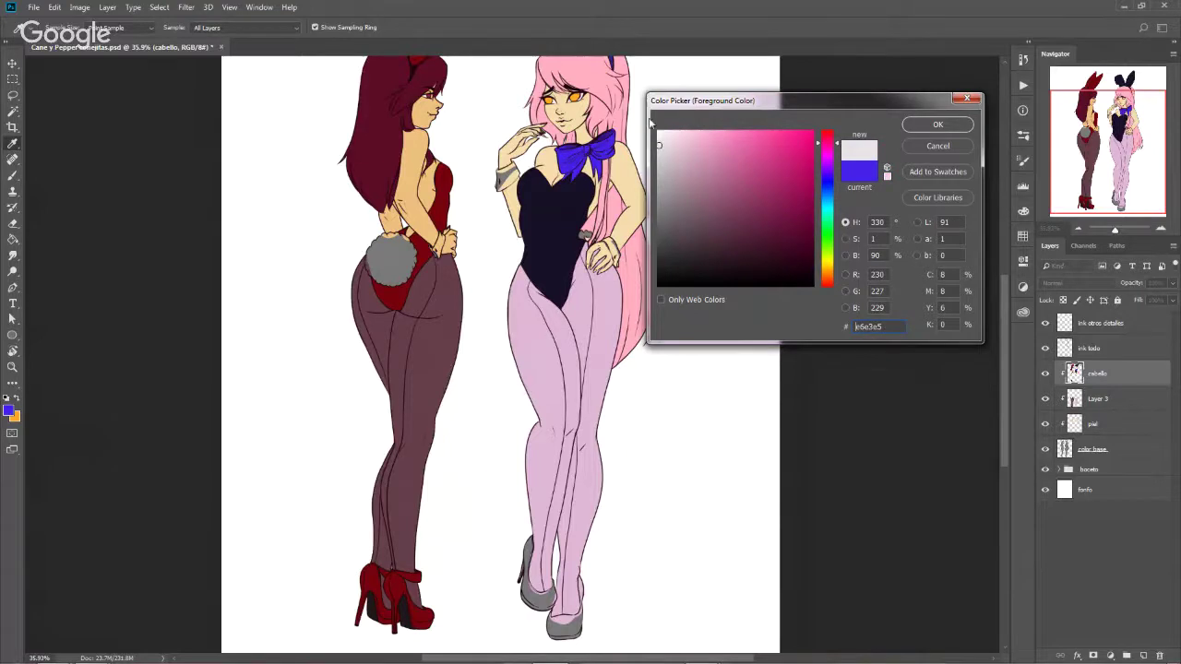
pyautogui.moveTo(829, 146); pyautogui.dragTo(829, 195)
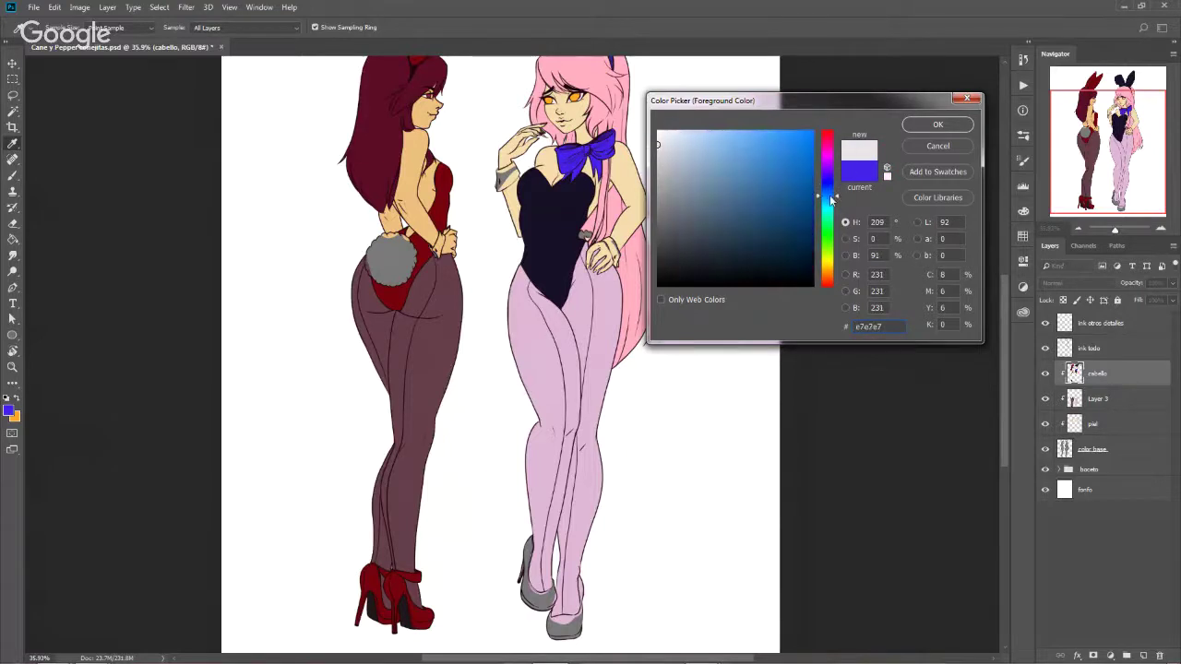
pyautogui.click(657, 145)
pyautogui.click(937, 124)
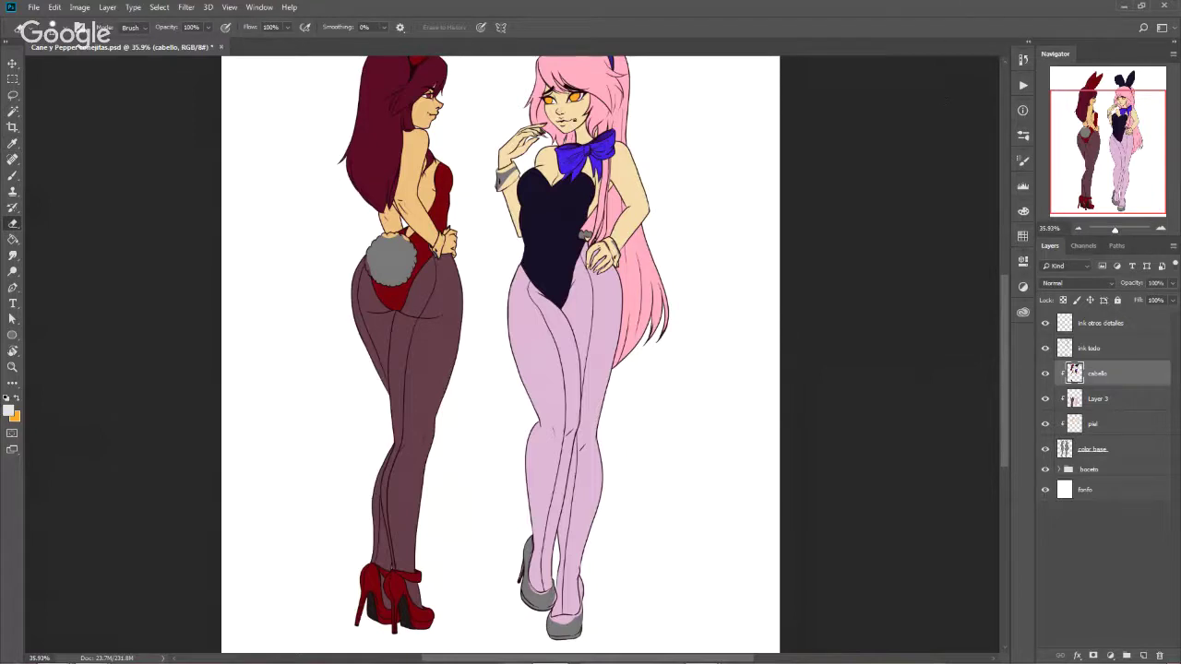
# Select Layer 3 and add a new empty Layer 4 above it
pyautogui.scroll(2, 389, 253)
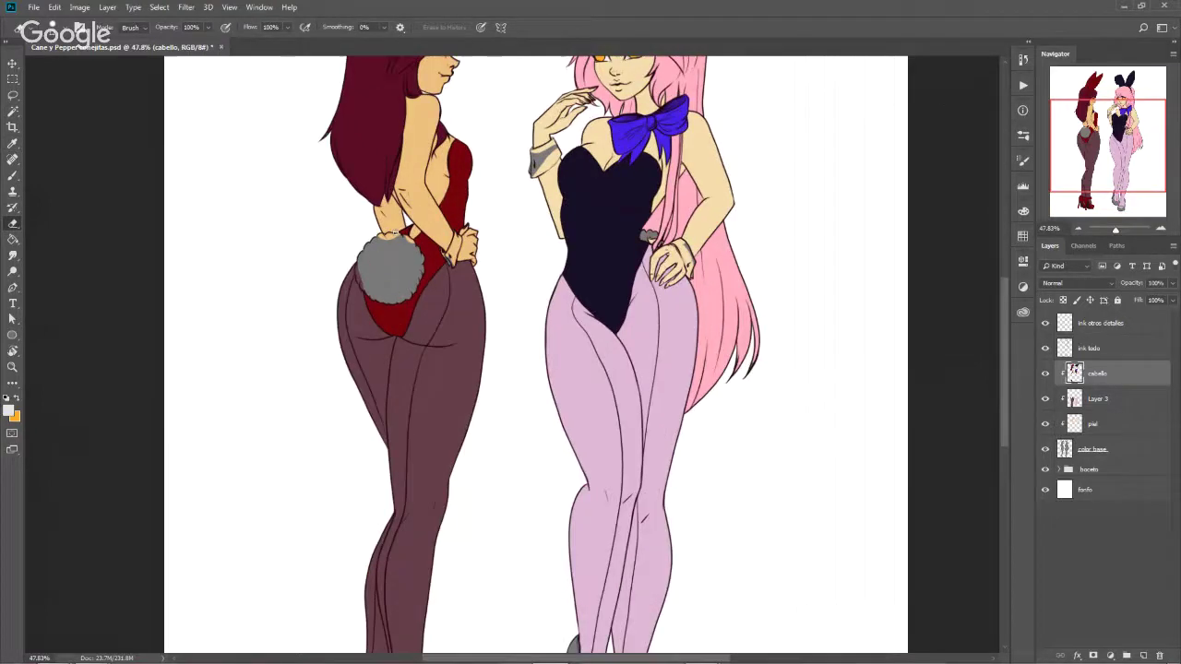
pyautogui.scroll(9, 393, 230)
pyautogui.keyDown('alt'); pyautogui.rightClick(322, 337); pyautogui.keyUp('alt')
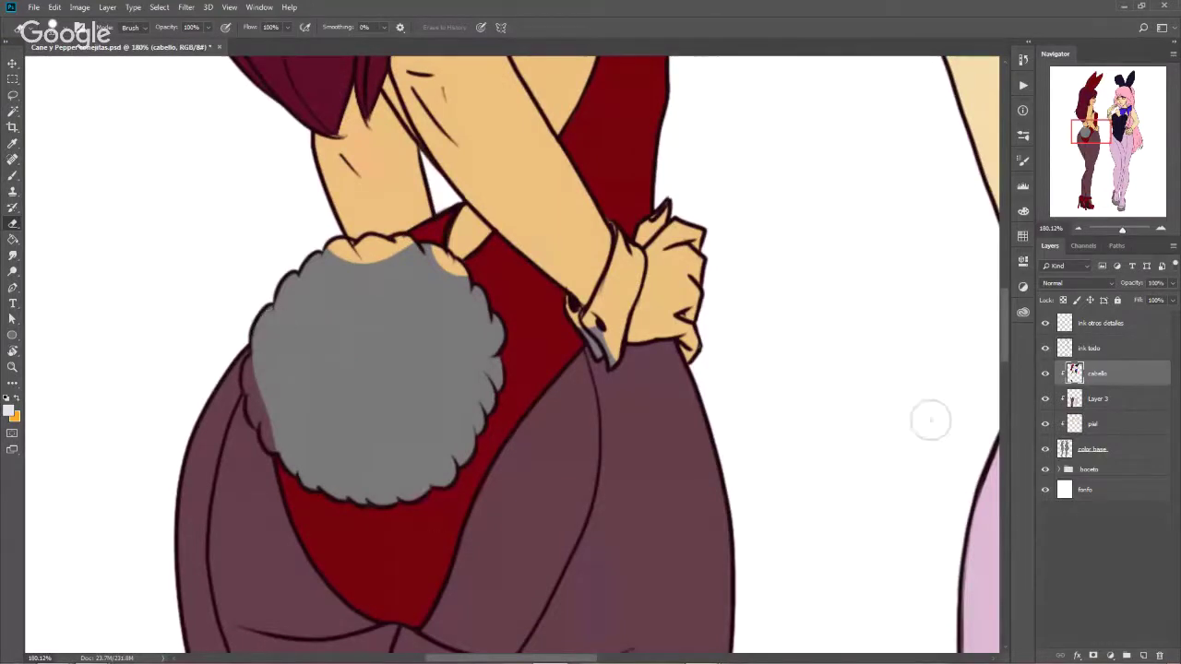
pyautogui.click(1112, 400)
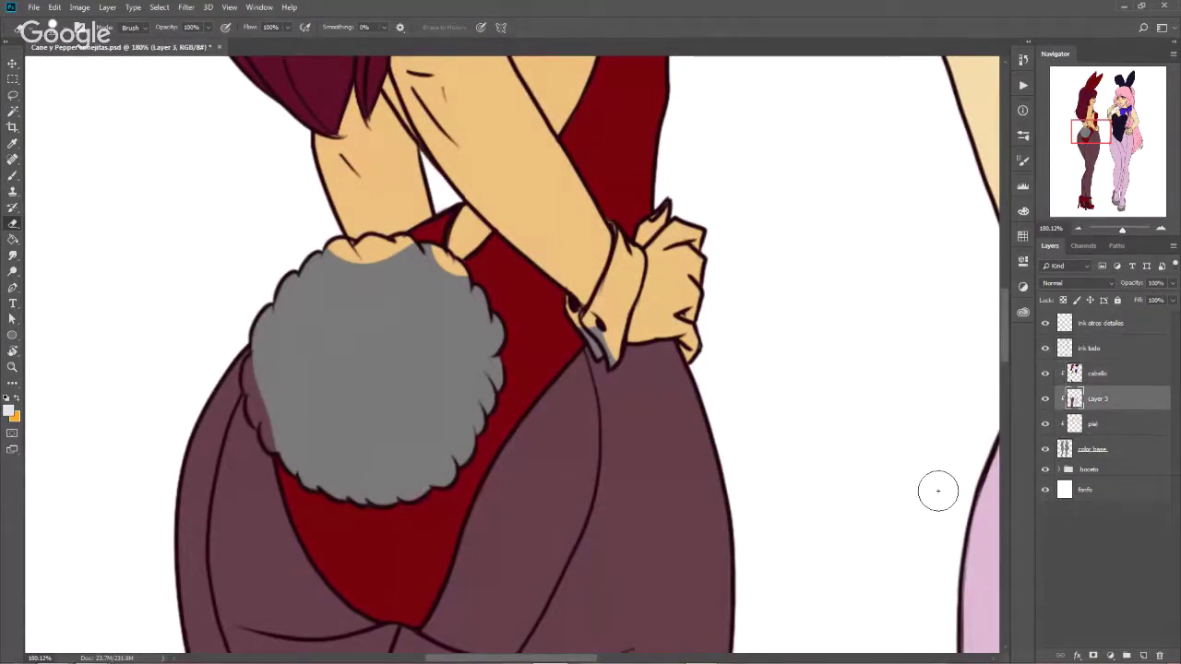
pyautogui.hotkey('ctrl', 'shift', 'n')
pyautogui.press('Return')
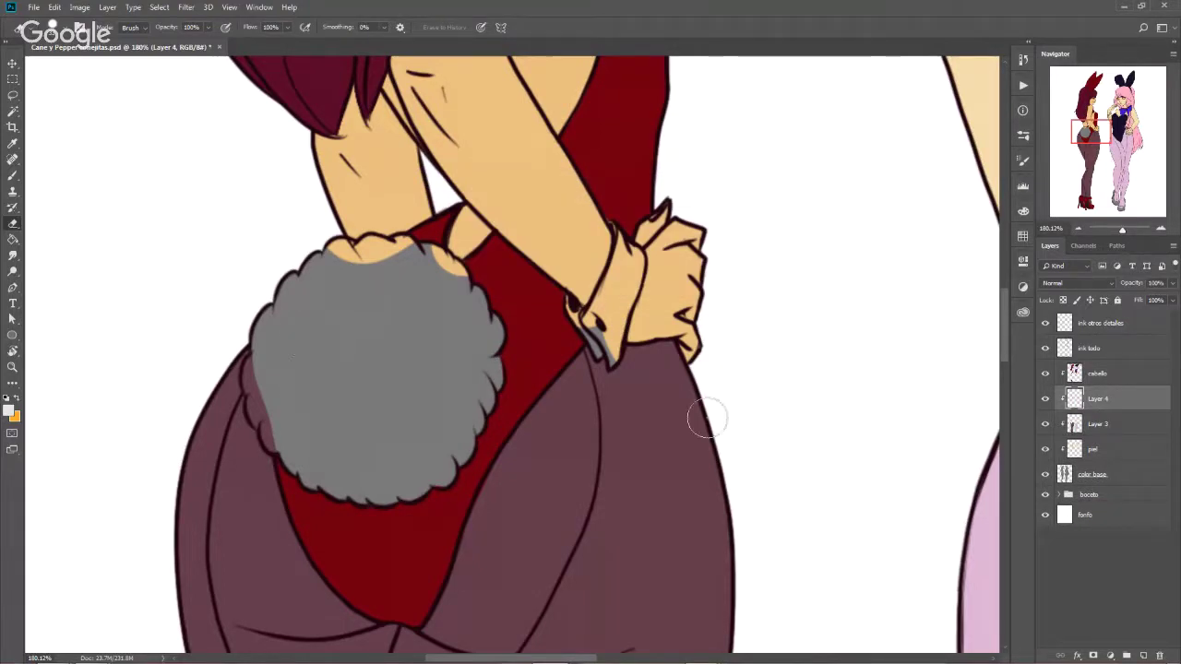
# Paint the red-haired girl's fluffy bunny tail solid light grey
pyautogui.press('b')
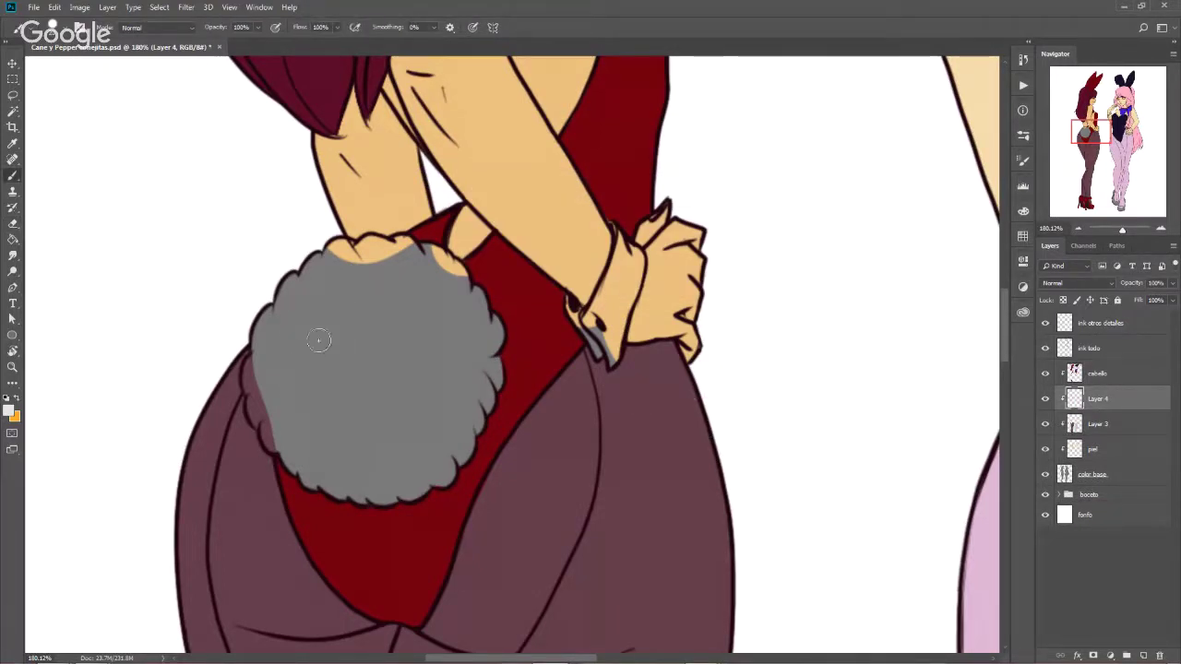
pyautogui.moveTo(318, 334)
pyautogui.mouseDown()
pyautogui.moveTo(318, 369)
pyautogui.moveTo(334, 387)
pyautogui.mouseUp()
pyautogui.moveTo(262, 354)
pyautogui.mouseDown()
pyautogui.moveTo(263, 422)
pyautogui.moveTo(340, 489)
pyautogui.moveTo(402, 491)
pyautogui.moveTo(460, 454)
pyautogui.moveTo(484, 406)
pyautogui.moveTo(491, 309)
pyautogui.moveTo(405, 248)
pyautogui.moveTo(327, 256)
pyautogui.moveTo(266, 318)
pyautogui.moveTo(322, 276)
pyautogui.moveTo(277, 378)
pyautogui.moveTo(298, 440)
pyautogui.moveTo(369, 465)
pyautogui.moveTo(356, 440)
pyautogui.moveTo(428, 429)
pyautogui.moveTo(469, 392)
pyautogui.moveTo(405, 263)
pyautogui.moveTo(337, 282)
pyautogui.mouseUp()
pyautogui.moveTo(475, 318)
pyautogui.mouseDown()
pyautogui.moveTo(465, 392)
pyautogui.moveTo(438, 401)
pyautogui.moveTo(396, 319)
pyautogui.moveTo(342, 296)
pyautogui.moveTo(336, 332)
pyautogui.mouseUp()
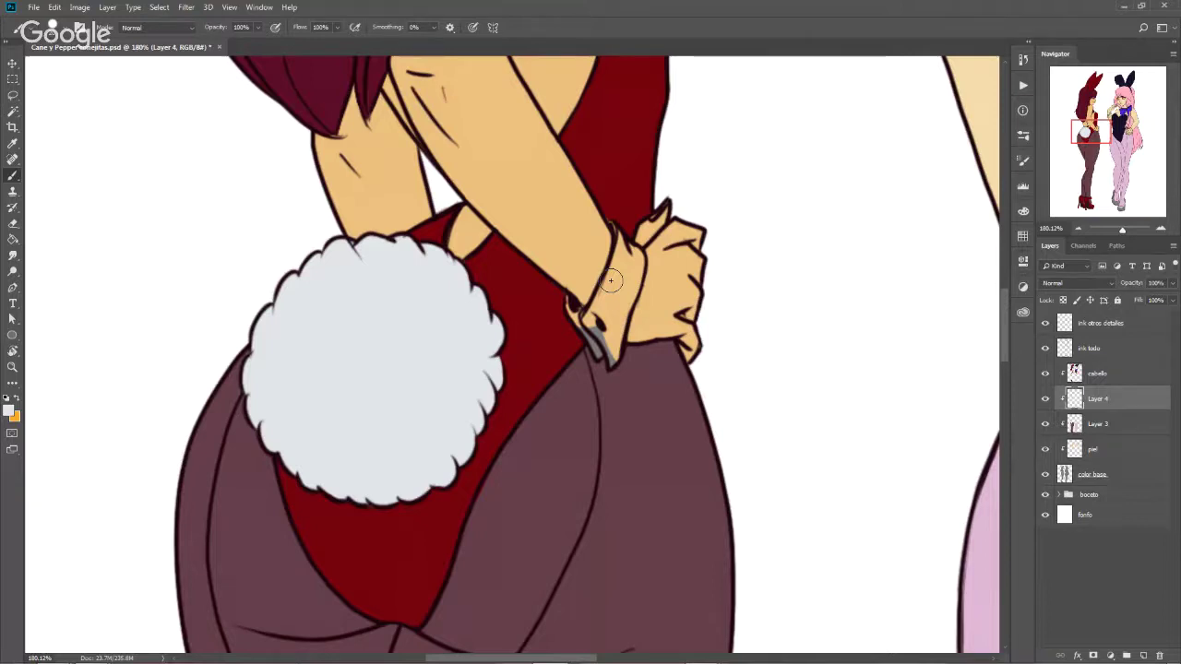
# With a 16 px brush, paint a light grey highlight over the arm cuff
pyautogui.keyDown('alt'); pyautogui.rightClick(610, 279); pyautogui.keyUp('alt')
pyautogui.moveTo(587, 318)
pyautogui.mouseDown()
pyautogui.moveTo(613, 244)
pyautogui.moveTo(613, 350)
pyautogui.moveTo(598, 325)
pyautogui.mouseUp()
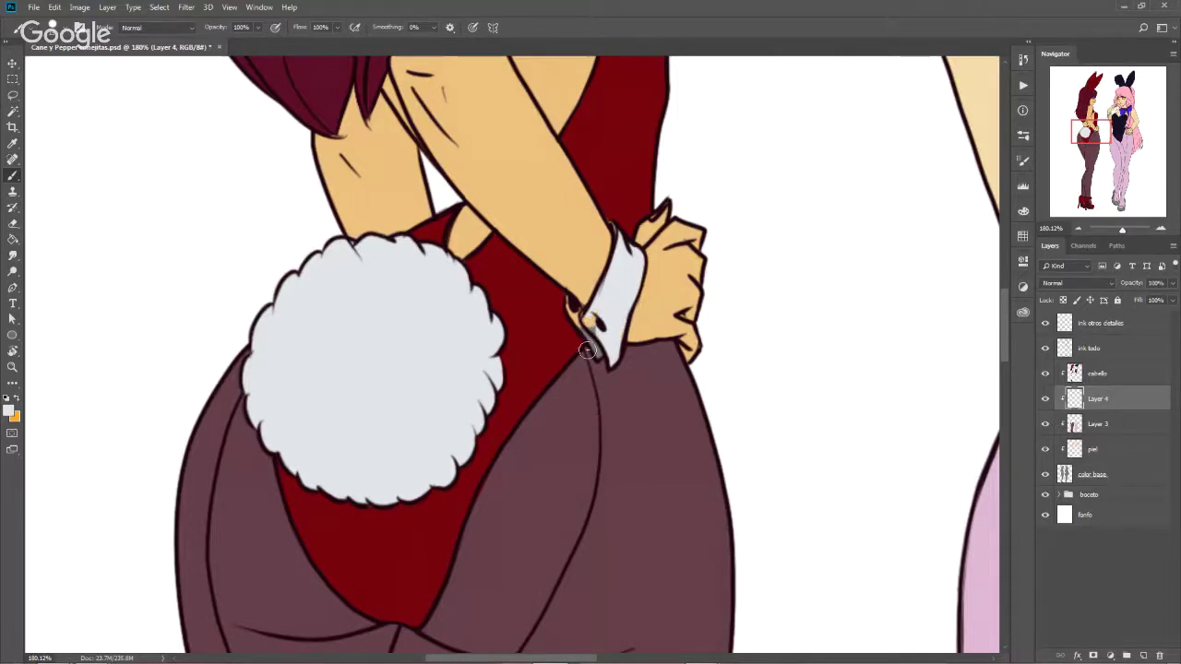
pyautogui.moveTo(598, 325)
pyautogui.mouseDown()
pyautogui.moveTo(587, 319)
pyautogui.moveTo(591, 343)
pyautogui.moveTo(619, 354)
pyautogui.mouseUp()
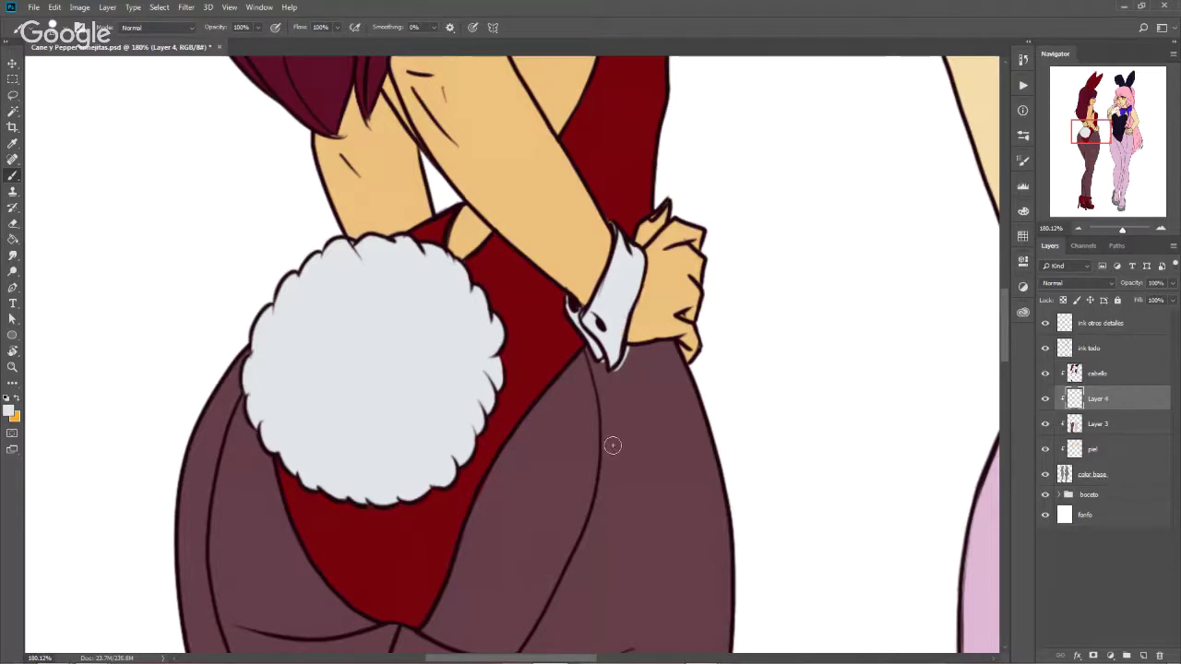
pyautogui.press('e')
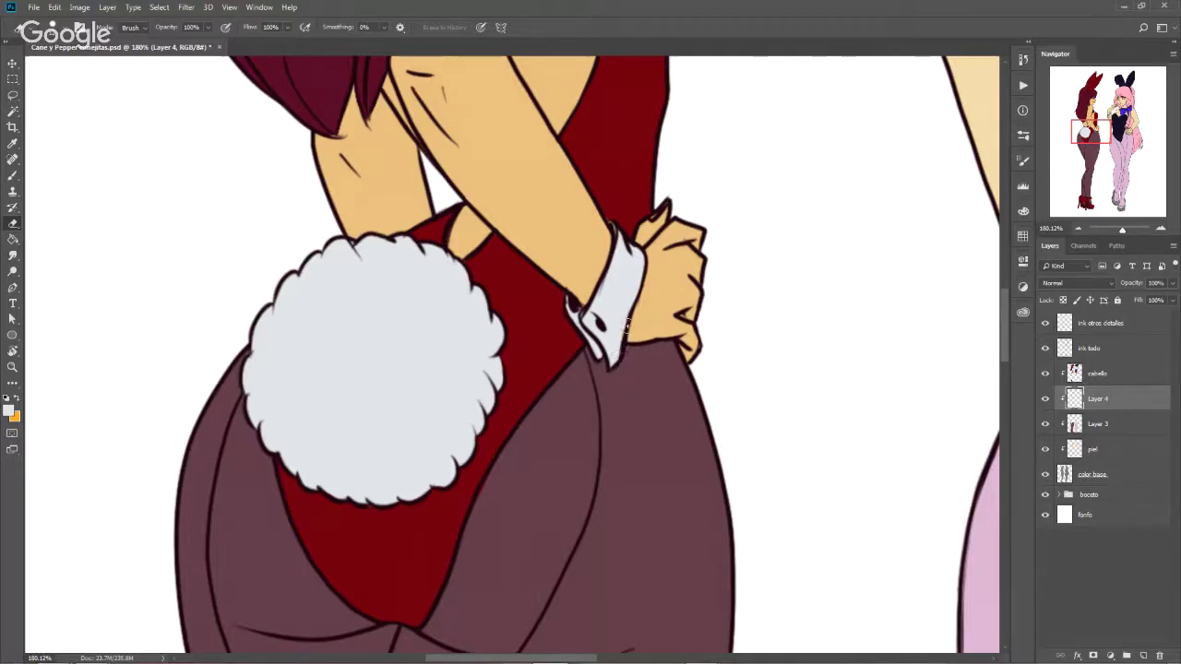
pyautogui.press('b')
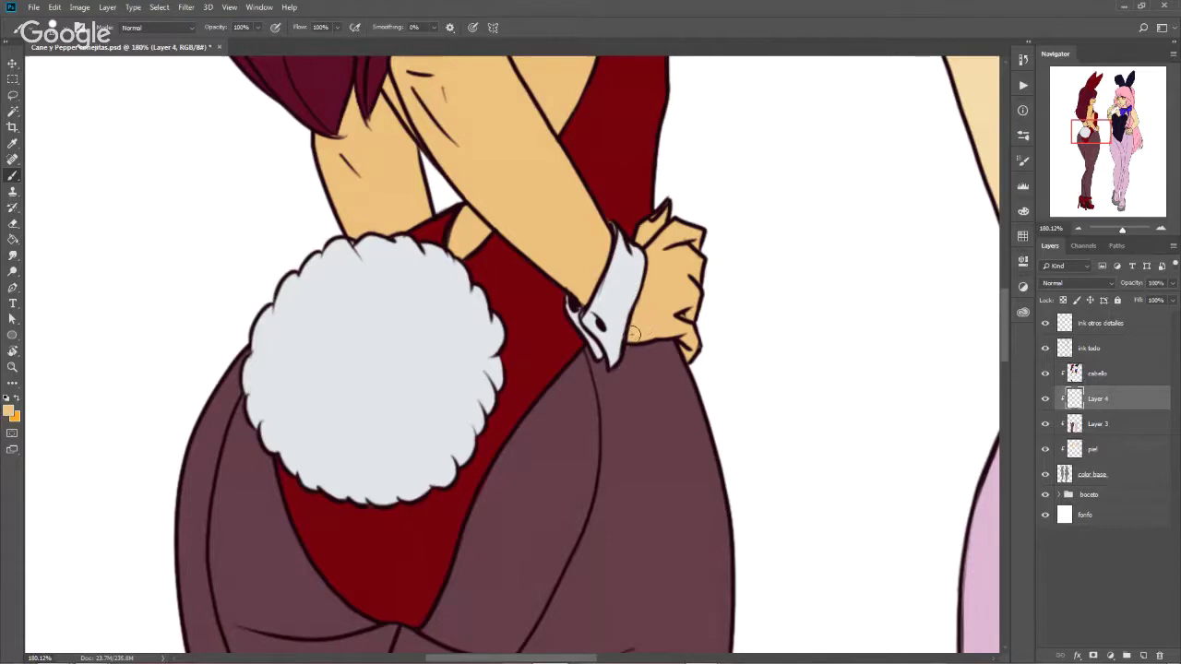
pyautogui.keyDown('alt'); pyautogui.click(586, 319); pyautogui.keyUp('alt')
# Make cabello active, erase on it, and toggle its visibility to compare
pyautogui.click(1094, 371)
pyautogui.press('e')
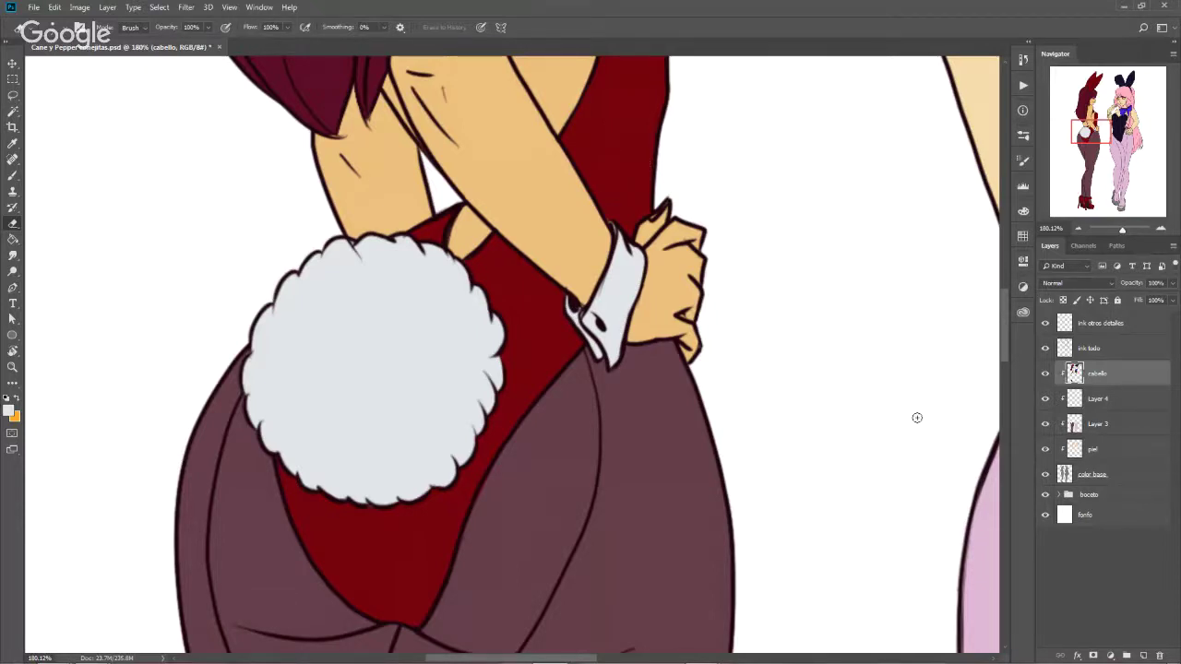
pyautogui.click(1045, 373)
pyautogui.scroll(-3, 334, 491)
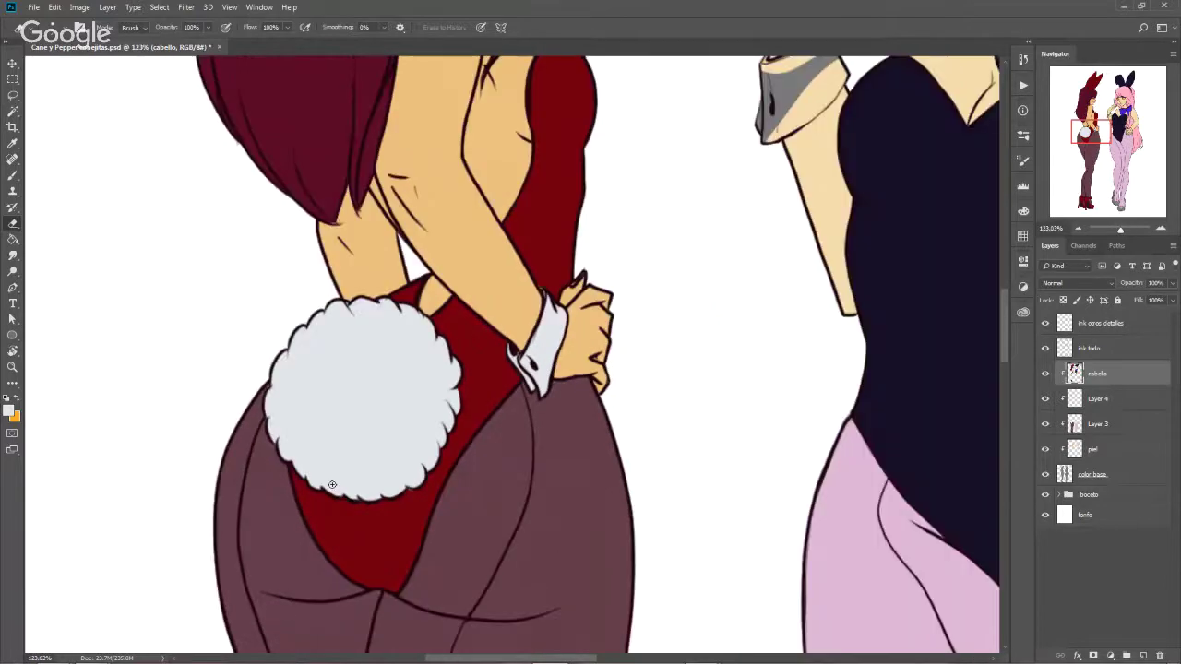
pyautogui.scroll(-5, 332, 485)
pyautogui.scroll(-1, 434, 415)
pyautogui.scroll(-1, 516, 360)
pyautogui.press('b')
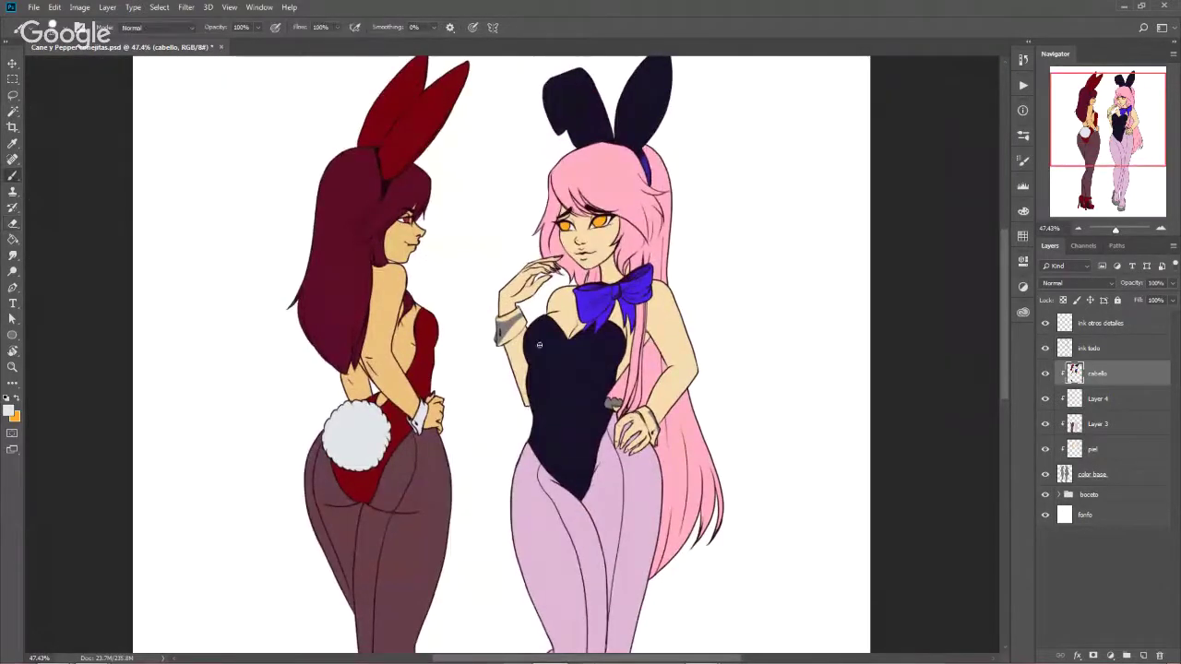
pyautogui.scroll(2, 539, 341)
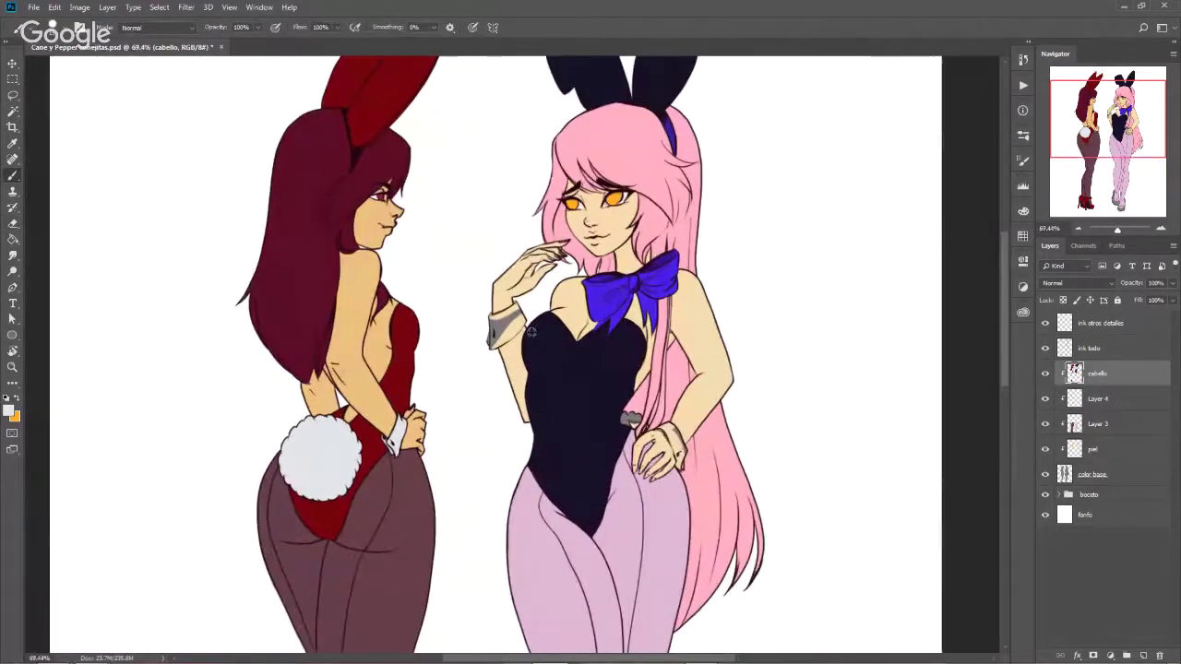
pyautogui.scroll(4, 533, 334)
pyautogui.scroll(1, 532, 332)
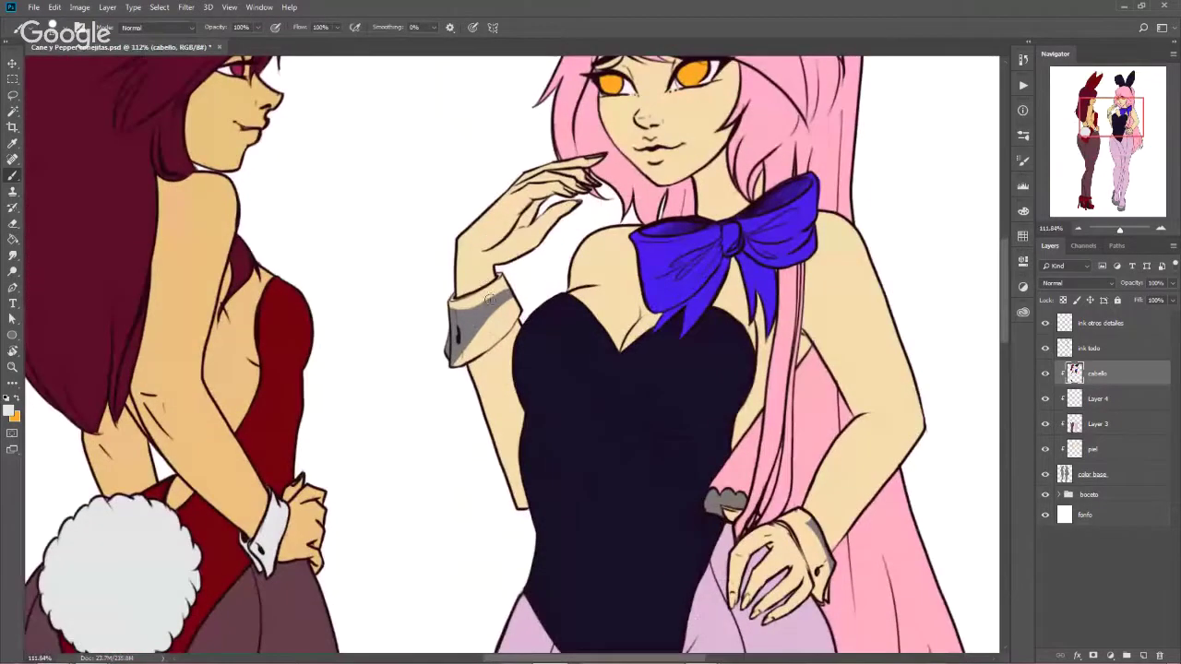
# On Layer 4, paint the raised hand's wrist cuff white over its tan patches
pyautogui.click(1046, 374)
pyautogui.click(1106, 397)
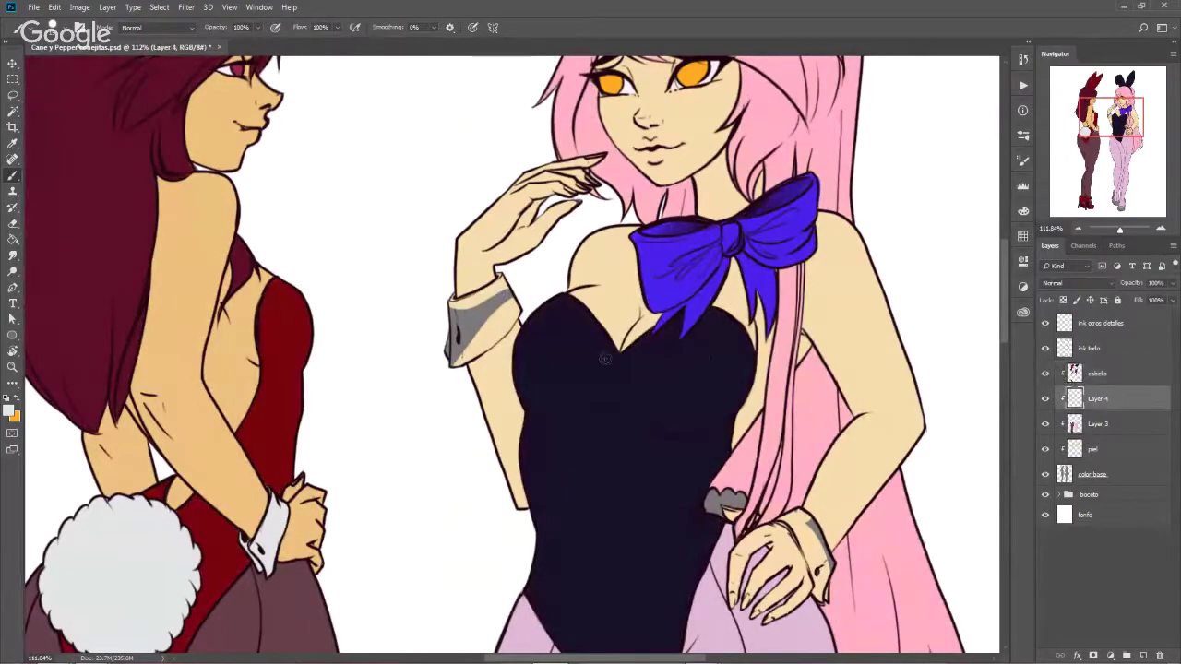
pyautogui.keyDown('alt'); pyautogui.scroll(3, 495, 278); pyautogui.keyUp('alt')
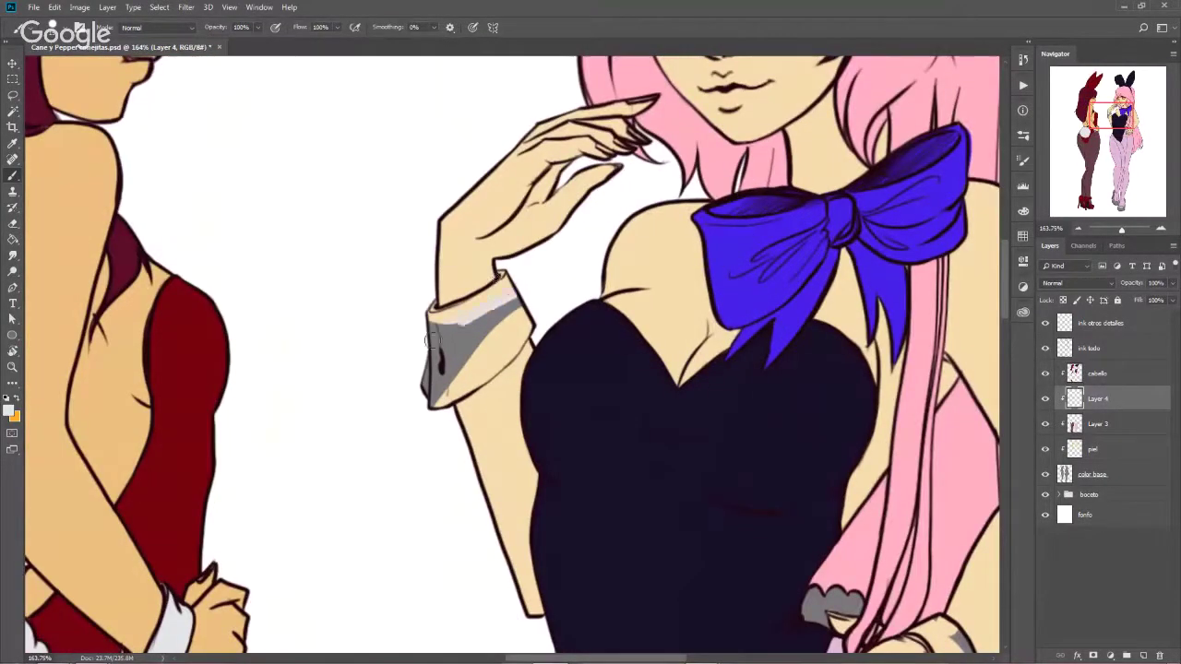
pyautogui.moveTo(430, 340)
pyautogui.mouseDown()
pyautogui.moveTo(507, 300)
pyautogui.moveTo(430, 321)
pyautogui.mouseUp()
pyautogui.moveTo(518, 283); pyautogui.dragTo(471, 348)
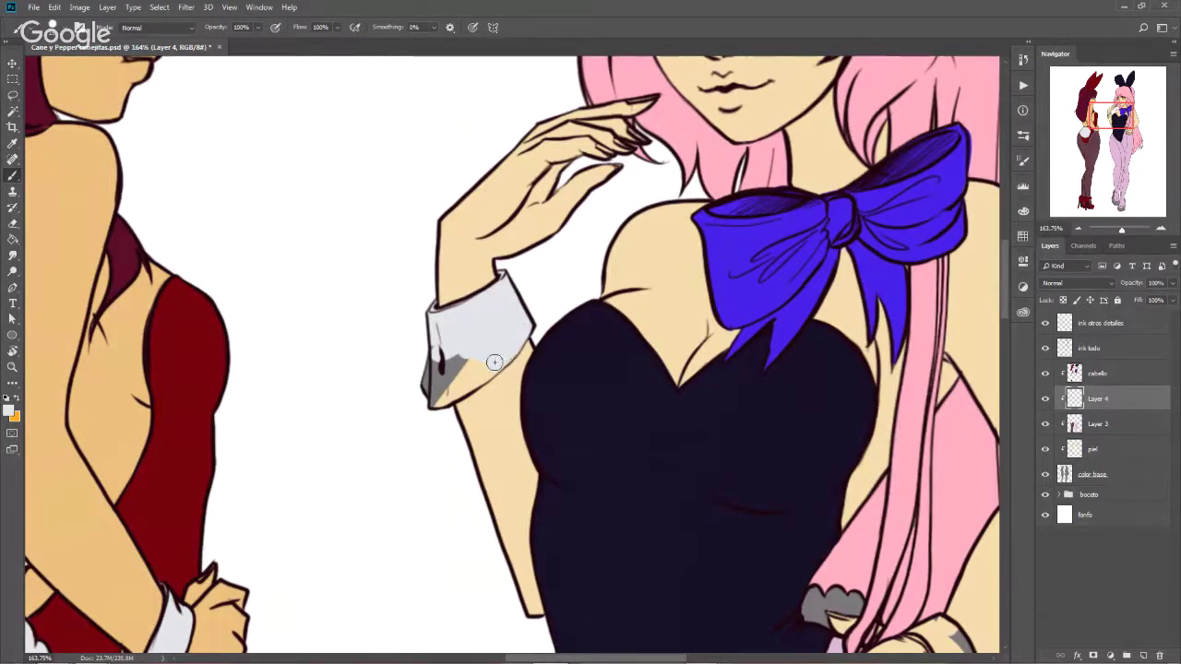
pyautogui.moveTo(492, 363); pyautogui.dragTo(422, 401)
pyautogui.moveTo(511, 343)
pyautogui.mouseDown()
pyautogui.moveTo(434, 359)
pyautogui.moveTo(428, 374)
pyautogui.mouseUp()
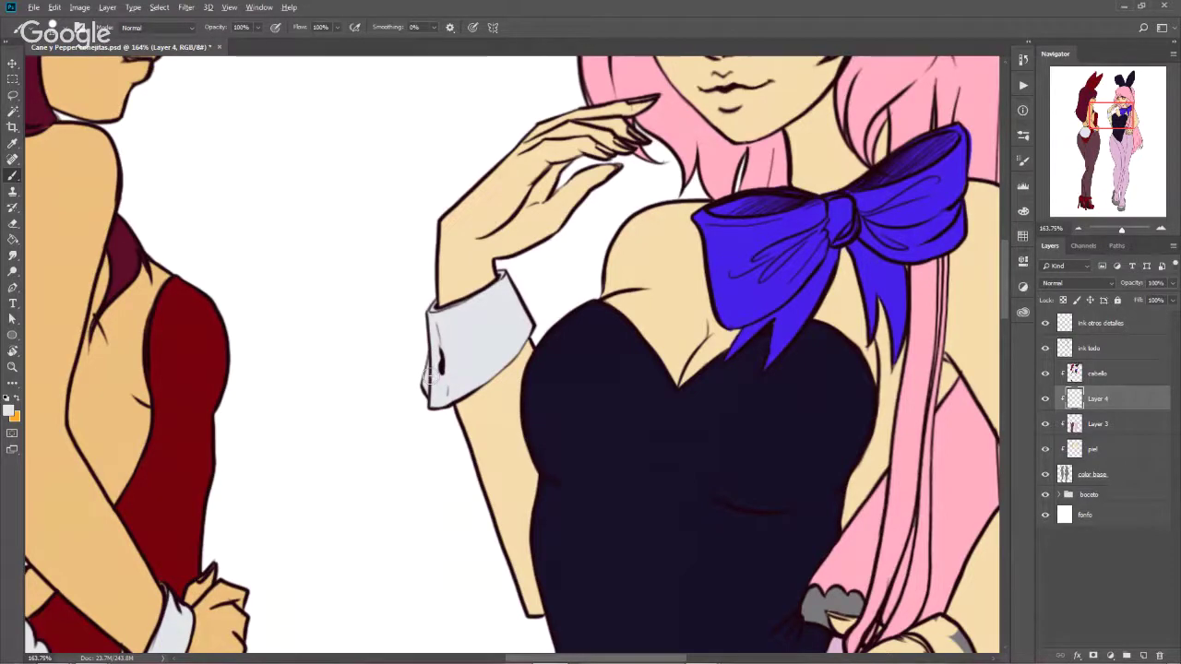
# Paint the other wrist cuff white, resizing the brush to fill its remaining tan areas
pyautogui.scroll(-5, 430, 374)
pyautogui.scroll(5, 684, 471)
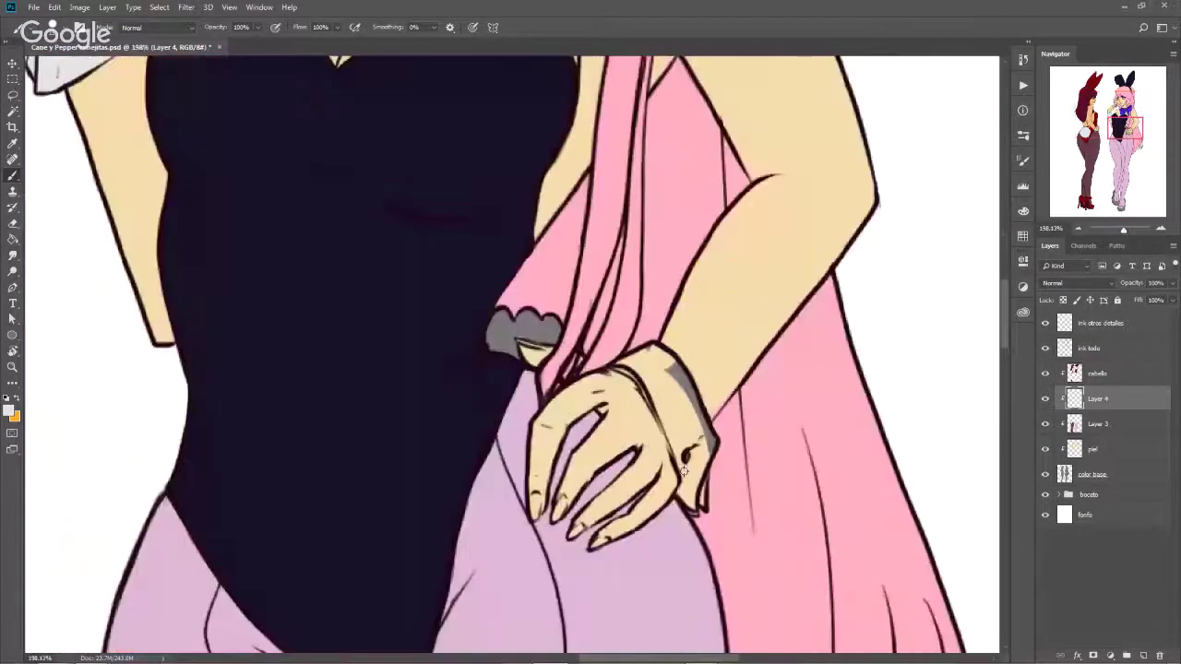
pyautogui.moveTo(618, 362)
pyautogui.mouseDown()
pyautogui.moveTo(677, 426)
pyautogui.moveTo(673, 395)
pyautogui.moveTo(693, 414)
pyautogui.mouseUp()
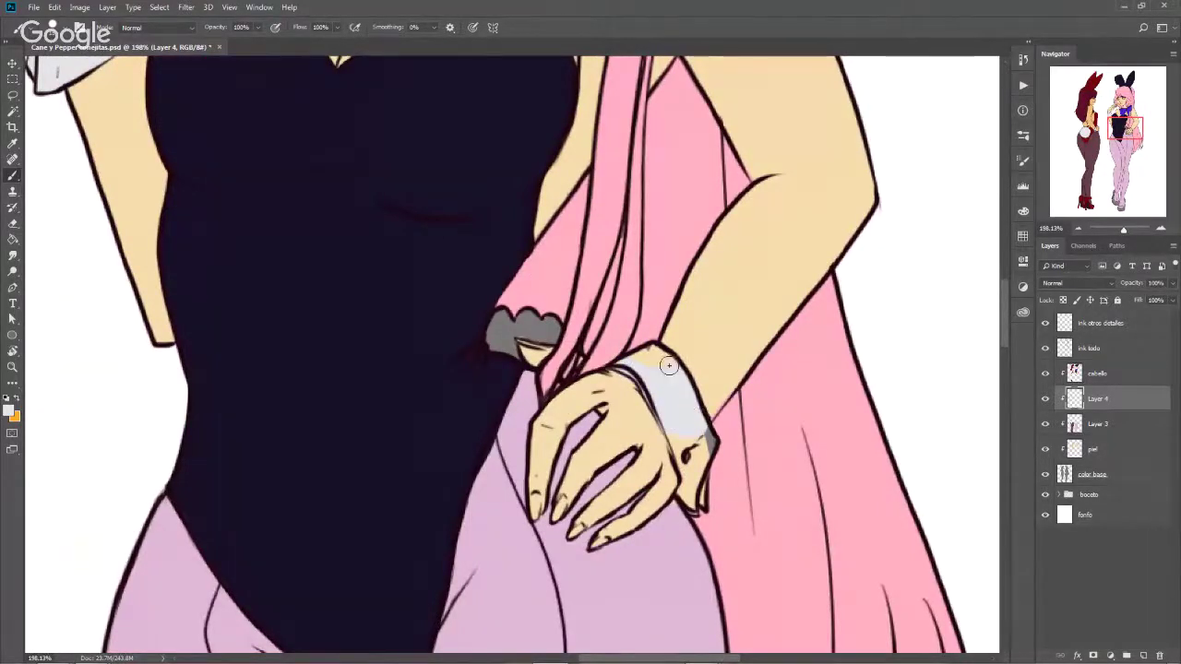
pyautogui.moveTo(638, 363); pyautogui.dragTo(706, 452)
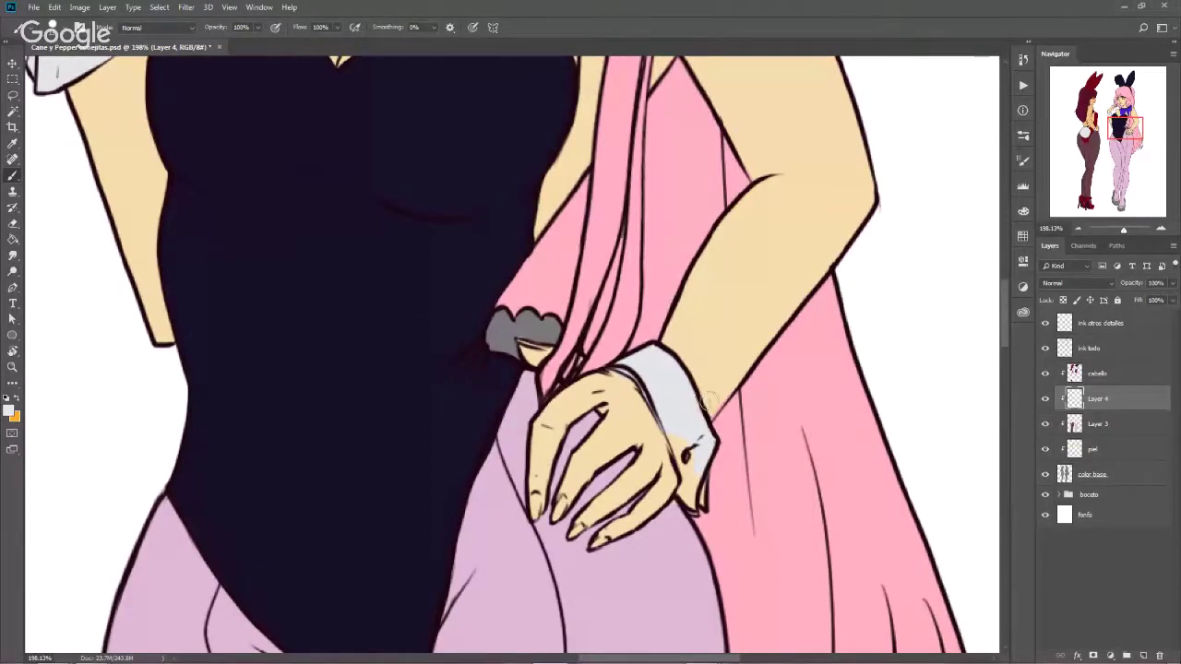
pyautogui.keyDown('alt'); pyautogui.rightClick(712, 413); pyautogui.keyUp('alt')
pyautogui.moveTo(705, 432); pyautogui.dragTo(696, 466)
pyautogui.moveTo(609, 373); pyautogui.dragTo(630, 387)
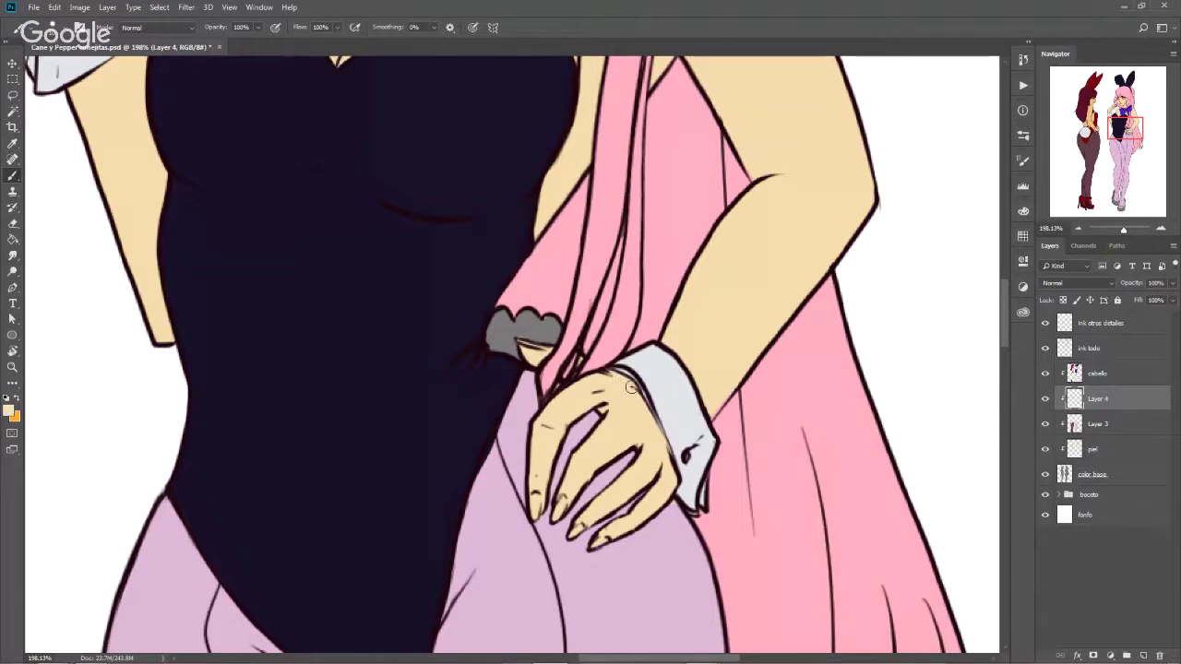
# Pick a new colour and paint the small grey tail near the hip white
pyautogui.keyDown('alt'); pyautogui.click(671, 517); pyautogui.keyUp('alt')
pyautogui.moveTo(508, 330)
pyautogui.mouseDown()
pyautogui.moveTo(542, 338)
pyautogui.moveTo(491, 339)
pyautogui.moveTo(525, 316)
pyautogui.moveTo(552, 330)
pyautogui.mouseUp()
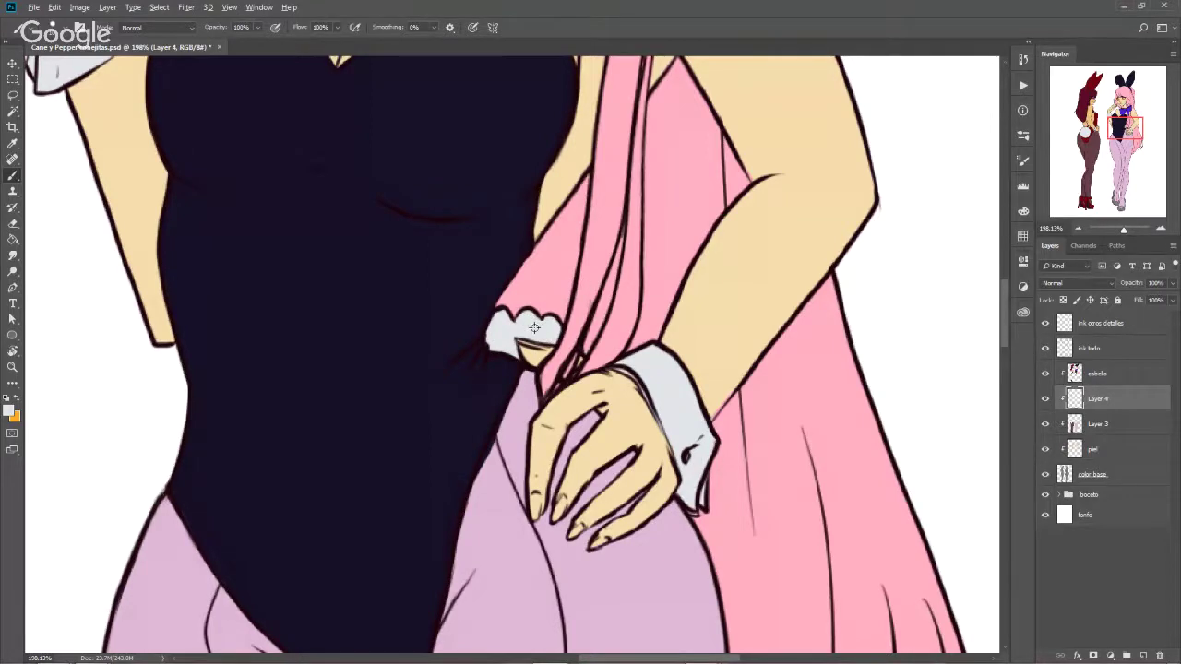
pyautogui.keyDown('alt'); pyautogui.scroll(-2, 533, 330); pyautogui.keyUp('alt')
pyautogui.keyDown('alt'); pyautogui.scroll(-5, 533, 330); pyautogui.keyUp('alt')
pyautogui.keyDown('alt'); pyautogui.scroll(-3, 533, 329); pyautogui.keyUp('alt')
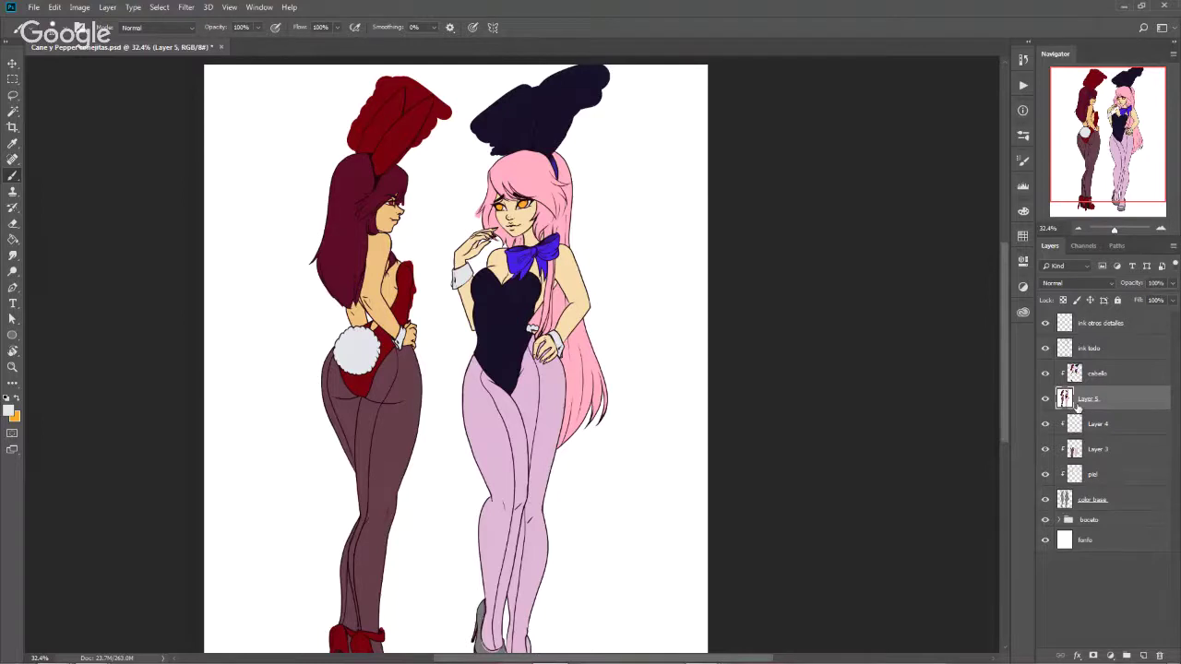
# Delete the layer holding the rough dark ear fills
pyautogui.press('Delete')
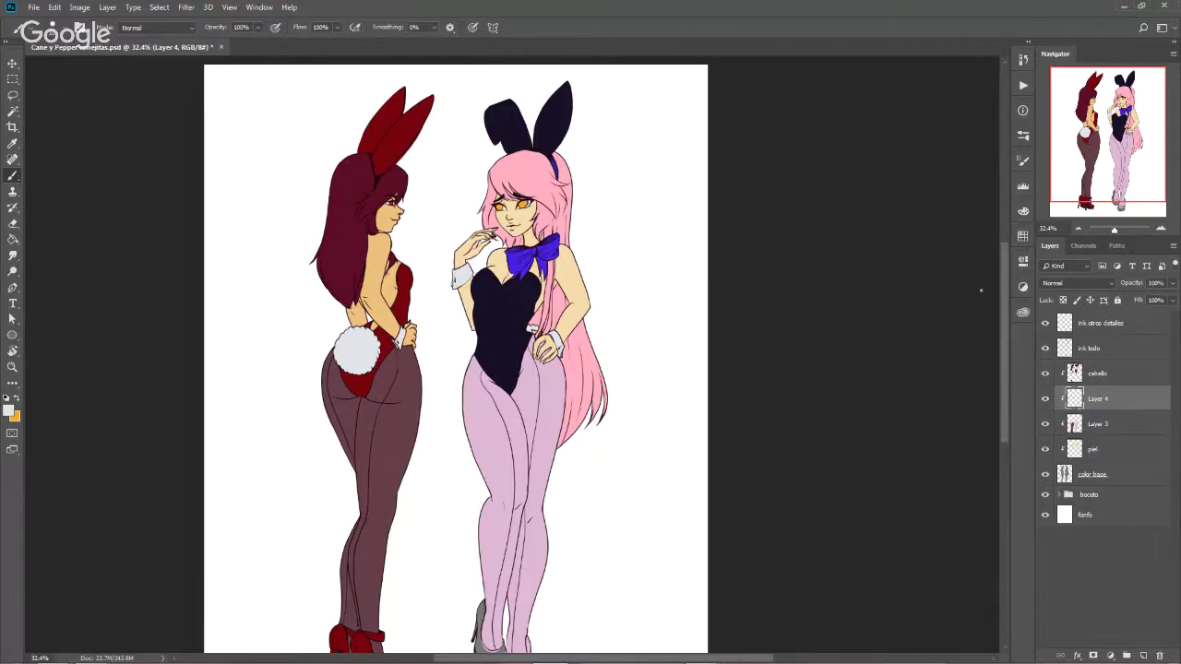
pyautogui.scroll(-1, 456, 354)
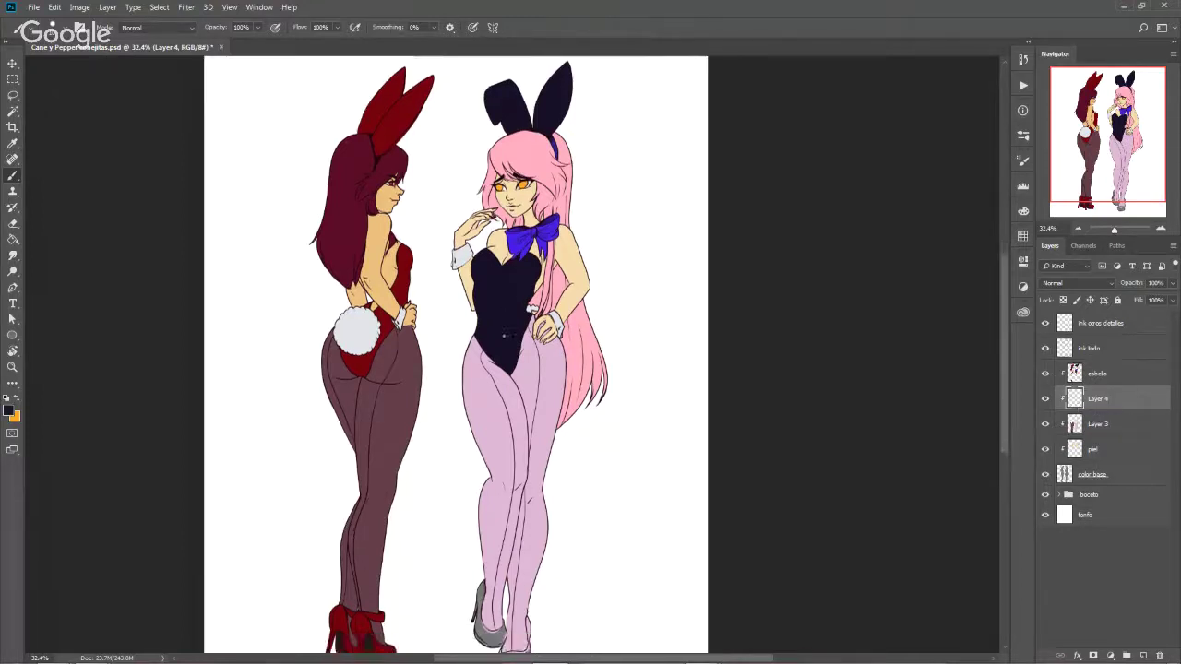
pyautogui.scroll(-4, 455, 354)
pyautogui.scroll(2, 497, 485)
pyautogui.scroll(2, 497, 485)
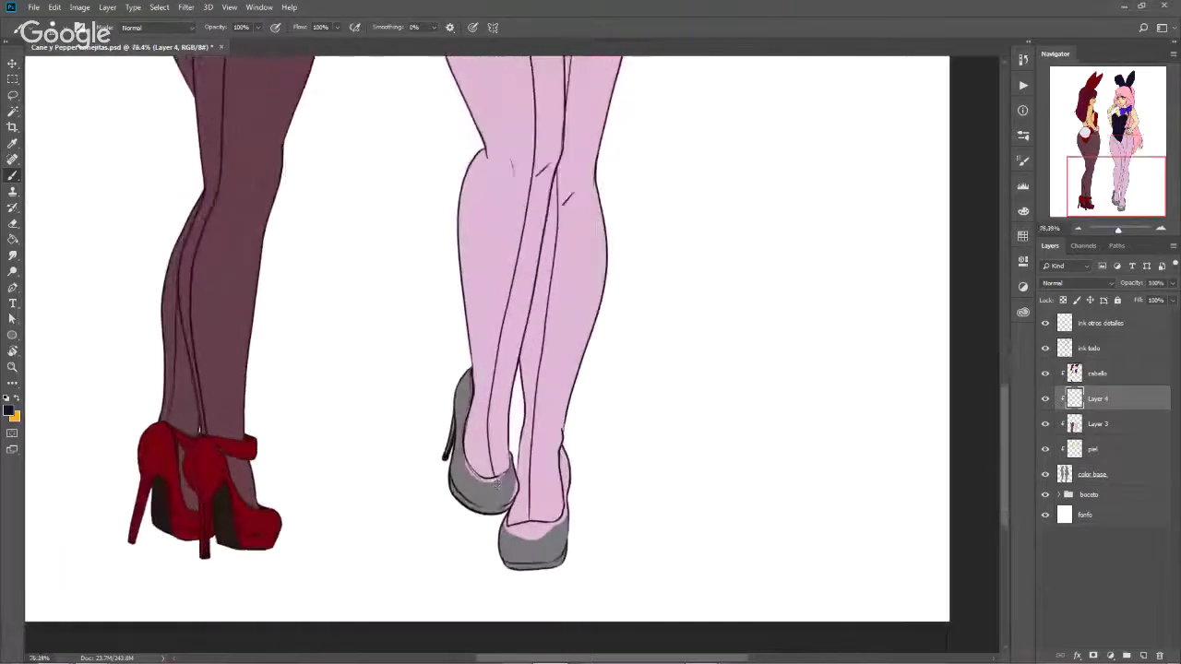
pyautogui.scroll(1, 497, 486)
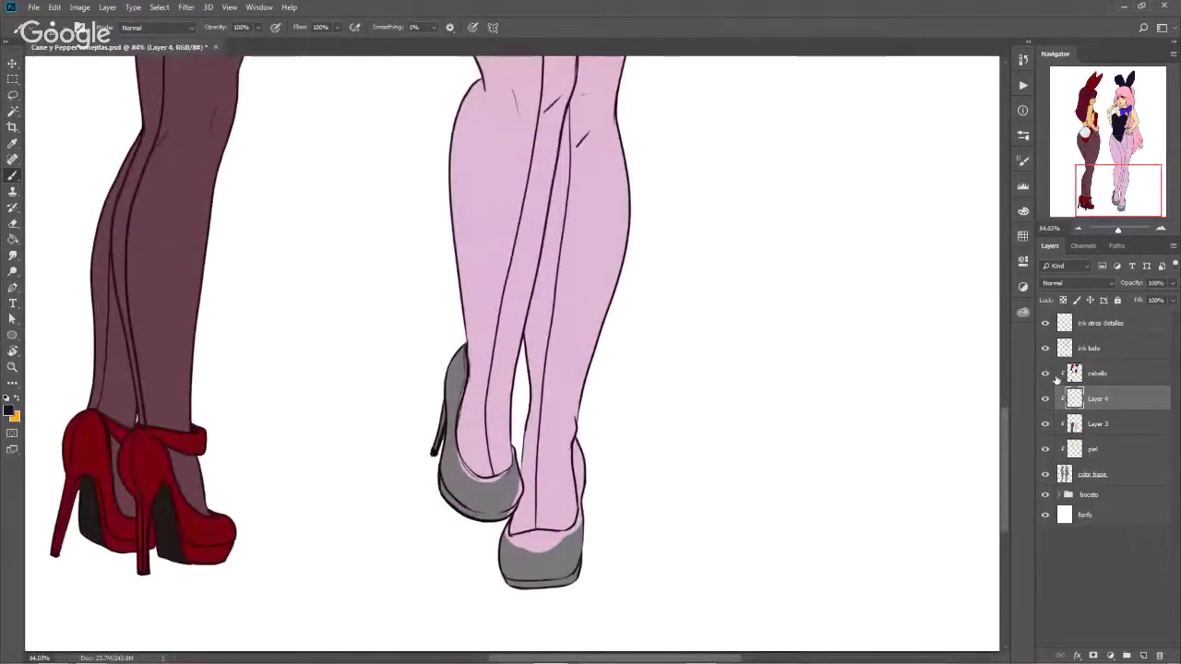
# Paint the back of the grey heel dark navy on the cabello layer
pyautogui.click(1045, 374)
pyautogui.click(1111, 373)
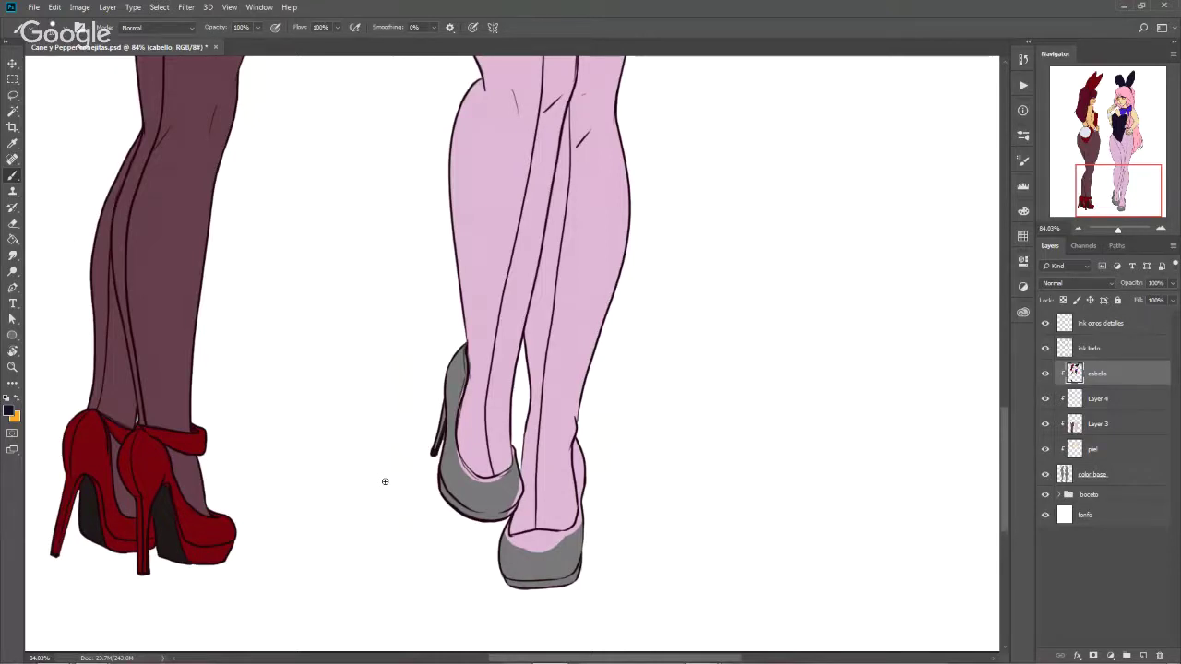
pyautogui.scroll(-1, 410, 433)
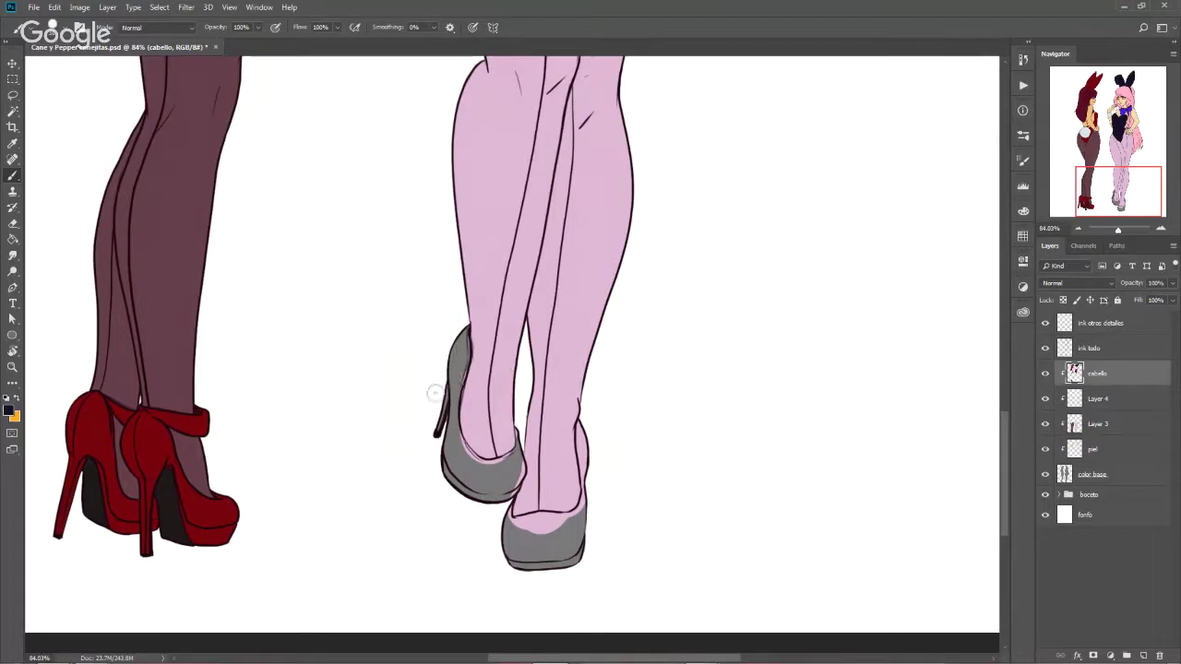
pyautogui.moveTo(434, 394)
pyautogui.mouseDown()
pyautogui.moveTo(434, 430)
pyautogui.moveTo(465, 337)
pyautogui.moveTo(450, 429)
pyautogui.moveTo(453, 404)
pyautogui.moveTo(453, 444)
pyautogui.moveTo(475, 468)
pyautogui.moveTo(451, 415)
pyautogui.moveTo(477, 465)
pyautogui.moveTo(451, 424)
pyautogui.moveTo(457, 475)
pyautogui.moveTo(458, 464)
pyautogui.moveTo(488, 496)
pyautogui.mouseUp()
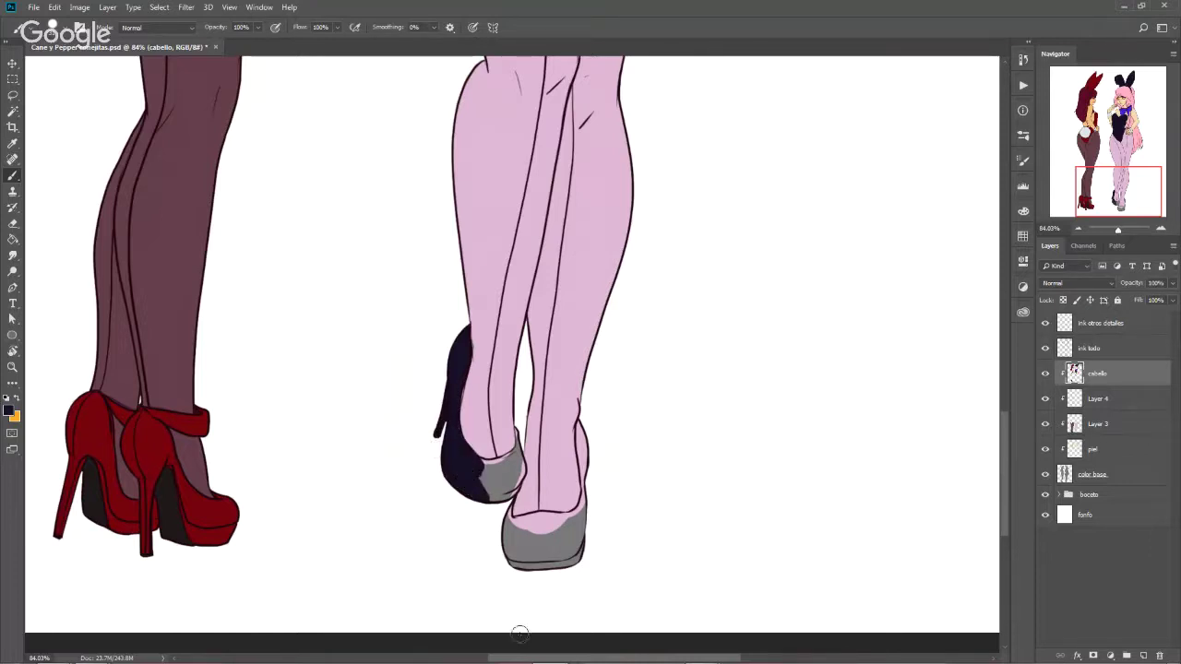
pyautogui.click(1107, 349)
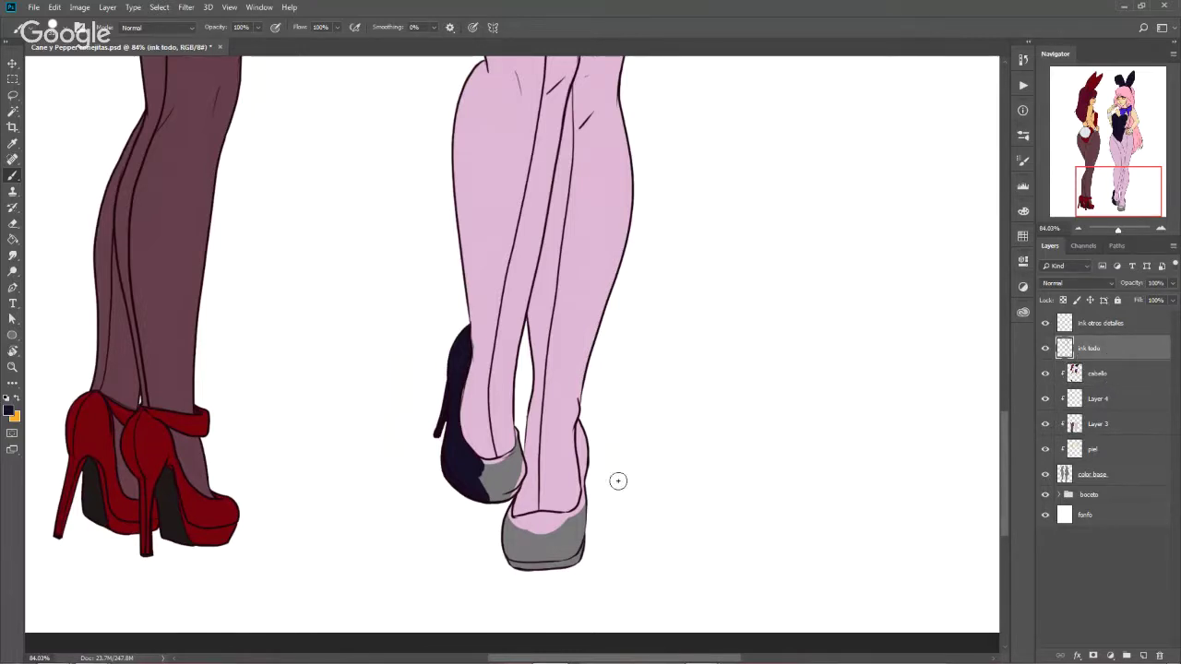
# Save, fill the magic-wand-selected grey shoe navy, then undo it after it landed on the line layer
pyautogui.press('w')
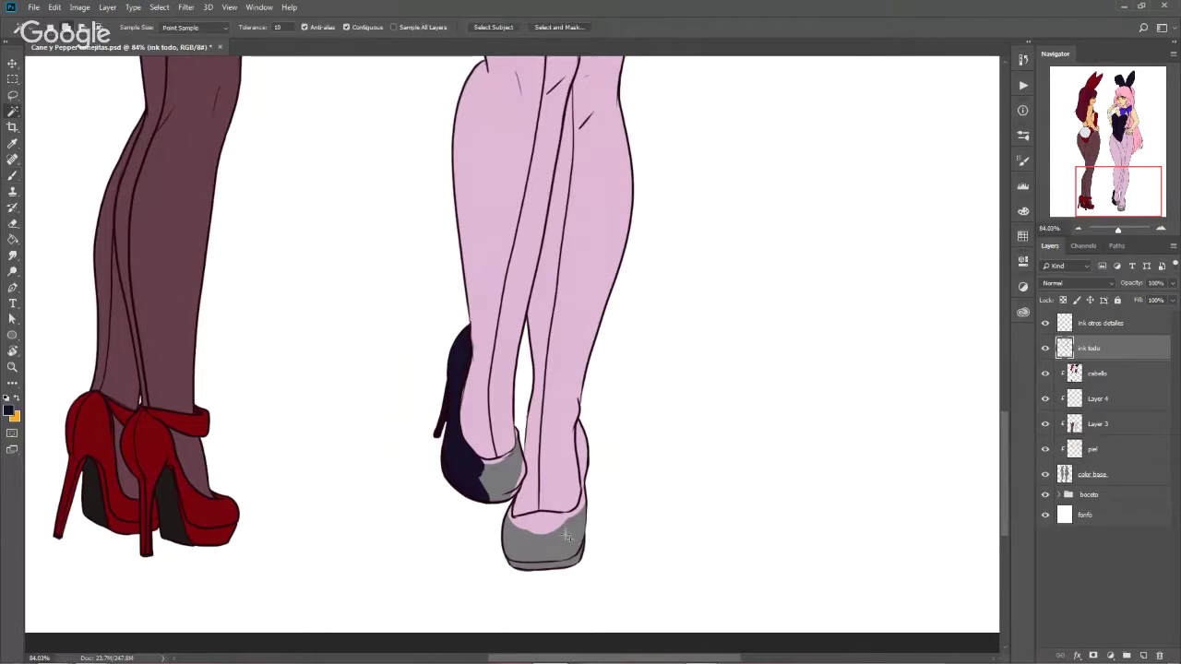
pyautogui.click(568, 537)
pyautogui.hotkey('ctrl', 's')
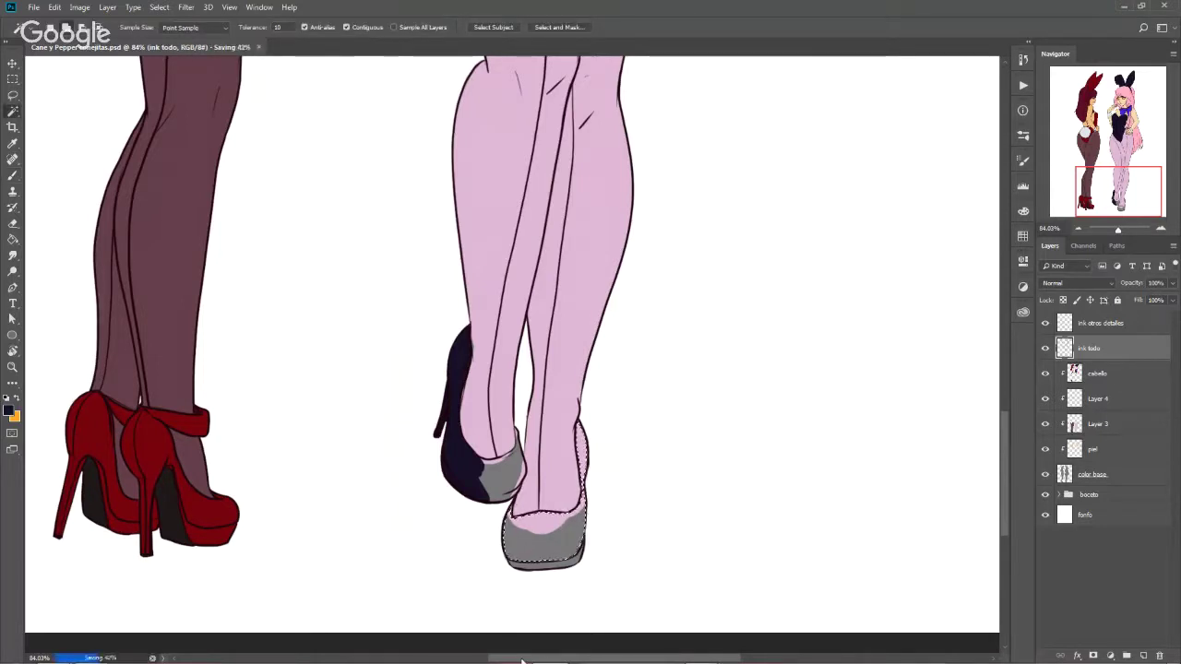
pyautogui.press('g')
pyautogui.click(544, 537)
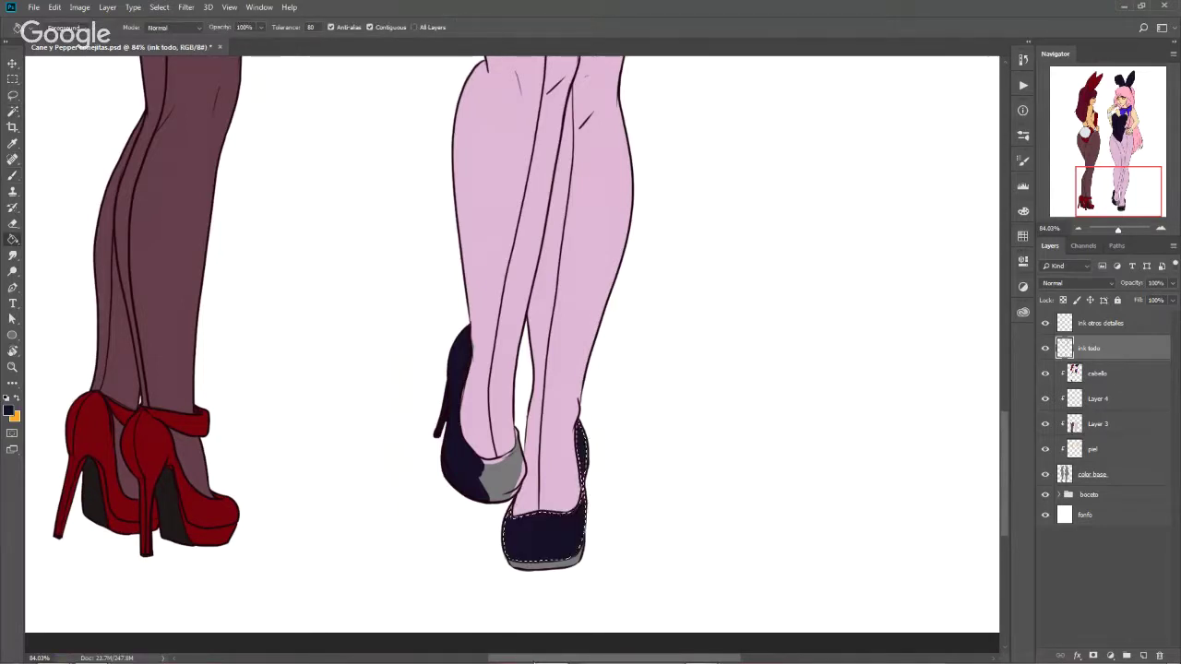
pyautogui.hotkey('ctrl', 'd')
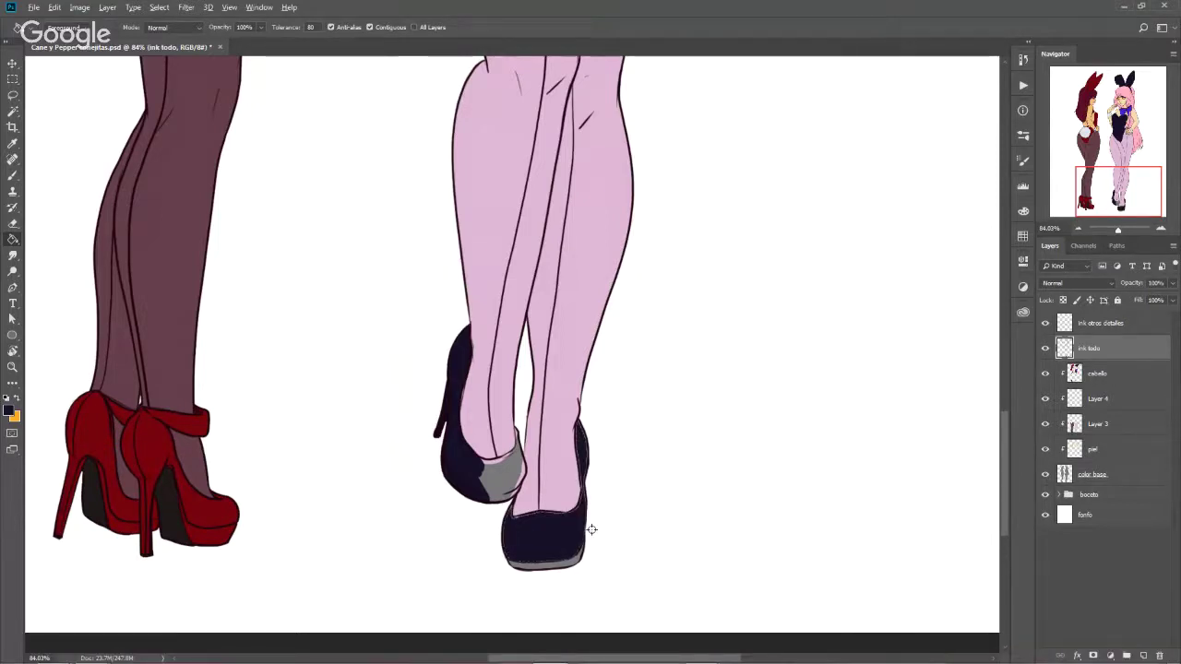
pyautogui.scroll(3, 590, 530)
pyautogui.scroll(2, 591, 529)
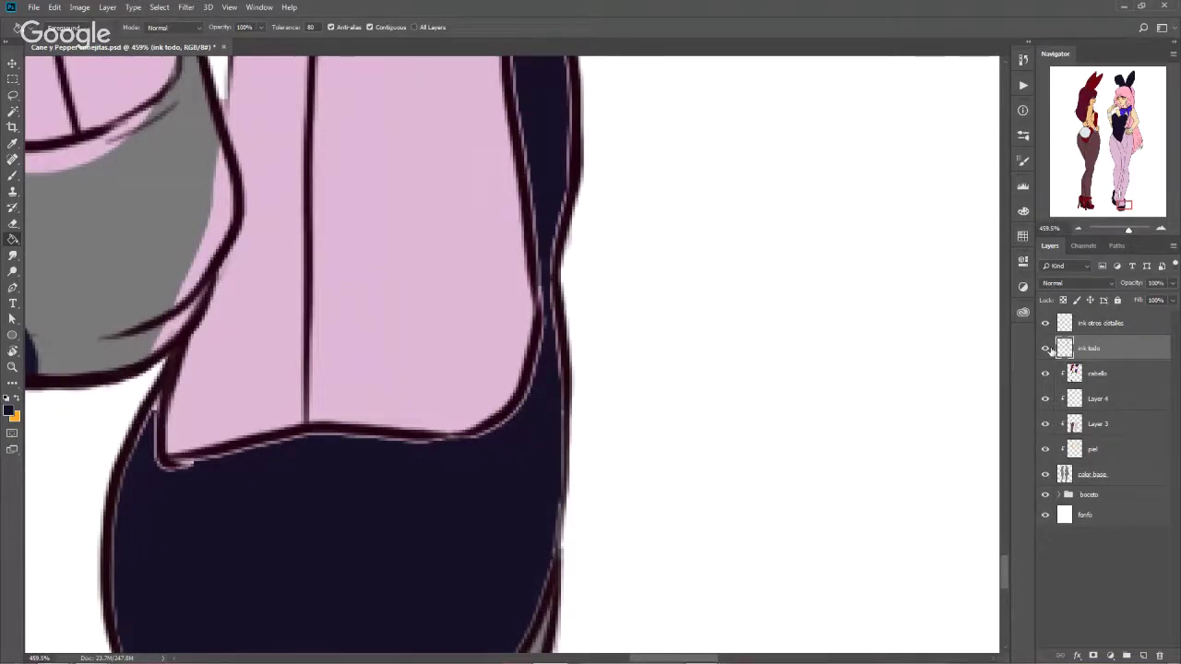
pyautogui.click(1046, 349)
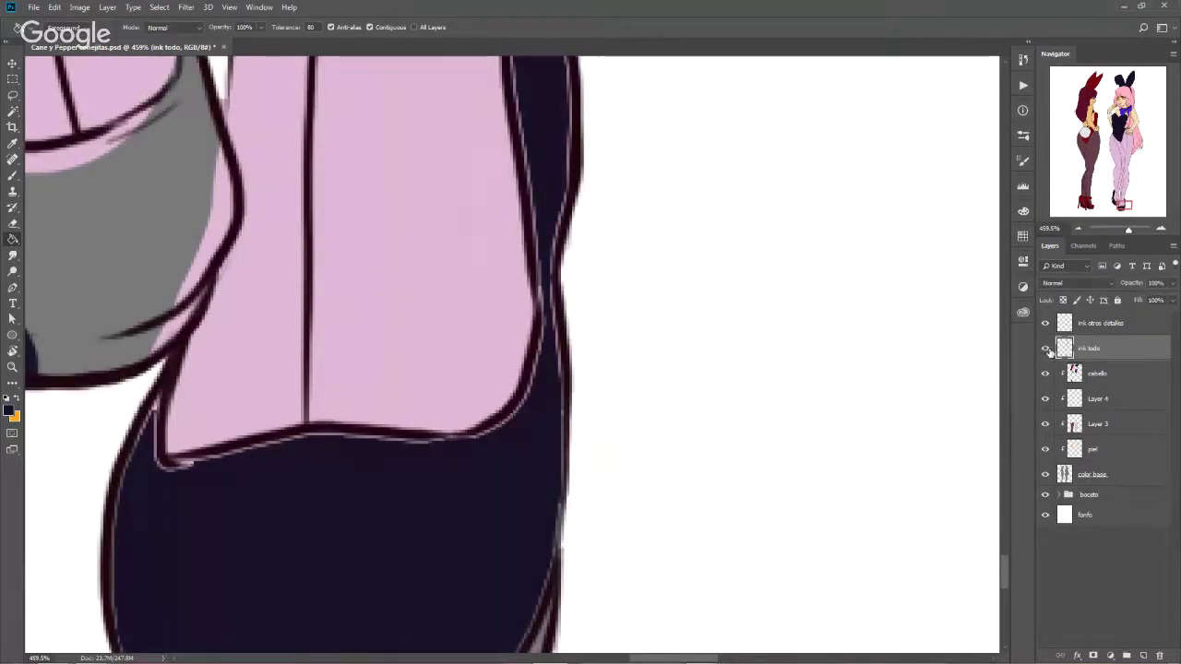
pyautogui.hotkey('ctrl', 'z')
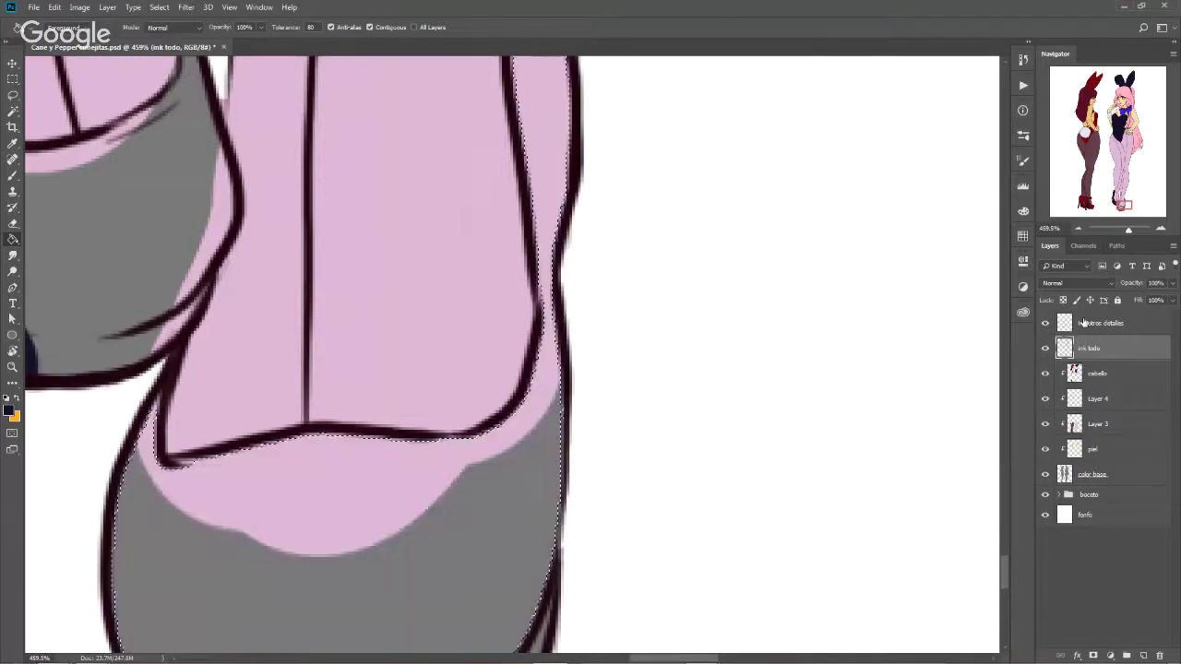
# Make the cabello layer active and clear the selection around the leg
pyautogui.click(1109, 373)
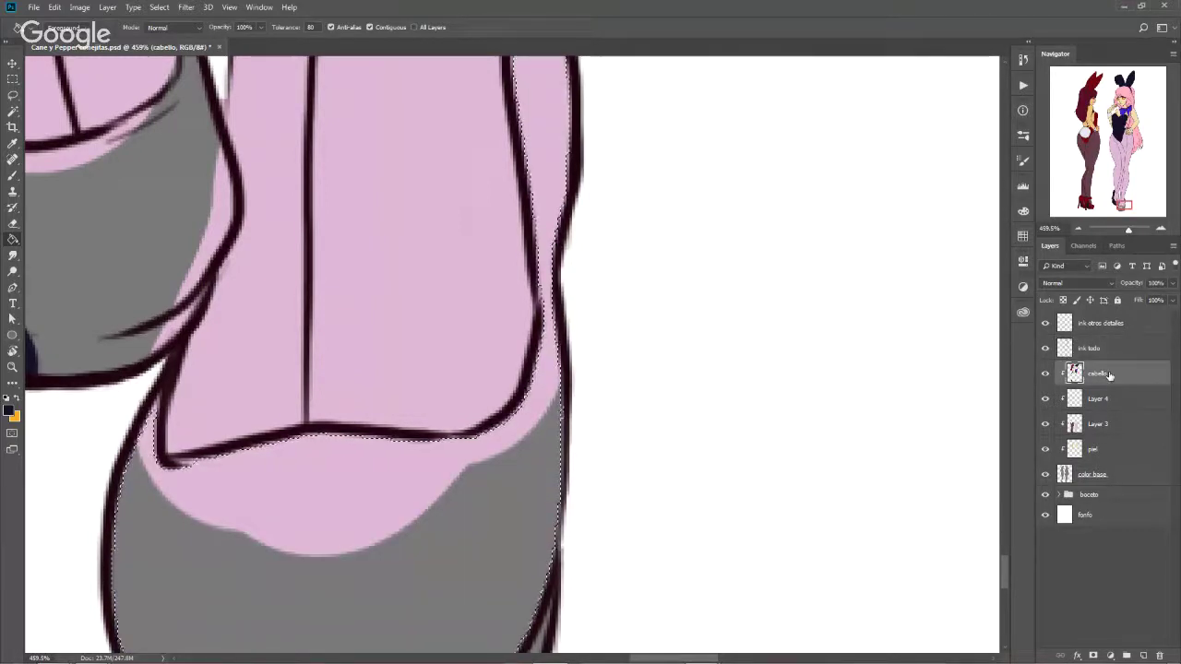
pyautogui.hotkey('ctrl', 'd')
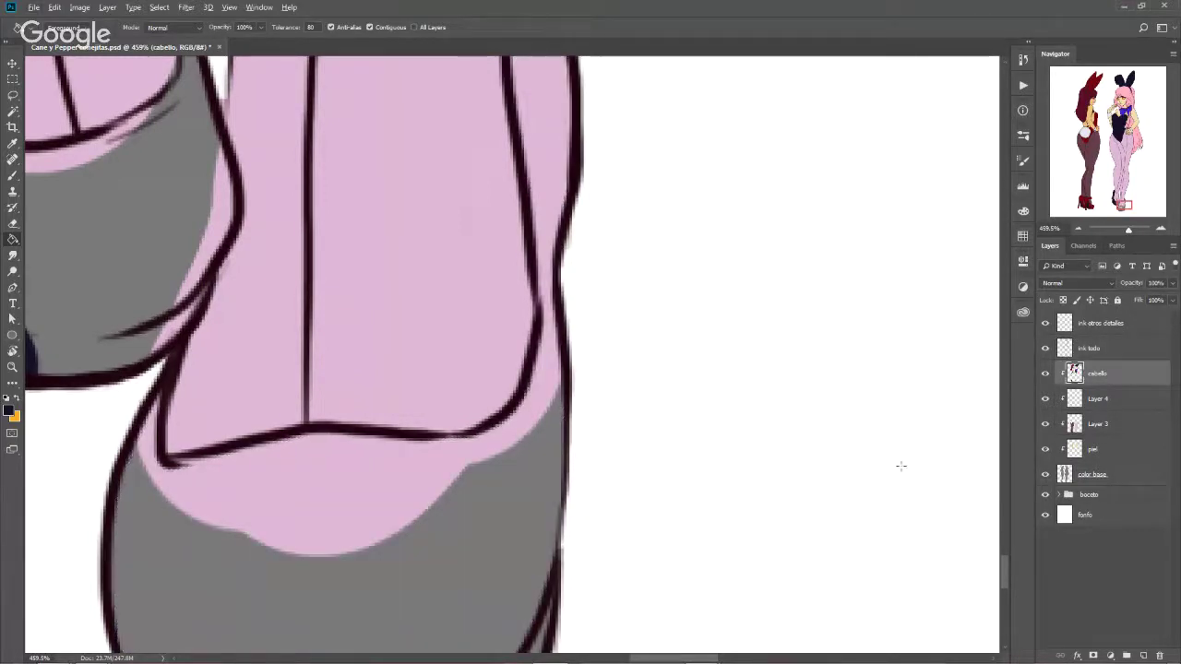
pyautogui.scroll(-5, 719, 470)
pyautogui.scroll(-7, 720, 469)
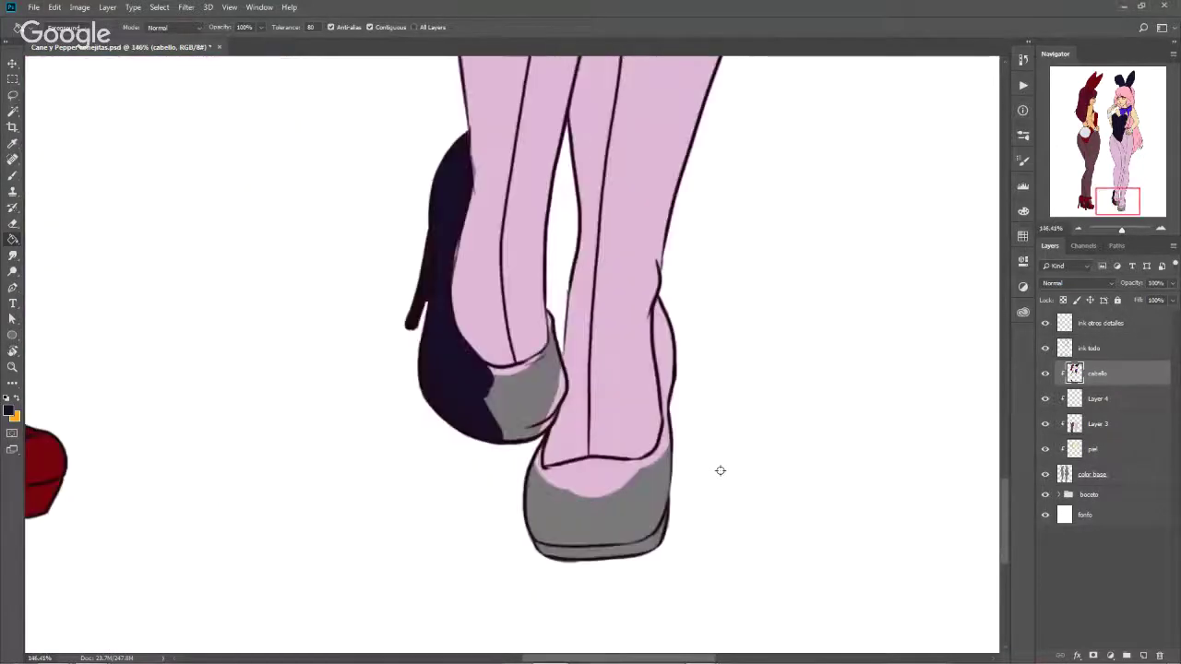
pyautogui.scroll(-2, 721, 471)
pyautogui.scroll(1, 698, 242)
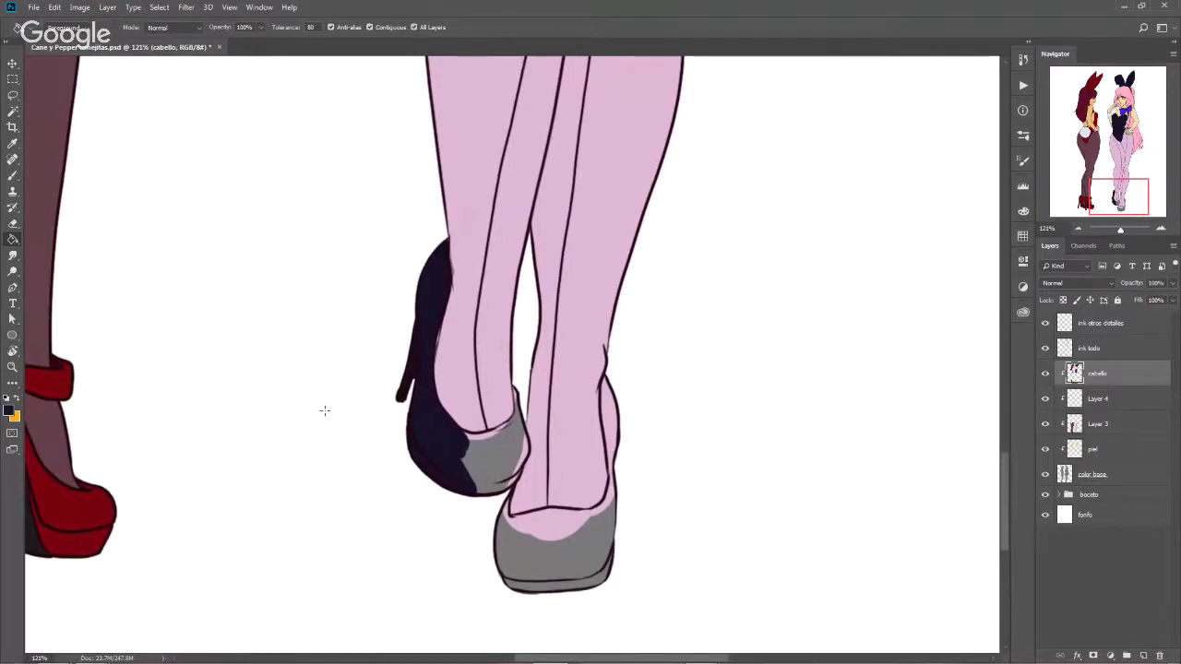
# Bucket-fill the front shoe's grey and light strips and the back shoe's heel and edges dark purple
pyautogui.click(567, 553)
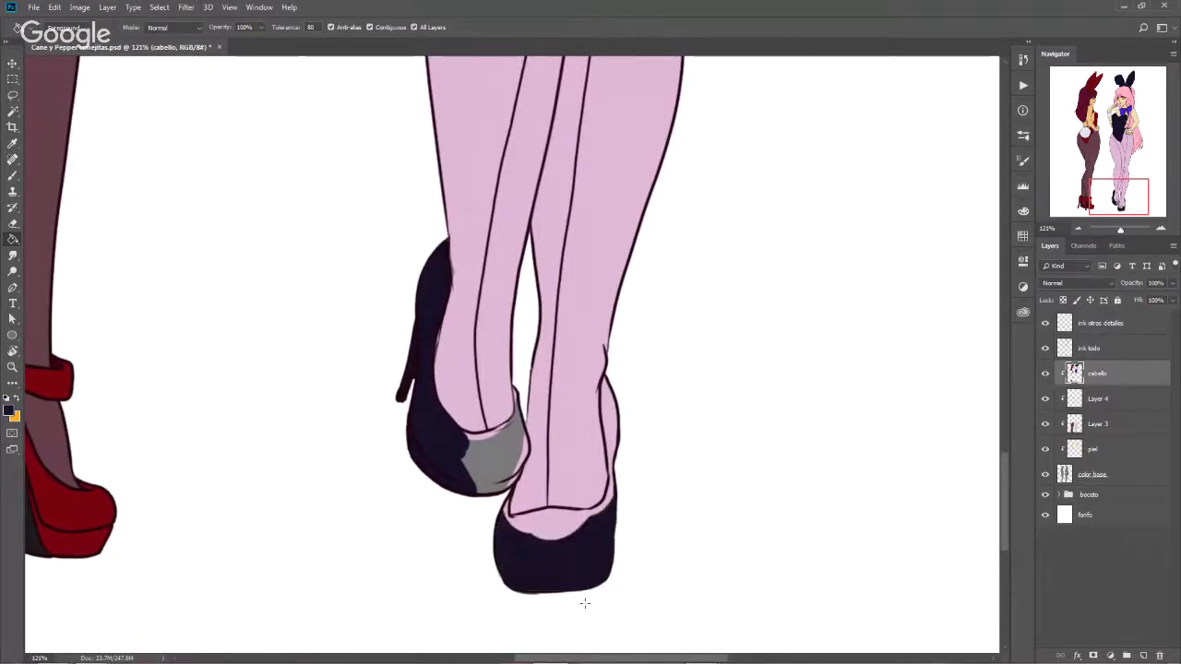
pyautogui.click(563, 532)
pyautogui.click(493, 457)
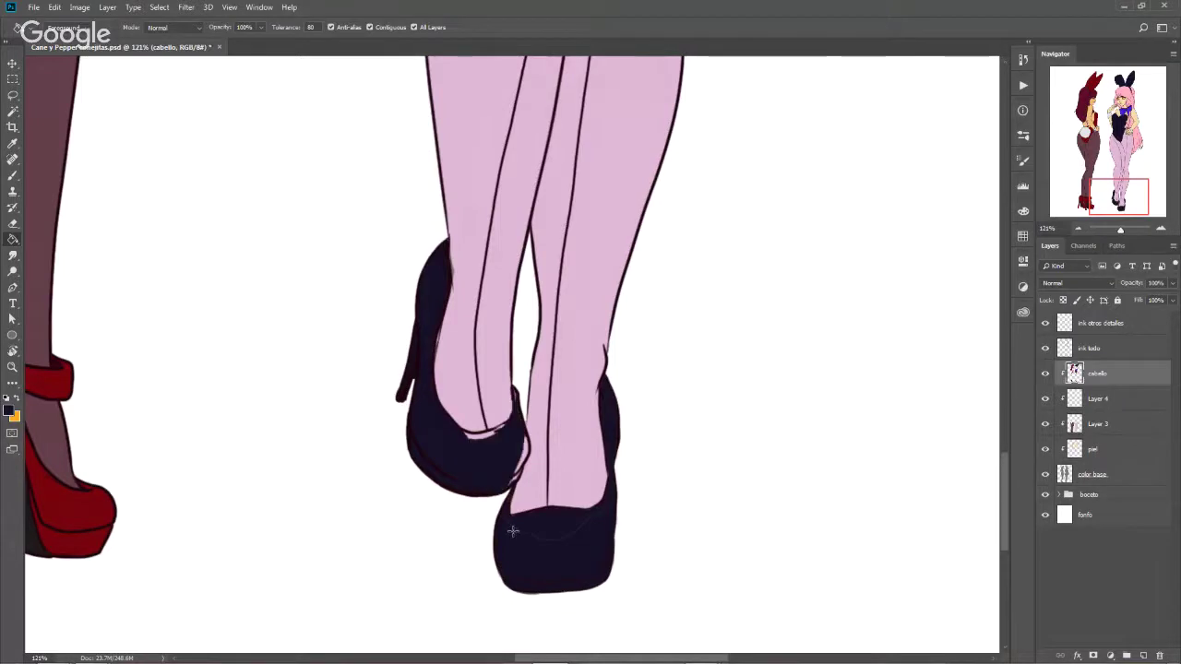
pyautogui.click(522, 464)
pyautogui.click(489, 431)
pyautogui.scroll(3, 493, 410)
pyautogui.scroll(3, 490, 399)
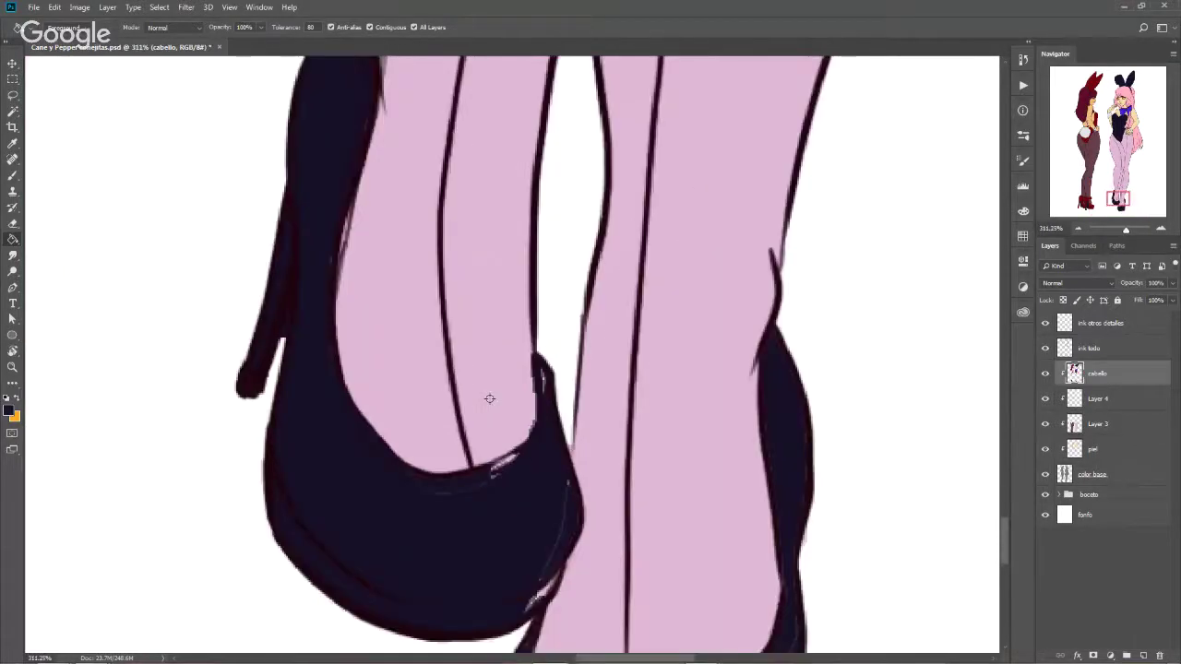
pyautogui.scroll(2, 490, 399)
# Brush over the light specks and grey streaks along the back shoe's edge and tip
pyautogui.press('b')
pyautogui.moveTo(453, 590); pyautogui.dragTo(465, 458)
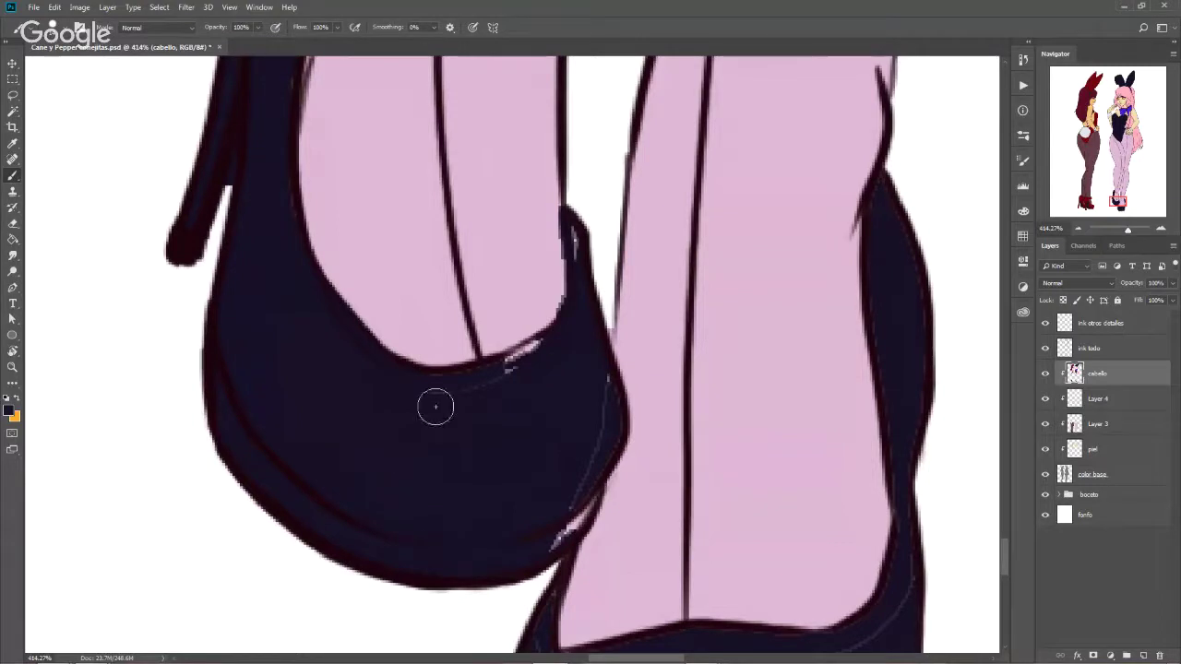
pyautogui.moveTo(498, 369); pyautogui.dragTo(540, 349)
pyautogui.moveTo(564, 216); pyautogui.dragTo(581, 263)
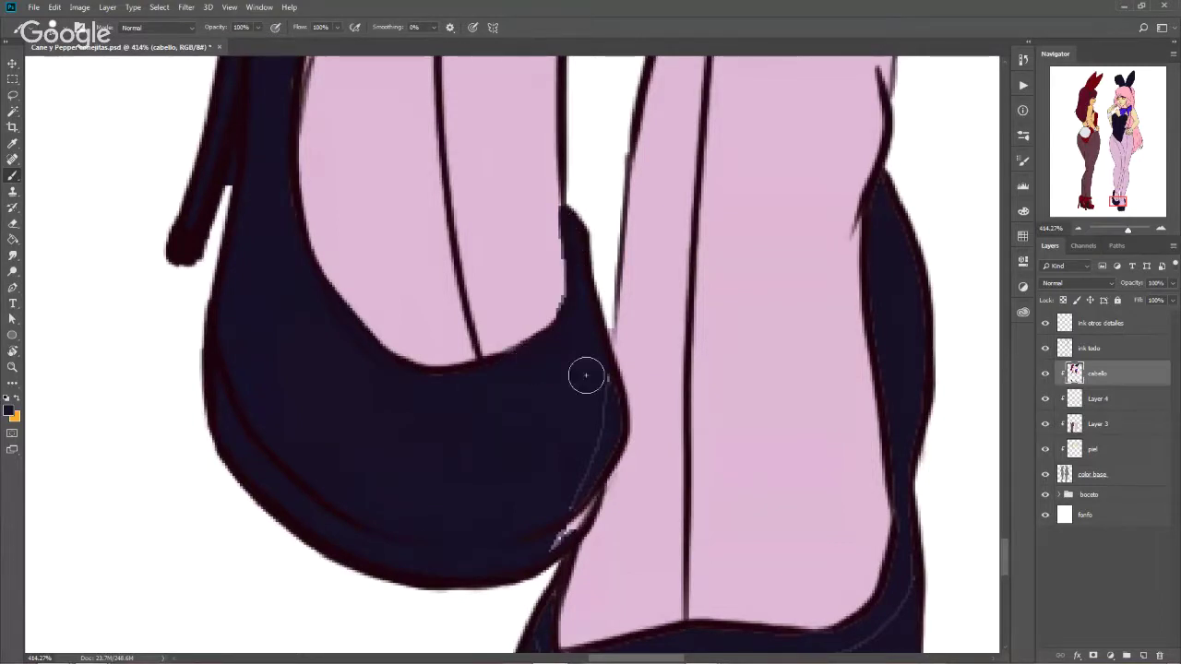
pyautogui.moveTo(585, 375); pyautogui.dragTo(582, 464)
pyautogui.moveTo(605, 420); pyautogui.dragTo(560, 523)
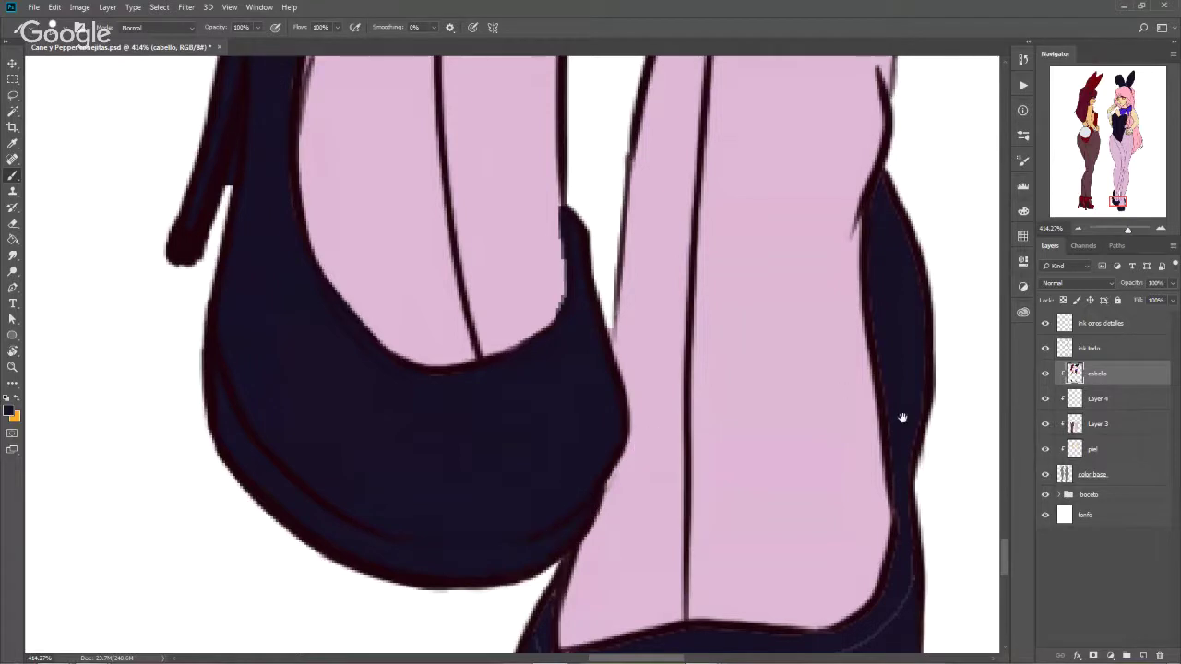
# Cover the faint grey arc across the front shoe
pyautogui.moveTo(902, 418); pyautogui.dragTo(791, 397)
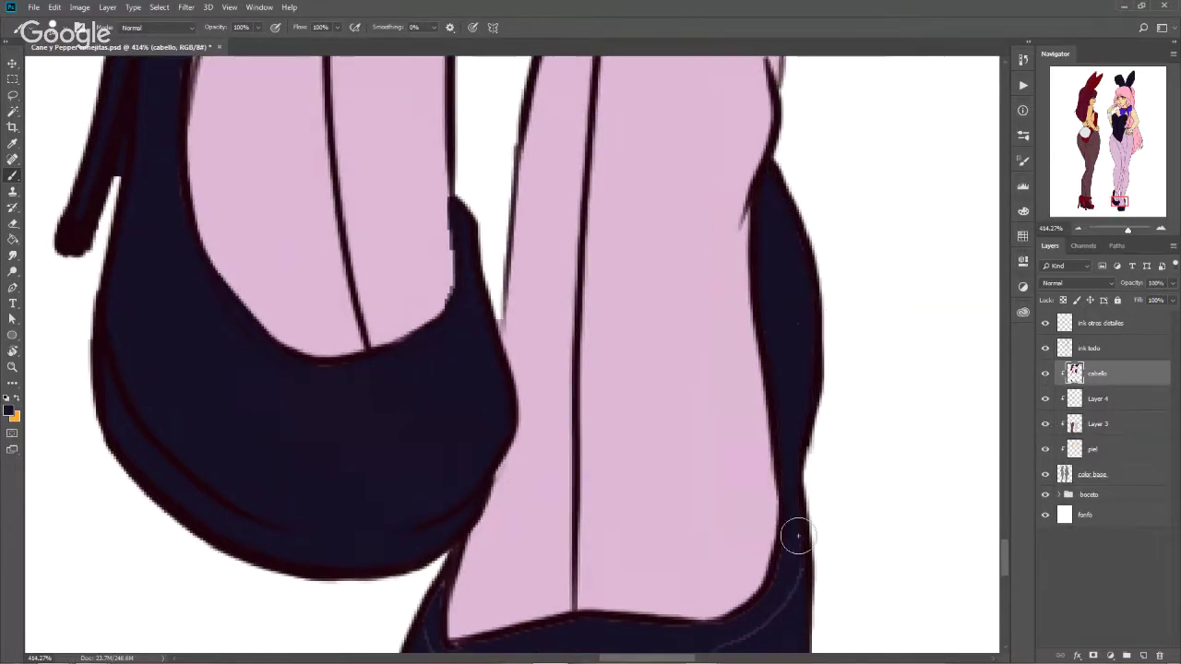
pyautogui.moveTo(798, 535); pyautogui.dragTo(791, 229)
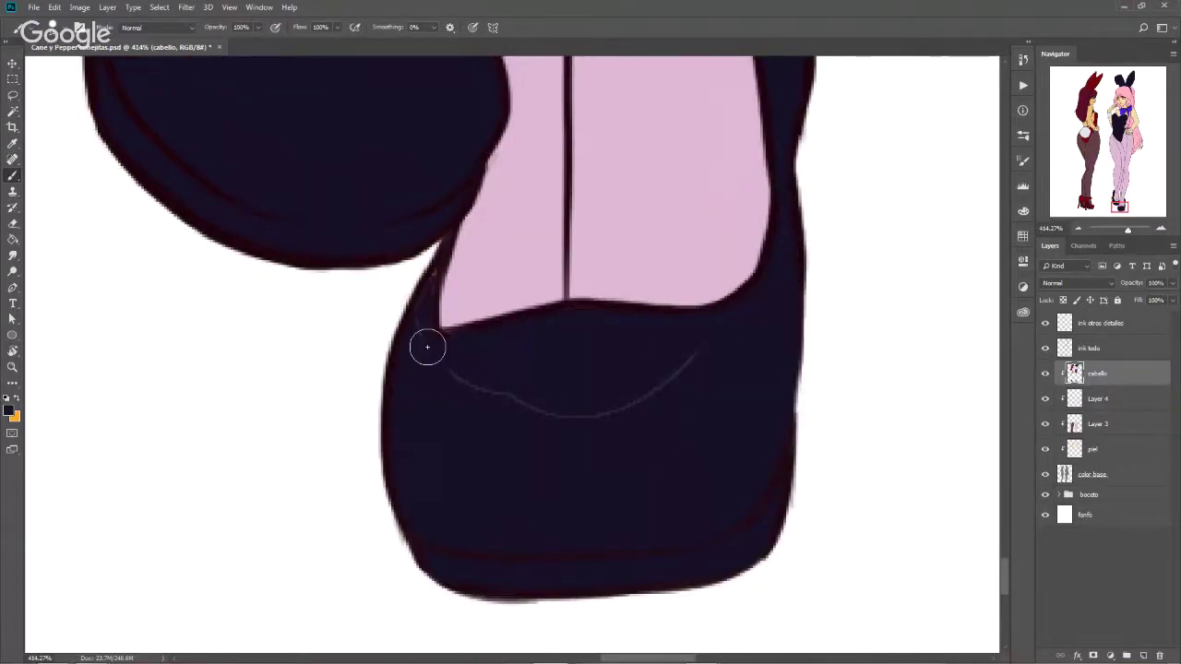
pyautogui.moveTo(420, 360); pyautogui.dragTo(650, 419)
pyautogui.moveTo(730, 398); pyautogui.dragTo(711, 351)
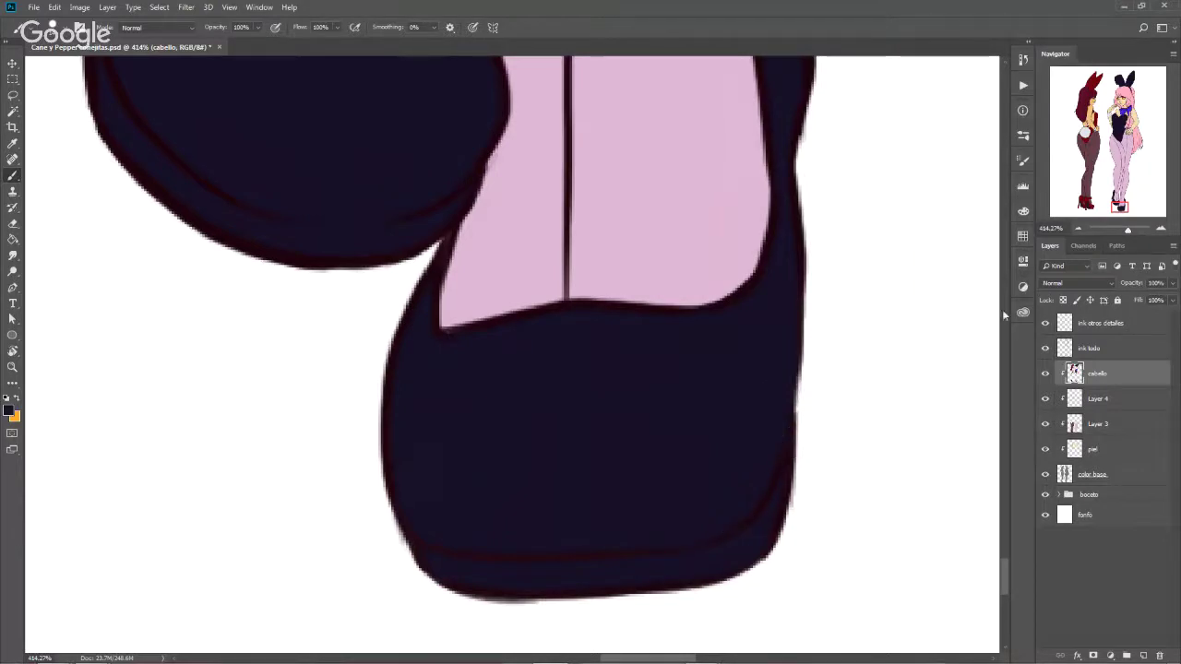
# Zoom out to both pairs of legs and extend the shoe fill at its tip and right edge
pyautogui.click(1079, 229)
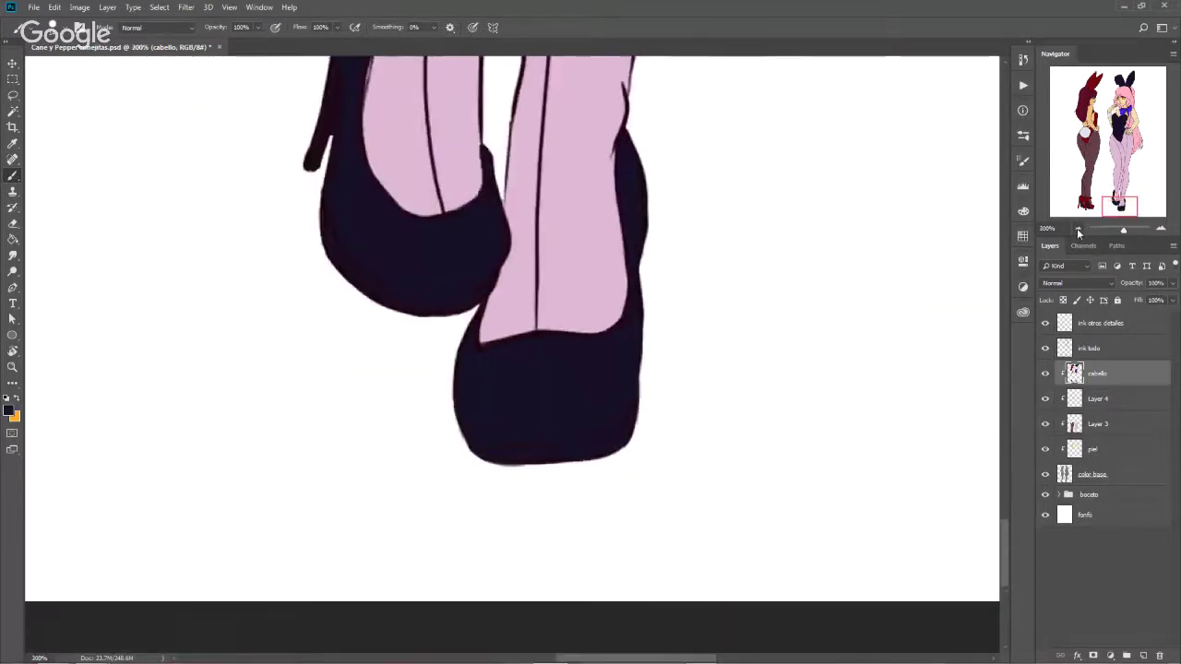
pyautogui.click(1077, 229)
pyautogui.moveTo(461, 211); pyautogui.dragTo(484, 351)
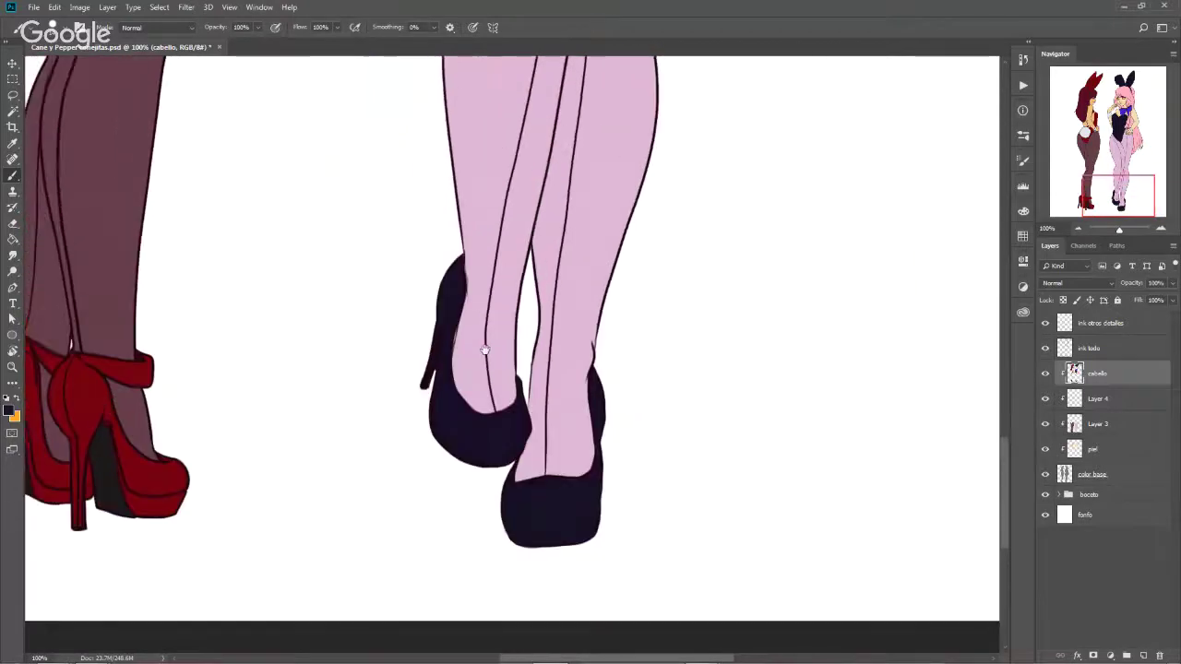
pyautogui.scroll(3, 435, 289)
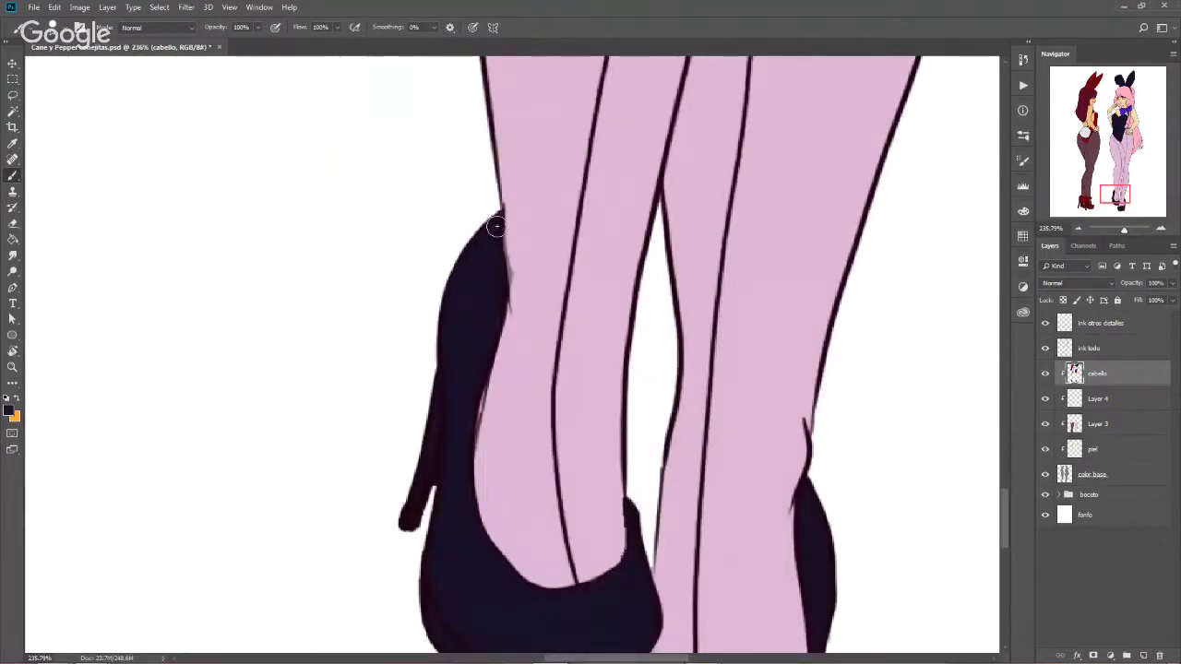
pyautogui.moveTo(496, 225); pyautogui.dragTo(495, 250)
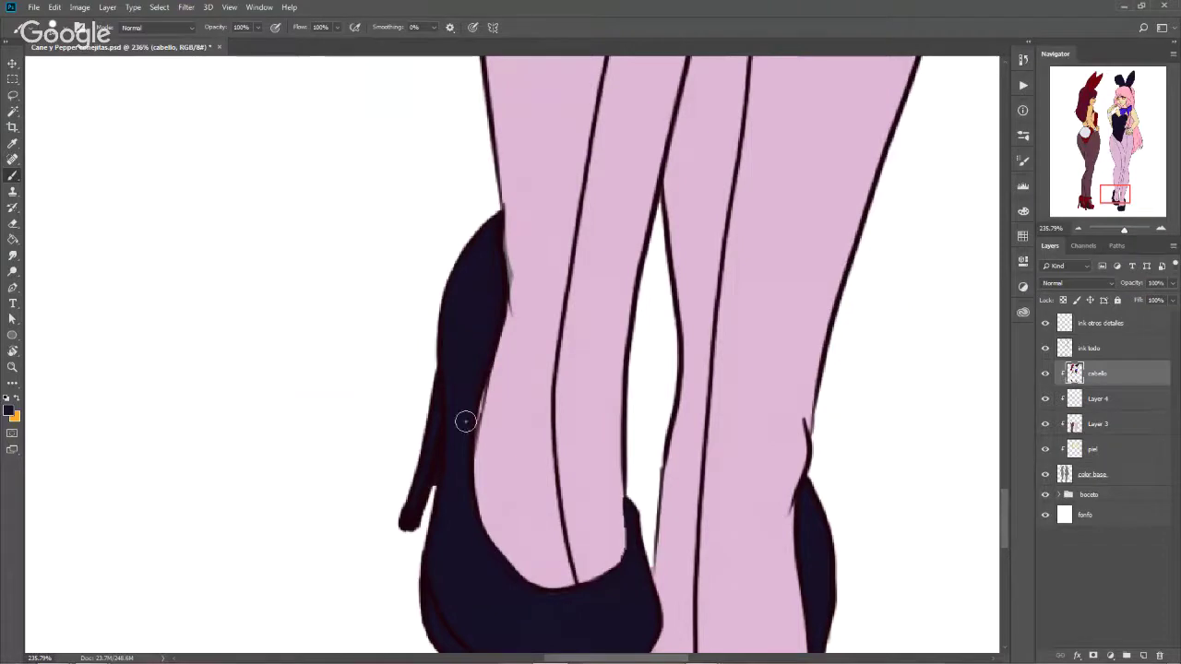
pyautogui.moveTo(479, 377); pyautogui.dragTo(471, 439)
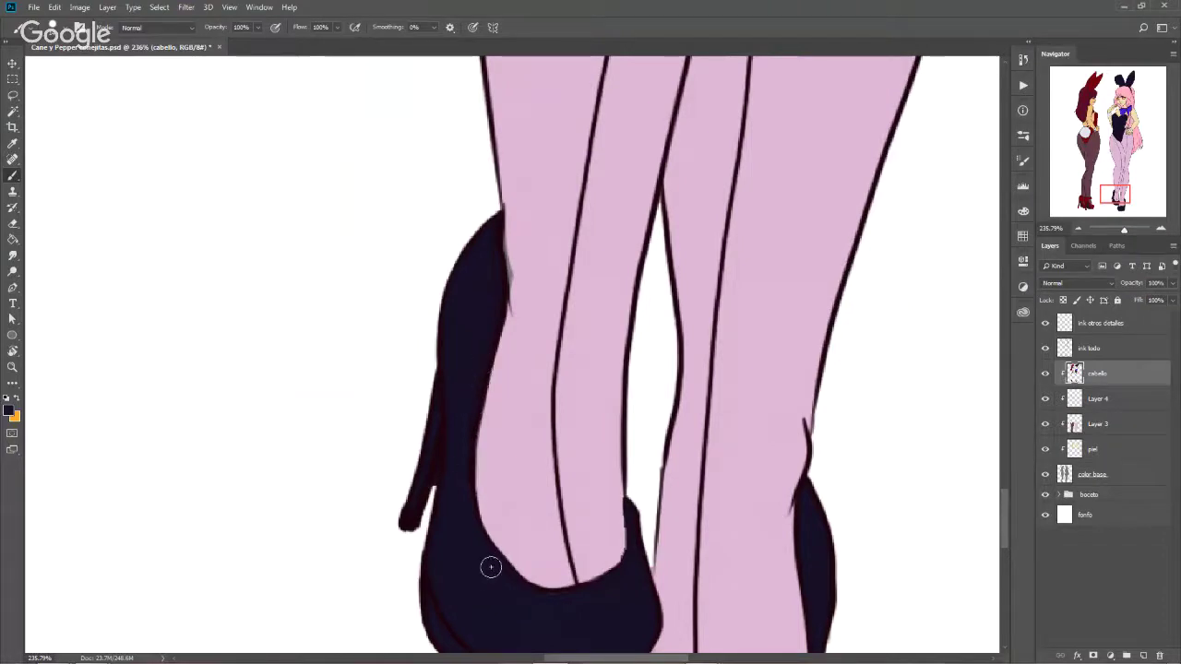
# On Layer 3, sample the leg's pink and repaint the leg edge beside the shoe
pyautogui.click(1110, 424)
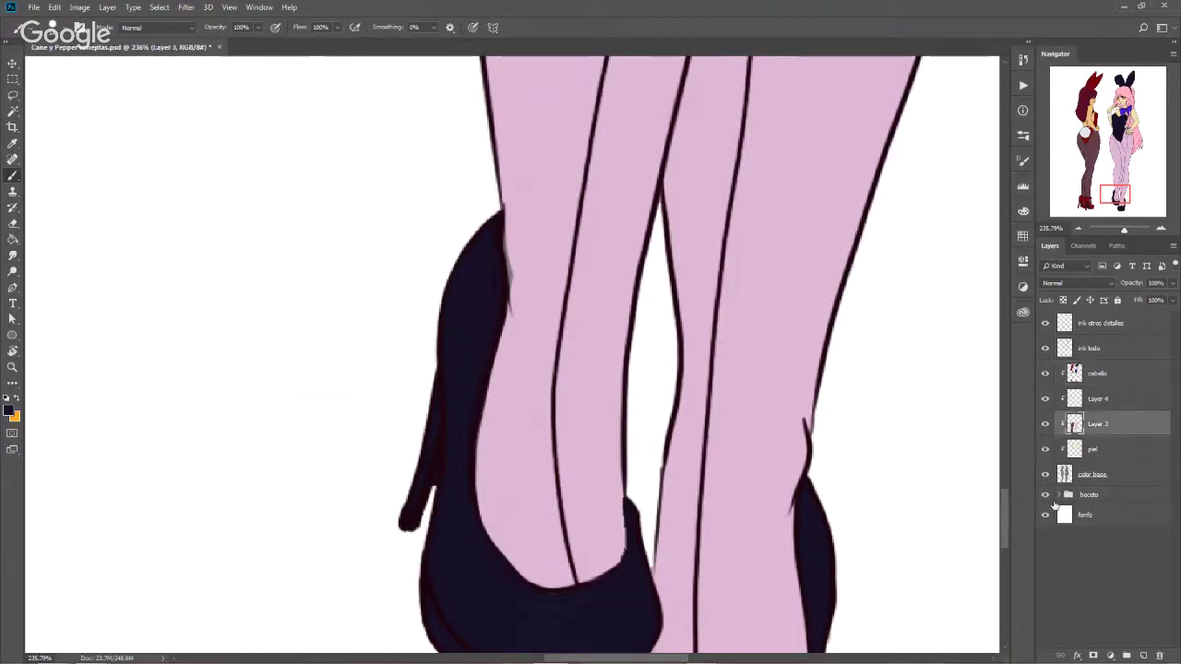
pyautogui.press('x')
pyautogui.keyDown('alt'); pyautogui.click(546, 275); pyautogui.keyUp('alt')
pyautogui.moveTo(510, 214); pyautogui.dragTo(513, 288)
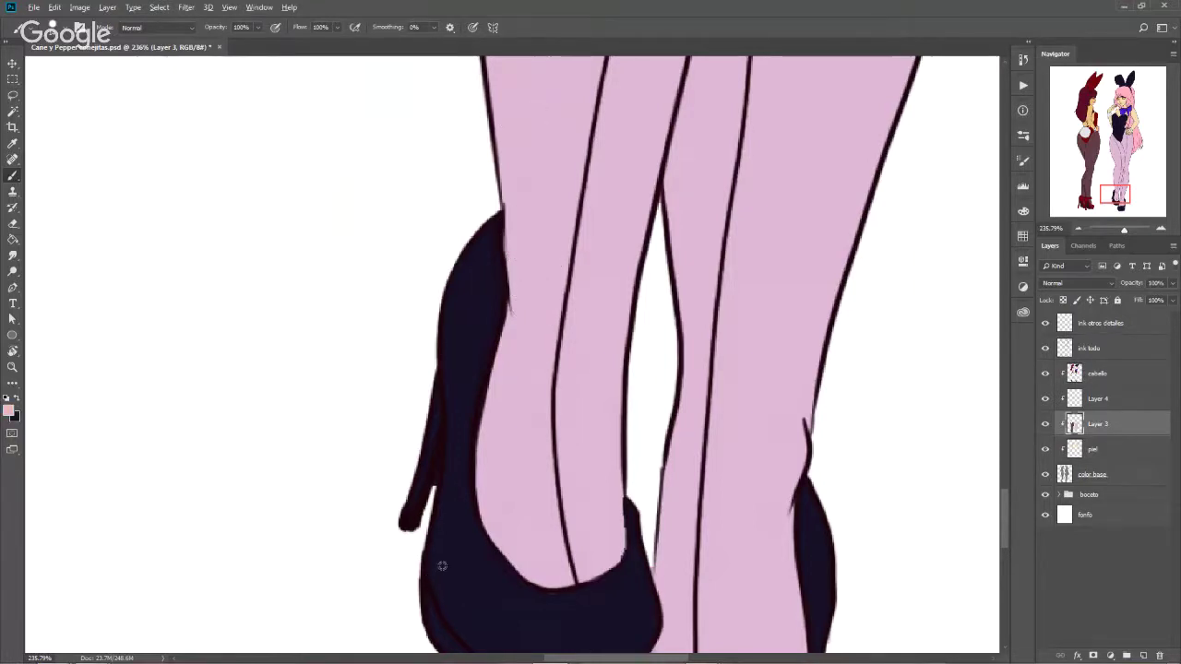
pyautogui.scroll(-1, 444, 561)
pyautogui.scroll(-1, 443, 561)
pyautogui.scroll(-1, 444, 561)
pyautogui.scroll(-1, 443, 561)
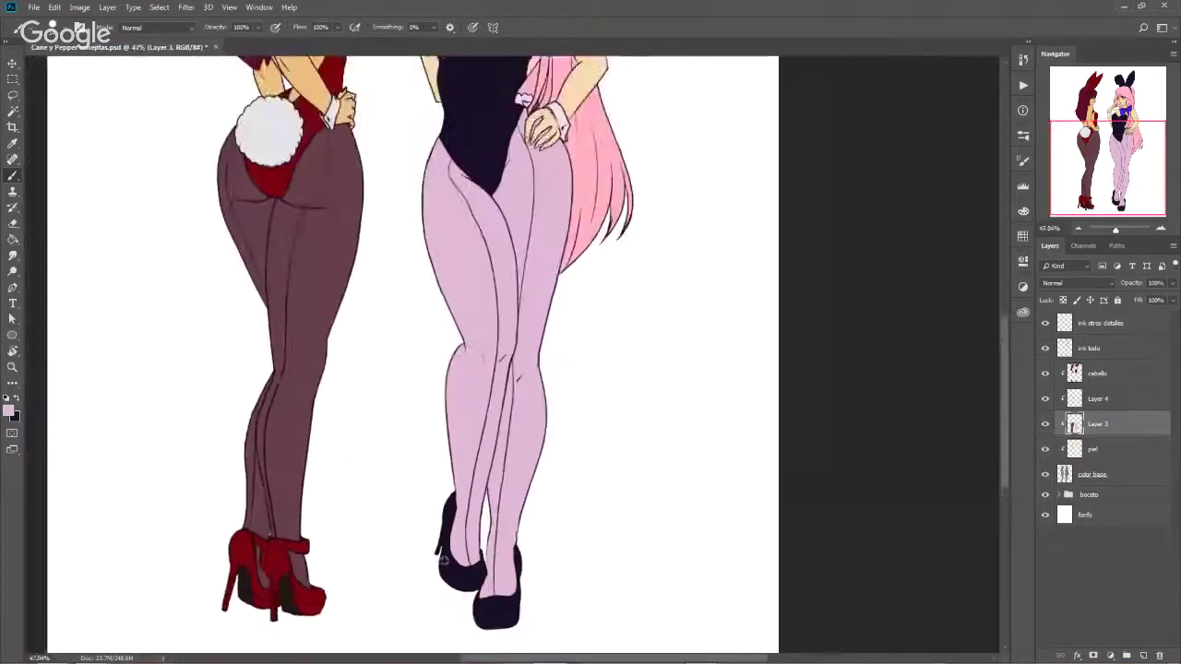
pyautogui.scroll(-1, 444, 561)
pyautogui.scroll(-1, 443, 561)
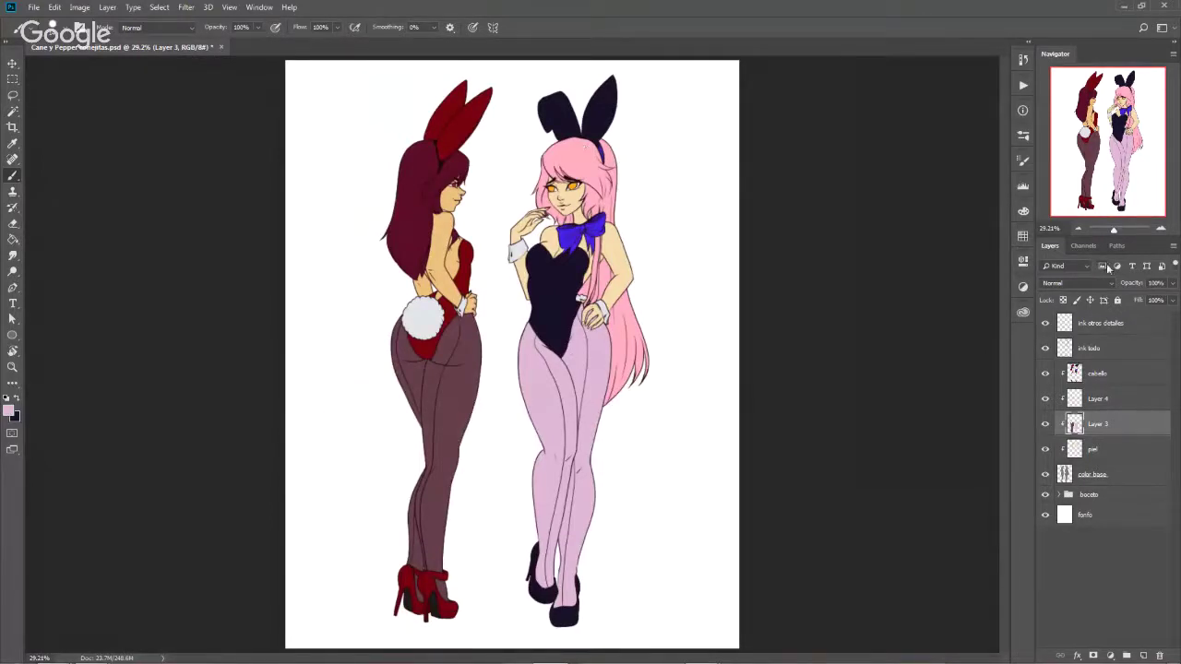
# Hide the white fondo background and stamp a merged visible copy above ink todo as Layer 5
pyautogui.click(1118, 349)
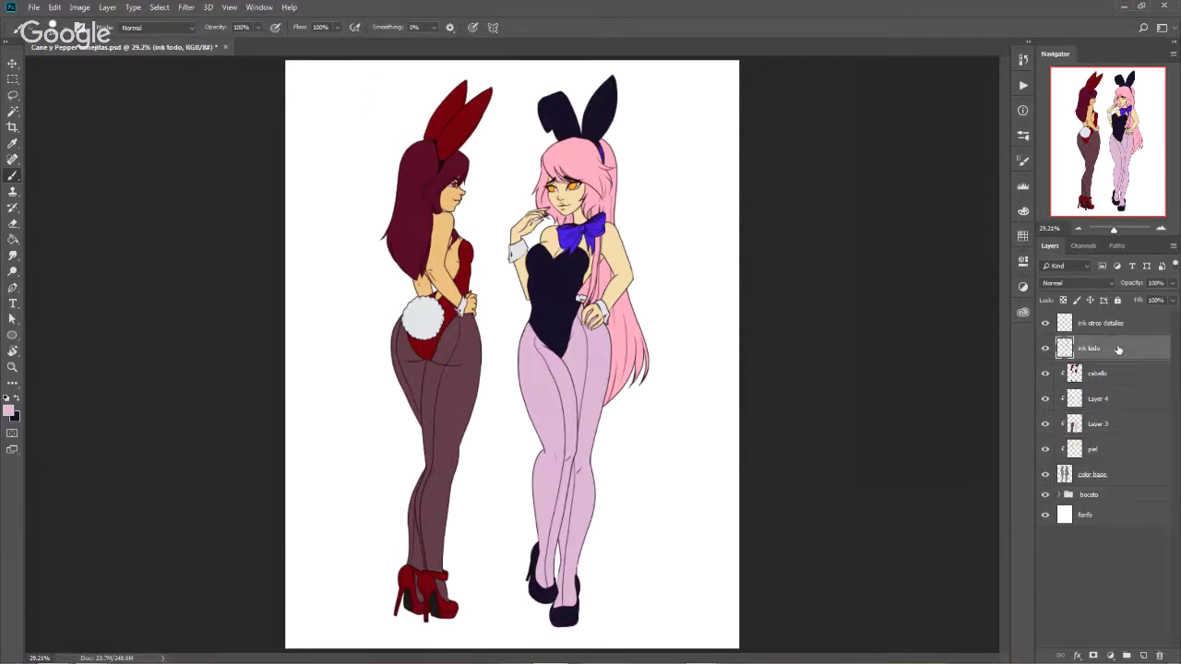
pyautogui.click(1045, 515)
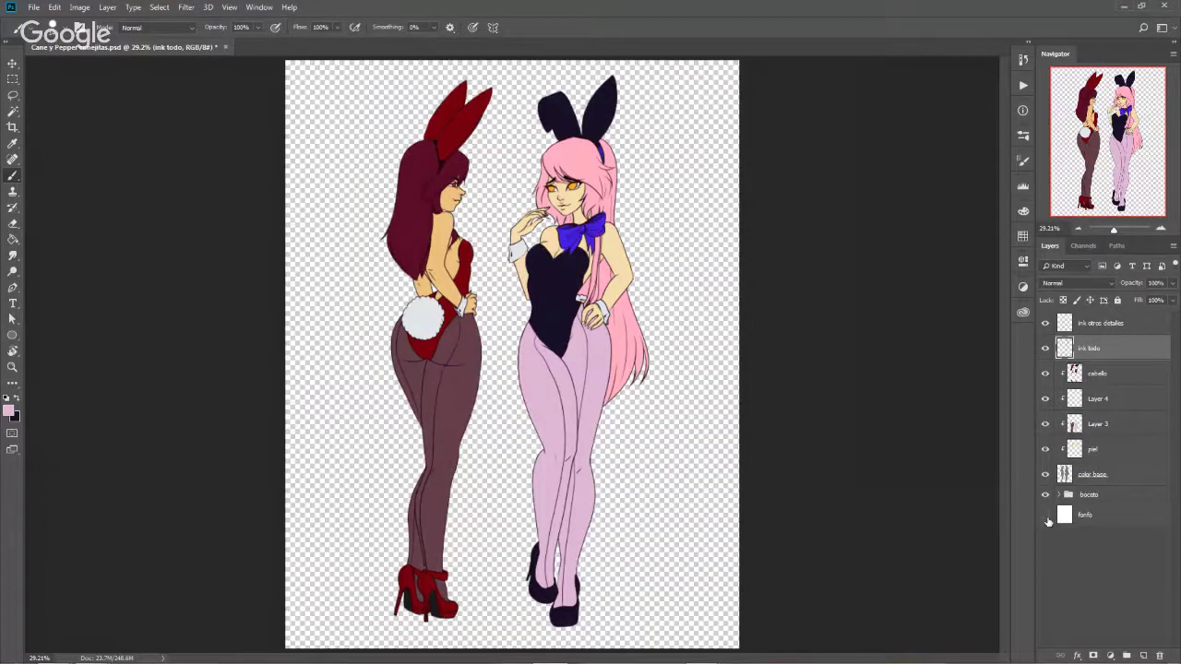
pyautogui.hotkey('ctrl', 'shift', 'alt', 'e')
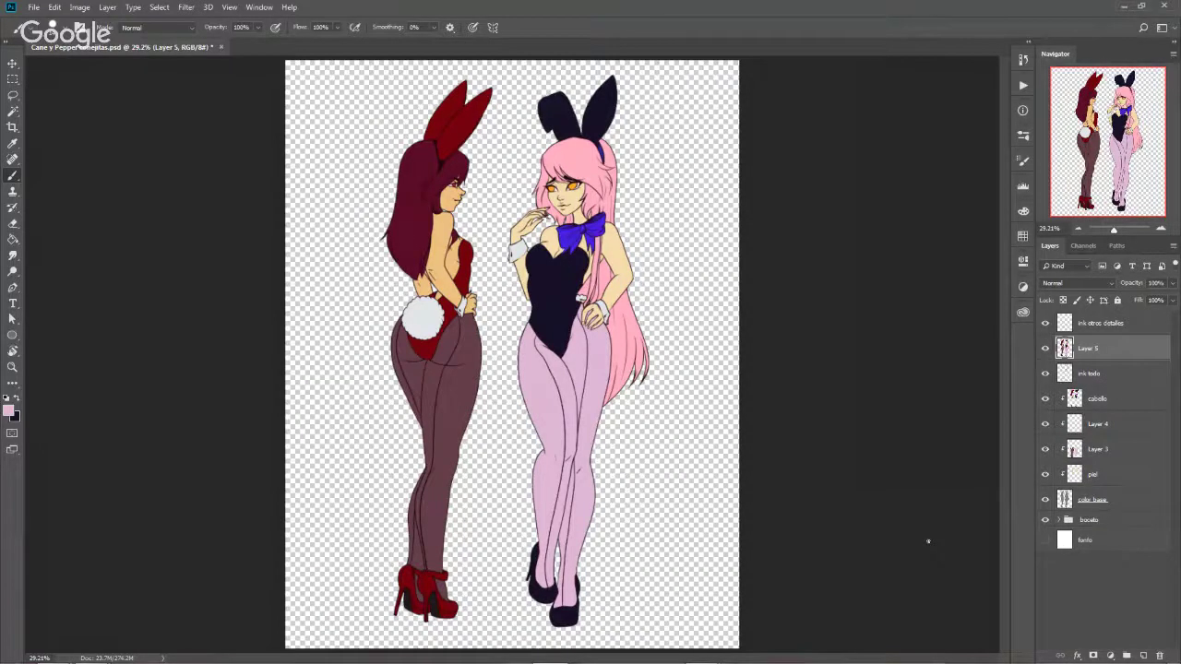
# Free-transform the merged copy by its four corners, then move it left and undo the move
pyautogui.hotkey('ctrl', 't')
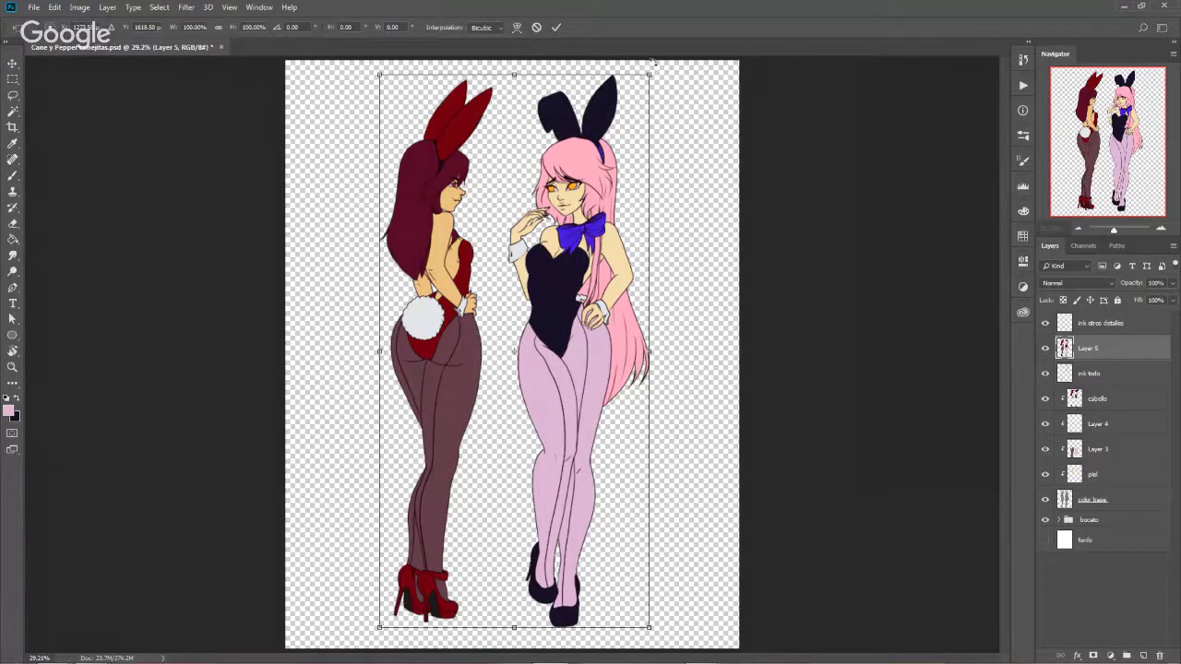
pyautogui.moveTo(651, 80); pyautogui.dragTo(669, 263)
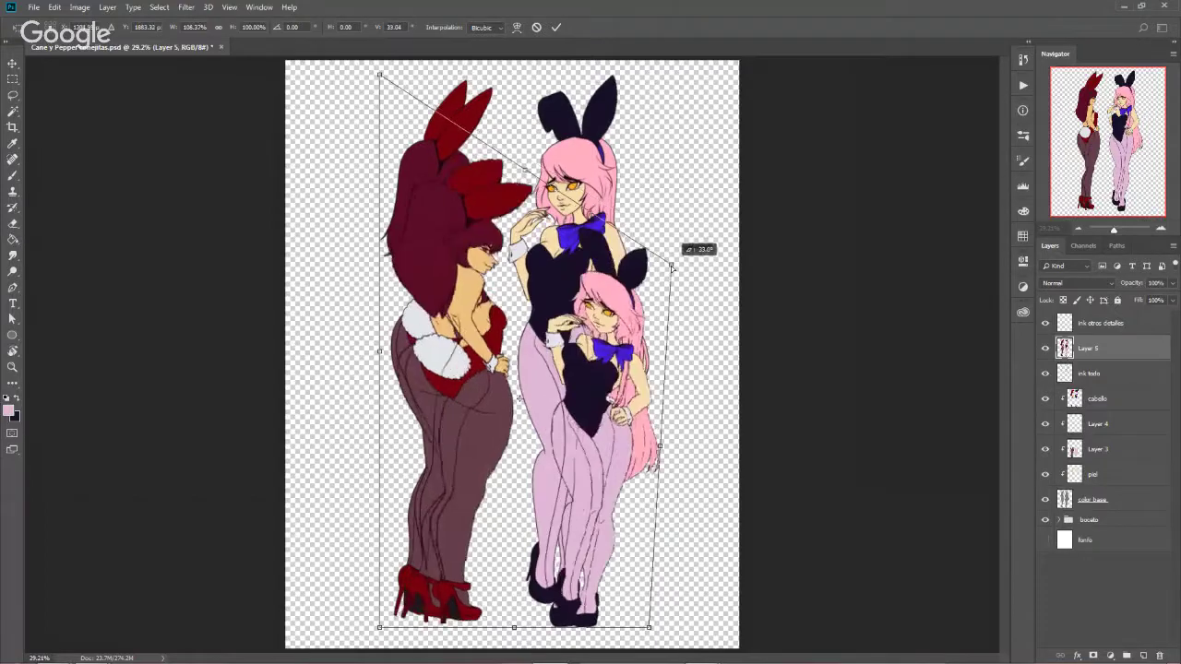
pyautogui.moveTo(651, 628); pyautogui.dragTo(664, 465)
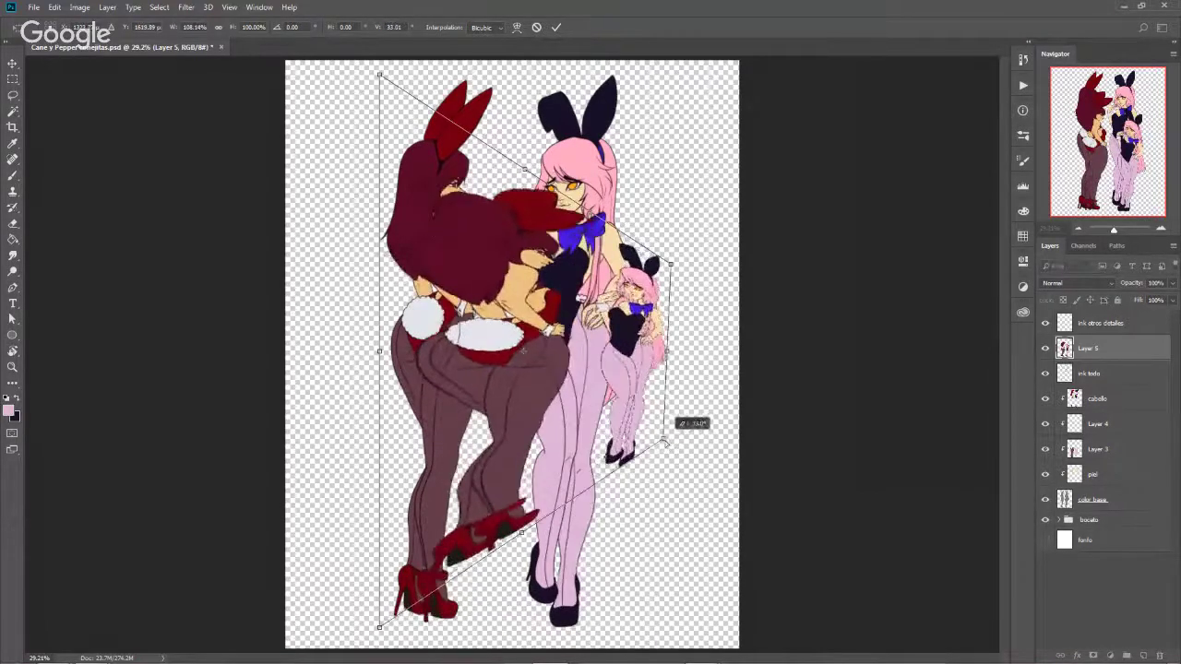
pyautogui.moveTo(379, 74)
pyautogui.mouseDown()
pyautogui.moveTo(448, 61)
pyautogui.moveTo(439, 92)
pyautogui.mouseUp()
pyautogui.moveTo(379, 627)
pyautogui.mouseDown()
pyautogui.moveTo(478, 625)
pyautogui.moveTo(442, 631)
pyautogui.mouseUp()
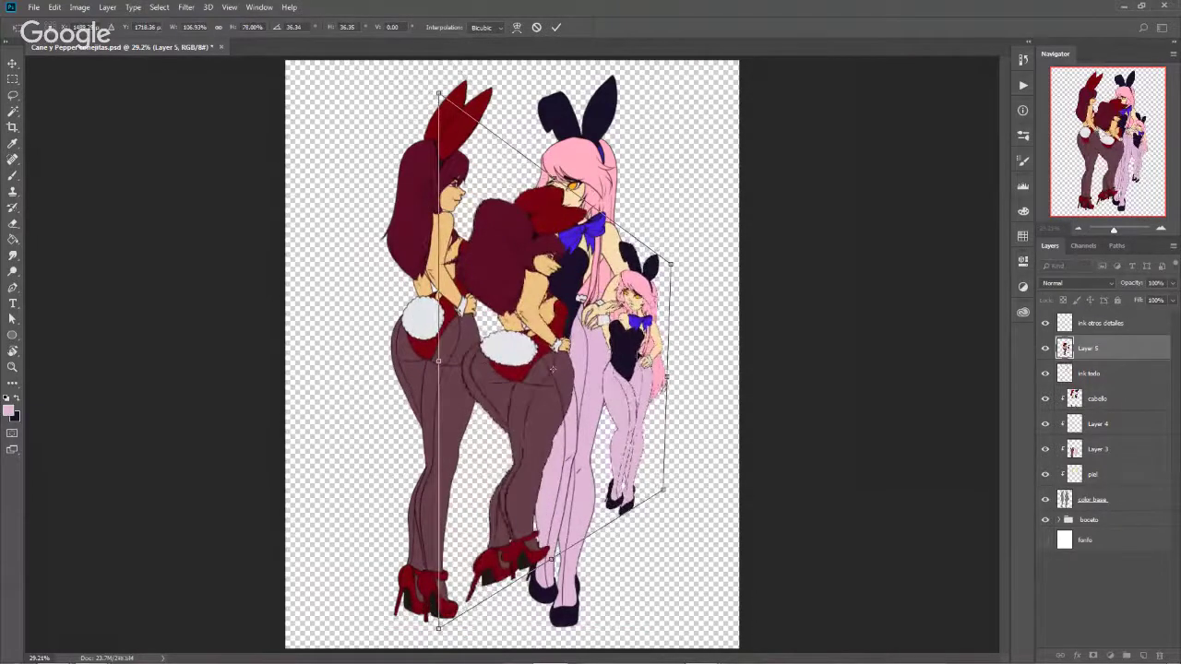
pyautogui.press('Return')
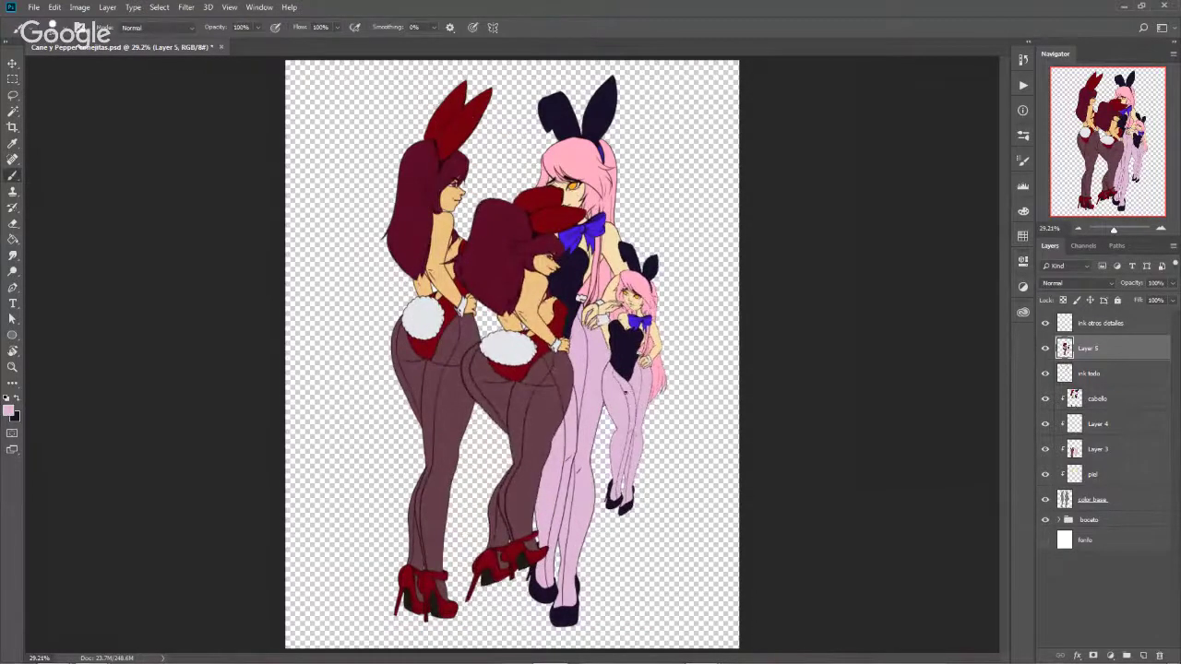
pyautogui.press('v')
pyautogui.moveTo(637, 392)
pyautogui.mouseDown()
pyautogui.moveTo(445, 374)
pyautogui.moveTo(569, 301)
pyautogui.mouseUp()
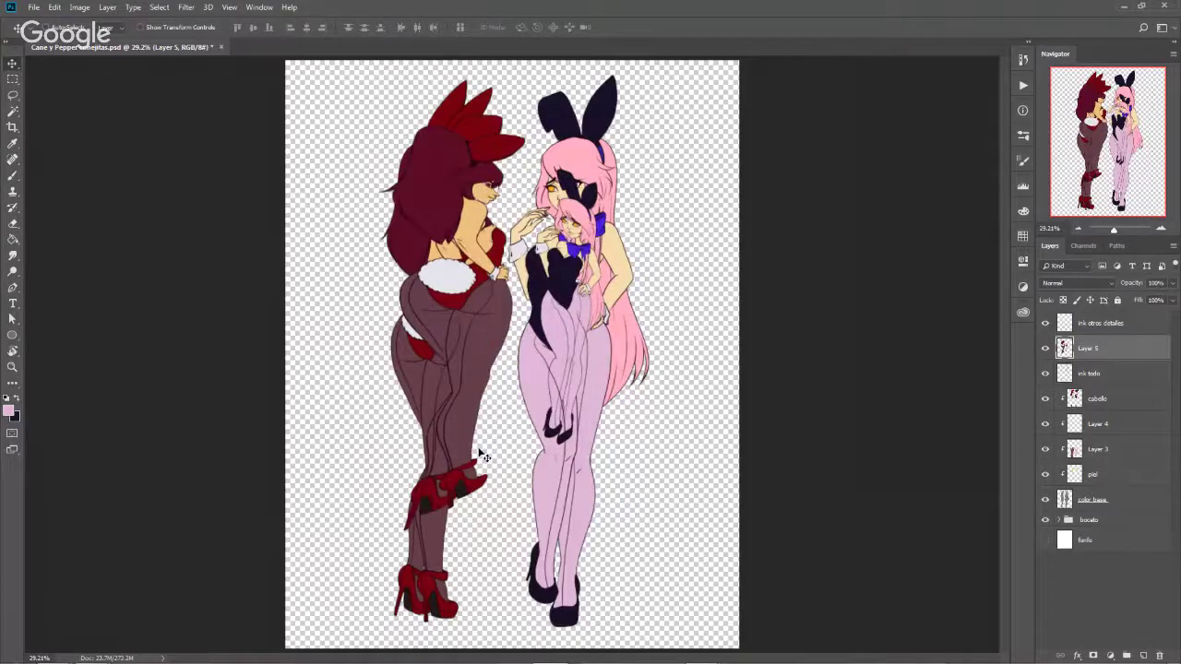
pyautogui.hotkey('ctrl', 'z')
pyautogui.hotkey('ctrl', 'z')
pyautogui.hotkey('ctrl', 'z')
pyautogui.hotkey('ctrl', 'z')
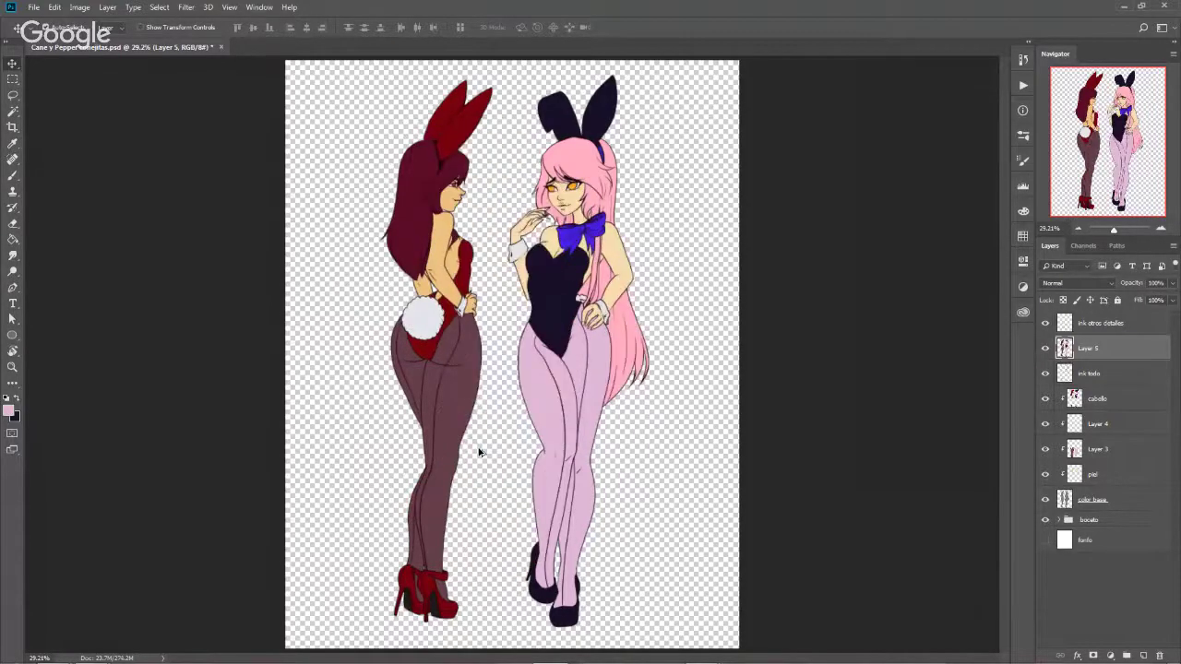
# Hide merged Layer 5, browse the Filter menu without choosing, and show the white fondo background
pyautogui.click(1045, 349)
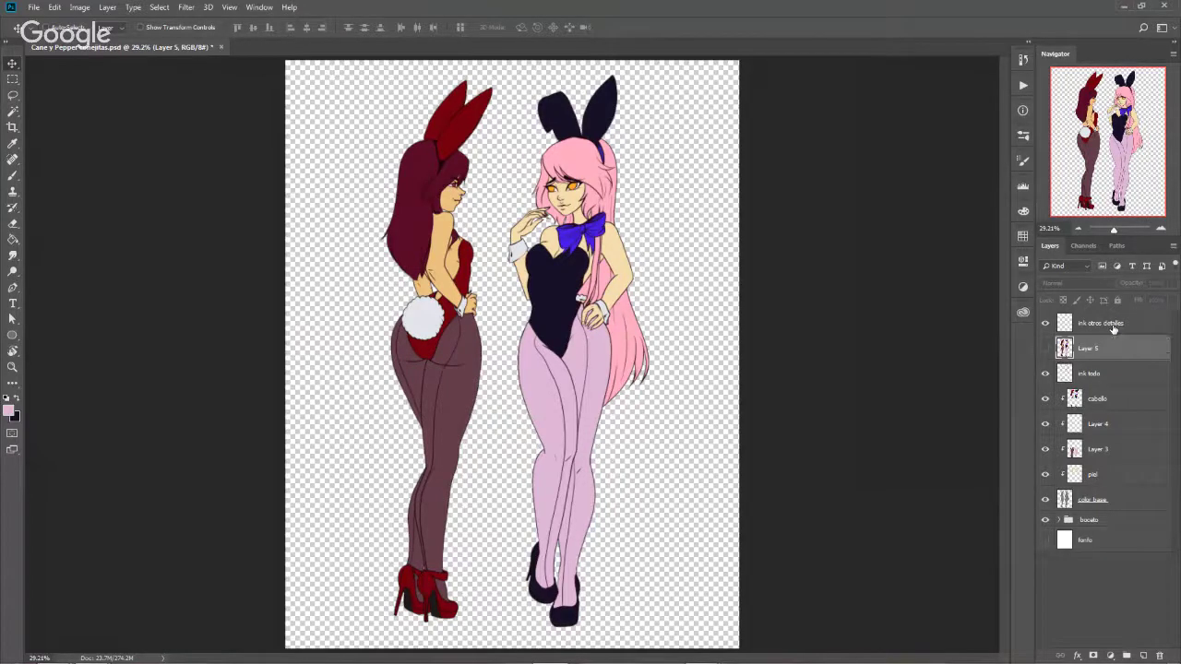
pyautogui.click(183, 8)
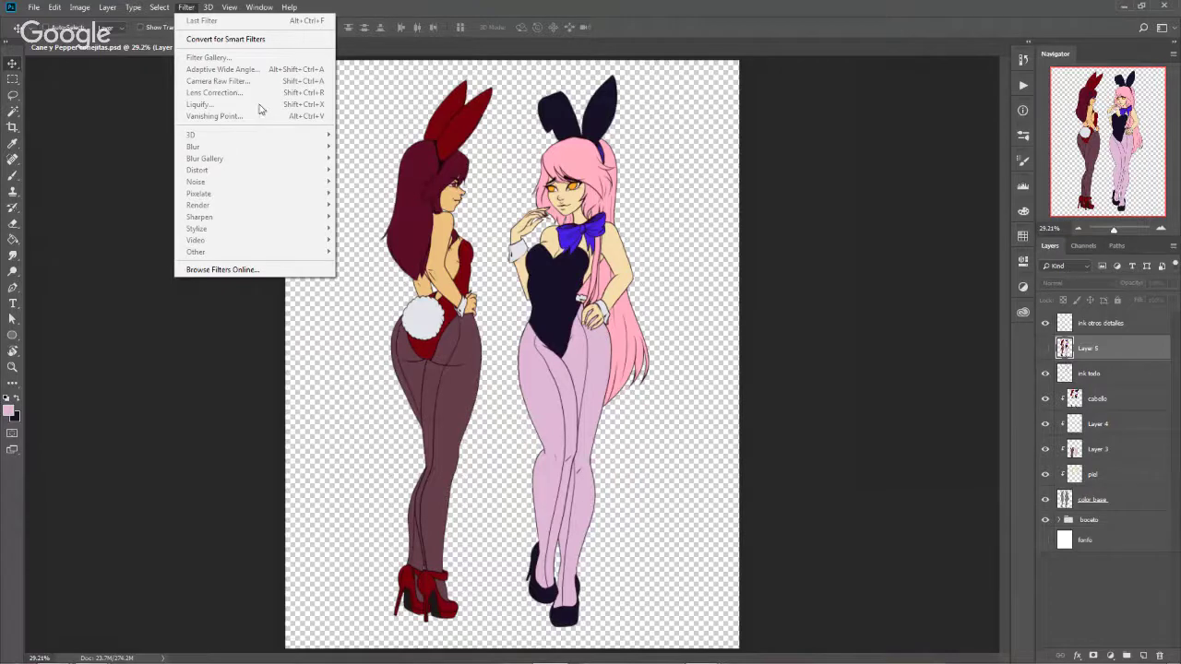
pyautogui.click(691, 28)
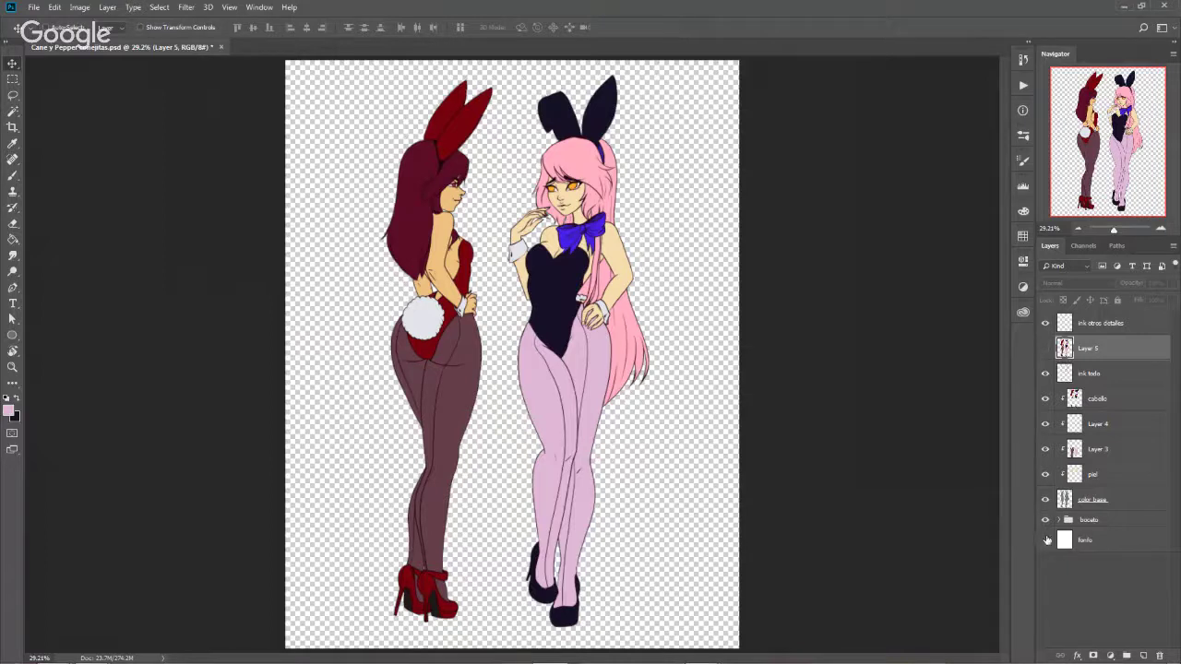
pyautogui.click(1045, 540)
pyautogui.click(1160, 228)
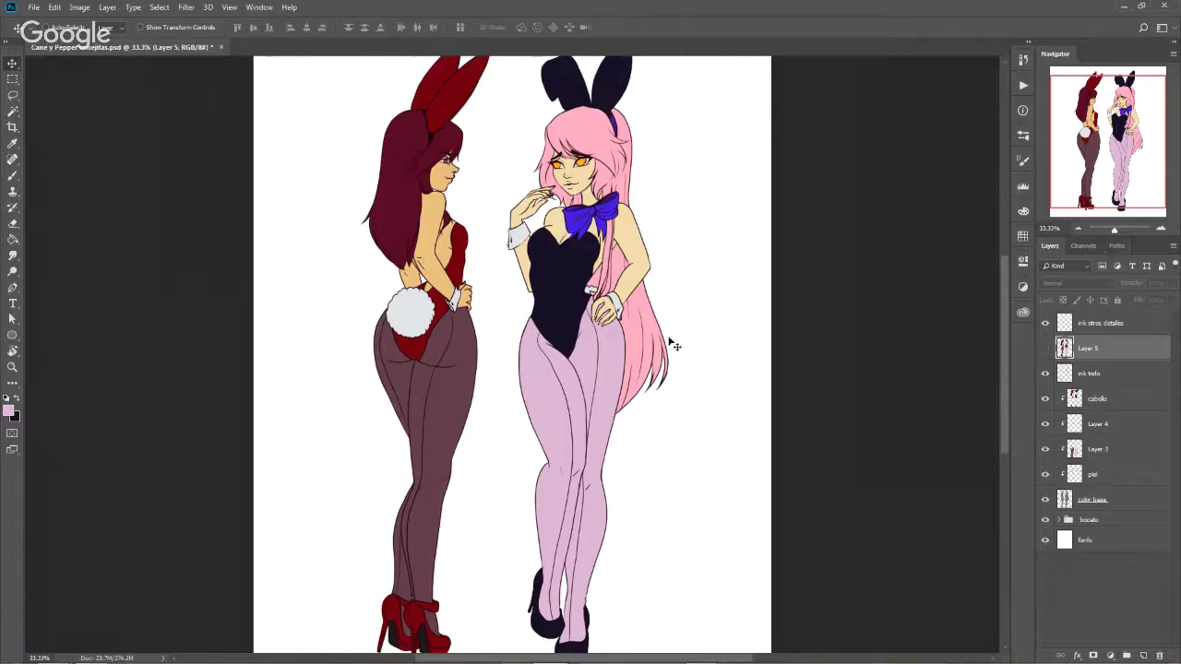
pyautogui.moveTo(619, 519)
pyautogui.mouseDown()
pyautogui.moveTo(641, 396)
pyautogui.moveTo(624, 540)
pyautogui.moveTo(569, 537)
pyautogui.moveTo(730, 372)
pyautogui.moveTo(585, 509)
pyautogui.moveTo(591, 527)
pyautogui.mouseUp()
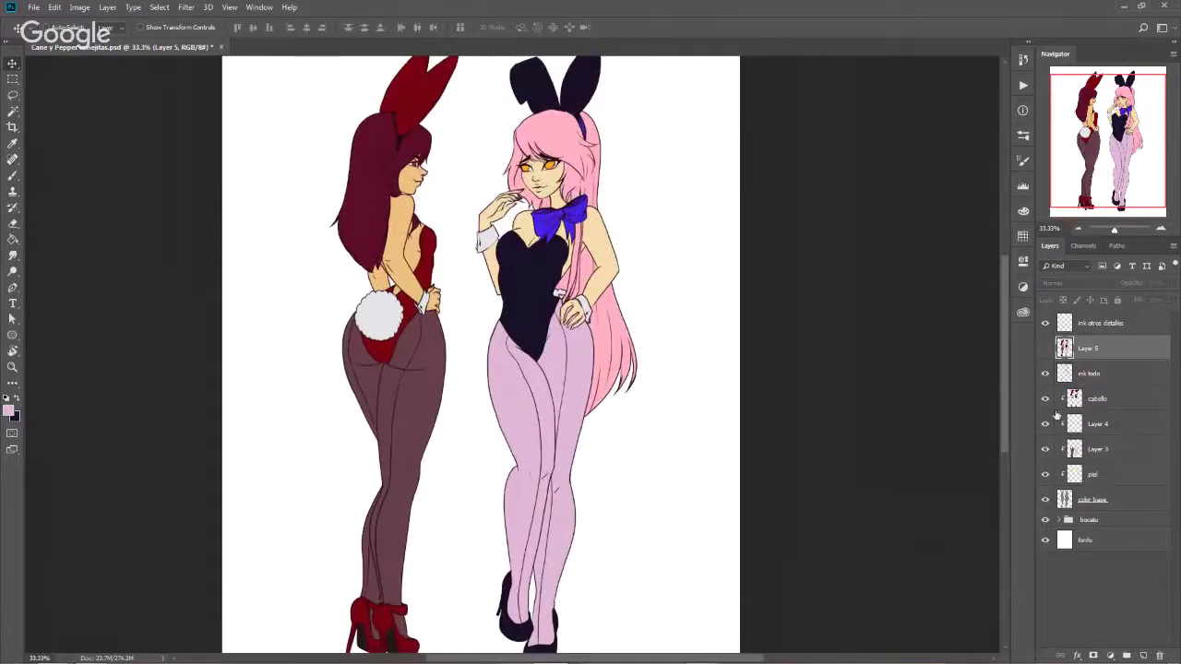
# Toggle the cabello, piel and Layer 3 colour layers off and on to check each
pyautogui.click(1045, 399)
pyautogui.click(1045, 399)
pyautogui.click(1045, 399)
pyautogui.click(1045, 398)
pyautogui.click(1045, 474)
pyautogui.click(1045, 474)
pyautogui.click(1045, 449)
pyautogui.click(1045, 449)
pyautogui.click(1045, 450)
# Load both figures' selection from color base, then create 'sombra general' and drag it below ink todo
pyautogui.keyDown('ctrl'); pyautogui.click(1065, 499); pyautogui.keyUp('ctrl')
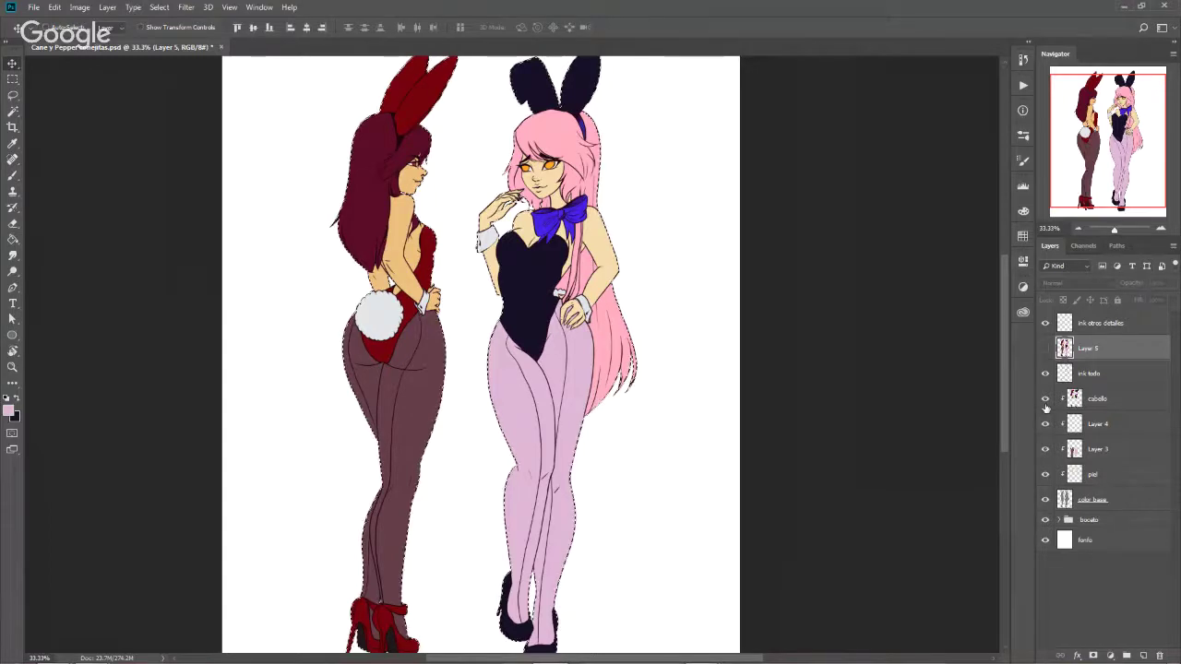
pyautogui.click(1076, 230)
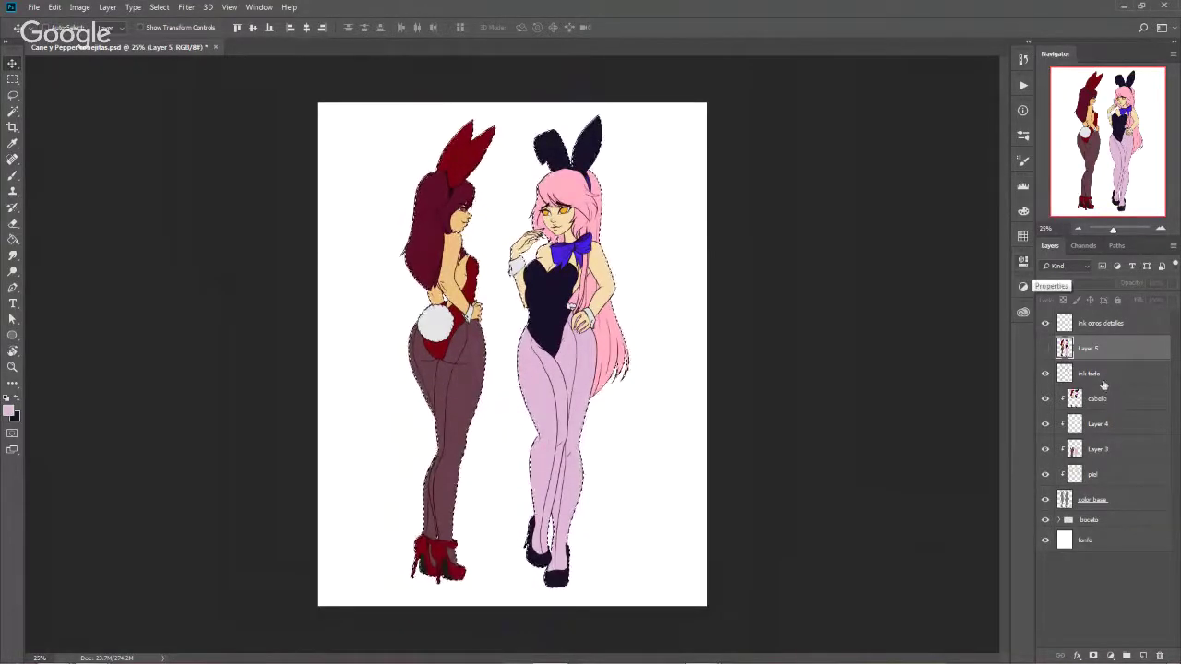
pyautogui.click(1102, 373)
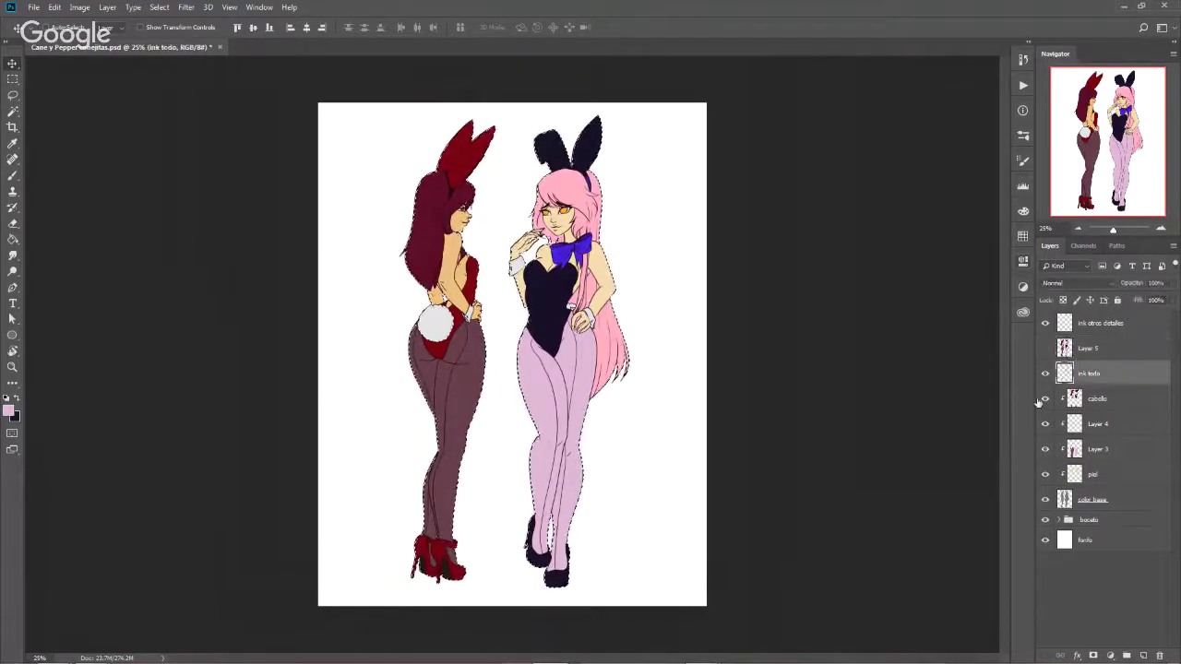
pyautogui.hotkey('ctrl', 'shift', 'n')
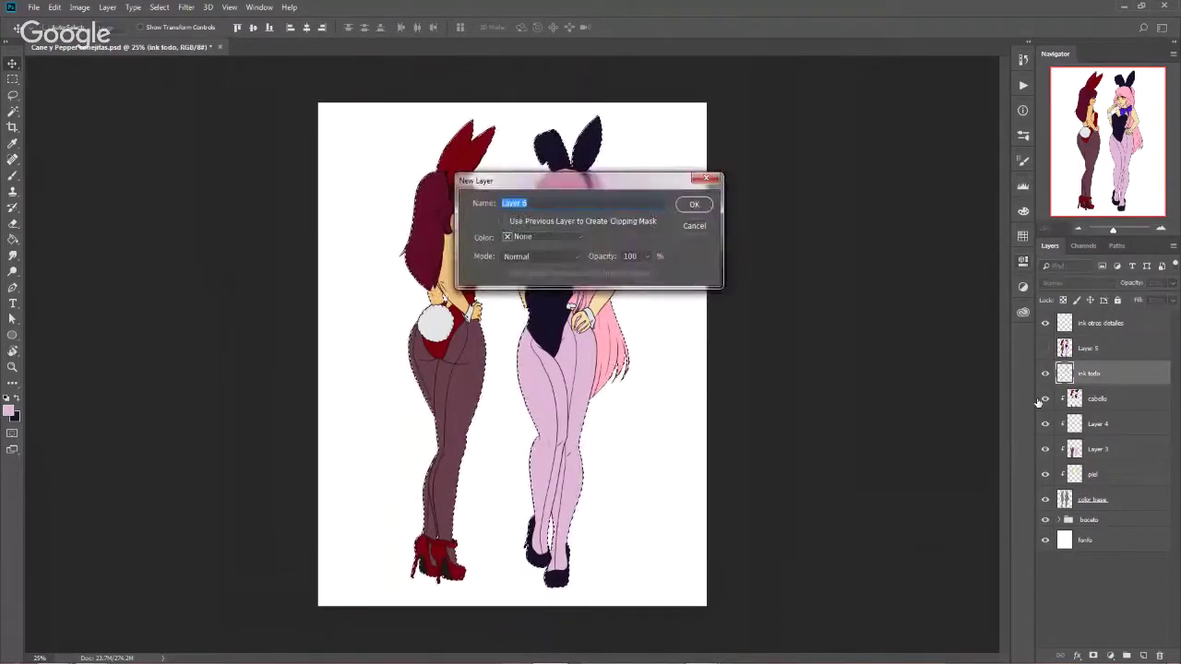
pyautogui.write('sombra general')
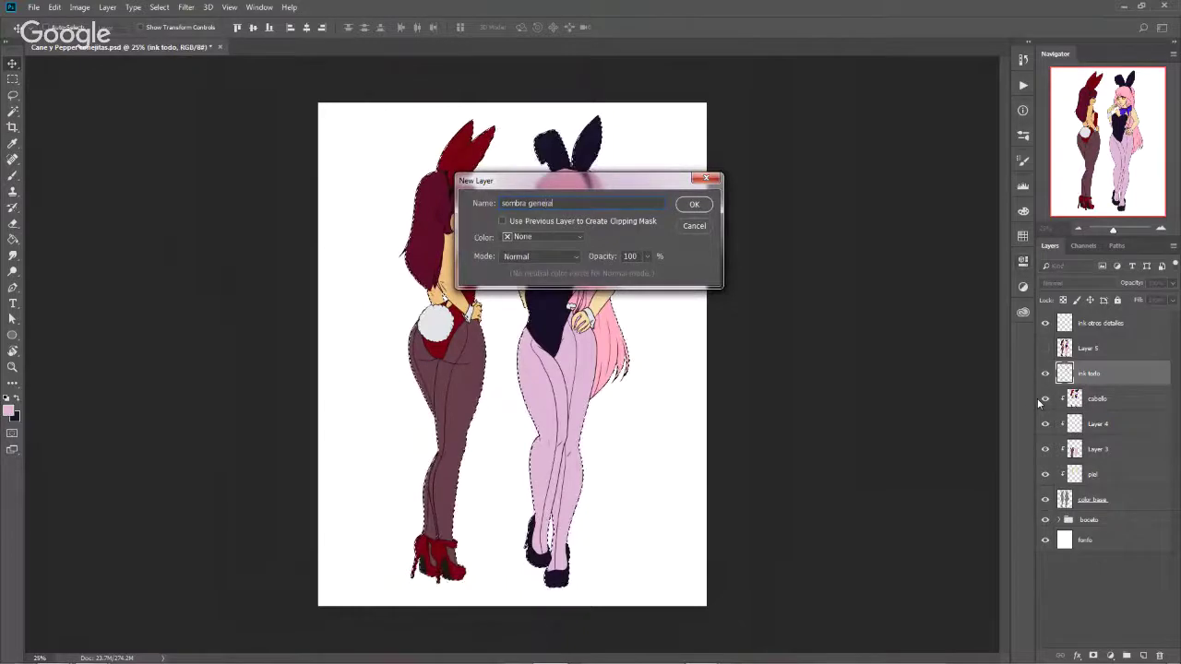
pyautogui.press('Return')
pyautogui.moveTo(1120, 378); pyautogui.dragTo(1119, 413)
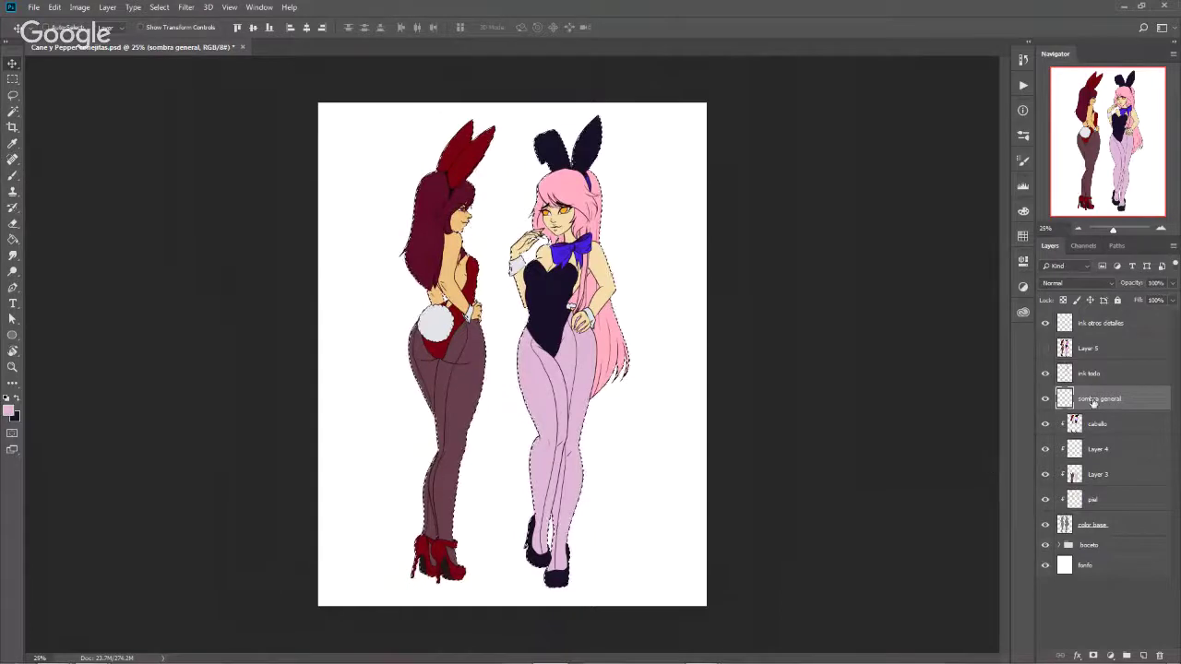
# Draw a reversed dark gradient over both figures, darkest toward their legs
pyautogui.press('x')
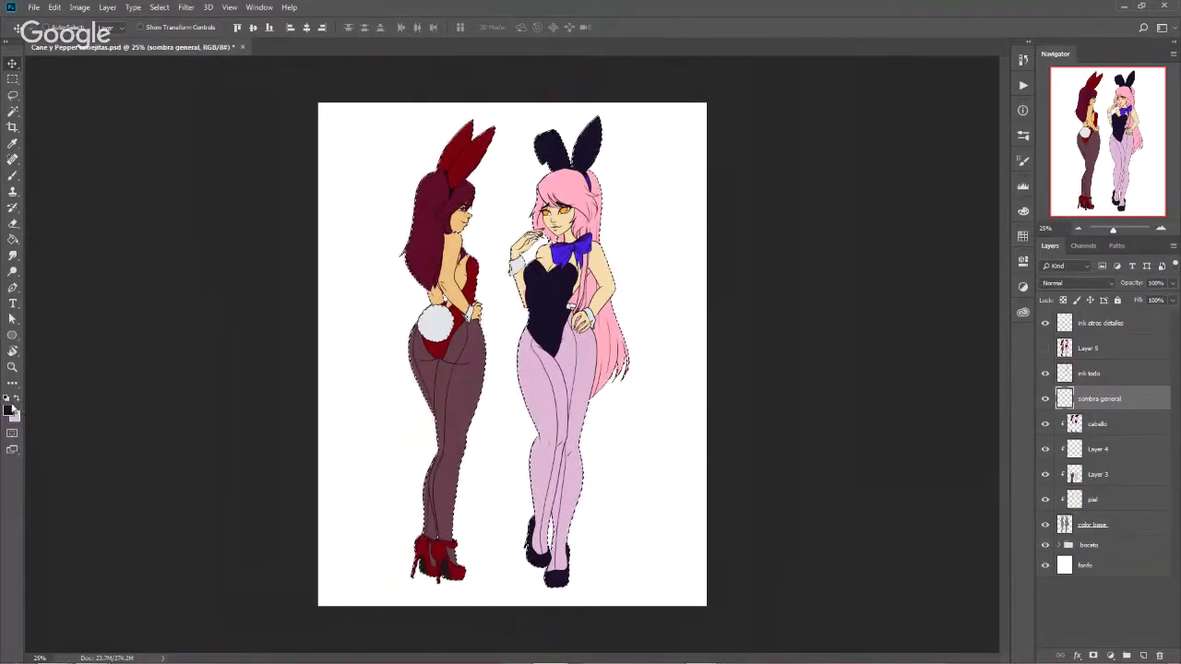
pyautogui.click(12, 240)
pyautogui.rightClick(12, 240)
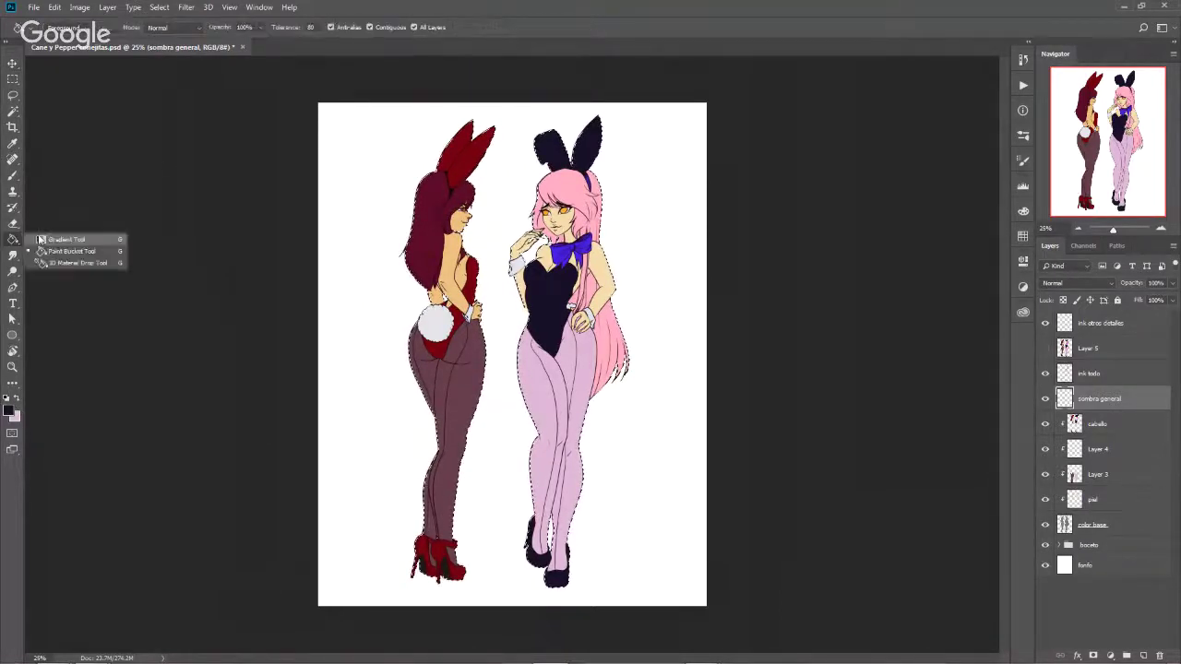
pyautogui.click(65, 238)
pyautogui.click(130, 28)
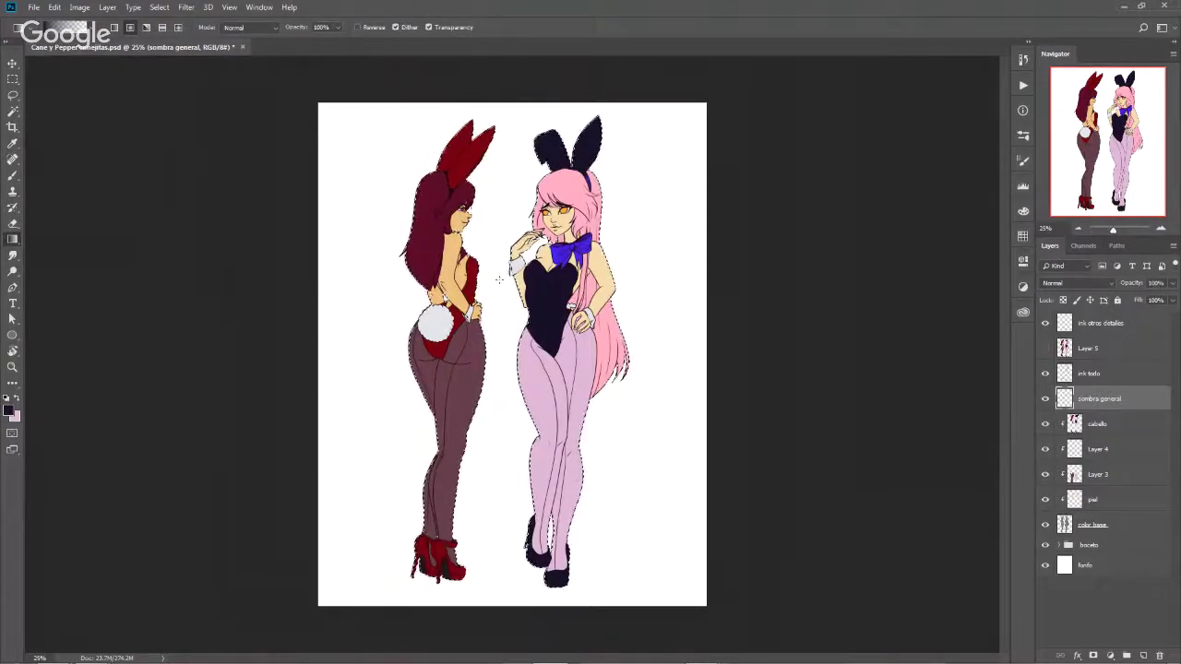
pyautogui.moveTo(498, 279); pyautogui.dragTo(655, 625)
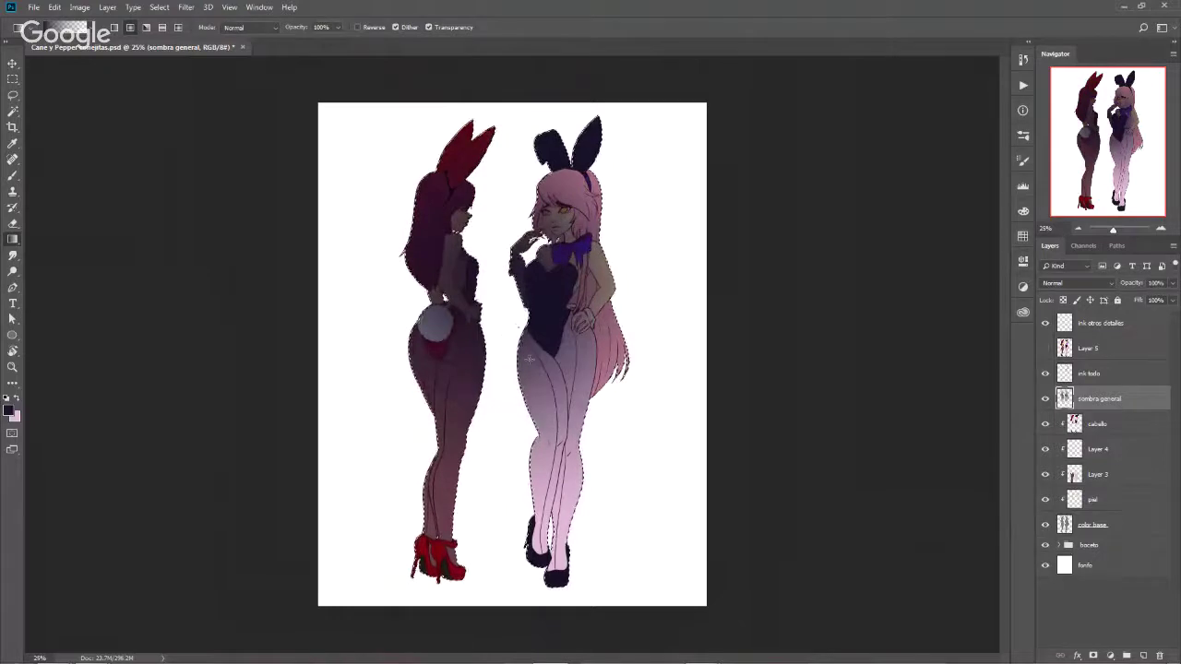
pyautogui.hotkey('ctrl', 'z')
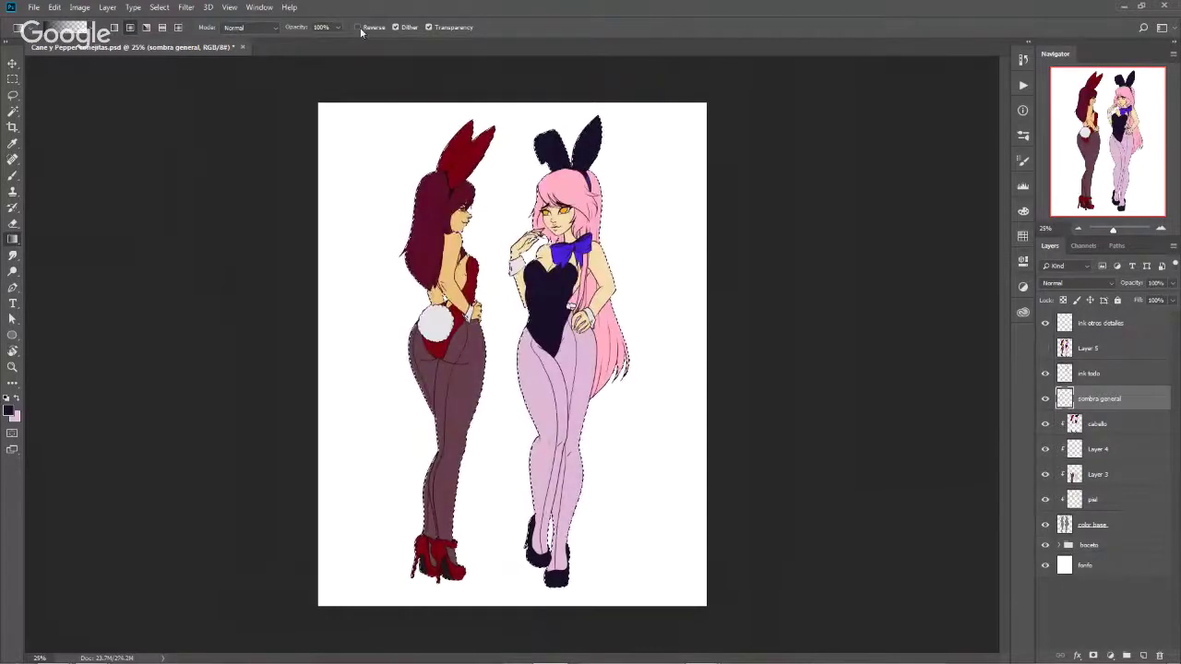
pyautogui.click(359, 27)
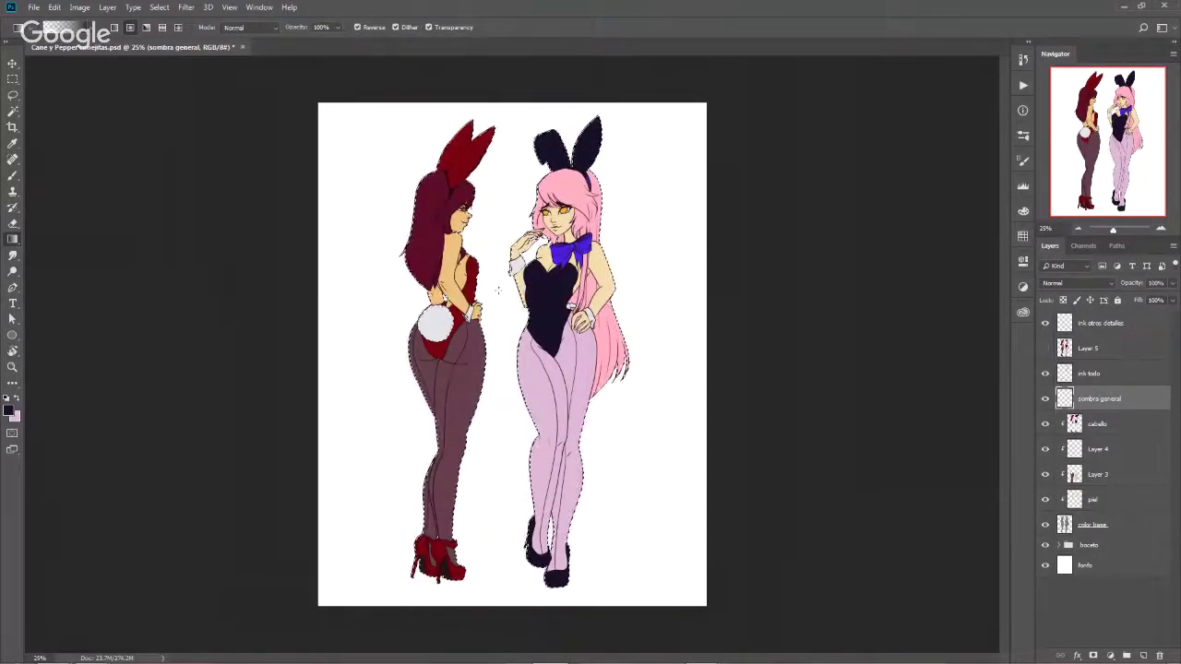
pyautogui.moveTo(537, 328); pyautogui.dragTo(747, 560)
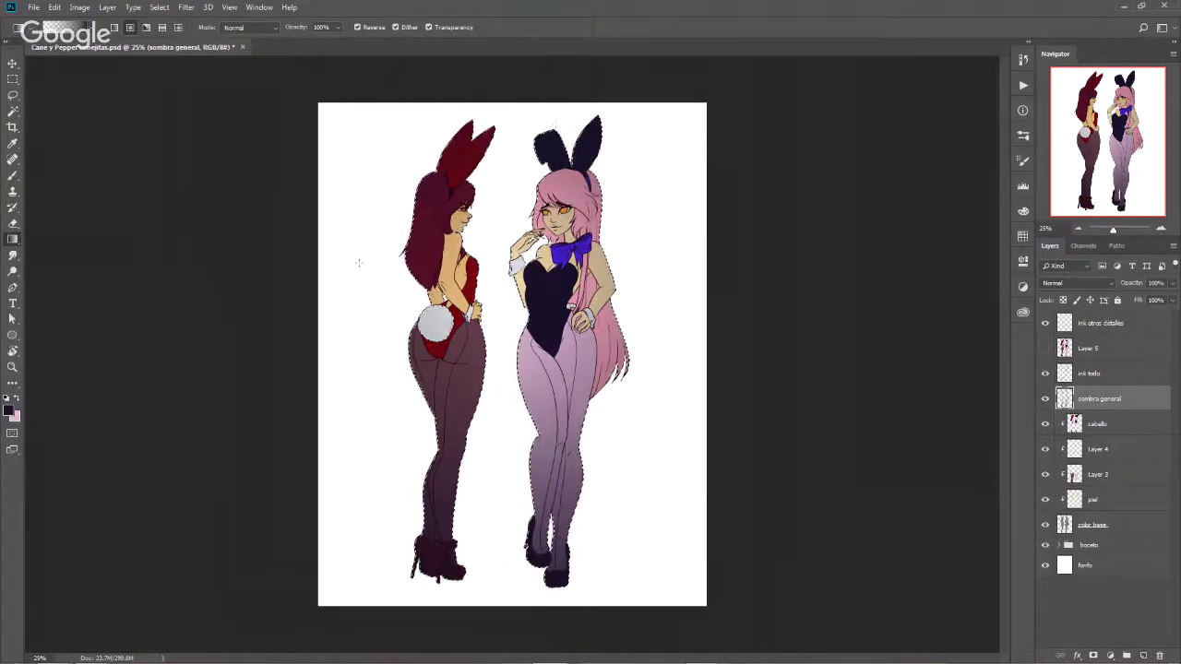
# Set sombra general to Multiply, compare it on and off, then switch to the Eraser and deselect
pyautogui.click(1091, 284)
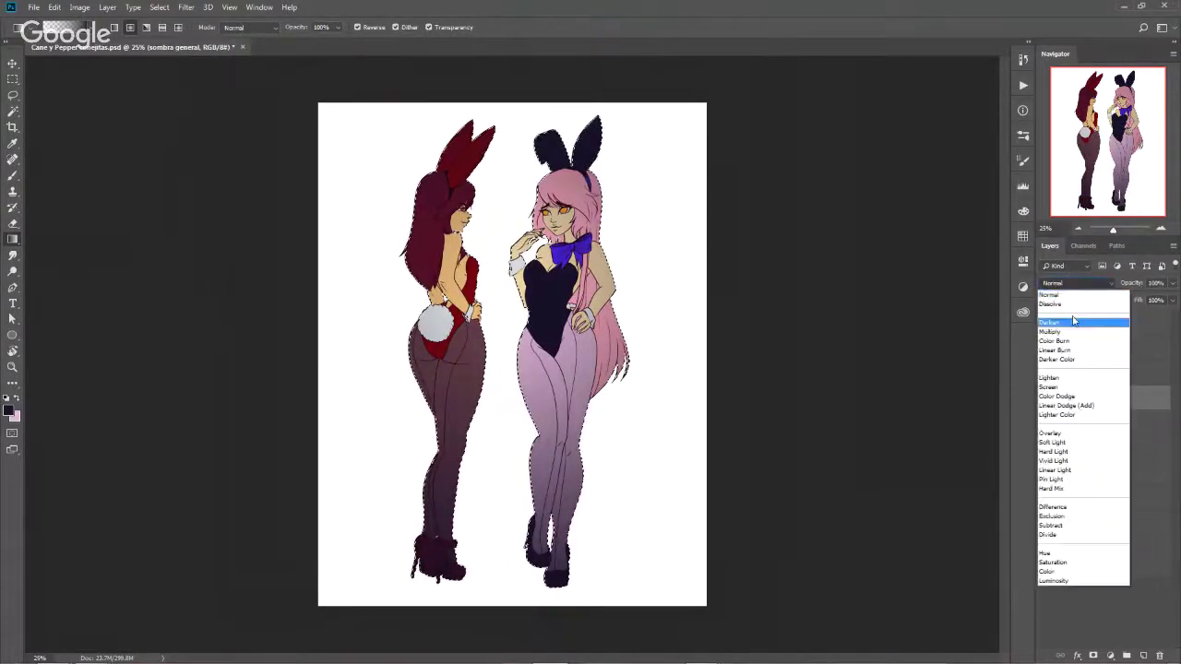
pyautogui.click(1065, 338)
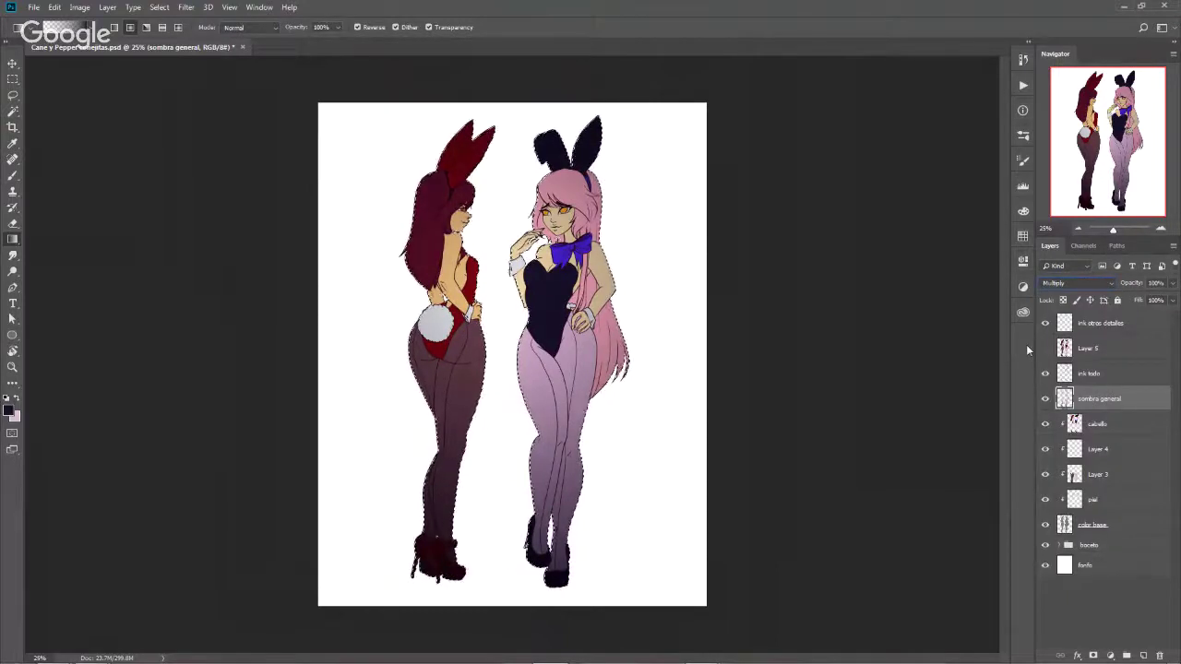
pyautogui.click(1045, 398)
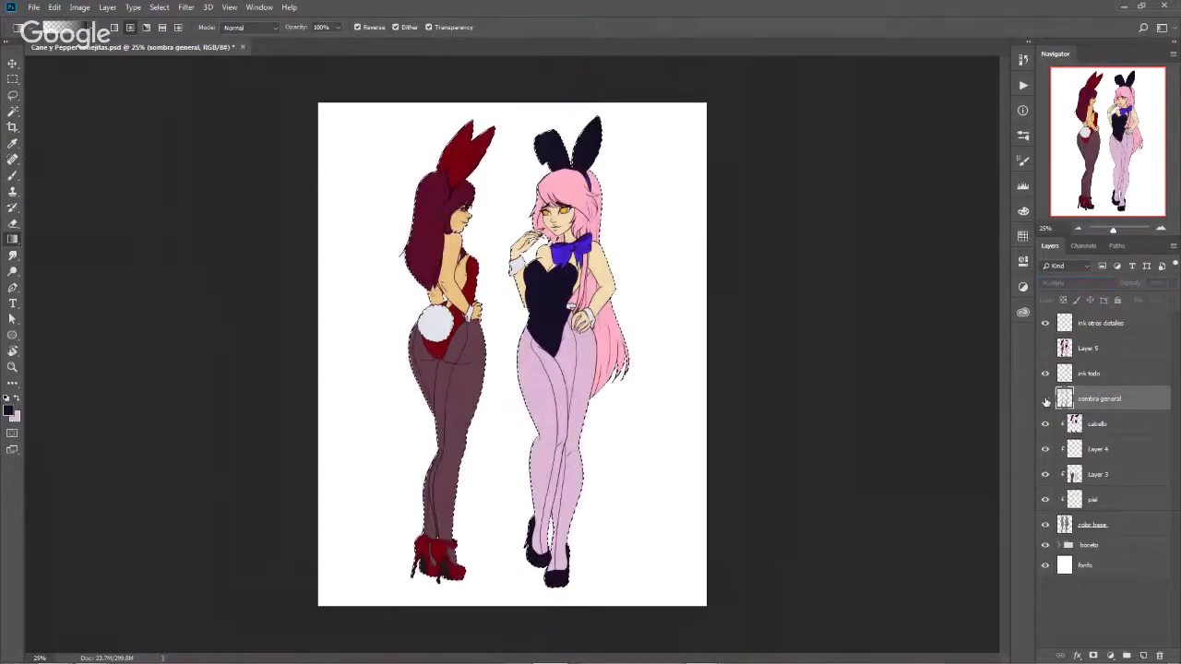
pyautogui.click(1045, 399)
pyautogui.click(1045, 398)
pyautogui.click(1045, 398)
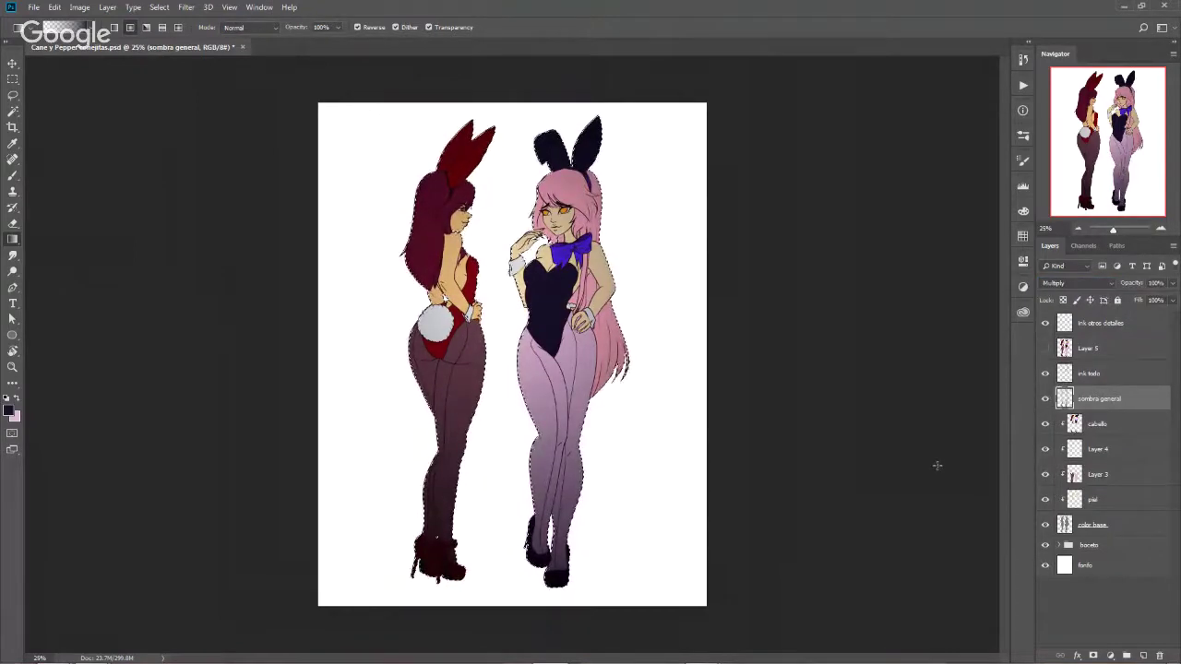
pyautogui.press('e')
pyautogui.hotkey('alt', 'e')
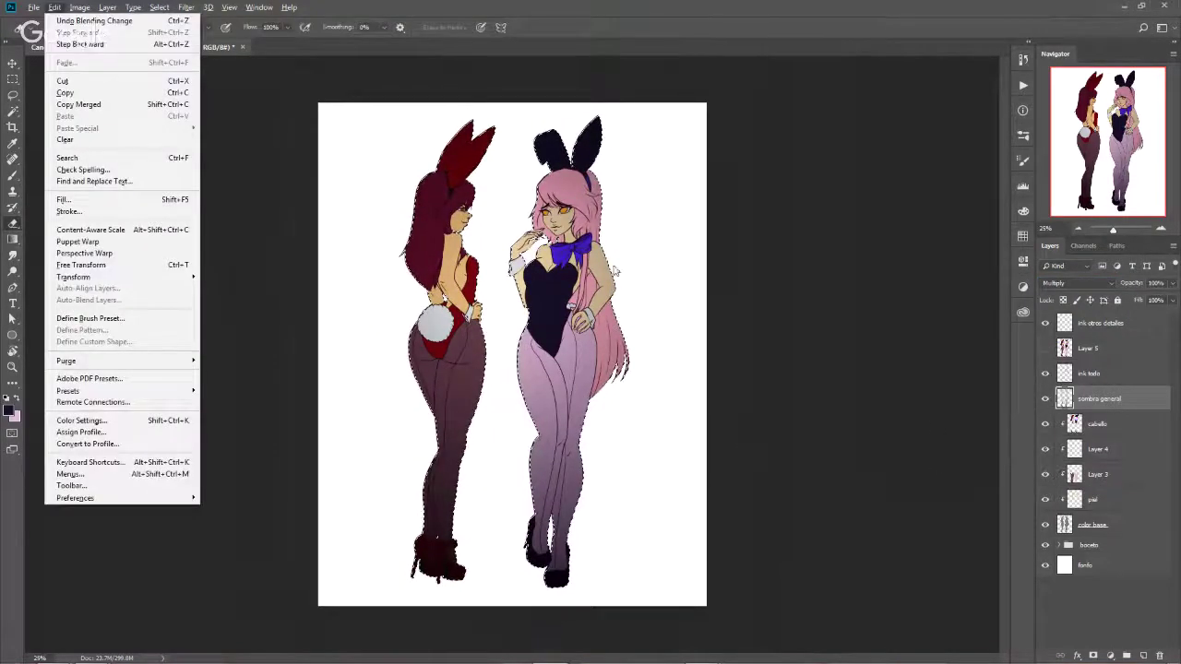
pyautogui.press('Escape')
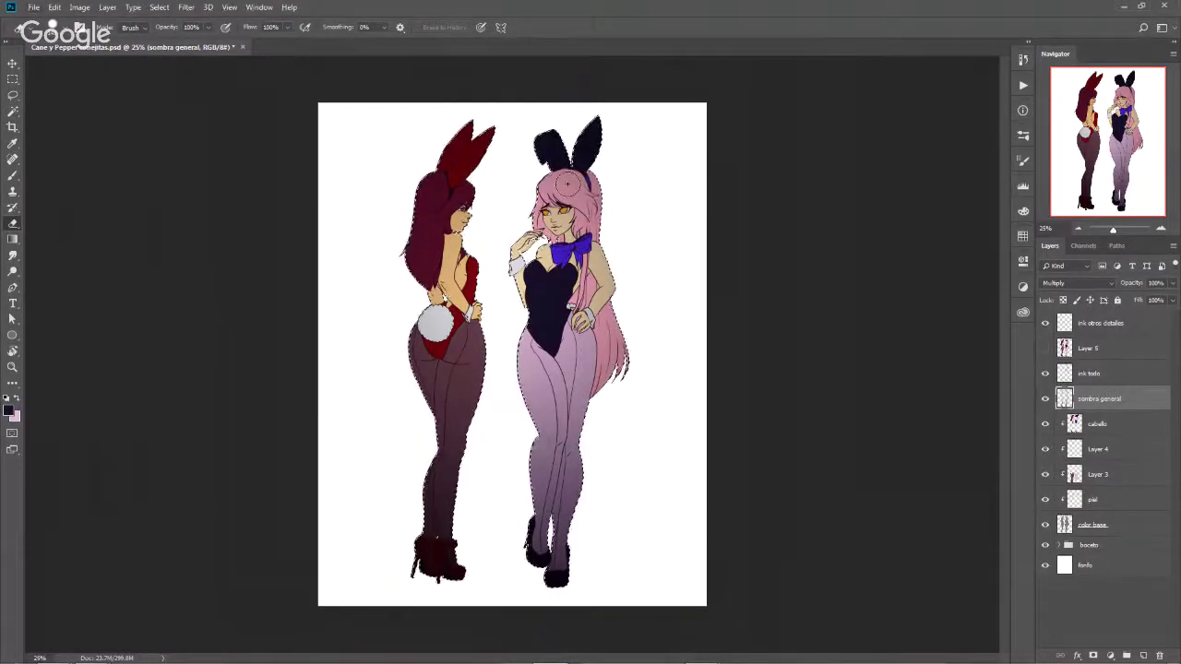
pyautogui.hotkey('ctrl', 'd')
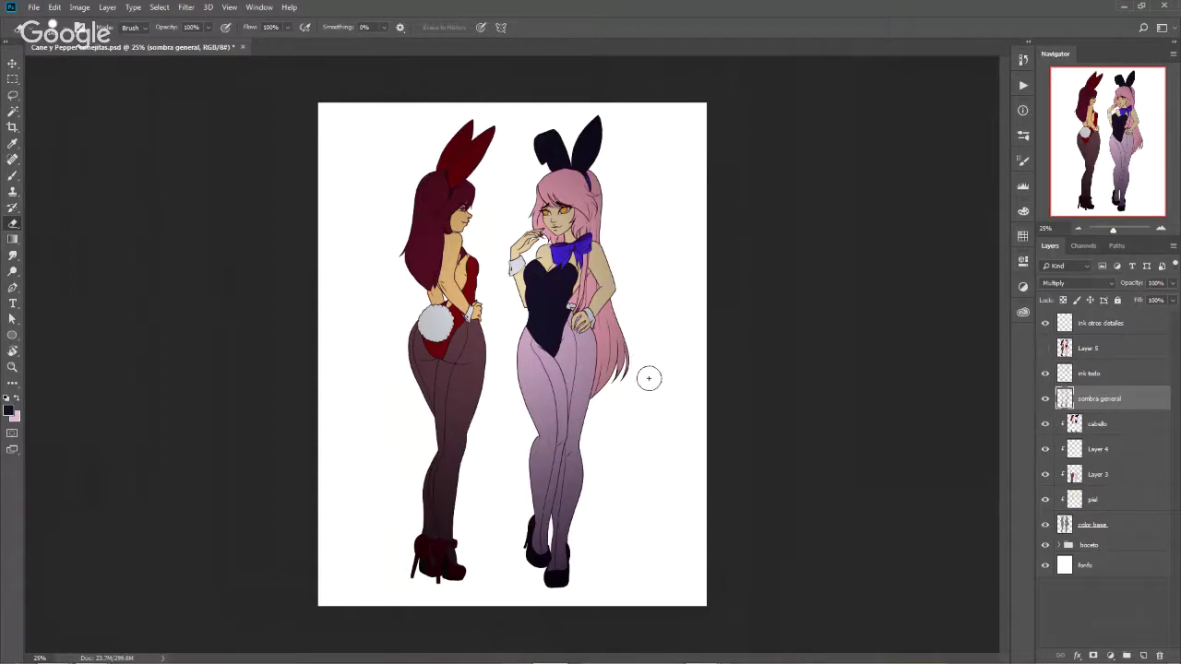
pyautogui.click(1156, 230)
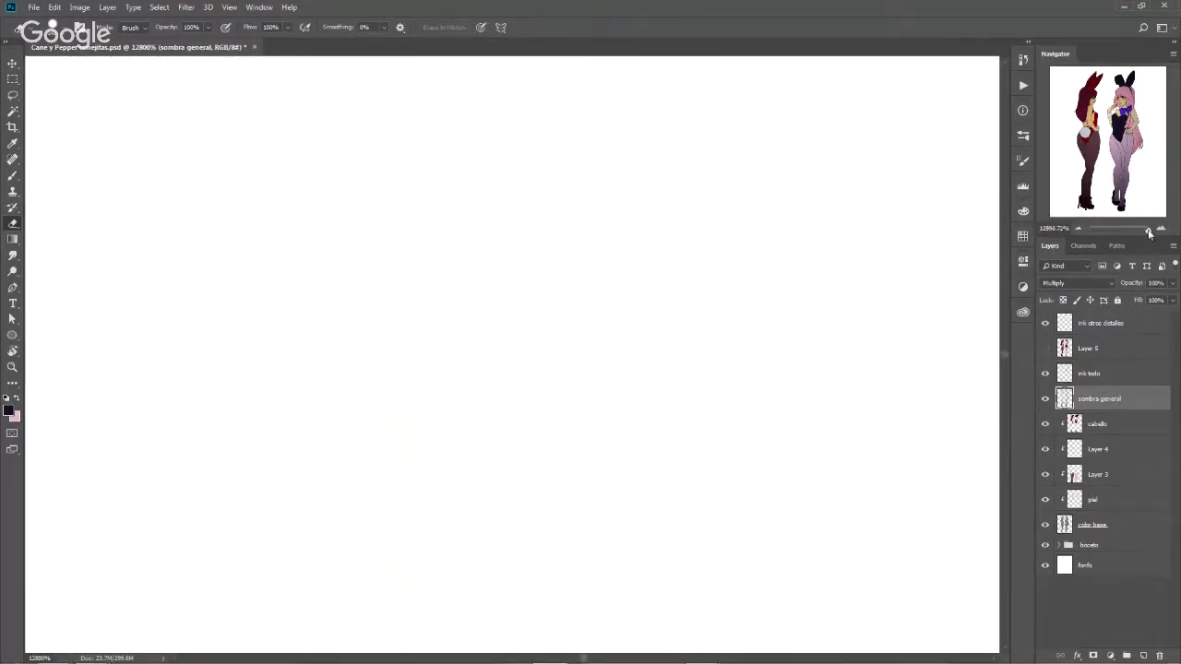
# Frame both heads, erase shadow from the pink-haired girl's face, then undo it
pyautogui.moveTo(1149, 233); pyautogui.dragTo(1117, 235)
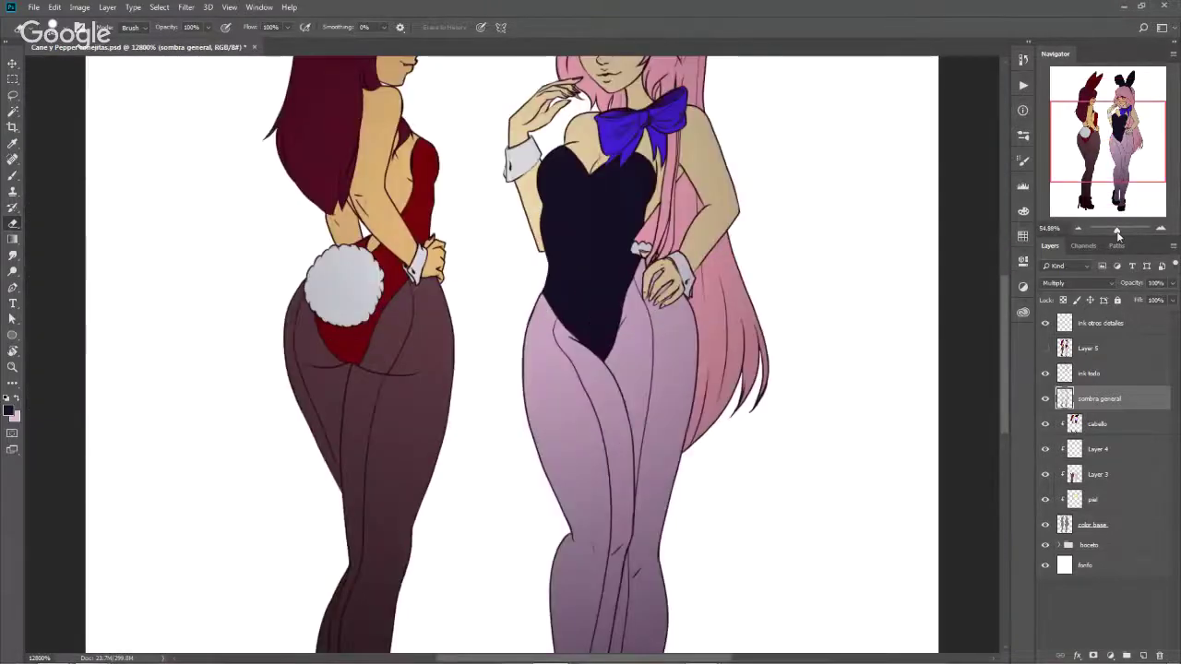
pyautogui.scroll(3, 573, 304)
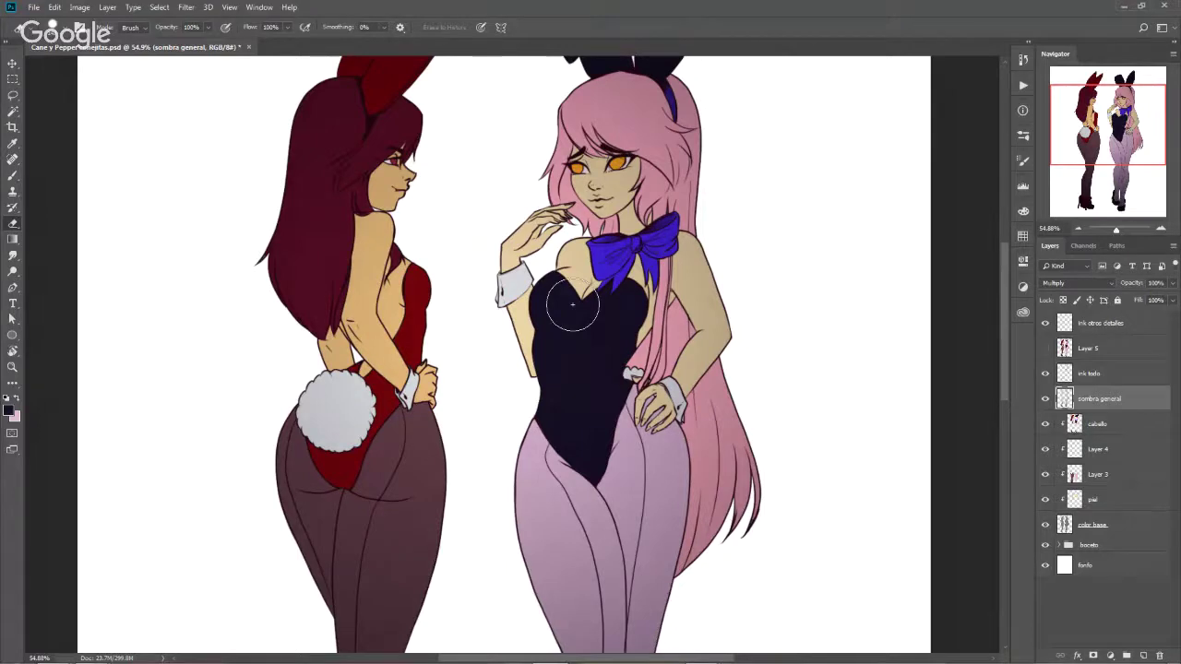
pyautogui.moveTo(611, 203); pyautogui.dragTo(567, 288)
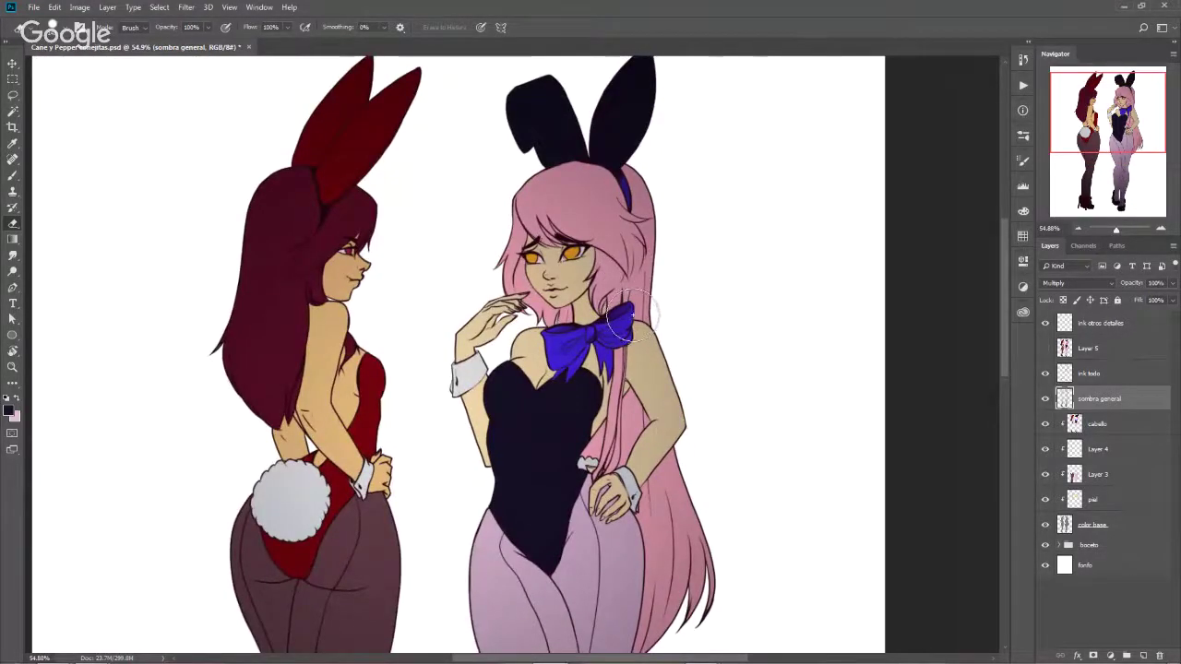
pyautogui.hotkey('alt', 'e')
pyautogui.press('Escape')
pyautogui.moveTo(553, 276)
pyautogui.mouseDown()
pyautogui.moveTo(549, 286)
pyautogui.moveTo(581, 241)
pyautogui.mouseUp()
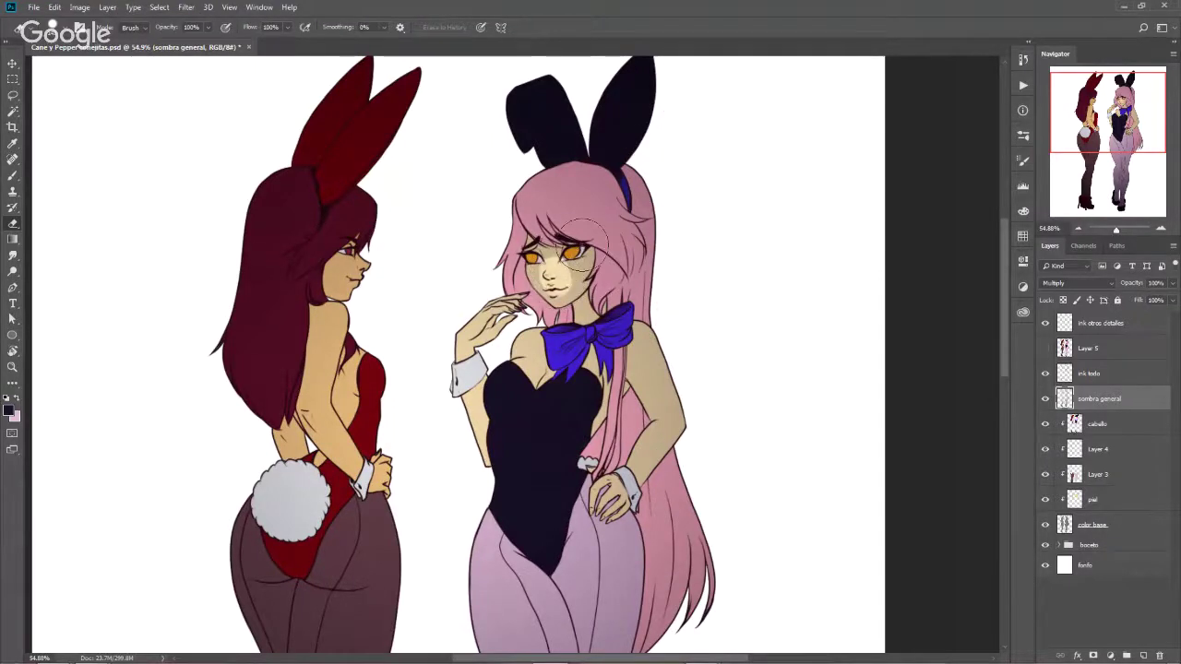
pyautogui.hotkey('ctrl', 'alt', 'z')
pyautogui.hotkey('ctrl', 'alt', 'z')
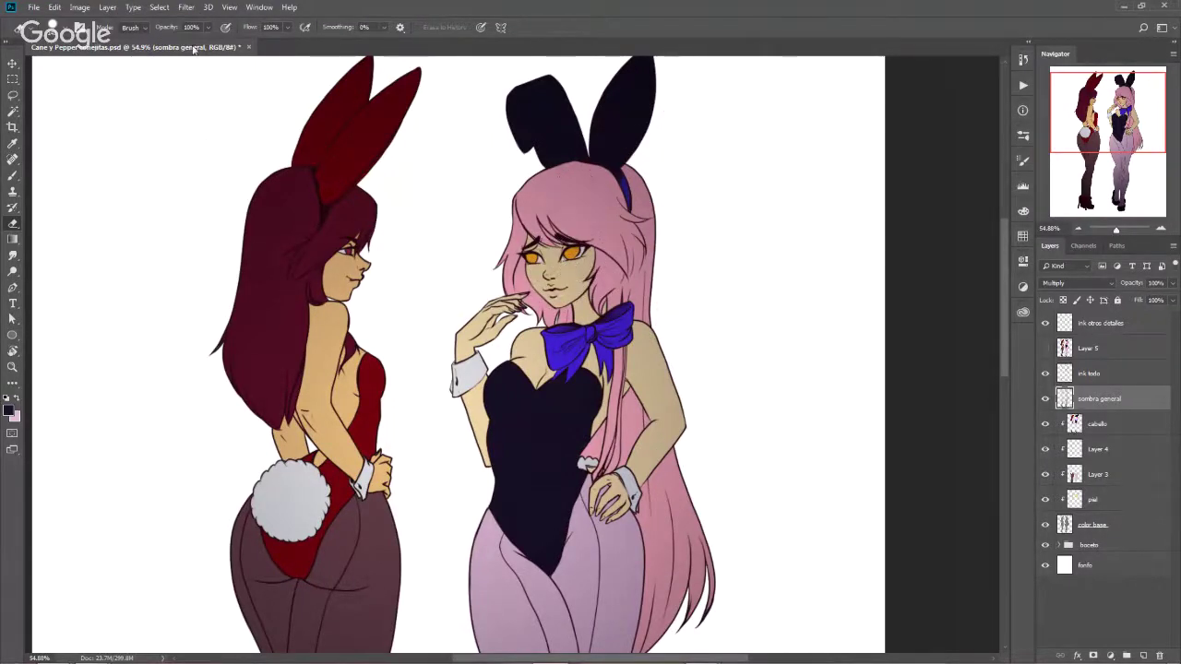
# Lower the eraser opacity to 46% and check the available eraser variants
pyautogui.click(207, 27)
pyautogui.moveTo(219, 44); pyautogui.dragTo(177, 48)
pyautogui.moveTo(290, 206); pyautogui.dragTo(271, 224)
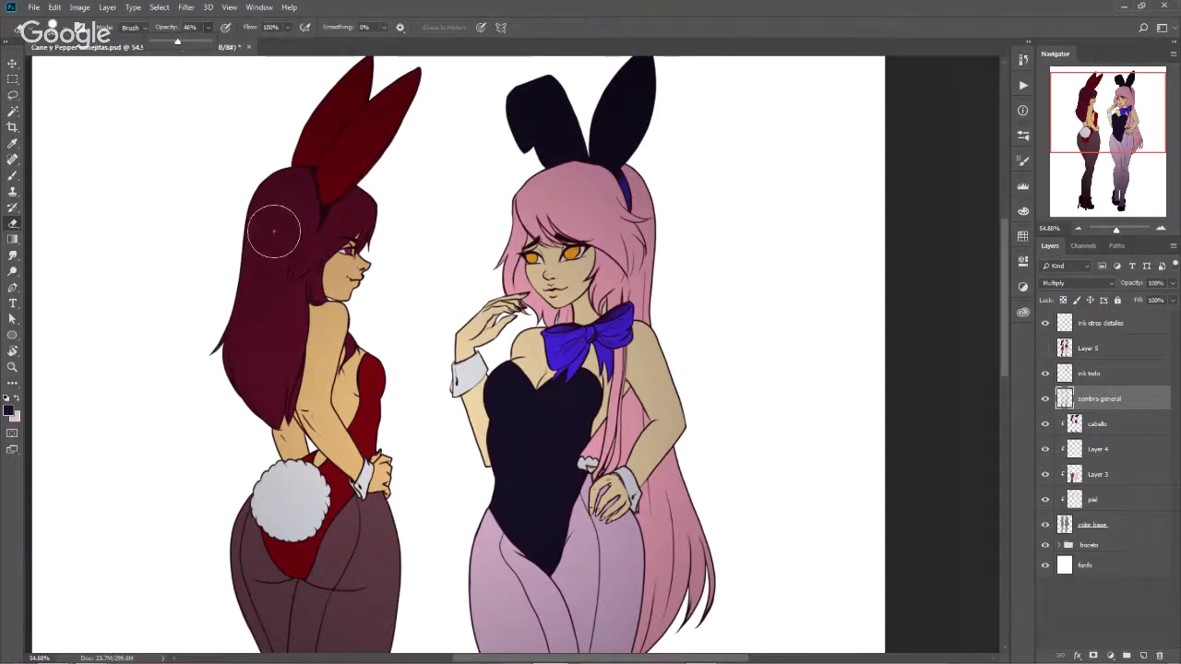
pyautogui.rightClick(14, 224)
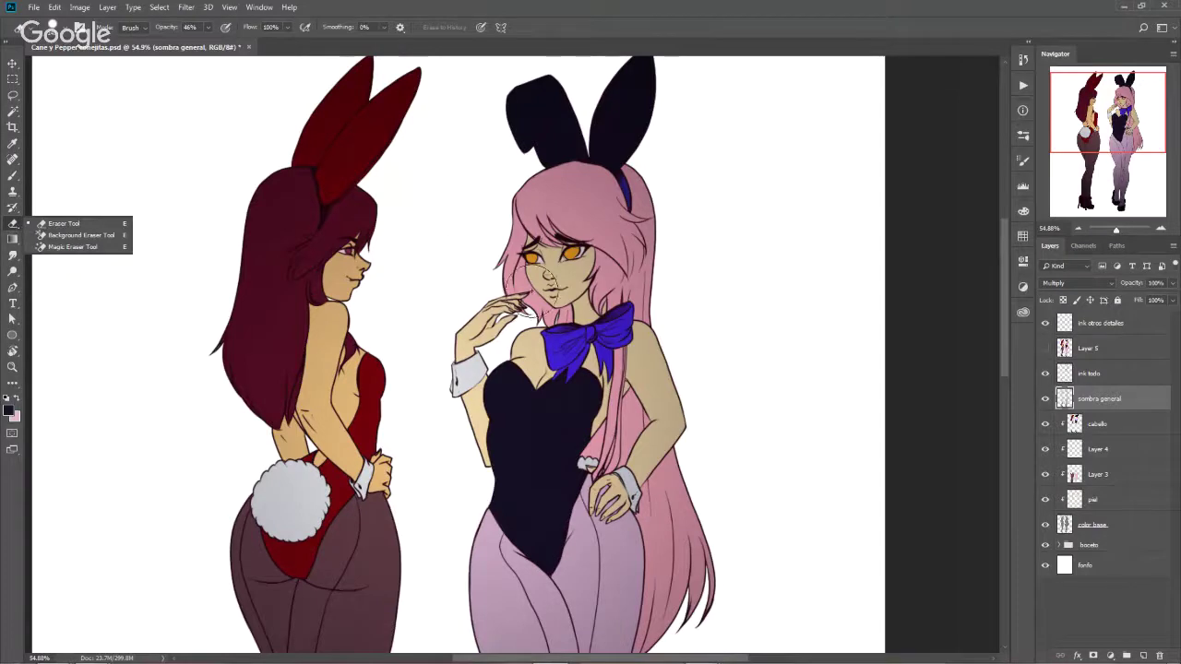
# Enable the eraser brush's Transfer settings with opacity controlled by Pen Pressure
pyautogui.rightClick(504, 305)
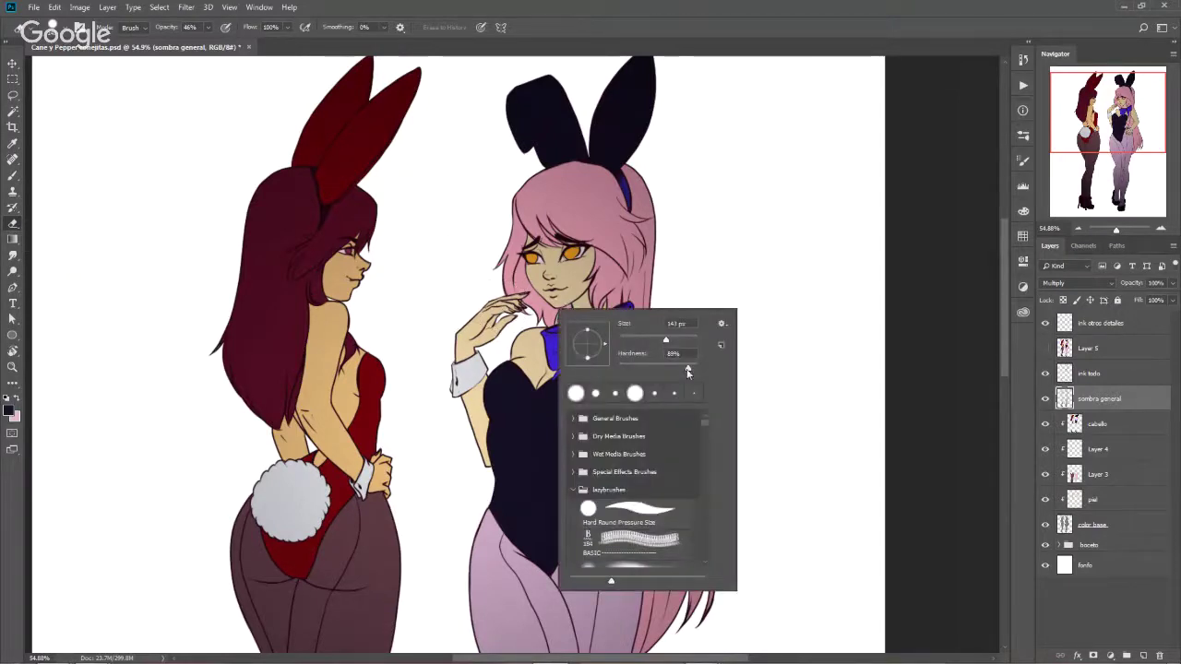
pyautogui.moveTo(687, 369)
pyautogui.mouseDown()
pyautogui.moveTo(698, 367)
pyautogui.moveTo(657, 341)
pyautogui.mouseUp()
pyautogui.click(1022, 161)
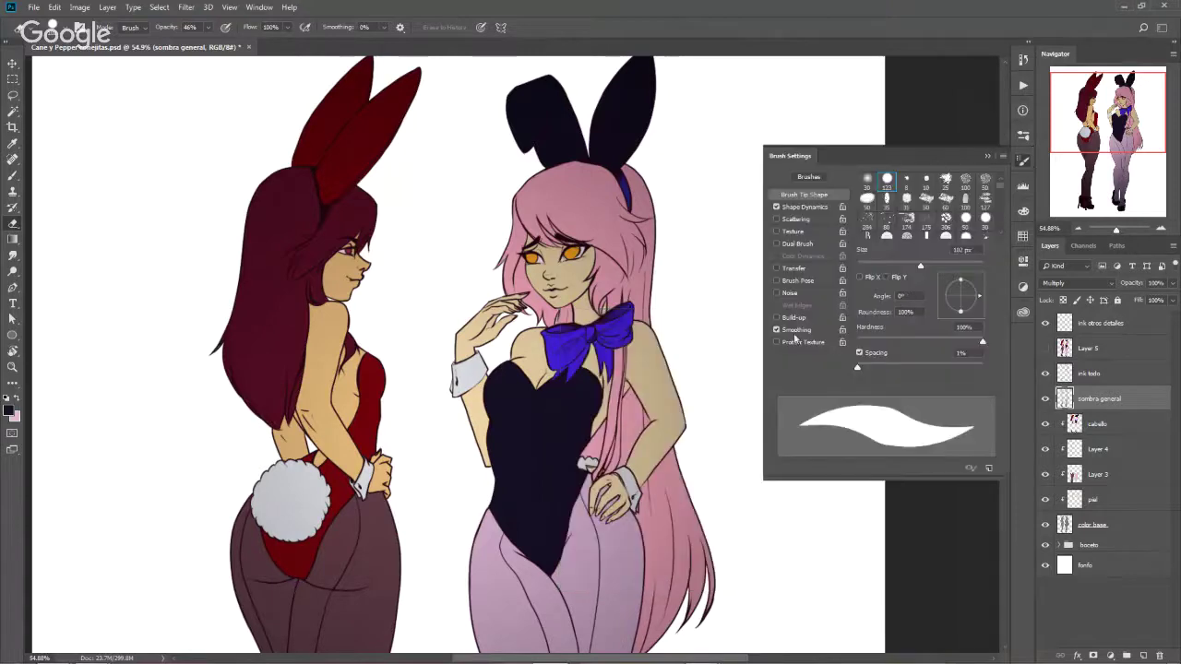
pyautogui.click(793, 268)
pyautogui.click(922, 202)
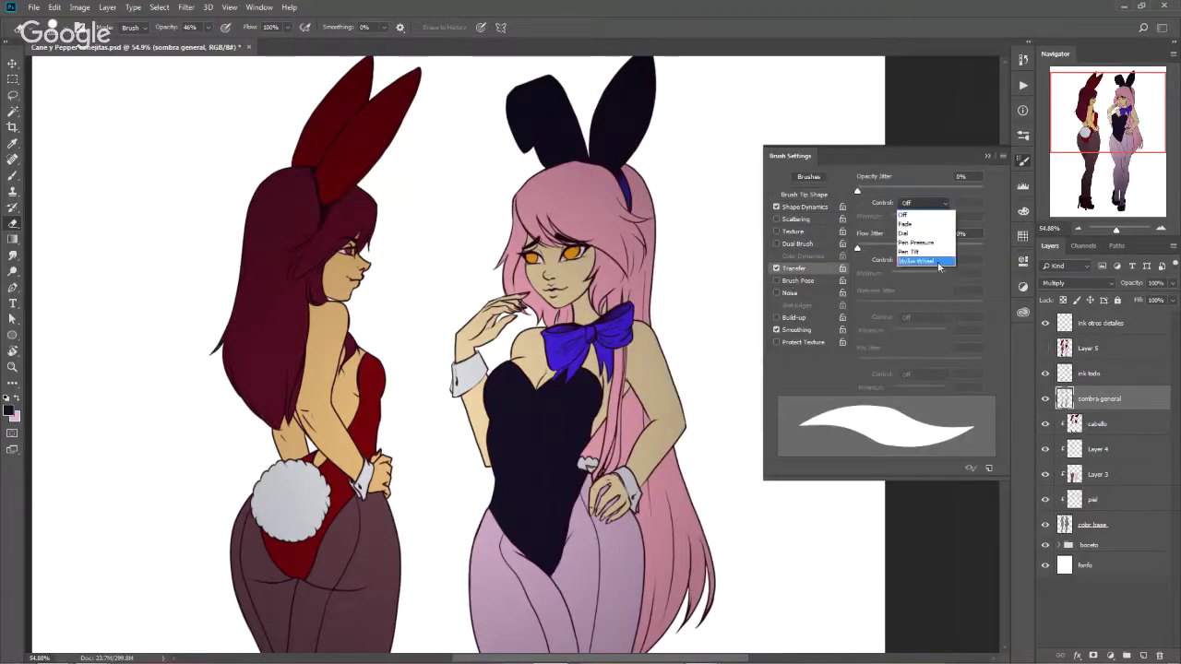
pyautogui.click(937, 240)
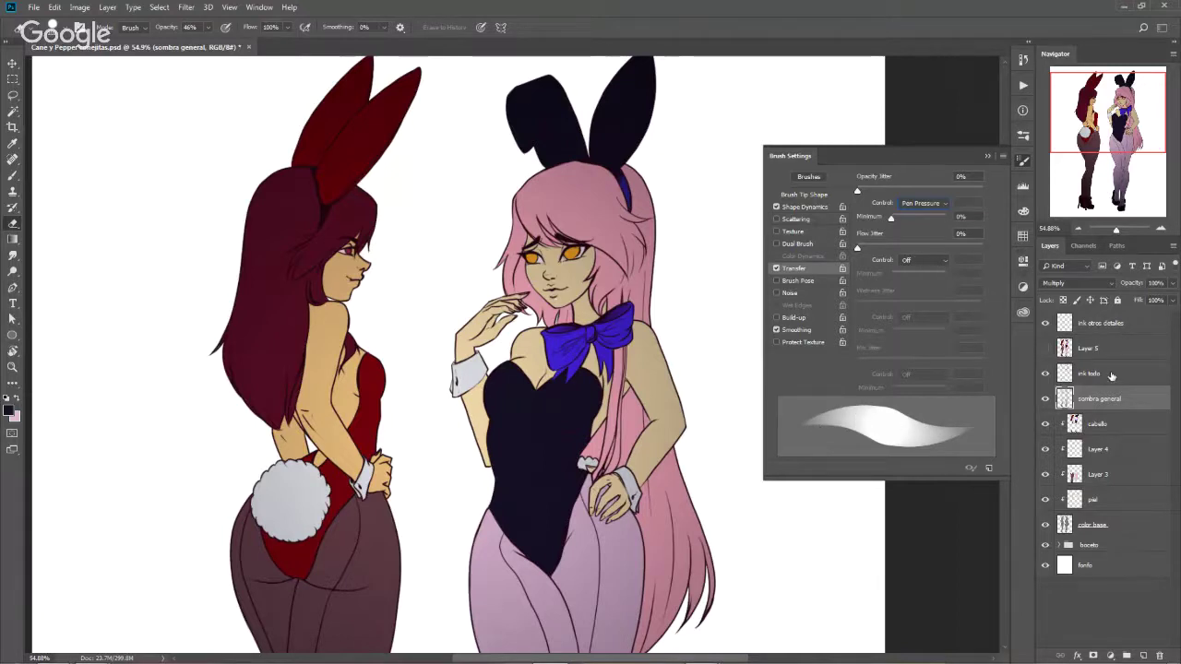
# Make brush size follow Pen Pressure, keep Spacing at 1% and set Hardness to 0%
pyautogui.click(817, 206)
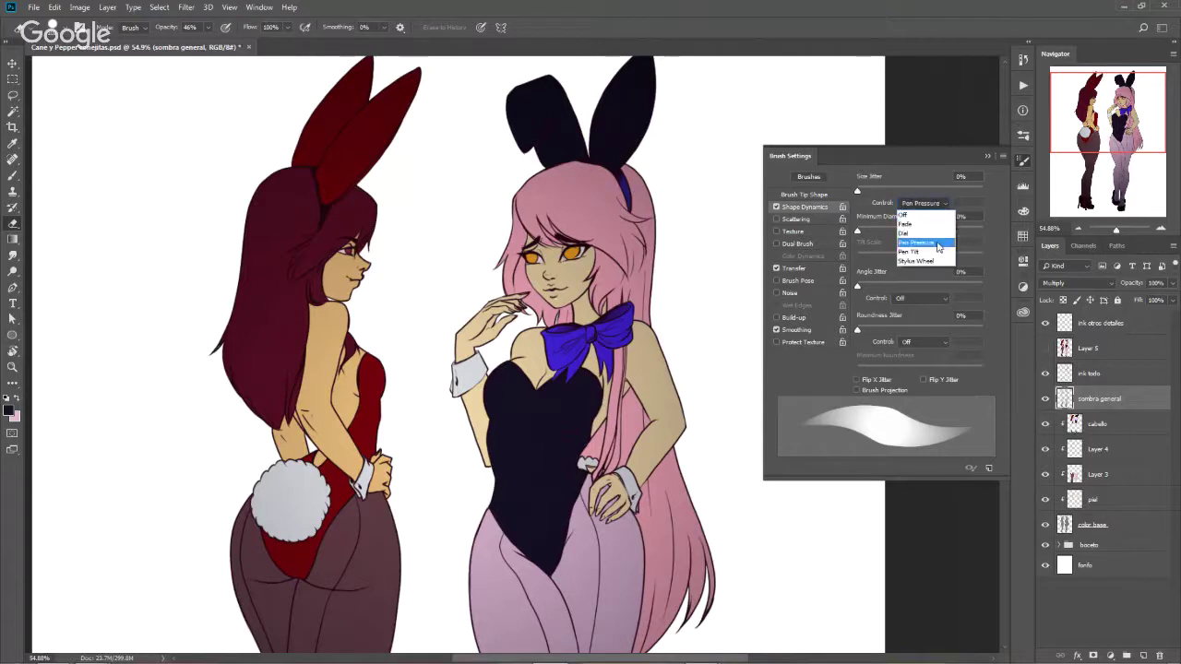
pyautogui.click(916, 218)
pyautogui.moveTo(857, 229)
pyautogui.mouseDown()
pyautogui.moveTo(931, 231)
pyautogui.moveTo(885, 231)
pyautogui.mouseUp()
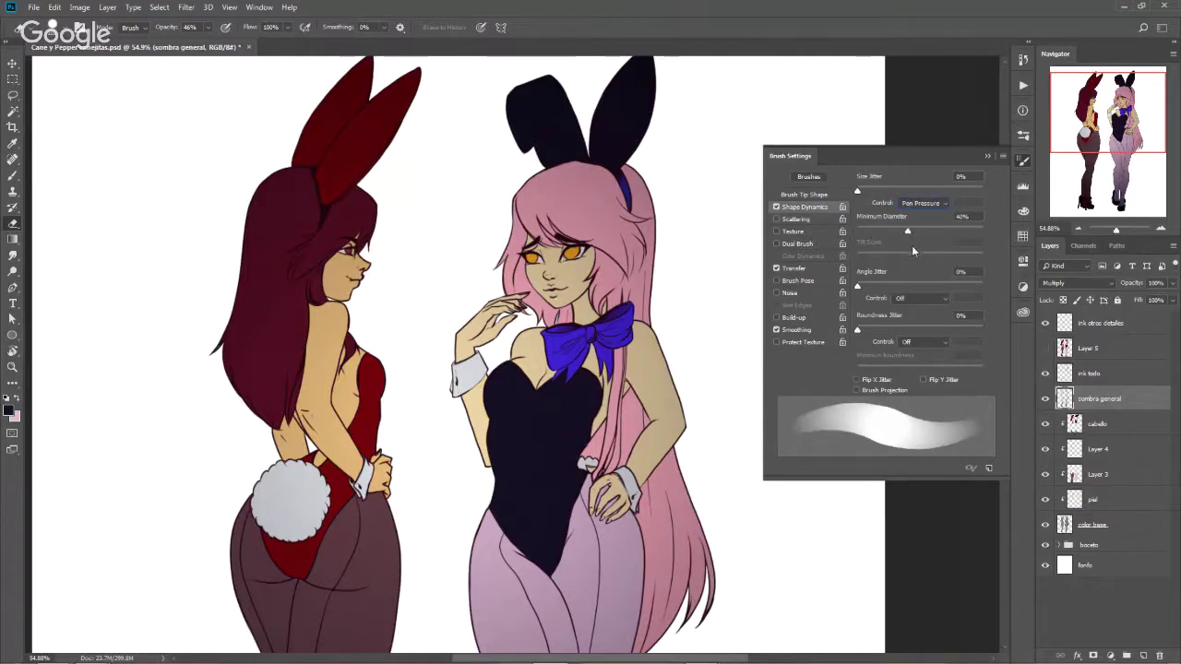
pyautogui.click(824, 196)
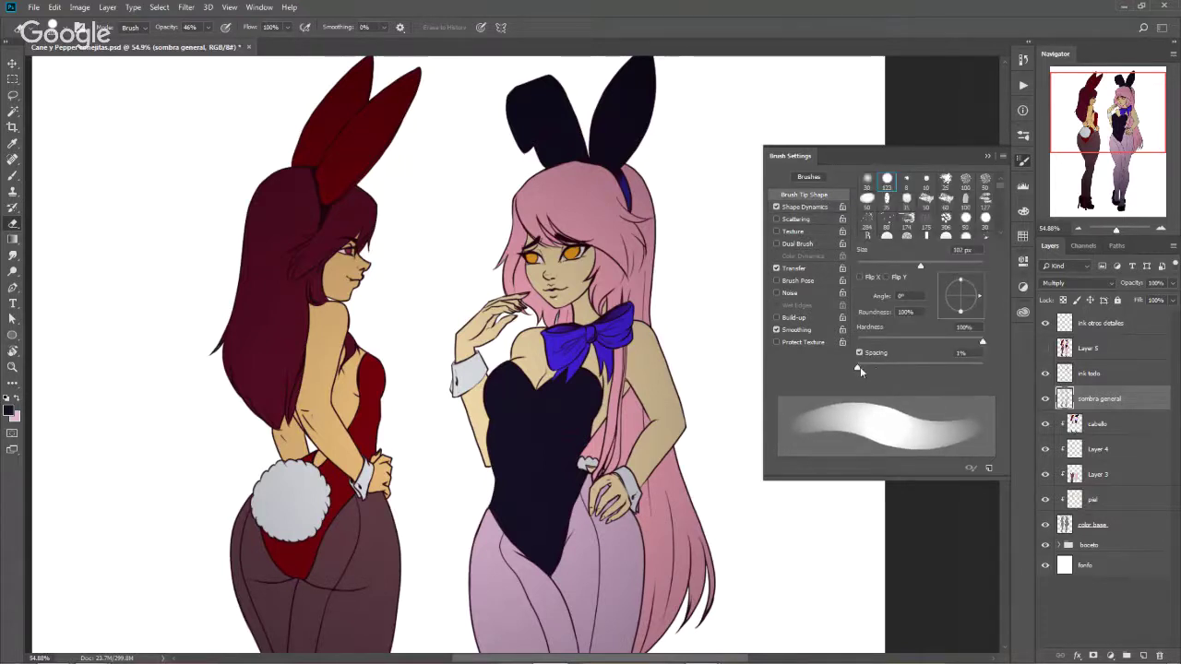
pyautogui.moveTo(859, 367)
pyautogui.mouseDown()
pyautogui.moveTo(908, 368)
pyautogui.moveTo(827, 387)
pyautogui.mouseUp()
pyautogui.moveTo(983, 340); pyautogui.dragTo(857, 349)
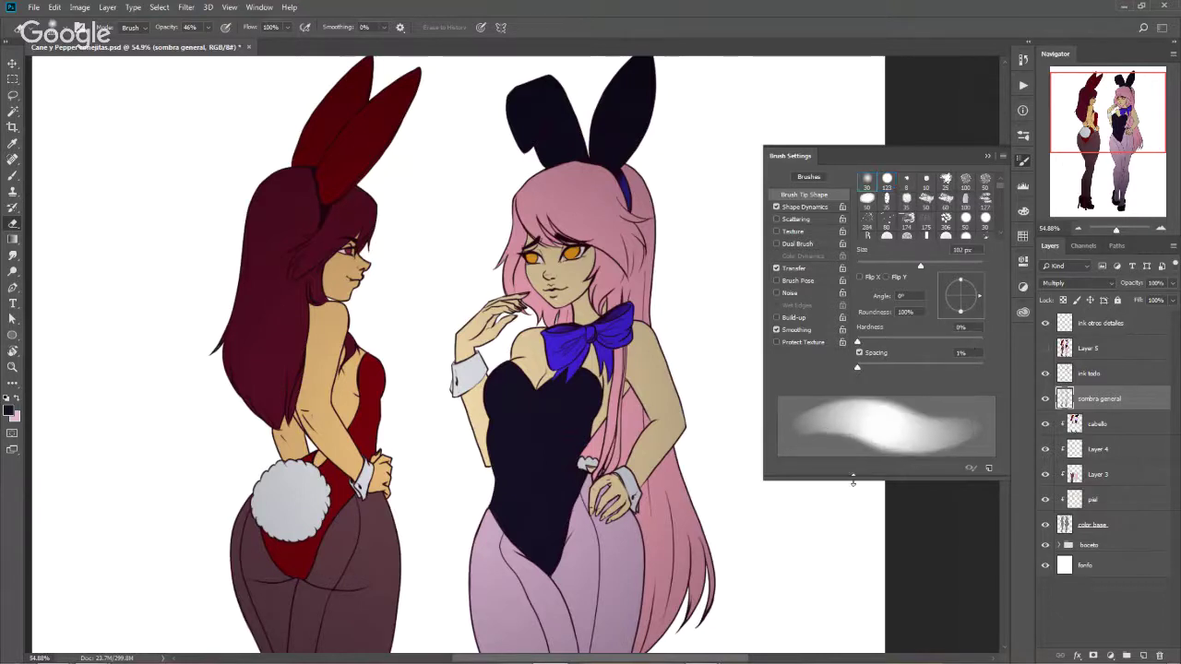
pyautogui.click(986, 155)
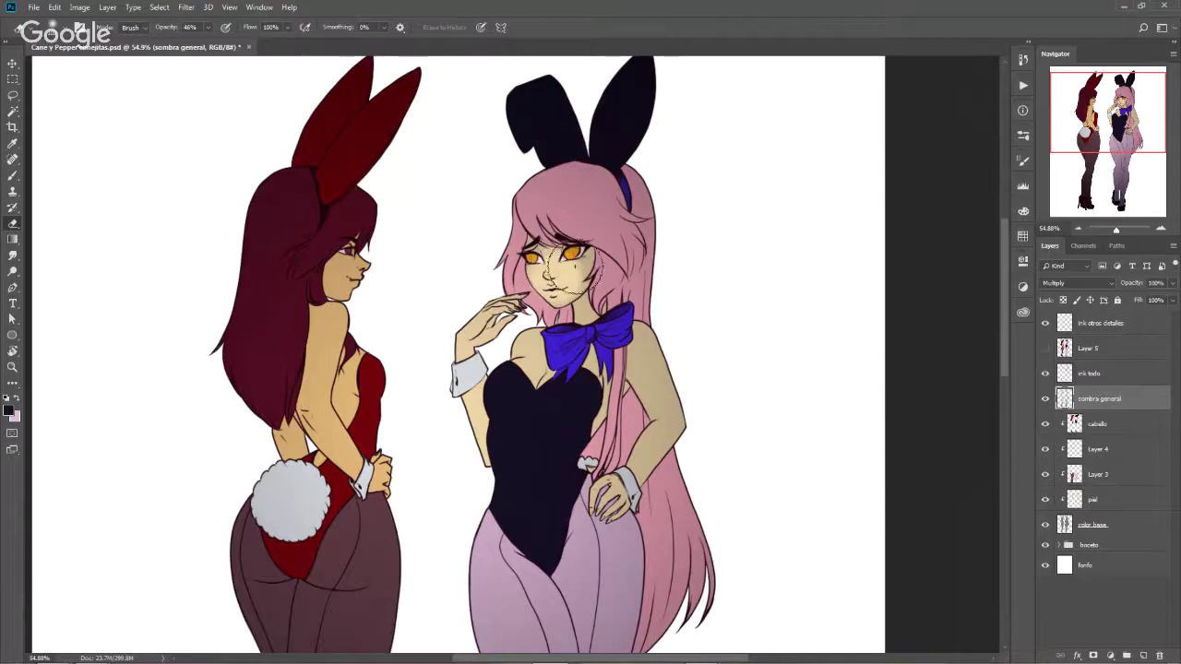
# Softly erase the shadow over the pink-haired girl's face and hair
pyautogui.moveTo(585, 265); pyautogui.dragTo(590, 251)
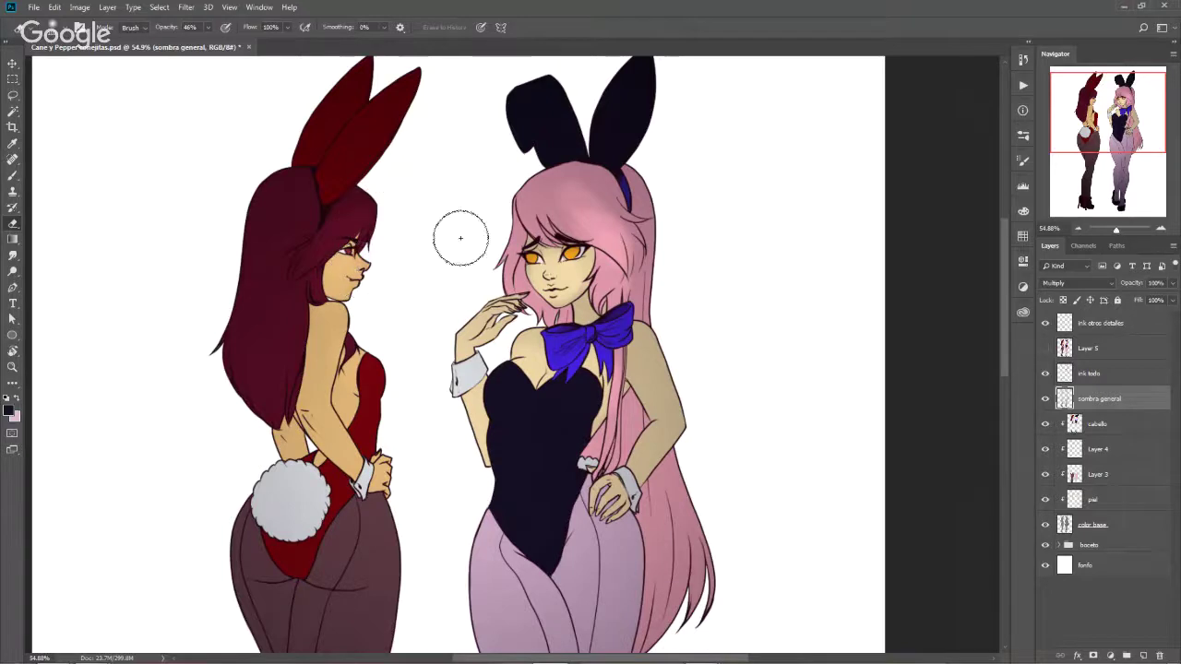
pyautogui.moveTo(460, 238); pyautogui.dragTo(548, 198)
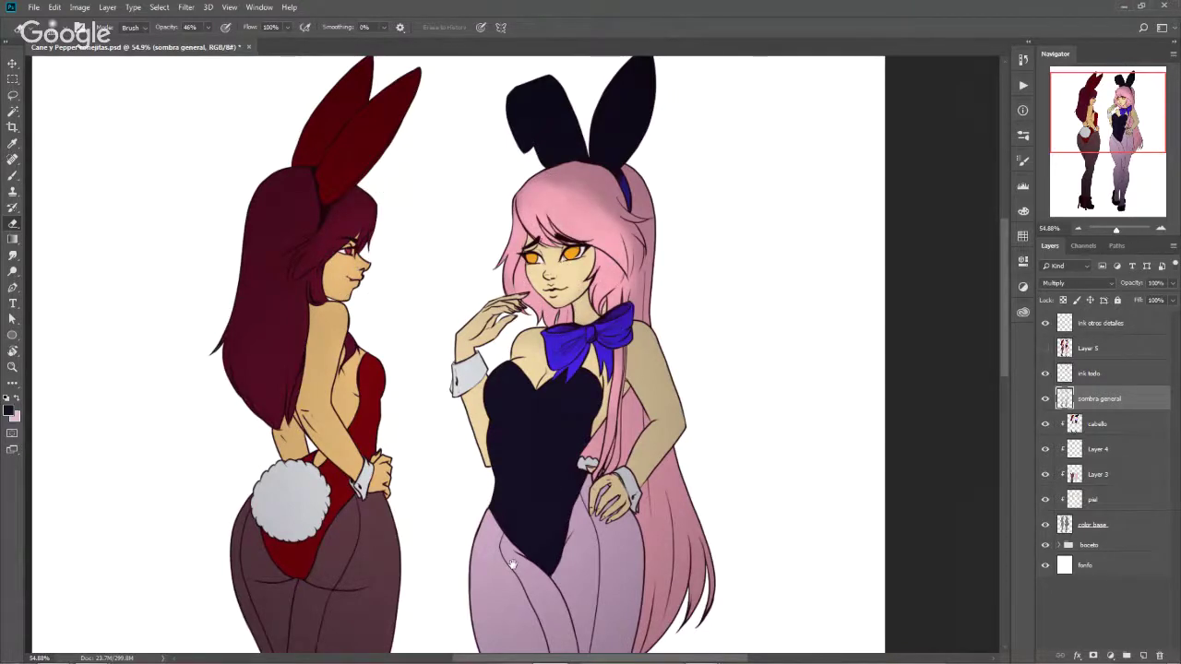
pyautogui.scroll(-3, 512, 565)
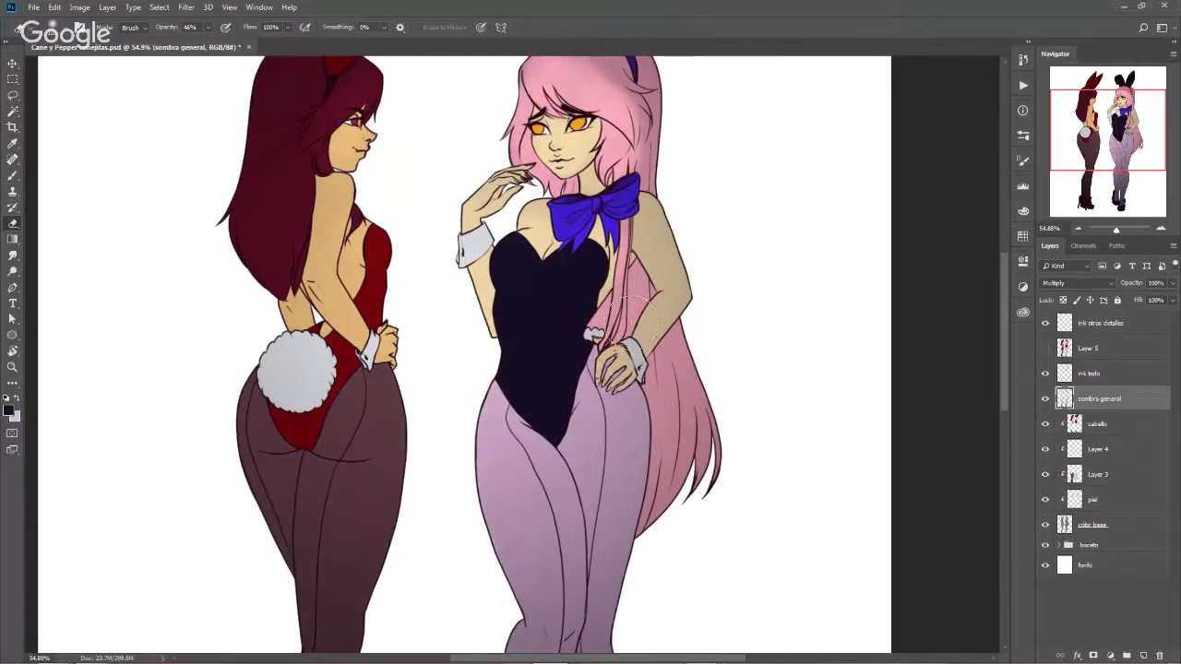
pyautogui.scroll(-2, 627, 316)
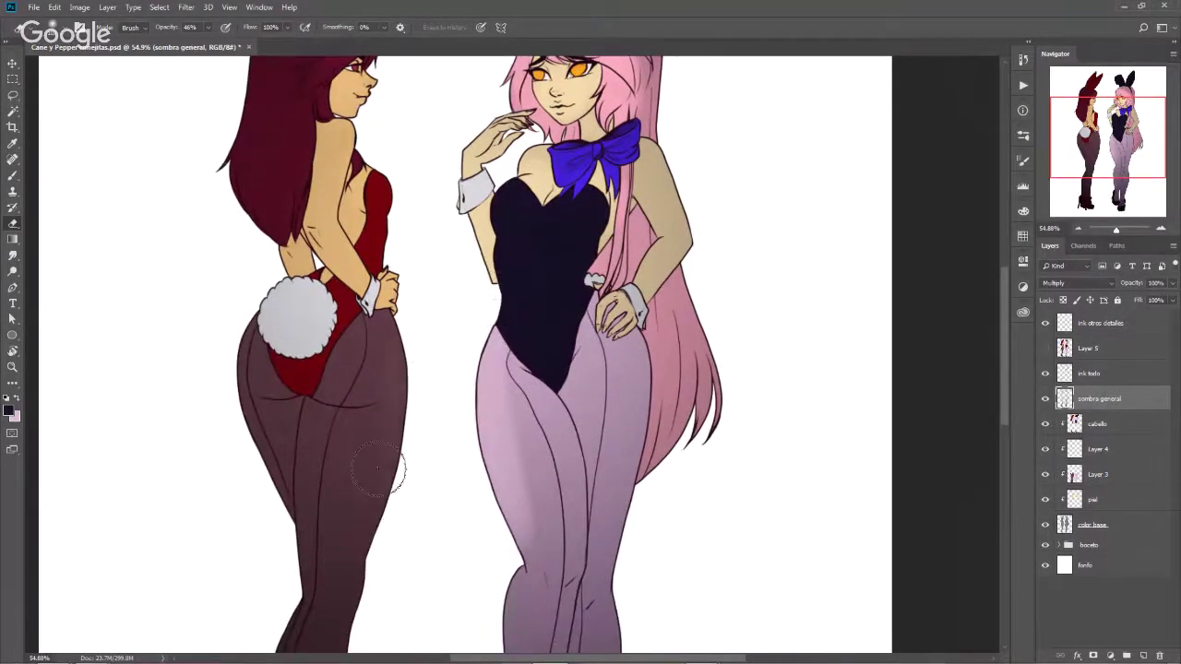
# Lighten the shadow on the red-haired girl's lower leg and enlarge the eraser brush
pyautogui.moveTo(421, 356); pyautogui.dragTo(360, 554)
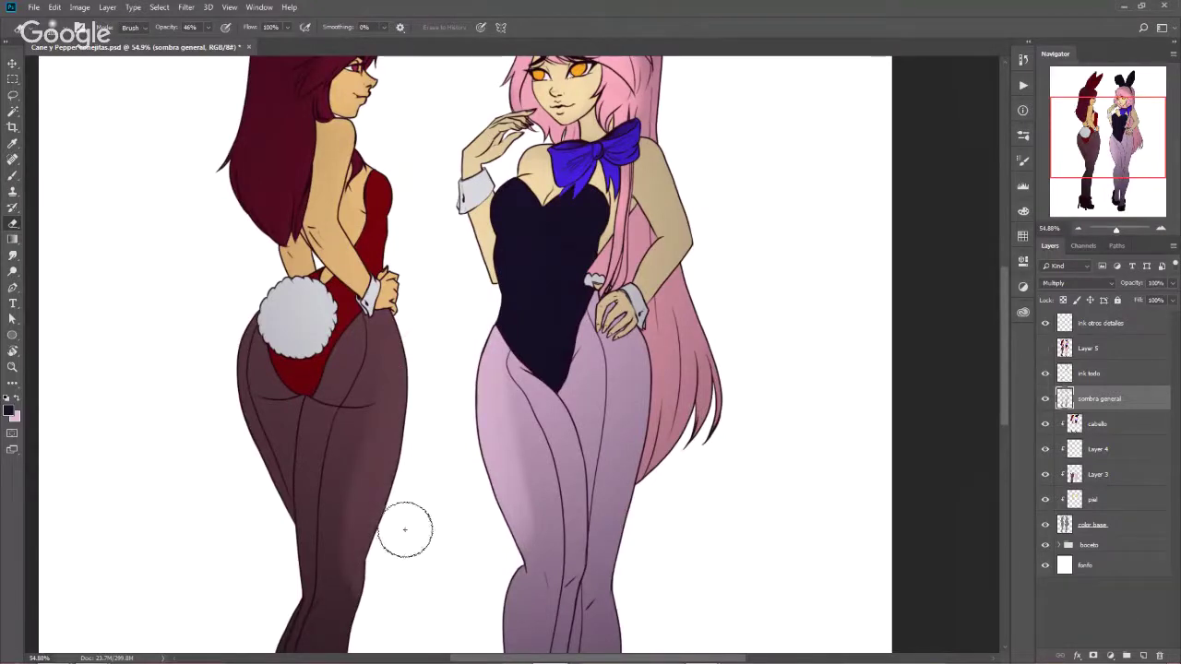
pyautogui.moveTo(400, 515); pyautogui.dragTo(414, 461)
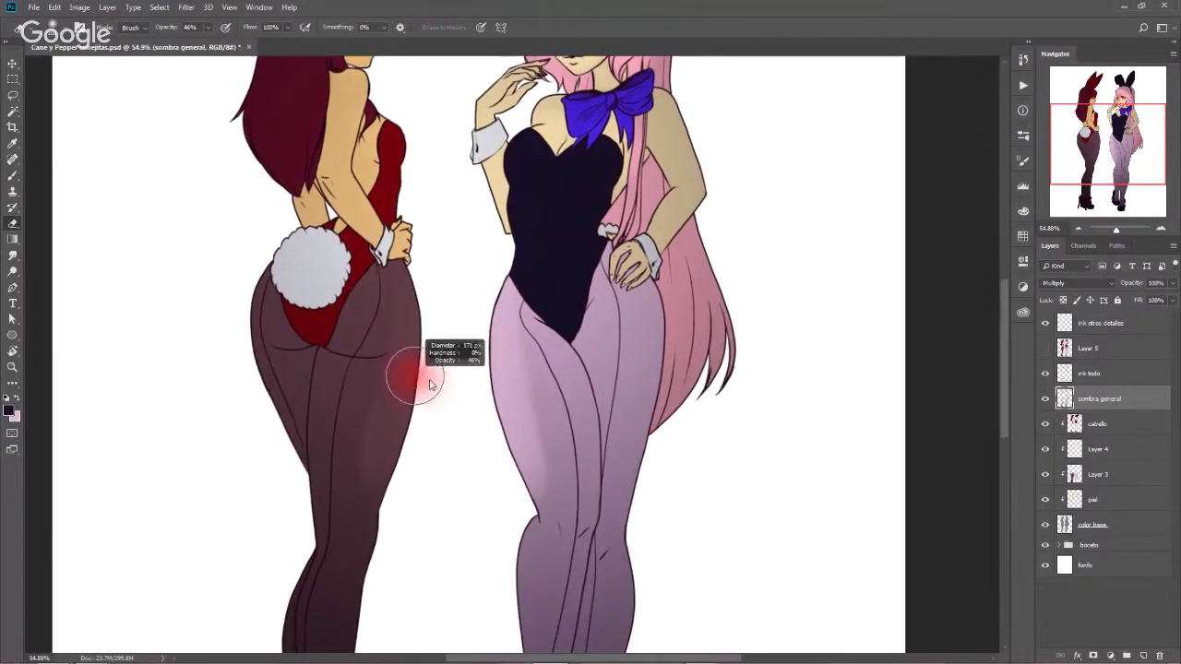
pyautogui.moveTo(429, 383); pyautogui.dragTo(452, 378)
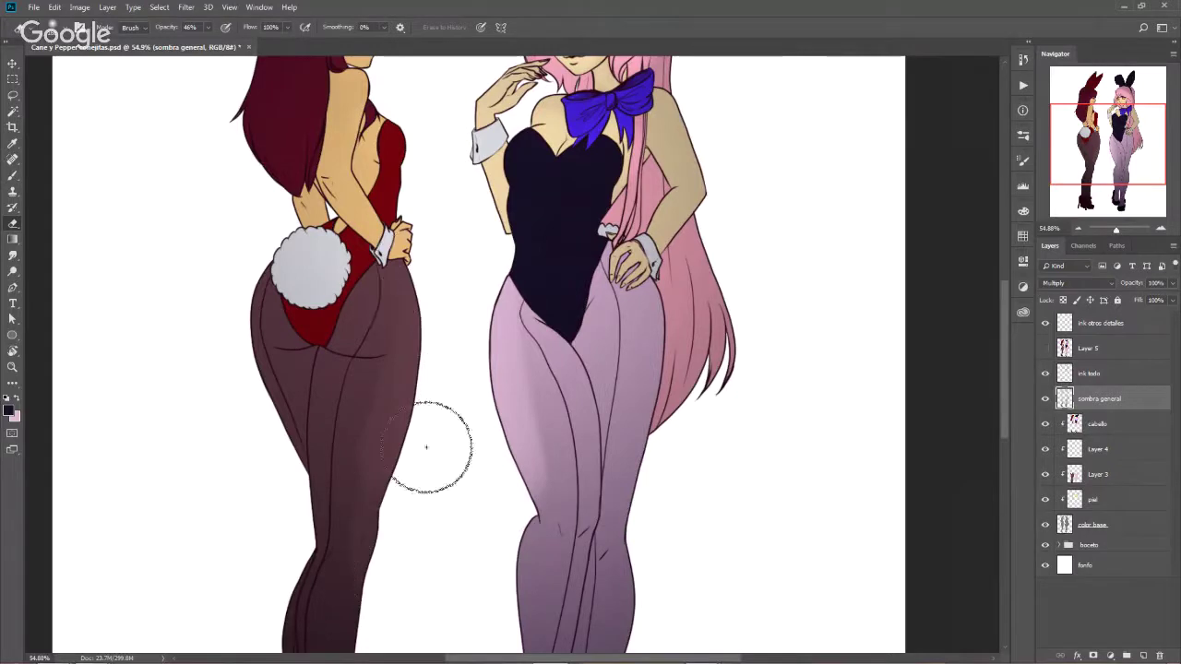
pyautogui.moveTo(643, 247); pyautogui.dragTo(563, 367)
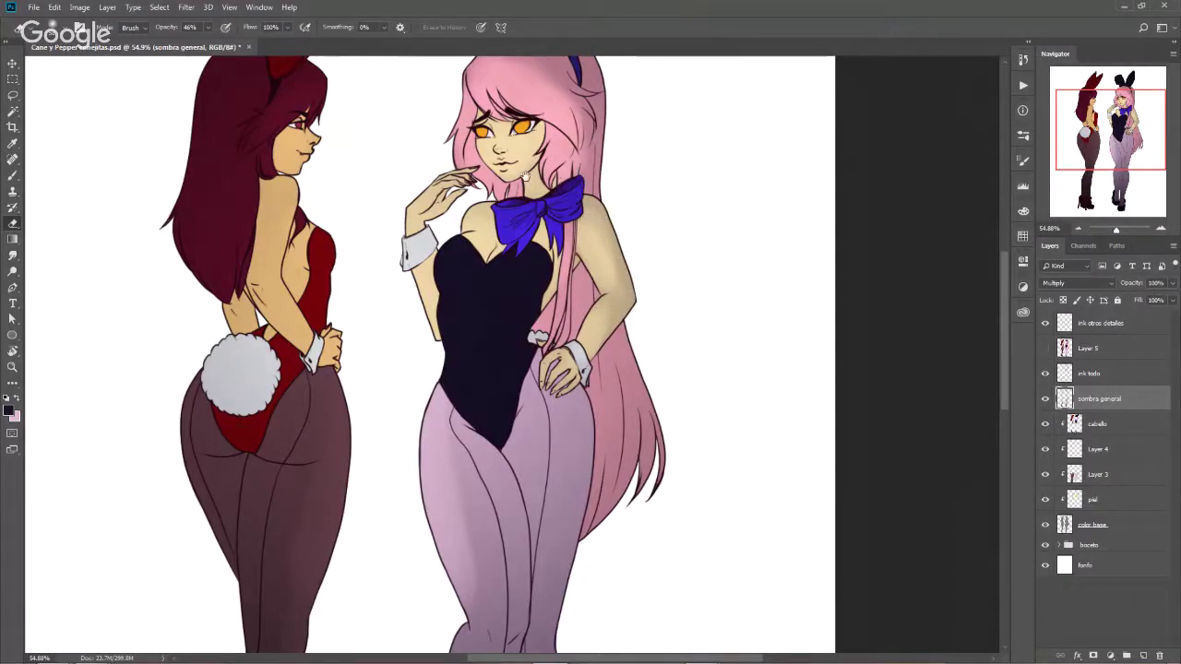
# Pan around both bunny girls and zoom out to 31% to show them ears to heels
pyautogui.scroll(3, 526, 174)
pyautogui.scroll(1, 553, 230)
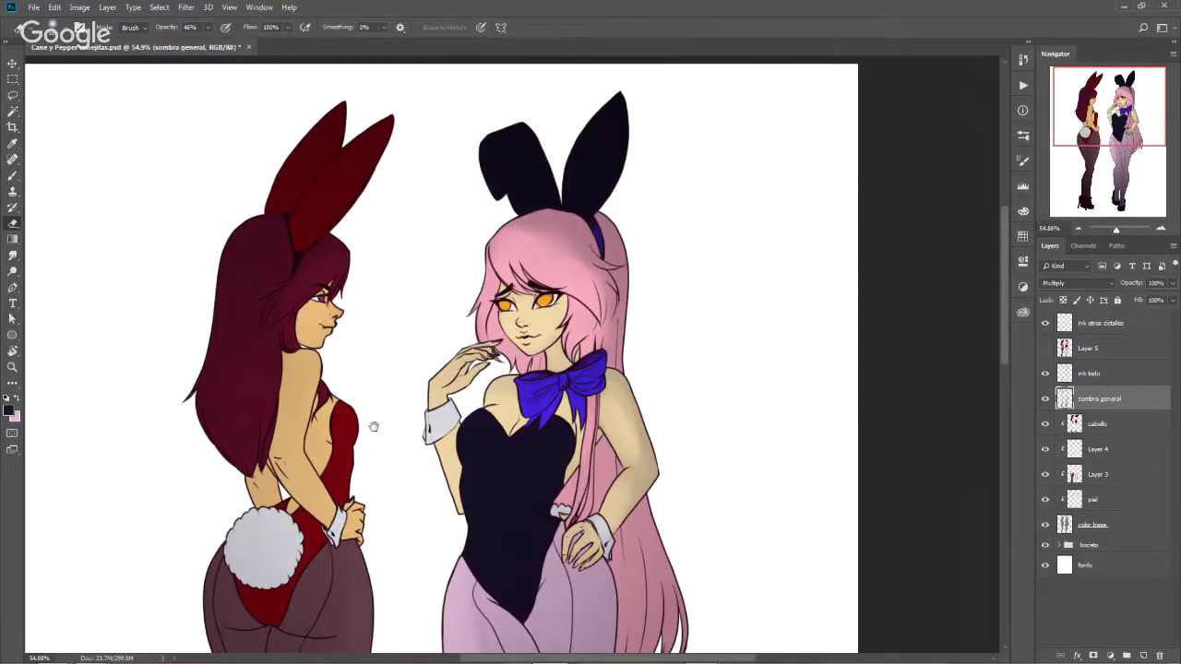
pyautogui.moveTo(374, 426); pyautogui.dragTo(387, 332)
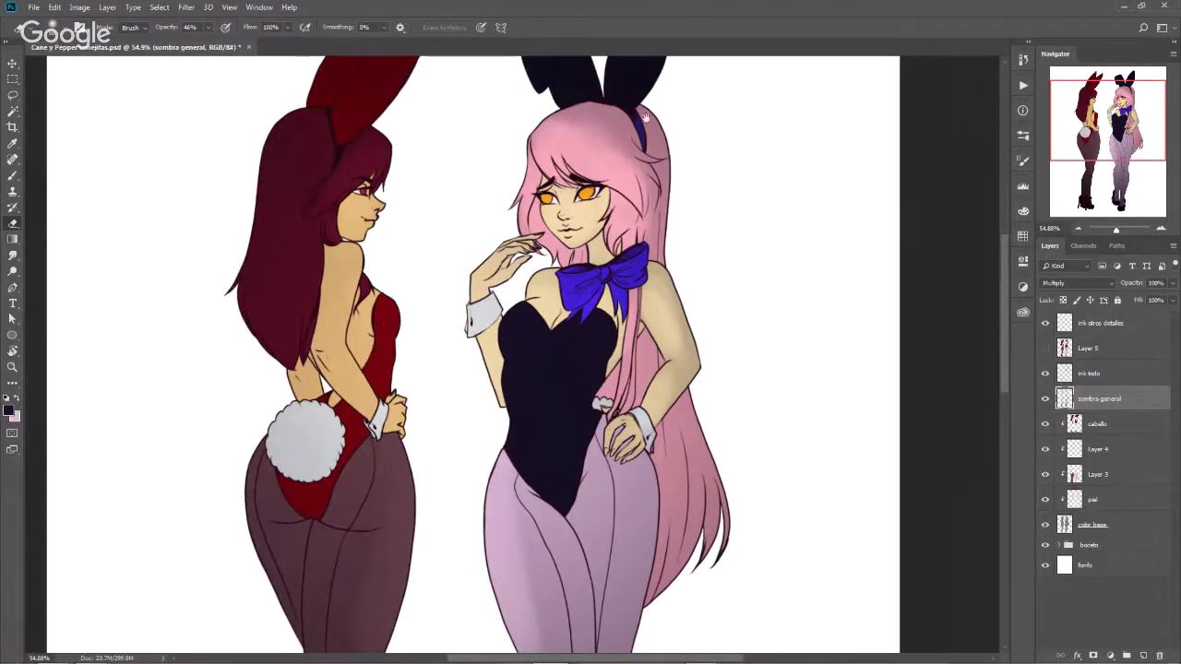
pyautogui.moveTo(646, 115); pyautogui.dragTo(565, 207)
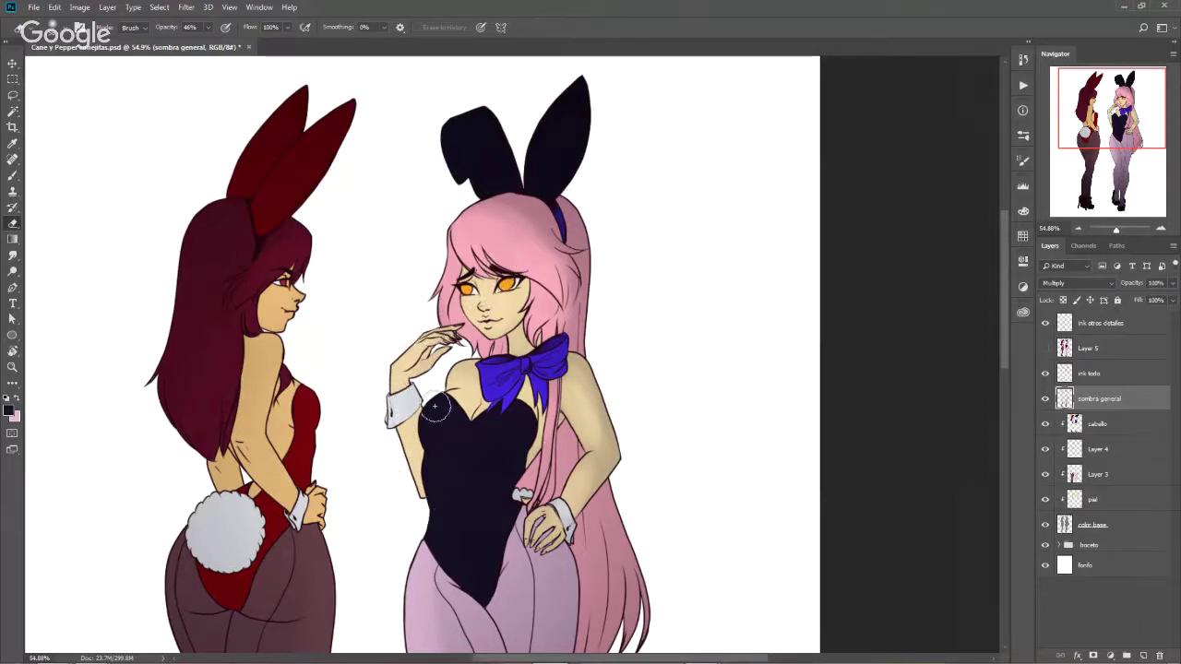
pyautogui.moveTo(337, 461); pyautogui.dragTo(379, 379)
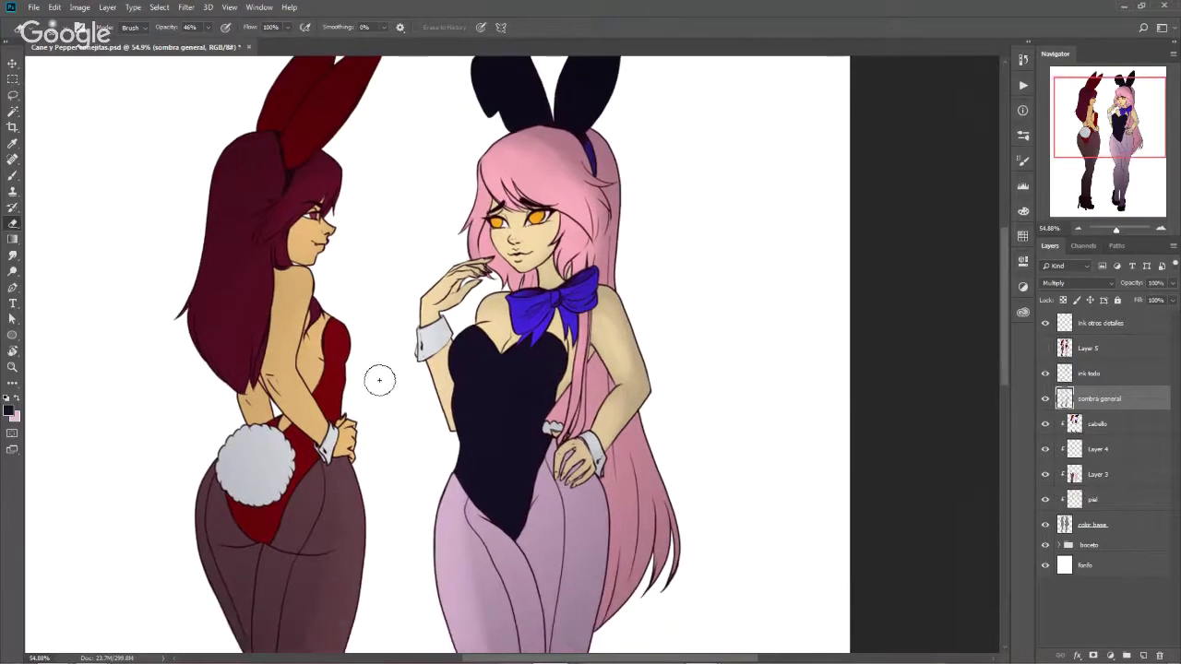
pyautogui.scroll(-2, 379, 379)
pyautogui.scroll(-2, 364, 400)
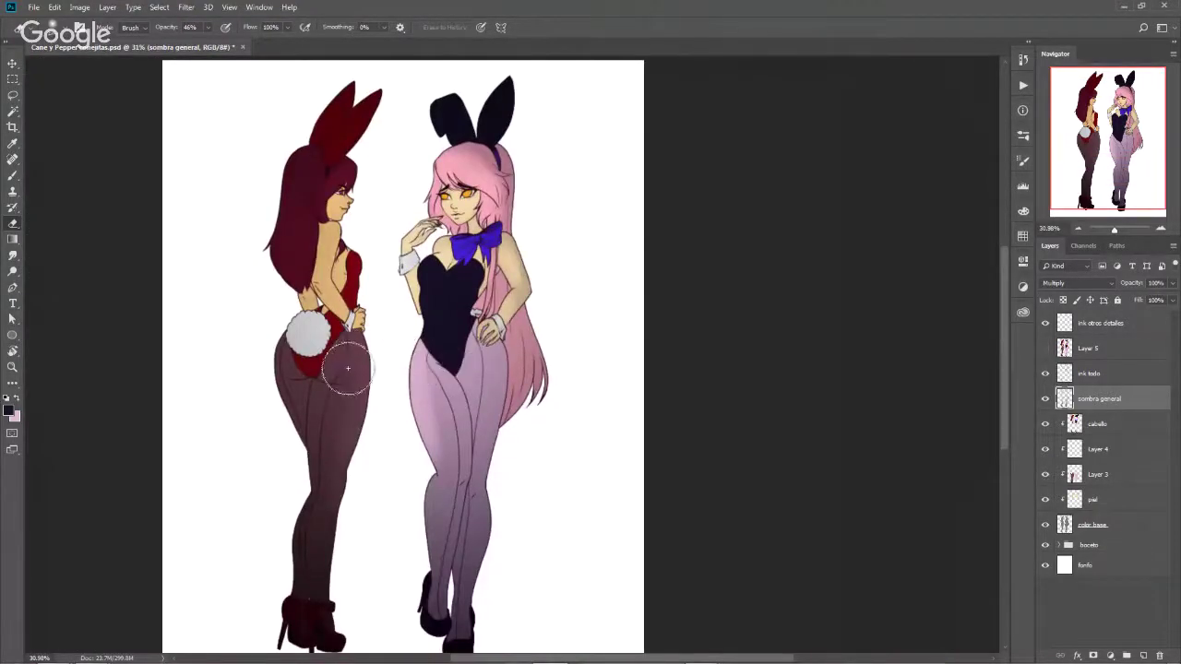
# Softly erase shadow on the red-haired girl's back thigh and pink girl's thighs, halving the eraser size
pyautogui.moveTo(333, 369); pyautogui.dragTo(338, 421)
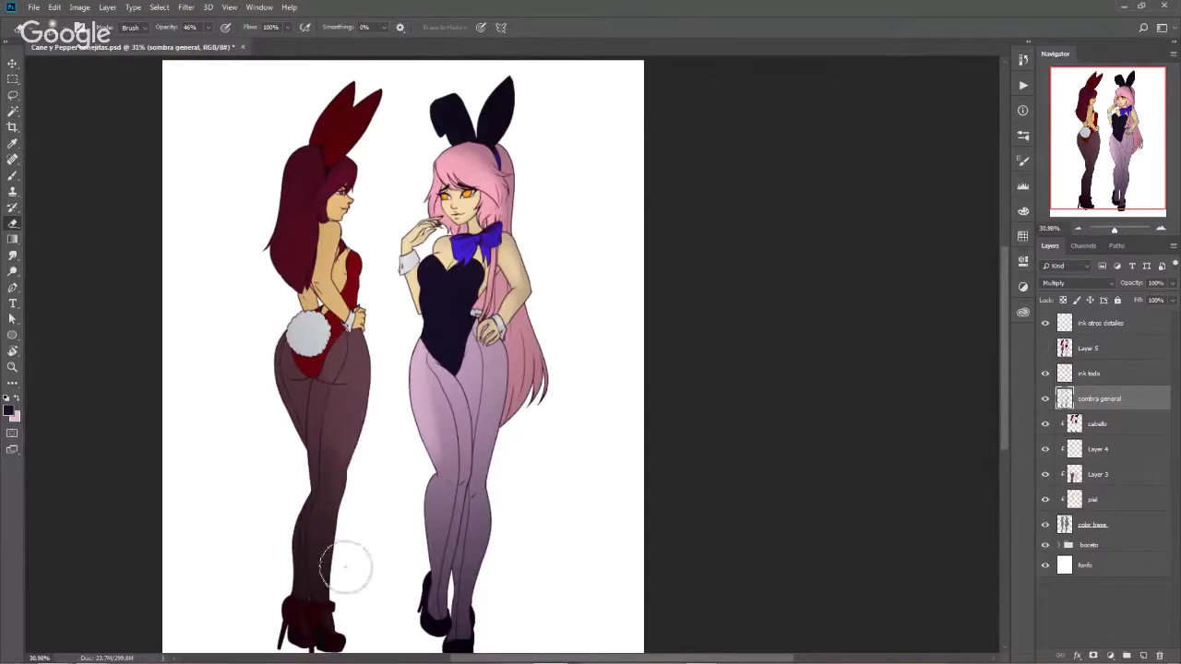
pyautogui.moveTo(409, 361)
pyautogui.mouseDown()
pyautogui.moveTo(424, 543)
pyautogui.moveTo(431, 421)
pyautogui.mouseUp()
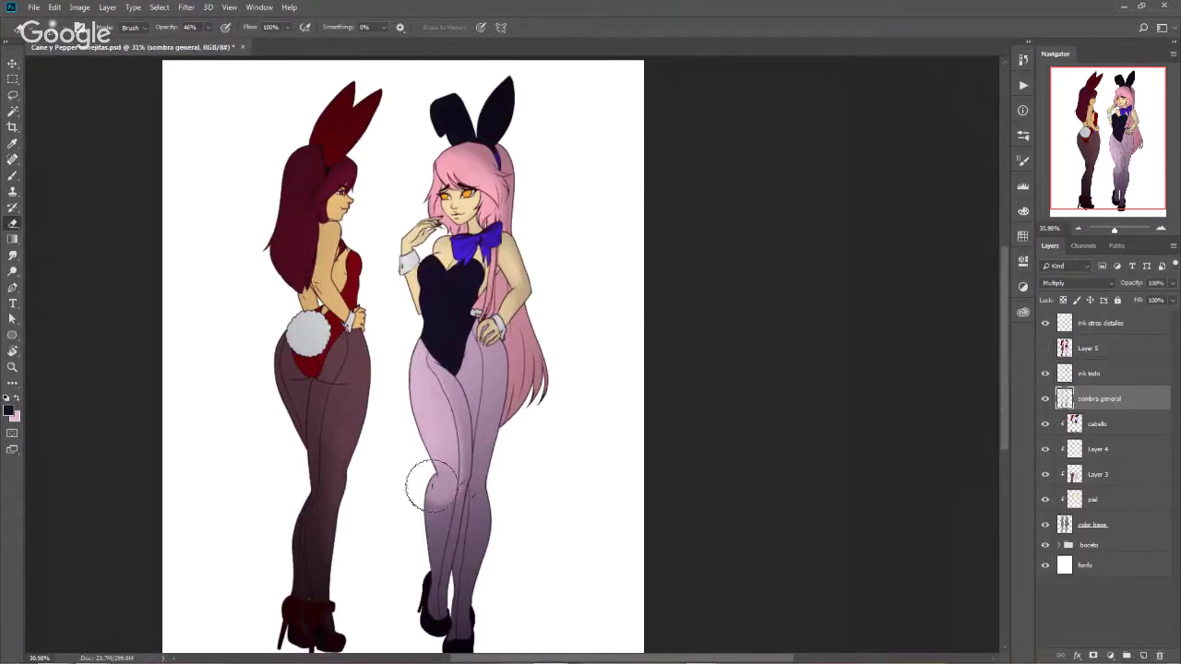
pyautogui.keyDown('alt'); pyautogui.rightClick(431, 420); pyautogui.keyUp('alt')
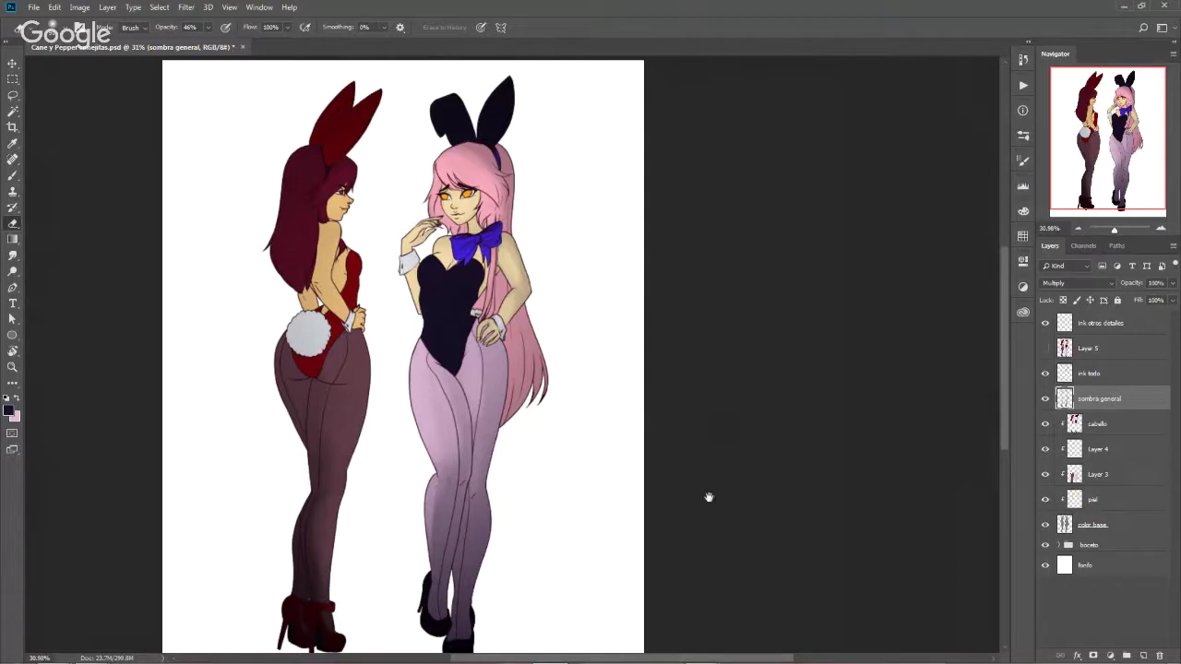
pyautogui.moveTo(617, 498)
pyautogui.mouseDown()
pyautogui.moveTo(614, 416)
pyautogui.moveTo(625, 509)
pyautogui.moveTo(604, 451)
pyautogui.mouseUp()
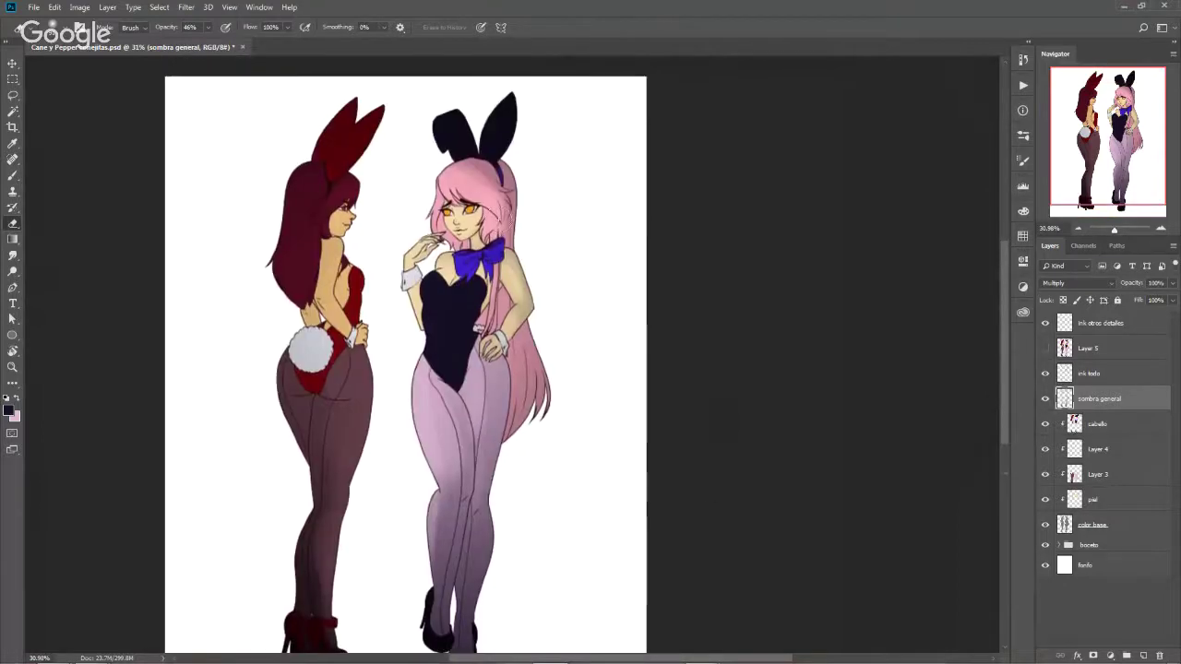
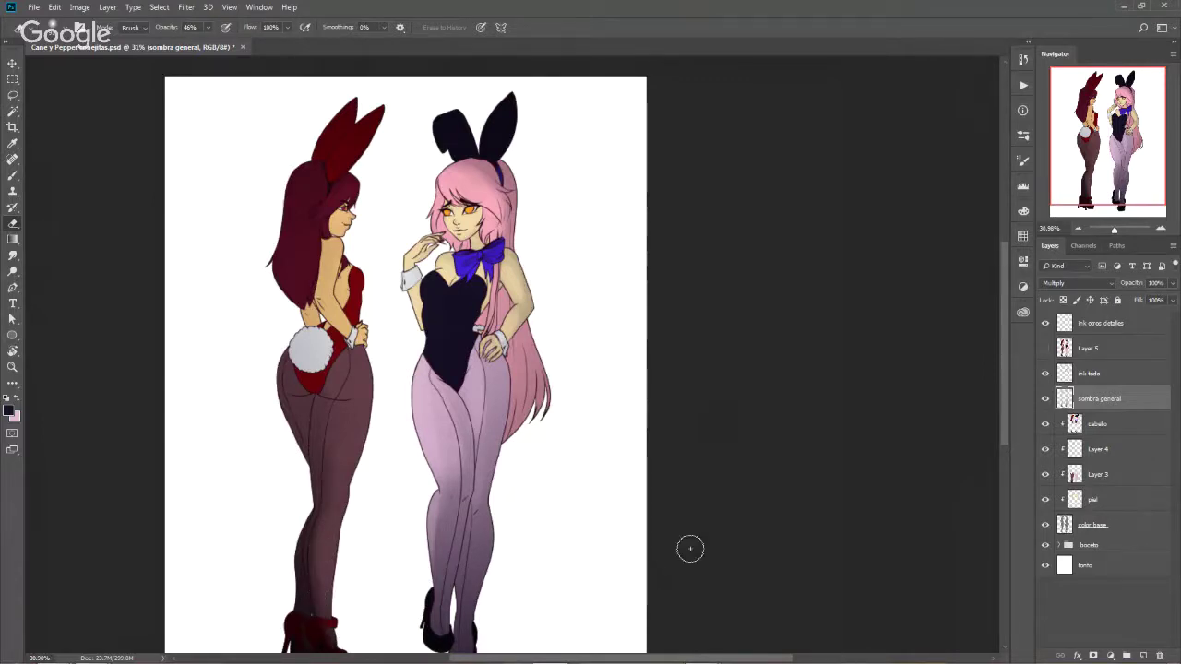
# Zoom to 100% on the pink-haired figure and start a new layer above cabello
pyautogui.click(1160, 231)
pyautogui.click(1161, 231)
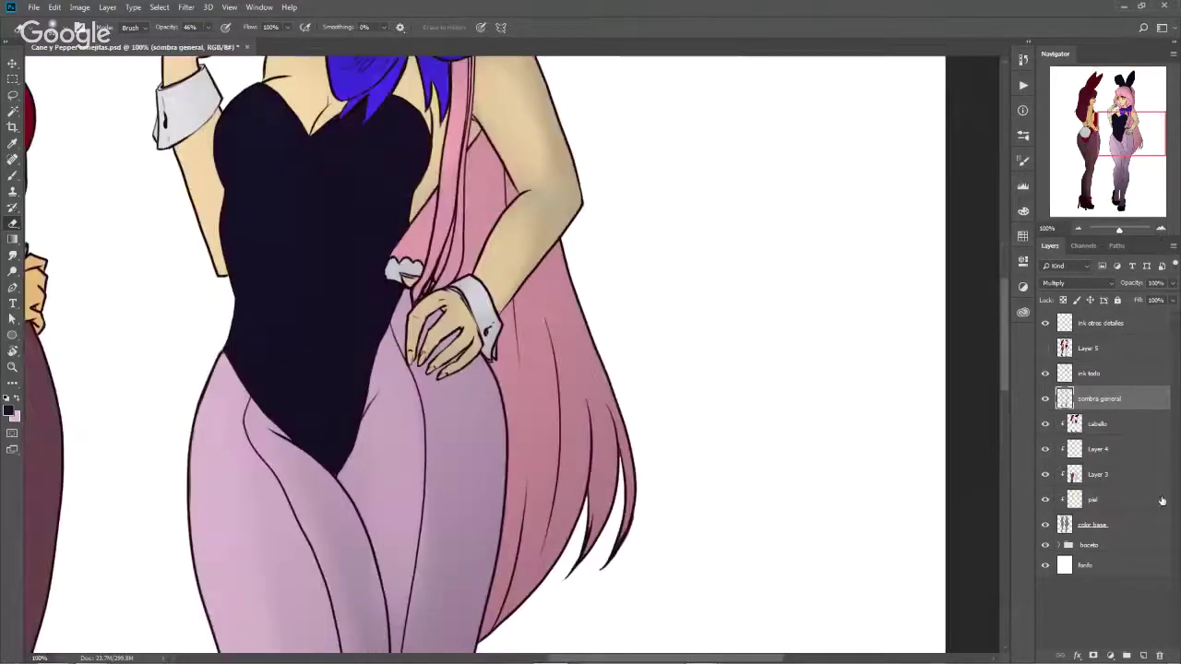
pyautogui.click(1106, 425)
pyautogui.hotkey('ctrl', 'shift', 'n')
pyautogui.write('luces gene')
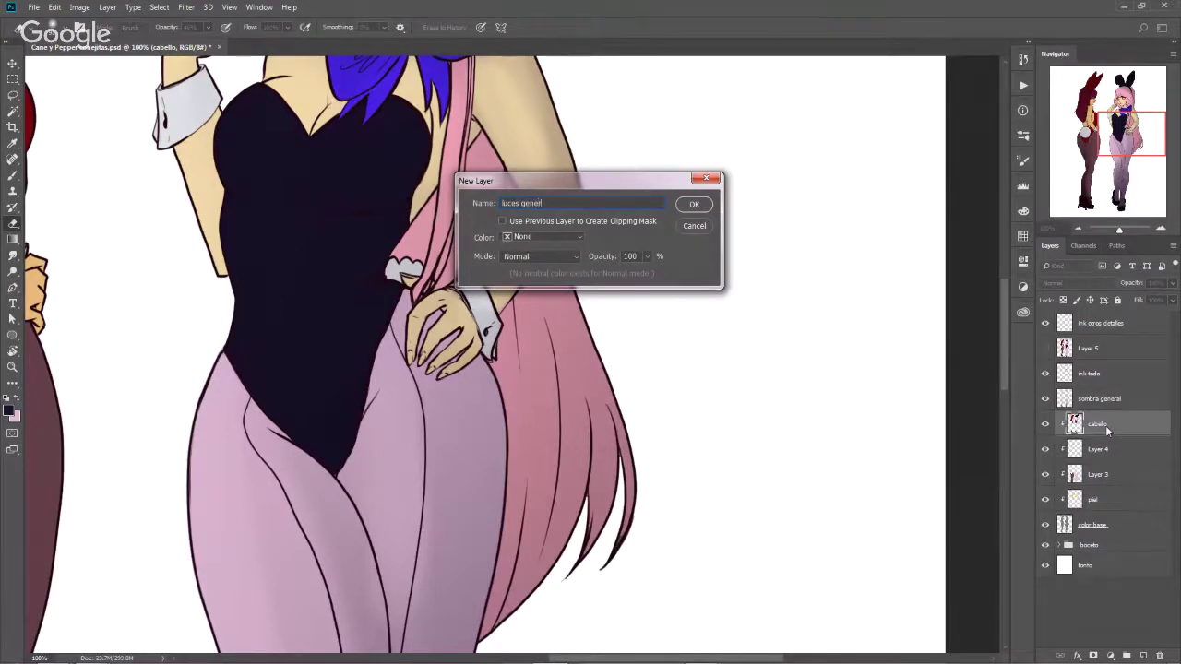
# Name the new layer 'luces generALES' and zoom back out over the whole artwork
pyautogui.write('ral')
pyautogui.write('LES')
pyautogui.press('Return')
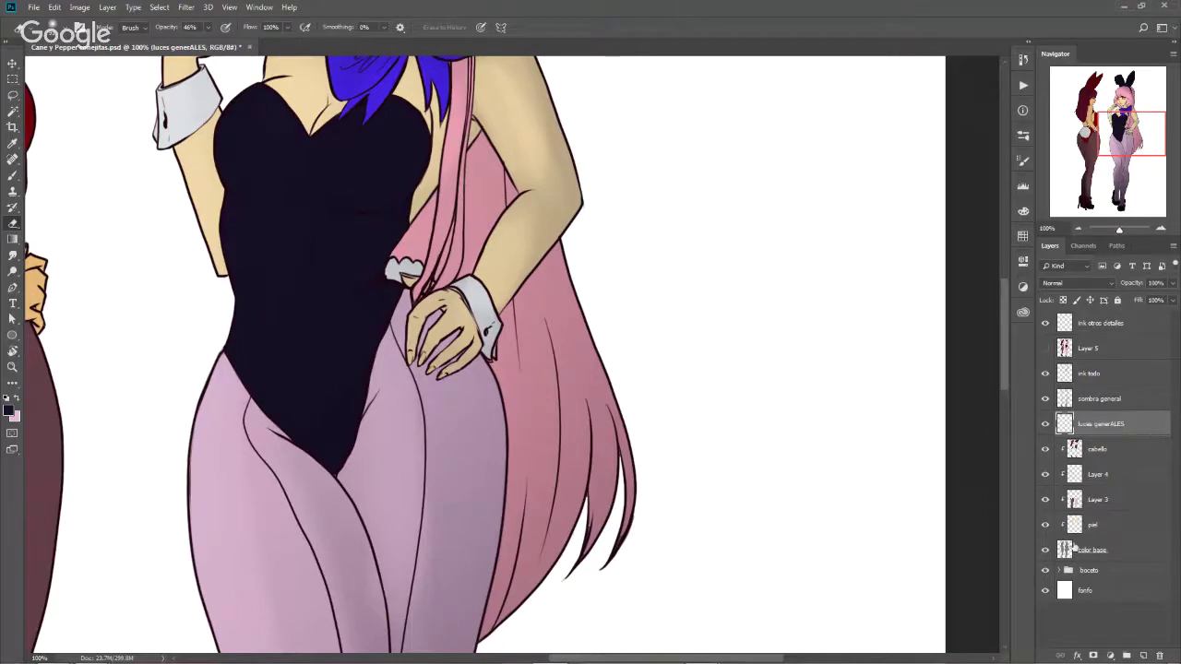
pyautogui.click(1077, 230)
pyautogui.click(1077, 230)
pyautogui.click(1077, 230)
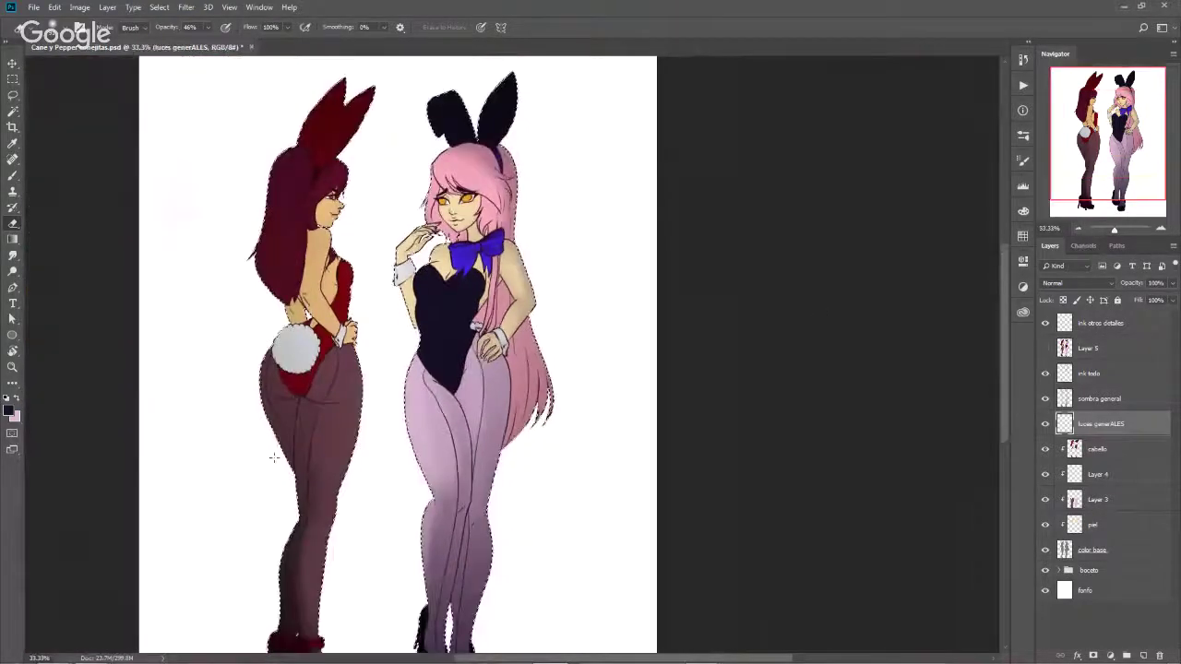
pyautogui.click(9, 411)
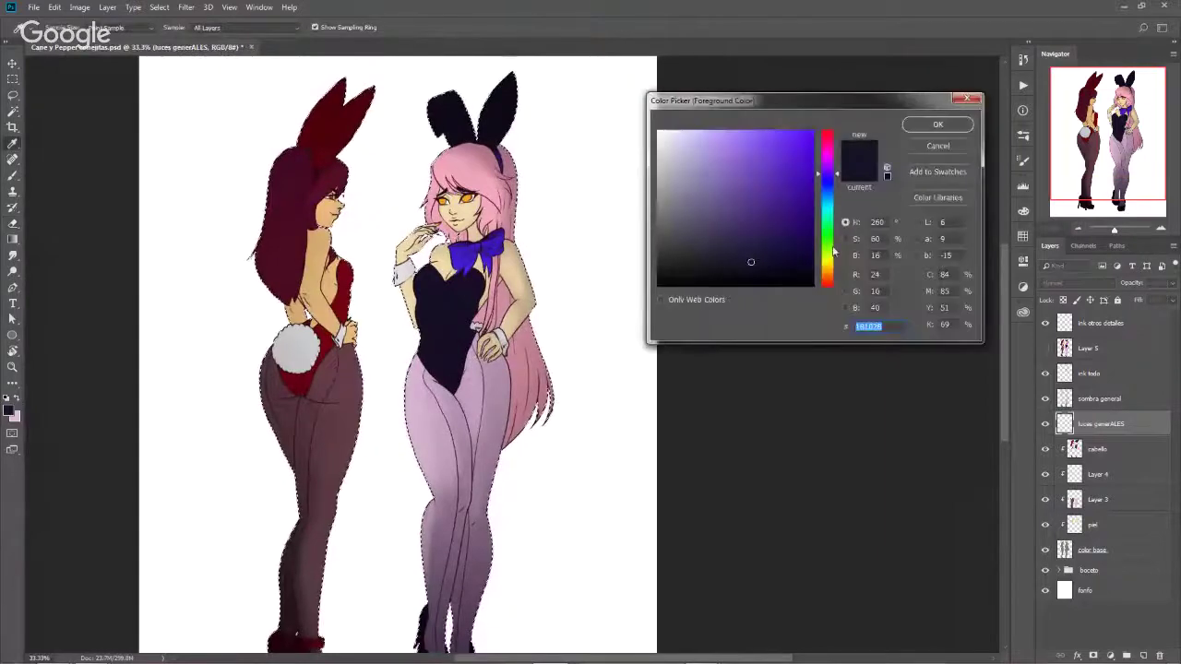
# Set the foreground colour to a light yellow, ffe681
pyautogui.moveTo(833, 251); pyautogui.dragTo(837, 268)
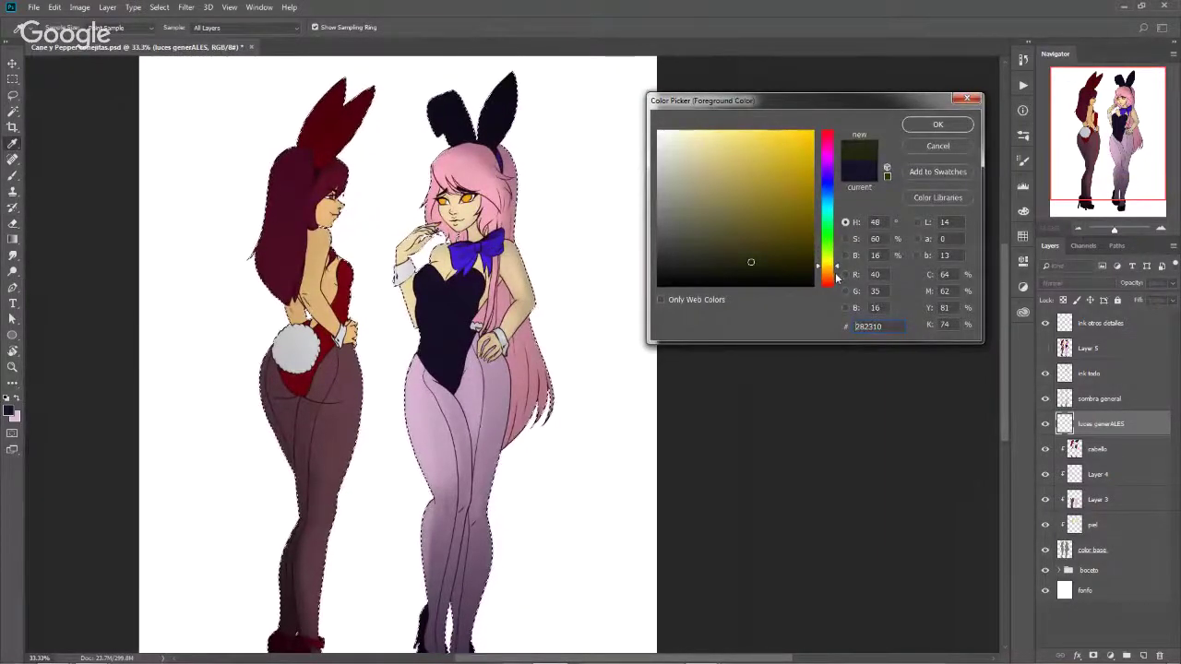
pyautogui.click(743, 133)
pyautogui.click(735, 128)
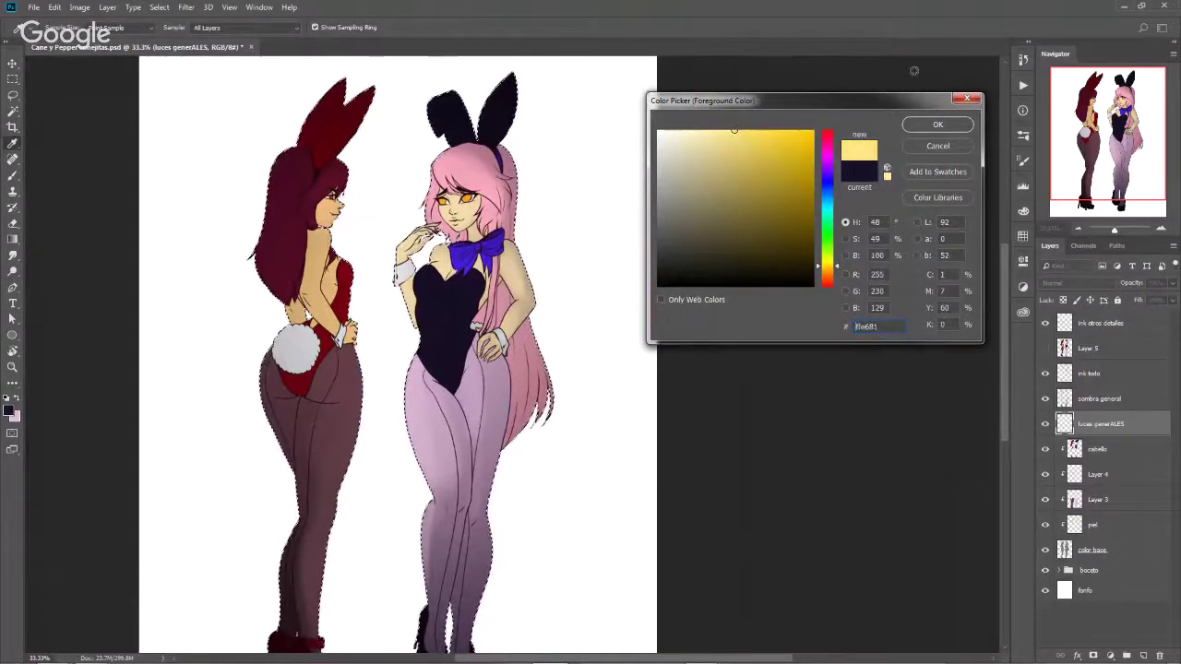
pyautogui.click(950, 127)
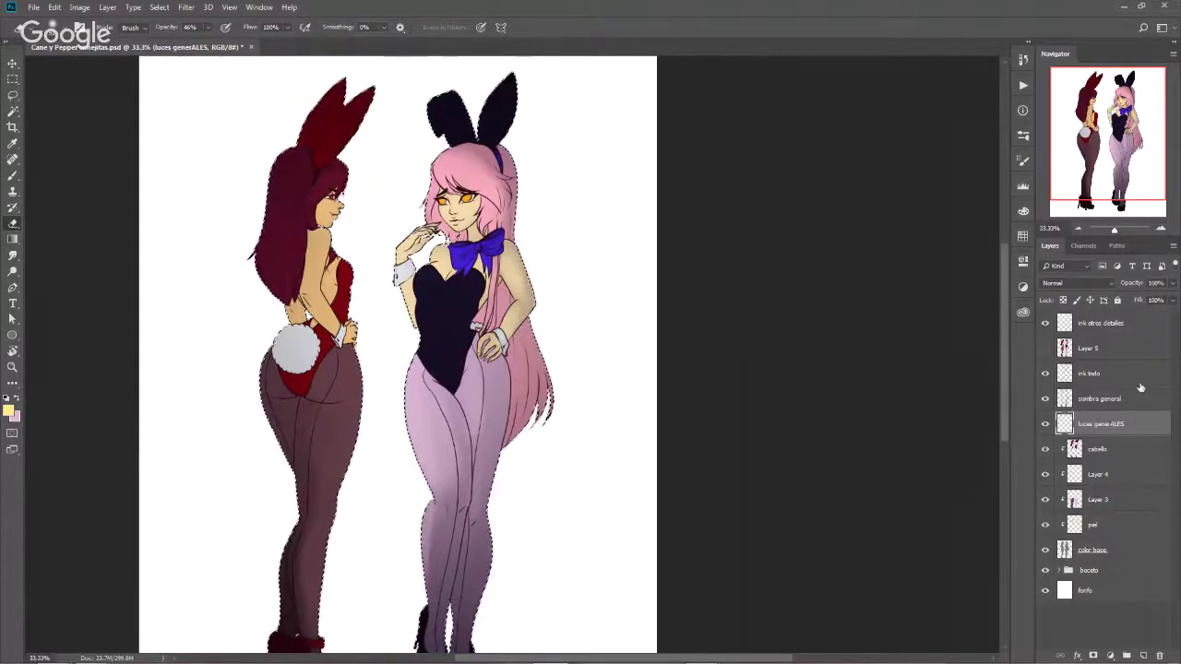
# Set luces generALES to Screen and draw a yellow light gradient across the figures
pyautogui.rightClick(13, 239)
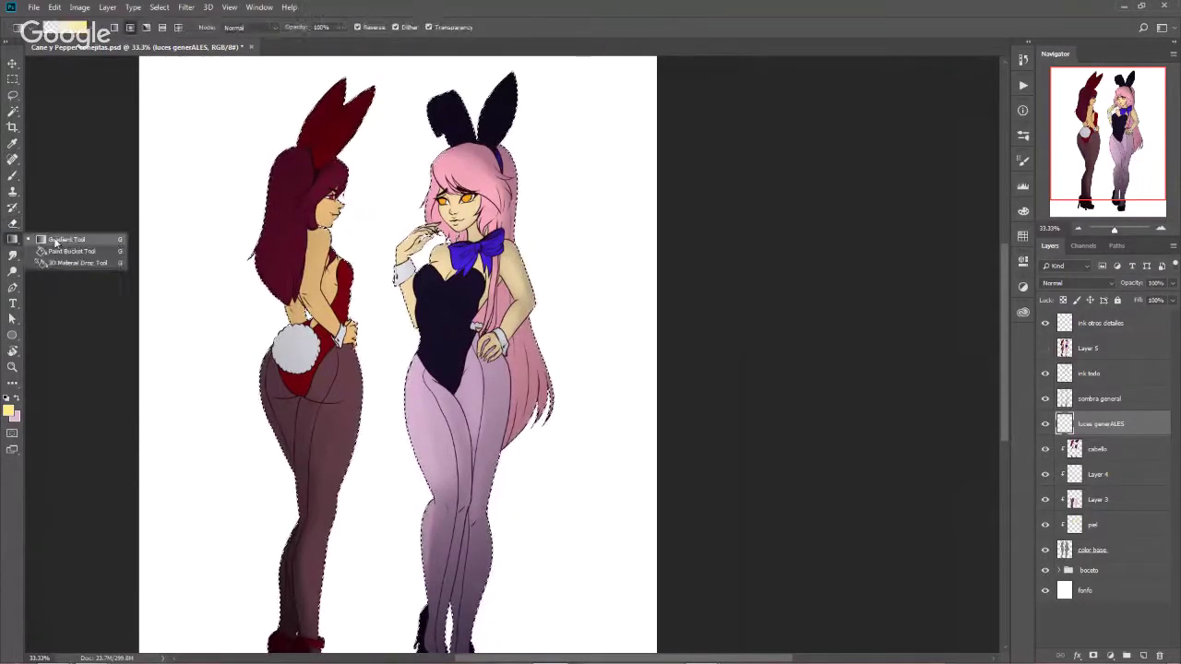
pyautogui.click(46, 238)
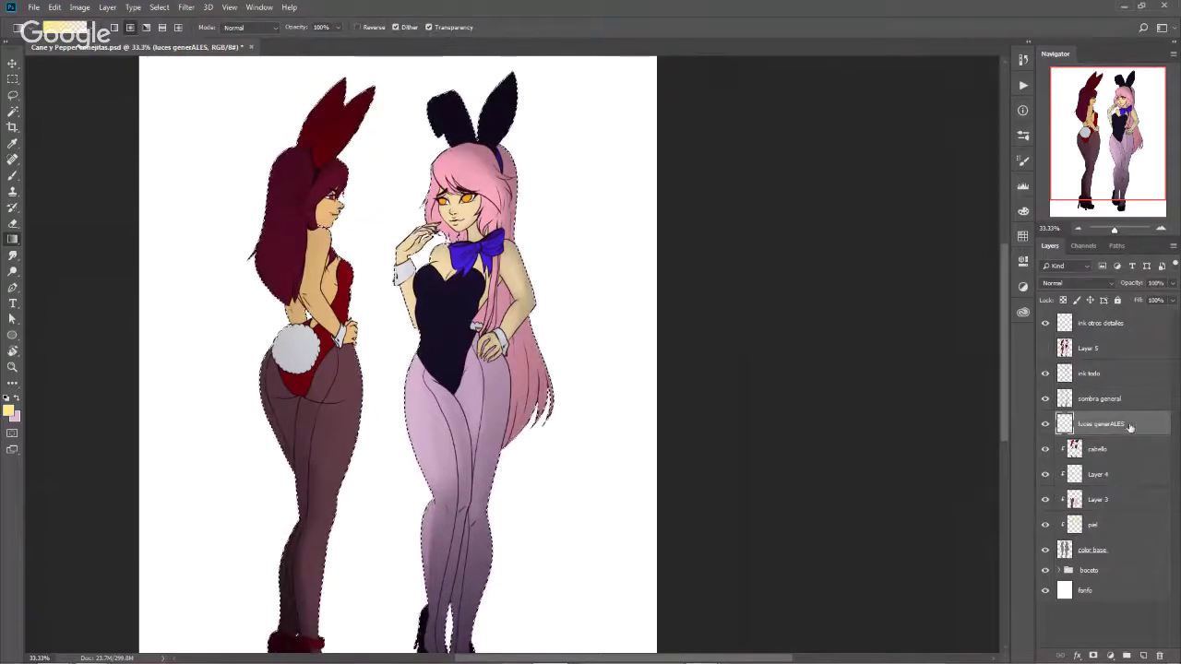
pyautogui.click(1074, 283)
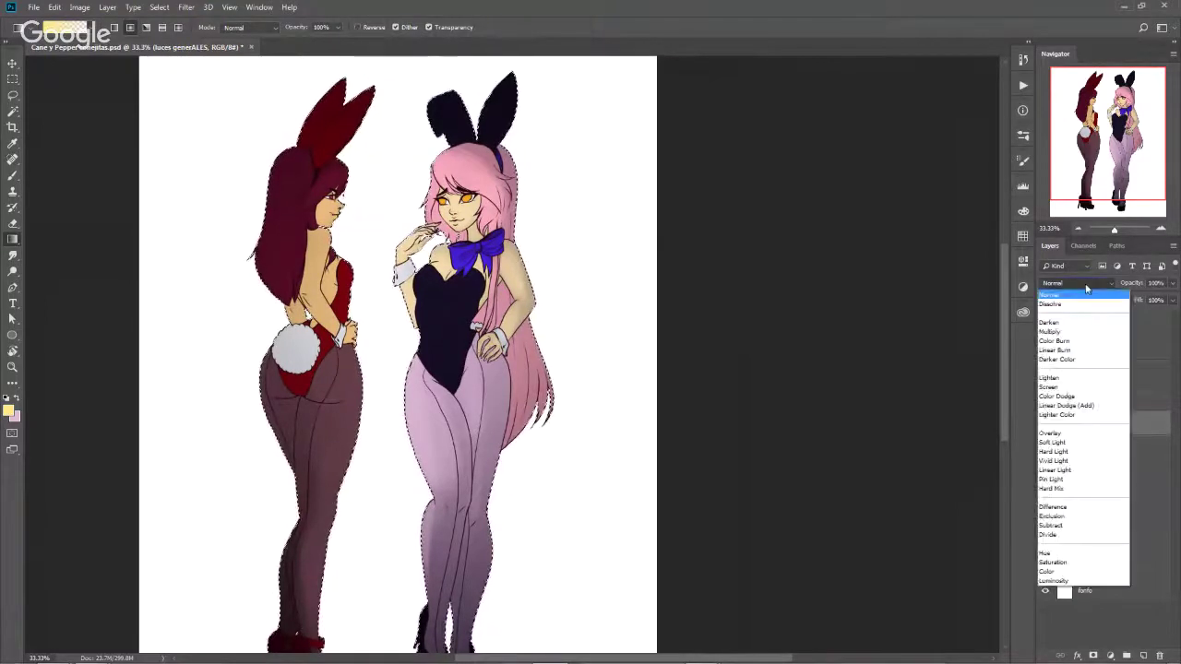
pyautogui.click(1077, 388)
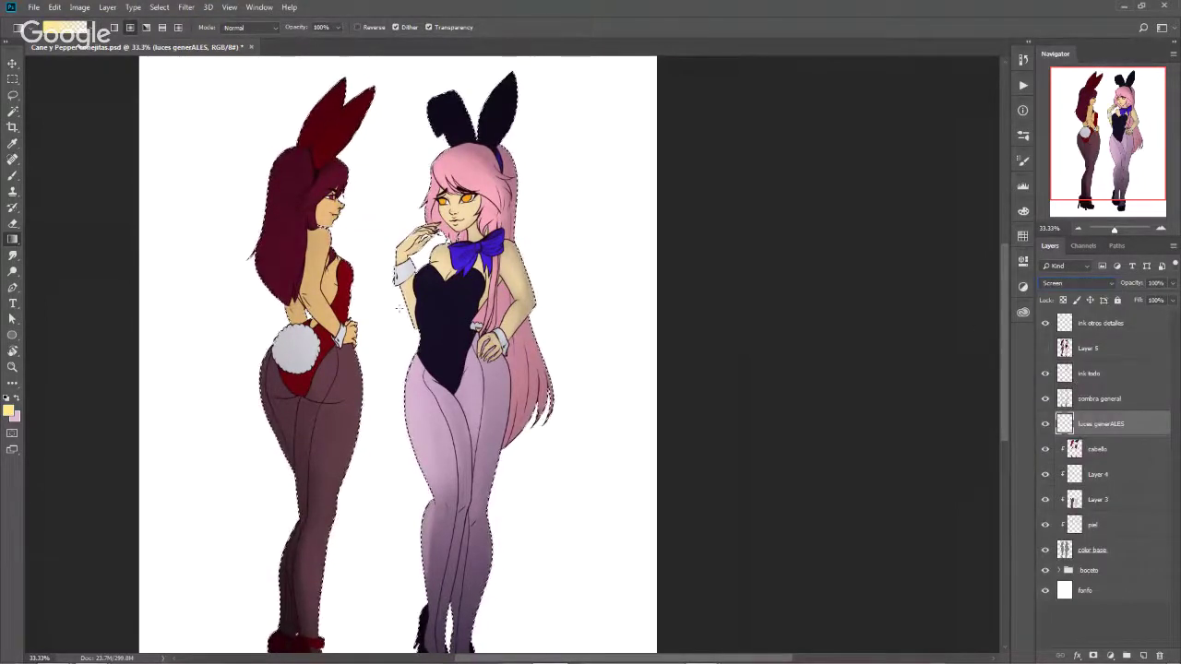
pyautogui.moveTo(385, 304); pyautogui.dragTo(701, 543)
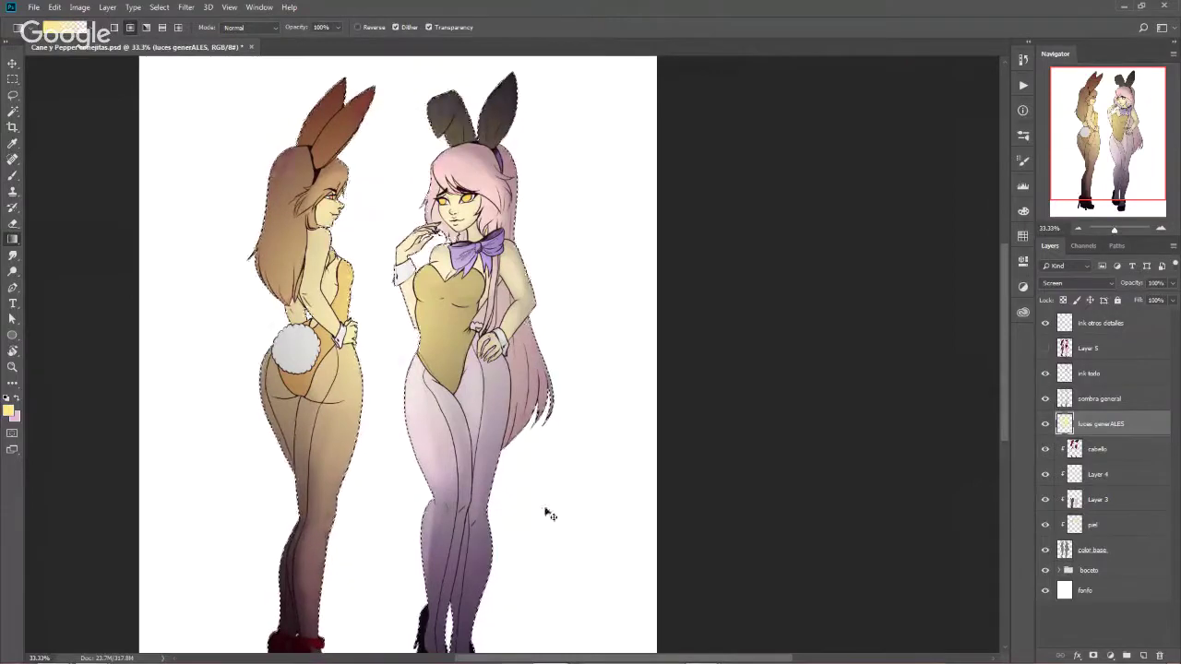
pyautogui.hotkey('ctrl', 'z')
pyautogui.moveTo(371, 242); pyautogui.dragTo(648, 637)
# Switch the light layer to Overlay at about 34% opacity, toggling visibility to compare
pyautogui.click(1093, 283)
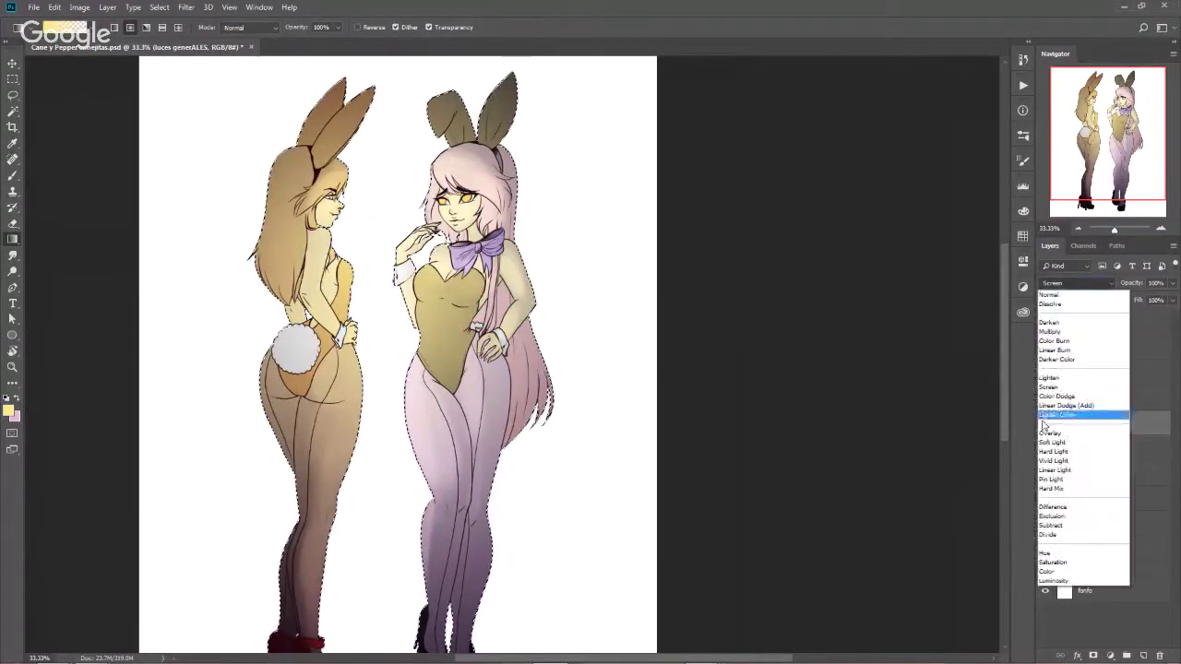
pyautogui.click(1065, 441)
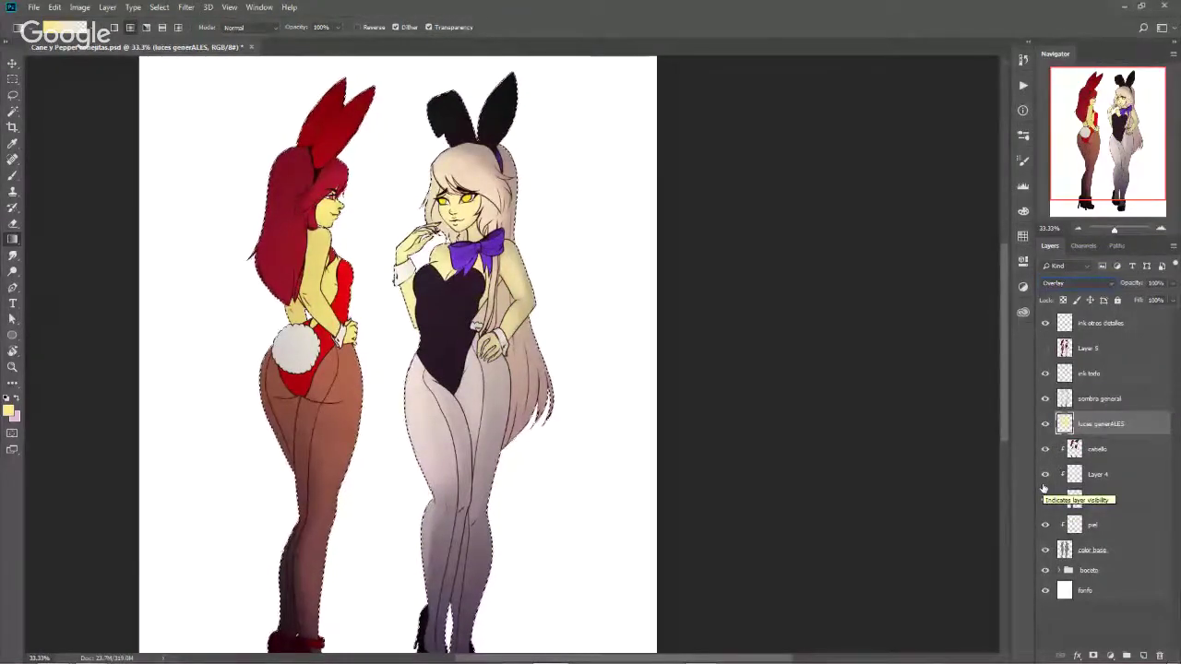
pyautogui.moveTo(1171, 283)
pyautogui.mouseDown()
pyautogui.moveTo(1164, 304)
pyautogui.moveTo(1135, 310)
pyautogui.mouseUp()
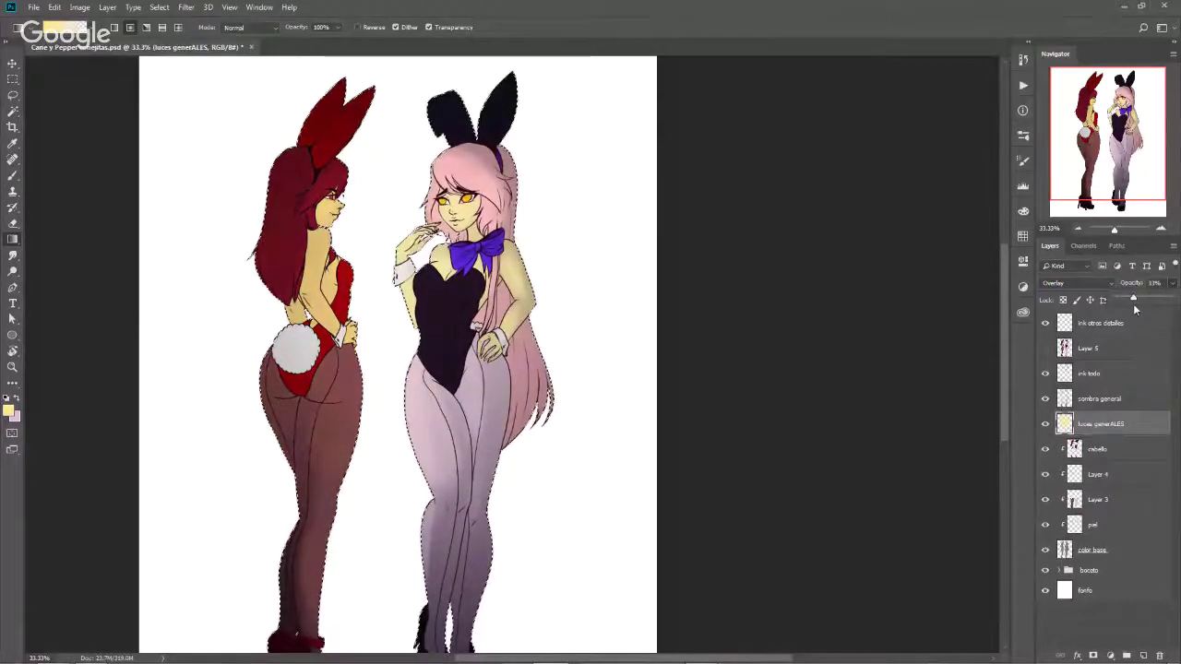
pyautogui.click(1048, 426)
pyautogui.click(1048, 427)
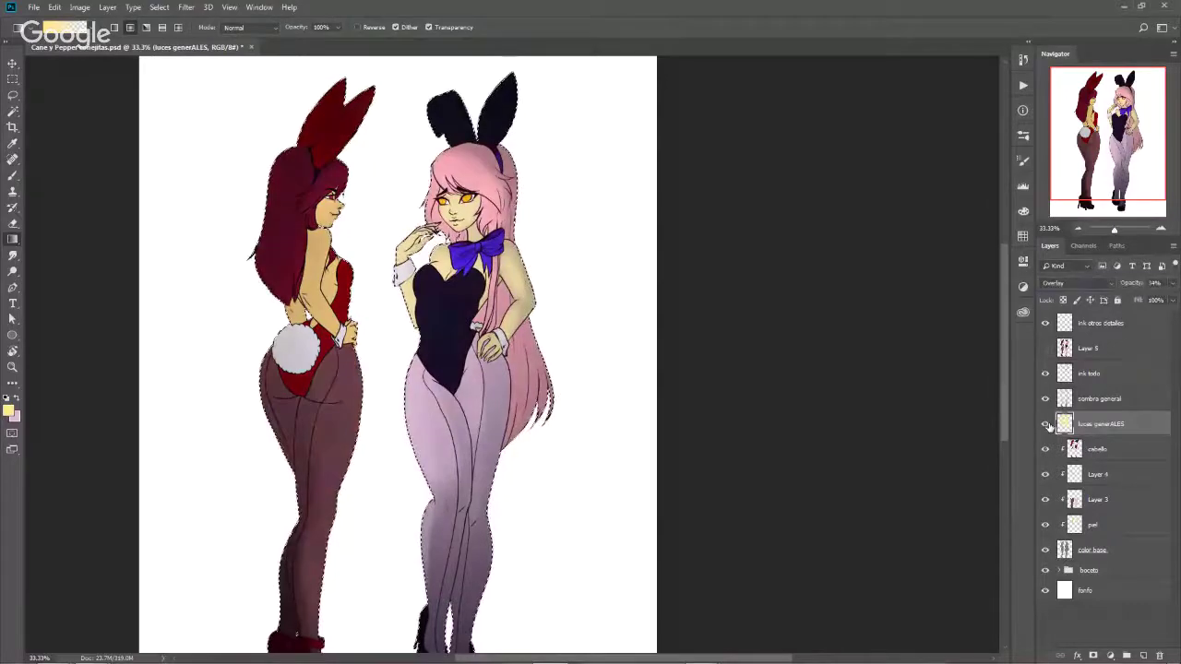
pyautogui.click(1048, 426)
pyautogui.click(1048, 427)
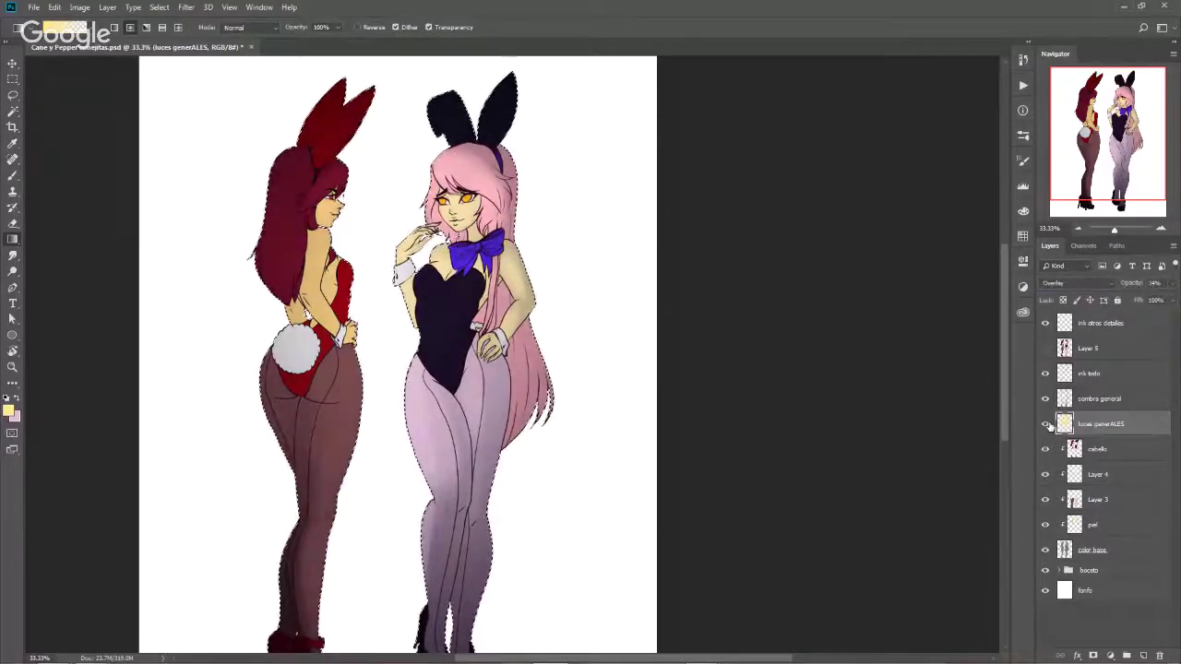
pyautogui.click(1048, 426)
pyautogui.click(1048, 426)
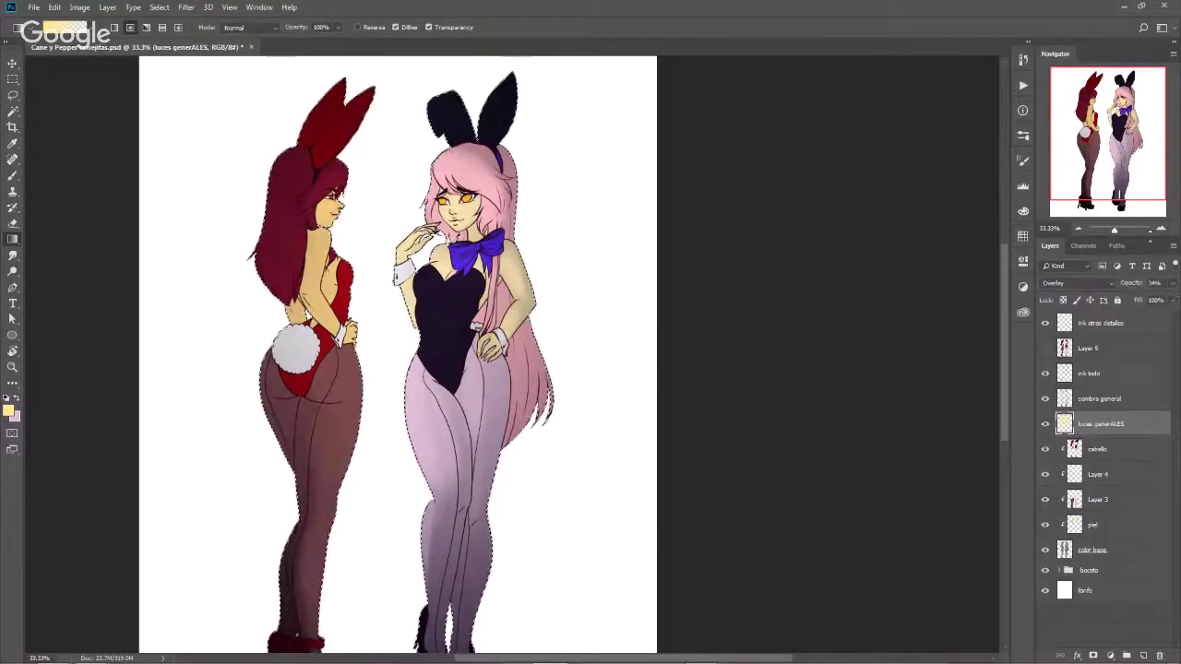
# Drop the light layer opacity to 23%, deselect, and undo the trial gradient
pyautogui.moveTo(1173, 288); pyautogui.dragTo(1128, 298)
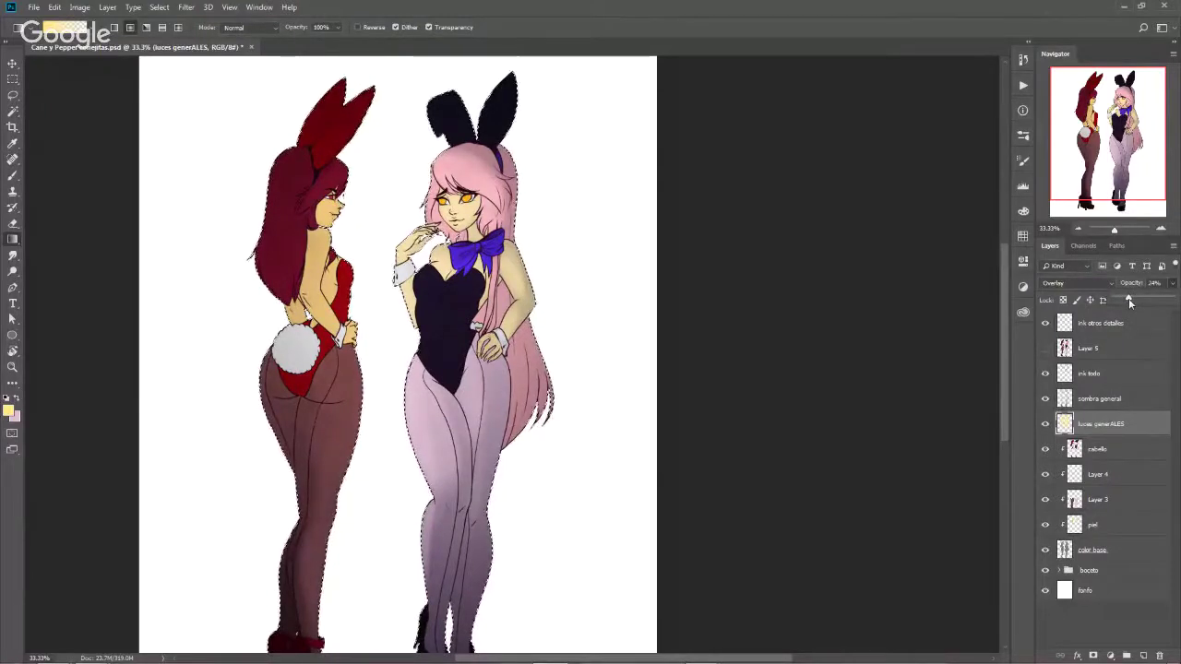
pyautogui.click(1083, 424)
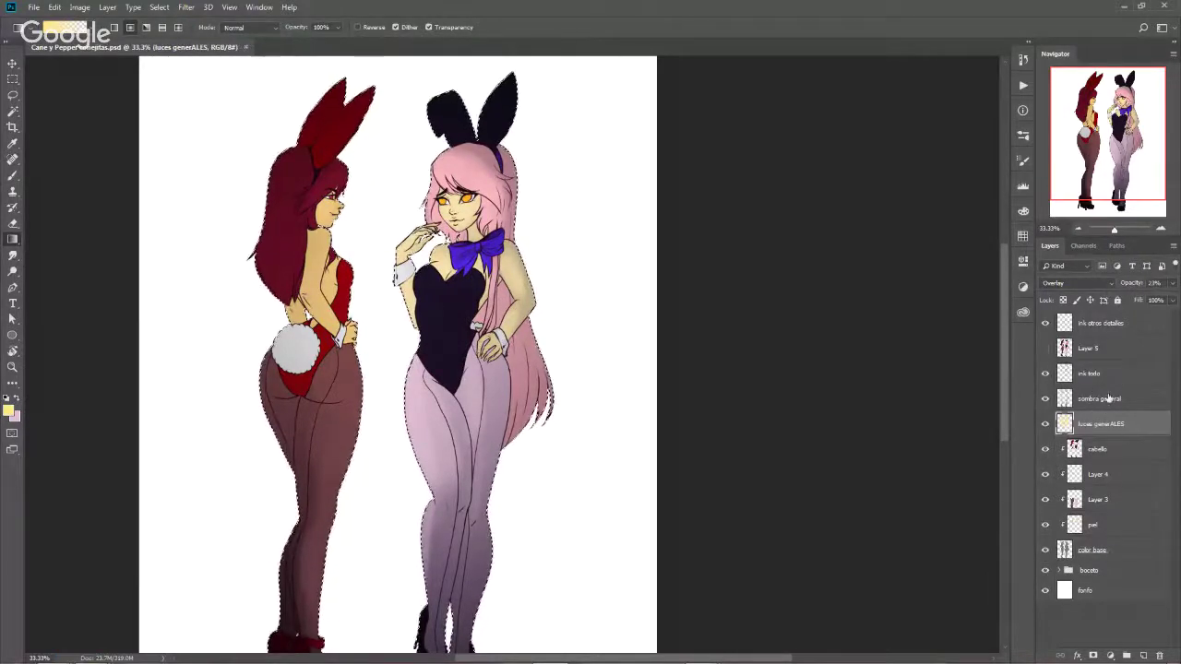
pyautogui.hotkey('ctrl', 'd')
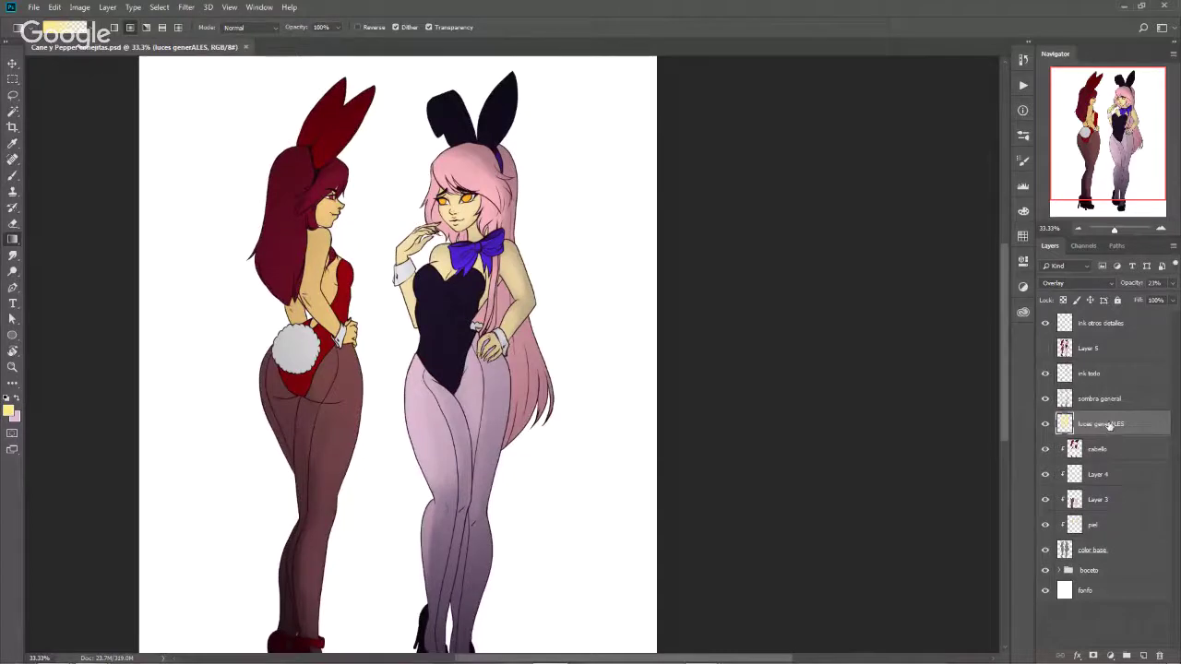
pyautogui.hotkey('ctrl', 'z')
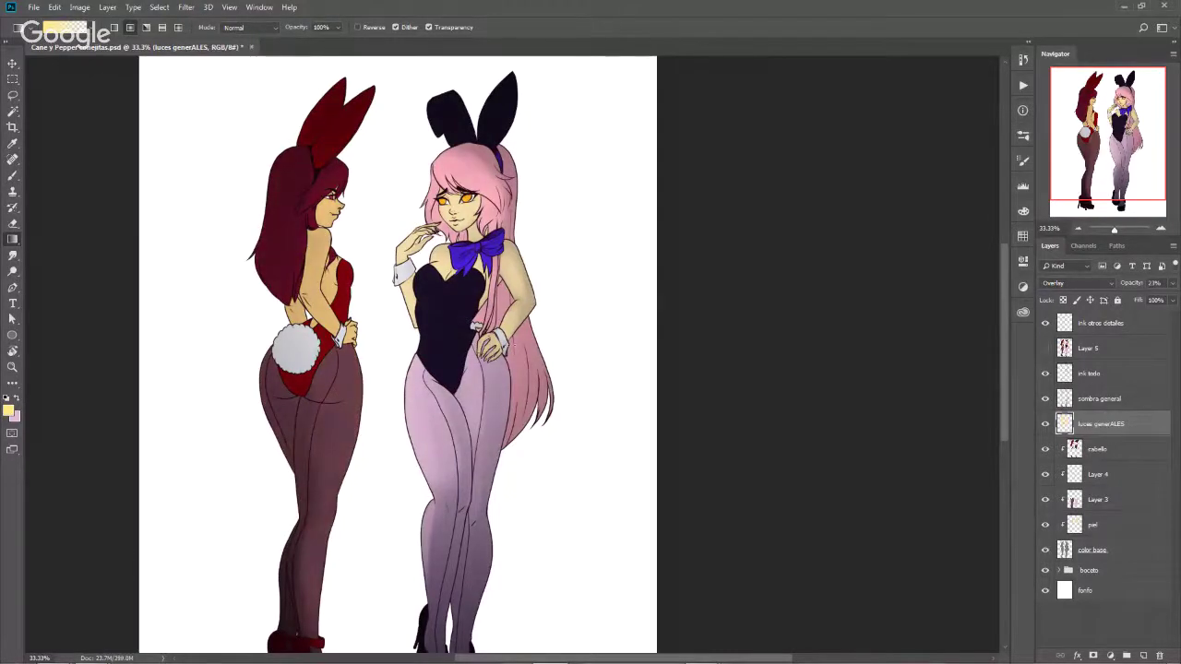
# Clip luces generALES to the layers below and set a pale pink foreground, f9cdef
pyautogui.click(9, 411)
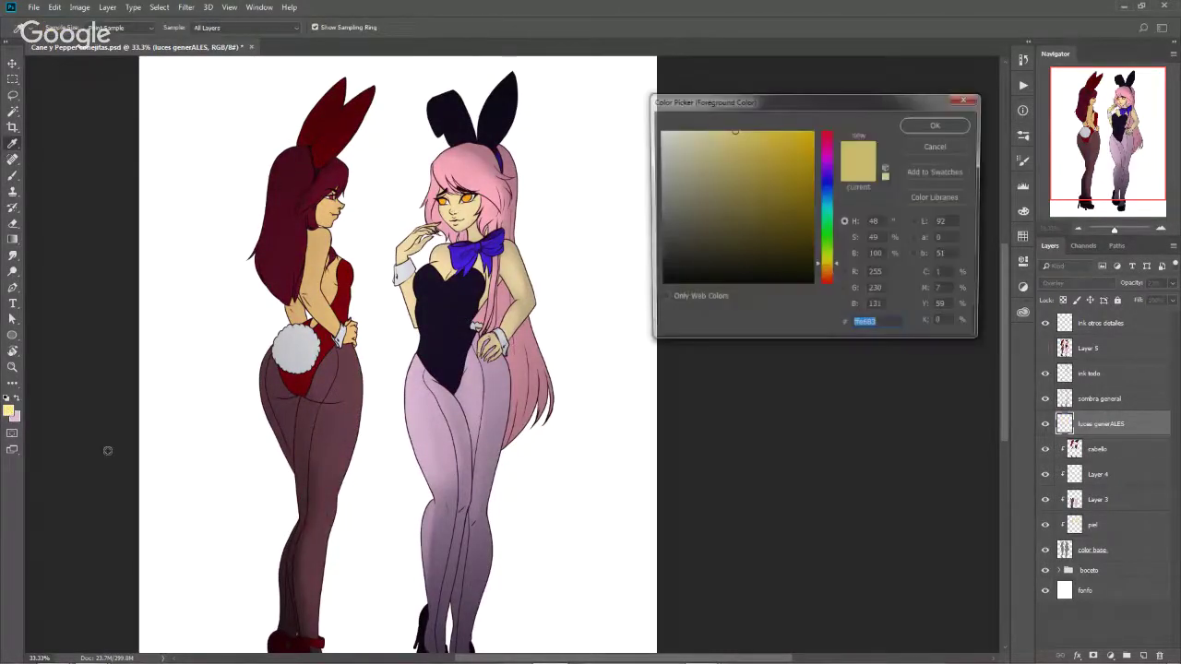
pyautogui.click(950, 125)
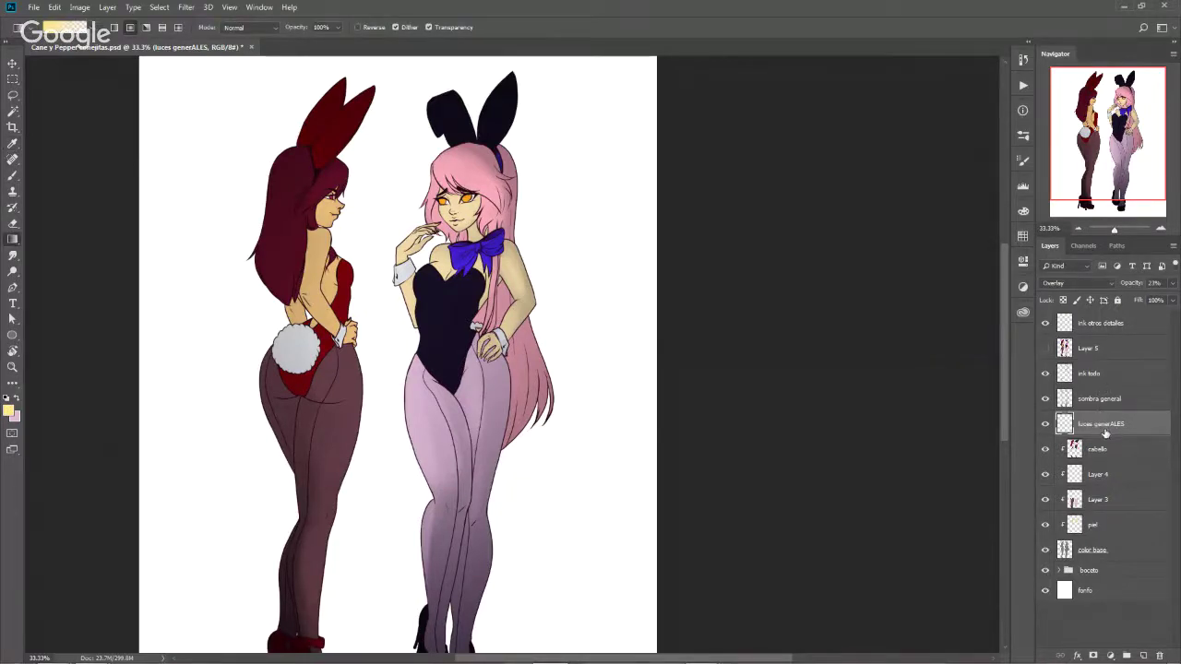
pyautogui.keyDown('alt'); pyautogui.click(1104, 434); pyautogui.keyUp('alt')
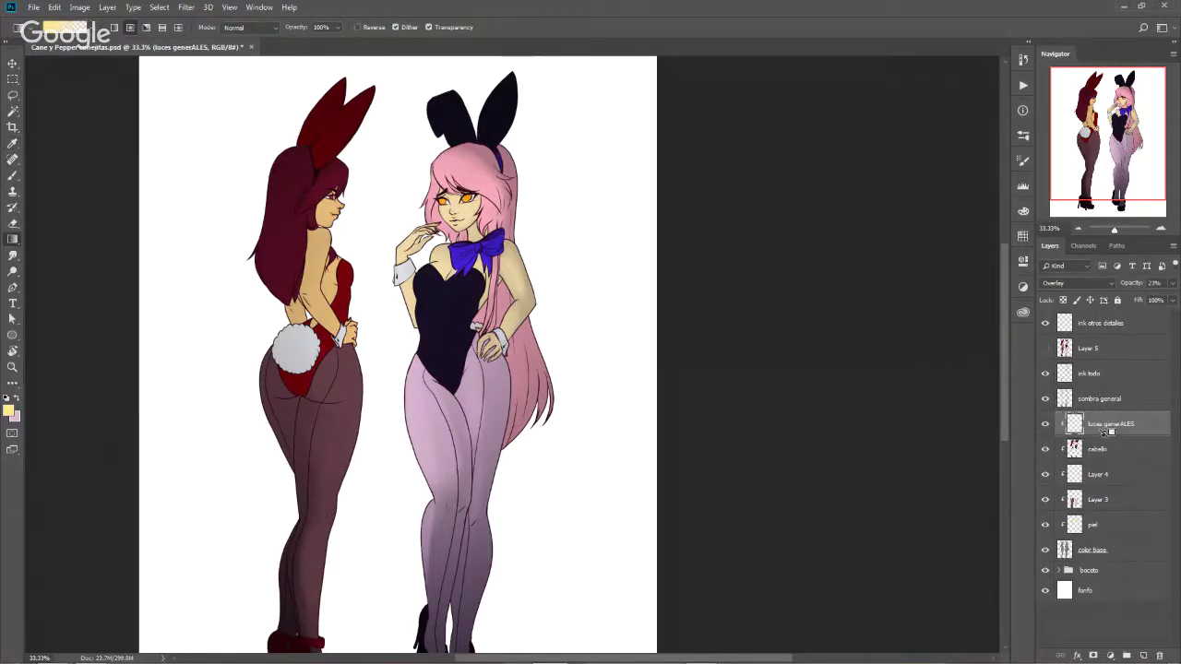
pyautogui.press('x')
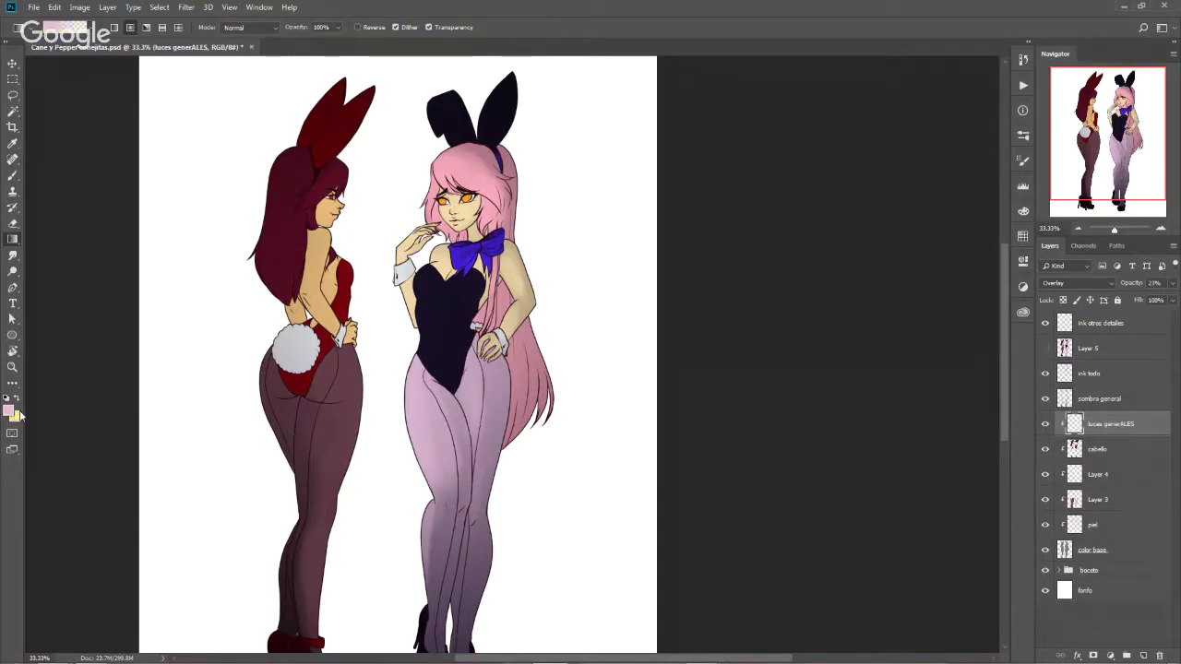
pyautogui.click(9, 410)
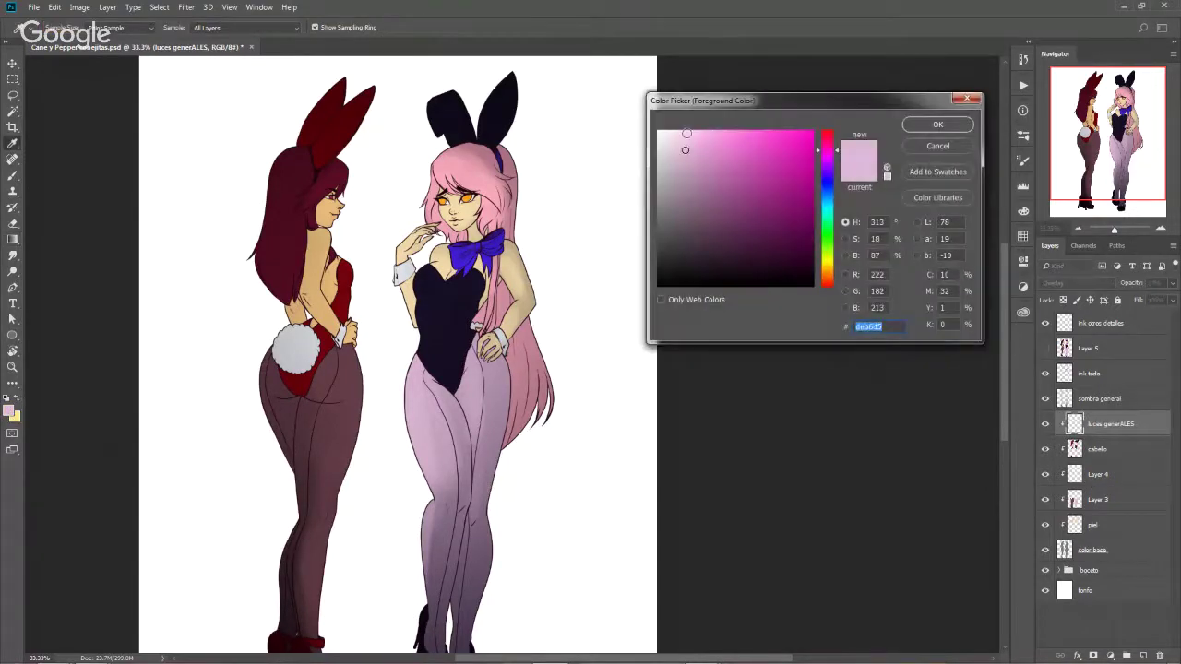
pyautogui.click(929, 130)
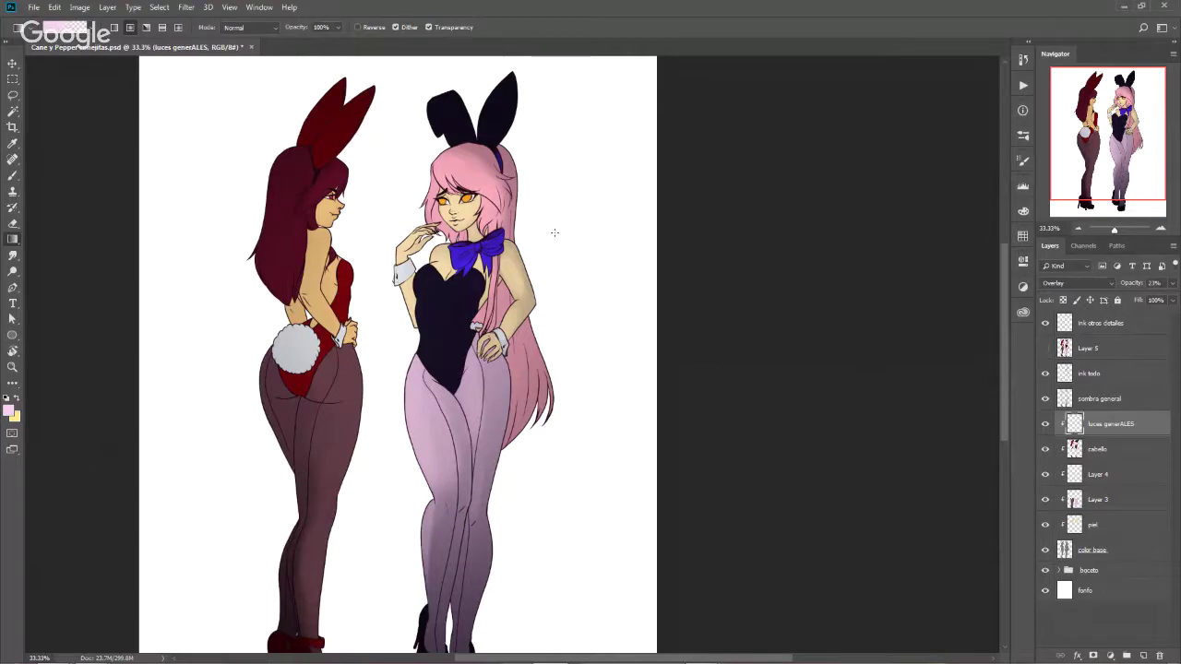
# Set up a soft 66 px brush, 24% hardness, with Transfer opacity on pen pressure
pyautogui.press('b')
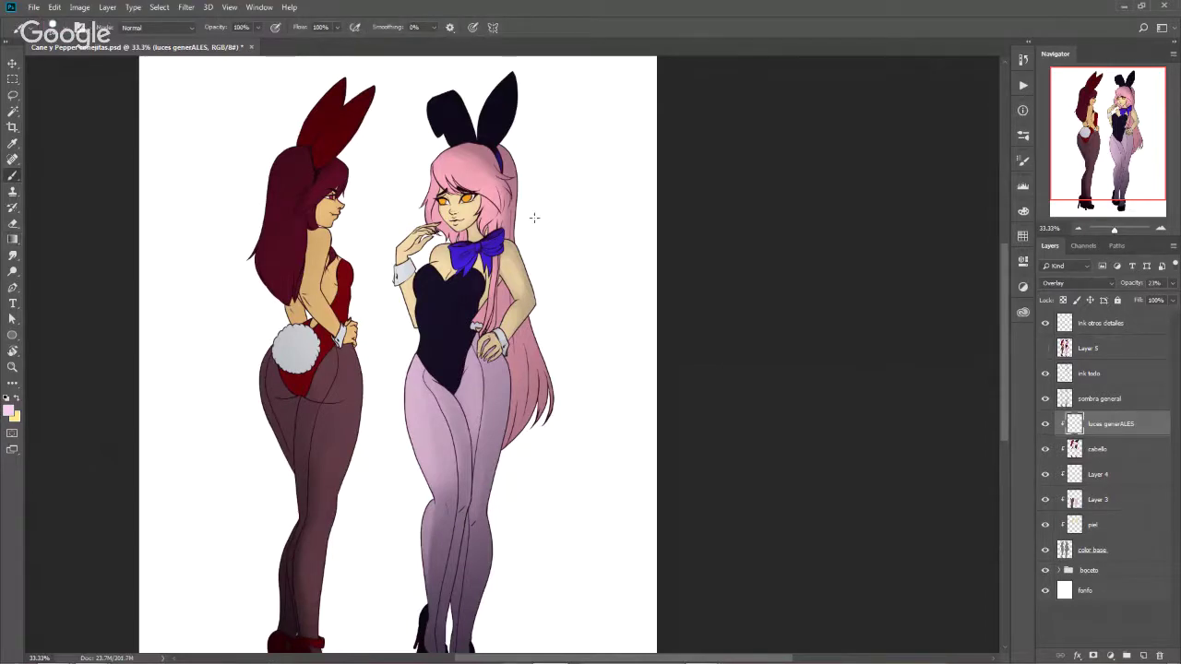
pyautogui.rightClick(534, 218)
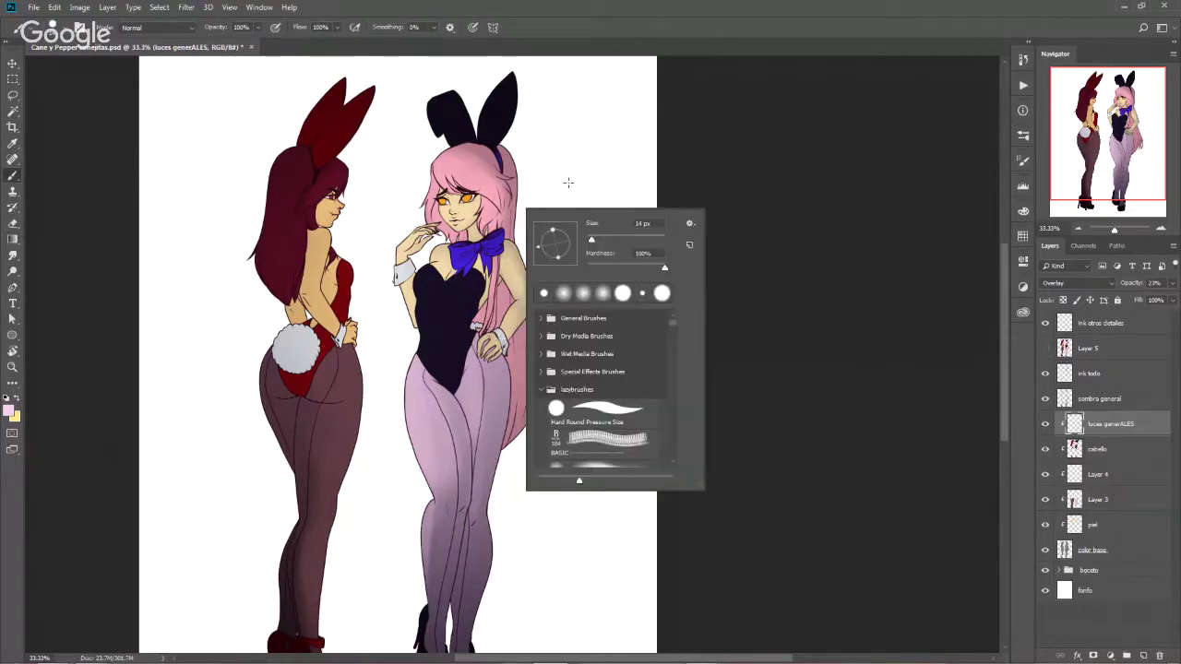
pyautogui.moveTo(658, 267); pyautogui.dragTo(606, 275)
pyautogui.moveTo(591, 240); pyautogui.dragTo(611, 242)
pyautogui.click(1022, 162)
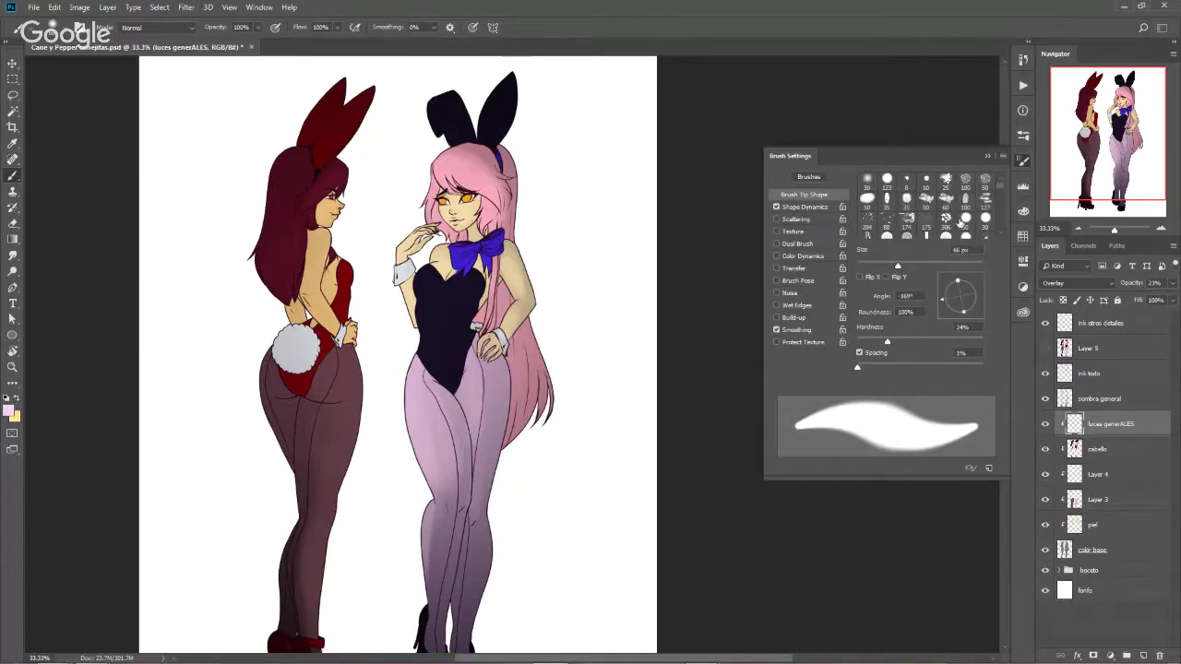
pyautogui.click(817, 268)
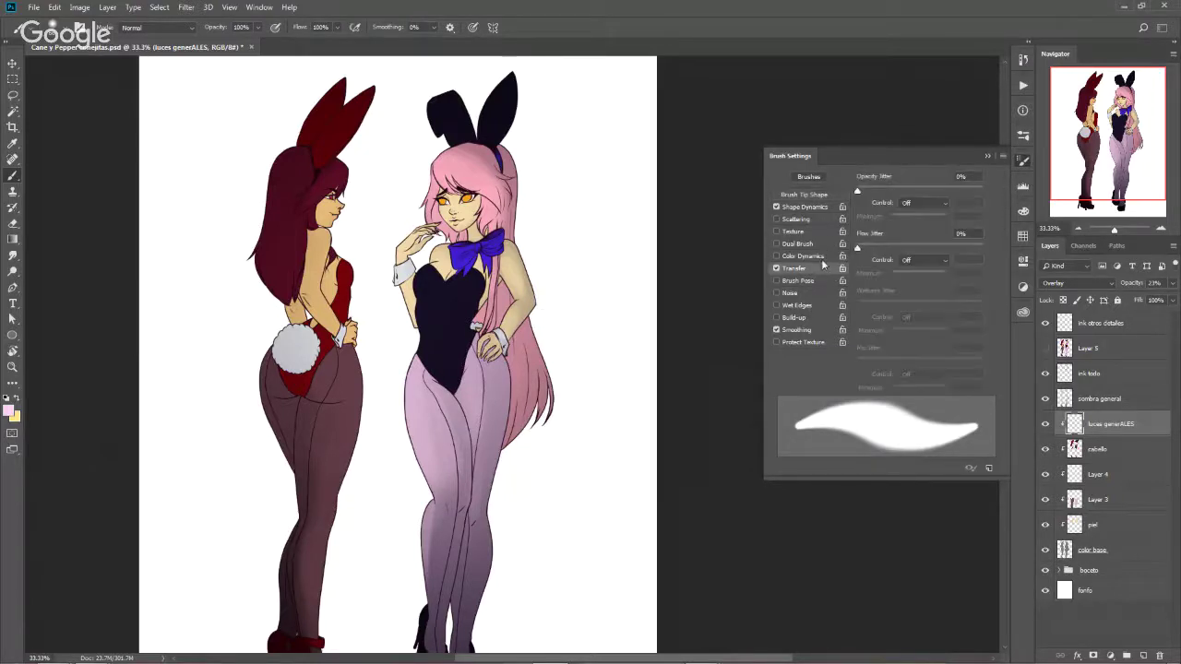
pyautogui.click(927, 203)
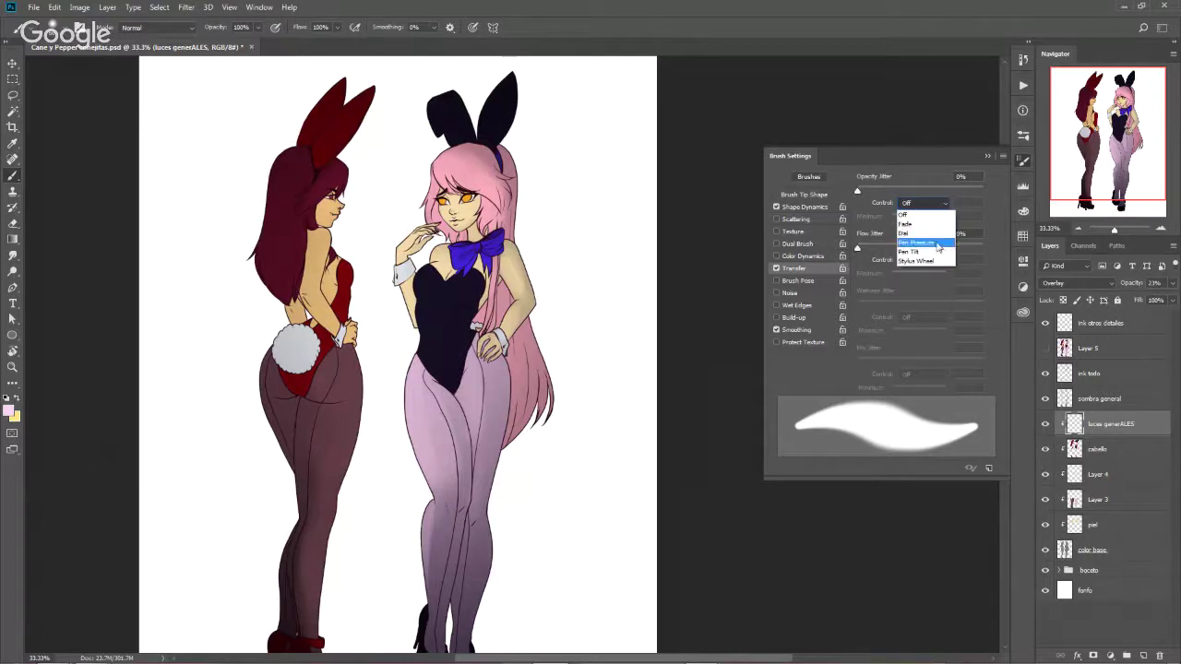
pyautogui.click(918, 230)
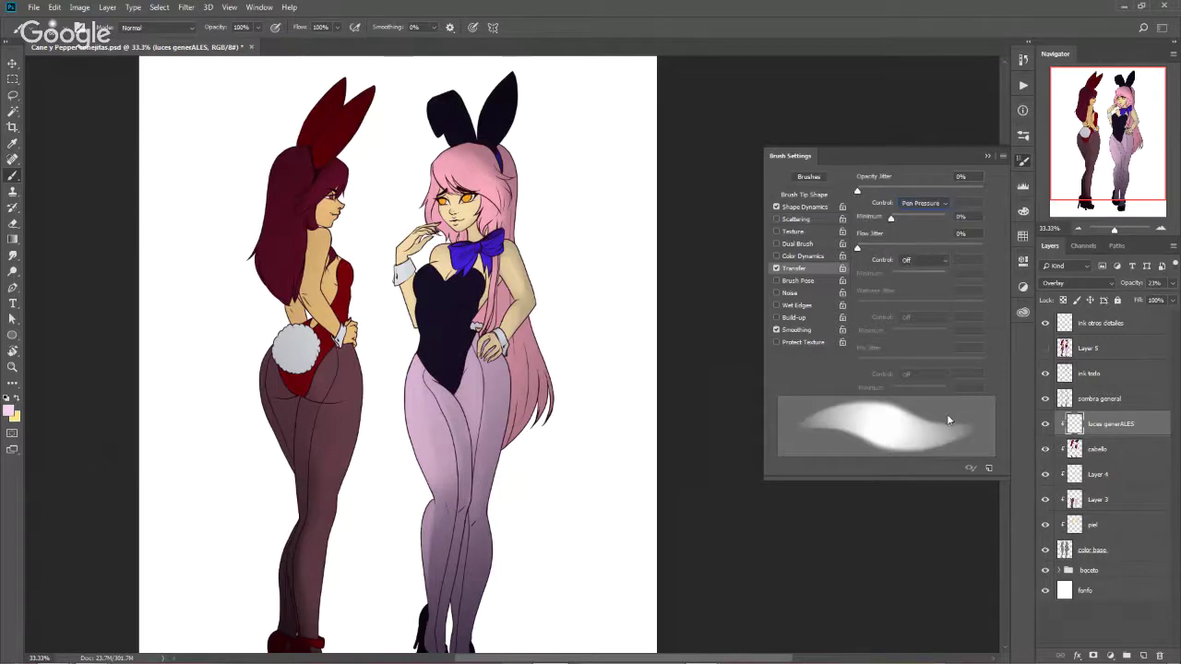
pyautogui.click(830, 207)
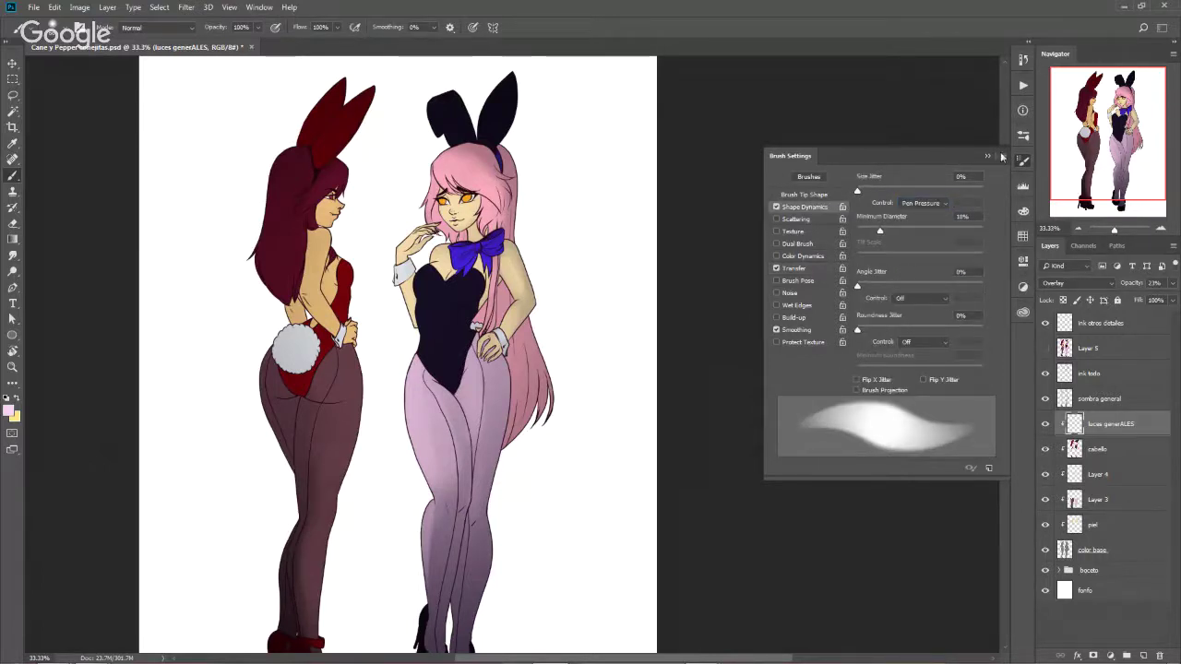
pyautogui.click(988, 155)
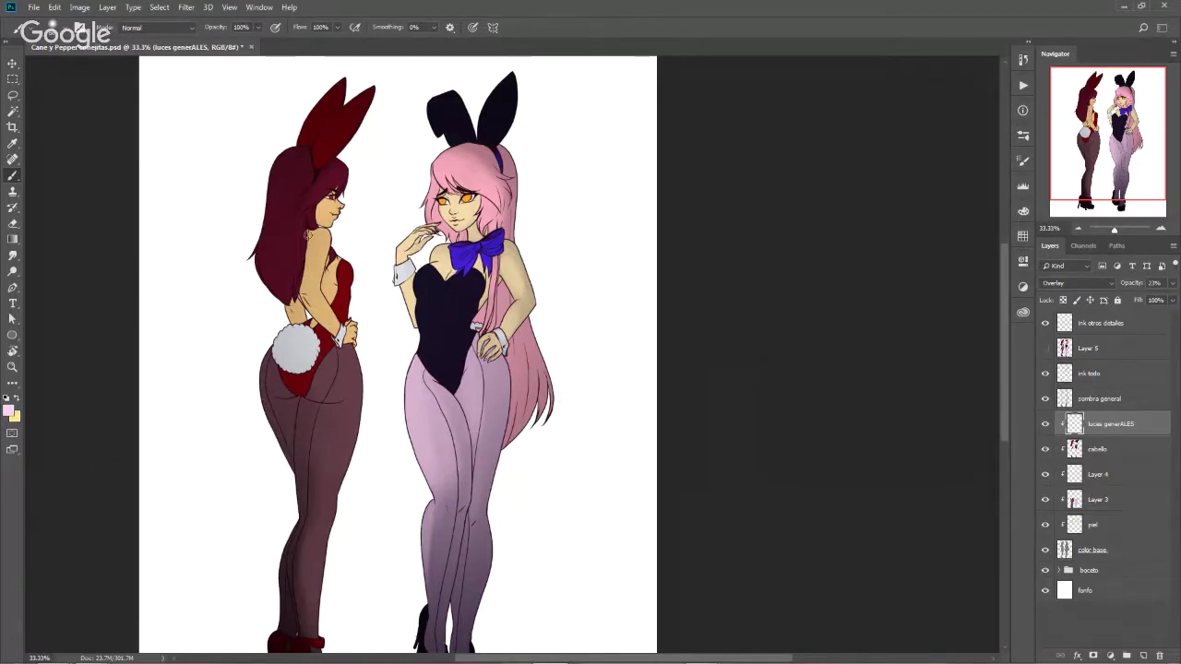
# Raise the luces generALES layer opacity to 59%
pyautogui.scroll(3, 307, 235)
pyautogui.scroll(2, 396, 231)
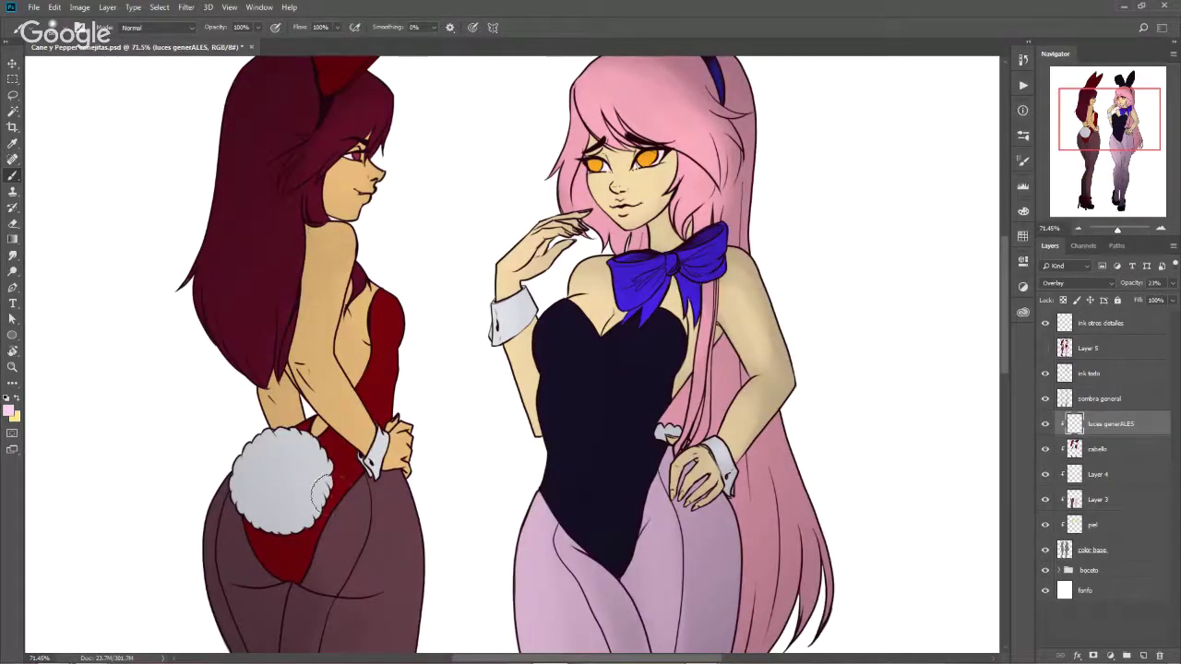
pyautogui.scroll(-1, 551, 263)
pyautogui.moveTo(552, 264); pyautogui.dragTo(423, 411)
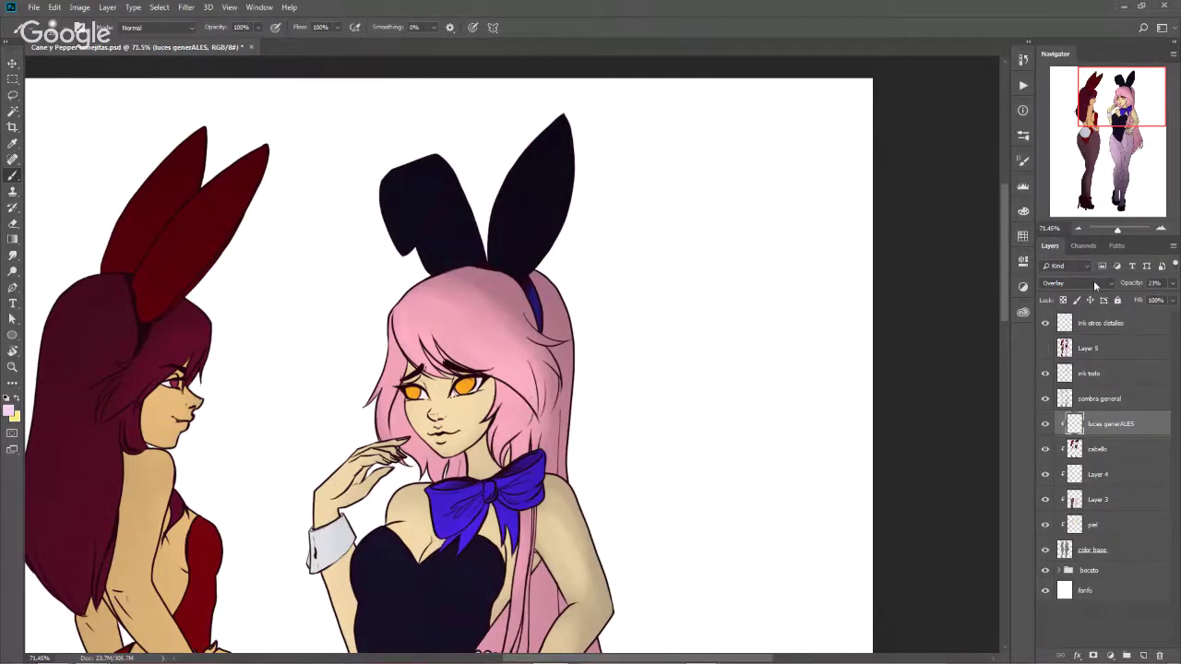
pyautogui.click(1168, 283)
pyautogui.moveTo(1150, 304); pyautogui.dragTo(1167, 306)
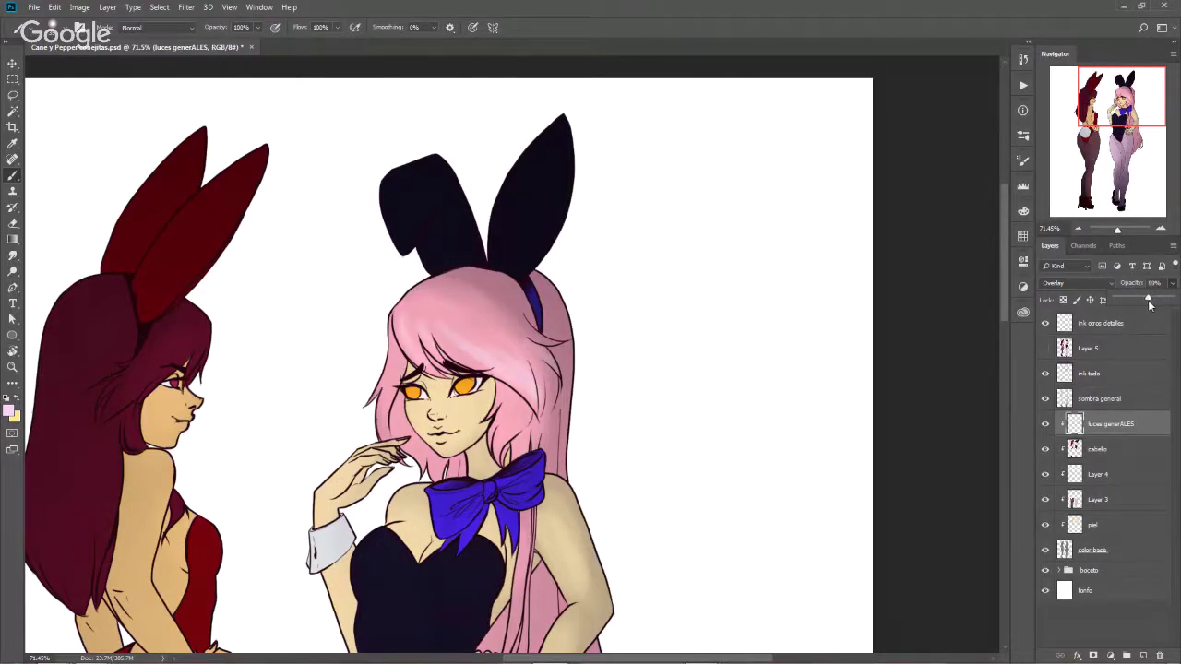
pyautogui.click(454, 337)
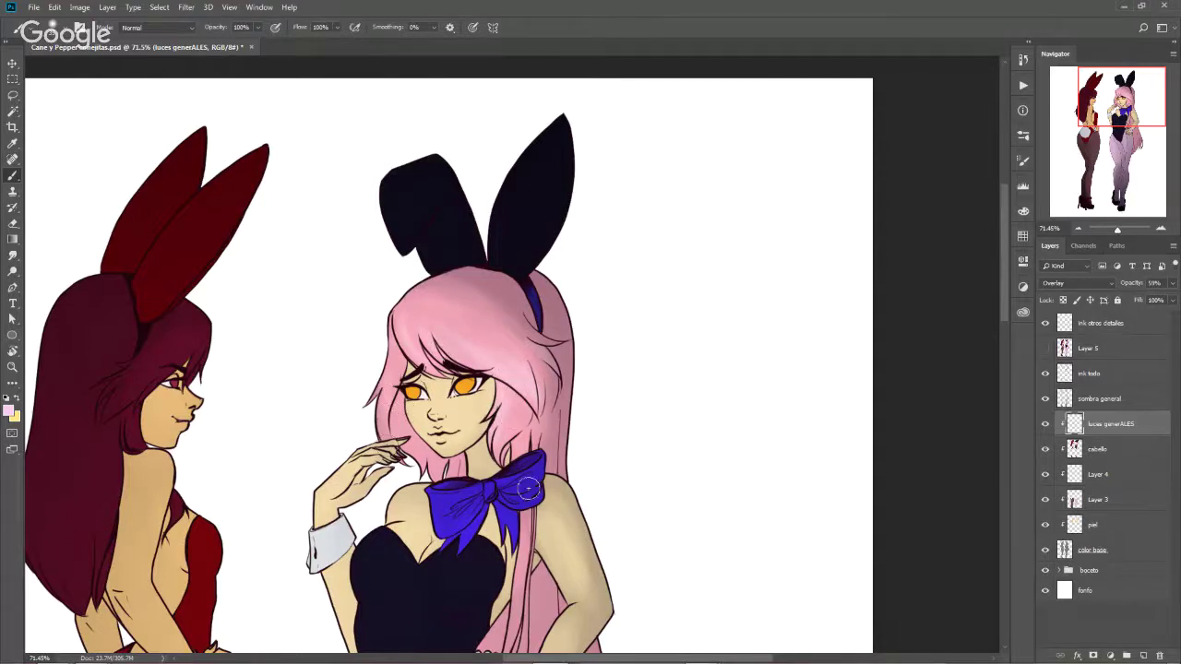
# Paint soft highlights on both girls' hair, shrinking the brush for detail near the ear
pyautogui.scroll(-1, 536, 531)
pyautogui.moveTo(536, 529); pyautogui.dragTo(543, 442)
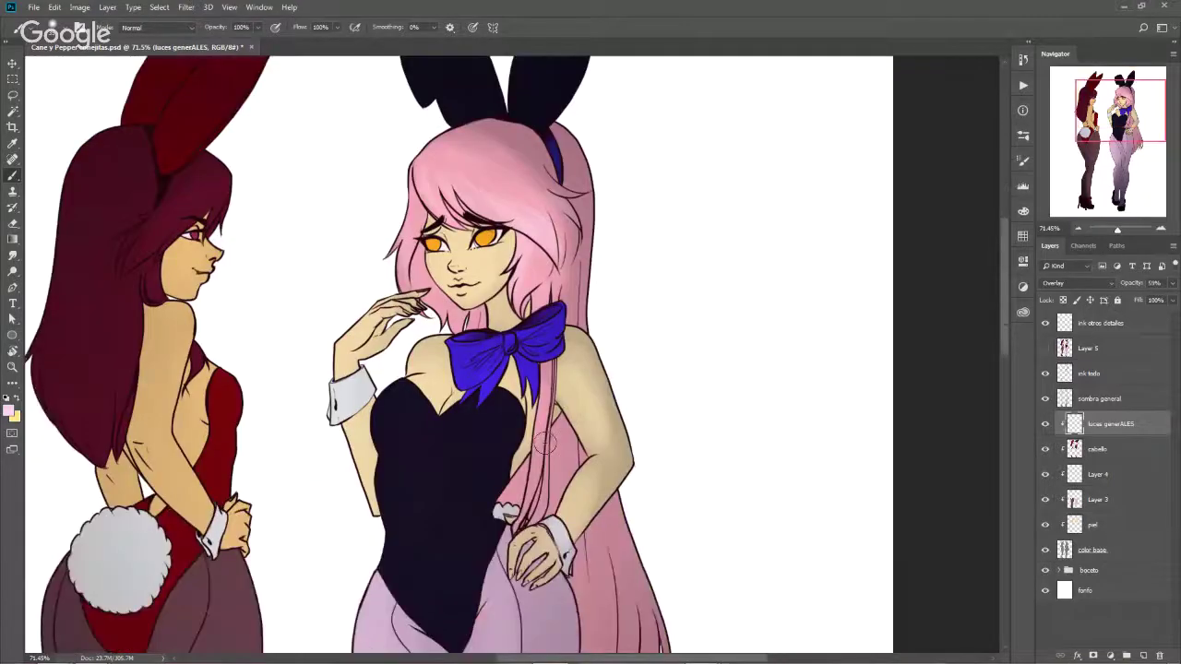
pyautogui.moveTo(543, 400); pyautogui.dragTo(532, 489)
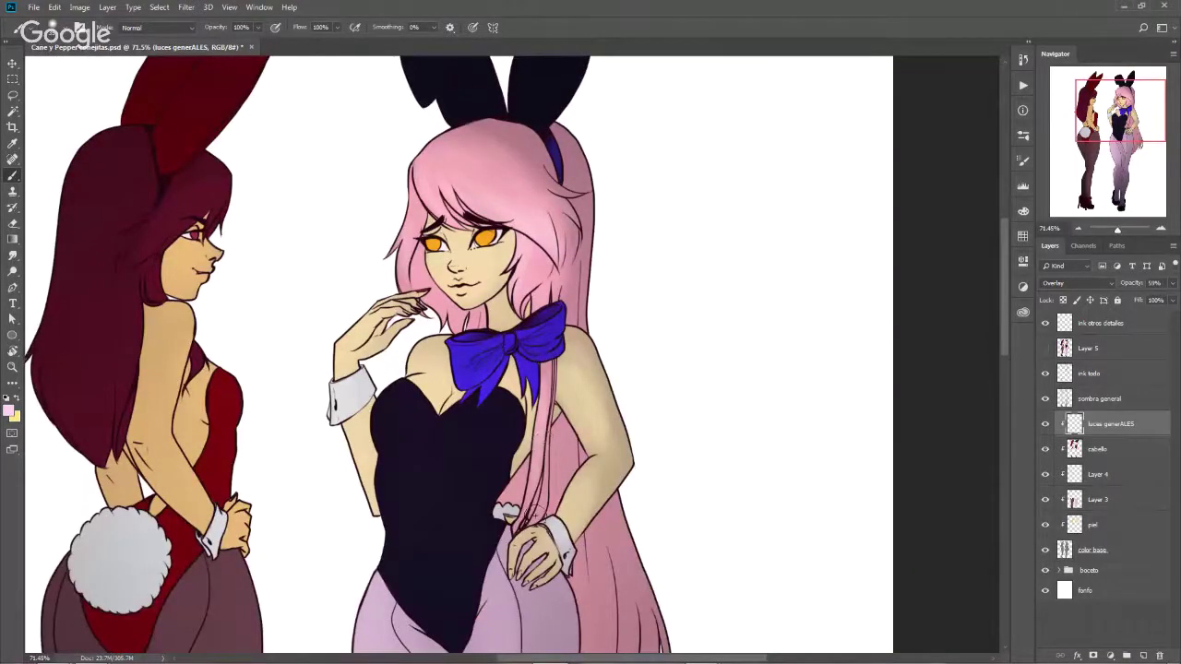
pyautogui.moveTo(559, 584); pyautogui.dragTo(545, 480)
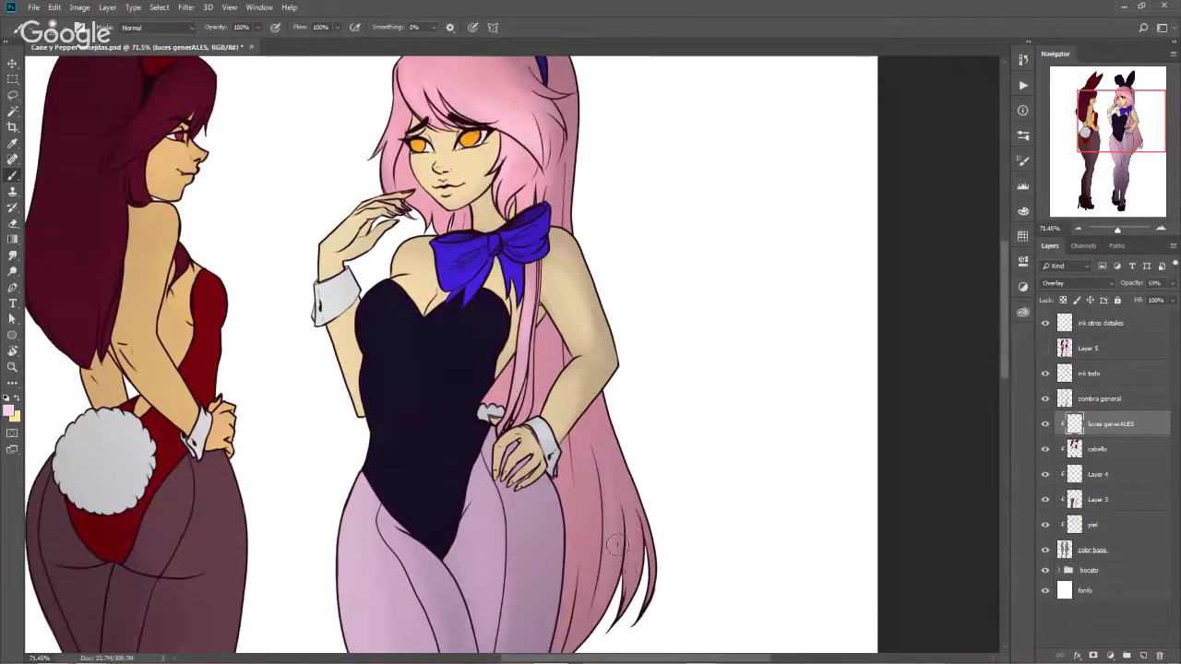
pyautogui.moveTo(177, 330); pyautogui.dragTo(341, 481)
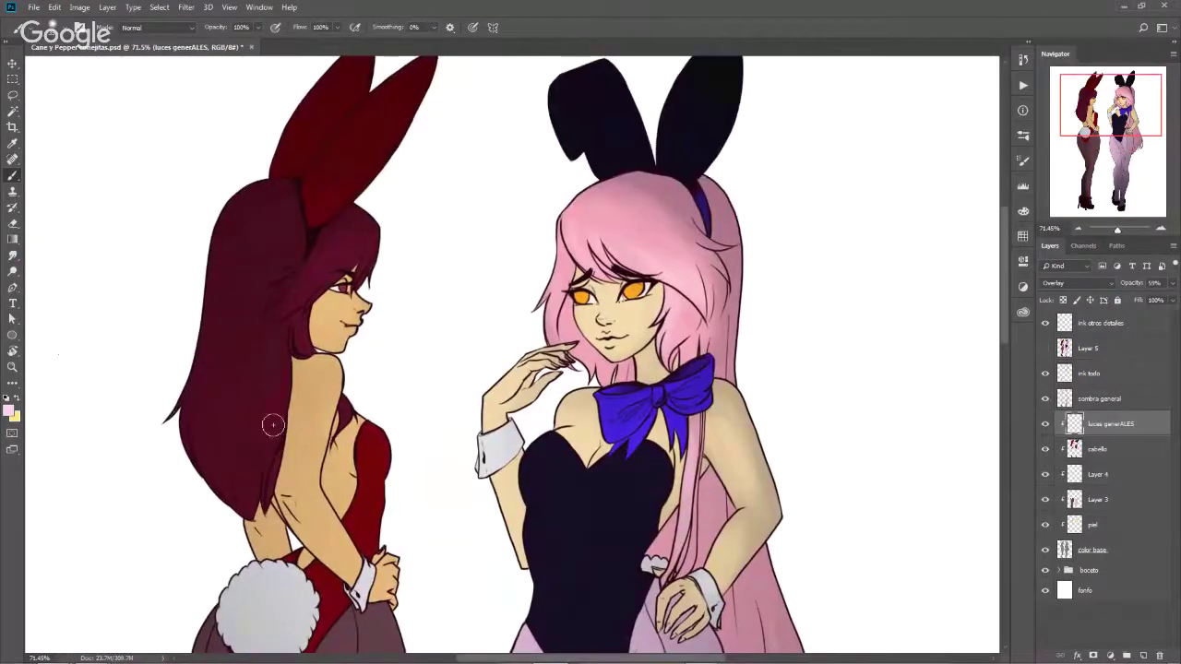
pyautogui.moveTo(275, 367)
pyautogui.mouseDown()
pyautogui.moveTo(251, 408)
pyautogui.moveTo(243, 396)
pyautogui.moveTo(231, 479)
pyautogui.moveTo(232, 334)
pyautogui.moveTo(211, 464)
pyautogui.moveTo(200, 405)
pyautogui.moveTo(185, 427)
pyautogui.moveTo(237, 408)
pyautogui.moveTo(256, 467)
pyautogui.mouseUp()
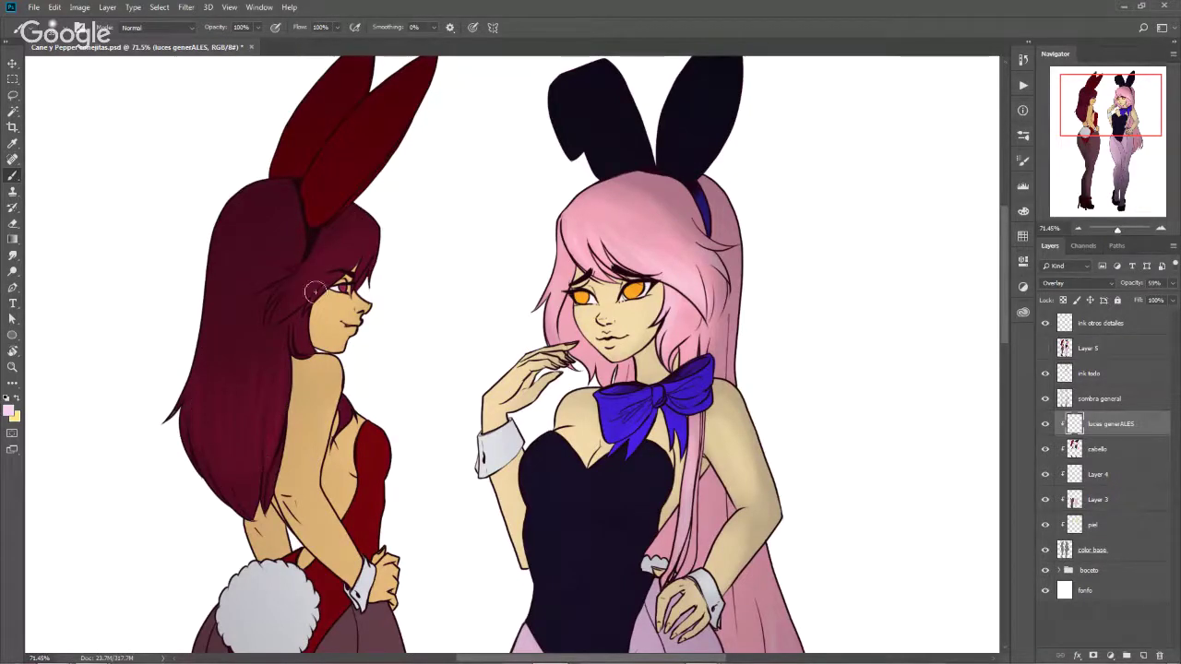
pyautogui.moveTo(277, 277)
pyautogui.mouseDown()
pyautogui.moveTo(312, 350)
pyautogui.moveTo(250, 277)
pyautogui.mouseUp()
pyautogui.moveTo(432, 300)
pyautogui.mouseDown()
pyautogui.moveTo(427, 308)
pyautogui.moveTo(439, 277)
pyautogui.moveTo(430, 306)
pyautogui.moveTo(429, 289)
pyautogui.mouseUp()
pyautogui.keyDown('alt'); pyautogui.rightClick(416, 327); pyautogui.keyUp('alt')
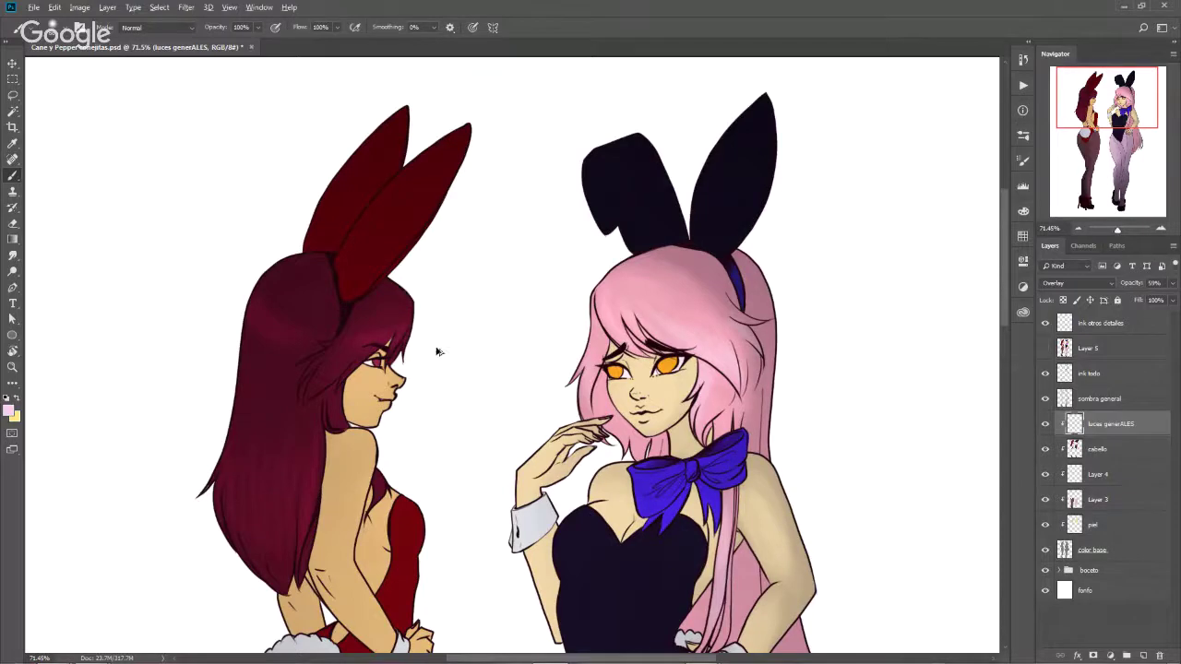
pyautogui.keyDown('alt'); pyautogui.rightClick(436, 345); pyautogui.keyUp('alt')
pyautogui.moveTo(355, 349); pyautogui.dragTo(370, 339)
# With a 16 px brush, paint thin highlight strands down the red hair
pyautogui.keyDown('alt'); pyautogui.rightClick(291, 347); pyautogui.keyUp('alt')
pyautogui.moveTo(271, 277)
pyautogui.mouseDown()
pyautogui.moveTo(263, 369)
pyautogui.moveTo(295, 559)
pyautogui.mouseUp()
pyautogui.moveTo(307, 492); pyautogui.dragTo(294, 566)
pyautogui.moveTo(313, 390); pyautogui.dragTo(282, 566)
pyautogui.moveTo(261, 519); pyautogui.dragTo(277, 585)
pyautogui.moveTo(284, 411); pyautogui.dragTo(281, 585)
pyautogui.moveTo(272, 424); pyautogui.dragTo(269, 556)
pyautogui.moveTo(275, 441)
pyautogui.mouseDown()
pyautogui.moveTo(277, 519)
pyautogui.moveTo(253, 519)
pyautogui.mouseUp()
pyautogui.moveTo(257, 429); pyautogui.dragTo(245, 514)
pyautogui.moveTo(256, 396); pyautogui.dragTo(228, 518)
pyautogui.moveTo(257, 362)
pyautogui.mouseDown()
pyautogui.moveTo(208, 489)
pyautogui.moveTo(225, 528)
pyautogui.mouseUp()
pyautogui.moveTo(251, 455); pyautogui.dragTo(269, 574)
# Pick a light pink and paint a soft highlight on the hair beside the hand
pyautogui.moveTo(657, 433); pyautogui.dragTo(566, 412)
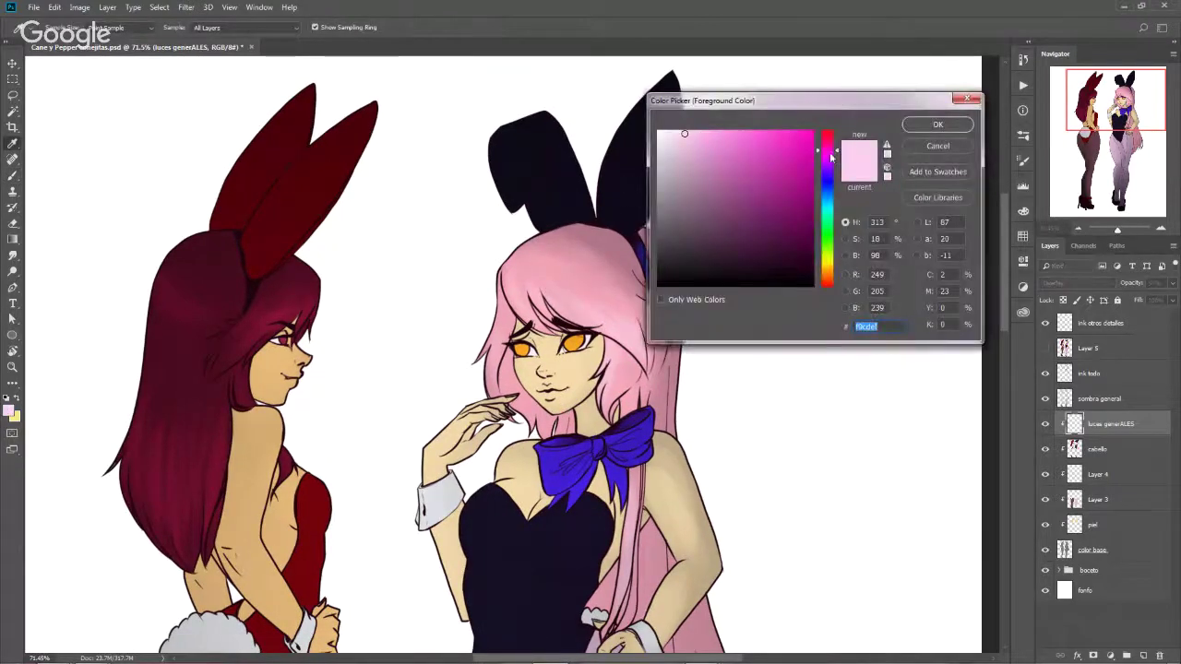
pyautogui.click(937, 124)
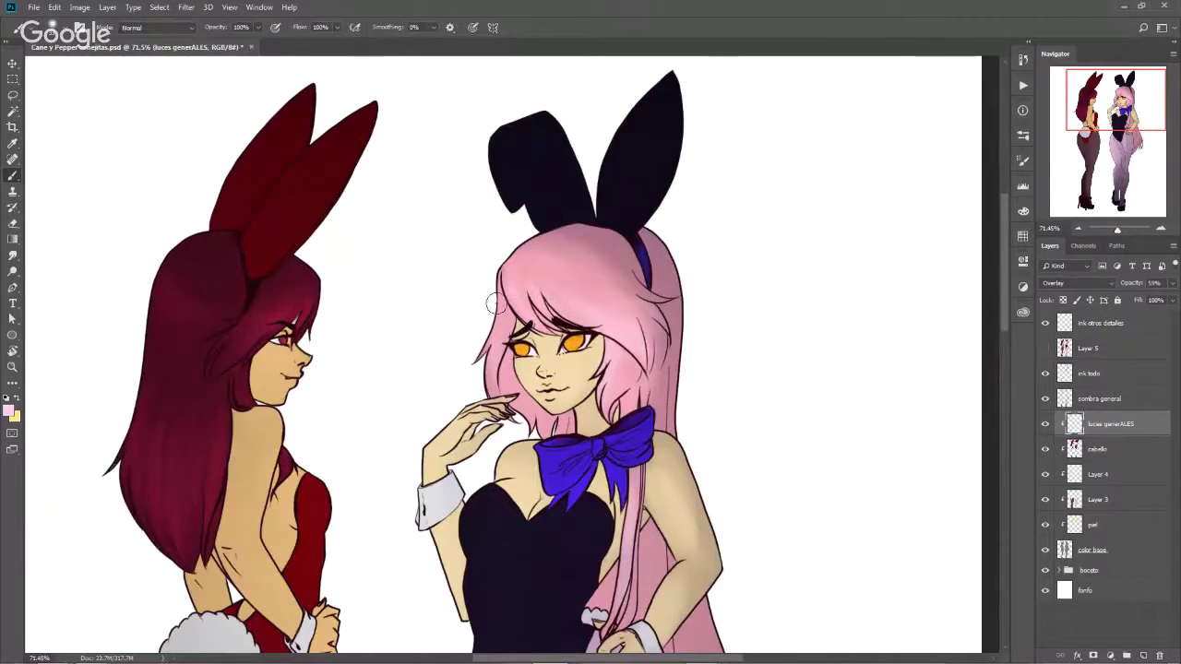
pyautogui.scroll(-1, 701, 342)
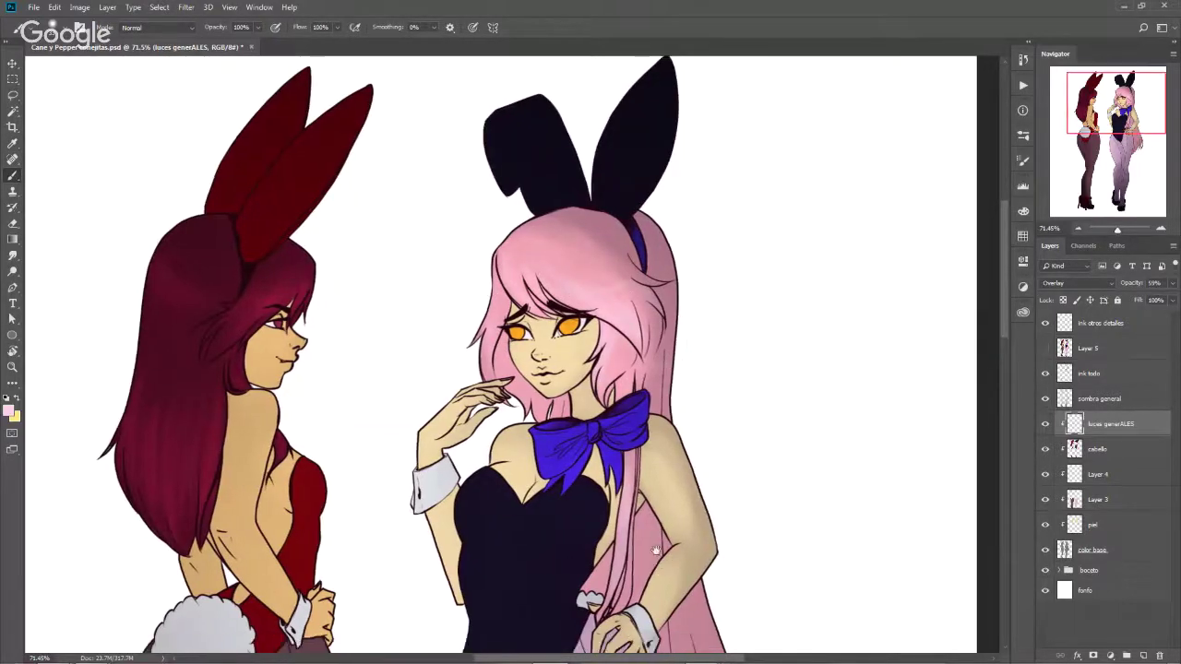
pyautogui.scroll(-5, 619, 376)
pyautogui.scroll(-1, 619, 376)
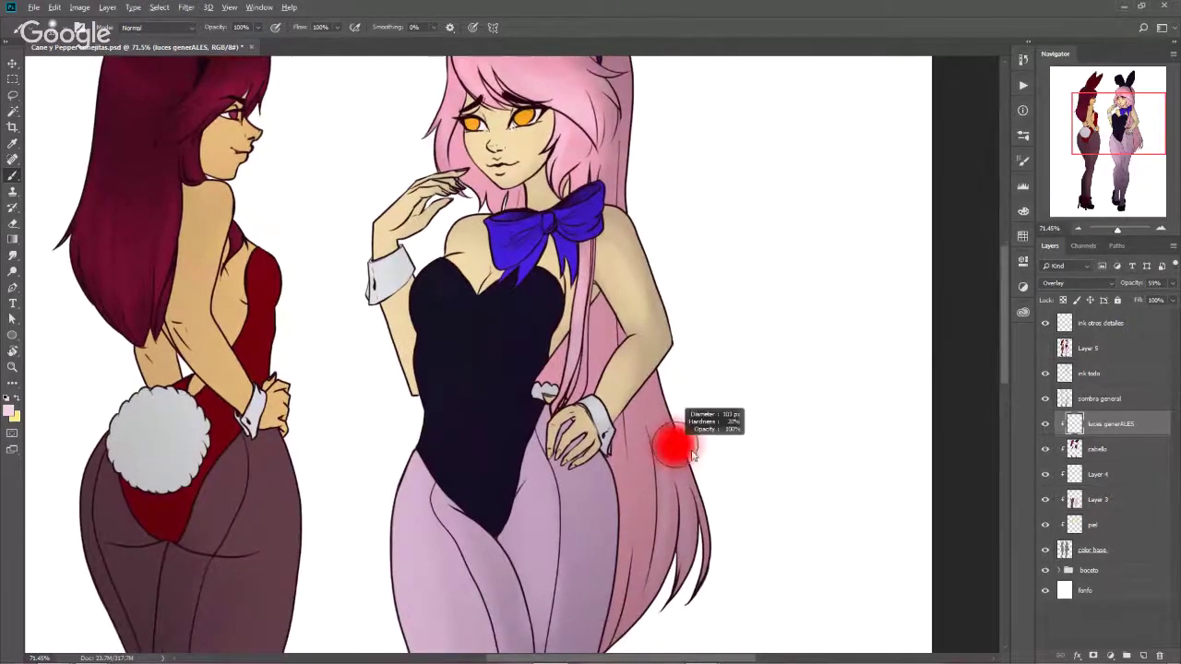
pyautogui.moveTo(648, 513); pyautogui.dragTo(719, 469)
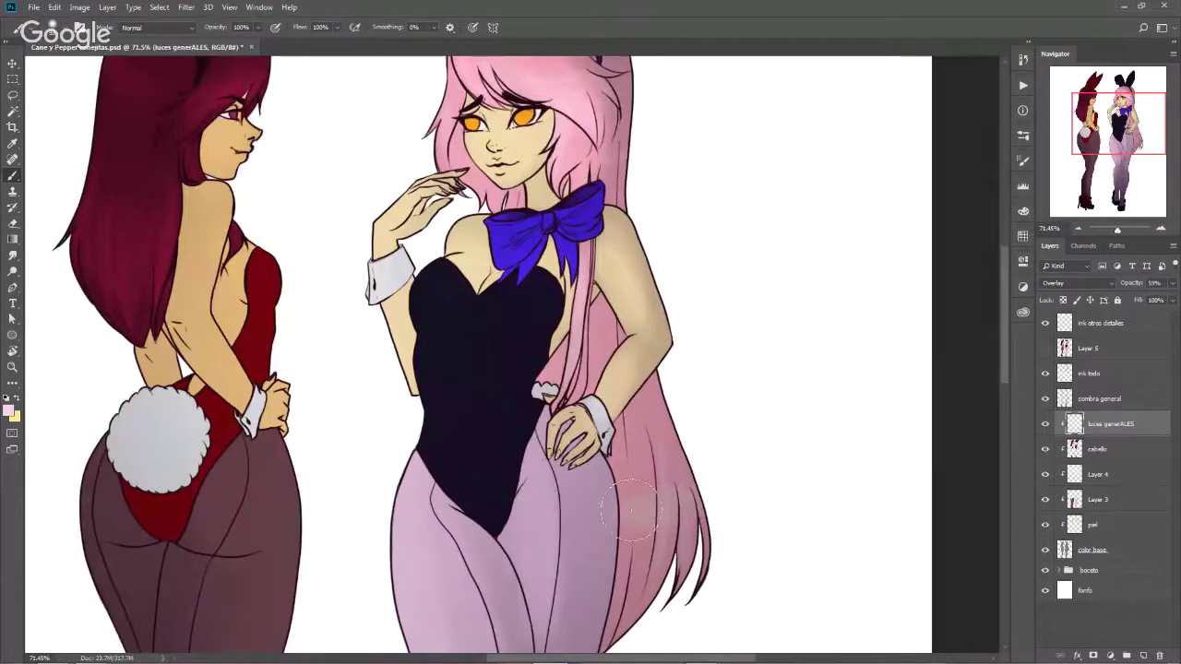
# Move sombra general beneath luces generALES and set luces generALES to 50% opacity
pyautogui.click(1114, 402)
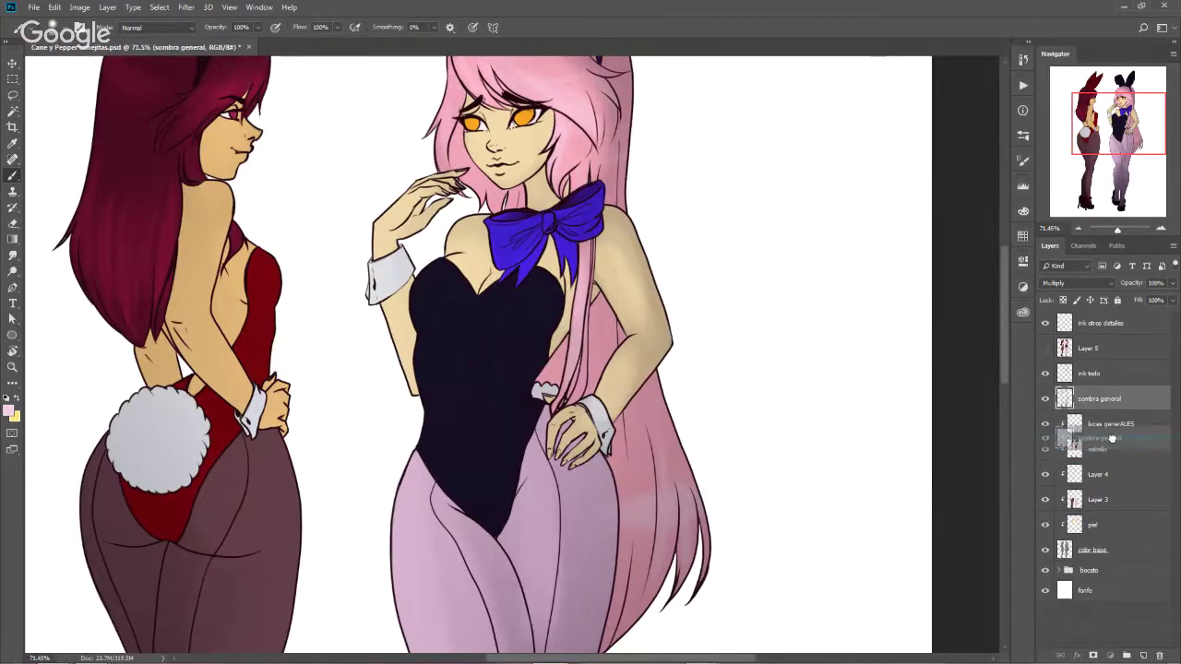
pyautogui.moveTo(1109, 453); pyautogui.dragTo(1112, 447)
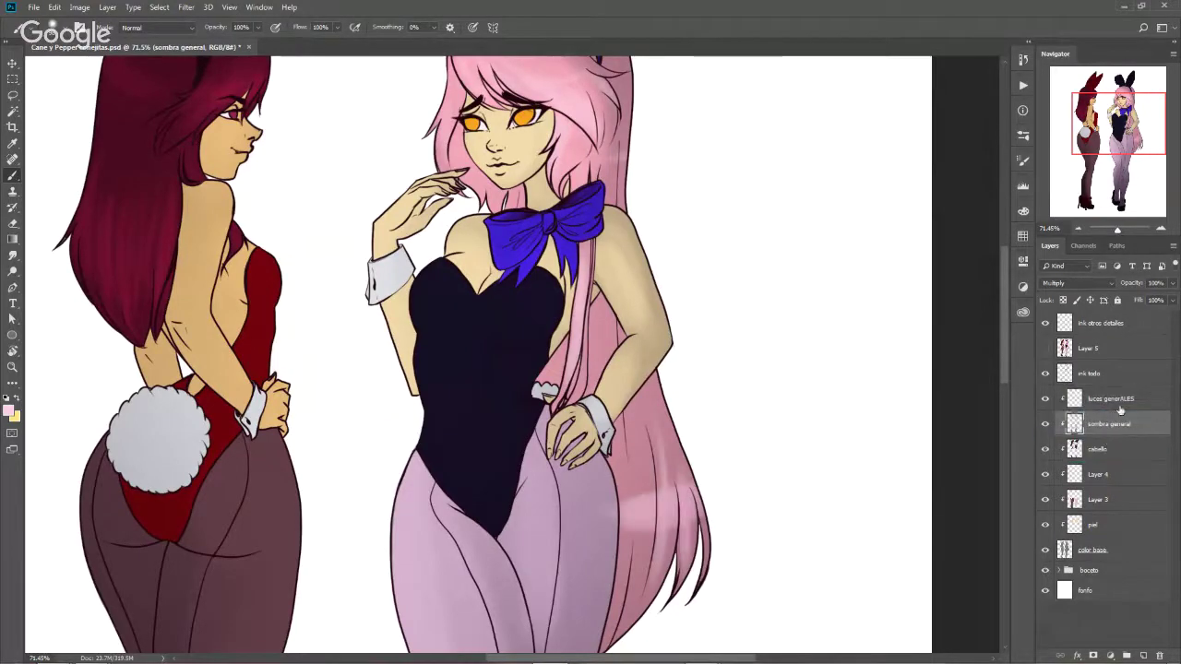
pyautogui.click(1111, 398)
pyautogui.moveTo(707, 488)
pyautogui.mouseDown()
pyautogui.moveTo(704, 477)
pyautogui.moveTo(717, 561)
pyautogui.mouseUp()
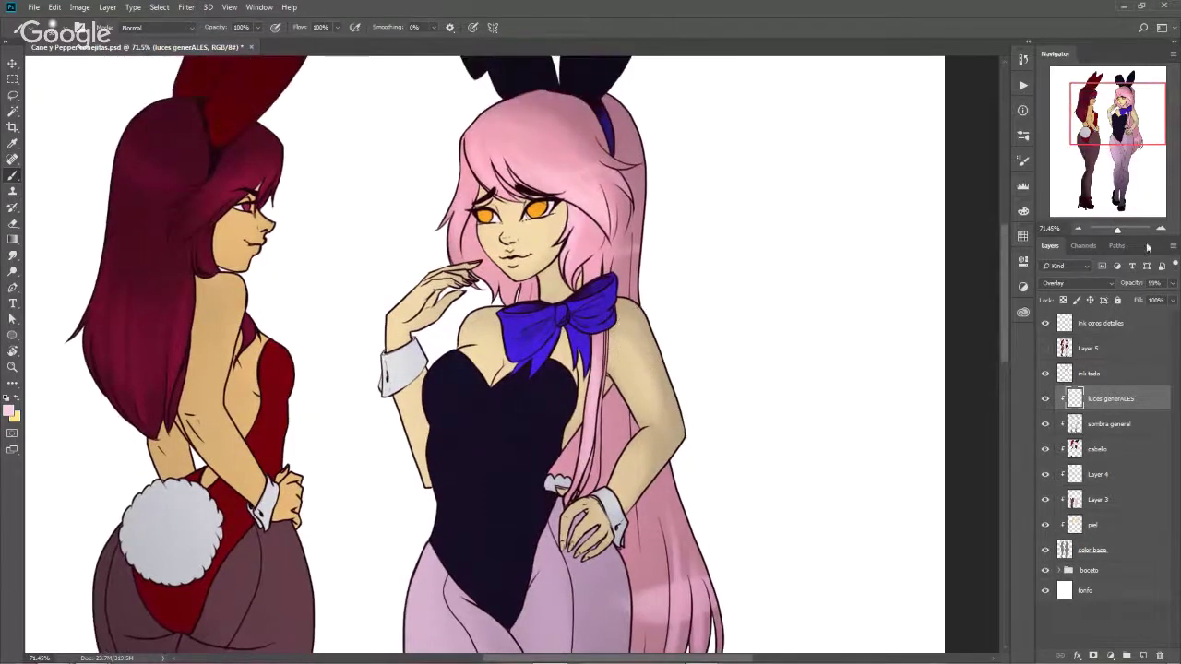
pyautogui.click(1174, 284)
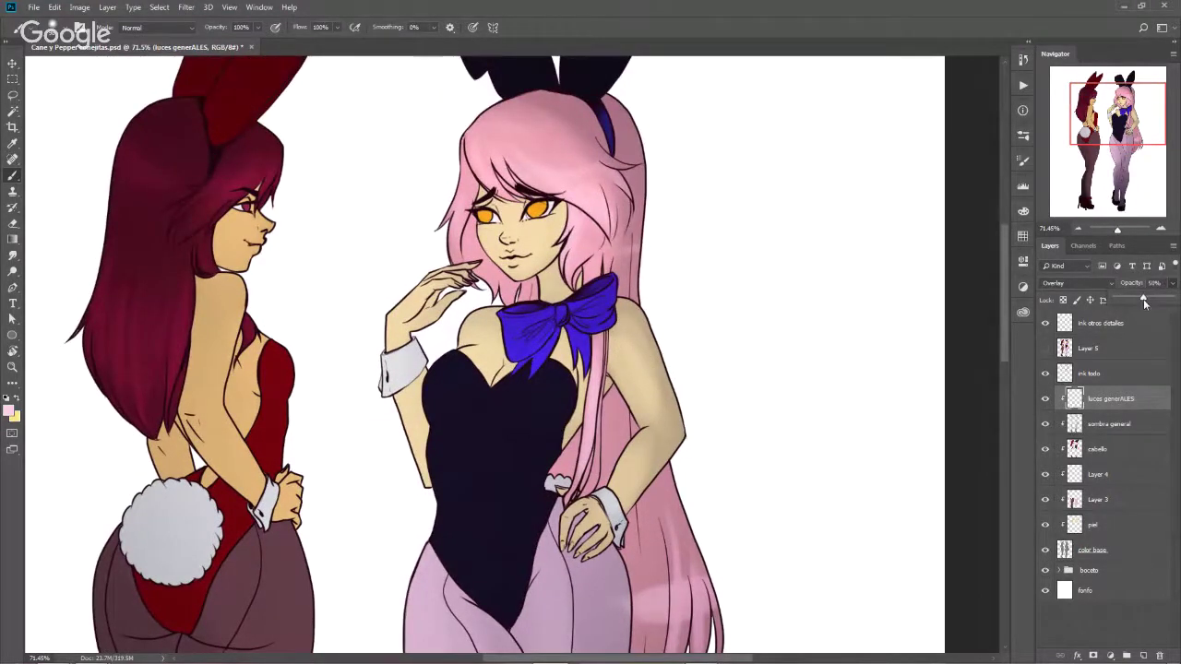
pyautogui.click(751, 310)
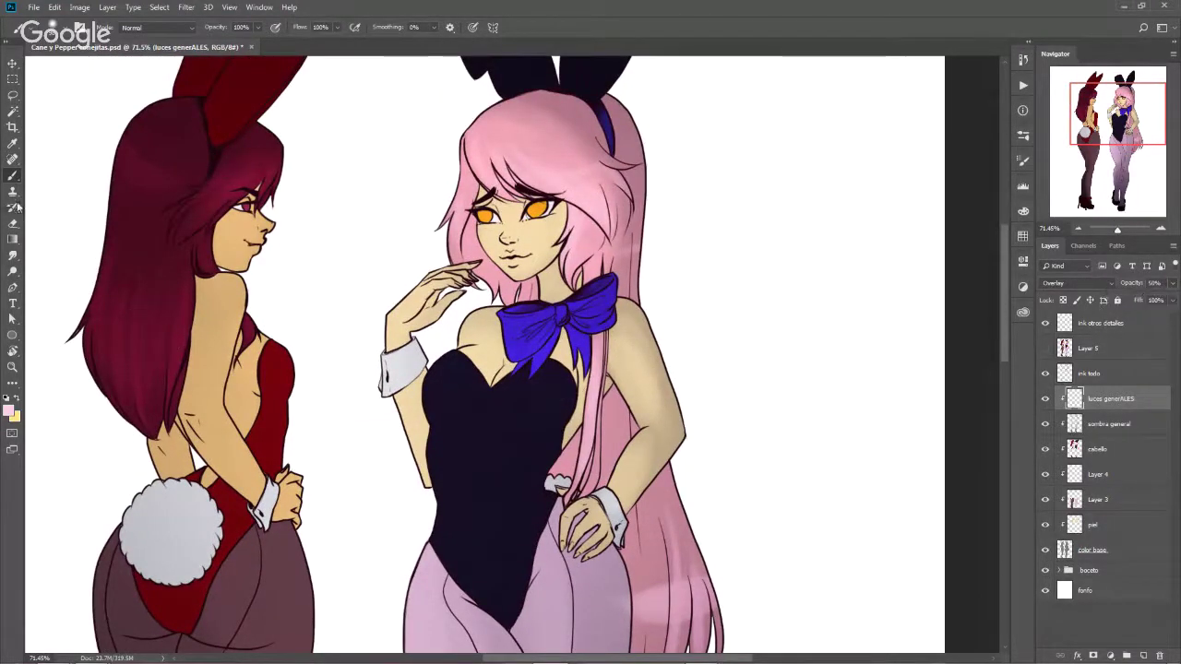
# Try the Color Replacement tool over the hair, then bring up the brush variants
pyautogui.rightClick(12, 176)
pyautogui.click(79, 193)
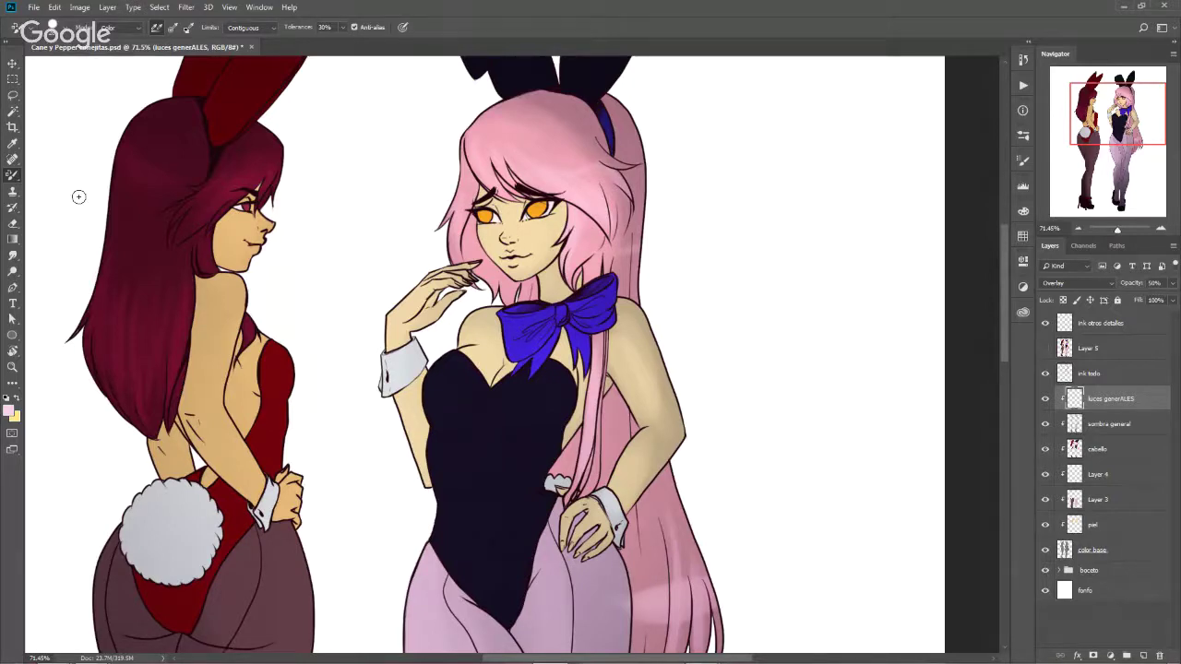
pyautogui.scroll(5, 513, 319)
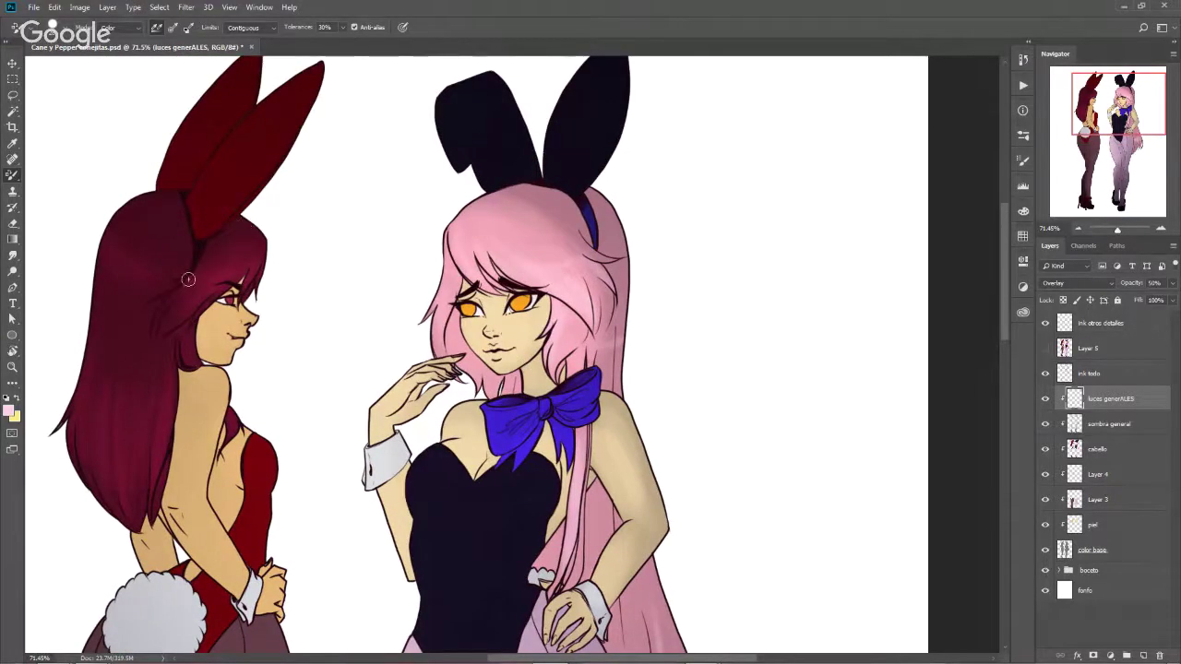
pyautogui.keyDown('alt'); pyautogui.rightClick(227, 280); pyautogui.keyUp('alt')
pyautogui.rightClick(11, 178)
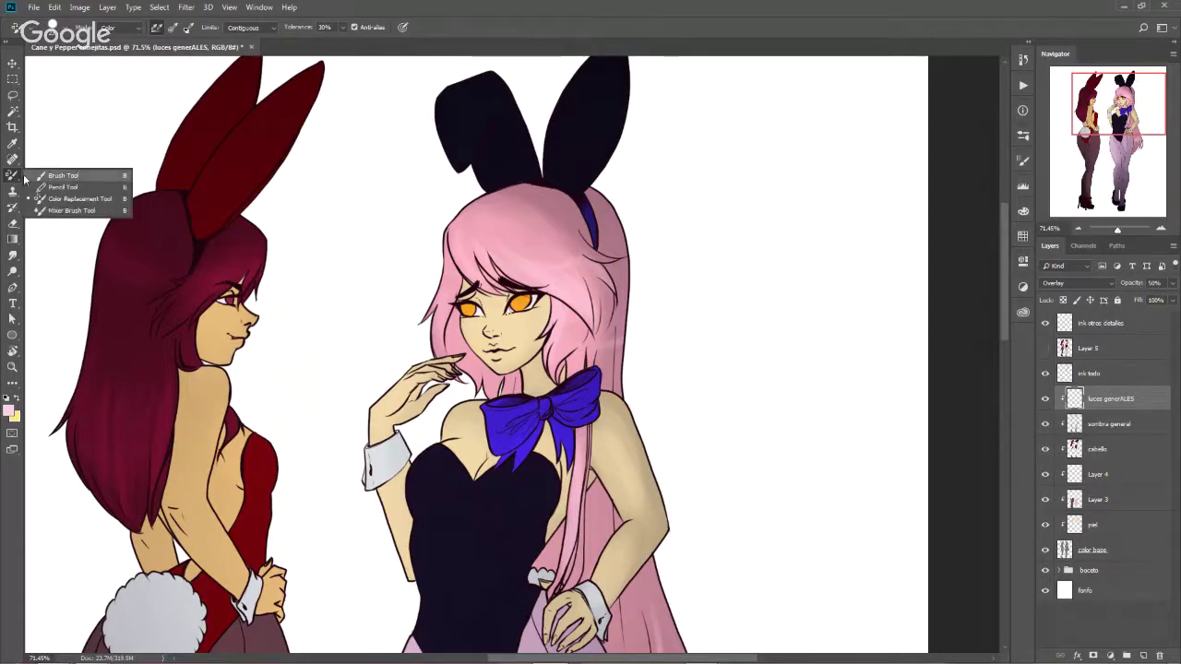
# Switch to an enlarged Mixer Brush and blend the right edge and lower strands of pink hair
pyautogui.click(89, 200)
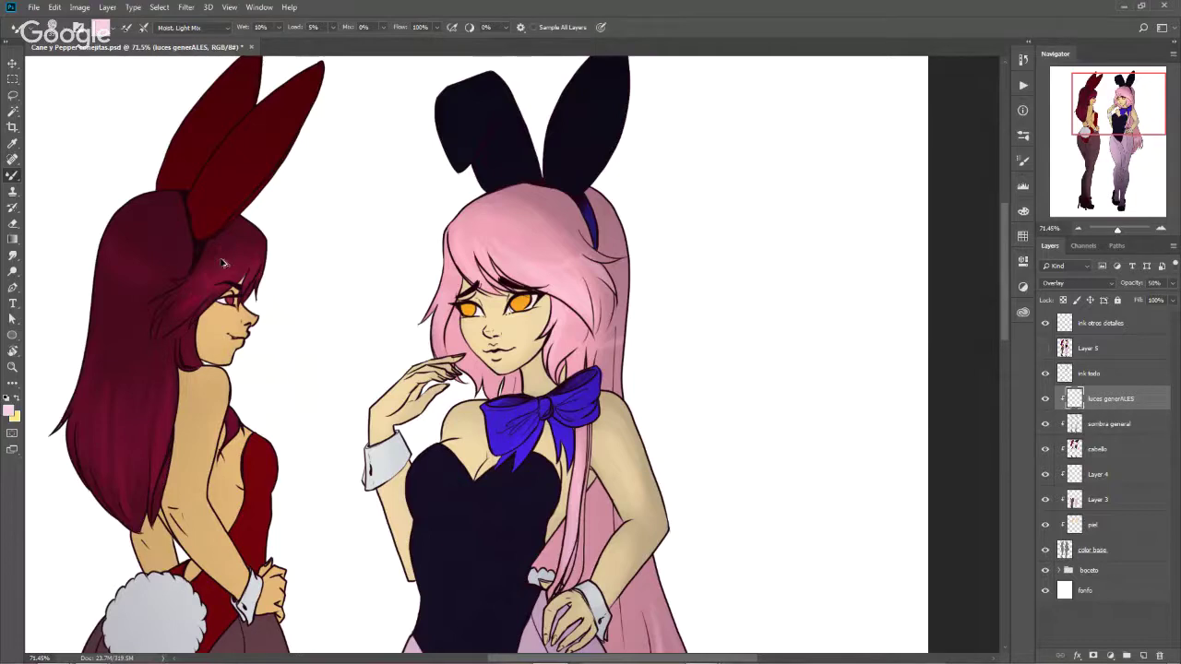
pyautogui.moveTo(233, 271); pyautogui.dragTo(243, 268)
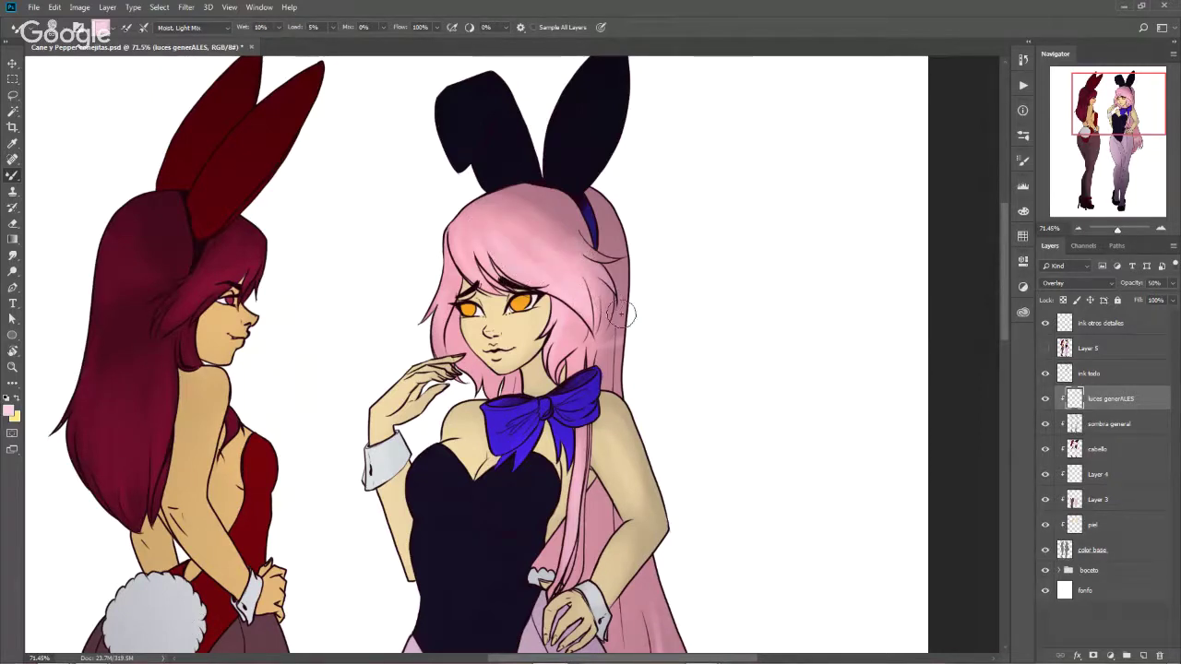
pyautogui.moveTo(616, 378); pyautogui.dragTo(619, 282)
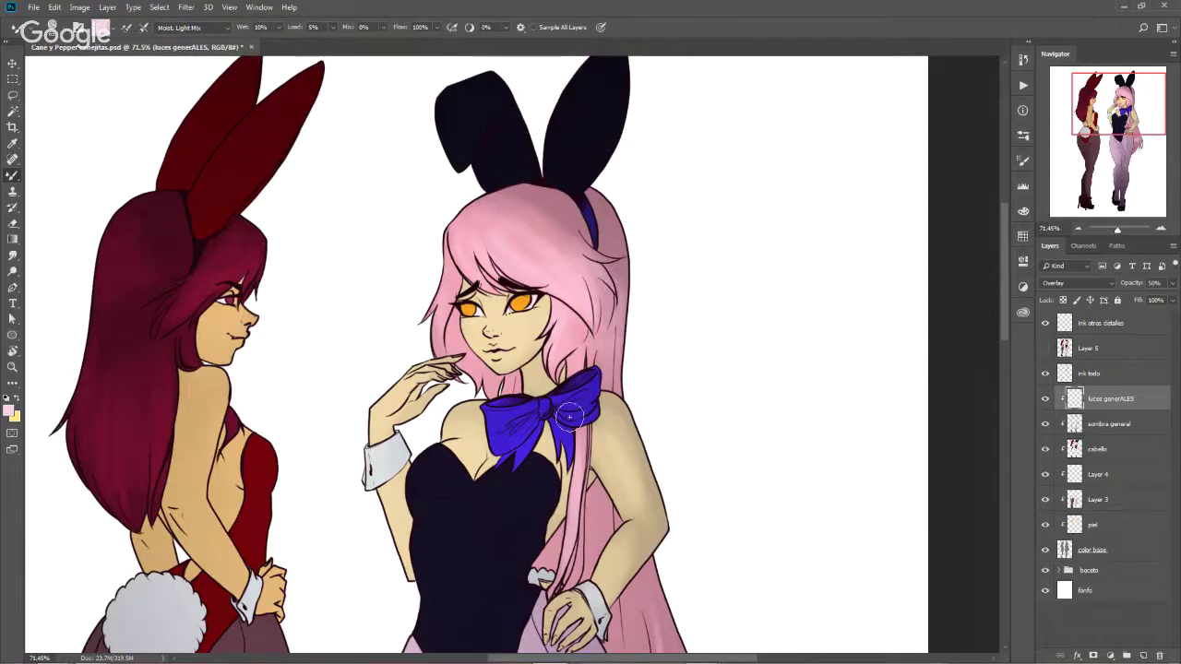
pyautogui.scroll(-3, 550, 386)
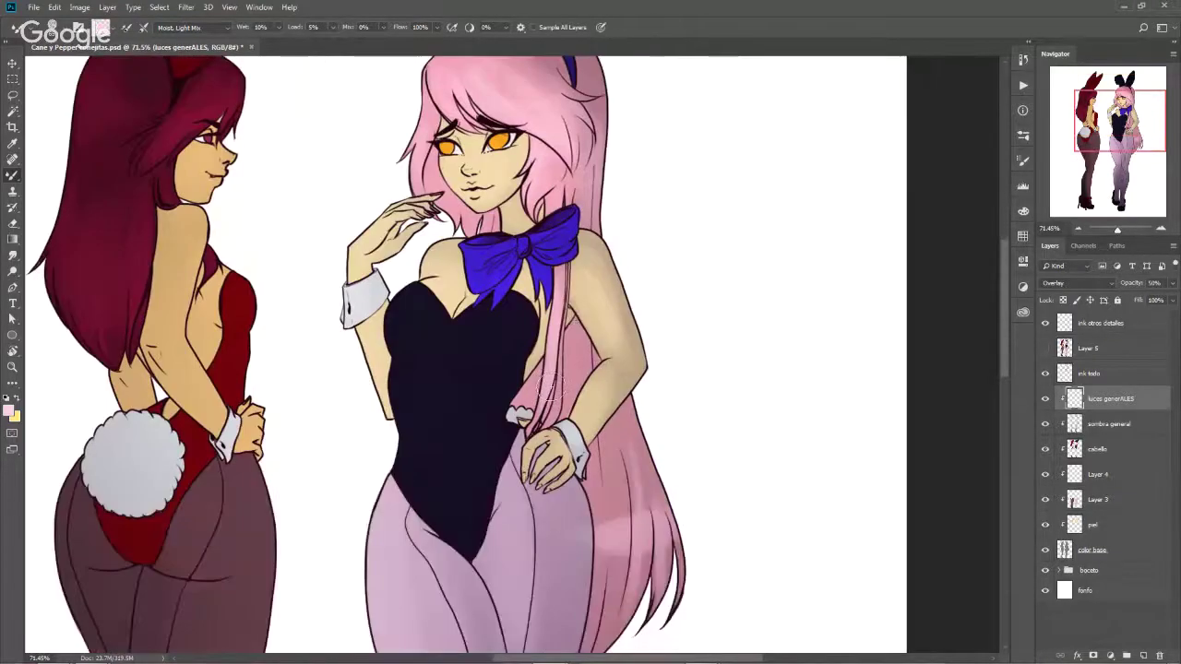
pyautogui.moveTo(610, 466); pyautogui.dragTo(616, 613)
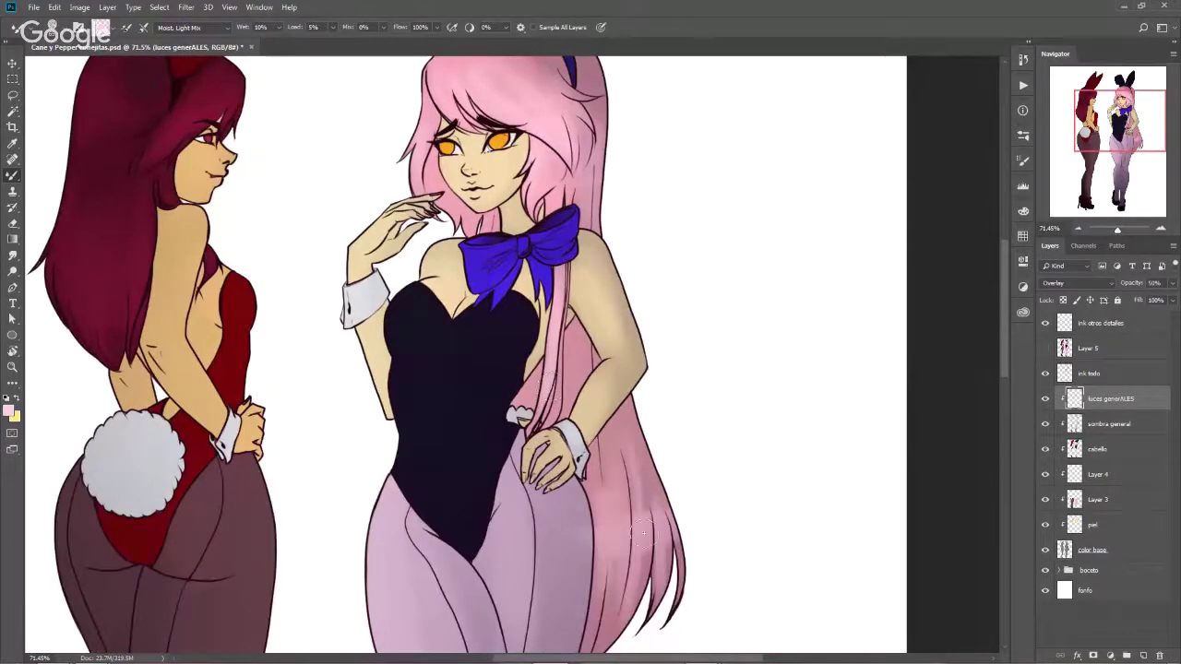
pyautogui.moveTo(645, 445); pyautogui.dragTo(650, 579)
pyautogui.moveTo(662, 463); pyautogui.dragTo(679, 587)
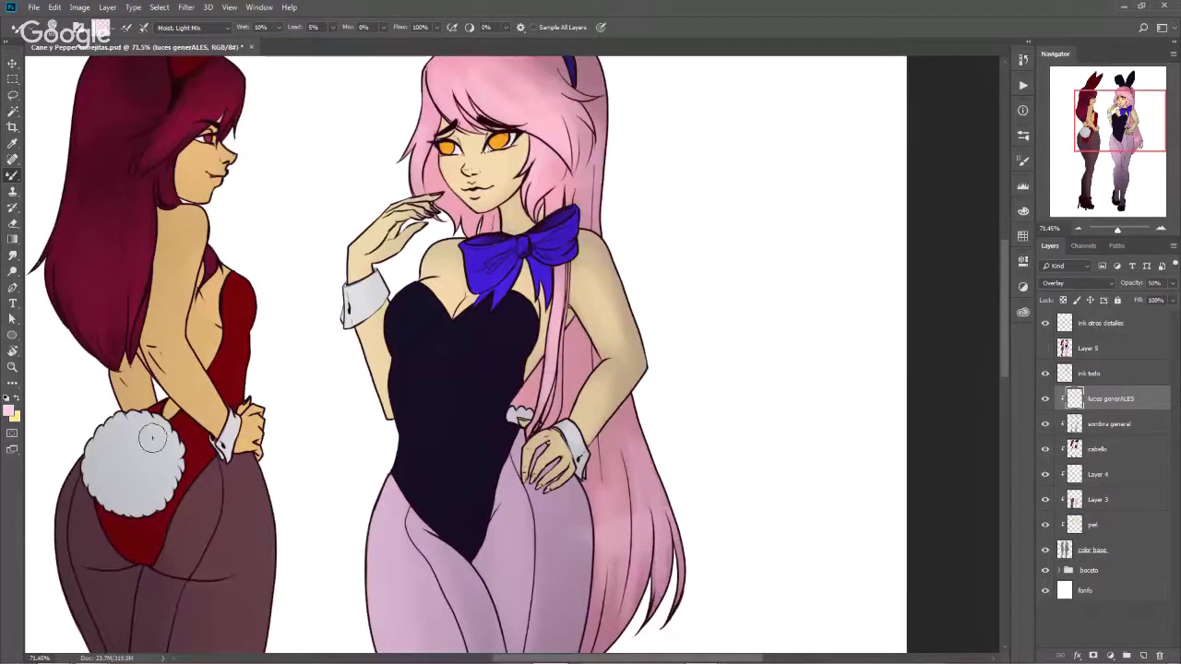
# Choose a light blue foreground and paint a faint highlight on the dark bodysuit
pyautogui.click(10, 412)
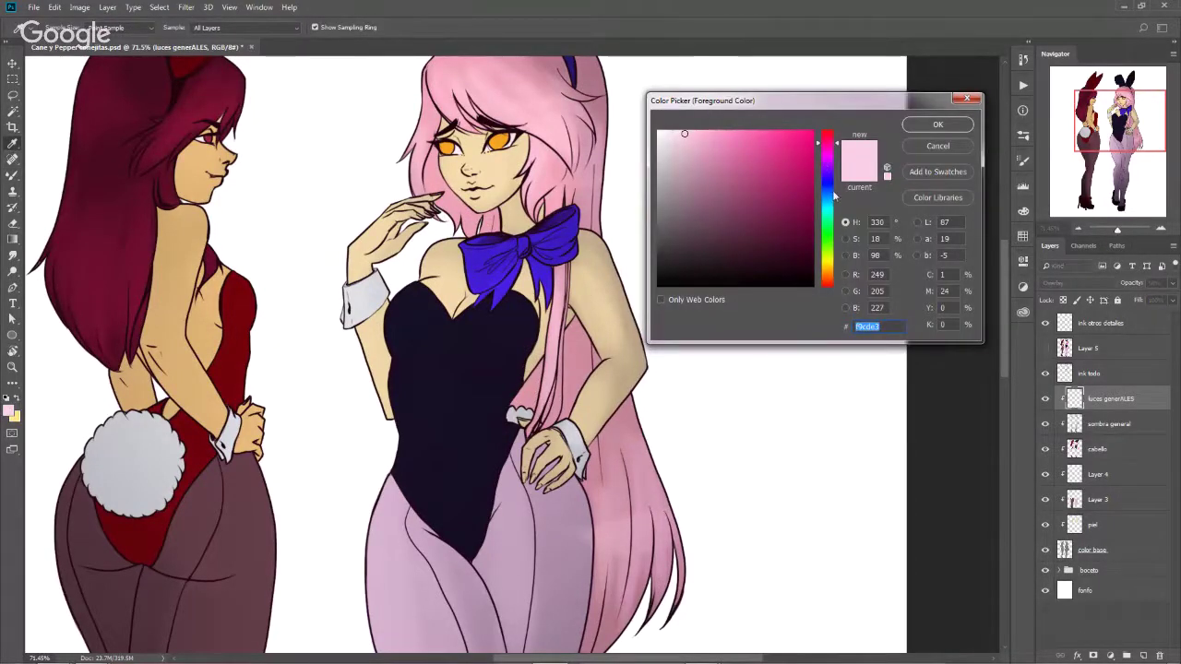
pyautogui.moveTo(834, 195); pyautogui.dragTo(833, 196)
pyautogui.click(724, 139)
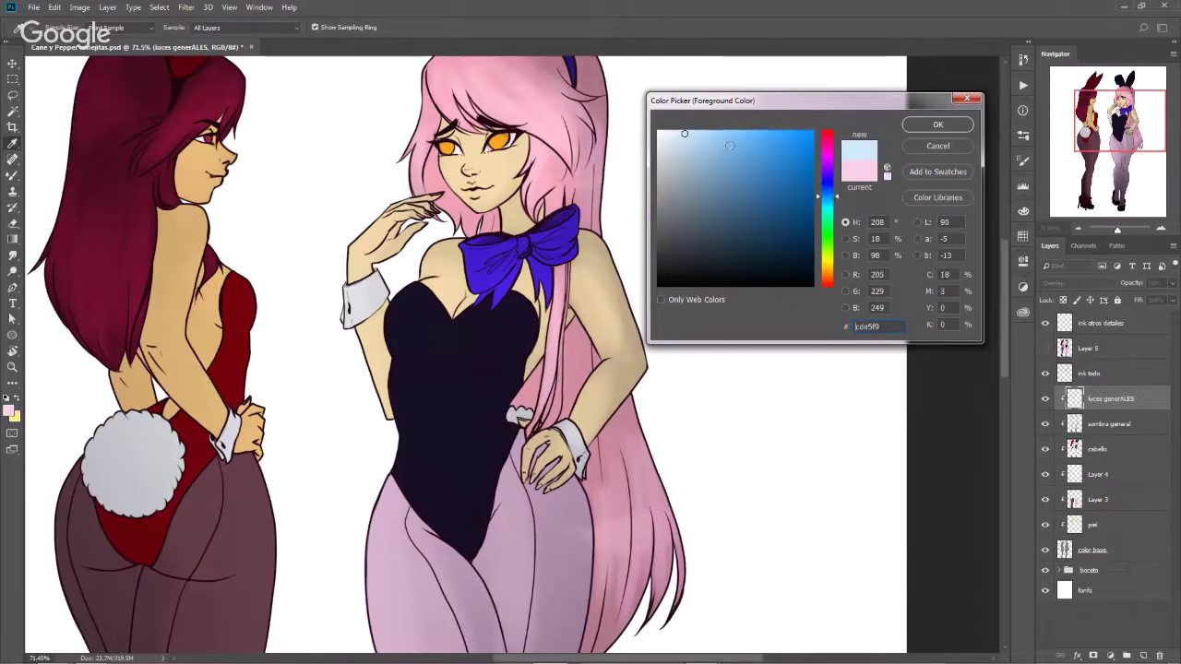
pyautogui.moveTo(724, 139)
pyautogui.mouseDown()
pyautogui.moveTo(712, 122)
pyautogui.moveTo(697, 130)
pyautogui.mouseUp()
pyautogui.click(948, 130)
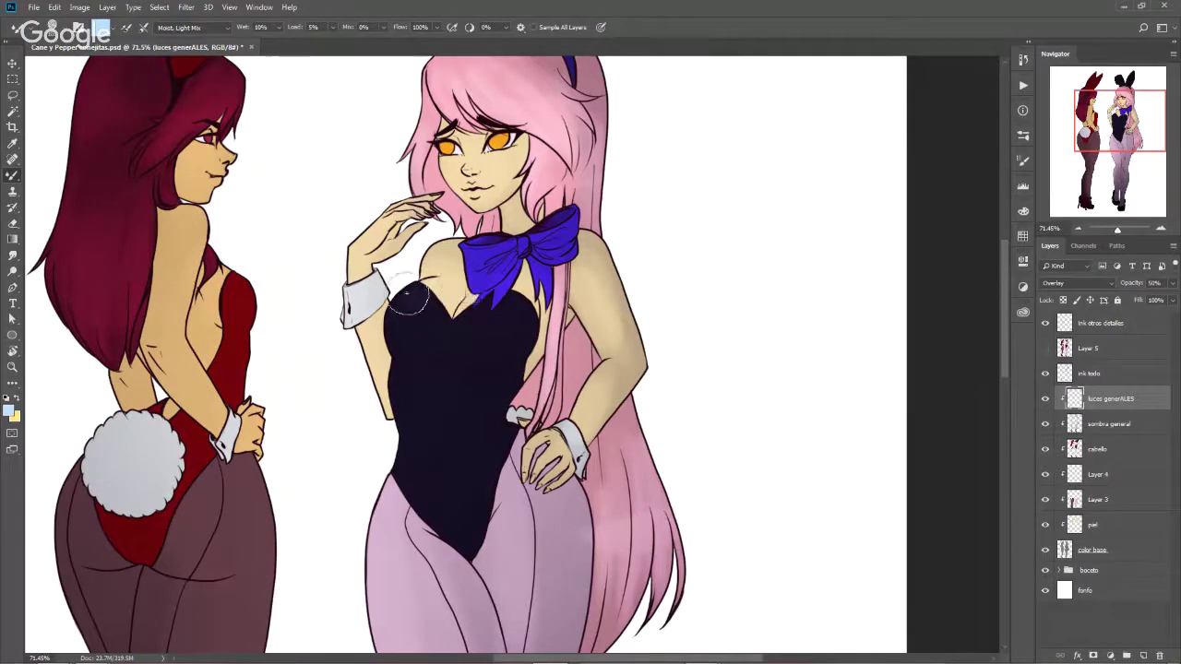
pyautogui.moveTo(409, 289)
pyautogui.mouseDown()
pyautogui.moveTo(404, 318)
pyautogui.moveTo(480, 277)
pyautogui.moveTo(470, 322)
pyautogui.moveTo(403, 396)
pyautogui.moveTo(417, 509)
pyautogui.moveTo(434, 515)
pyautogui.moveTo(422, 455)
pyautogui.moveTo(434, 429)
pyautogui.moveTo(462, 529)
pyautogui.moveTo(422, 416)
pyautogui.moveTo(443, 359)
pyautogui.moveTo(408, 369)
pyautogui.moveTo(408, 414)
pyautogui.mouseUp()
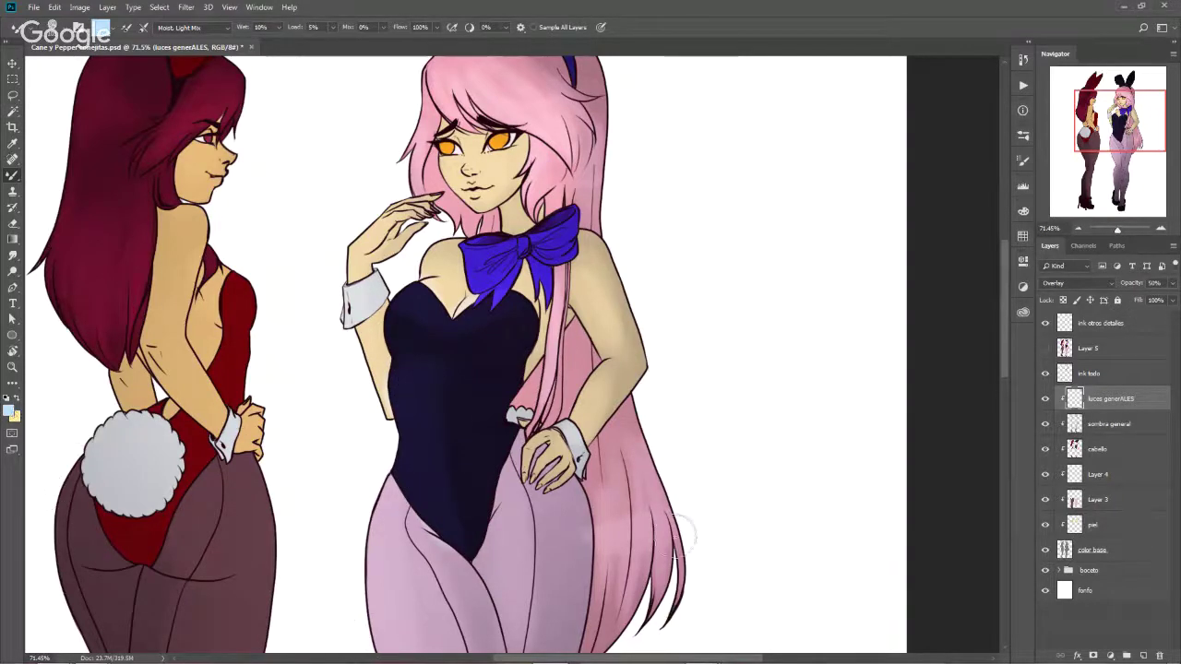
# Make the blue slightly paler and reduce the brush size
pyautogui.click(9, 412)
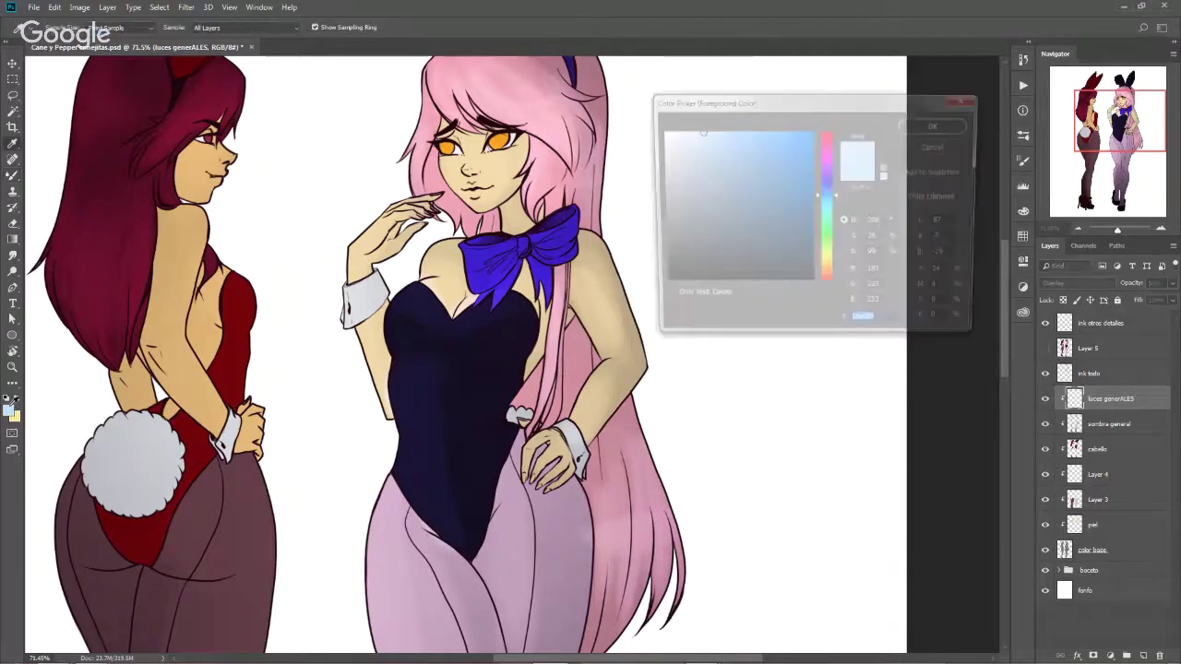
pyautogui.moveTo(690, 133); pyautogui.dragTo(686, 130)
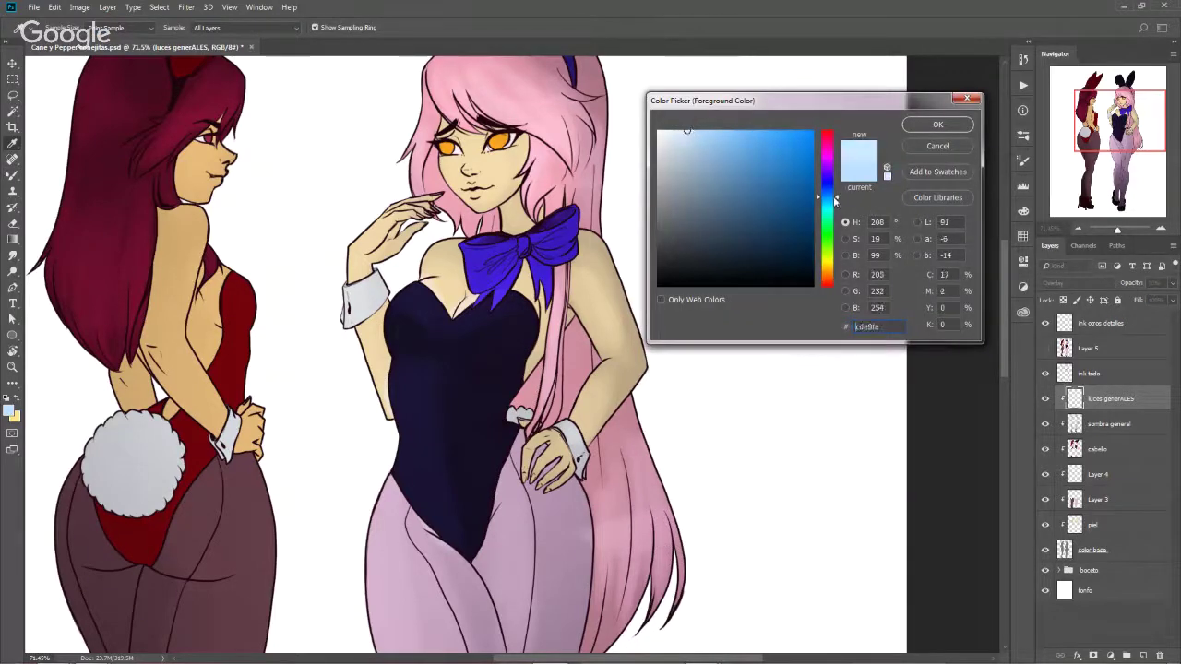
pyautogui.click(938, 125)
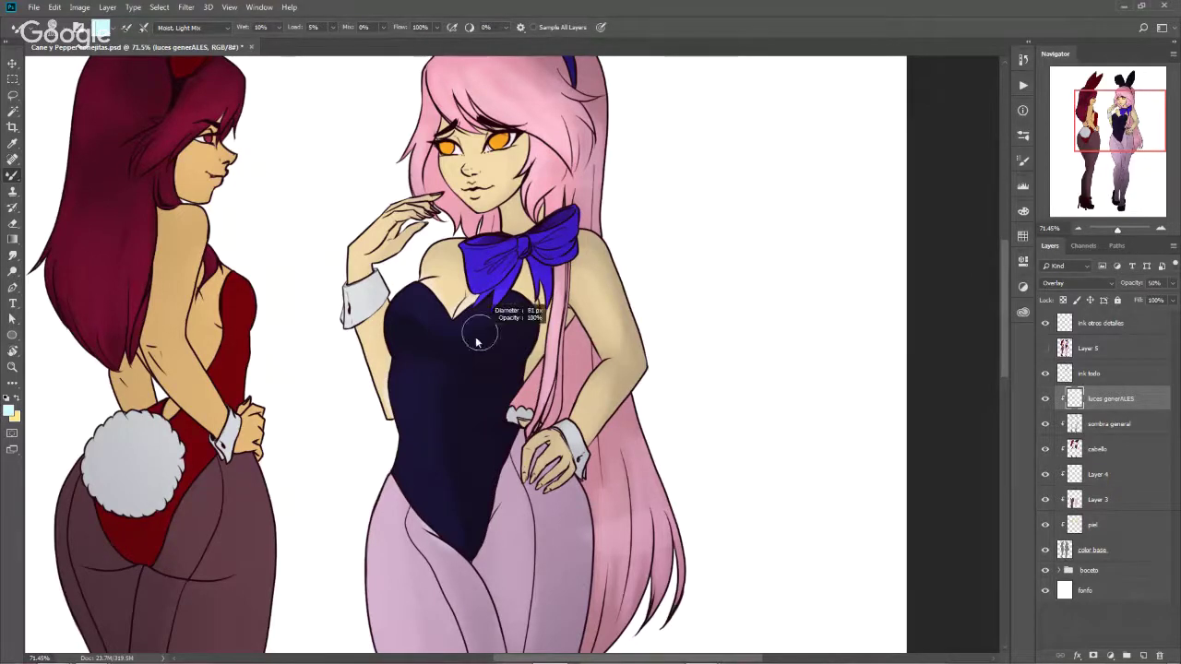
pyautogui.moveTo(474, 322); pyautogui.dragTo(444, 286)
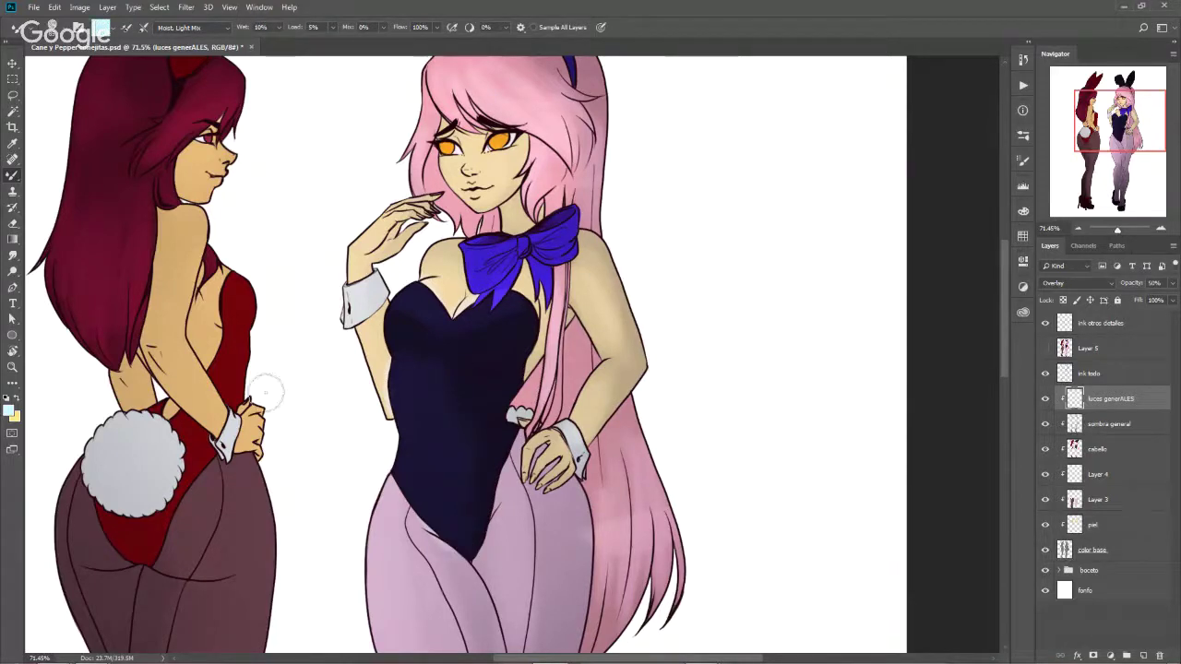
# Set the foreground colour to a warm orange, ff942c
pyautogui.moveTo(112, 344); pyautogui.dragTo(182, 411)
pyautogui.click(11, 411)
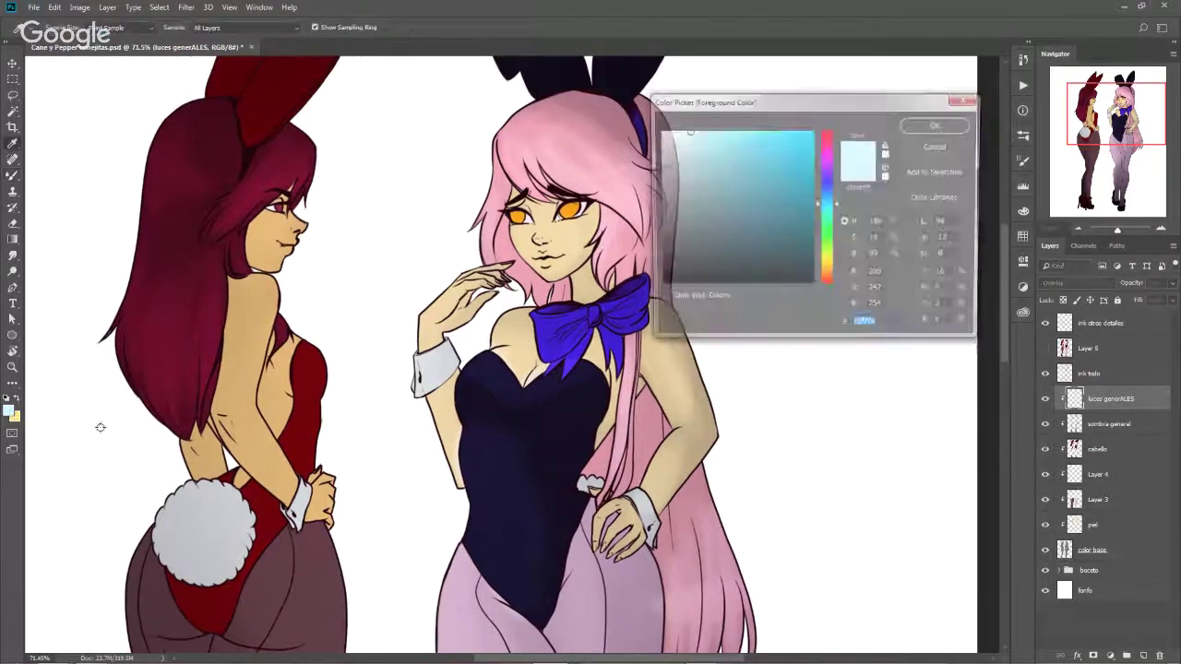
pyautogui.write('fee5cd')
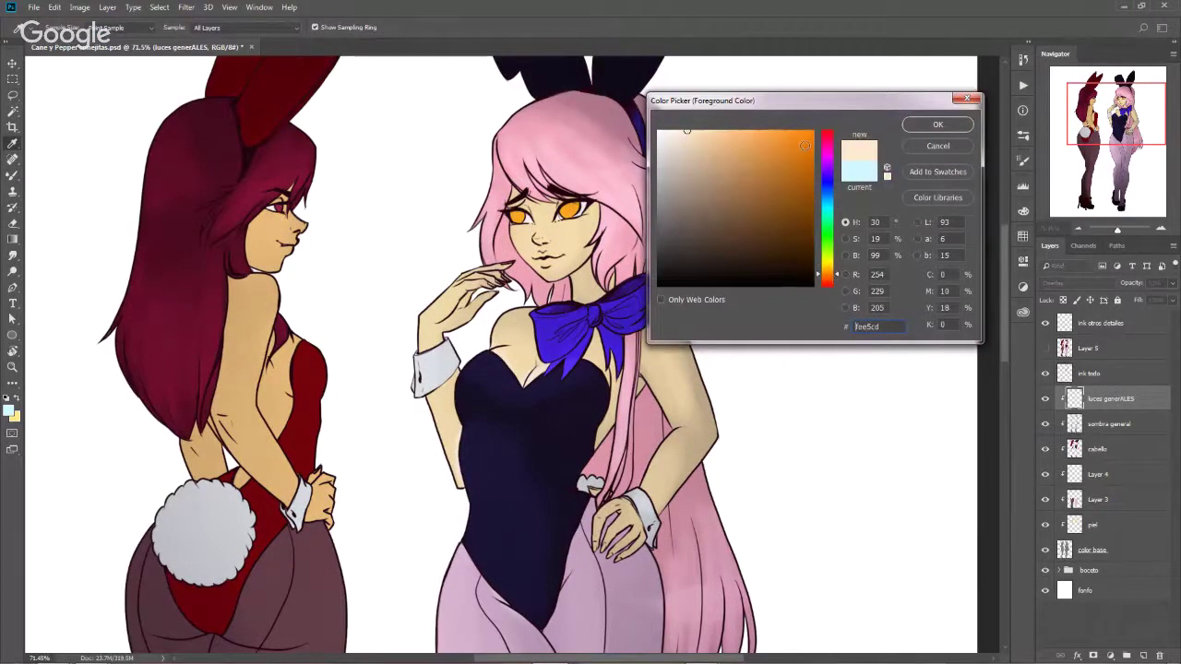
pyautogui.click(788, 131)
pyautogui.click(936, 124)
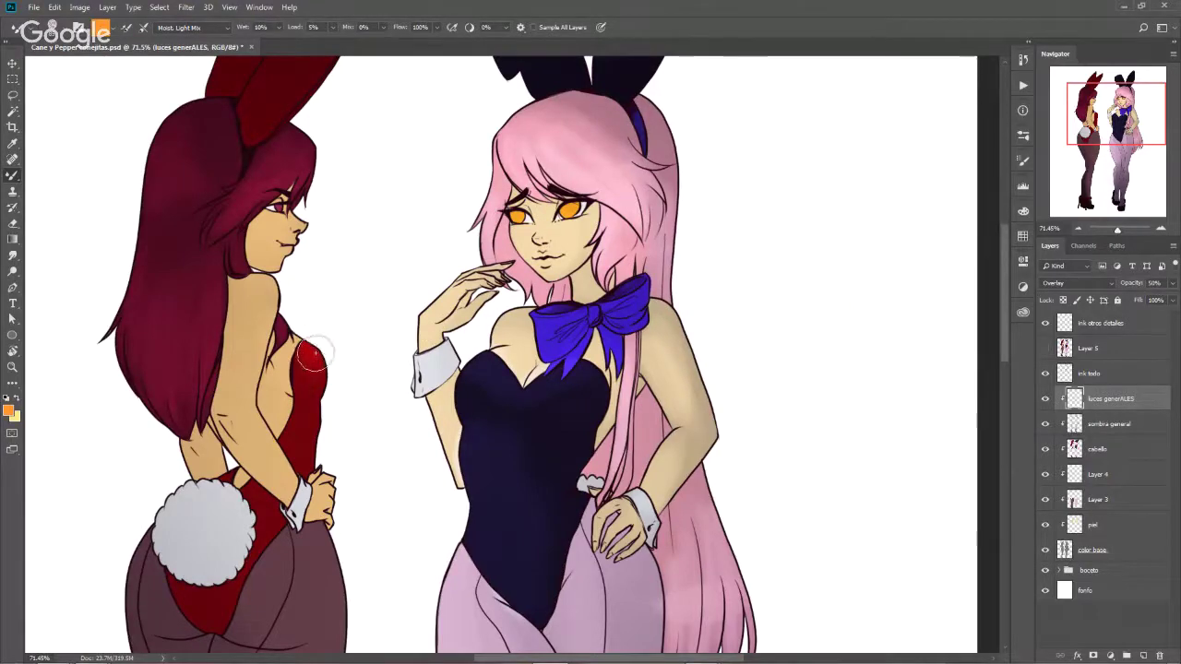
# Paint an orange highlight down the red bodysuit's right edge, then pan to the legs
pyautogui.moveTo(311, 355)
pyautogui.mouseDown()
pyautogui.moveTo(334, 369)
pyautogui.moveTo(286, 517)
pyautogui.mouseUp()
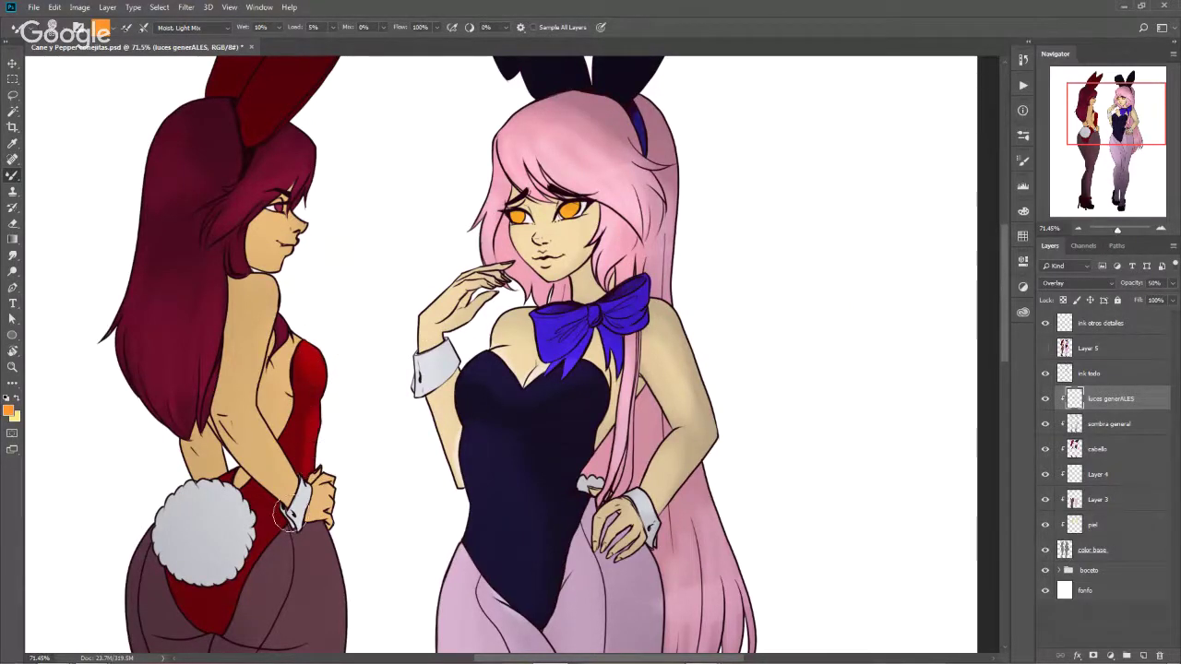
pyautogui.moveTo(256, 562); pyautogui.dragTo(301, 443)
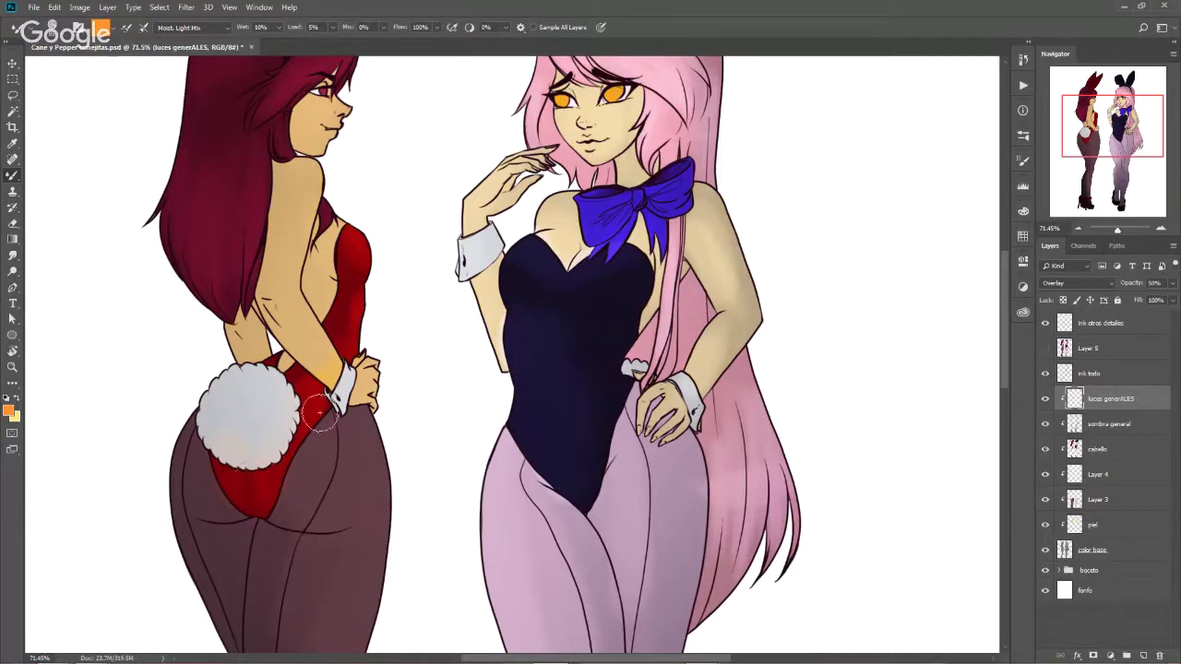
pyautogui.moveTo(565, 432); pyautogui.dragTo(545, 445)
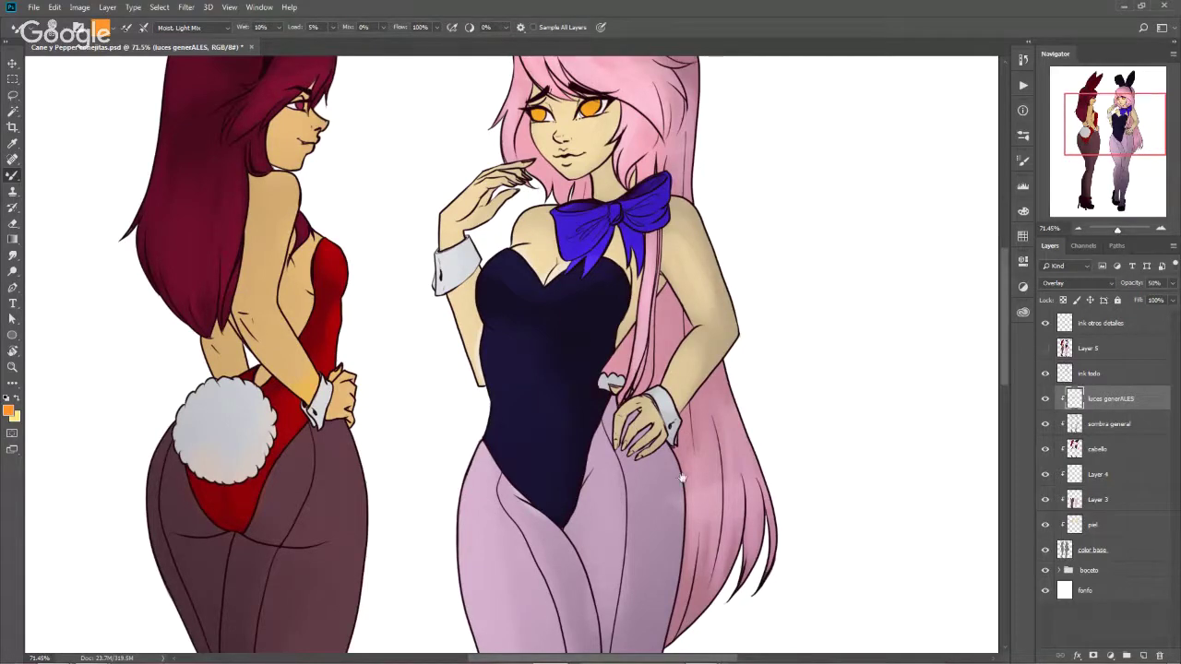
pyautogui.moveTo(682, 477)
pyautogui.mouseDown()
pyautogui.moveTo(676, 290)
pyautogui.moveTo(544, 392)
pyautogui.mouseUp()
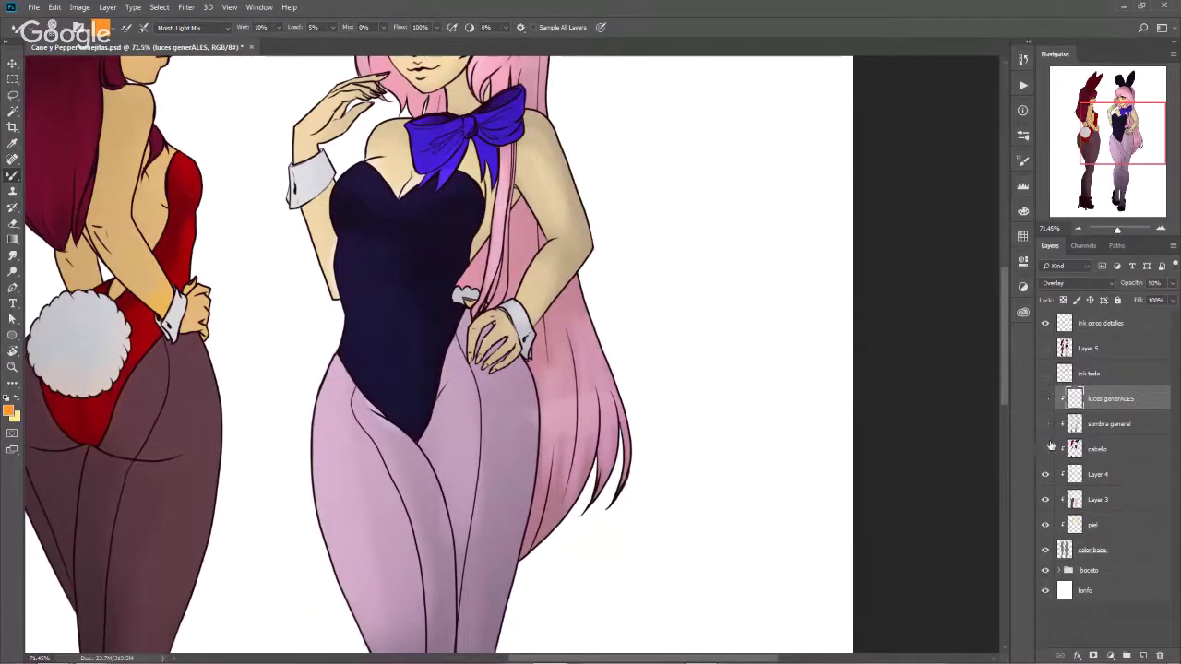
# Hide the base colour and ink detail layers and show the Layer 1 and Layer 2 sketches
pyautogui.click(1045, 550)
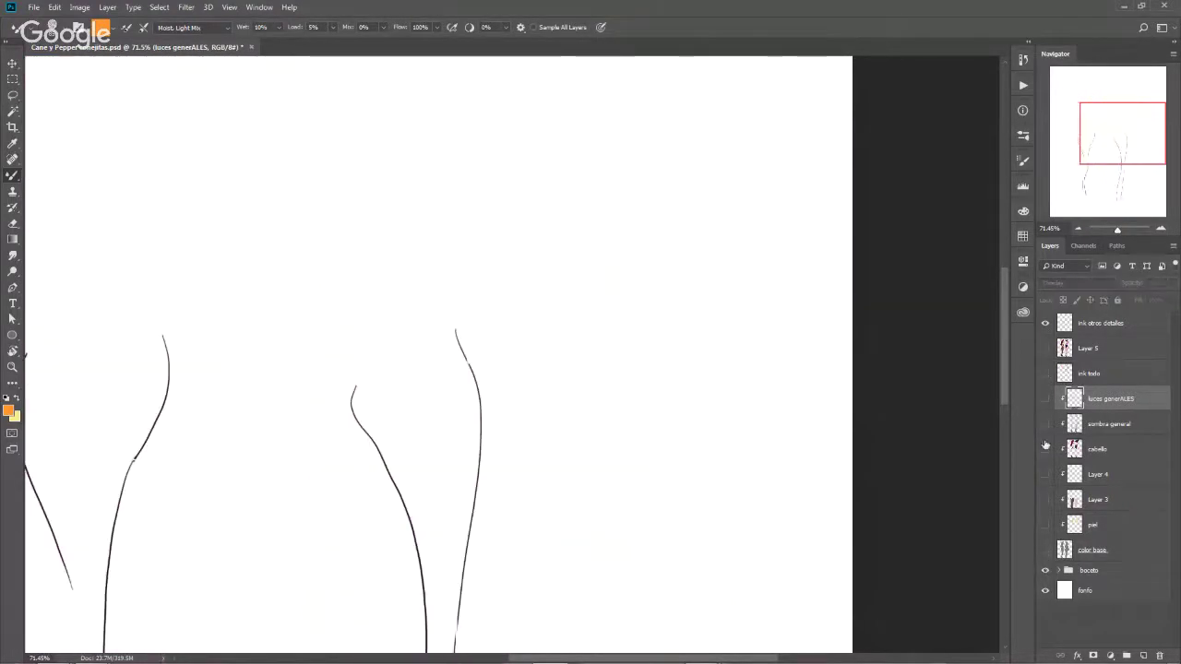
pyautogui.click(1045, 324)
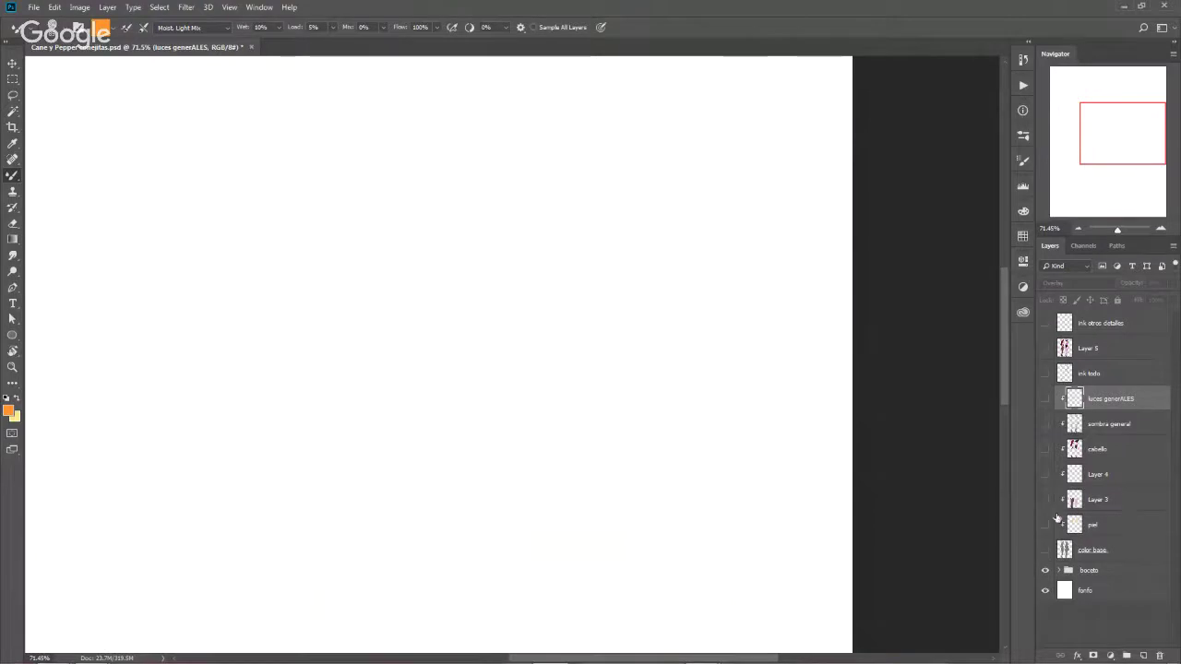
pyautogui.click(1058, 570)
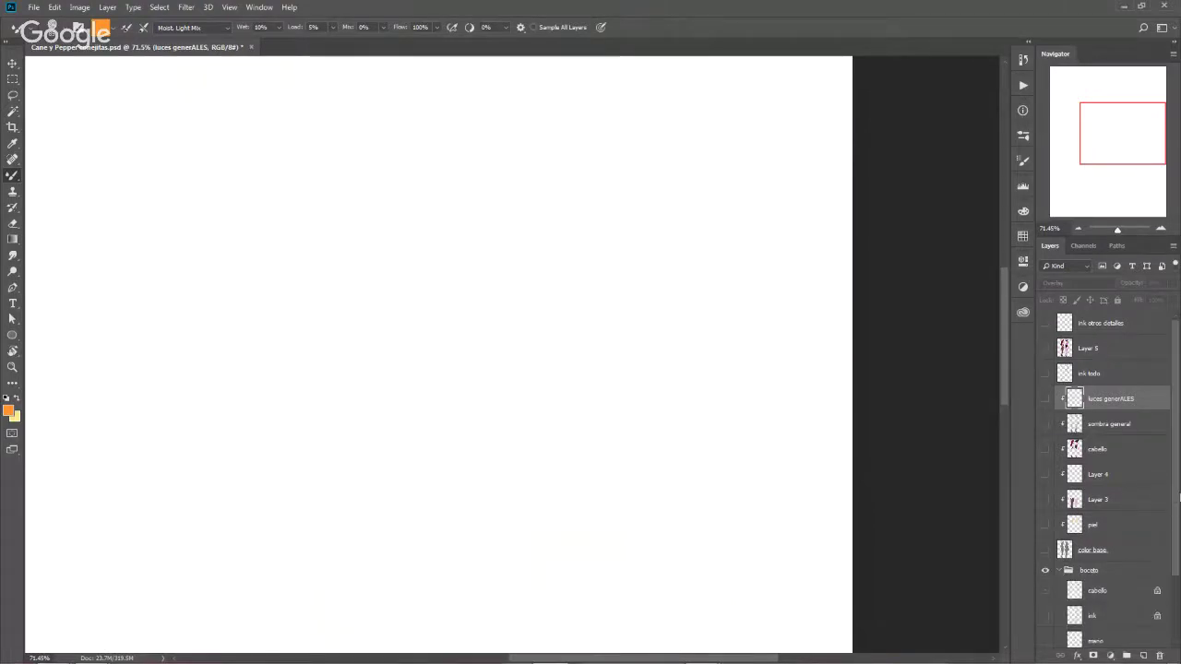
pyautogui.moveTo(1174, 517); pyautogui.dragTo(1173, 577)
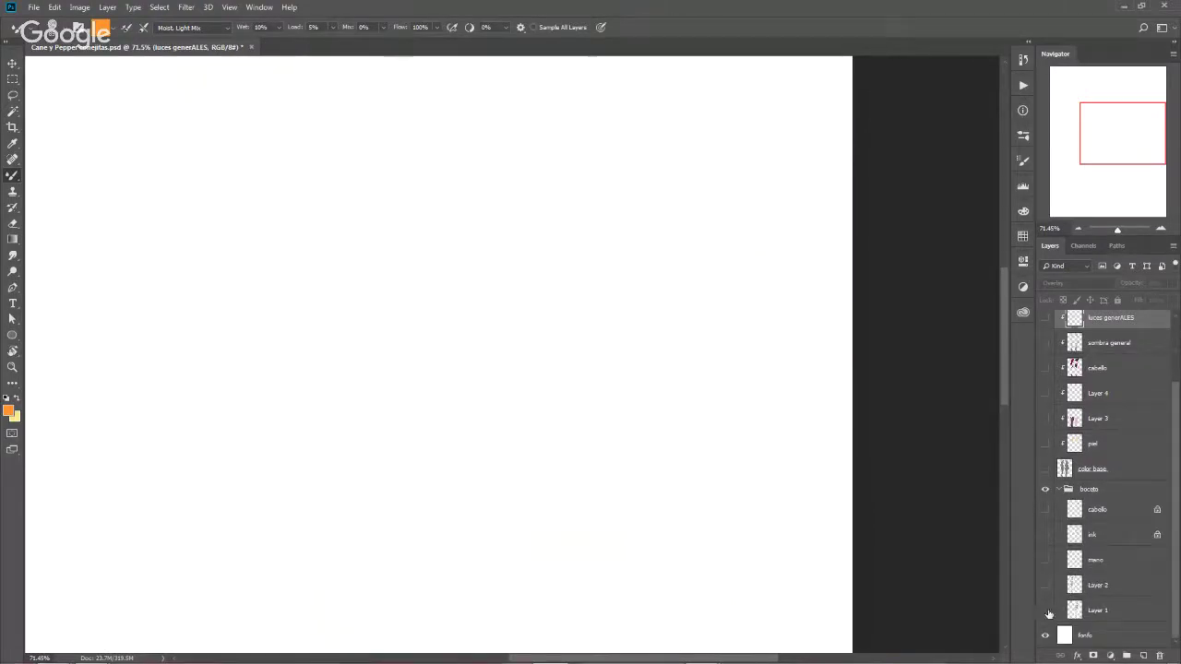
pyautogui.click(1045, 609)
pyautogui.click(1045, 585)
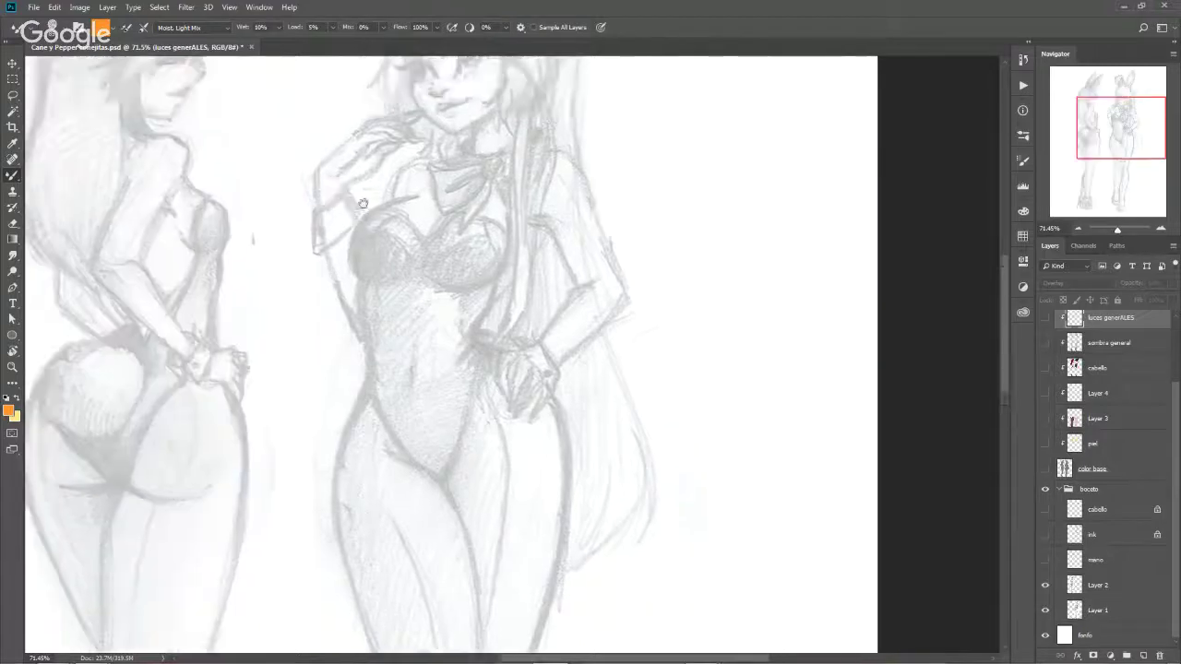
pyautogui.moveTo(474, 348)
pyautogui.mouseDown()
pyautogui.moveTo(509, 480)
pyautogui.moveTo(489, 387)
pyautogui.mouseUp()
pyautogui.moveTo(582, 488); pyautogui.dragTo(560, 396)
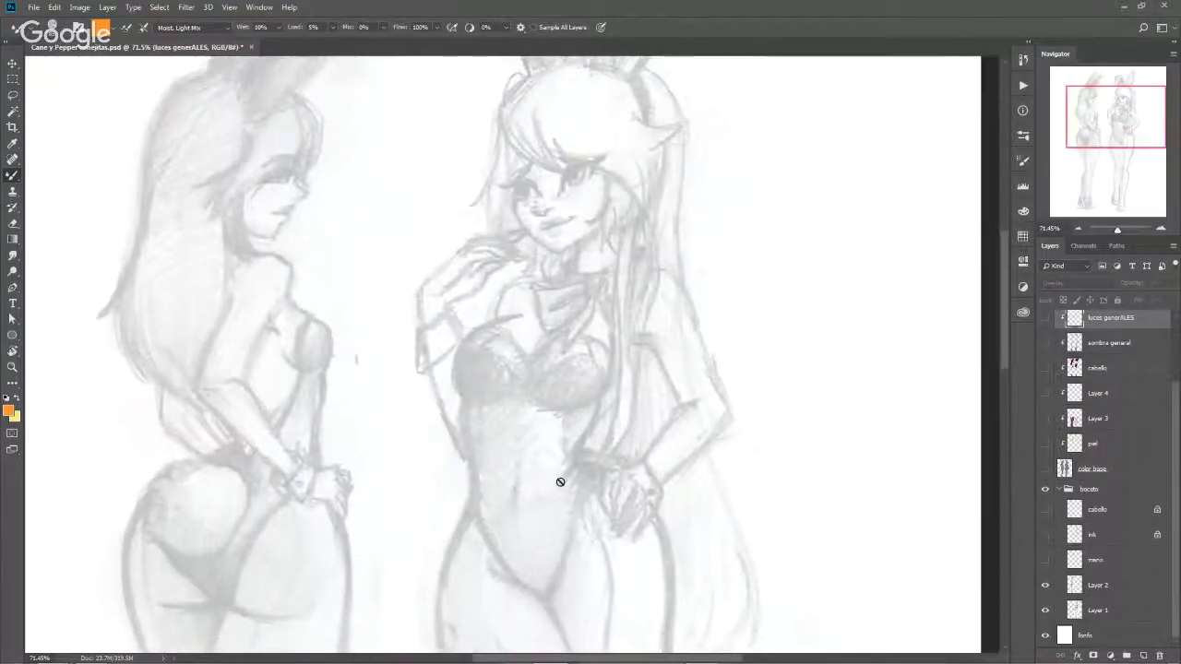
# Show and select the mano layer, then zoom in closely on the drawn hand
pyautogui.click(1045, 561)
pyautogui.click(1109, 563)
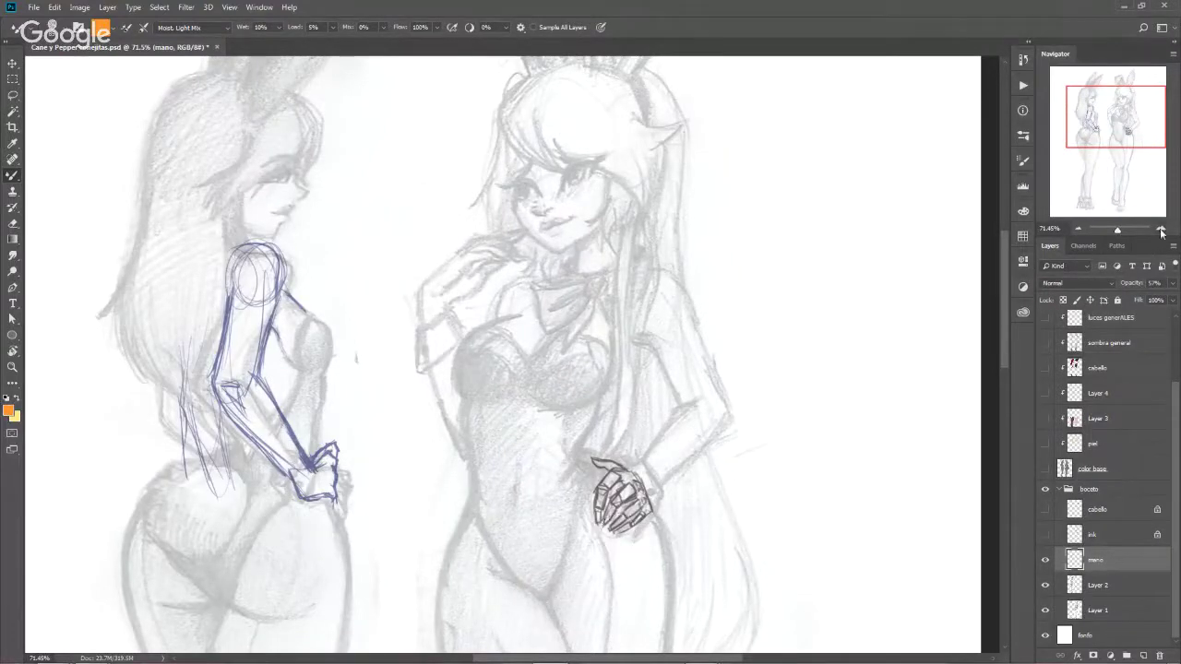
pyautogui.scroll(2, 553, 369)
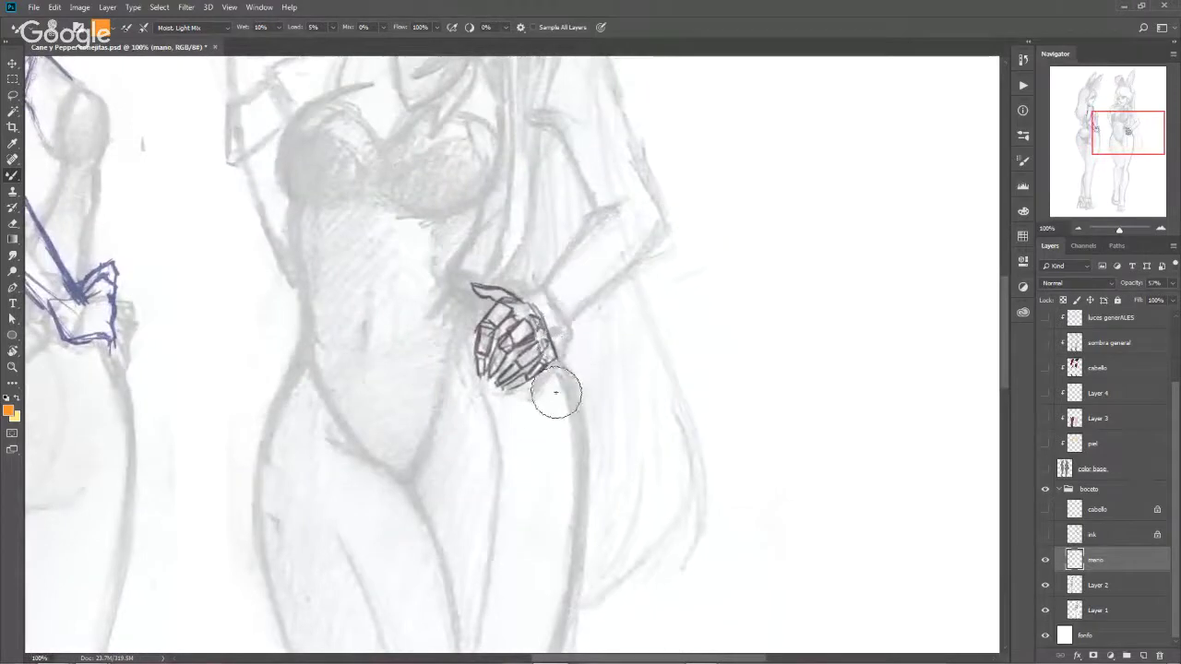
pyautogui.press('z')
pyautogui.moveTo(555, 392); pyautogui.dragTo(517, 349)
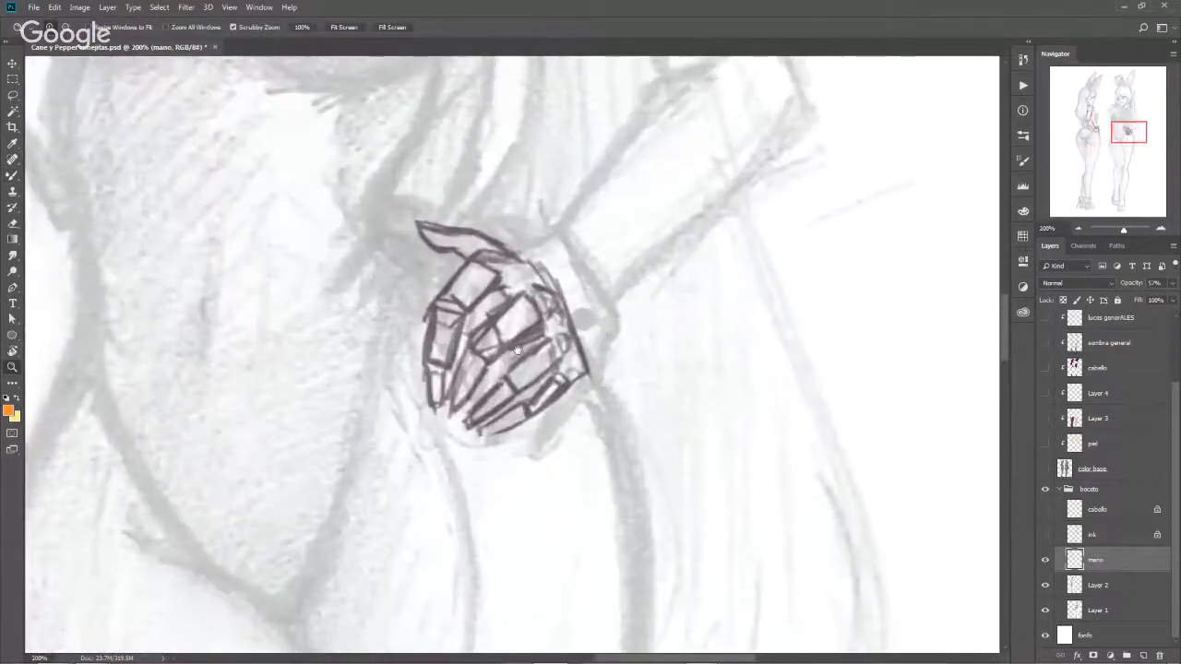
# Set the foreground to orange and switch to the standard Brush Tool at about 13 px
pyautogui.press('i')
pyautogui.click(9, 412)
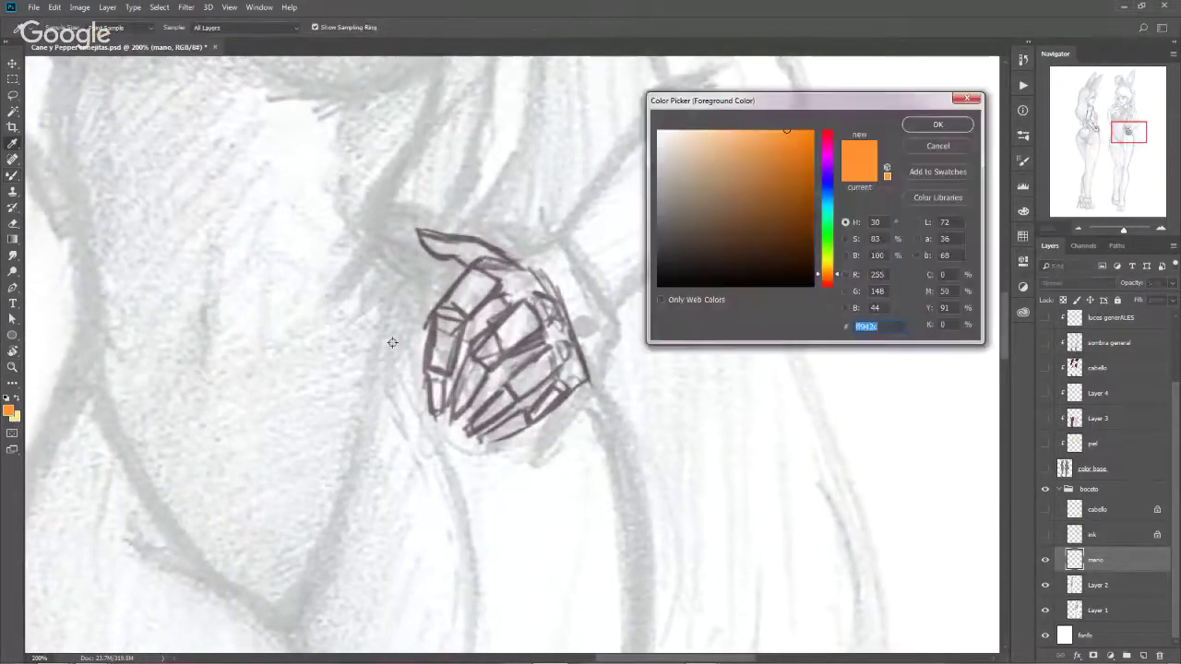
pyautogui.click(918, 129)
pyautogui.press('b')
pyautogui.rightClick(485, 327)
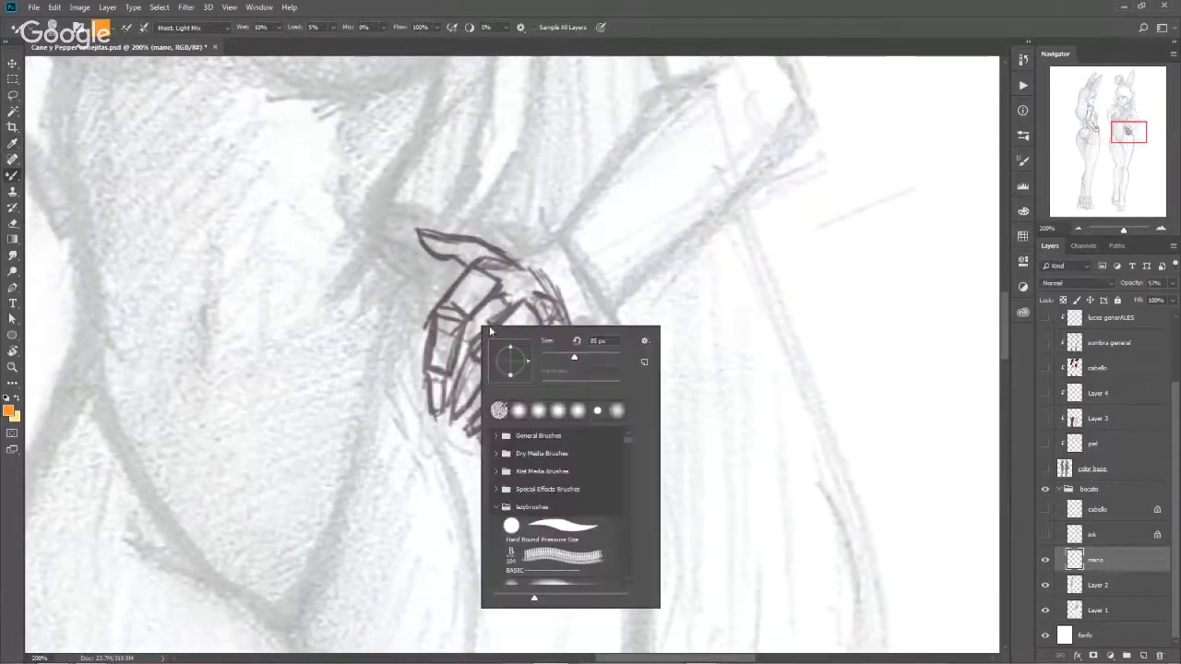
pyautogui.rightClick(12, 175)
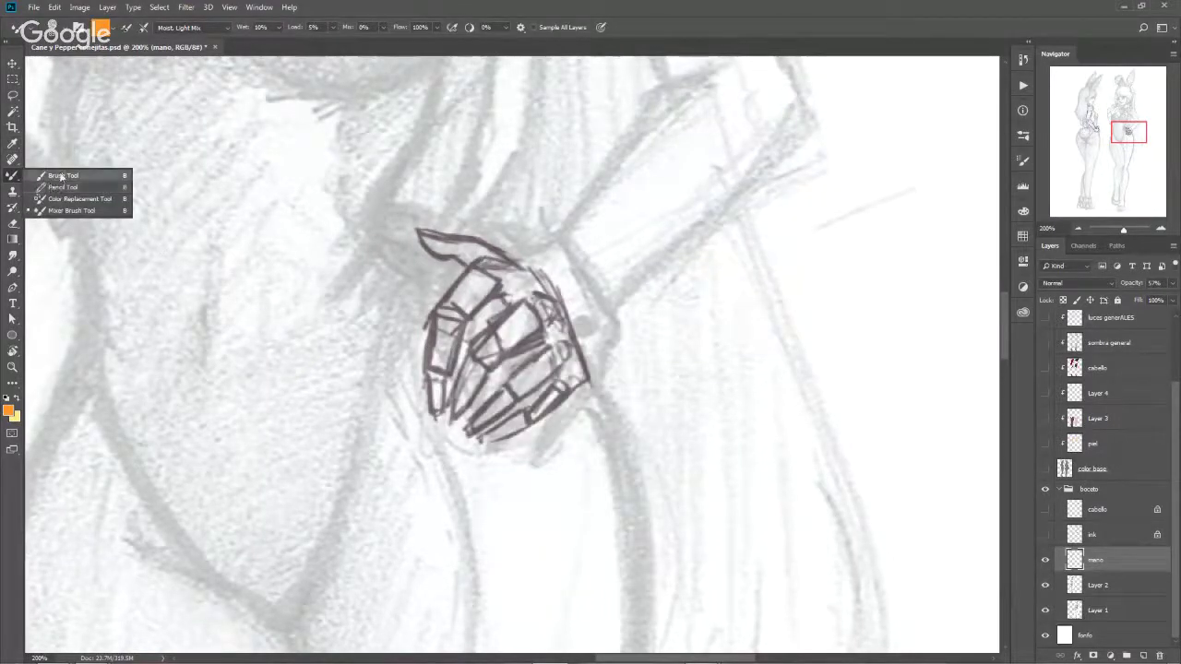
pyautogui.click(56, 173)
pyautogui.moveTo(614, 315); pyautogui.dragTo(557, 339)
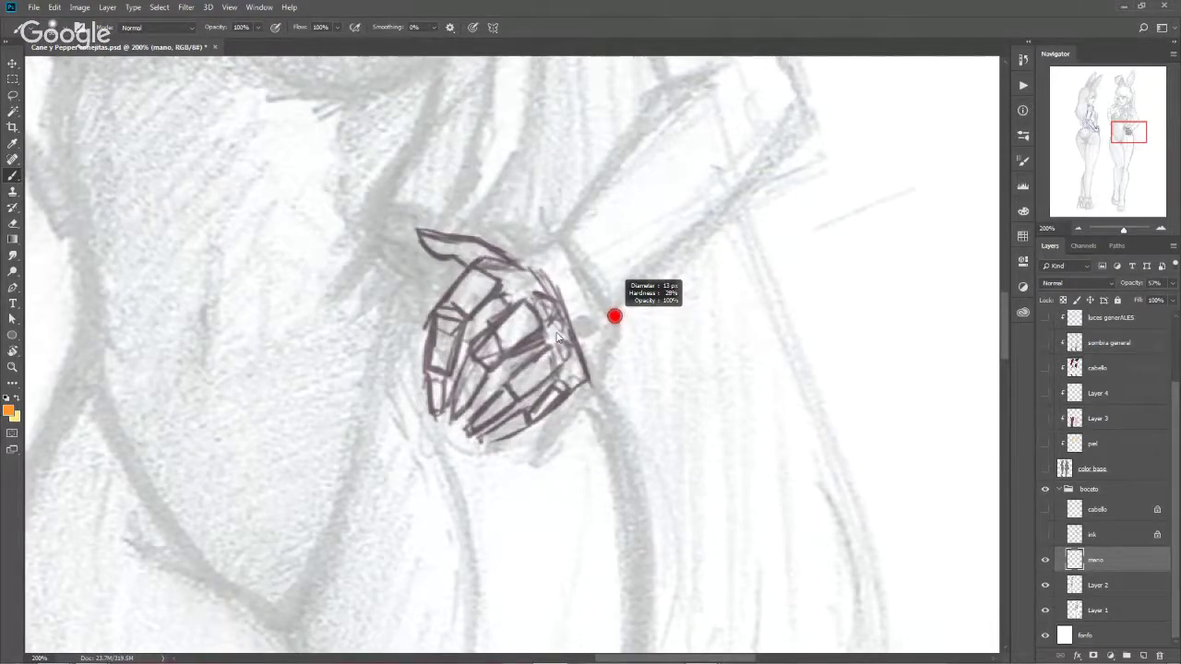
# Shrink the brush to about 7 px and sketch an orange box with finger boxes right of the hand
pyautogui.moveTo(716, 272); pyautogui.dragTo(712, 279)
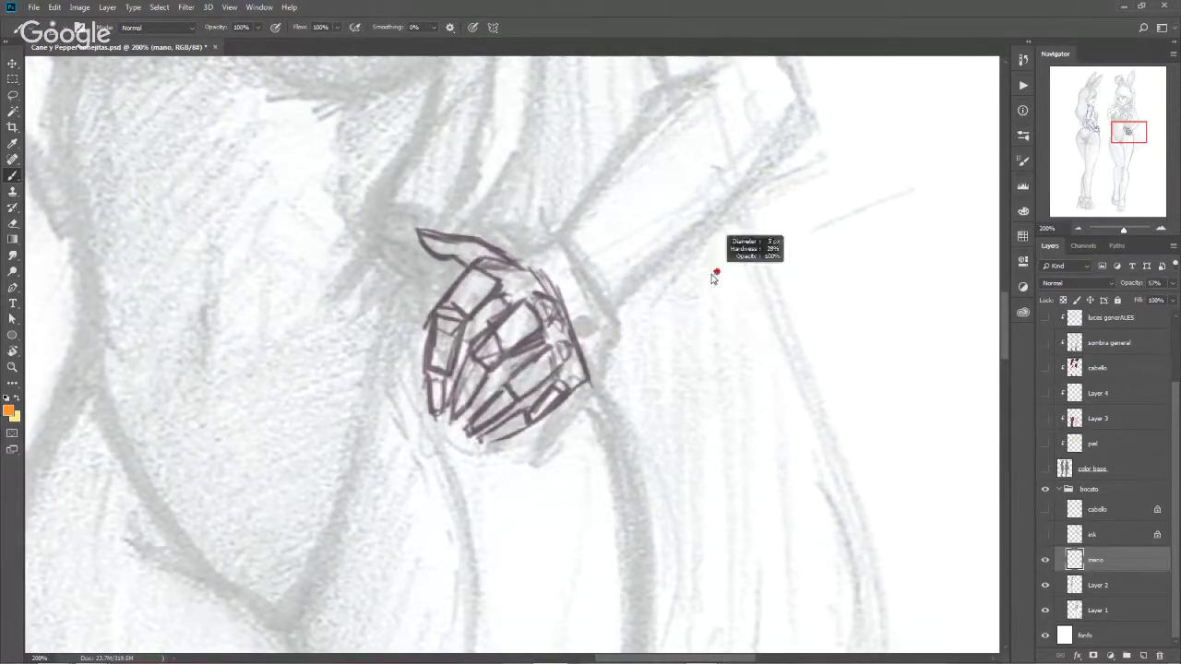
pyautogui.moveTo(677, 382)
pyautogui.mouseDown()
pyautogui.moveTo(669, 236)
pyautogui.moveTo(811, 375)
pyautogui.moveTo(678, 385)
pyautogui.mouseUp()
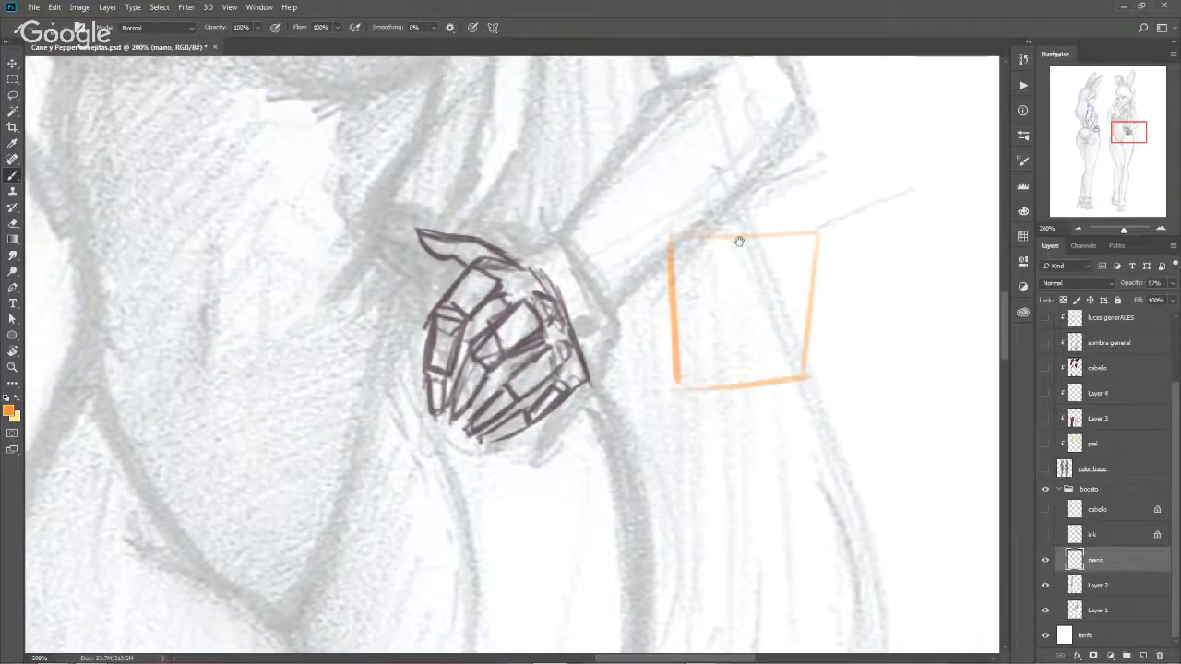
pyautogui.moveTo(739, 241); pyautogui.dragTo(707, 339)
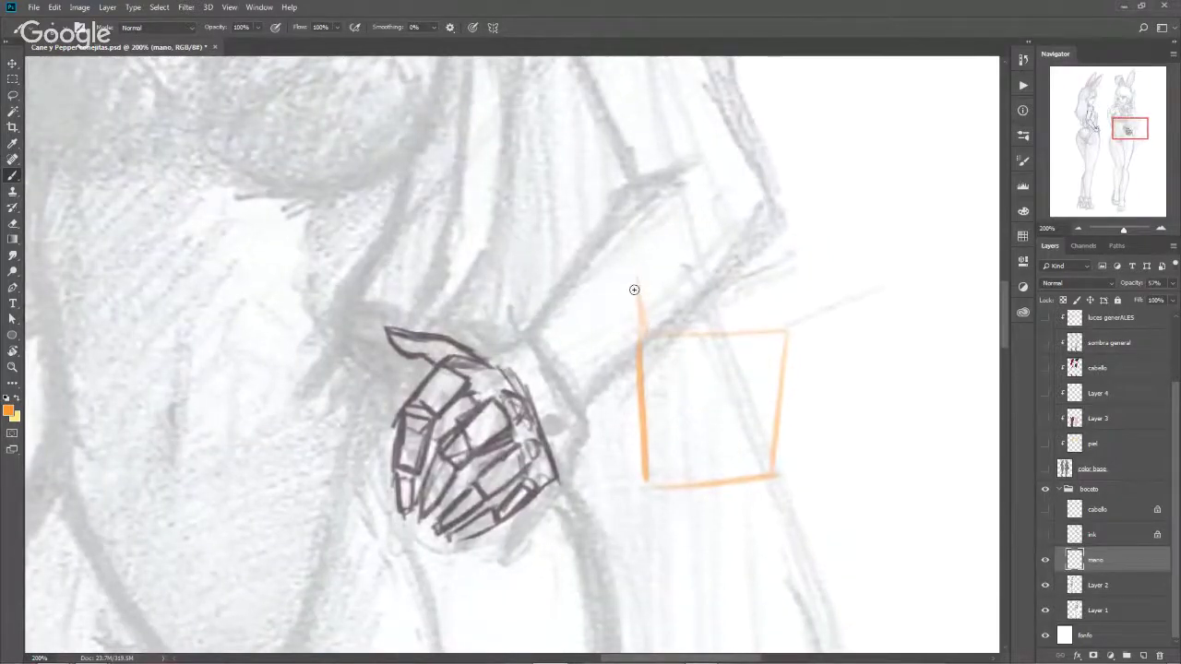
pyautogui.moveTo(637, 277); pyautogui.dragTo(646, 232)
pyautogui.moveTo(668, 166); pyautogui.dragTo(670, 214)
pyautogui.moveTo(688, 164); pyautogui.dragTo(673, 216)
pyautogui.moveTo(692, 233)
pyautogui.mouseDown()
pyautogui.moveTo(683, 324)
pyautogui.moveTo(703, 321)
pyautogui.mouseUp()
pyautogui.moveTo(710, 168); pyautogui.dragTo(710, 212)
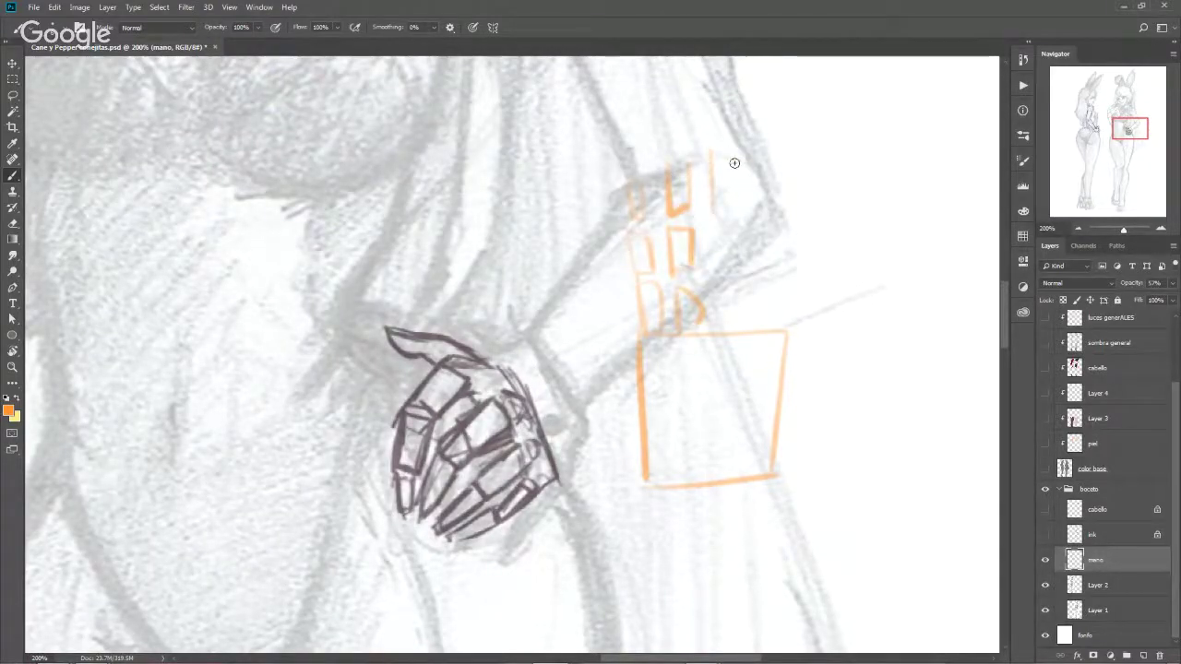
pyautogui.moveTo(723, 155); pyautogui.dragTo(716, 334)
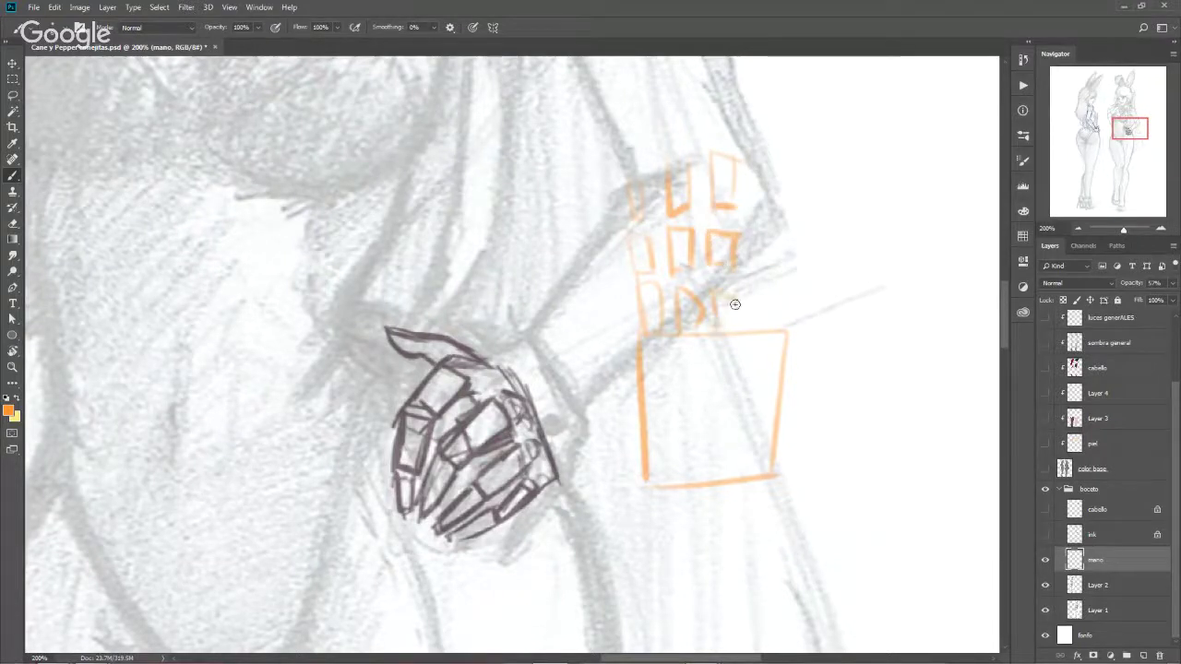
# Undo the last stroke, then add a right-hand finger box and an oval for the thumb base
pyautogui.hotkey('ctrl', 'z')
pyautogui.press('l')
pyautogui.moveTo(728, 138); pyautogui.dragTo(747, 187)
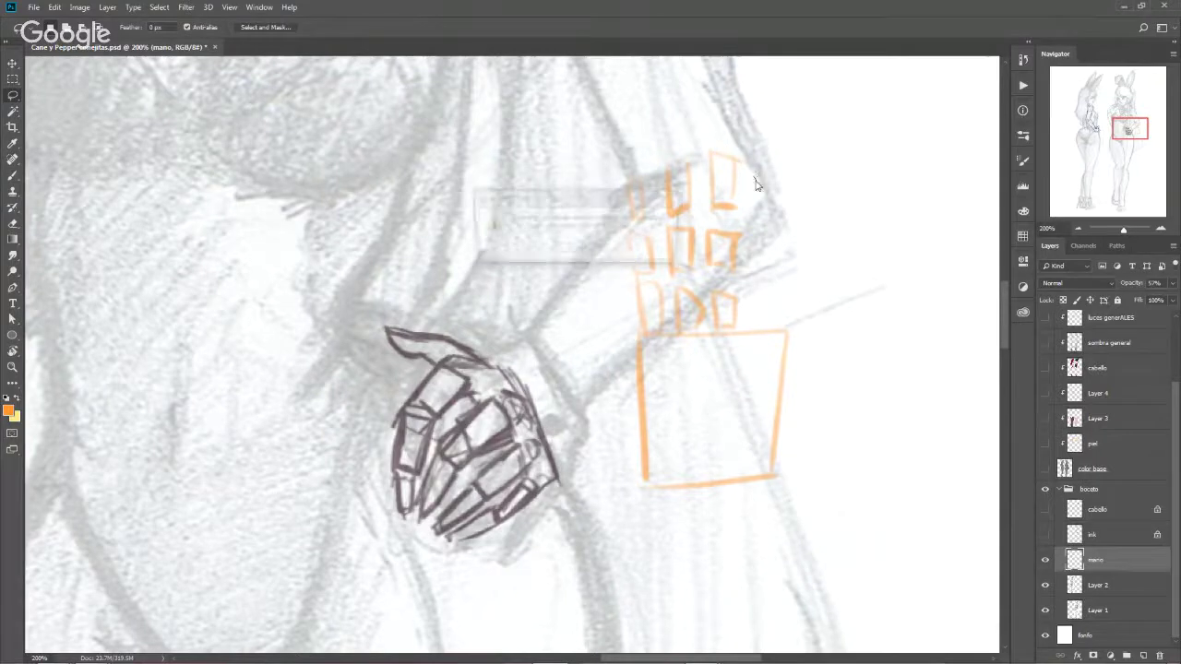
pyautogui.press('Return')
pyautogui.press('b')
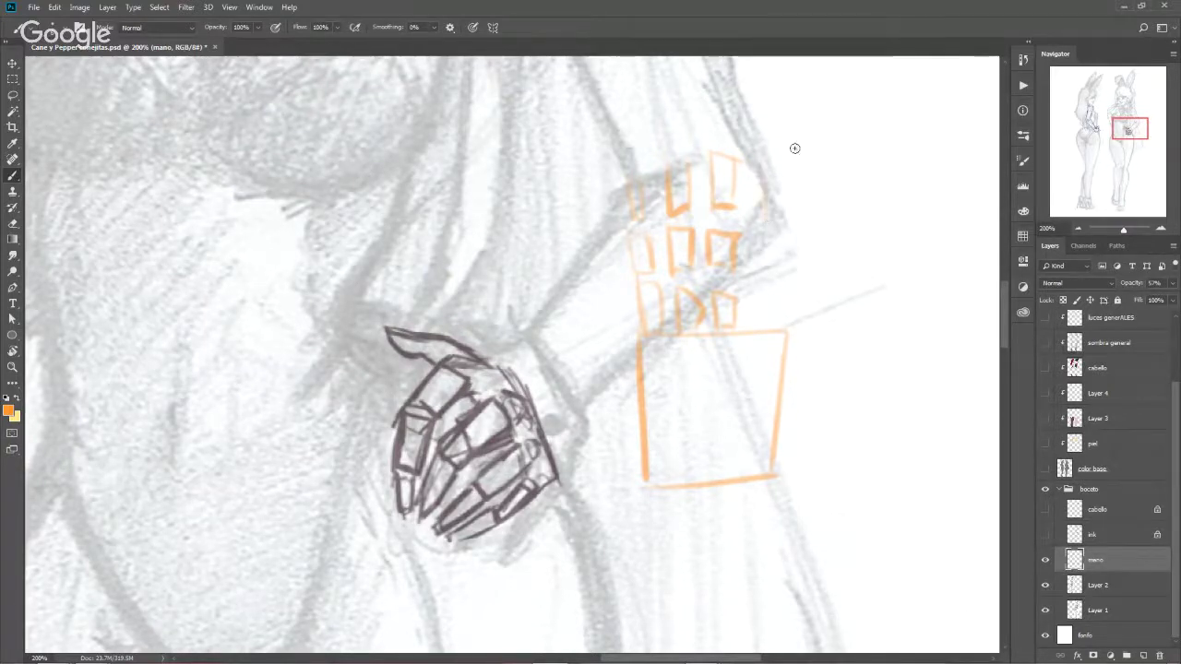
pyautogui.moveTo(766, 172)
pyautogui.mouseDown()
pyautogui.moveTo(791, 179)
pyautogui.moveTo(759, 237)
pyautogui.moveTo(769, 325)
pyautogui.mouseUp()
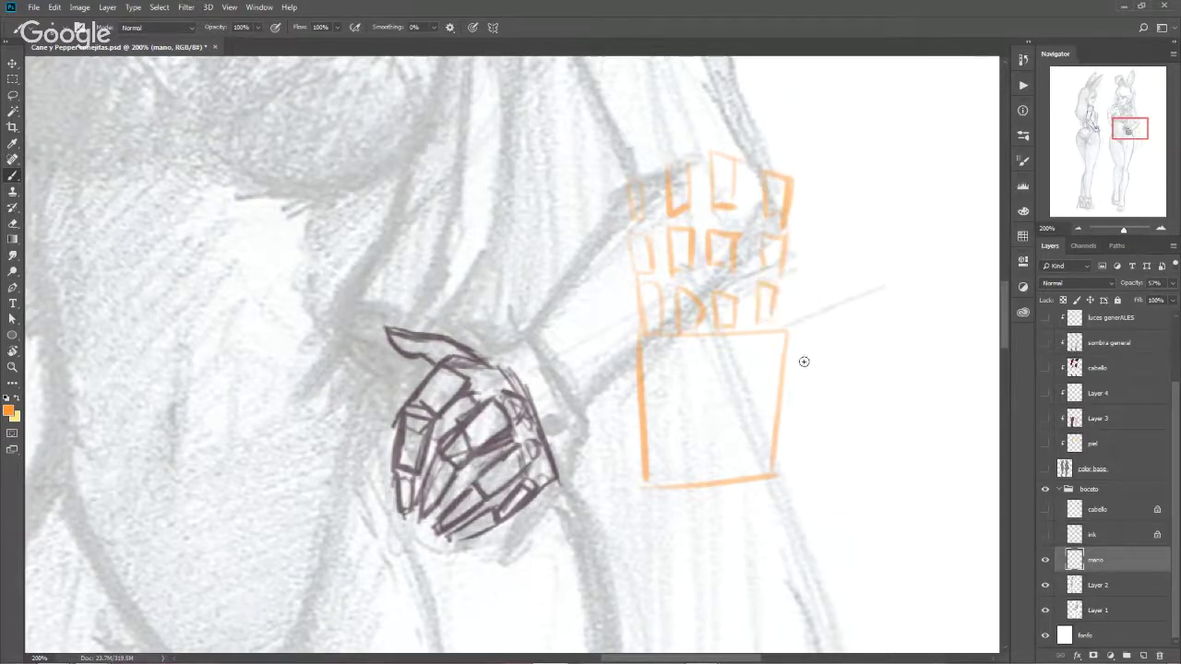
pyautogui.moveTo(812, 367); pyautogui.dragTo(771, 434)
# Sketch the thumb, outline the hand's back with a large arc, and start filling a finger segment
pyautogui.moveTo(822, 366)
pyautogui.mouseDown()
pyautogui.moveTo(833, 311)
pyautogui.moveTo(820, 351)
pyautogui.mouseUp()
pyautogui.moveTo(831, 293); pyautogui.dragTo(843, 360)
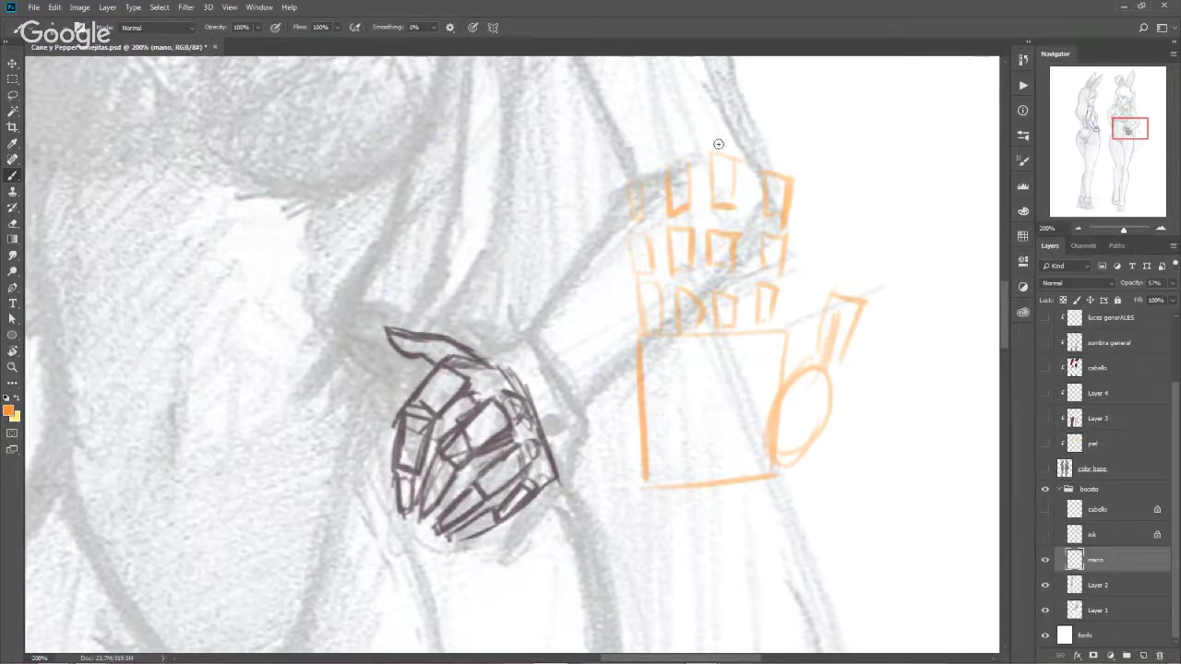
pyautogui.moveTo(844, 398); pyautogui.dragTo(646, 177)
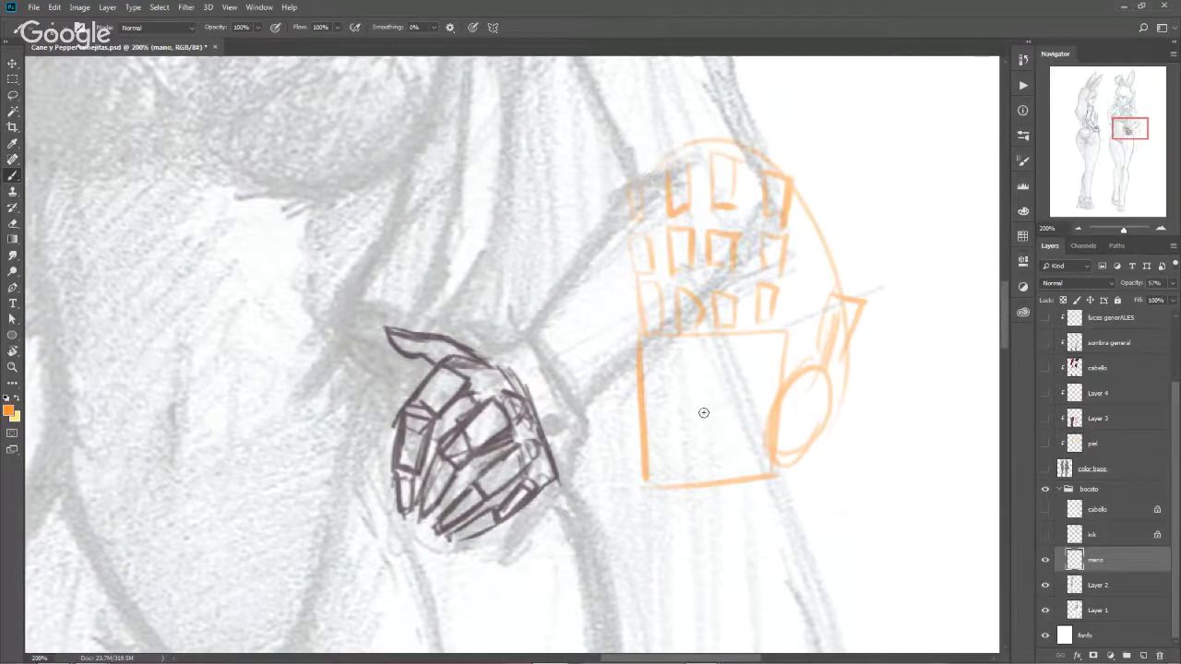
pyautogui.scroll(-2, 516, 417)
pyautogui.scroll(-1, 498, 369)
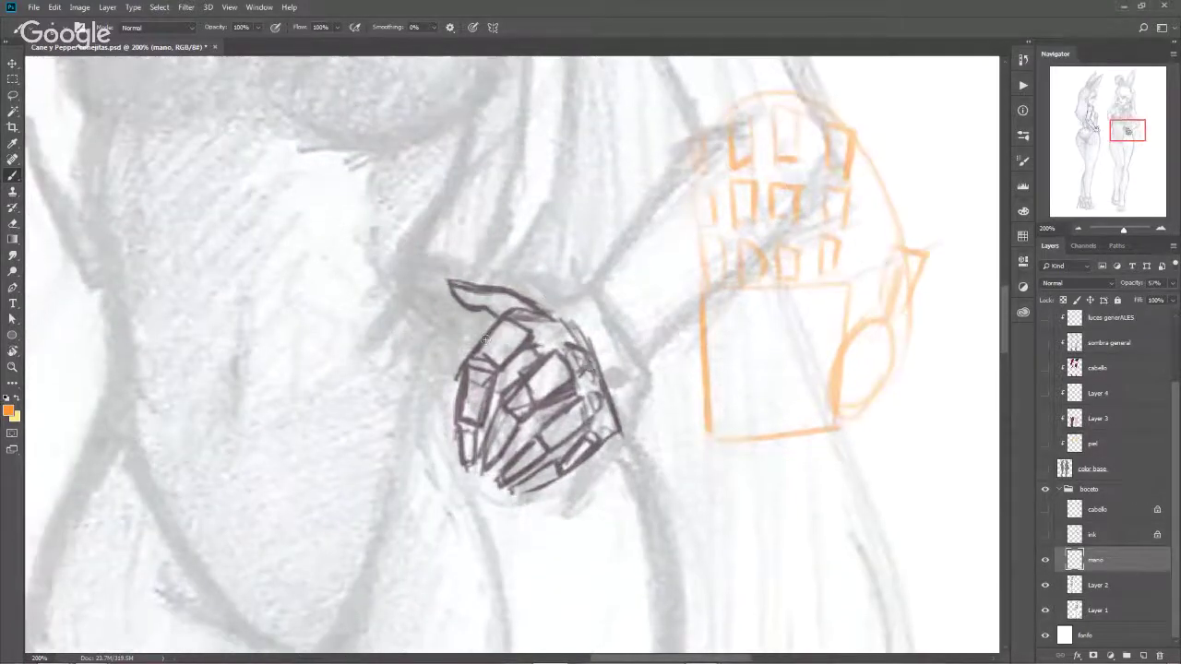
pyautogui.moveTo(484, 339)
pyautogui.mouseDown()
pyautogui.moveTo(503, 330)
pyautogui.moveTo(512, 343)
pyautogui.moveTo(480, 365)
pyautogui.mouseUp()
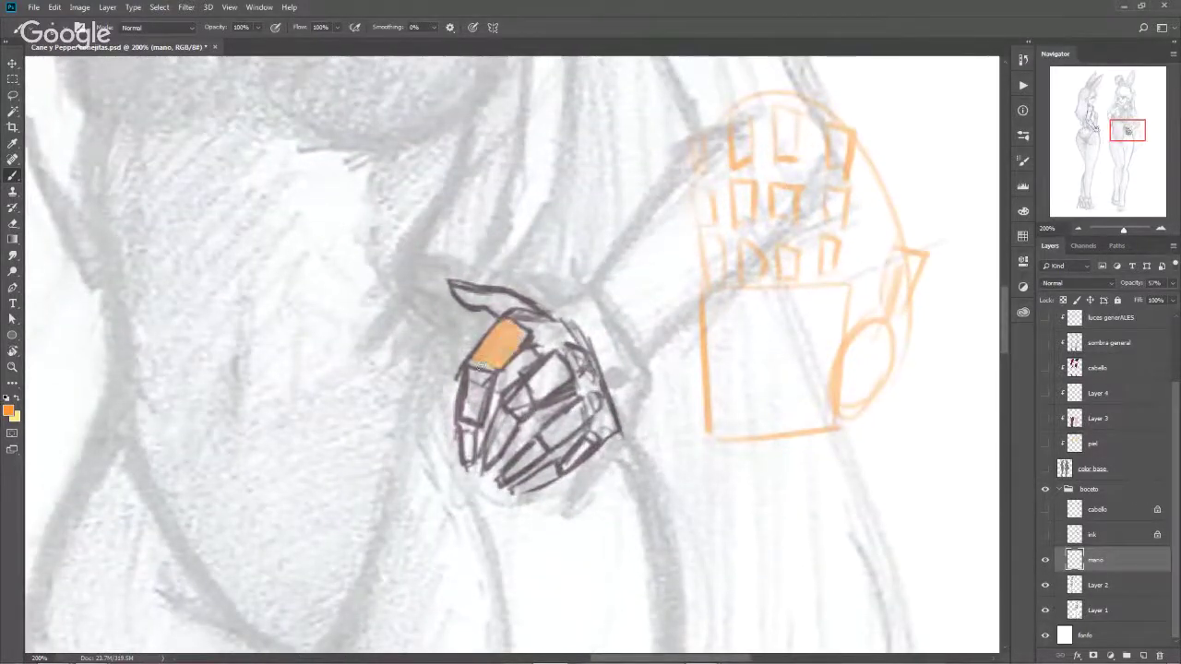
# Fill the drawn hand's finger segments, through the little finger, with orange
pyautogui.moveTo(465, 423)
pyautogui.mouseDown()
pyautogui.moveTo(485, 380)
pyautogui.moveTo(467, 457)
pyautogui.mouseUp()
pyautogui.moveTo(538, 364)
pyautogui.mouseDown()
pyautogui.moveTo(541, 391)
pyautogui.moveTo(551, 382)
pyautogui.moveTo(489, 459)
pyautogui.mouseUp()
pyautogui.moveTo(579, 413)
pyautogui.mouseDown()
pyautogui.moveTo(522, 461)
pyautogui.moveTo(535, 456)
pyautogui.mouseUp()
pyautogui.moveTo(583, 391)
pyautogui.mouseDown()
pyautogui.moveTo(602, 402)
pyautogui.moveTo(599, 417)
pyautogui.moveTo(574, 463)
pyautogui.moveTo(533, 485)
pyautogui.moveTo(654, 334)
pyautogui.moveTo(393, 488)
pyautogui.mouseUp()
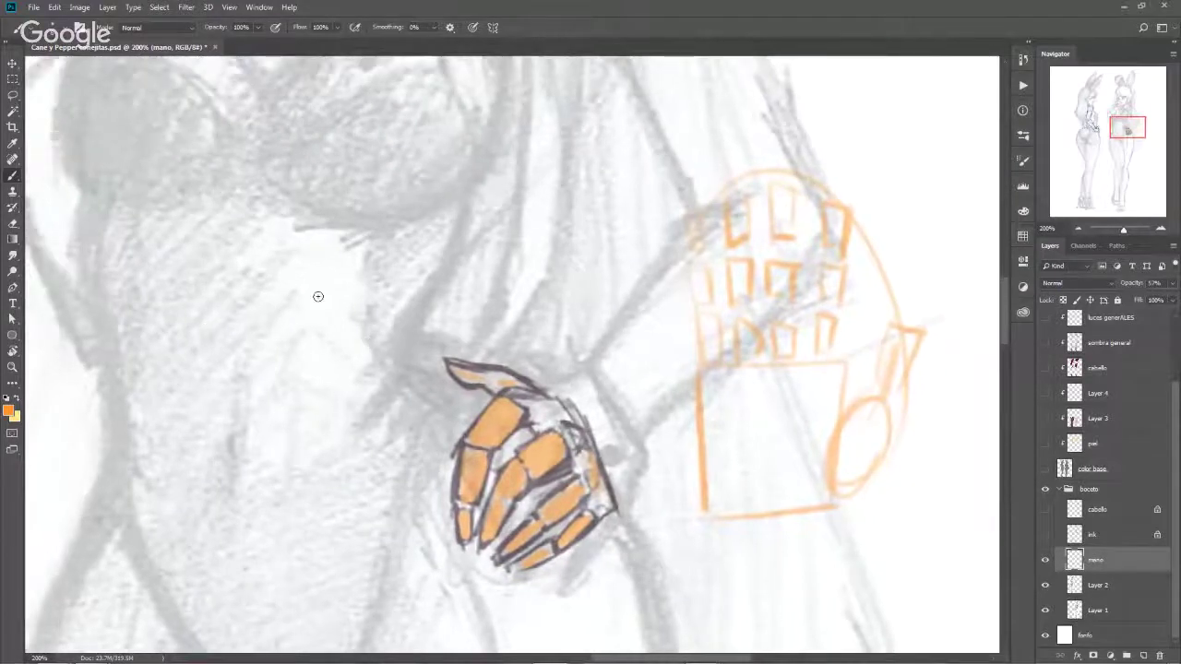
# Sketch an orange construction circle of arcs on the body left of the hand, plus a curved stroke
pyautogui.moveTo(297, 293); pyautogui.dragTo(375, 386)
pyautogui.moveTo(213, 295); pyautogui.dragTo(206, 433)
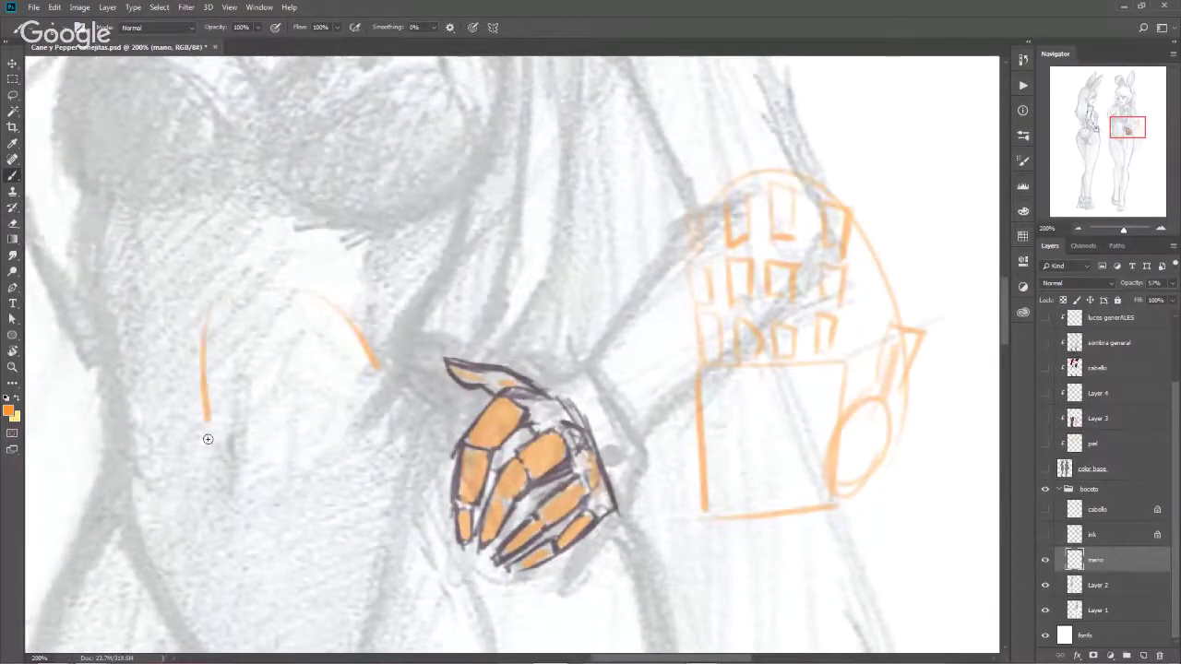
pyautogui.moveTo(247, 374)
pyautogui.mouseDown()
pyautogui.moveTo(374, 364)
pyautogui.moveTo(379, 392)
pyautogui.mouseUp()
pyautogui.moveTo(286, 288)
pyautogui.mouseDown()
pyautogui.moveTo(198, 423)
pyautogui.moveTo(233, 410)
pyautogui.mouseUp()
pyautogui.moveTo(332, 310); pyautogui.dragTo(304, 362)
pyautogui.moveTo(358, 334)
pyautogui.mouseDown()
pyautogui.moveTo(329, 401)
pyautogui.moveTo(372, 369)
pyautogui.mouseUp()
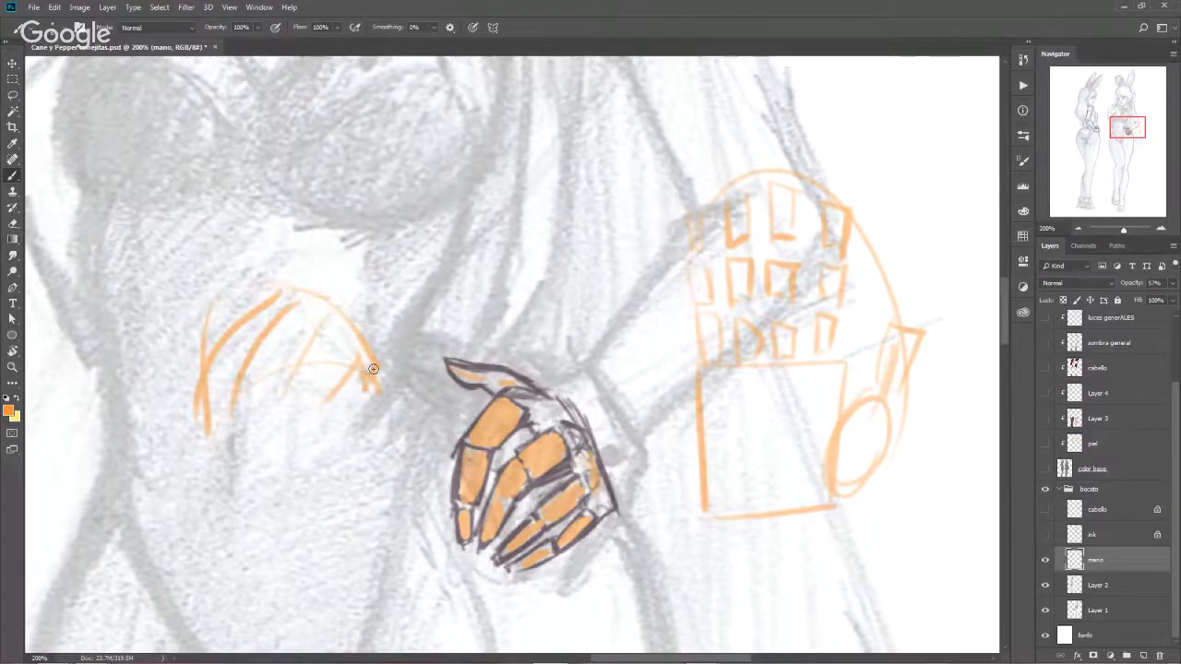
pyautogui.moveTo(248, 358)
pyautogui.mouseDown()
pyautogui.moveTo(322, 424)
pyautogui.moveTo(364, 385)
pyautogui.moveTo(349, 342)
pyautogui.mouseUp()
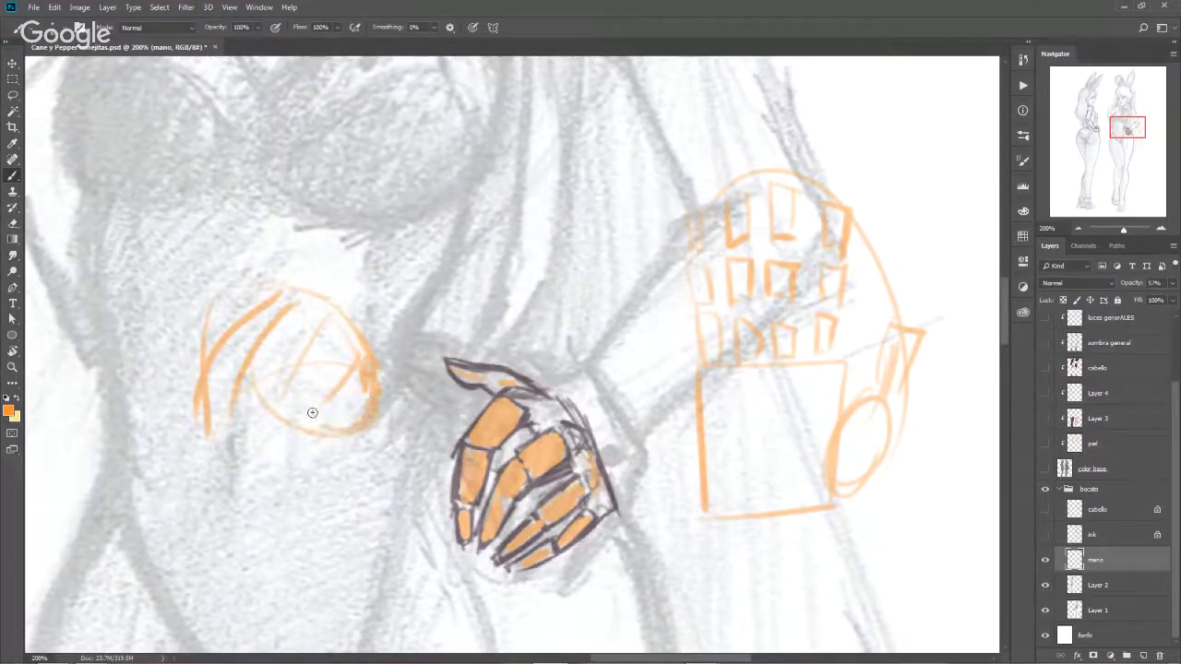
pyautogui.moveTo(637, 472); pyautogui.dragTo(618, 539)
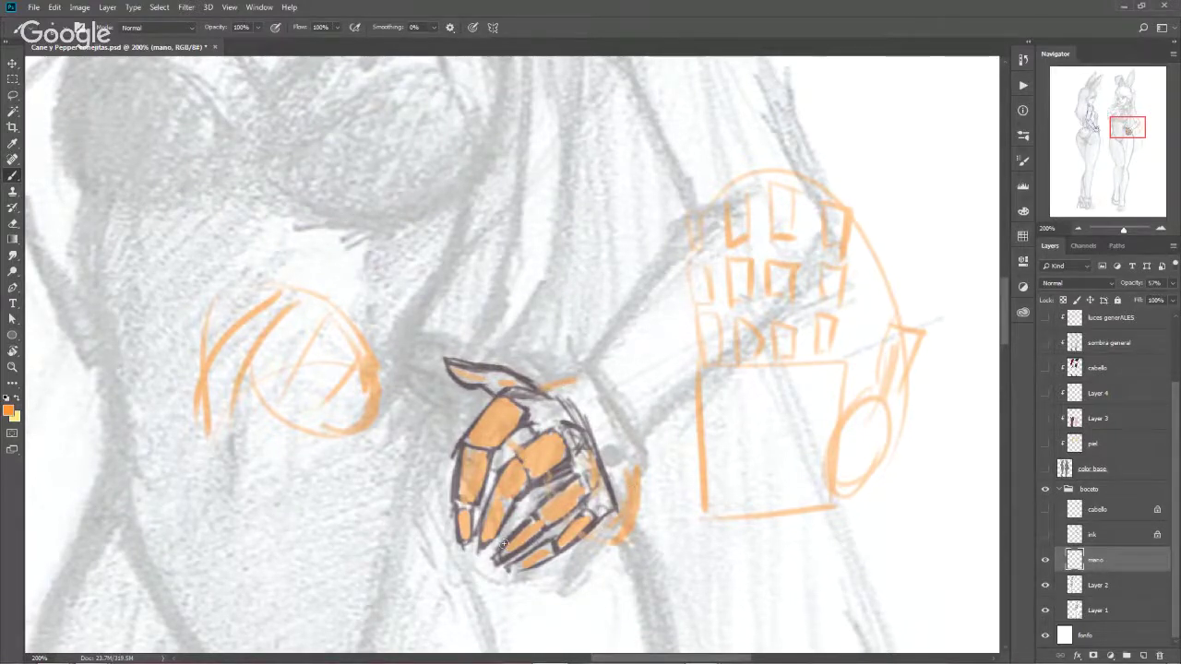
pyautogui.moveTo(502, 544); pyautogui.dragTo(566, 357)
pyautogui.hscroll(-5, 566, 357)
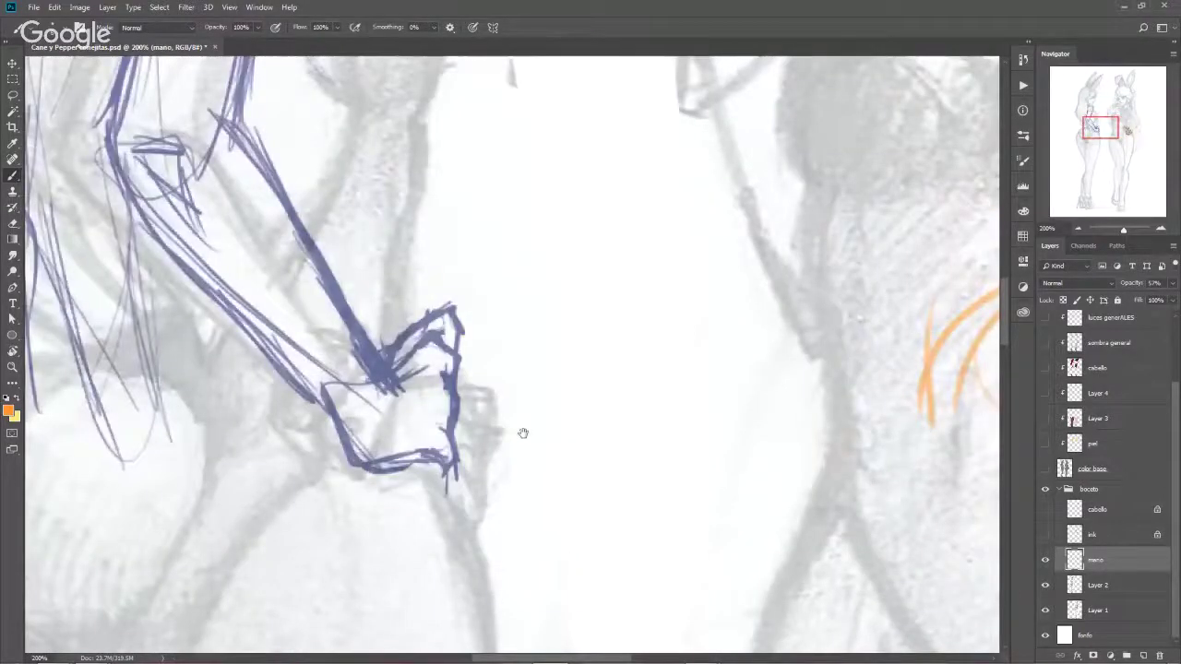
pyautogui.scroll(-1, 503, 467)
pyautogui.scroll(-3, 506, 468)
pyautogui.scroll(-1, 506, 468)
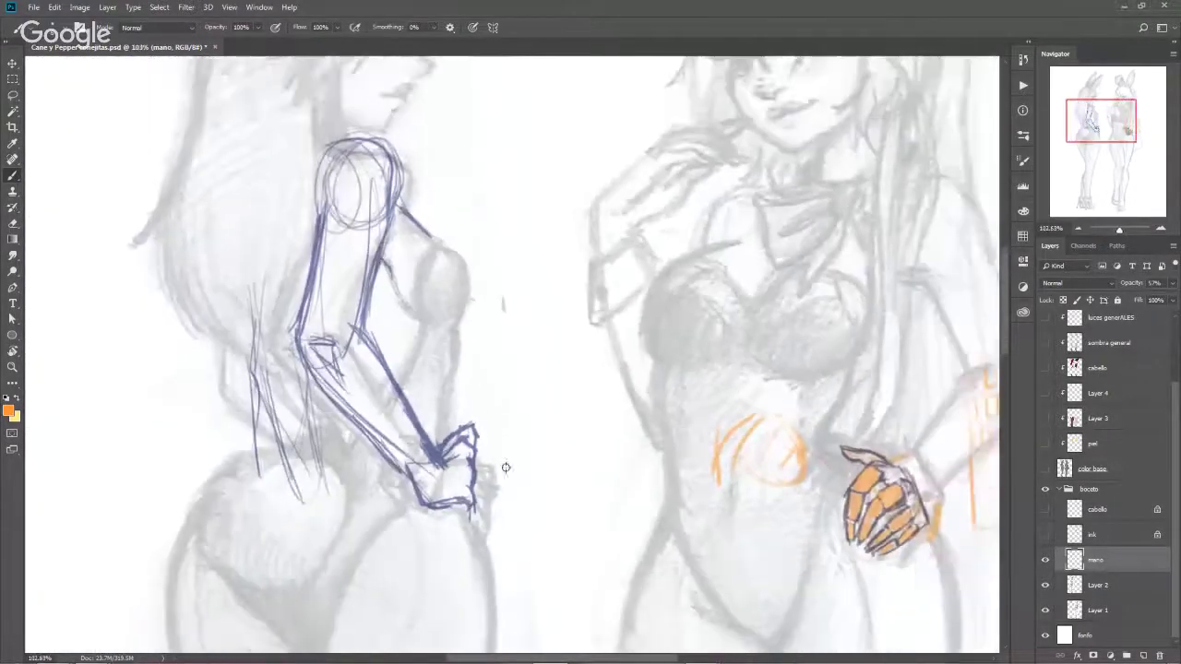
pyautogui.moveTo(361, 198); pyautogui.dragTo(322, 337)
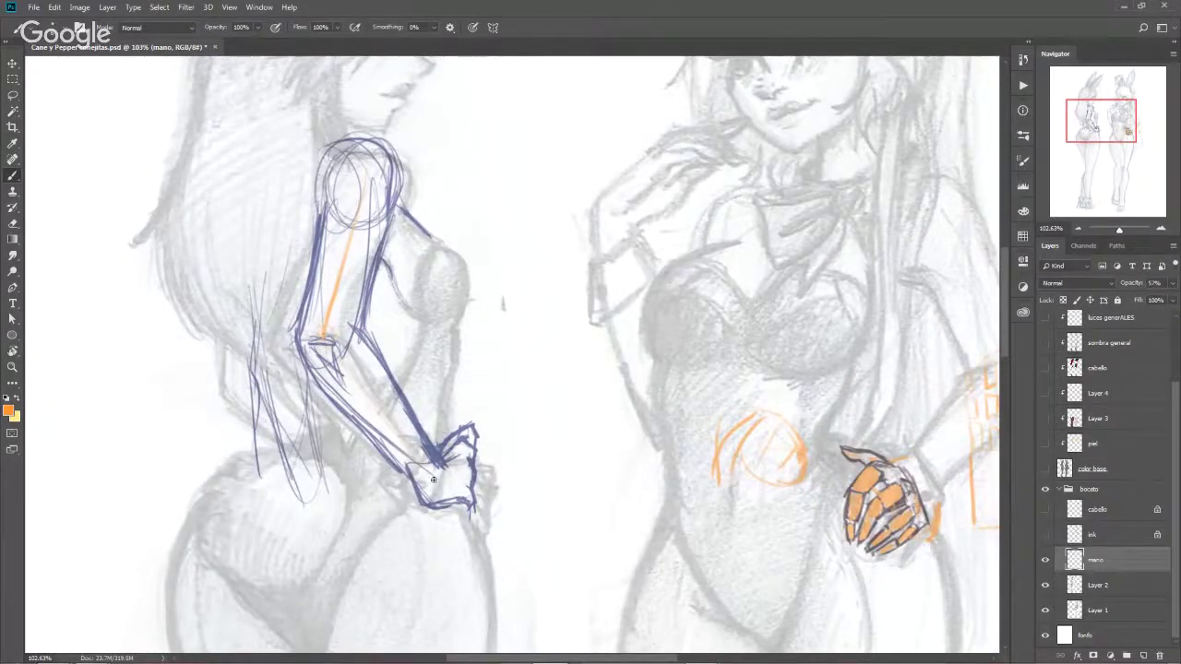
pyautogui.moveTo(428, 464)
pyautogui.mouseDown()
pyautogui.moveTo(465, 444)
pyautogui.moveTo(427, 493)
pyautogui.mouseUp()
pyautogui.moveTo(467, 452)
pyautogui.mouseDown()
pyautogui.moveTo(468, 503)
pyautogui.moveTo(467, 443)
pyautogui.mouseUp()
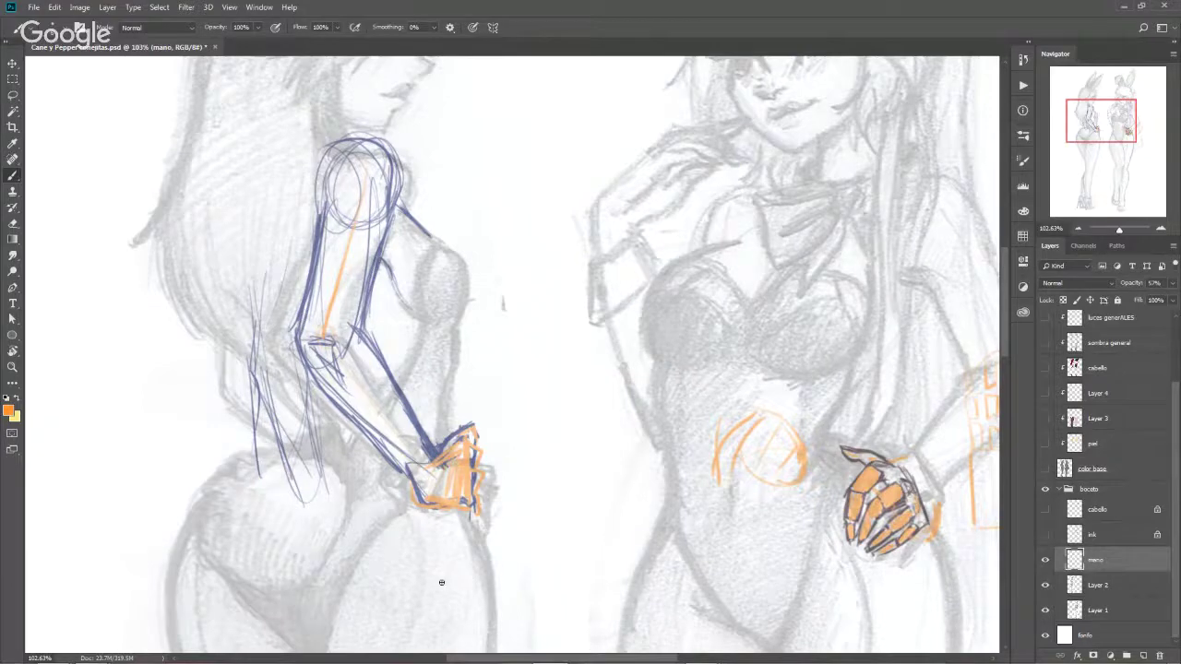
pyautogui.moveTo(575, 351); pyautogui.dragTo(418, 405)
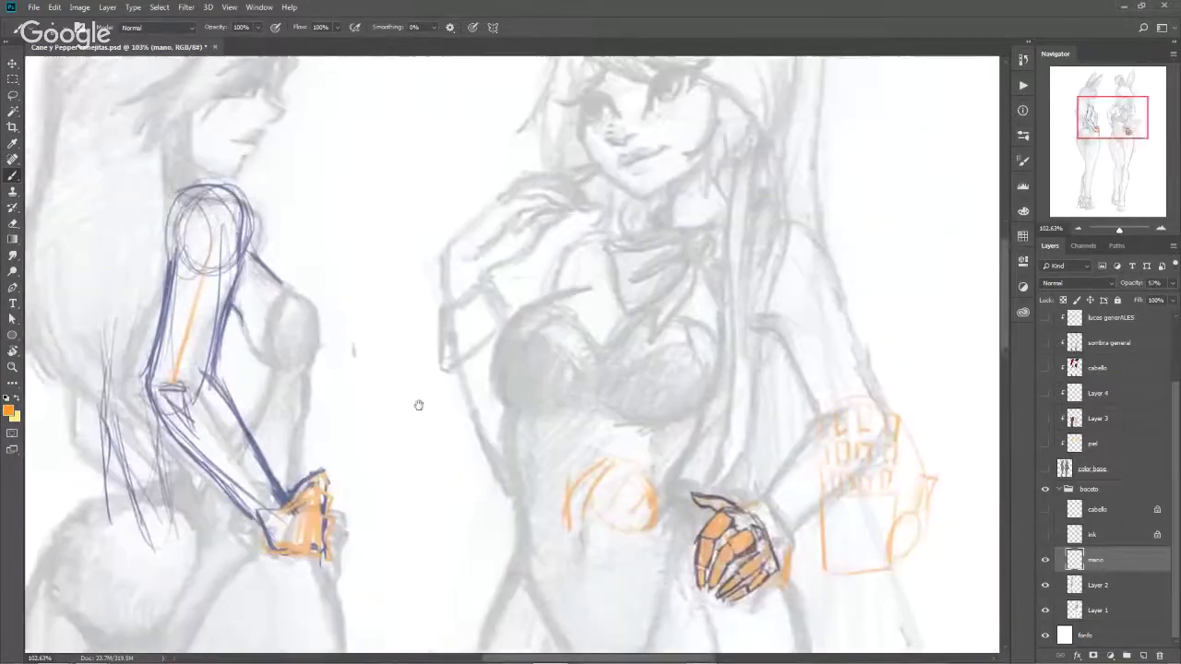
# Show the black ink line art and toggle the hair line art to compare
pyautogui.click(1045, 535)
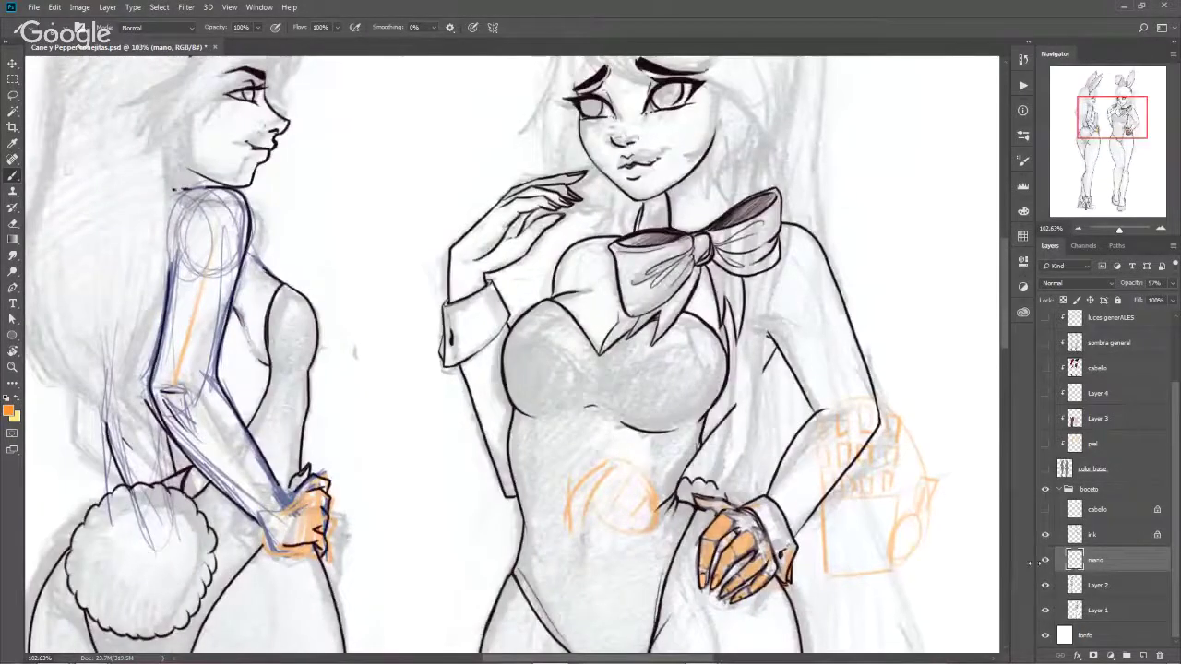
pyautogui.click(1045, 509)
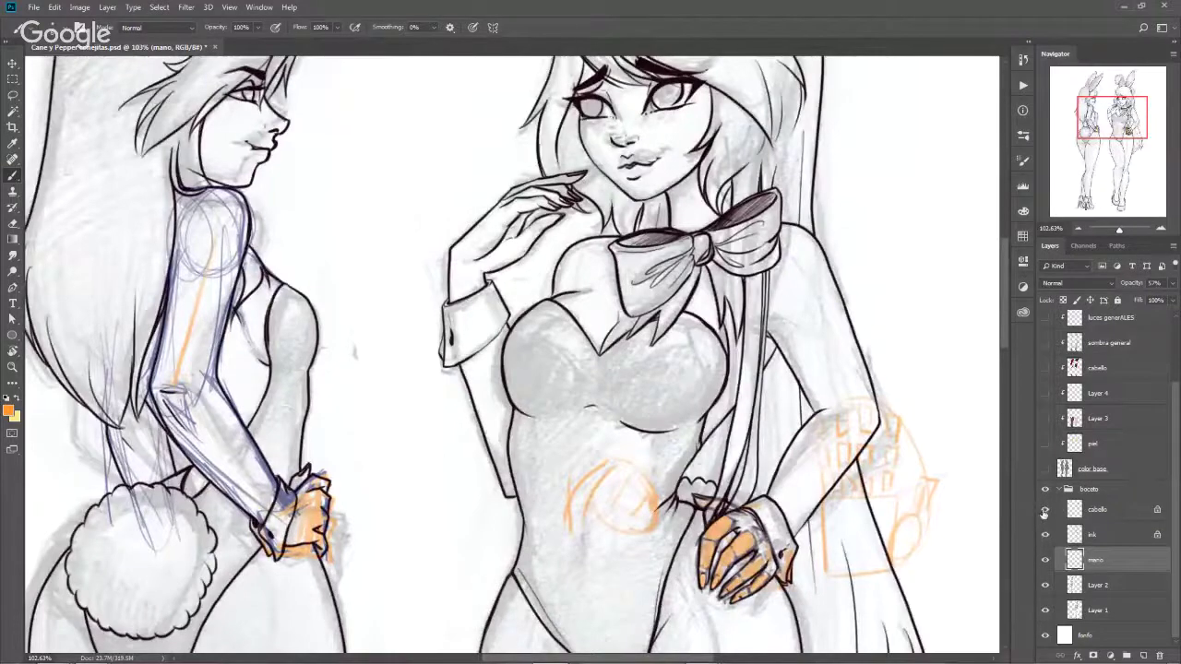
pyautogui.click(1045, 509)
pyautogui.click(1045, 510)
pyautogui.moveTo(503, 114)
pyautogui.mouseDown()
pyautogui.moveTo(522, 492)
pyautogui.moveTo(485, 243)
pyautogui.mouseUp()
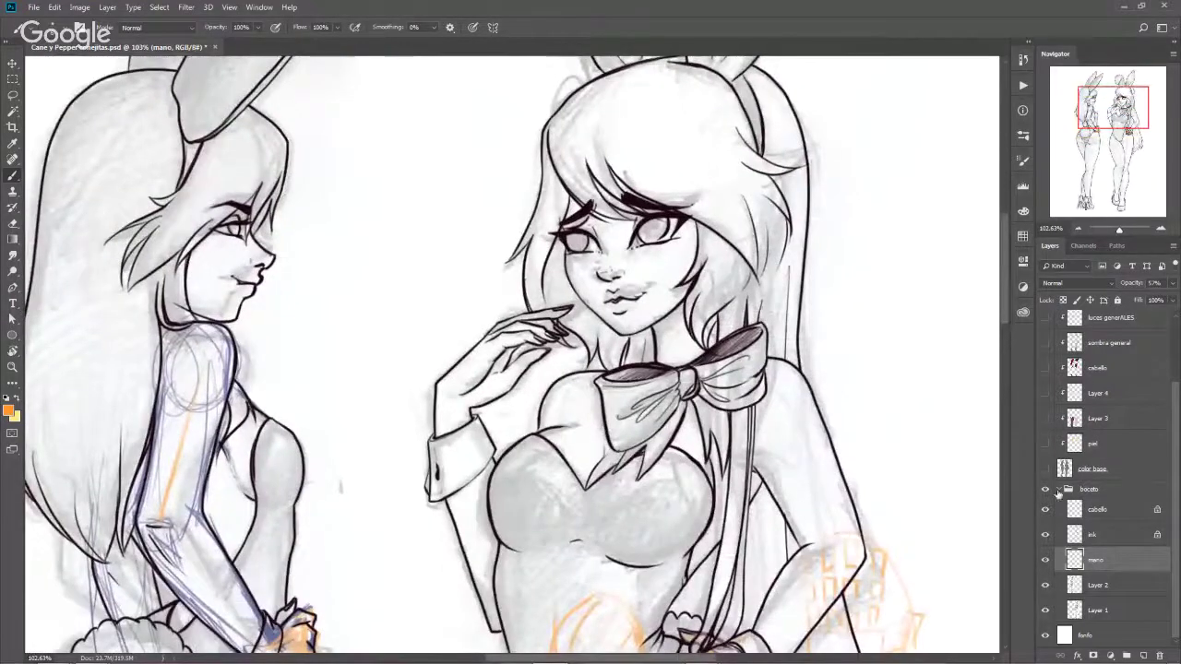
# Hide the boceto sketch group and show the complete ink todo line art
pyautogui.click(1058, 490)
pyautogui.click(1045, 570)
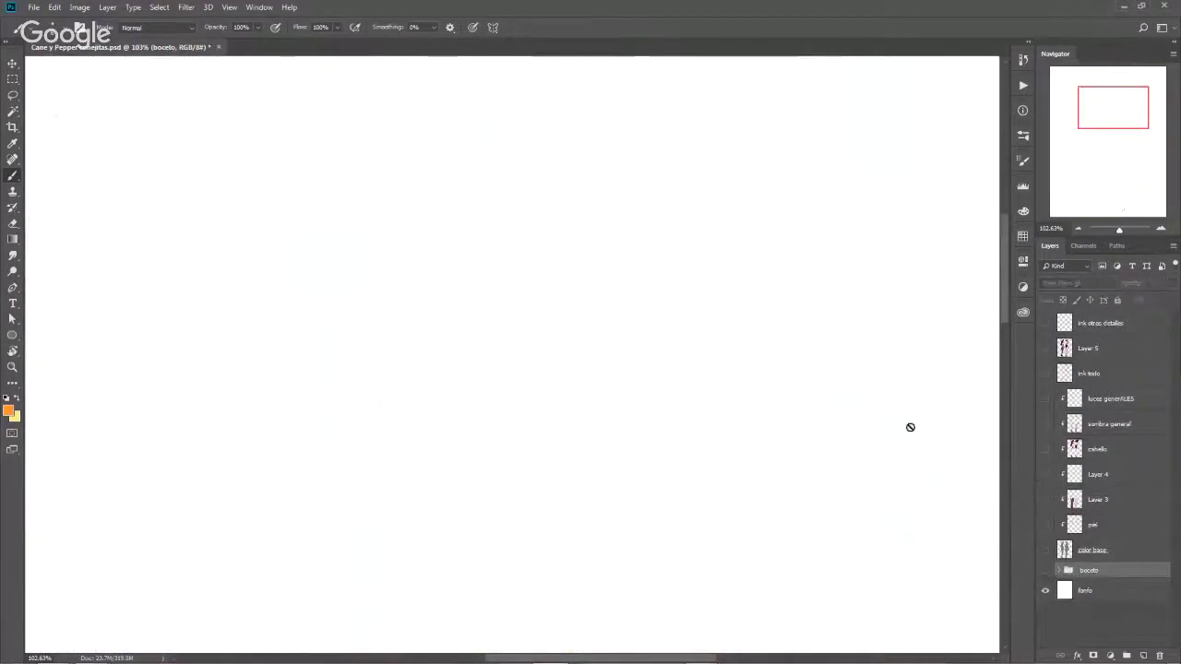
pyautogui.click(1045, 373)
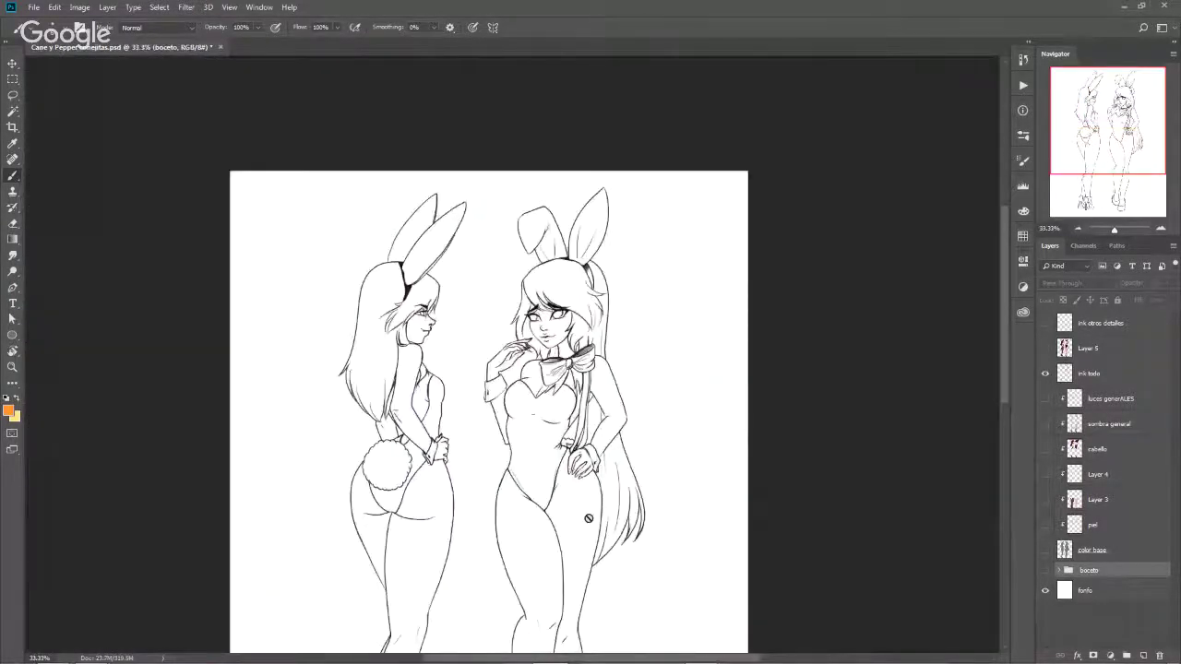
pyautogui.scroll(-3, 588, 518)
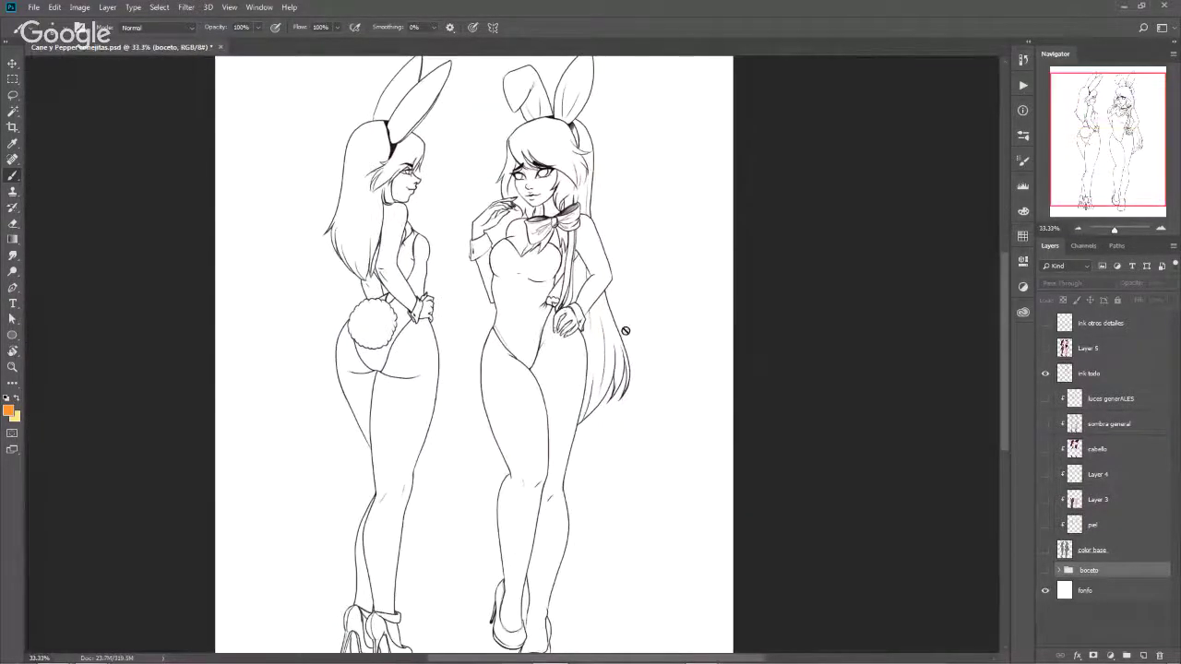
# Turn on base colour, shading, highlight and ink detail layers, and select luces generALES
pyautogui.click(1045, 549)
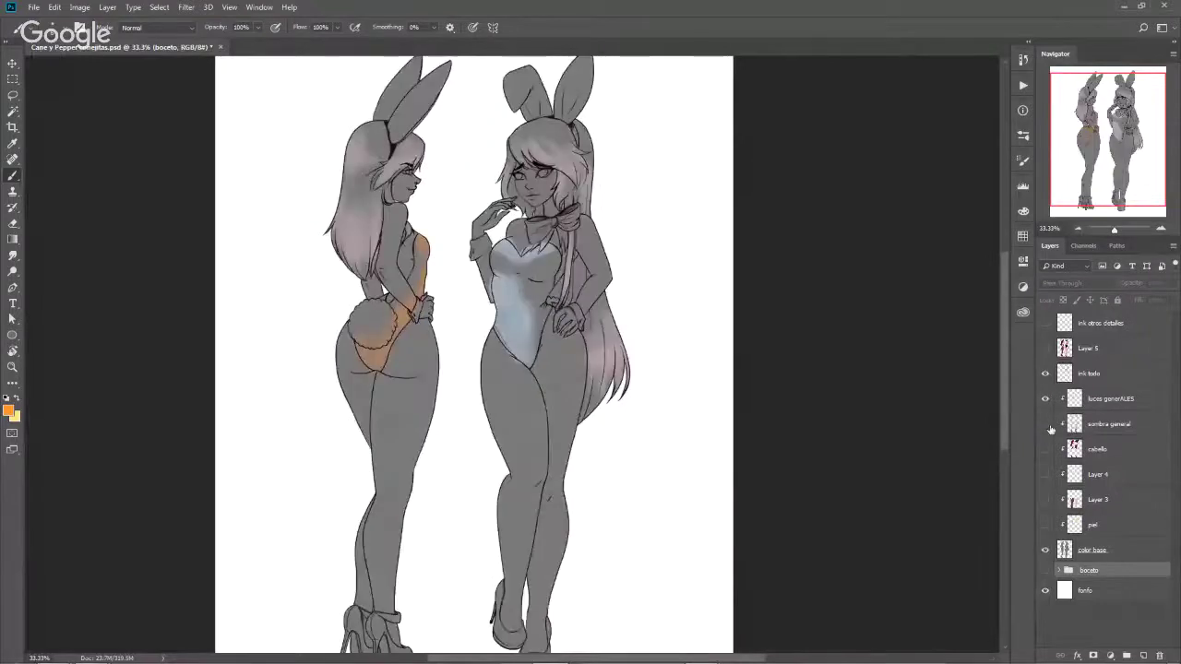
pyautogui.moveTo(1045, 398); pyautogui.dragTo(1045, 523)
pyautogui.click(1045, 348)
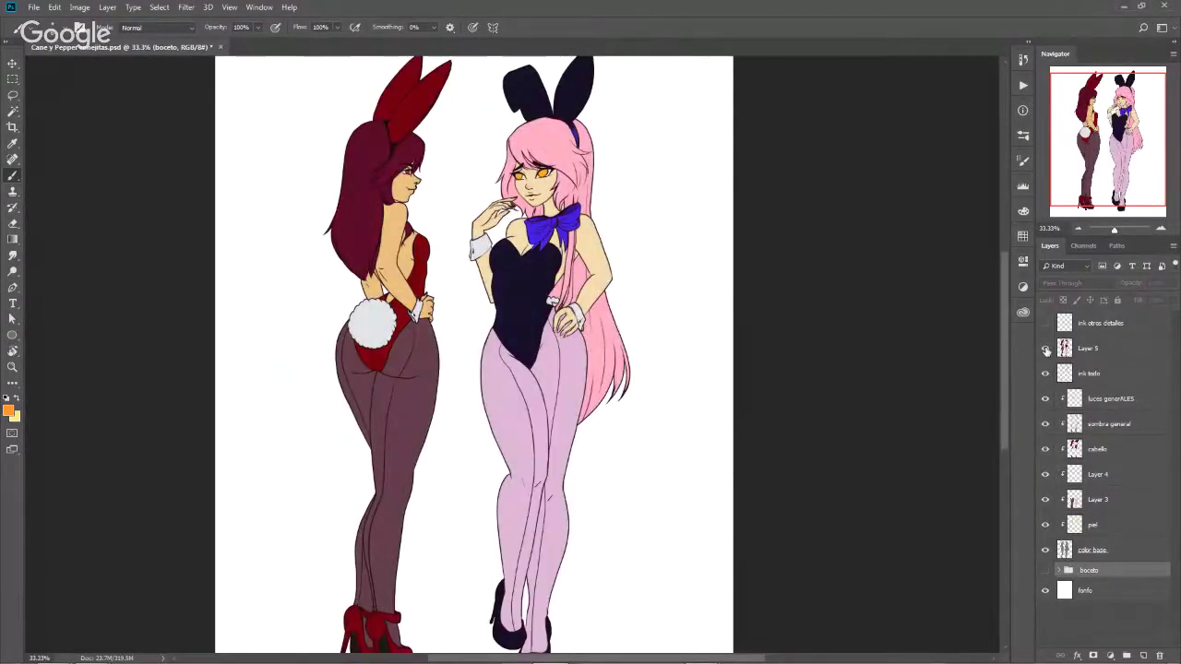
pyautogui.click(1045, 348)
pyautogui.click(1045, 323)
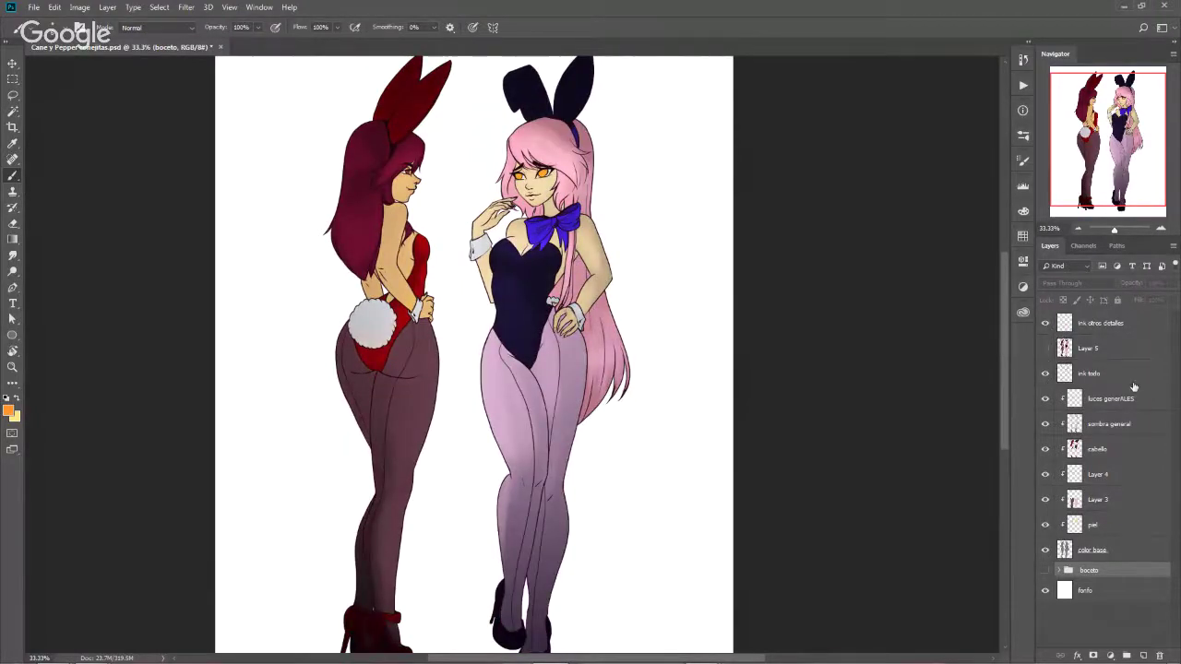
pyautogui.click(1103, 426)
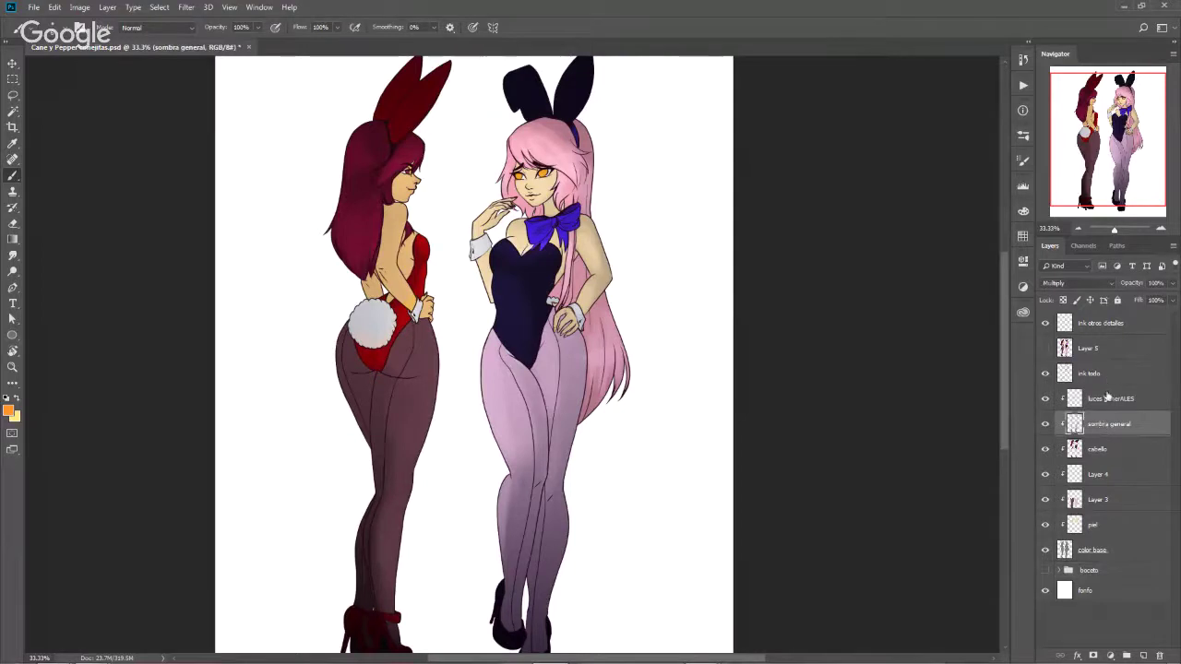
pyautogui.click(1106, 401)
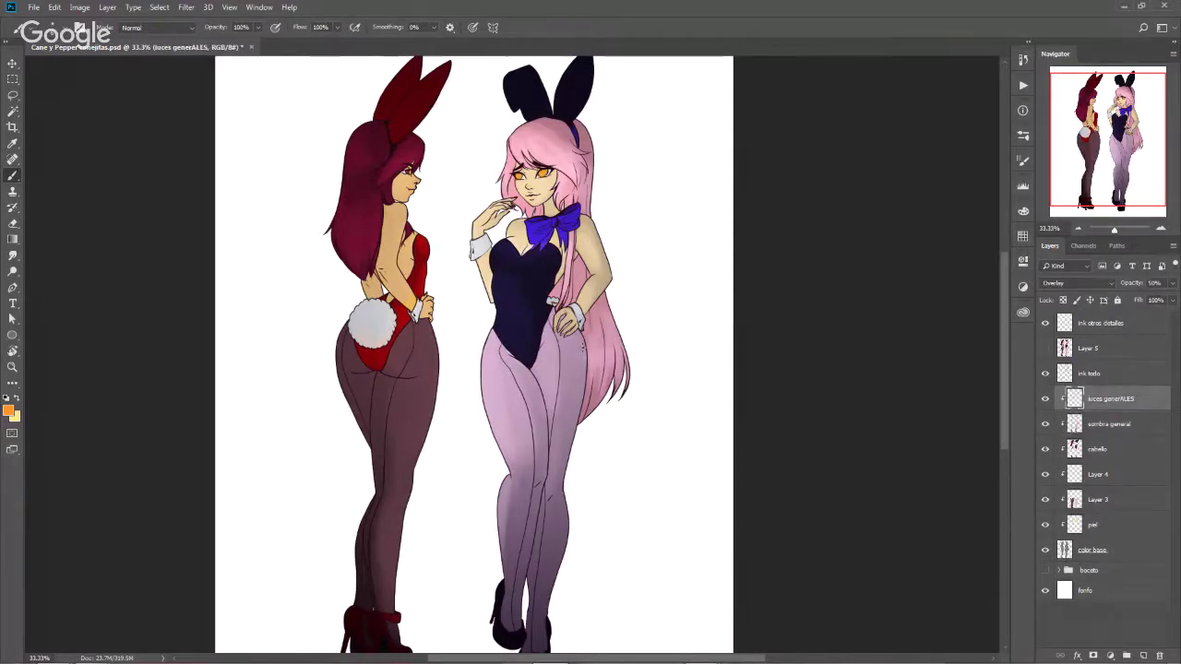
# Zoom in and set the foreground colour to light pink #e3b4ec
pyautogui.scroll(1, 582, 346)
pyautogui.scroll(2, 583, 346)
pyautogui.scroll(1, 583, 346)
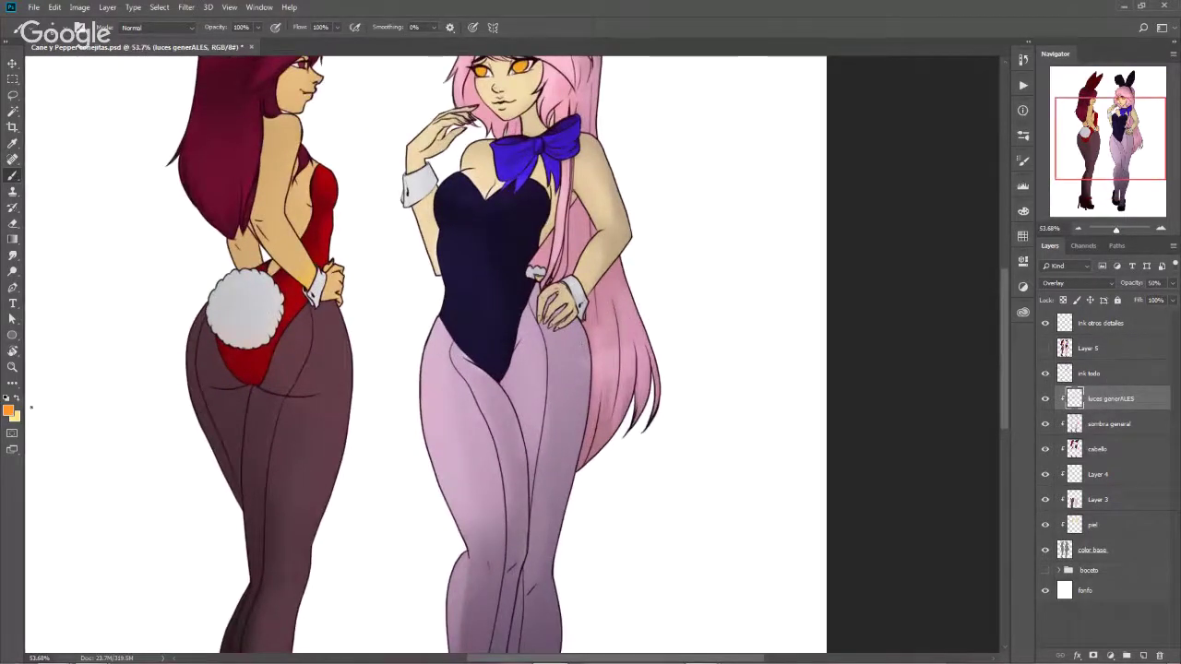
pyautogui.click(9, 410)
pyautogui.moveTo(828, 264); pyautogui.dragTo(827, 160)
pyautogui.click(692, 137)
pyautogui.click(711, 140)
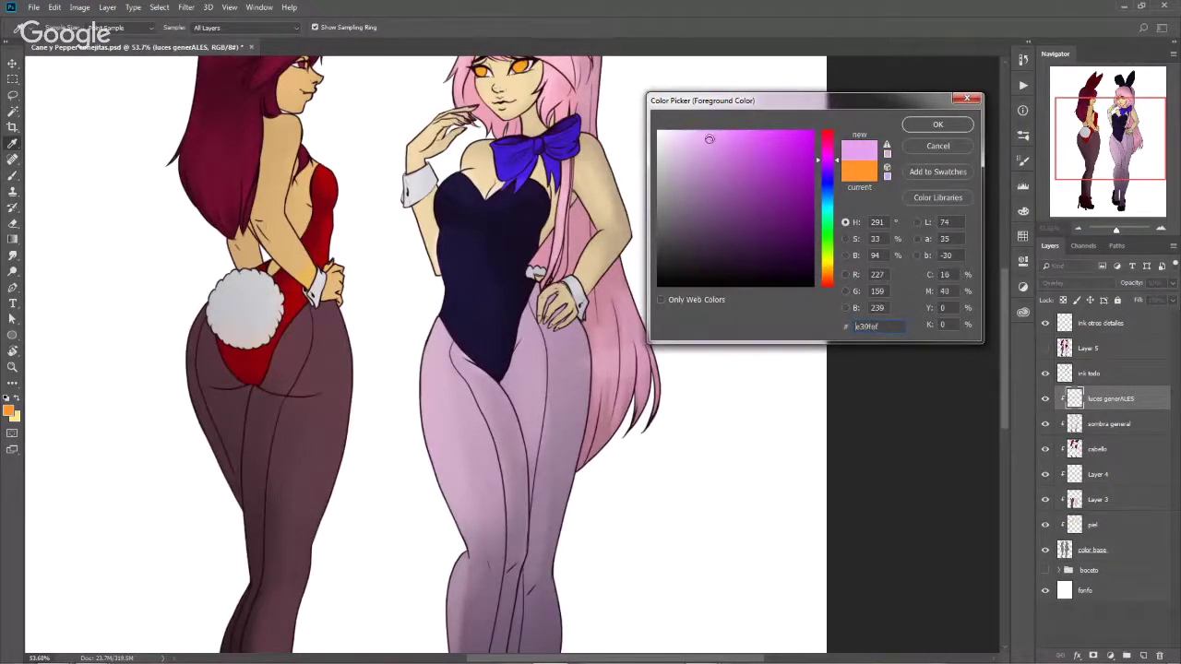
pyautogui.click(938, 124)
# Enlarge the brush to about 60 px, paint pink on the leg, and undo the hip highlight
pyautogui.moveTo(326, 394); pyautogui.dragTo(355, 349)
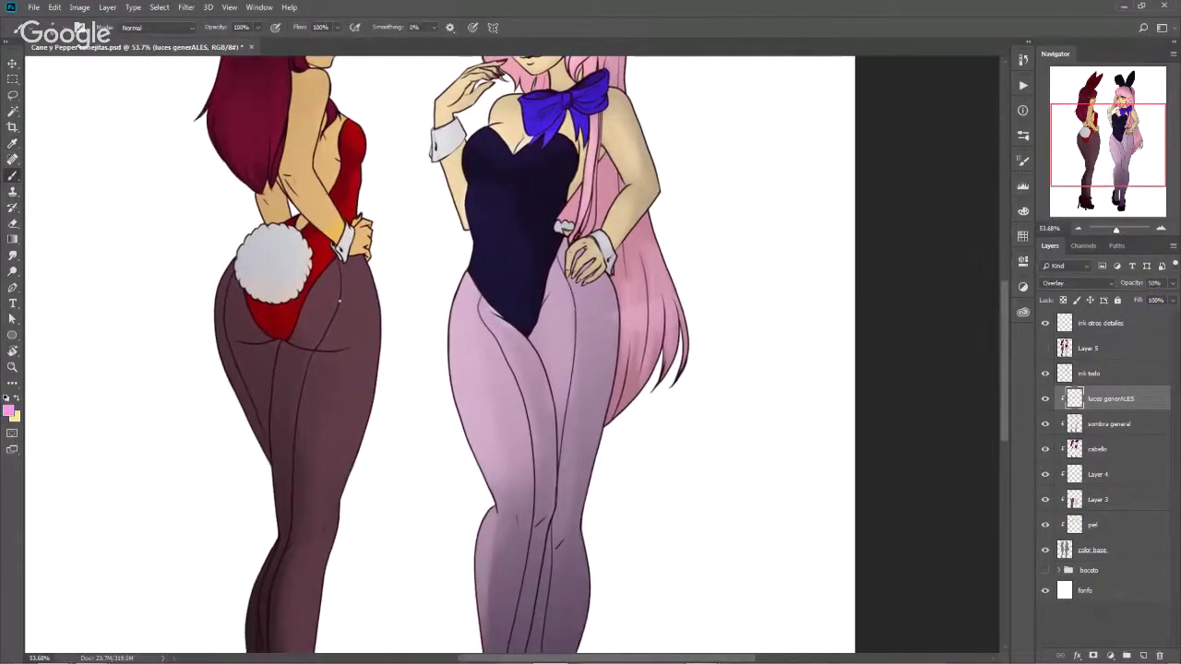
pyautogui.keyDown('alt'); pyautogui.rightClick(363, 287); pyautogui.keyUp('alt')
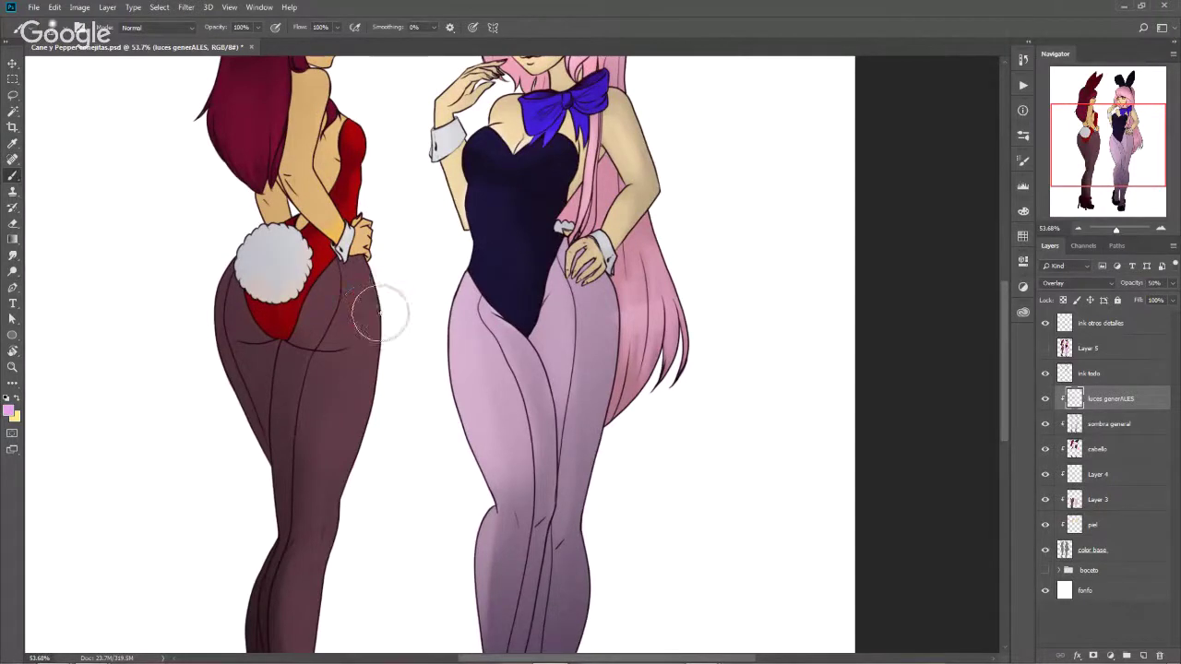
pyautogui.moveTo(356, 382); pyautogui.dragTo(342, 548)
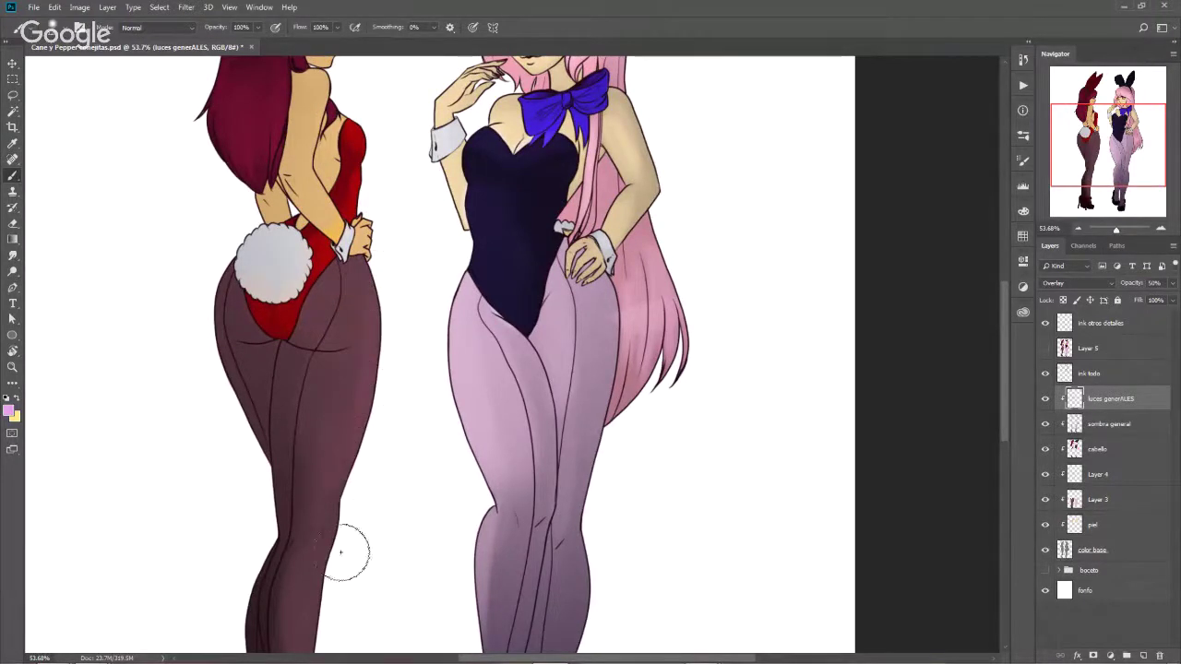
pyautogui.moveTo(338, 295); pyautogui.dragTo(343, 311)
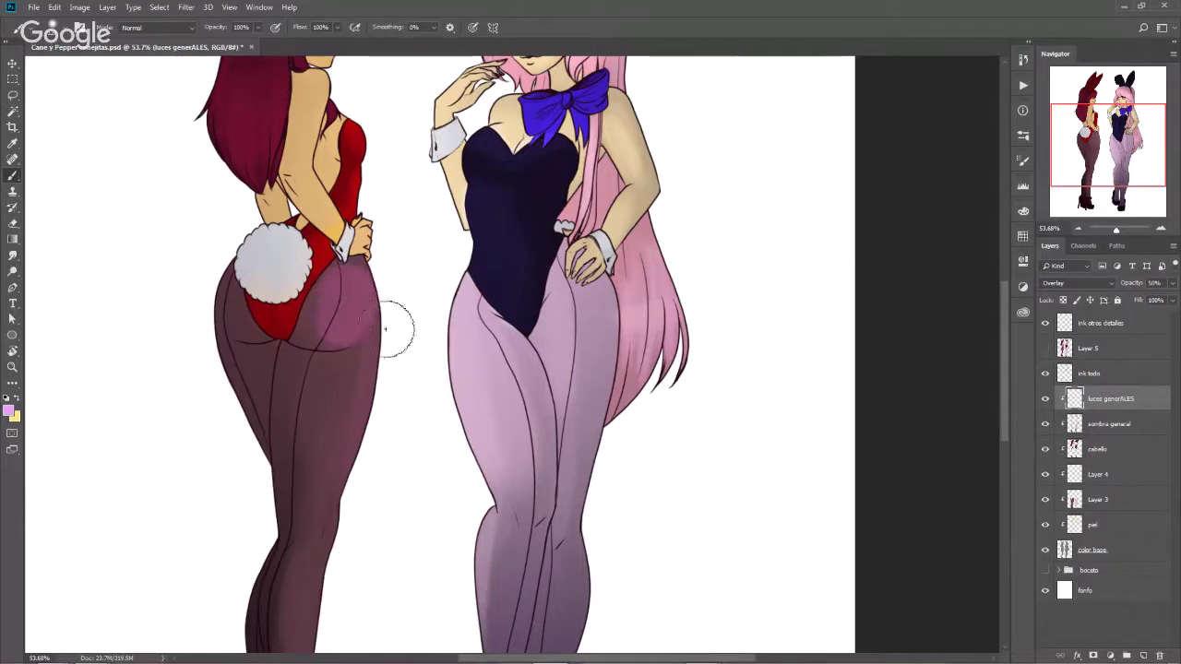
pyautogui.hotkey('ctrl', 'z')
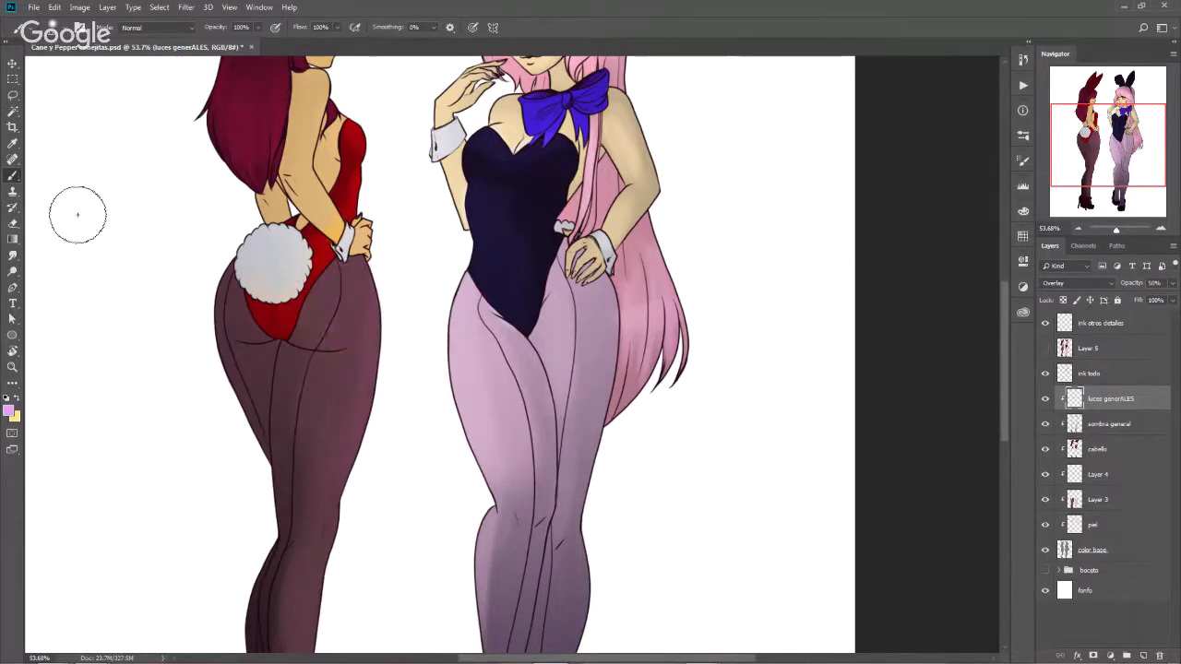
pyautogui.rightClick(15, 176)
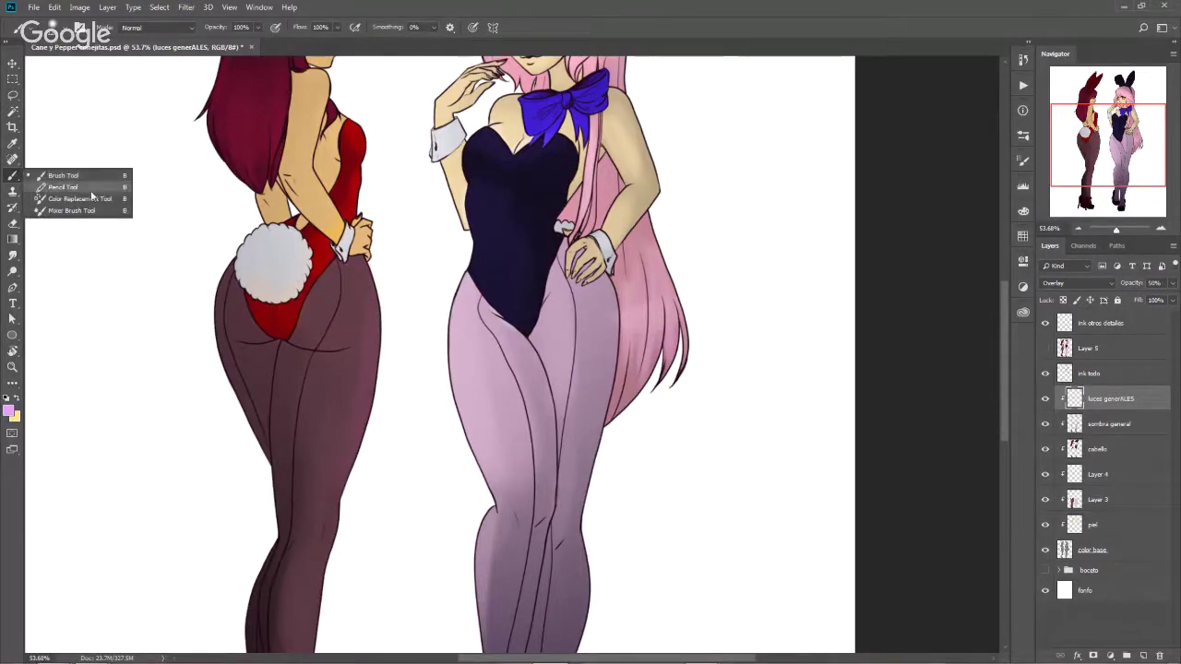
# Switch to the Mixer Brush and set its Transfer flow jitter to 12%
pyautogui.click(72, 210)
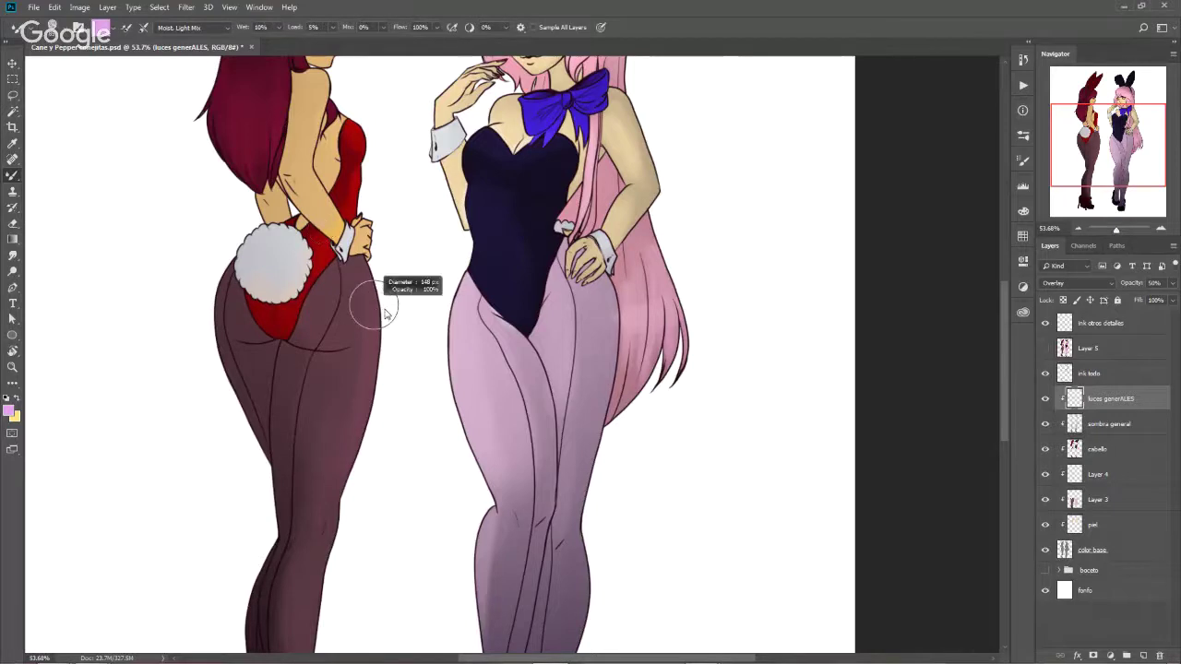
pyautogui.moveTo(337, 271); pyautogui.dragTo(360, 314)
pyautogui.hotkey('ctrl', 'z')
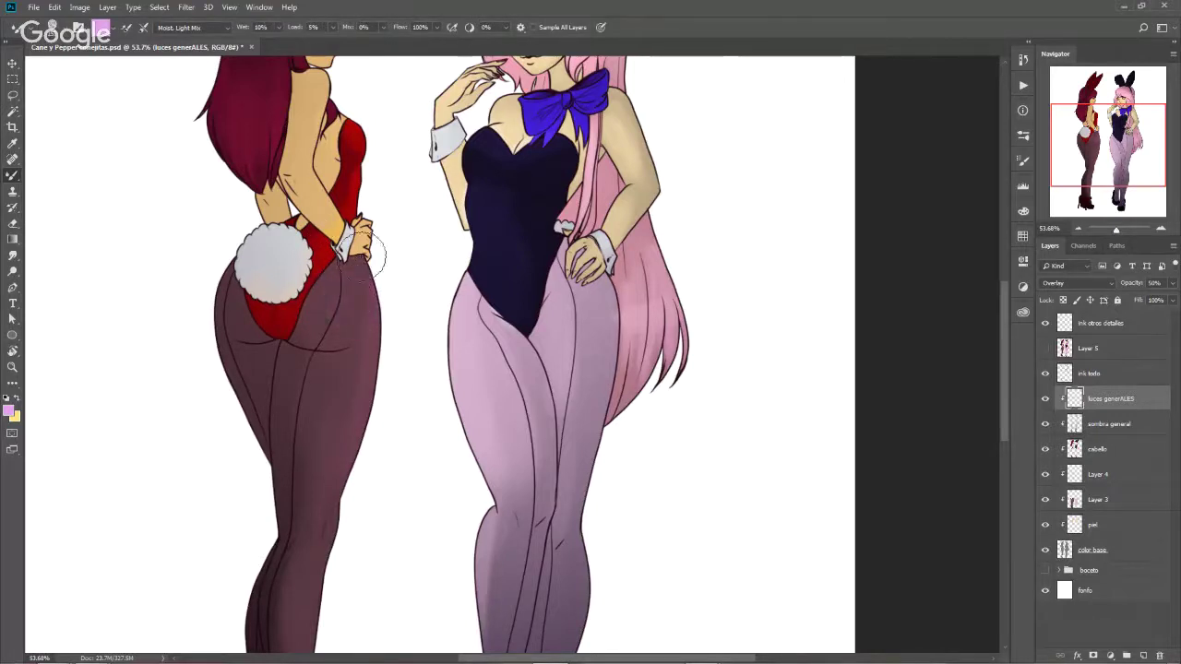
pyautogui.click(1029, 161)
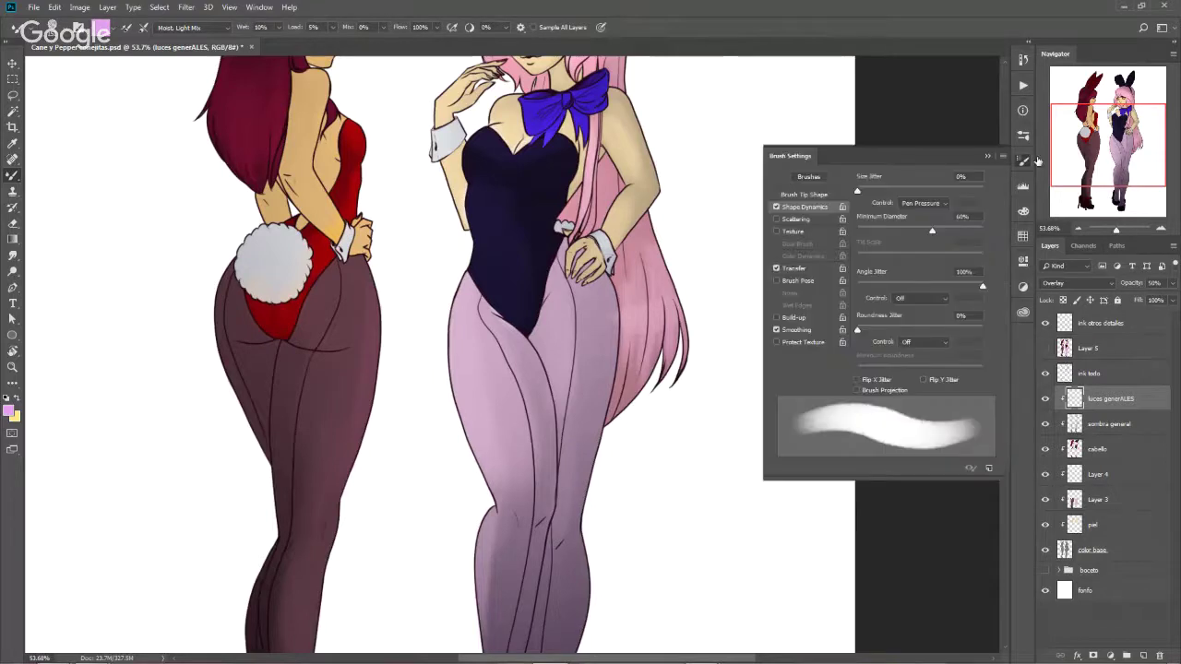
pyautogui.click(815, 268)
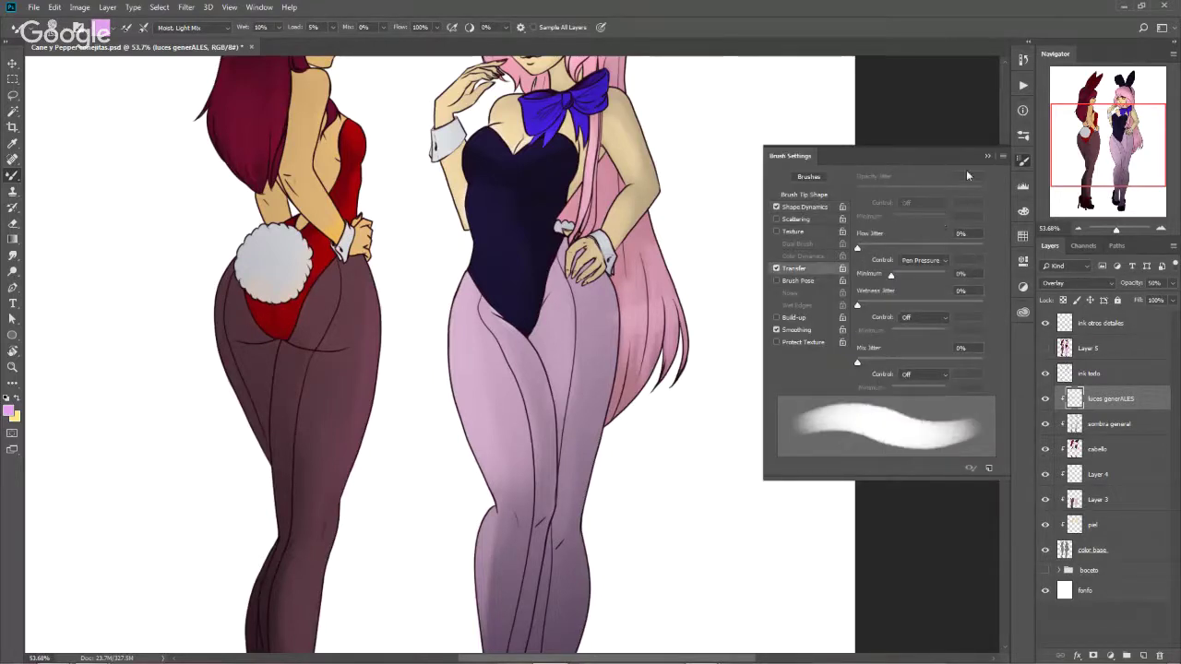
pyautogui.moveTo(917, 249); pyautogui.dragTo(873, 249)
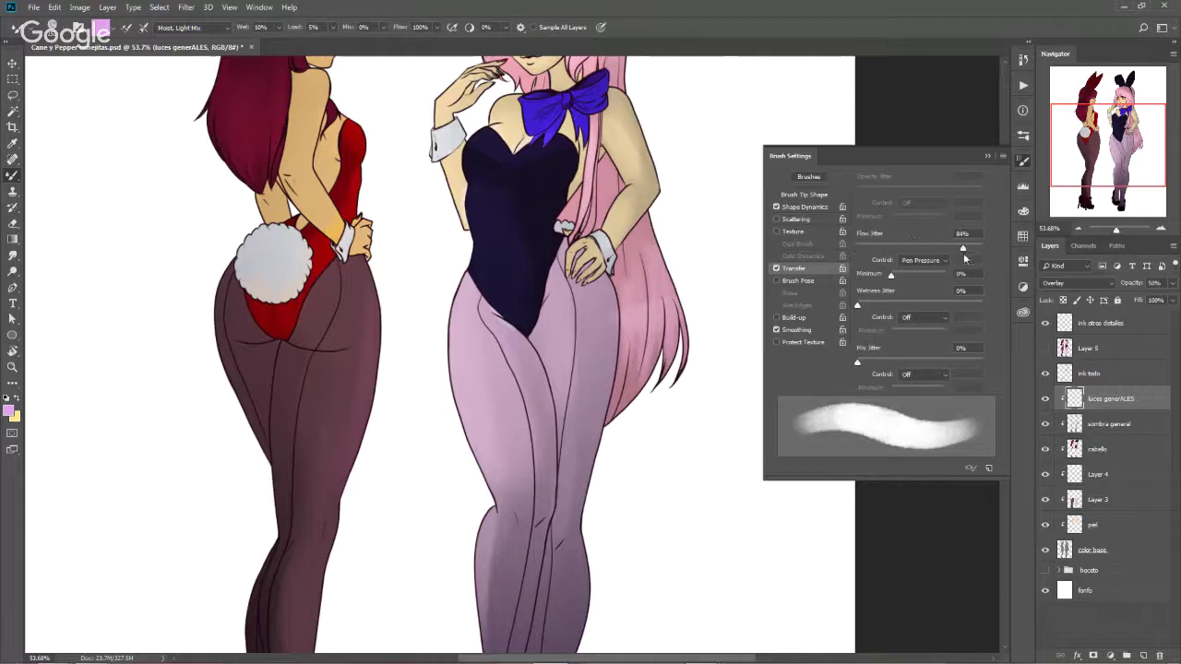
pyautogui.click(985, 157)
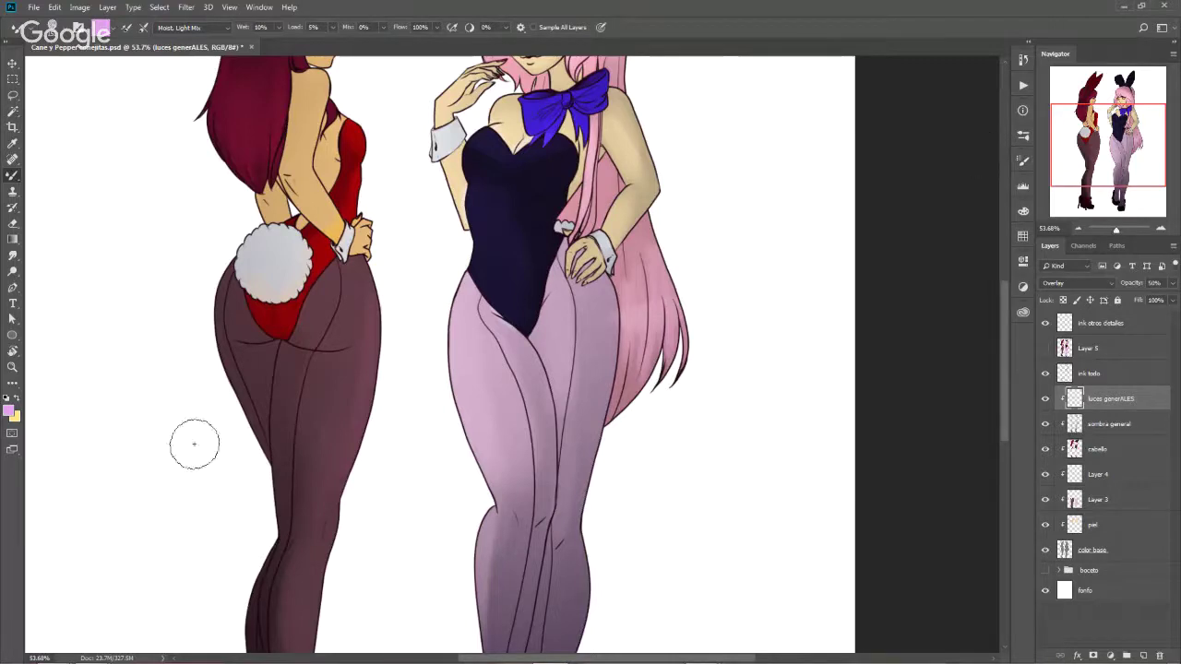
# Blend soft pink over the bunny tail and right hip at 32 px, undoing a smear on the red suit
pyautogui.moveTo(258, 301); pyautogui.dragTo(263, 267)
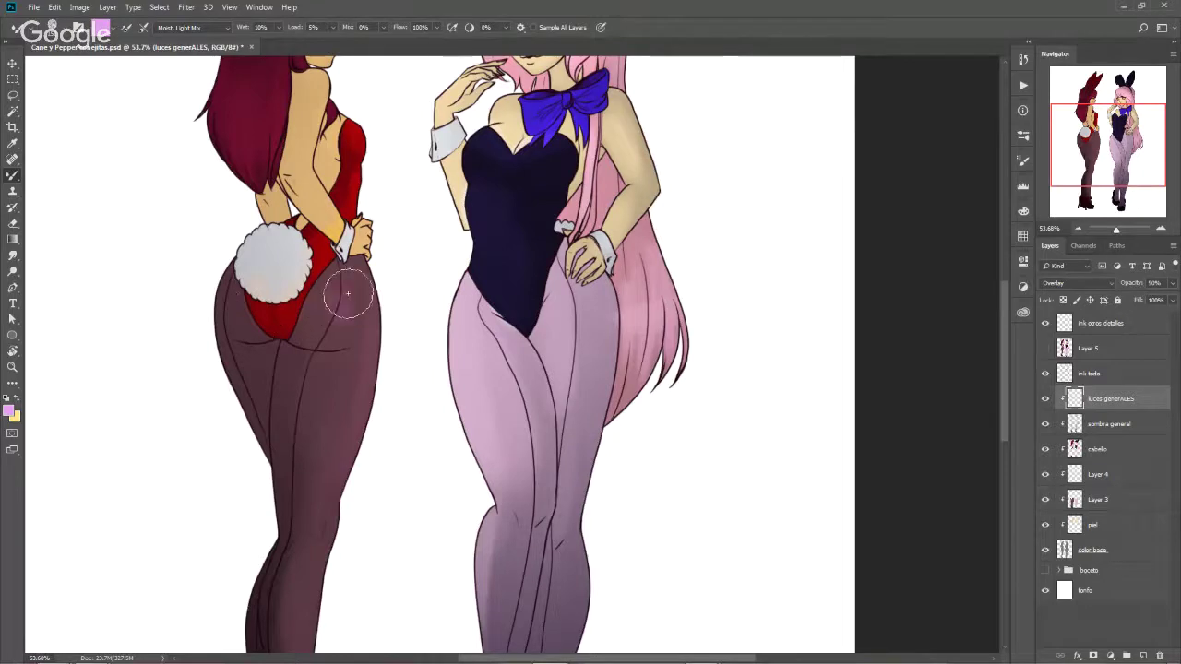
pyautogui.moveTo(342, 289); pyautogui.dragTo(350, 311)
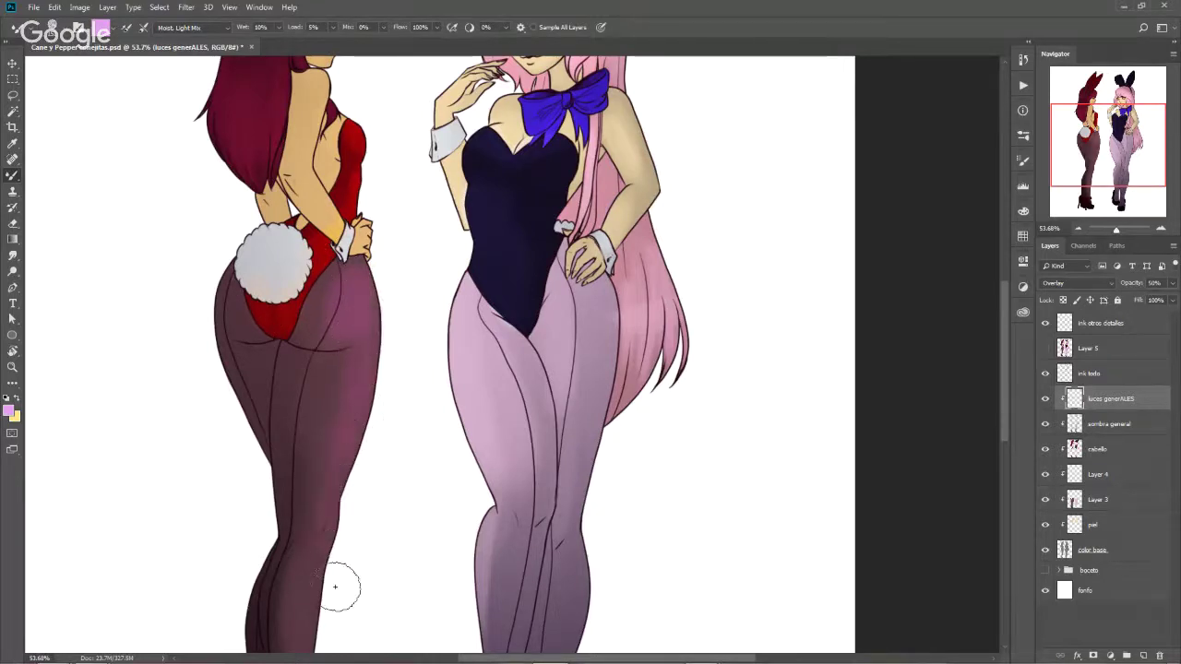
pyautogui.moveTo(355, 585); pyautogui.dragTo(365, 378)
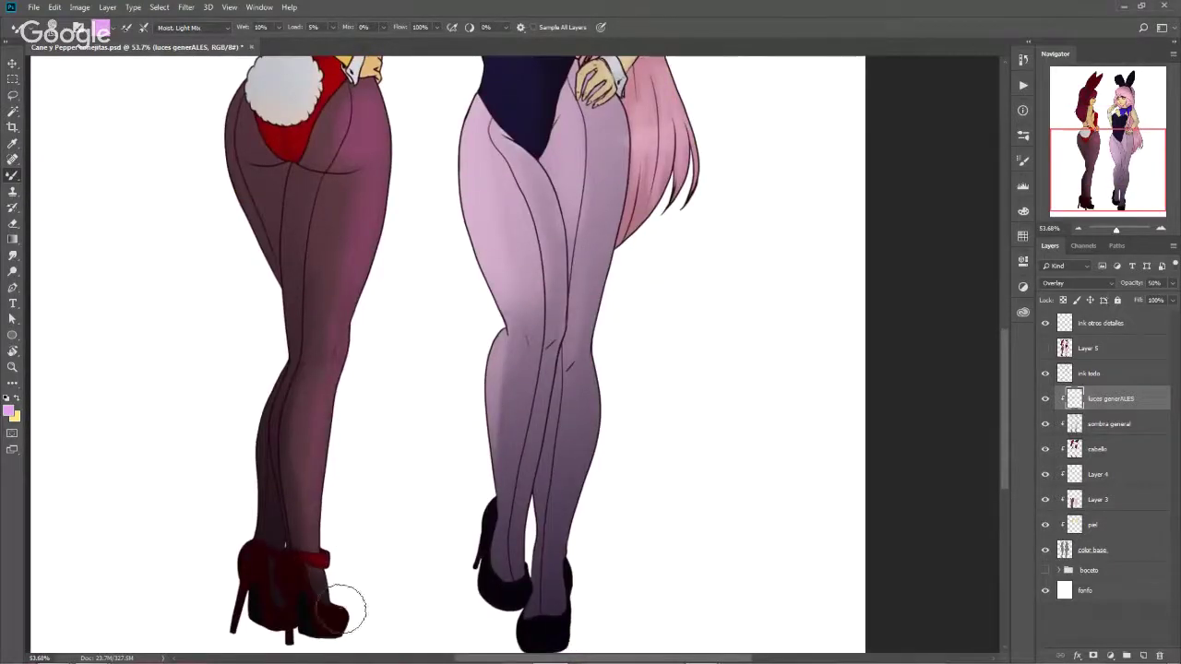
pyautogui.moveTo(263, 516); pyautogui.dragTo(251, 516)
pyautogui.moveTo(244, 144)
pyautogui.mouseDown()
pyautogui.moveTo(235, 129)
pyautogui.moveTo(281, 166)
pyautogui.mouseUp()
pyautogui.hotkey('ctrl', 'z')
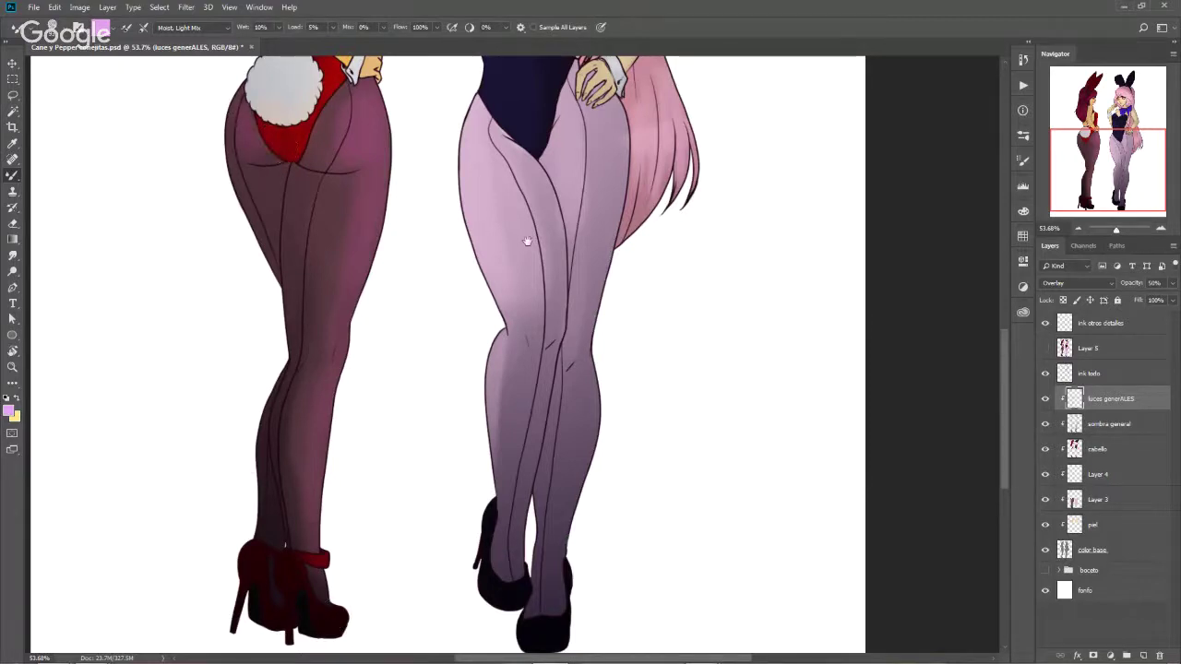
pyautogui.moveTo(526, 241); pyautogui.dragTo(493, 337)
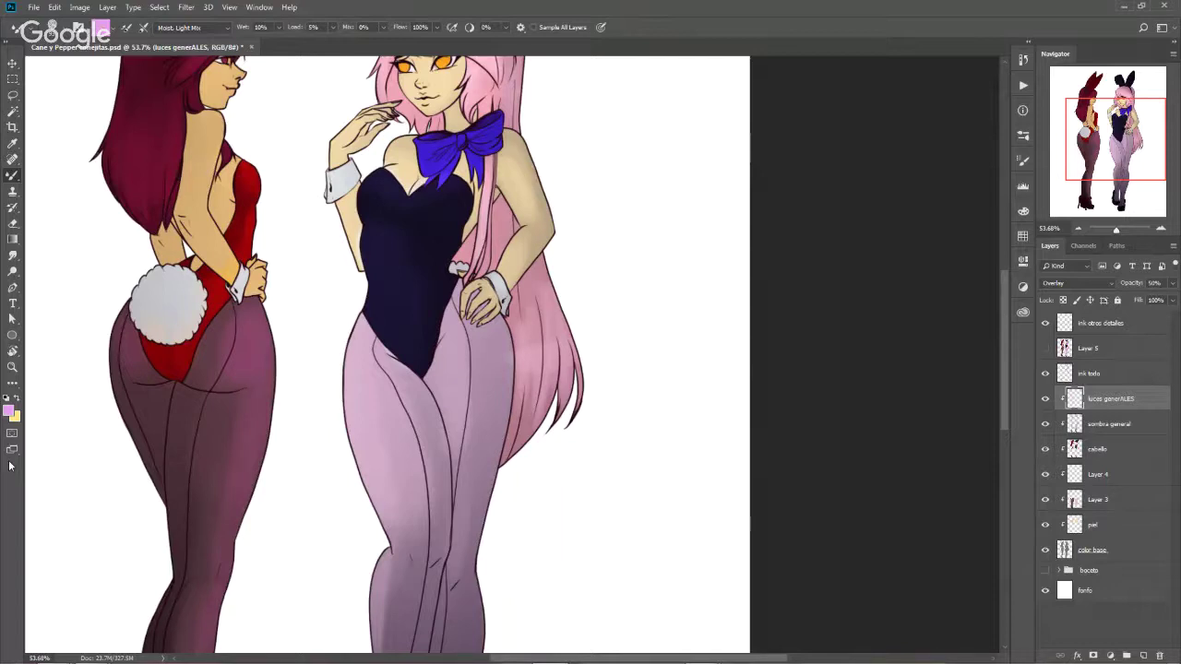
pyautogui.moveTo(362, 345); pyautogui.dragTo(385, 369)
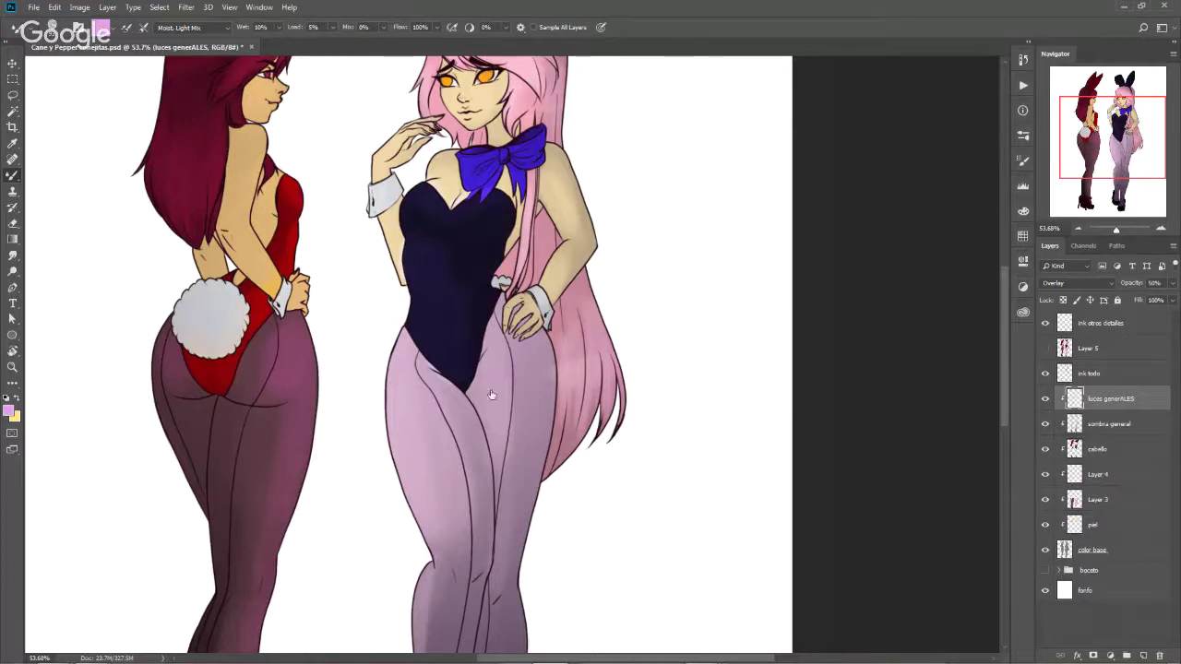
# Set the foreground colour to light blue #9fdbef, keeping the Moist, Light Mix preset
pyautogui.scroll(3, 553, 360)
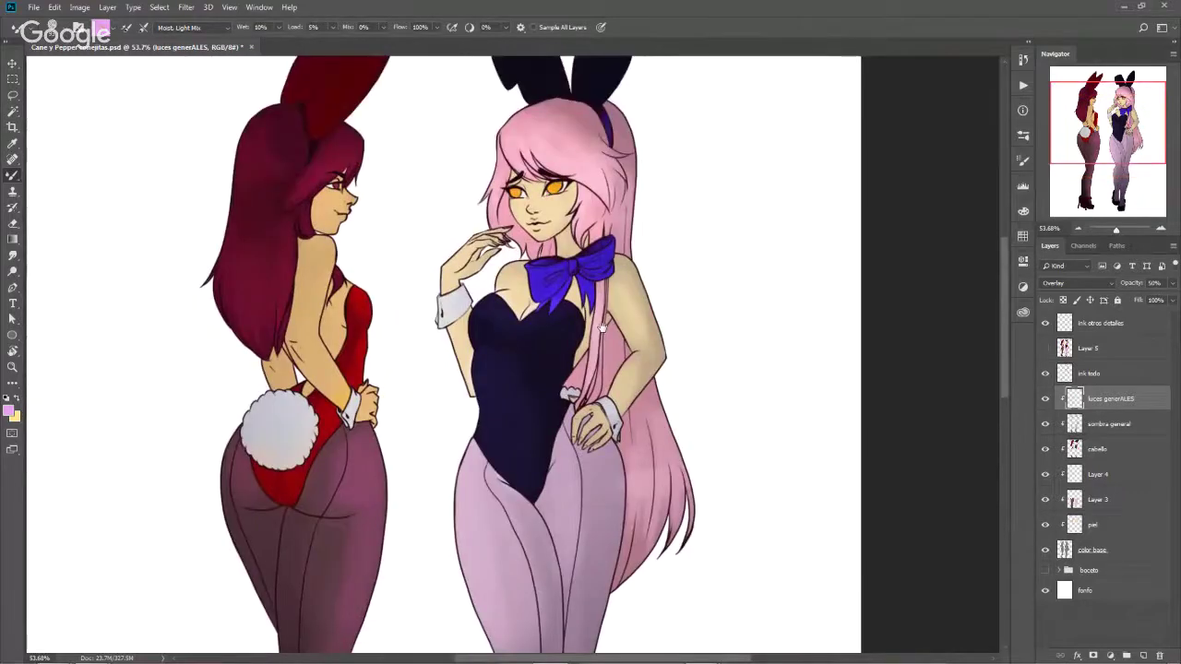
pyautogui.moveTo(600, 329); pyautogui.dragTo(623, 306)
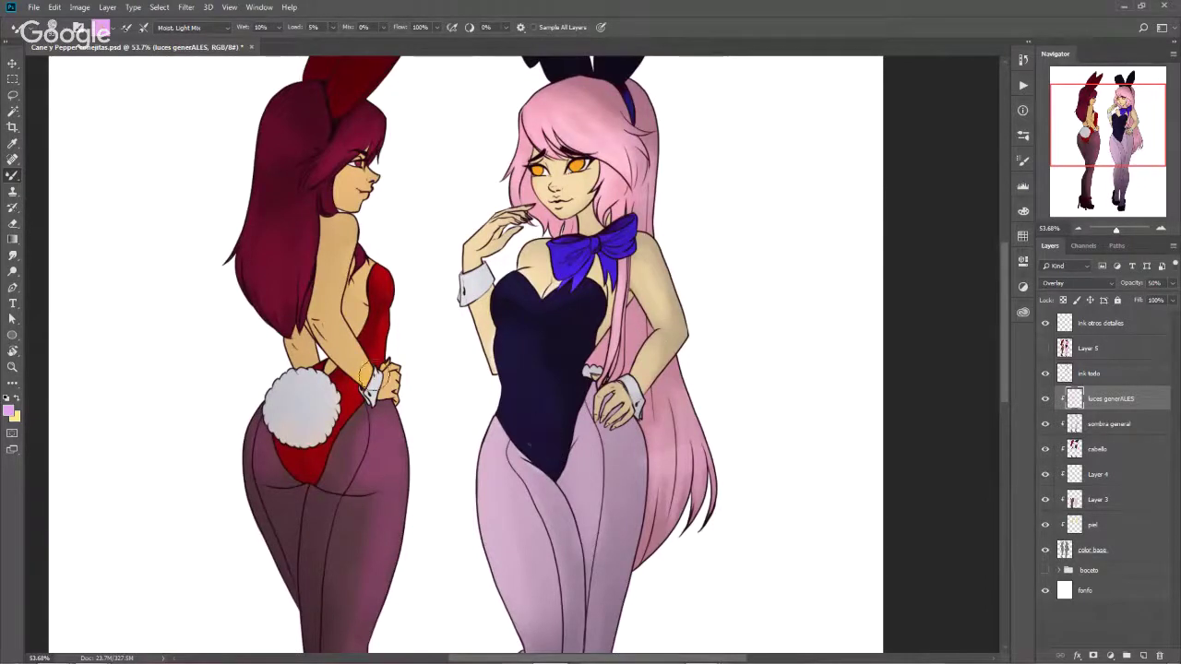
pyautogui.click(8, 412)
pyautogui.click(826, 201)
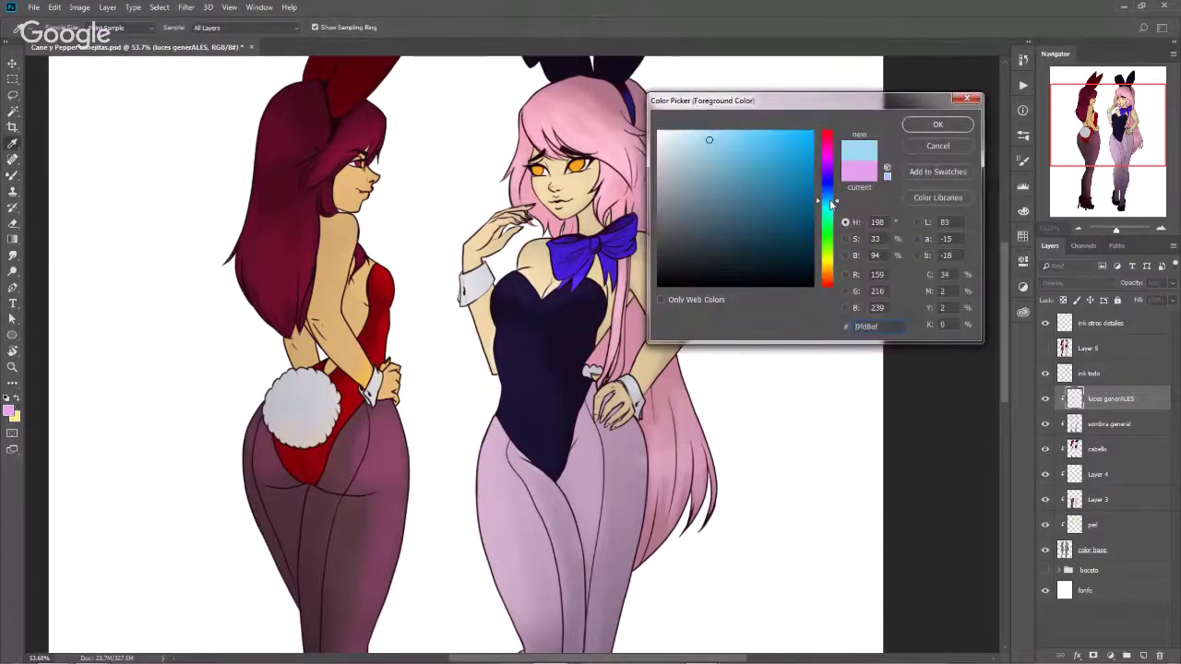
pyautogui.click(937, 123)
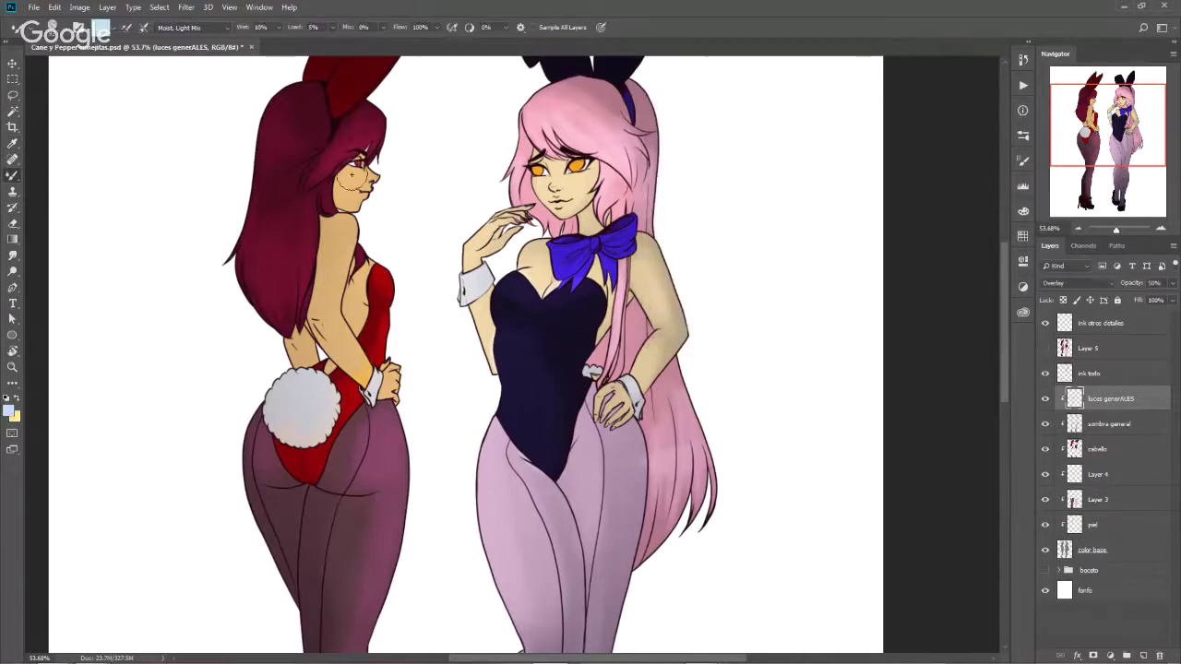
pyautogui.click(225, 28)
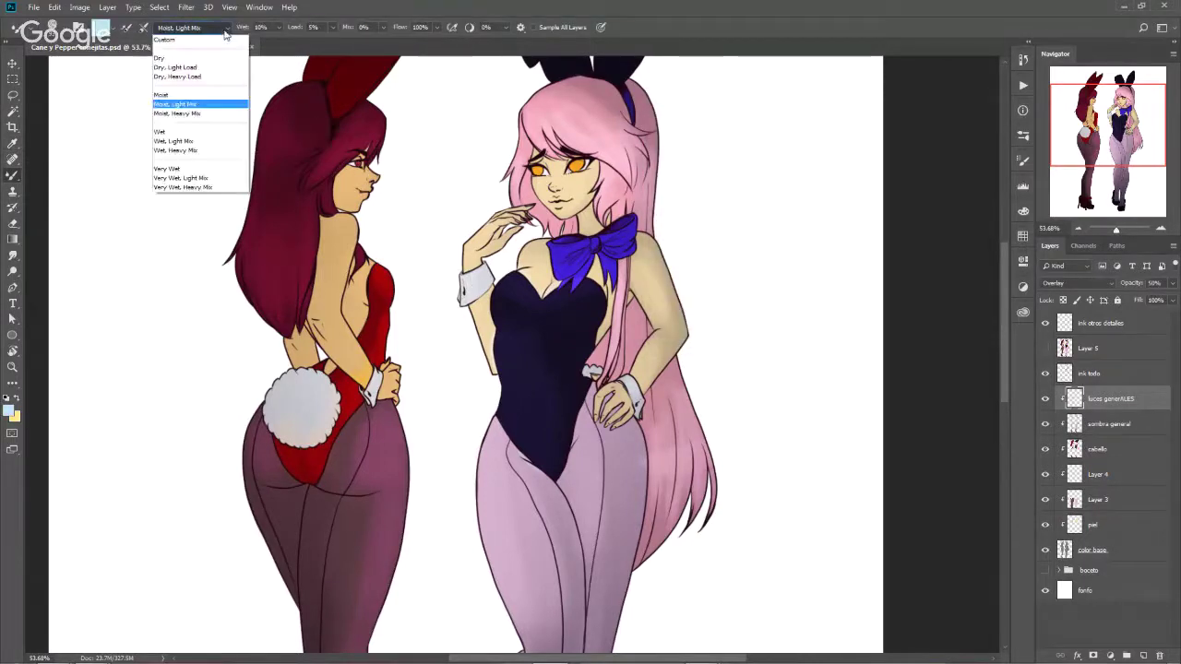
pyautogui.click(225, 33)
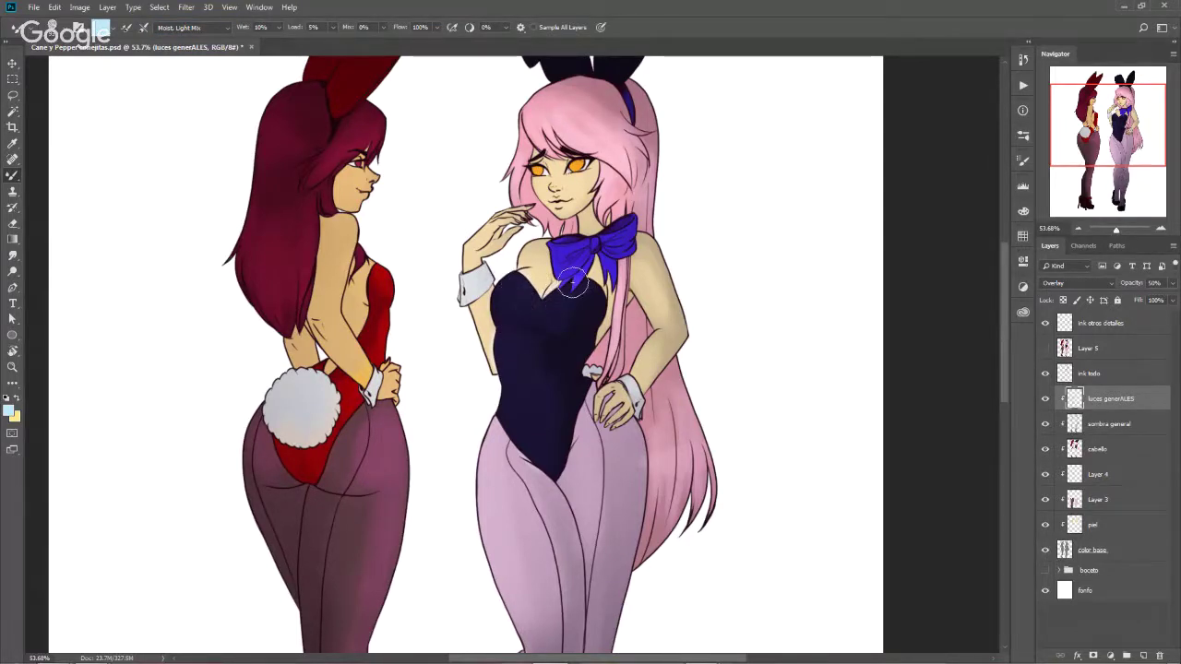
# Pan down the figures' legs to the shoes and back up to the torsos
pyautogui.moveTo(510, 510); pyautogui.dragTo(498, 472)
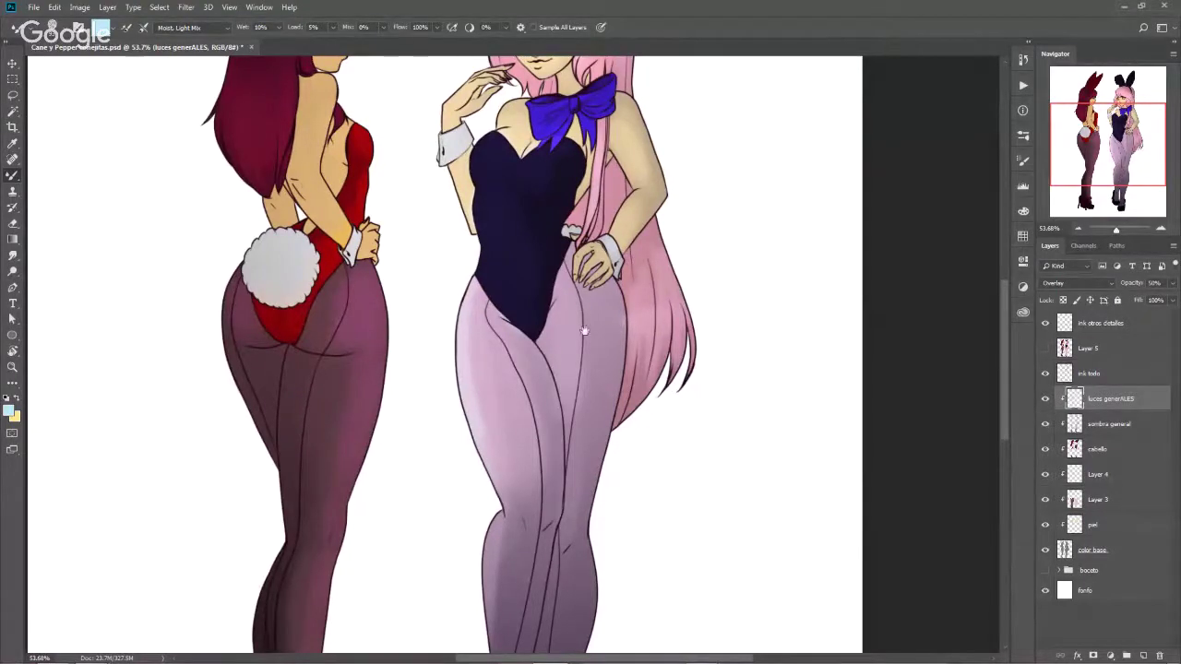
pyautogui.moveTo(512, 369); pyautogui.dragTo(547, 289)
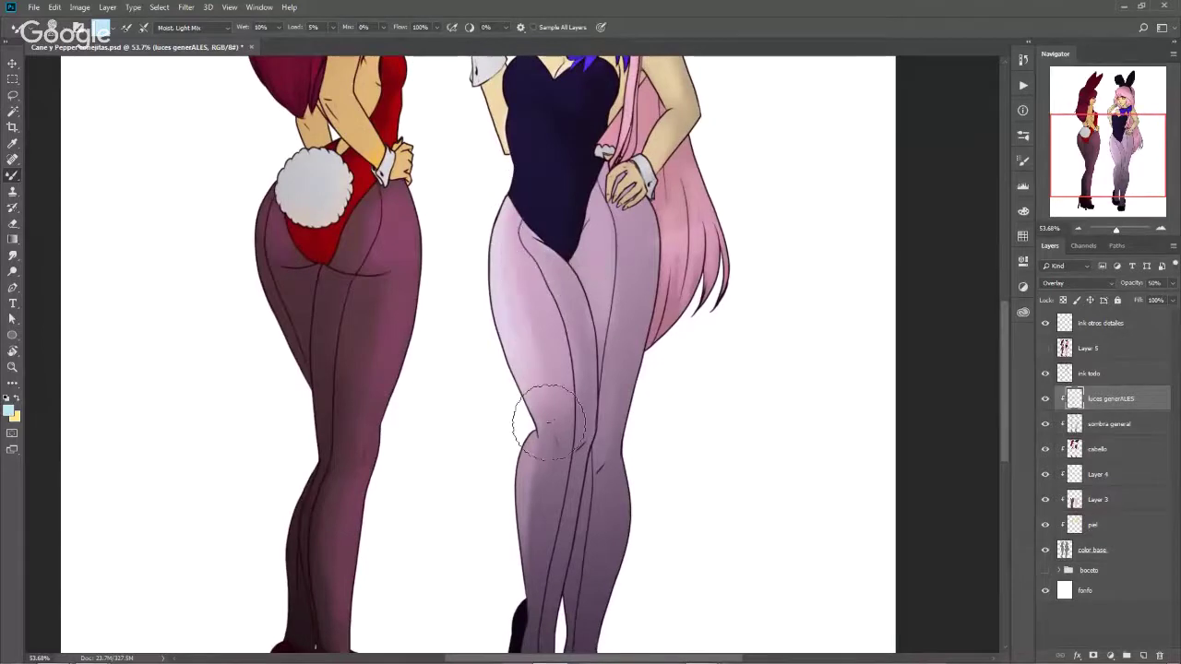
pyautogui.moveTo(524, 421)
pyautogui.mouseDown()
pyautogui.moveTo(529, 370)
pyautogui.moveTo(537, 424)
pyautogui.mouseUp()
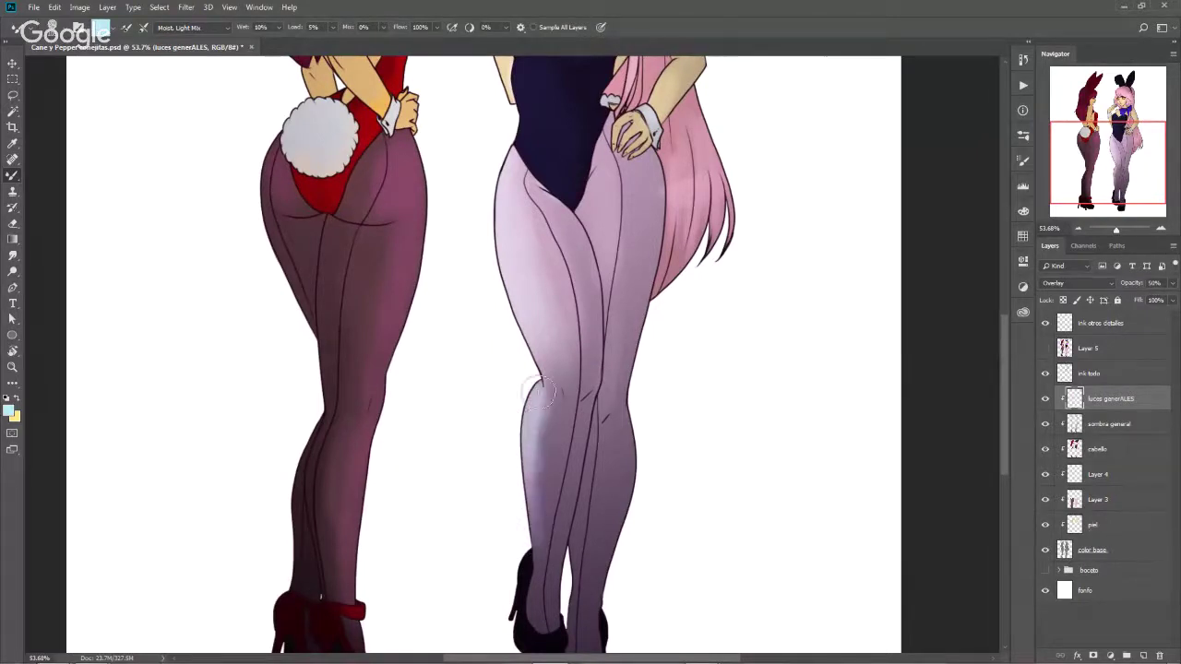
pyautogui.moveTo(547, 539)
pyautogui.mouseDown()
pyautogui.moveTo(558, 401)
pyautogui.moveTo(525, 449)
pyautogui.moveTo(544, 403)
pyautogui.mouseUp()
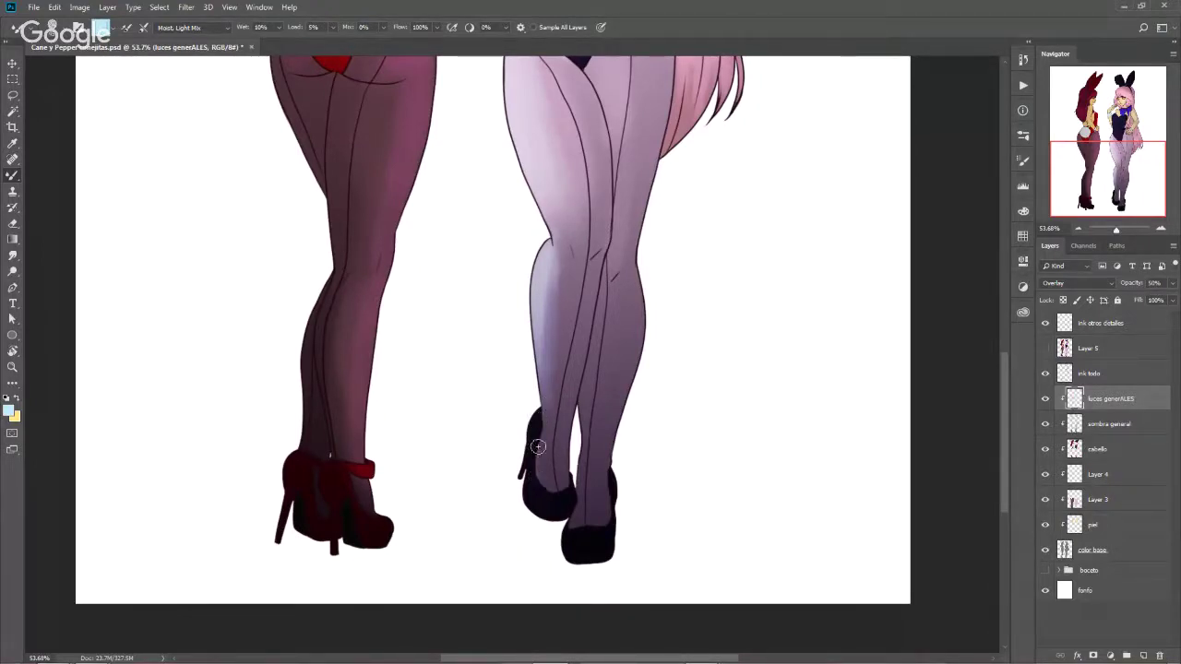
pyautogui.moveTo(354, 378); pyautogui.dragTo(355, 405)
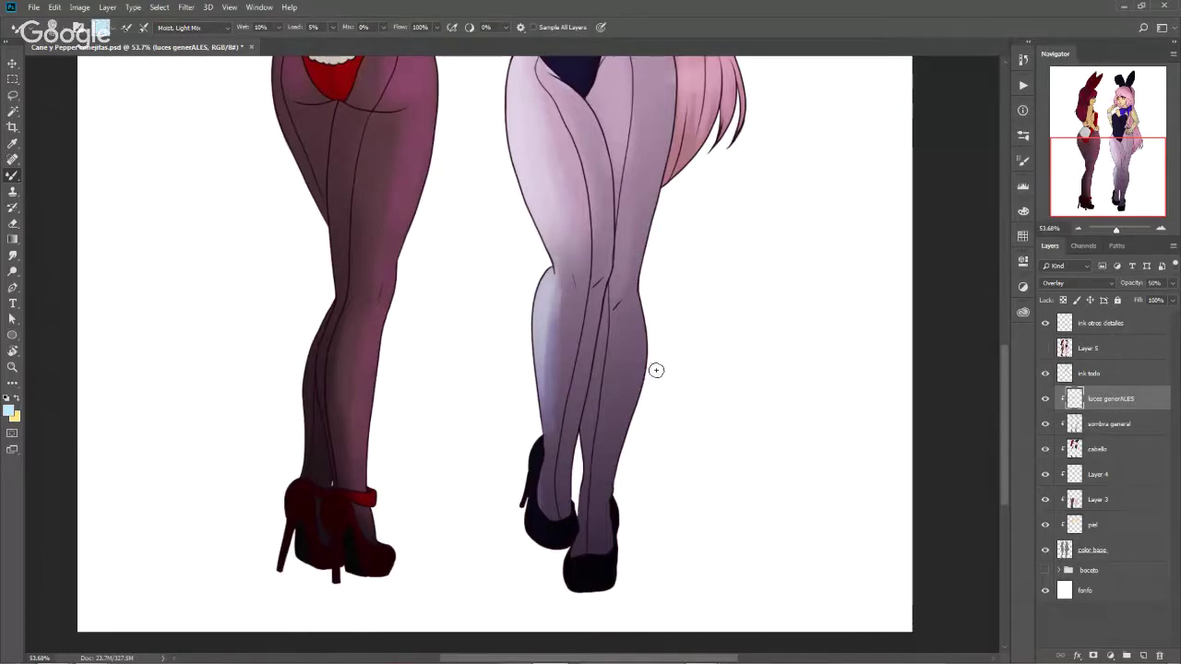
pyautogui.moveTo(601, 267); pyautogui.dragTo(548, 433)
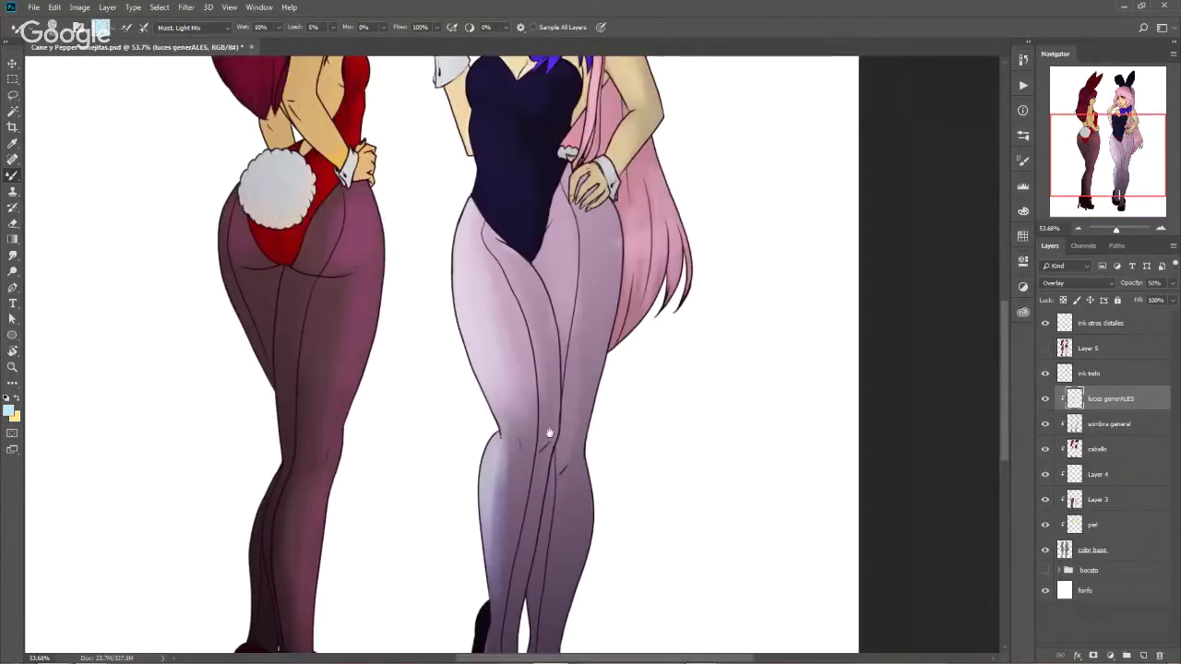
# Smooth the shading between the pink-haired girl's lilac legs and make the brush smaller
pyautogui.moveTo(540, 242); pyautogui.dragTo(571, 293)
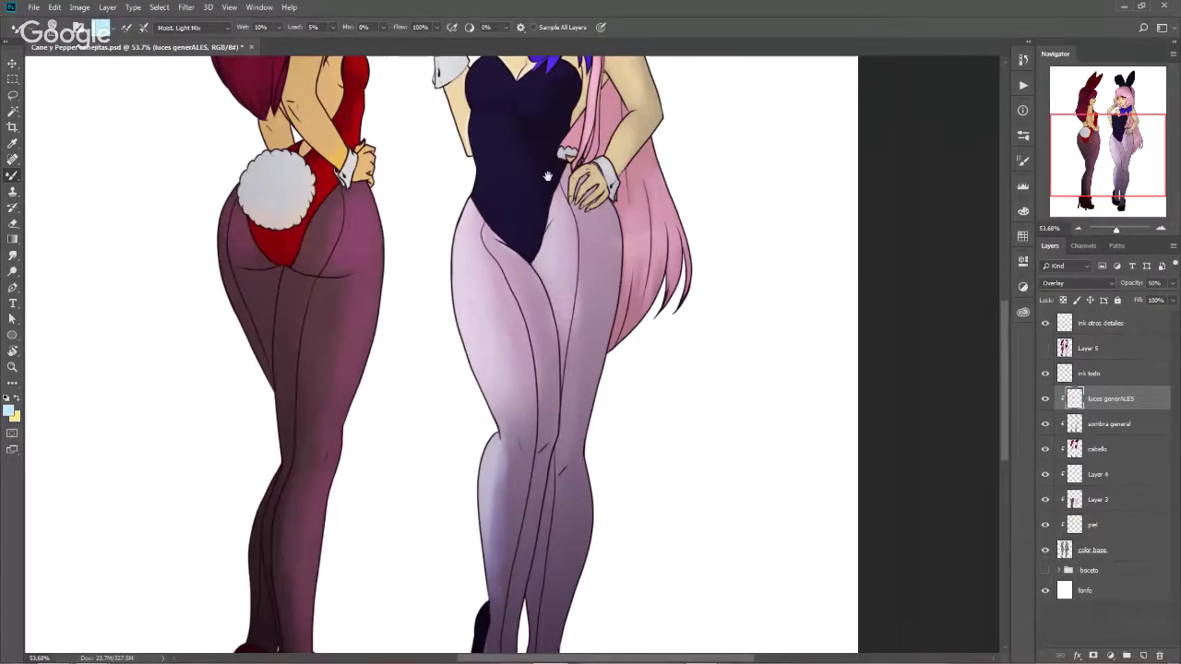
pyautogui.scroll(3, 571, 293)
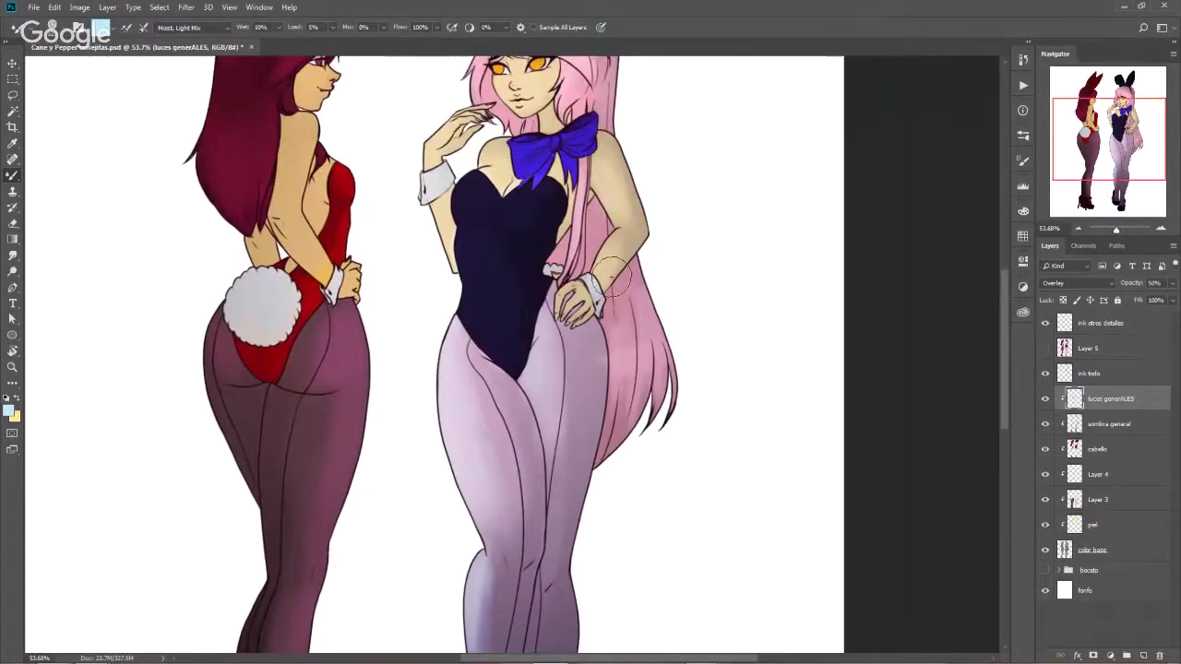
pyautogui.scroll(3, 611, 277)
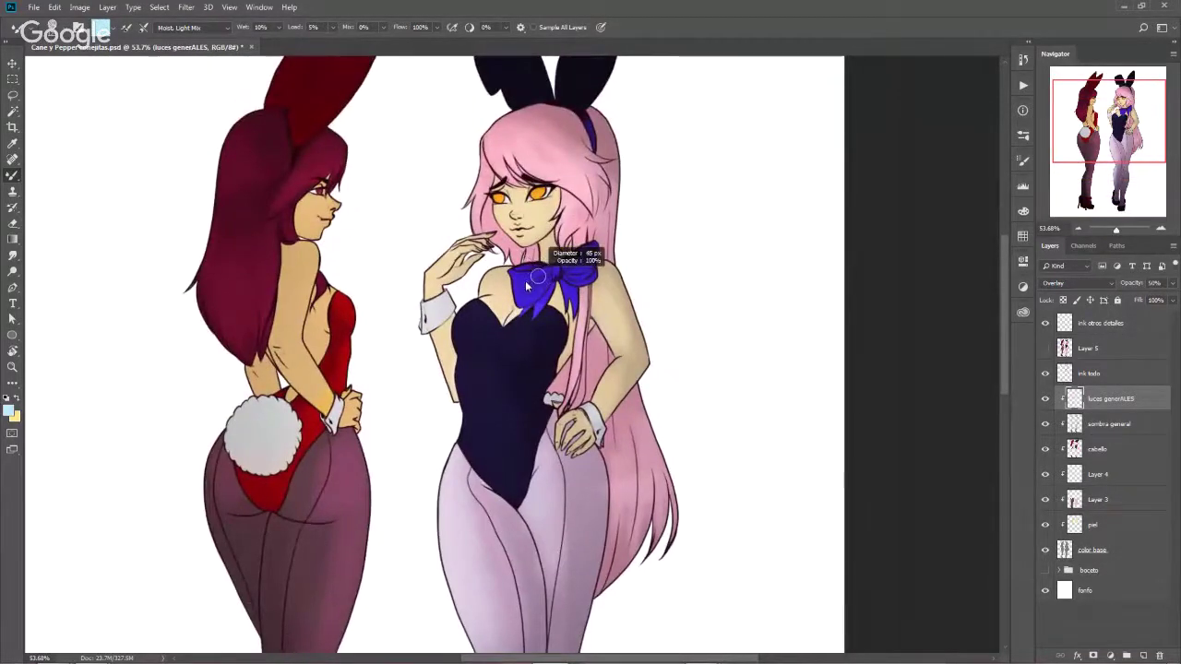
pyautogui.moveTo(531, 281); pyautogui.dragTo(514, 279)
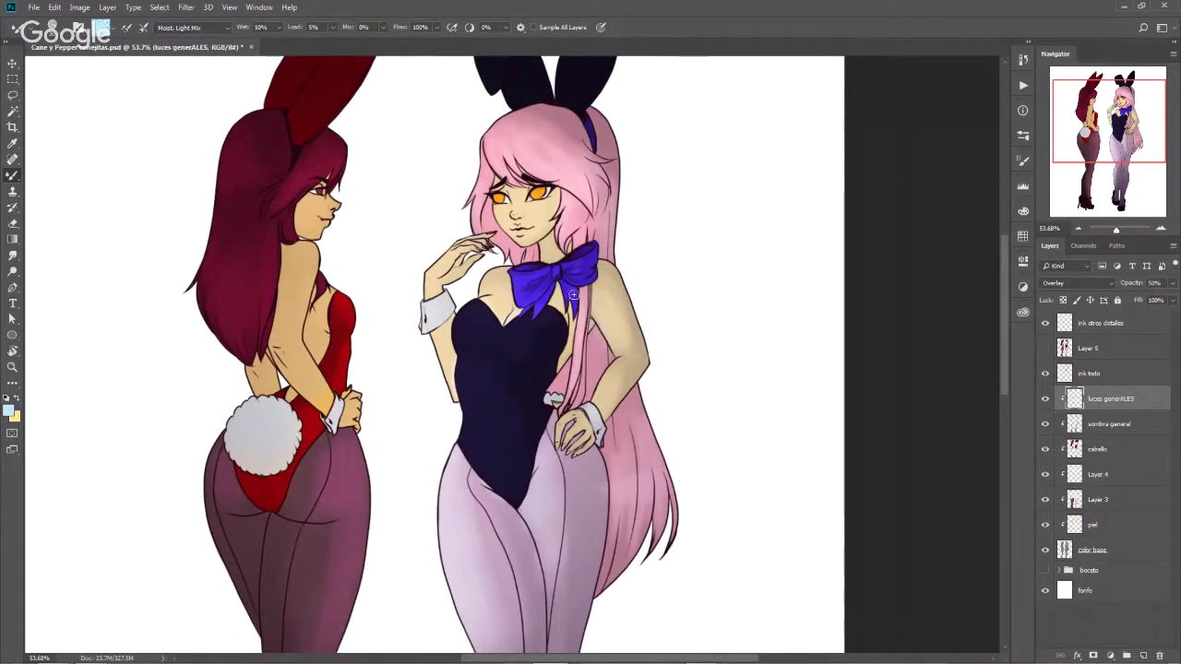
# Lighten and smooth the dark shading on the bunny ears, then select the cabello layer
pyautogui.scroll(3, 516, 231)
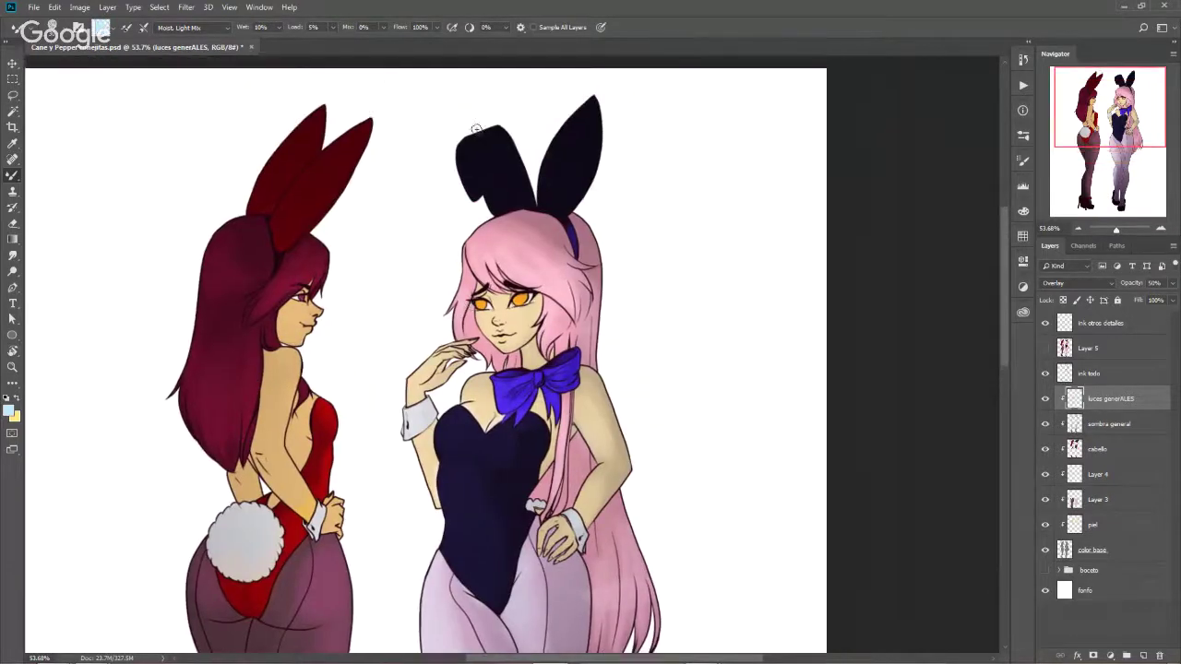
pyautogui.moveTo(466, 182); pyautogui.dragTo(481, 122)
pyautogui.moveTo(554, 183); pyautogui.dragTo(477, 176)
pyautogui.moveTo(474, 529); pyautogui.dragTo(462, 310)
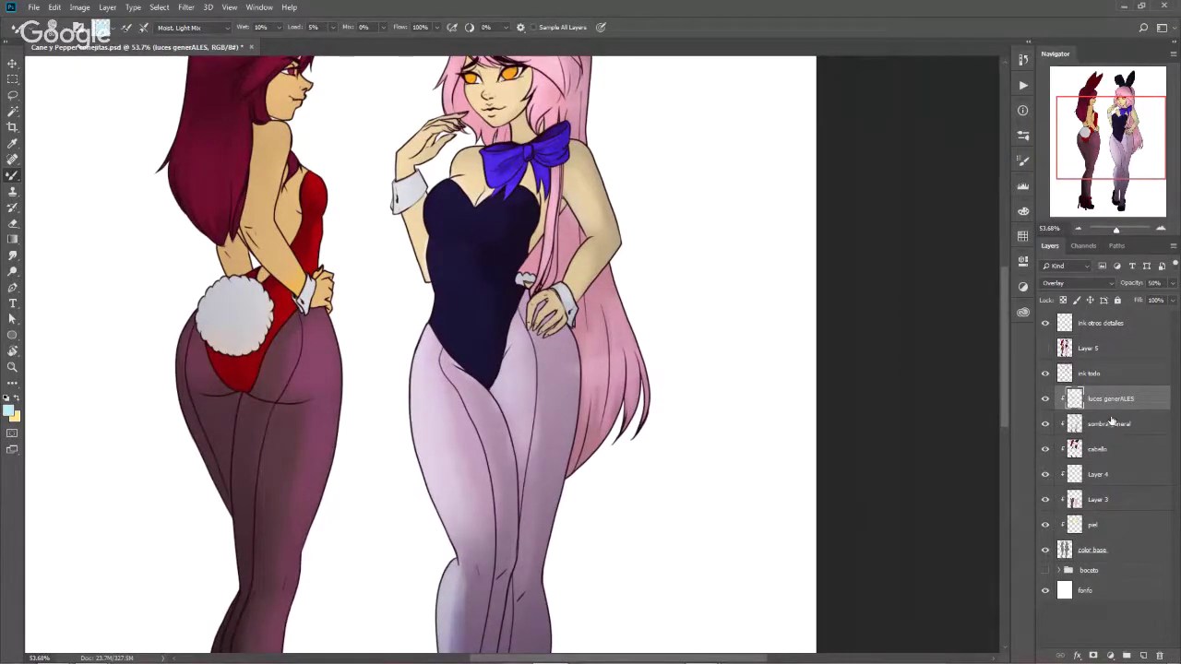
pyautogui.click(1102, 450)
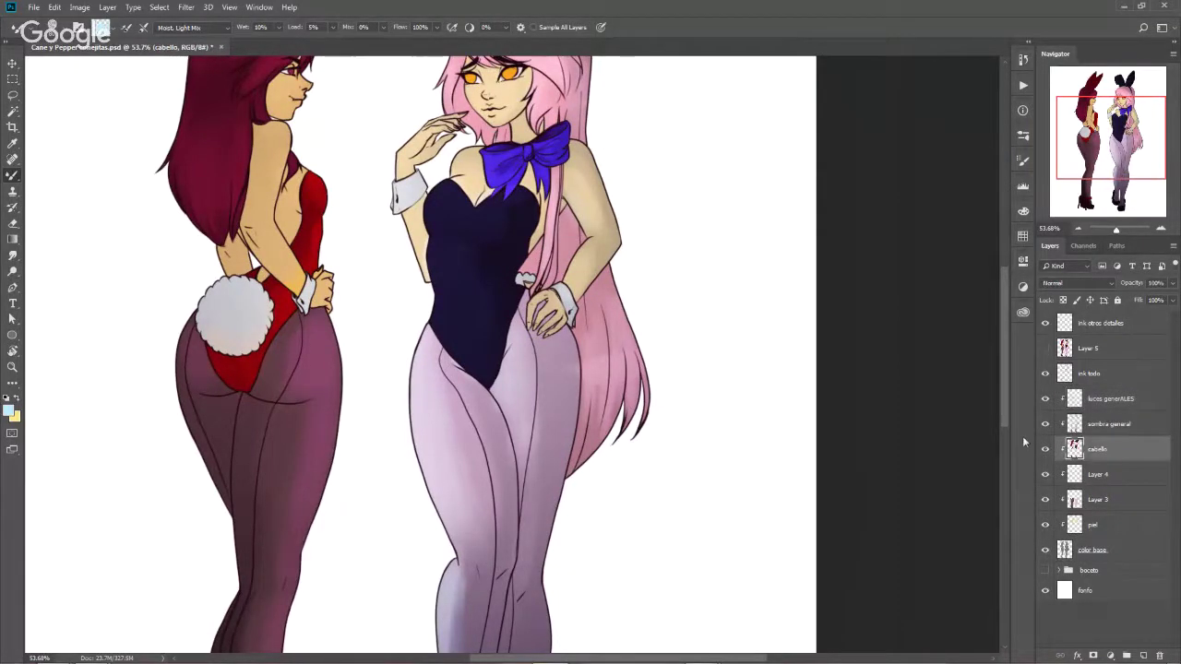
# Create a new layer named 'color vario' clipped to the cabello layer
pyautogui.hotkey('ctrl', 'shift', 'n')
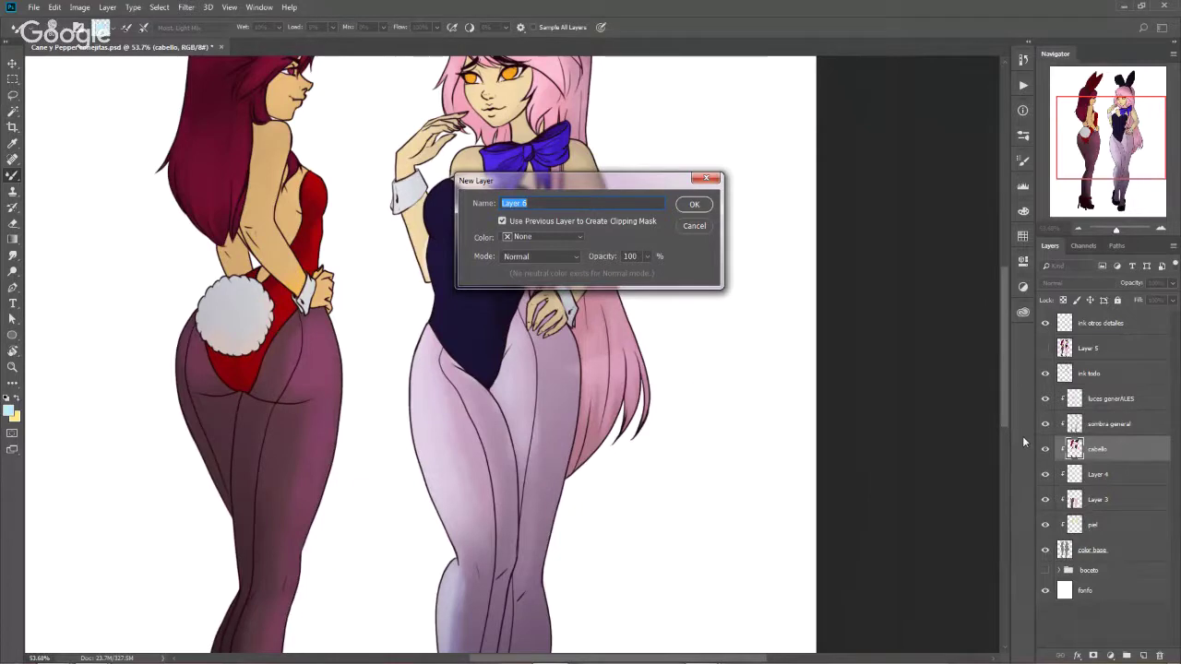
pyautogui.write('col')
pyautogui.write('or vari')
pyautogui.press('Return')
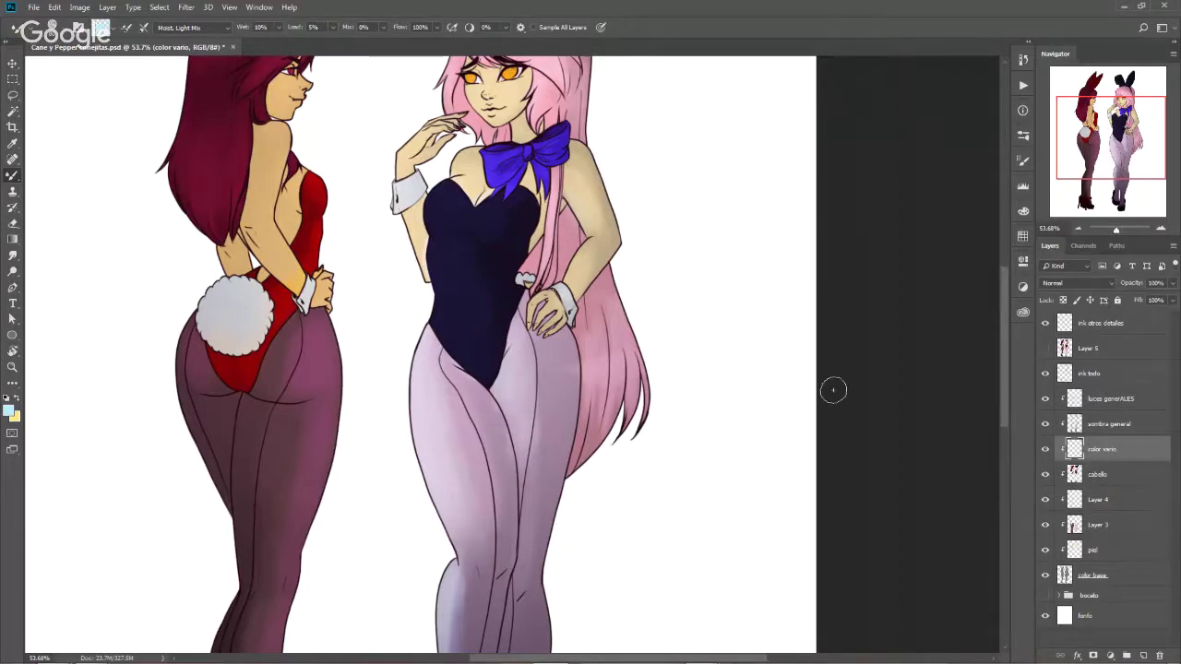
pyautogui.click(1160, 229)
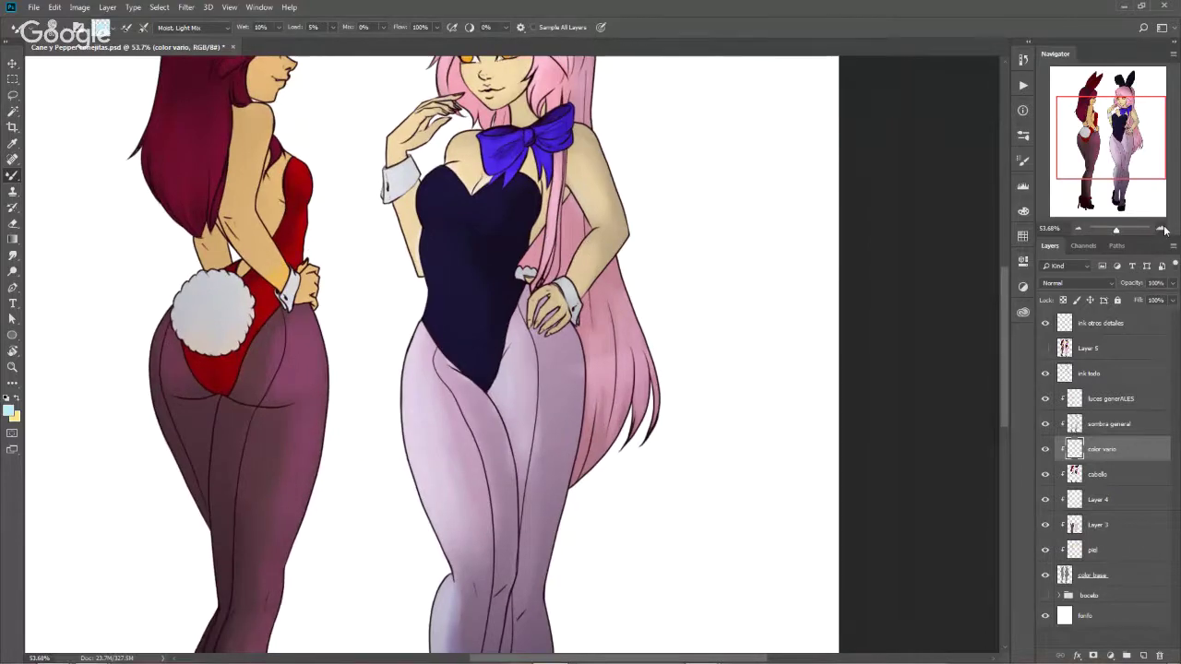
pyautogui.click(1161, 229)
pyautogui.moveTo(402, 148); pyautogui.dragTo(463, 430)
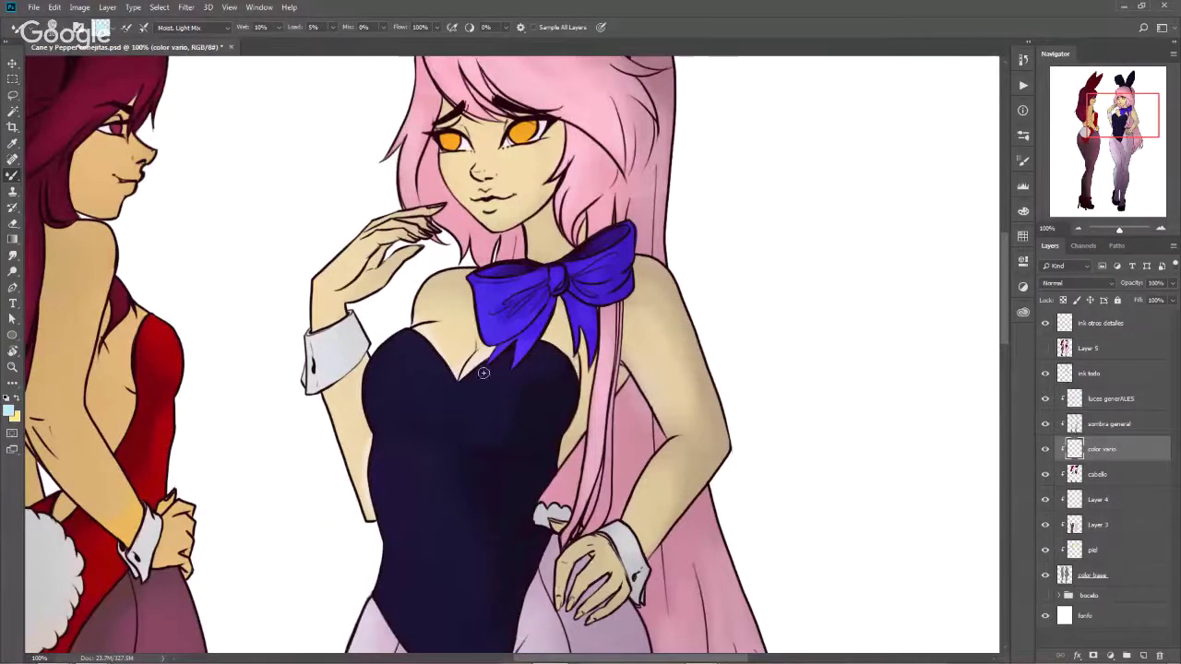
pyautogui.moveTo(398, 332); pyautogui.dragTo(416, 334)
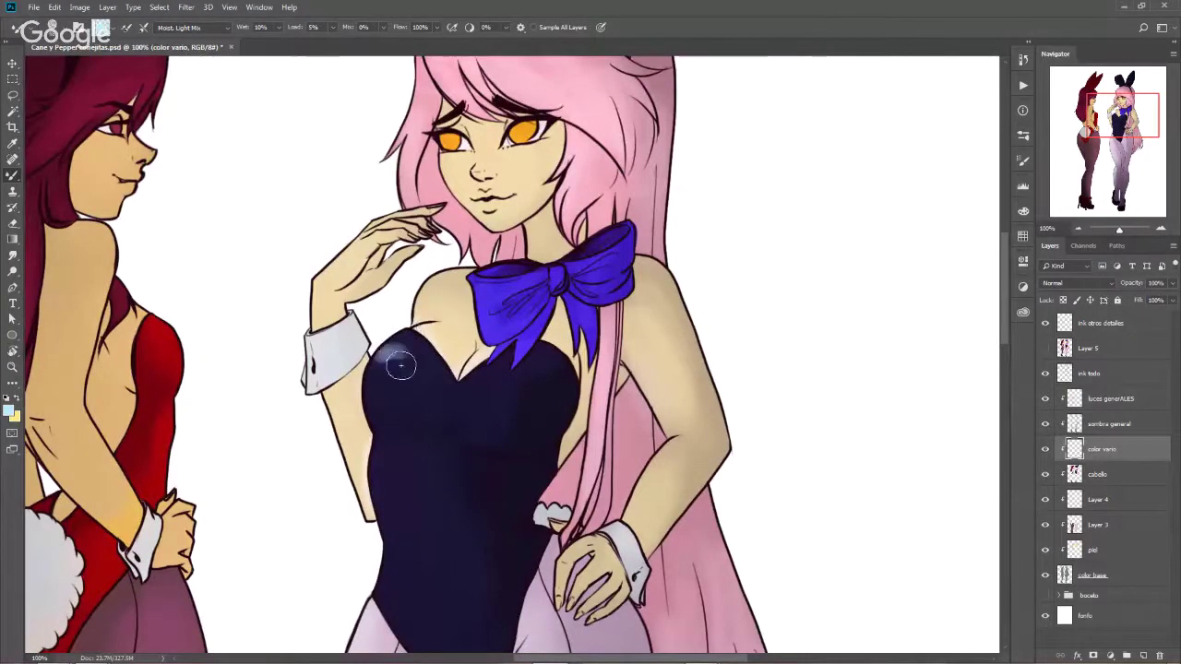
pyautogui.click(102, 27)
pyautogui.click(121, 268)
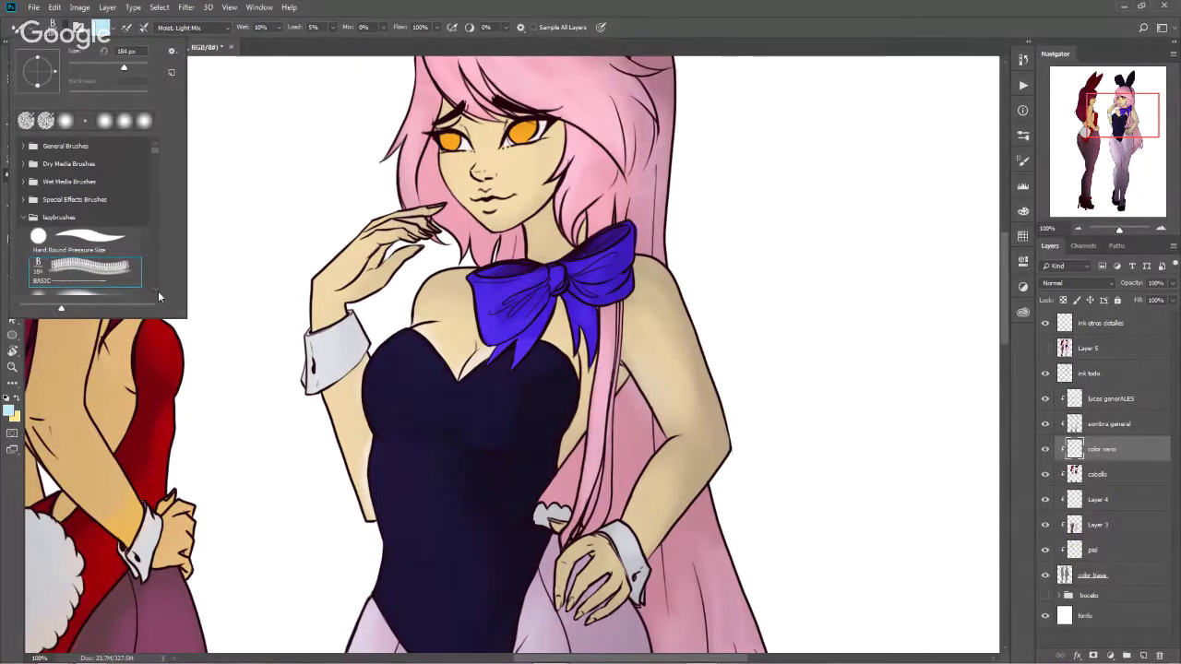
pyautogui.scroll(-1, 153, 162)
pyautogui.click(84, 274)
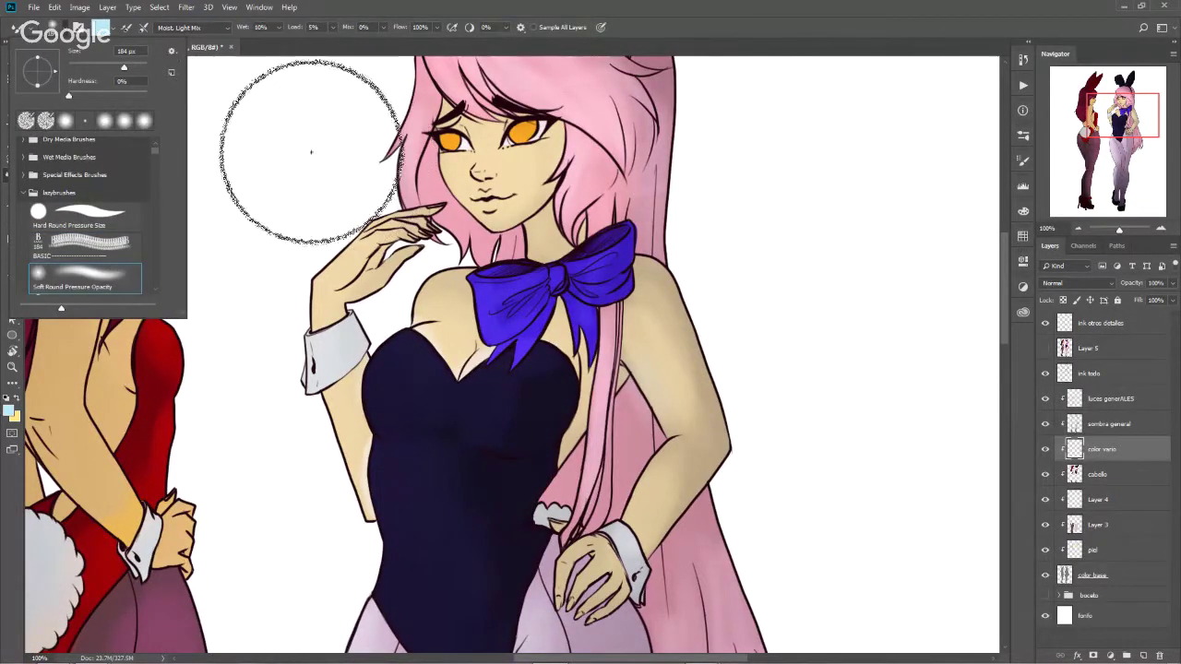
pyautogui.click(309, 150)
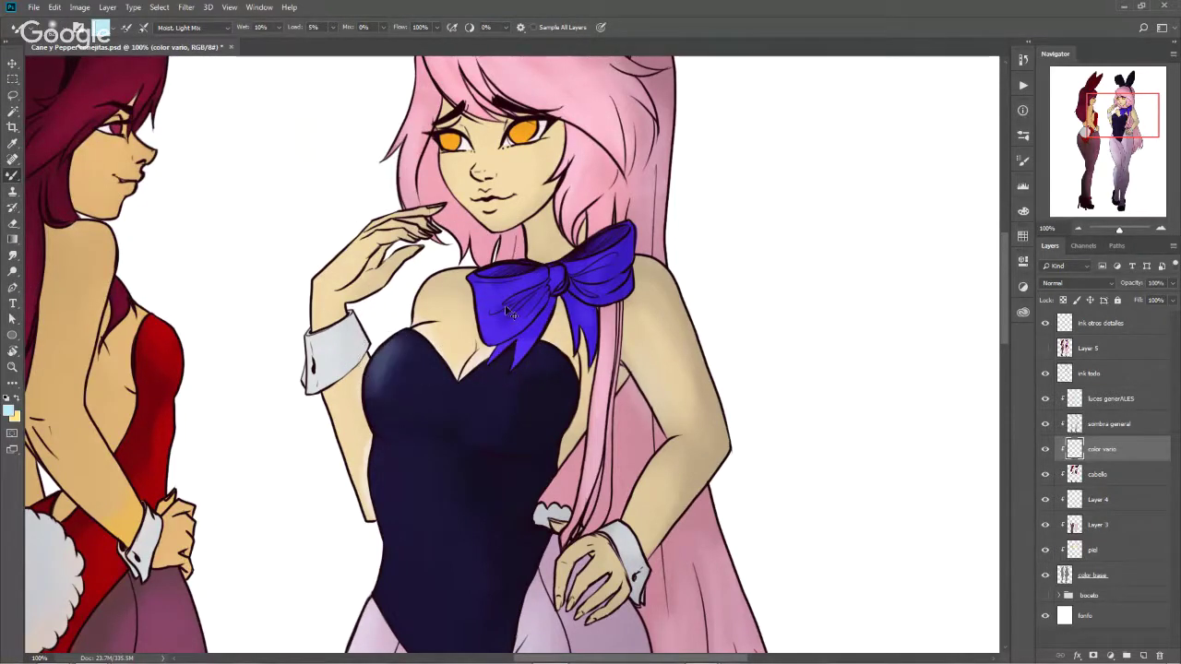
pyautogui.hotkey('ctrl', 'z')
pyautogui.moveTo(488, 295); pyautogui.dragTo(534, 343)
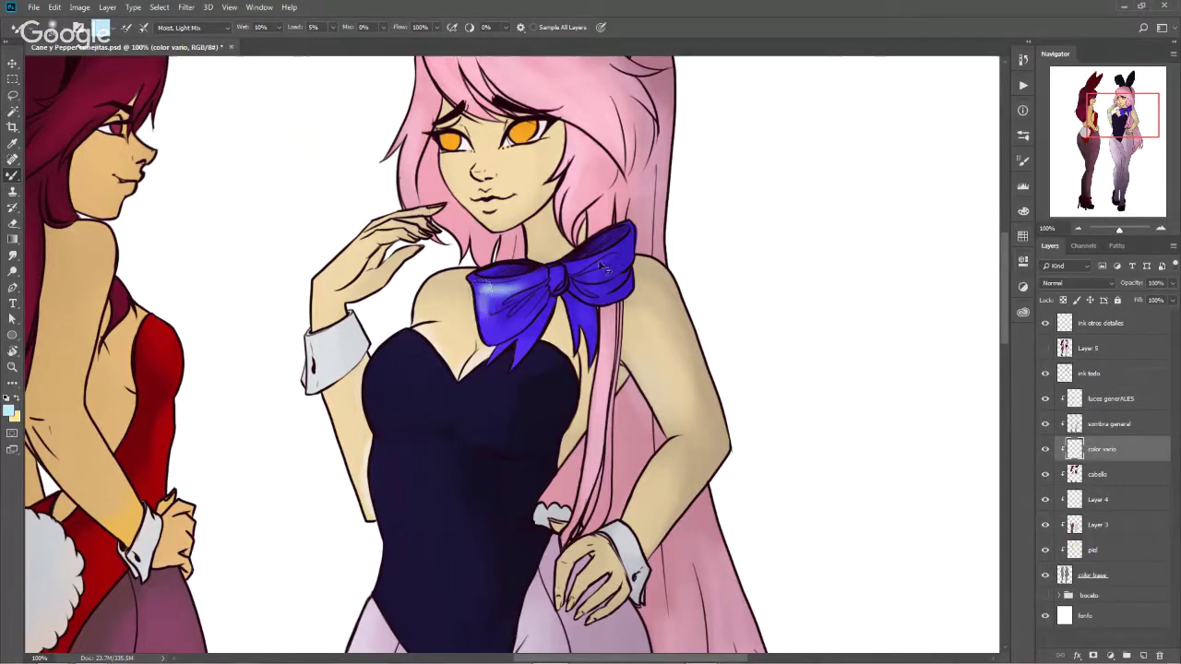
pyautogui.hotkey('ctrl', 'z')
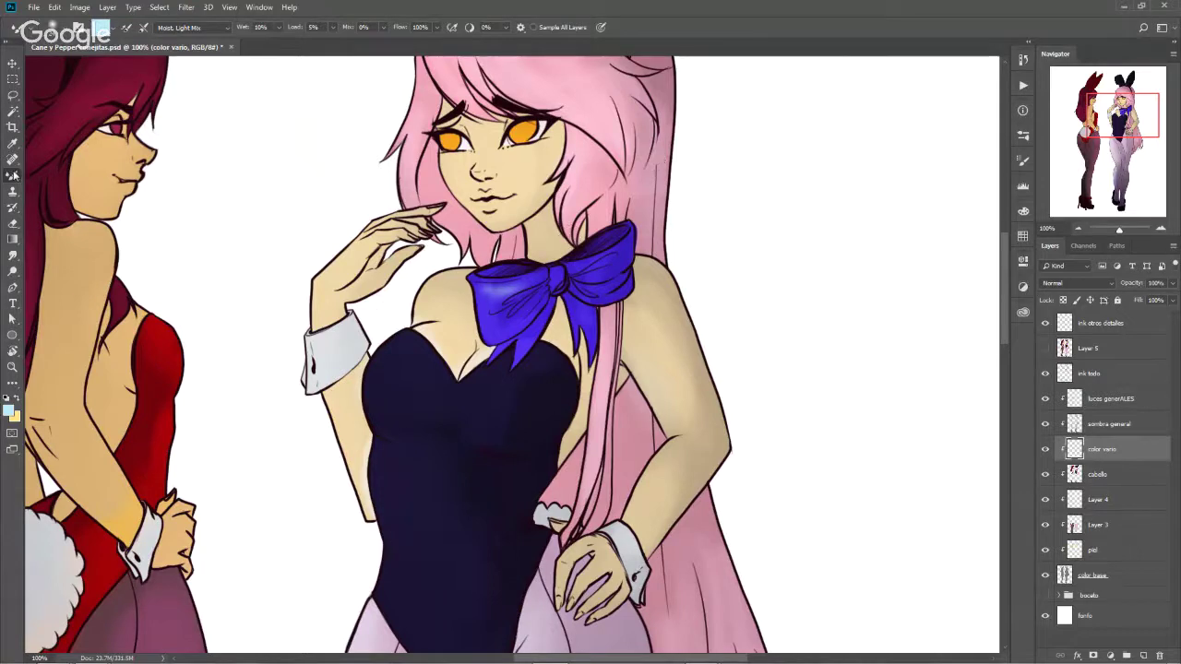
pyautogui.click(1024, 161)
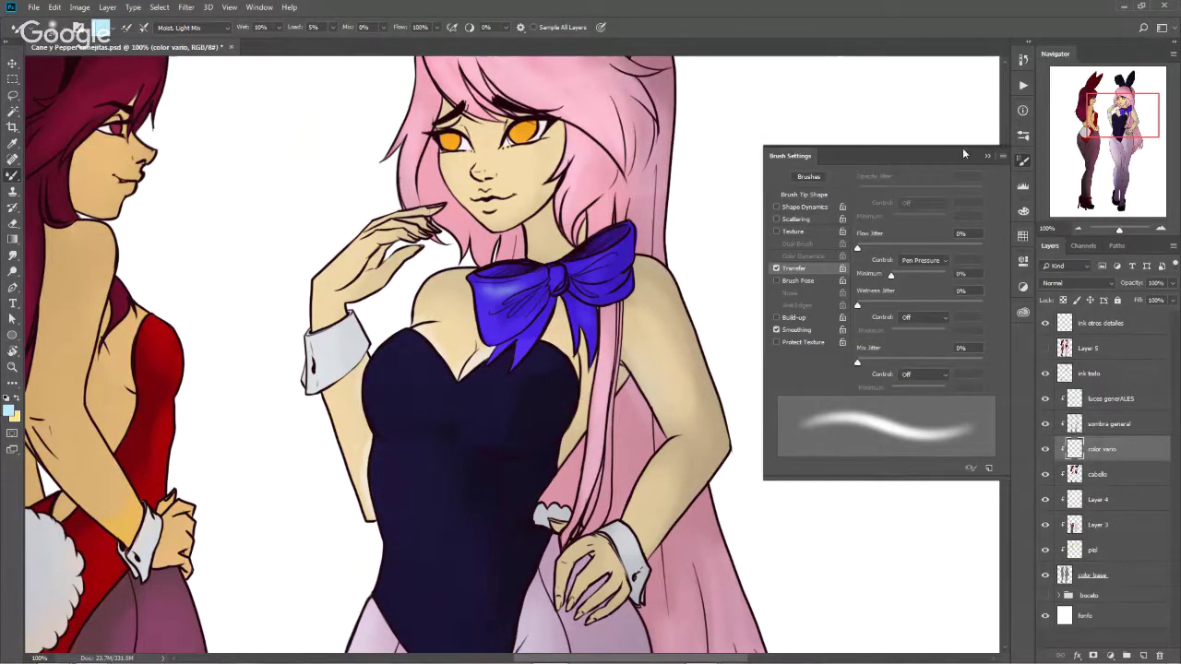
pyautogui.click(1022, 160)
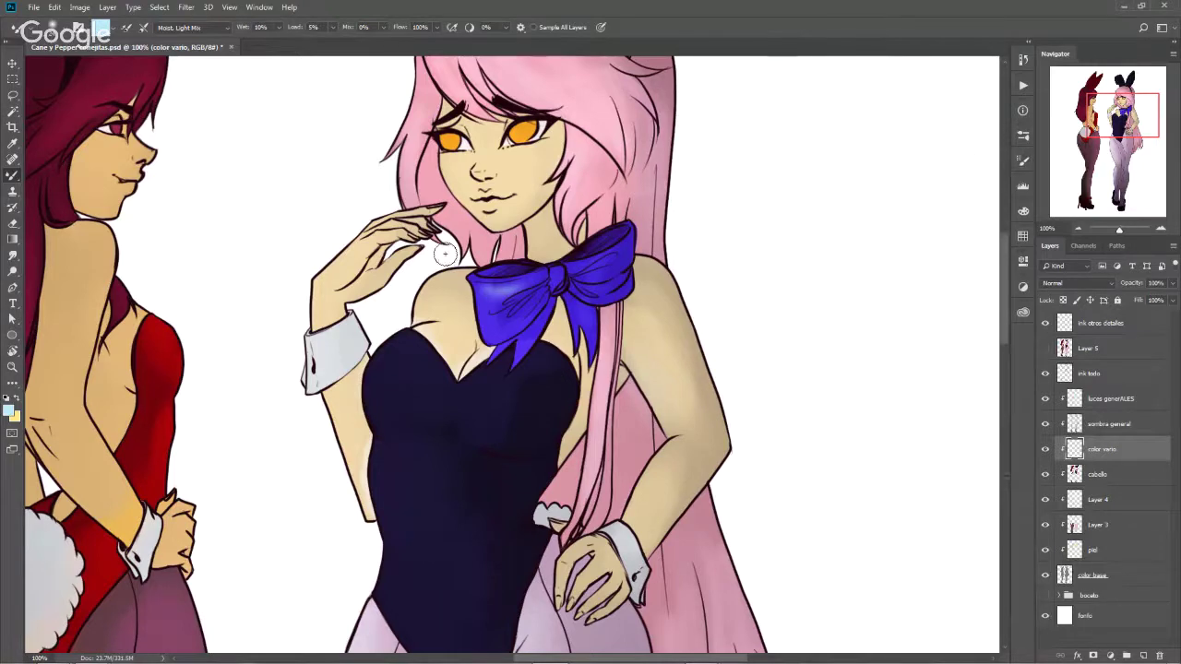
# Switch to the regular Brush Tool and shrink it to about 6 px for detail work
pyautogui.rightClick(12, 175)
pyautogui.click(71, 170)
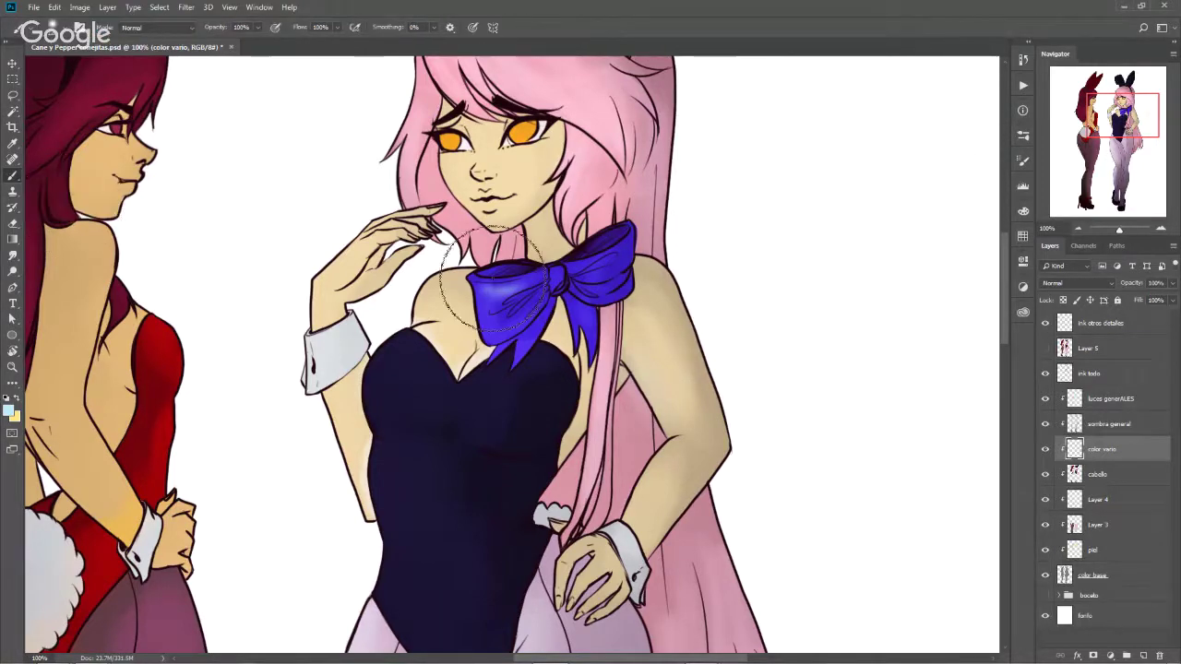
pyautogui.click(1023, 163)
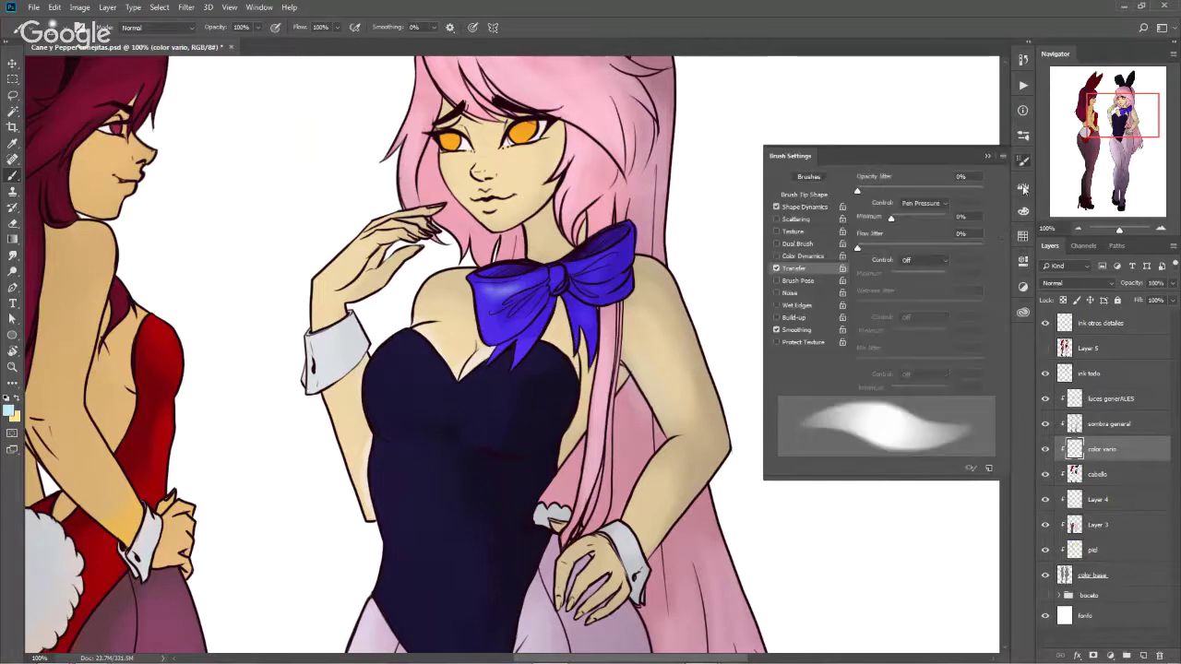
pyautogui.click(989, 159)
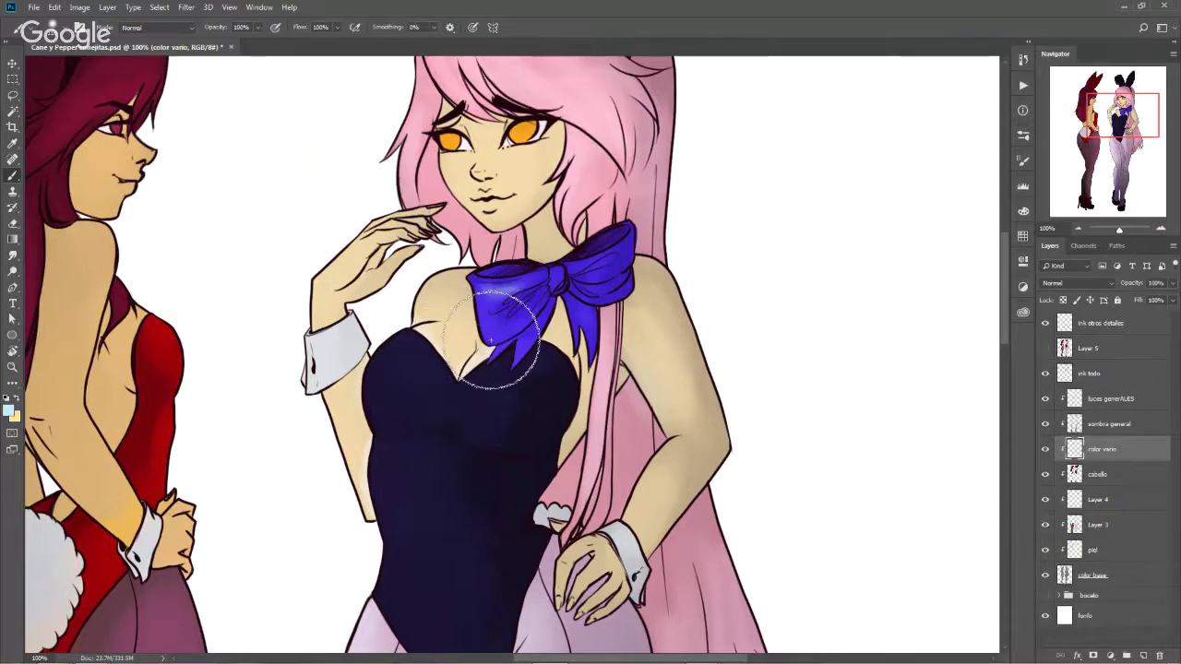
pyautogui.moveTo(482, 372); pyautogui.dragTo(459, 383)
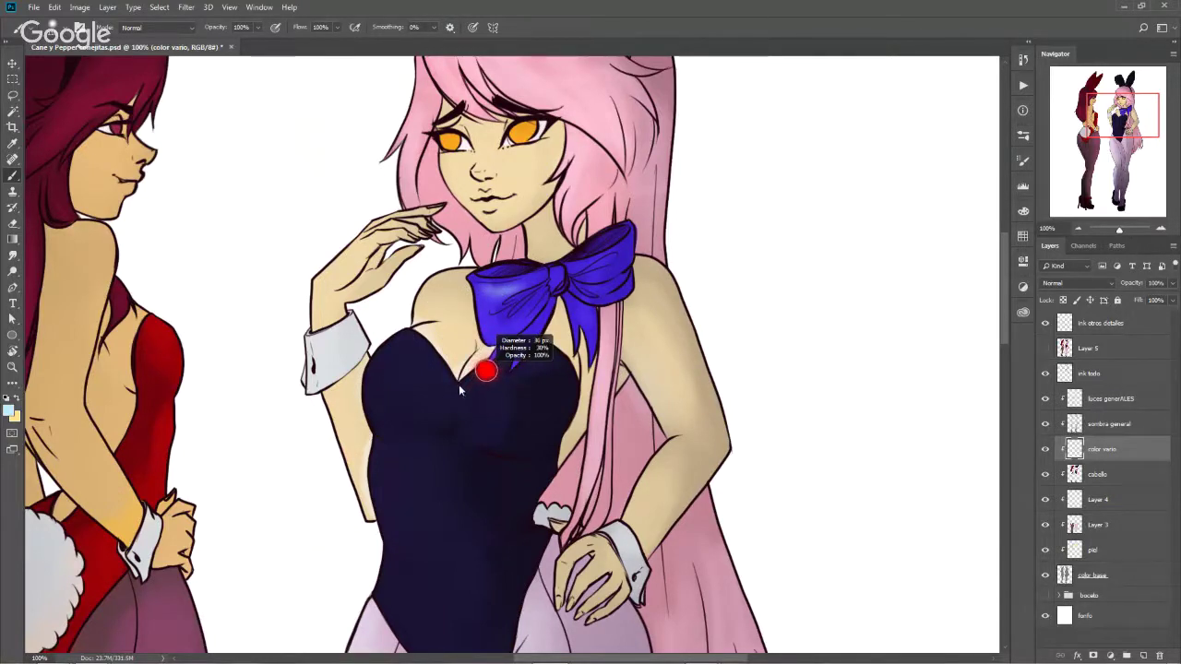
pyautogui.moveTo(505, 310); pyautogui.dragTo(495, 307)
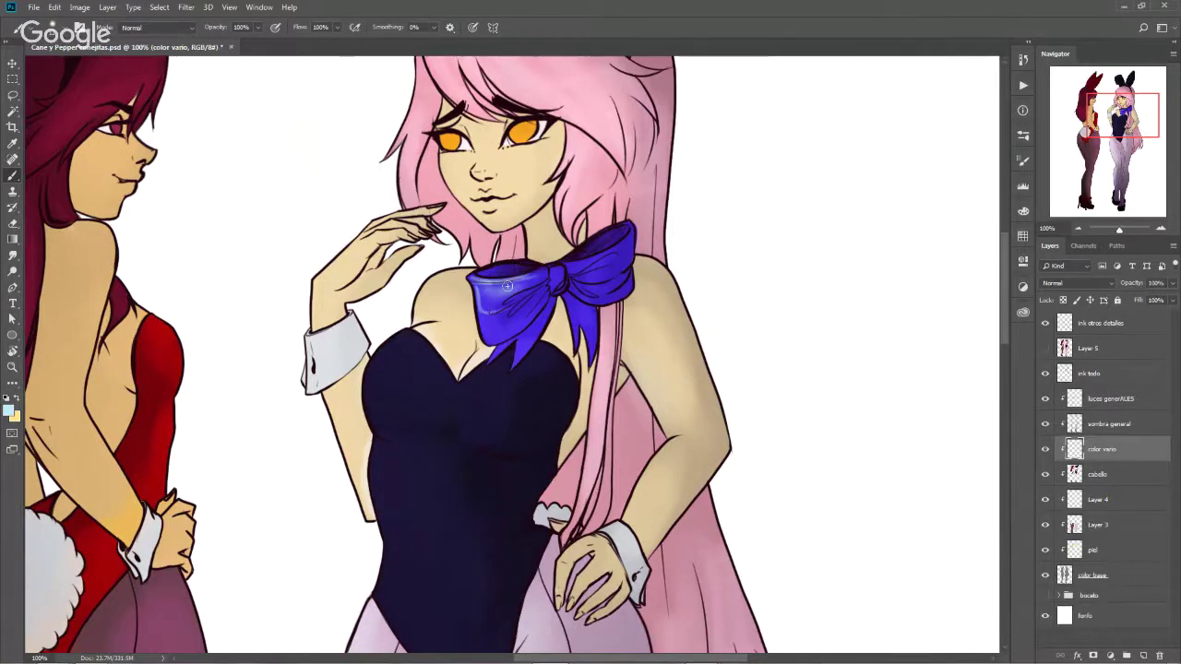
# Paint light blue highlights on the bow's upper-left, right loop, knot and lower tail
pyautogui.keyDown('alt'); pyautogui.rightClick(505, 293); pyautogui.keyUp('alt')
pyautogui.moveTo(508, 300); pyautogui.dragTo(480, 284)
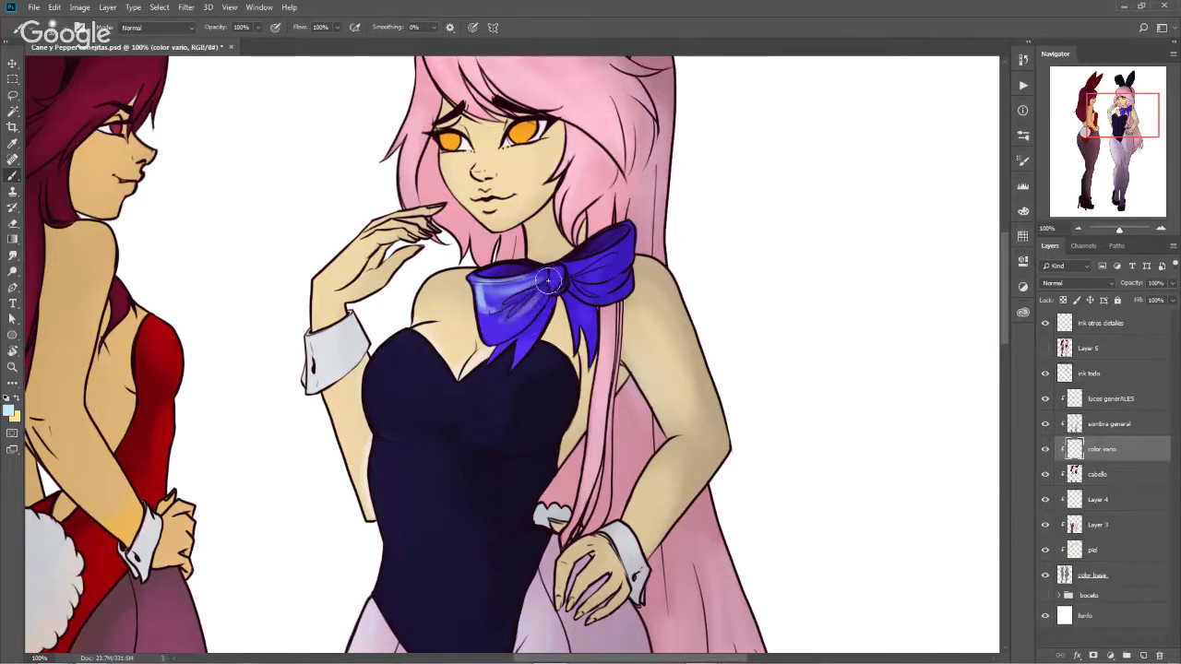
pyautogui.moveTo(593, 262); pyautogui.dragTo(618, 268)
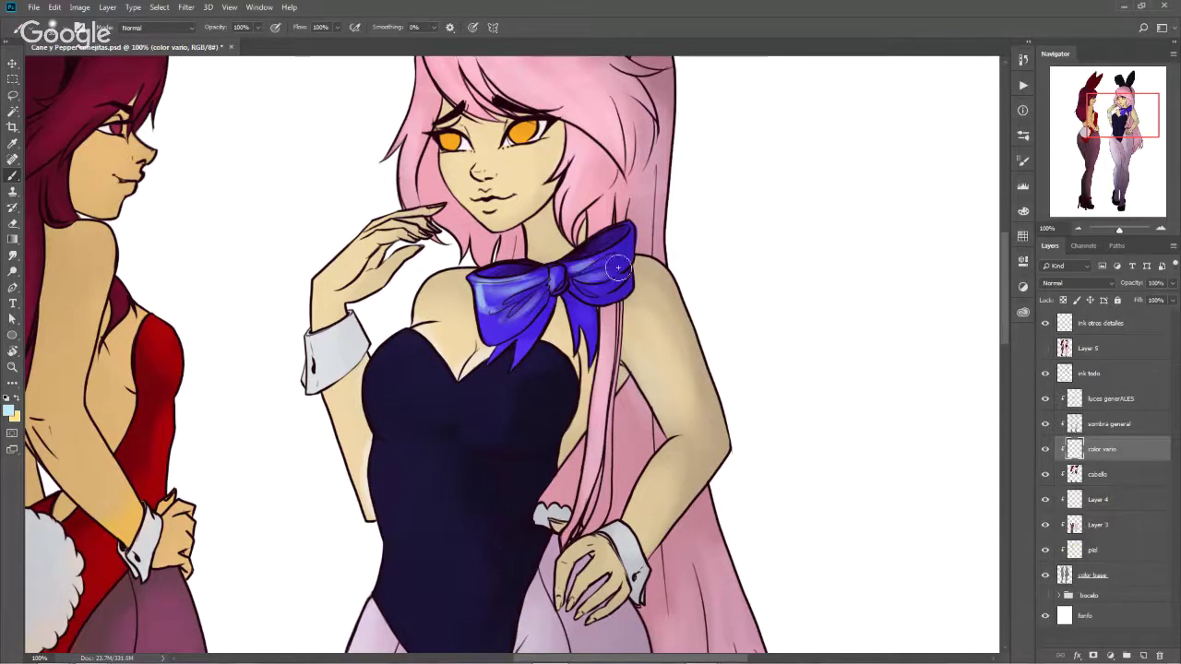
pyautogui.moveTo(542, 315); pyautogui.dragTo(524, 339)
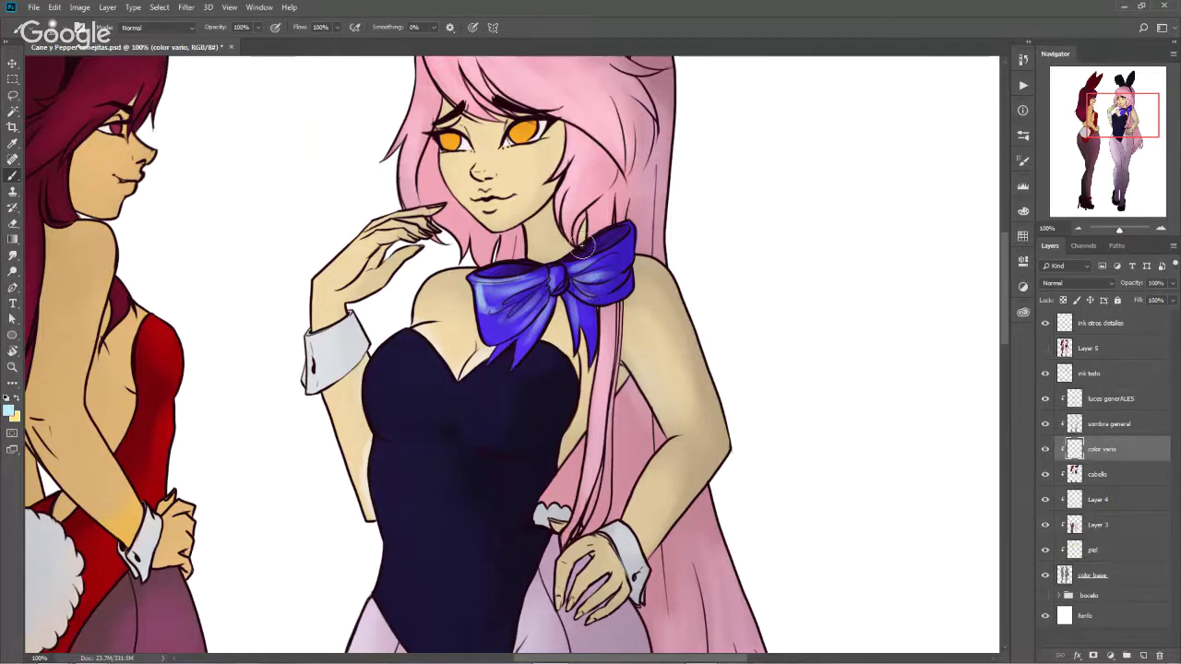
pyautogui.moveTo(499, 237); pyautogui.dragTo(540, 191)
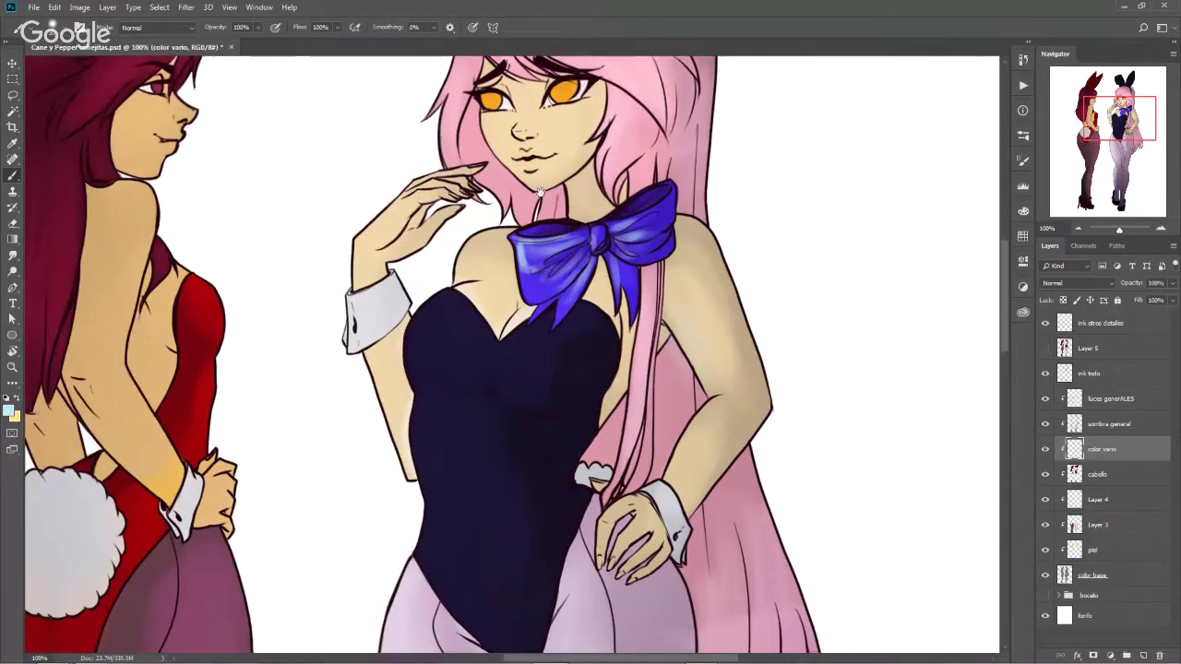
# Highlight the bodysuit's upper left, cleavage and left waist, and darken its lower-left edge
pyautogui.moveTo(448, 303)
pyautogui.mouseDown()
pyautogui.moveTo(435, 316)
pyautogui.moveTo(458, 307)
pyautogui.moveTo(421, 295)
pyautogui.moveTo(452, 317)
pyautogui.moveTo(470, 304)
pyautogui.mouseUp()
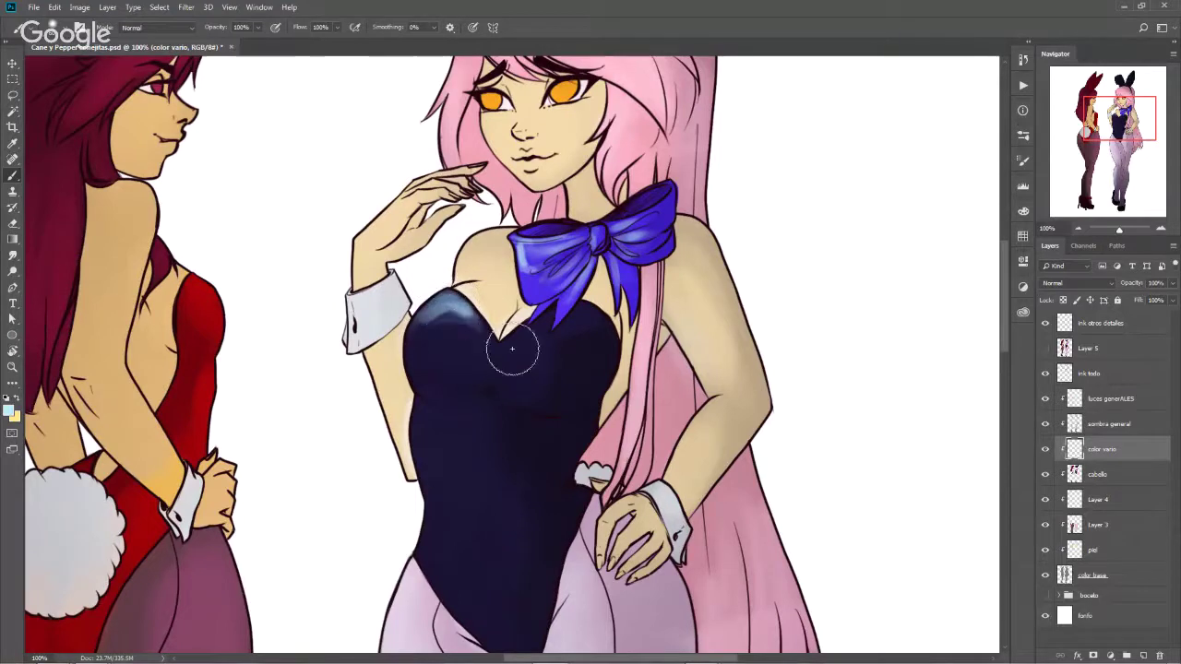
pyautogui.moveTo(512, 348)
pyautogui.mouseDown()
pyautogui.moveTo(535, 313)
pyautogui.moveTo(540, 330)
pyautogui.moveTo(521, 339)
pyautogui.moveTo(567, 310)
pyautogui.moveTo(571, 348)
pyautogui.mouseUp()
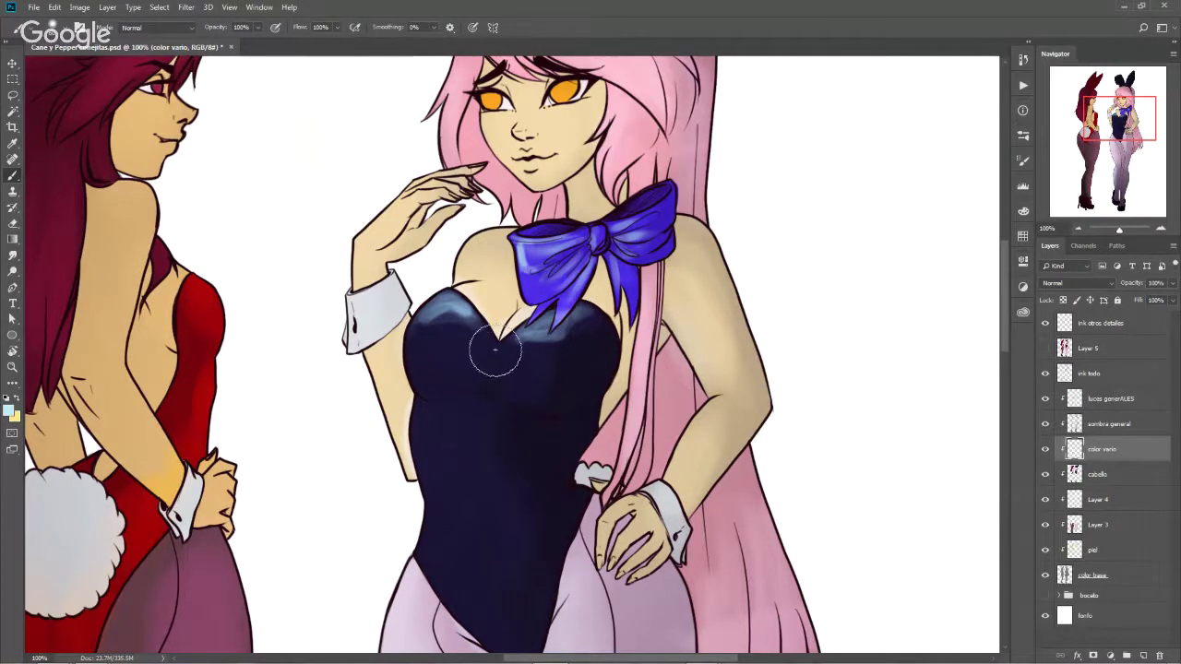
pyautogui.moveTo(528, 451); pyautogui.dragTo(533, 414)
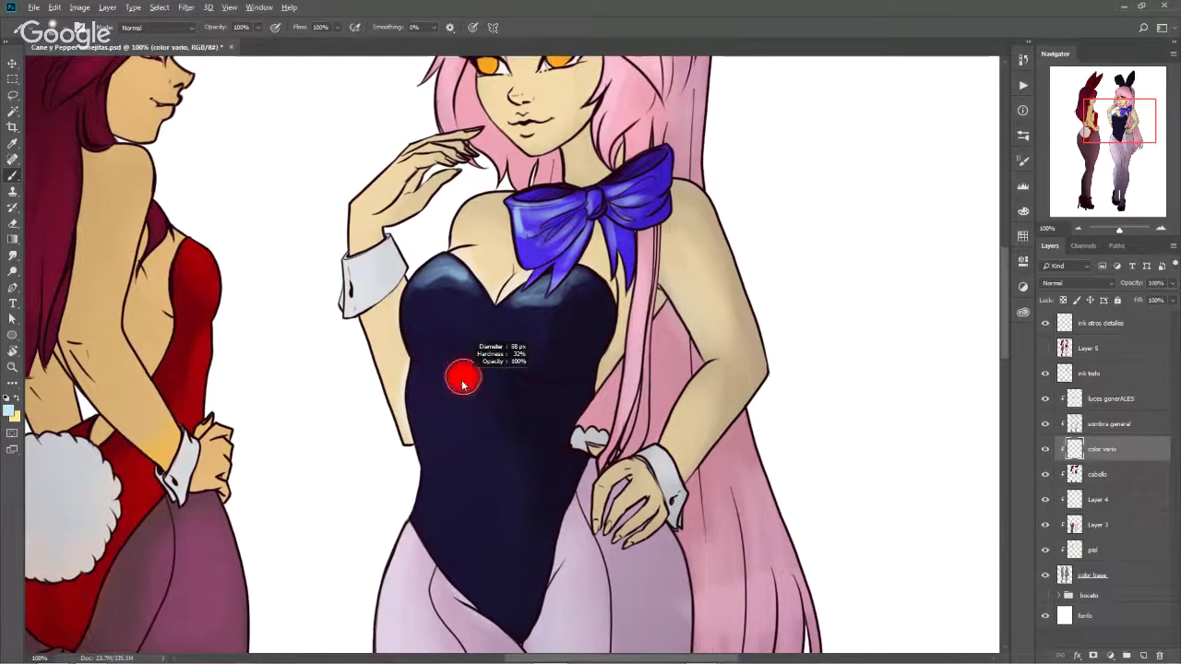
pyautogui.moveTo(411, 417)
pyautogui.mouseDown()
pyautogui.moveTo(408, 390)
pyautogui.moveTo(416, 504)
pyautogui.mouseUp()
pyautogui.moveTo(457, 449); pyautogui.dragTo(451, 436)
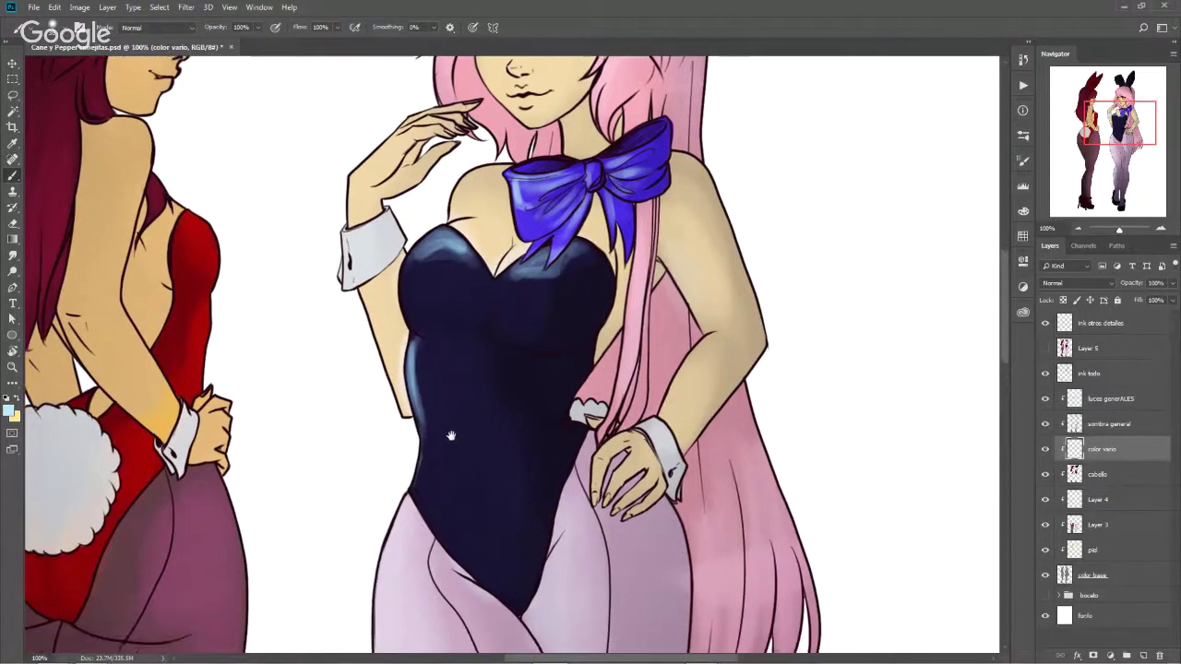
pyautogui.keyDown('alt'); pyautogui.rightClick(453, 444); pyautogui.keyUp('alt')
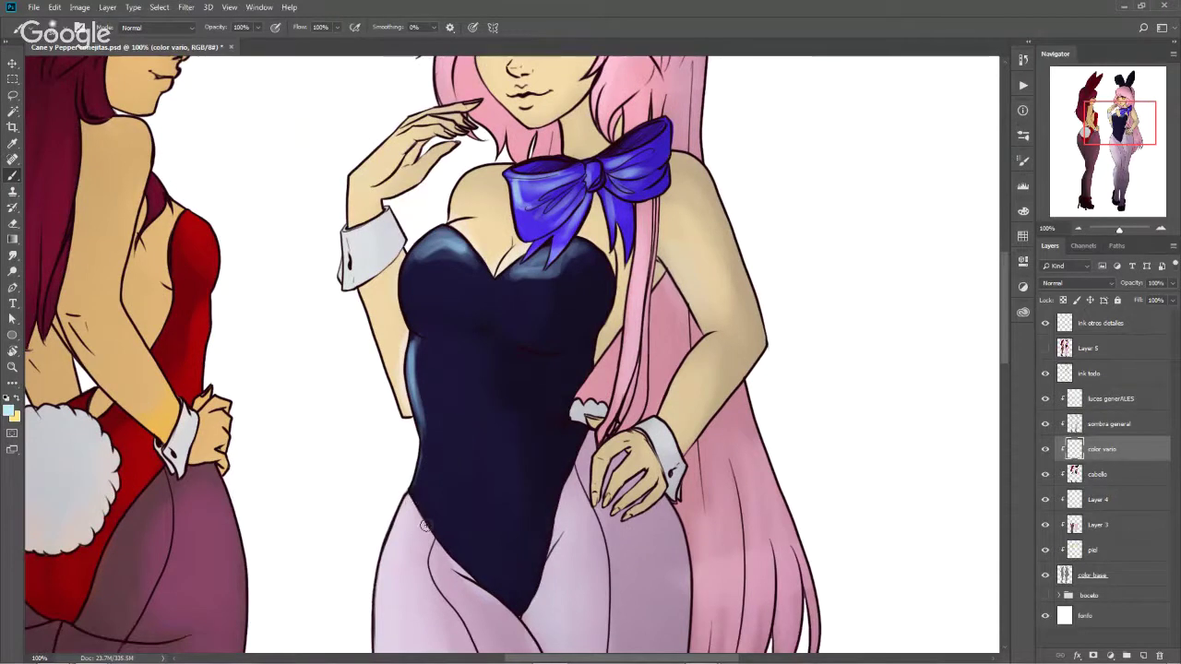
pyautogui.moveTo(409, 489); pyautogui.dragTo(437, 533)
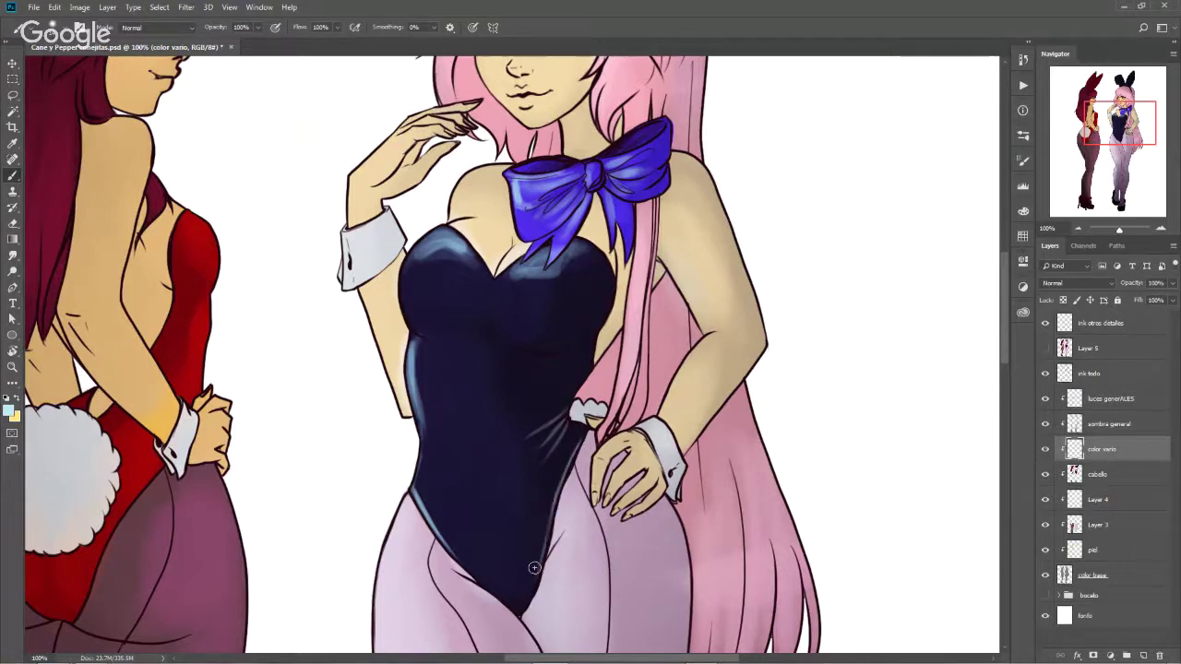
# Add light blue highlights along the leotard's upper left, left edge and curving down its front
pyautogui.moveTo(445, 253)
pyautogui.mouseDown()
pyautogui.moveTo(430, 271)
pyautogui.moveTo(553, 264)
pyautogui.moveTo(487, 289)
pyautogui.mouseUp()
pyautogui.moveTo(474, 364); pyautogui.dragTo(435, 358)
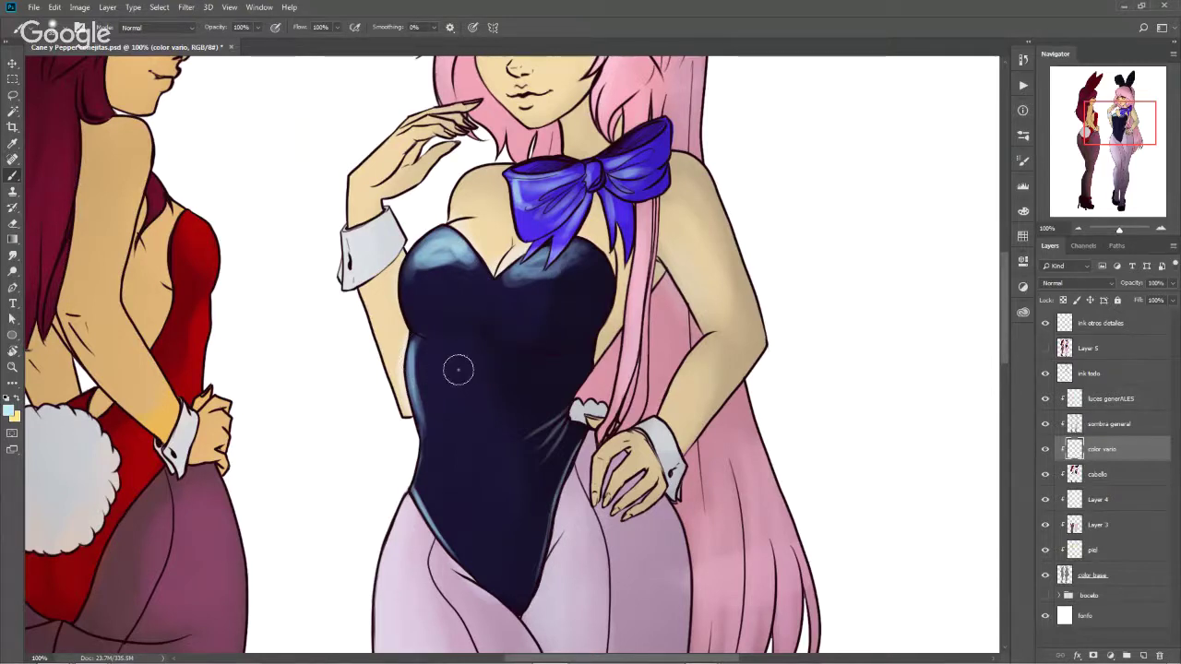
pyautogui.moveTo(455, 380); pyautogui.dragTo(489, 378)
pyautogui.moveTo(421, 350)
pyautogui.mouseDown()
pyautogui.moveTo(477, 346)
pyautogui.moveTo(434, 356)
pyautogui.moveTo(474, 380)
pyautogui.moveTo(434, 369)
pyautogui.moveTo(422, 395)
pyautogui.mouseUp()
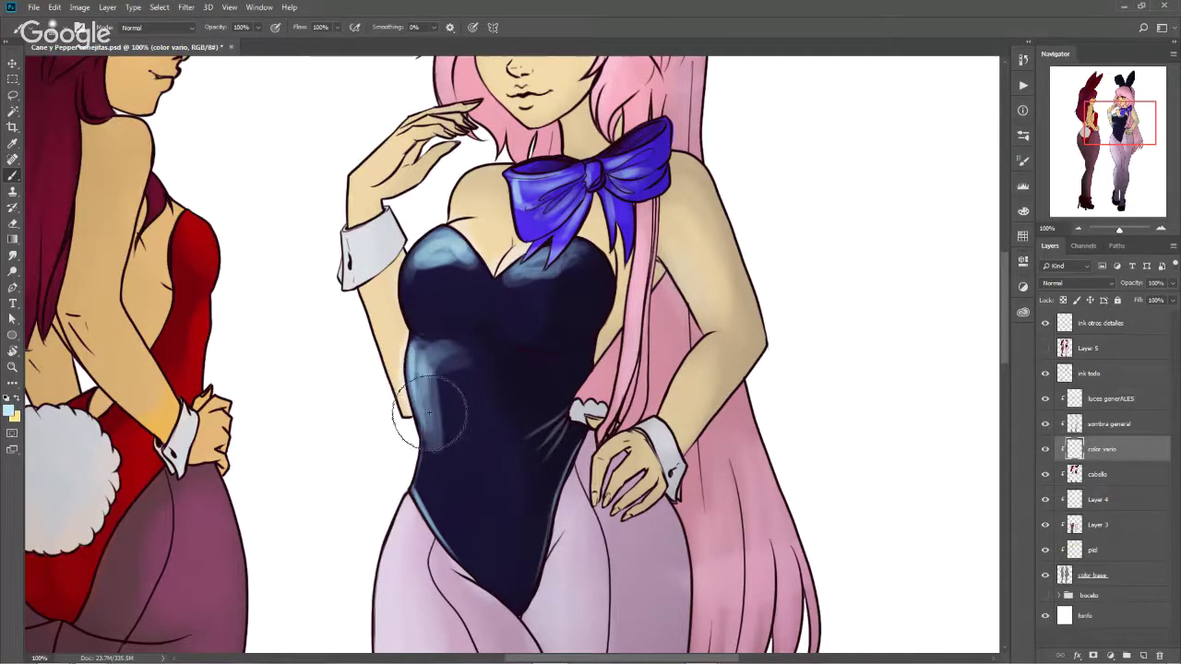
pyautogui.keyDown('alt'); pyautogui.rightClick(501, 475); pyautogui.keyUp('alt')
pyautogui.moveTo(487, 479)
pyautogui.mouseDown()
pyautogui.moveTo(489, 498)
pyautogui.moveTo(492, 421)
pyautogui.mouseUp()
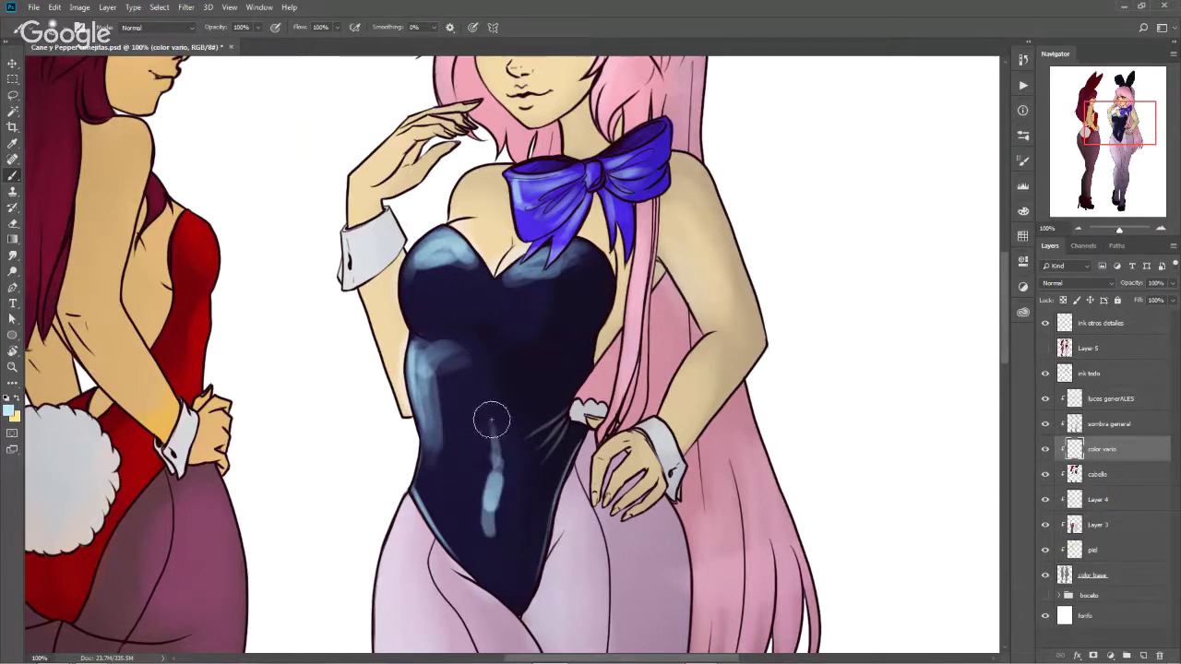
pyautogui.moveTo(490, 544); pyautogui.dragTo(490, 522)
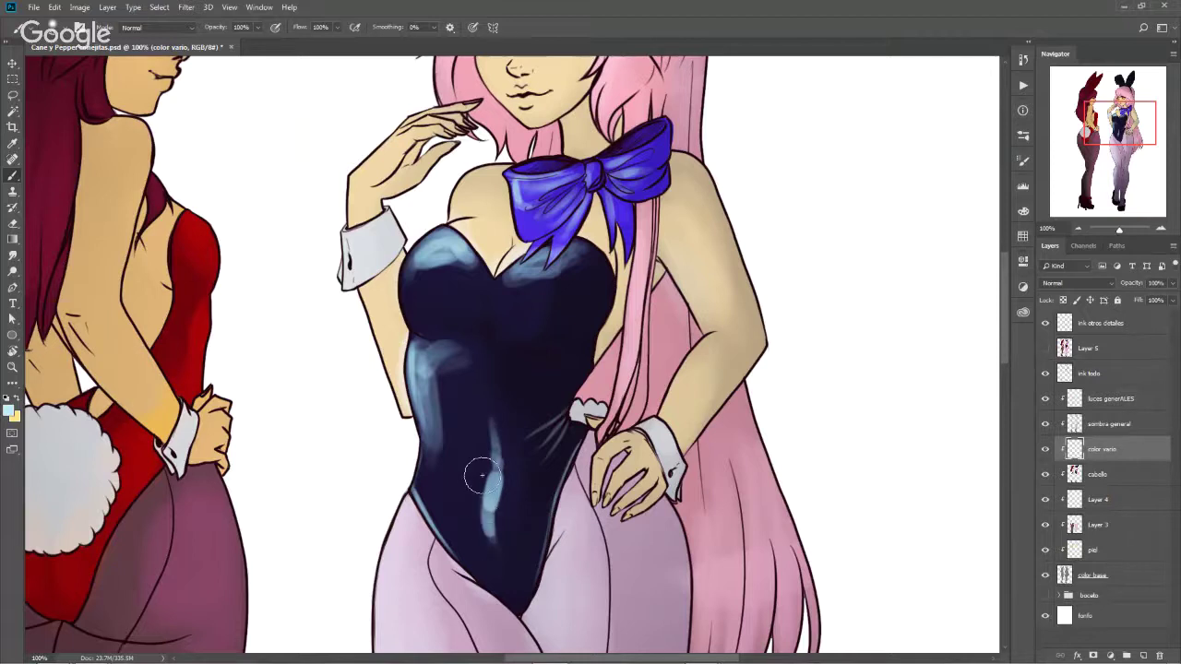
pyautogui.rightClick(11, 177)
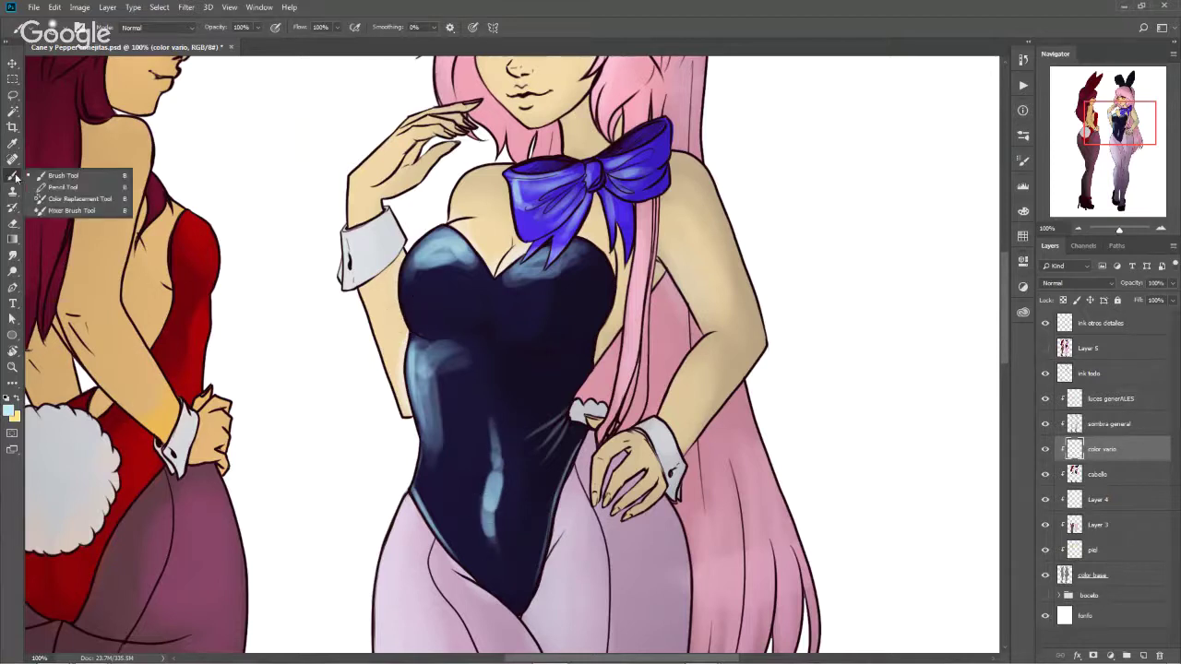
# Sample the dark navy with the Mixer Brush and smear the lower and chest highlights into the fabric
pyautogui.click(83, 211)
pyautogui.keyDown('alt'); pyautogui.click(502, 497); pyautogui.keyUp('alt')
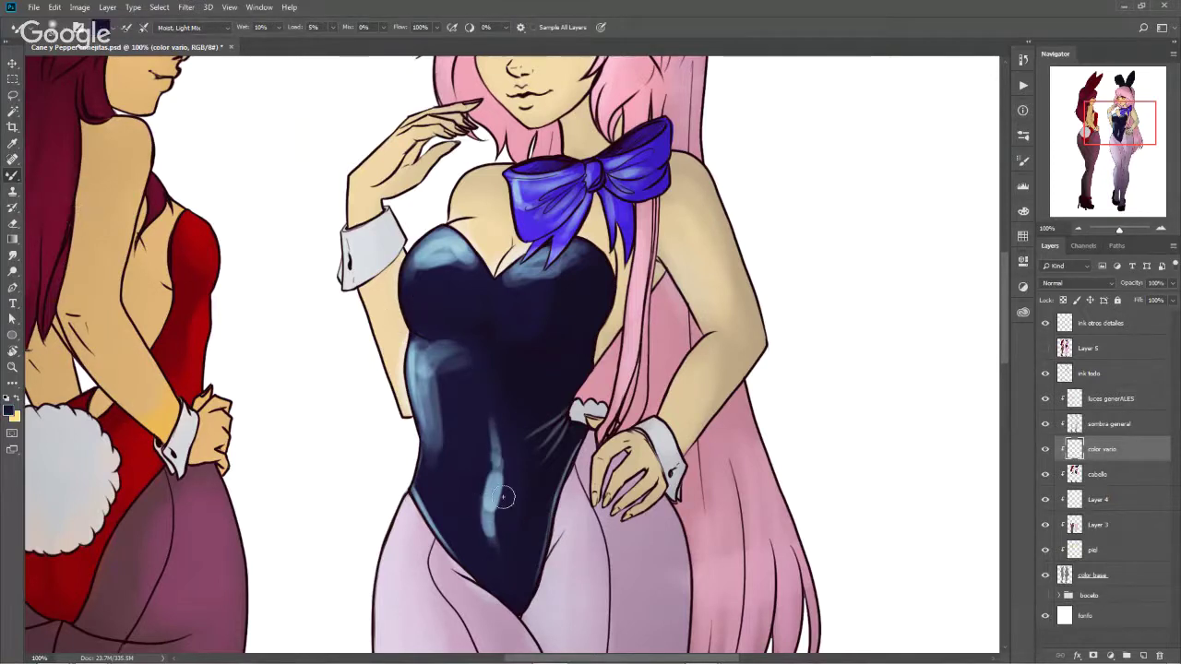
pyautogui.keyDown('alt'); pyautogui.rightClick(499, 501); pyautogui.keyUp('alt')
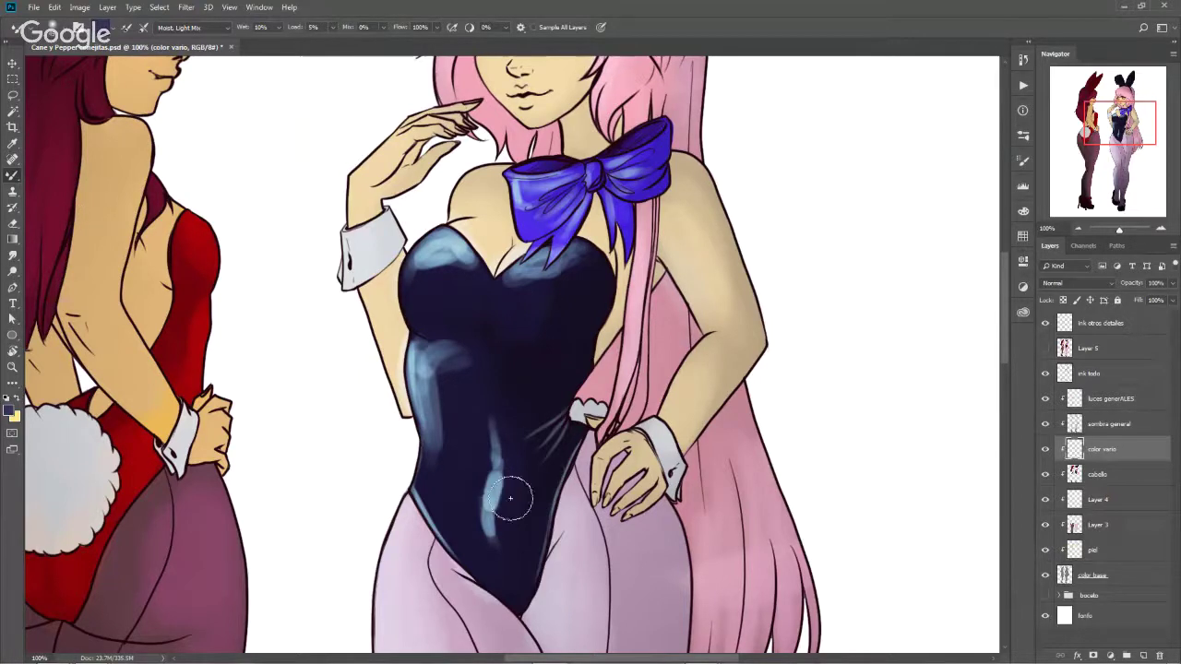
pyautogui.moveTo(501, 497)
pyautogui.mouseDown()
pyautogui.moveTo(514, 554)
pyautogui.moveTo(495, 422)
pyautogui.moveTo(517, 419)
pyautogui.moveTo(507, 430)
pyautogui.moveTo(493, 387)
pyautogui.moveTo(514, 443)
pyautogui.moveTo(467, 474)
pyautogui.moveTo(469, 450)
pyautogui.moveTo(467, 495)
pyautogui.moveTo(493, 591)
pyautogui.mouseUp()
pyautogui.moveTo(487, 544); pyautogui.dragTo(479, 452)
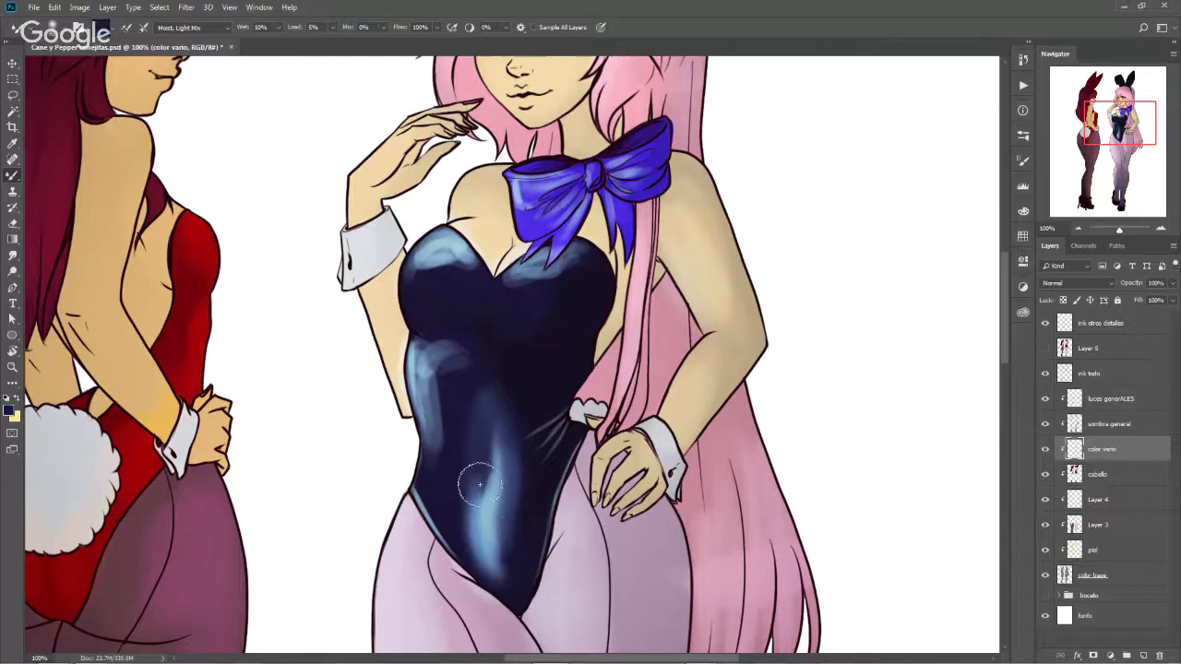
pyautogui.moveTo(464, 510)
pyautogui.mouseDown()
pyautogui.moveTo(488, 540)
pyautogui.moveTo(475, 514)
pyautogui.moveTo(470, 545)
pyautogui.moveTo(499, 552)
pyautogui.moveTo(479, 414)
pyautogui.moveTo(502, 563)
pyautogui.moveTo(519, 519)
pyautogui.moveTo(510, 420)
pyautogui.moveTo(495, 418)
pyautogui.mouseUp()
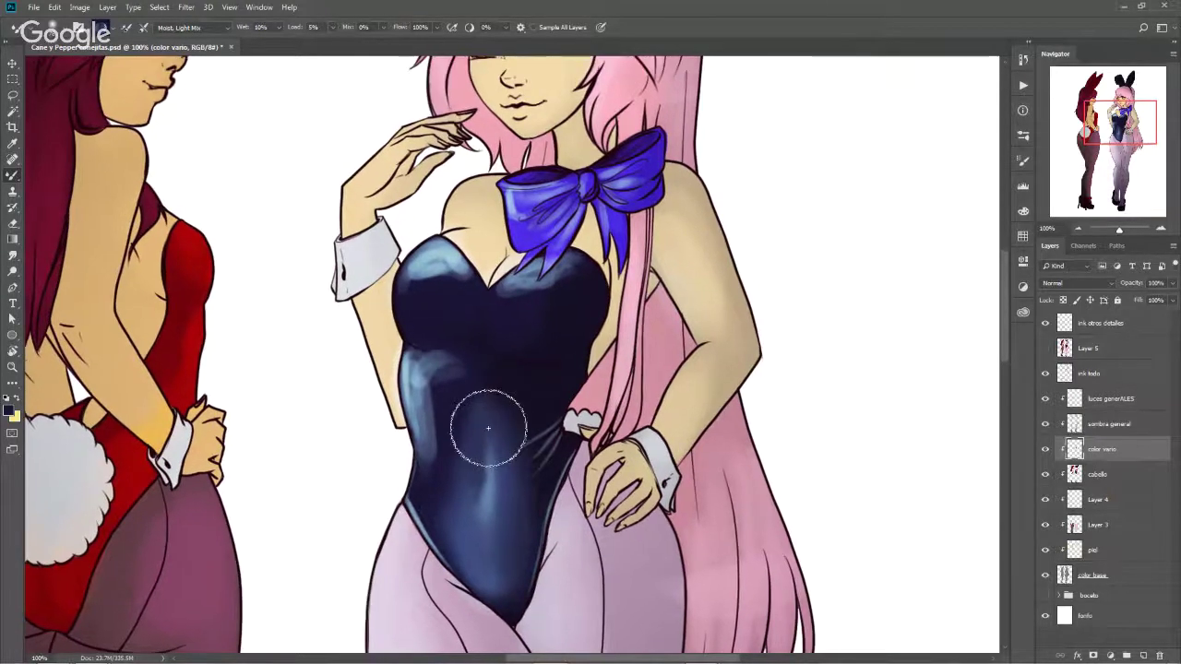
pyautogui.moveTo(426, 288)
pyautogui.mouseDown()
pyautogui.moveTo(423, 299)
pyautogui.moveTo(434, 277)
pyautogui.moveTo(420, 305)
pyautogui.moveTo(434, 316)
pyautogui.moveTo(427, 276)
pyautogui.moveTo(424, 293)
pyautogui.moveTo(452, 277)
pyautogui.moveTo(454, 299)
pyautogui.moveTo(425, 295)
pyautogui.moveTo(448, 277)
pyautogui.moveTo(474, 303)
pyautogui.moveTo(521, 320)
pyautogui.moveTo(522, 289)
pyautogui.moveTo(553, 282)
pyautogui.moveTo(527, 317)
pyautogui.moveTo(496, 311)
pyautogui.moveTo(543, 315)
pyautogui.mouseUp()
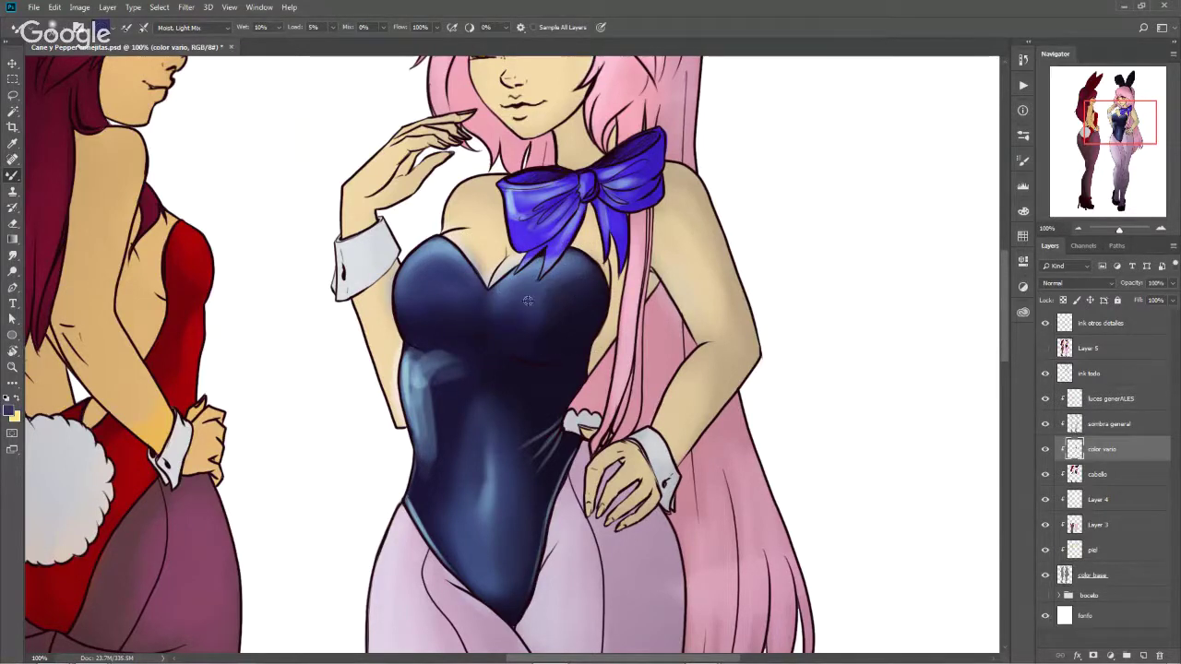
pyautogui.keyDown('alt'); pyautogui.rightClick(525, 317); pyautogui.keyUp('alt')
pyautogui.moveTo(525, 318)
pyautogui.mouseDown()
pyautogui.moveTo(501, 290)
pyautogui.moveTo(508, 311)
pyautogui.moveTo(535, 305)
pyautogui.moveTo(553, 335)
pyautogui.moveTo(514, 335)
pyautogui.moveTo(559, 285)
pyautogui.moveTo(594, 293)
pyautogui.moveTo(464, 390)
pyautogui.moveTo(481, 296)
pyautogui.mouseUp()
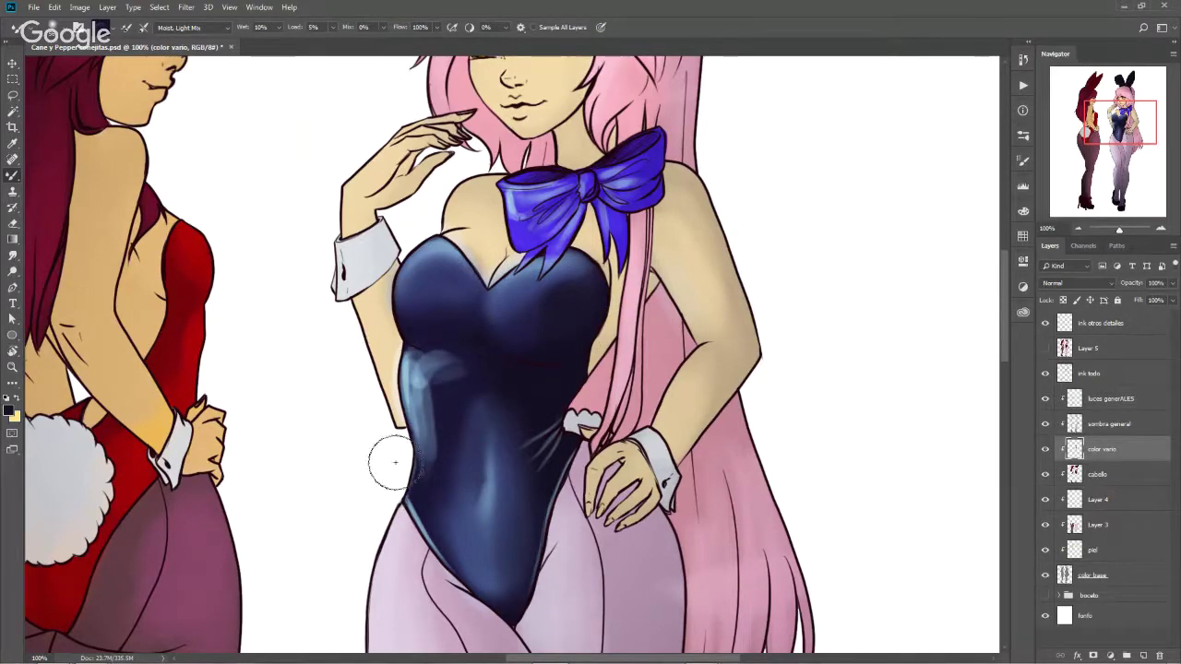
# Re-blend the dark blue shading on the upper bodice and soften the highlight below the left chest
pyautogui.scroll(2, 475, 244)
pyautogui.scroll(2, 475, 244)
pyautogui.scroll(1, 475, 244)
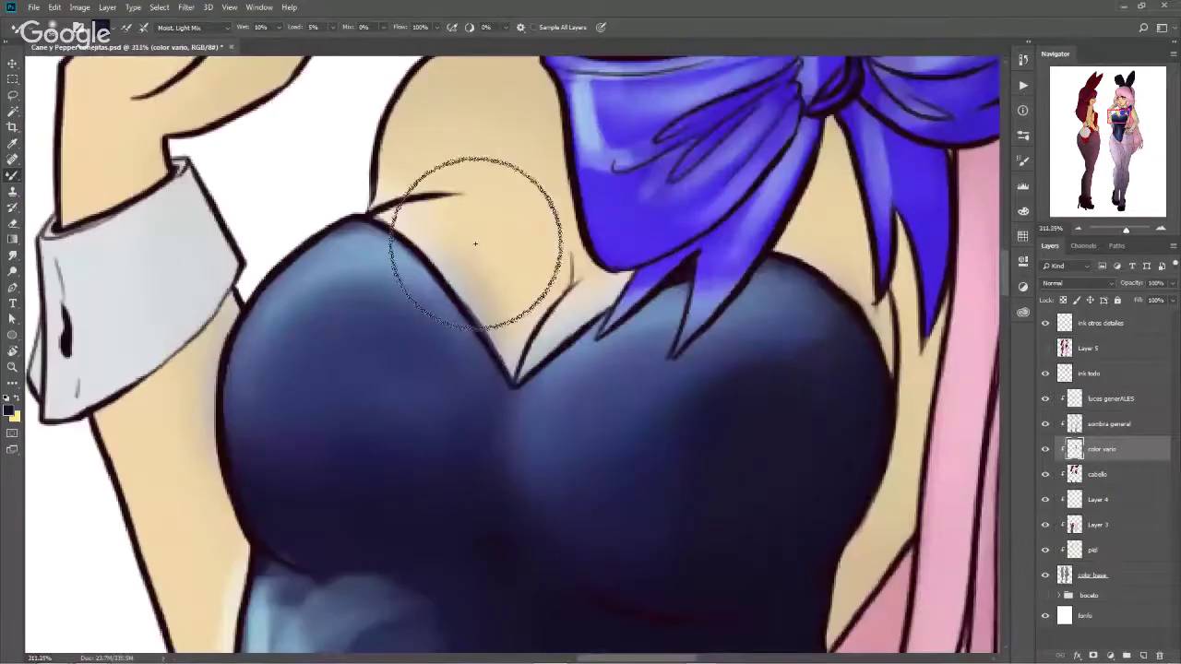
pyautogui.scroll(-2, 501, 276)
pyautogui.scroll(-2, 471, 276)
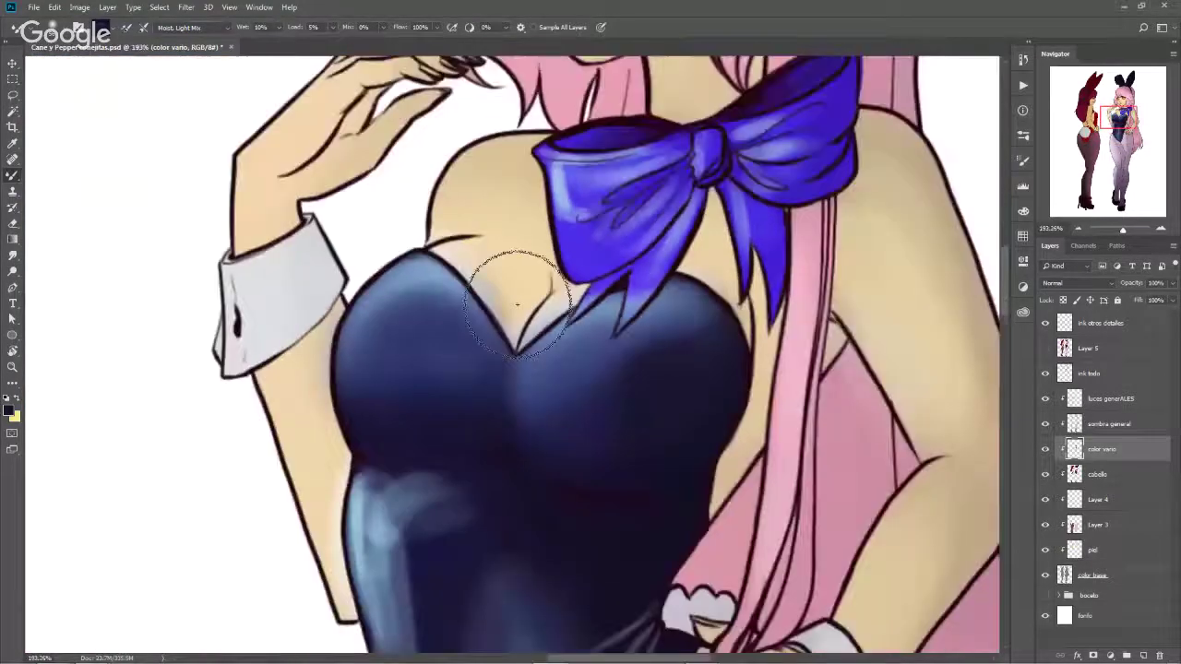
pyautogui.moveTo(435, 311); pyautogui.dragTo(448, 316)
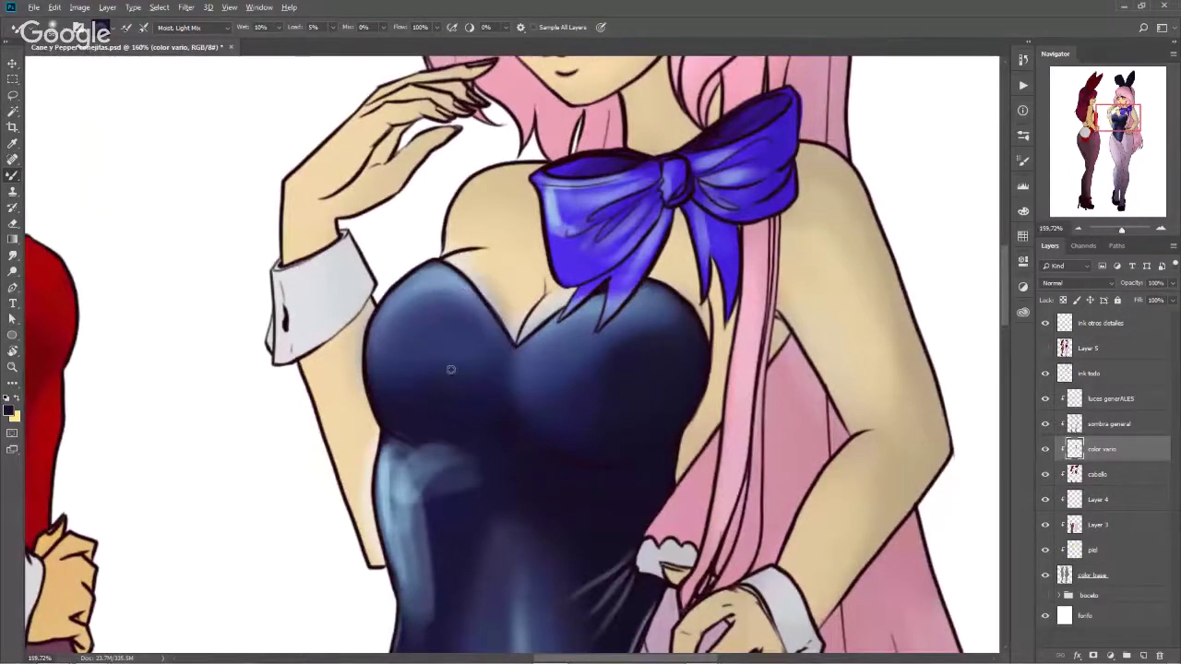
pyautogui.moveTo(399, 345)
pyautogui.mouseDown()
pyautogui.moveTo(422, 337)
pyautogui.moveTo(422, 395)
pyautogui.moveTo(453, 351)
pyautogui.moveTo(444, 383)
pyautogui.moveTo(612, 467)
pyautogui.moveTo(470, 351)
pyautogui.moveTo(520, 463)
pyautogui.moveTo(508, 346)
pyautogui.mouseUp()
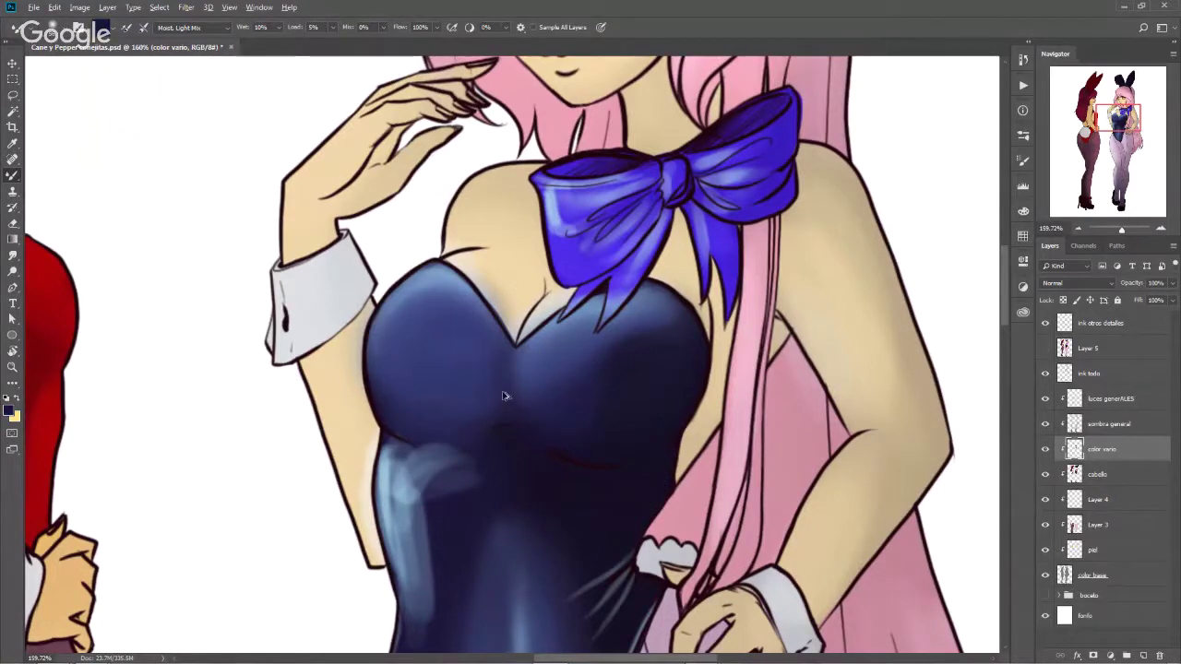
pyautogui.keyDown('alt'); pyautogui.rightClick(501, 388); pyautogui.keyUp('alt')
pyautogui.moveTo(483, 411)
pyautogui.mouseDown()
pyautogui.moveTo(482, 356)
pyautogui.moveTo(488, 396)
pyautogui.moveTo(501, 356)
pyautogui.moveTo(473, 422)
pyautogui.moveTo(464, 396)
pyautogui.moveTo(434, 437)
pyautogui.moveTo(409, 406)
pyautogui.moveTo(433, 414)
pyautogui.moveTo(453, 335)
pyautogui.moveTo(461, 353)
pyautogui.moveTo(430, 371)
pyautogui.moveTo(421, 395)
pyautogui.moveTo(453, 421)
pyautogui.moveTo(385, 400)
pyautogui.moveTo(396, 414)
pyautogui.moveTo(437, 414)
pyautogui.moveTo(398, 387)
pyautogui.moveTo(409, 469)
pyautogui.mouseUp()
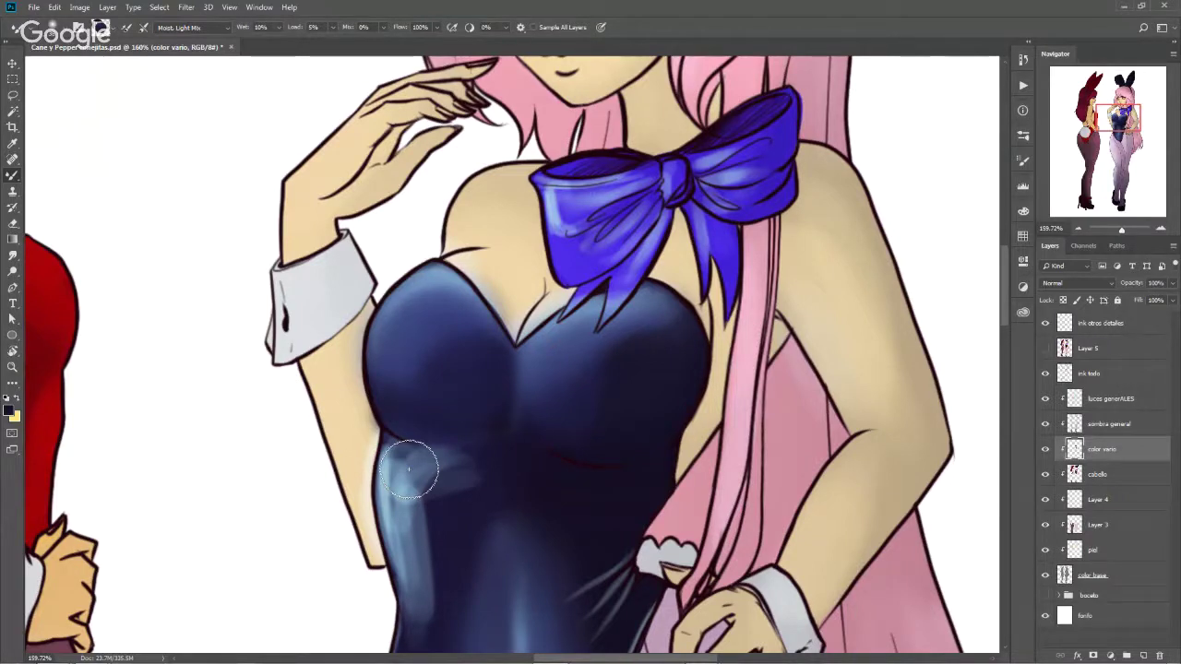
pyautogui.moveTo(409, 469)
pyautogui.mouseDown()
pyautogui.moveTo(430, 390)
pyautogui.moveTo(409, 403)
pyautogui.moveTo(484, 403)
pyautogui.moveTo(409, 414)
pyautogui.moveTo(416, 326)
pyautogui.moveTo(464, 379)
pyautogui.moveTo(437, 427)
pyautogui.moveTo(390, 414)
pyautogui.moveTo(548, 390)
pyautogui.moveTo(596, 400)
pyautogui.moveTo(528, 377)
pyautogui.mouseUp()
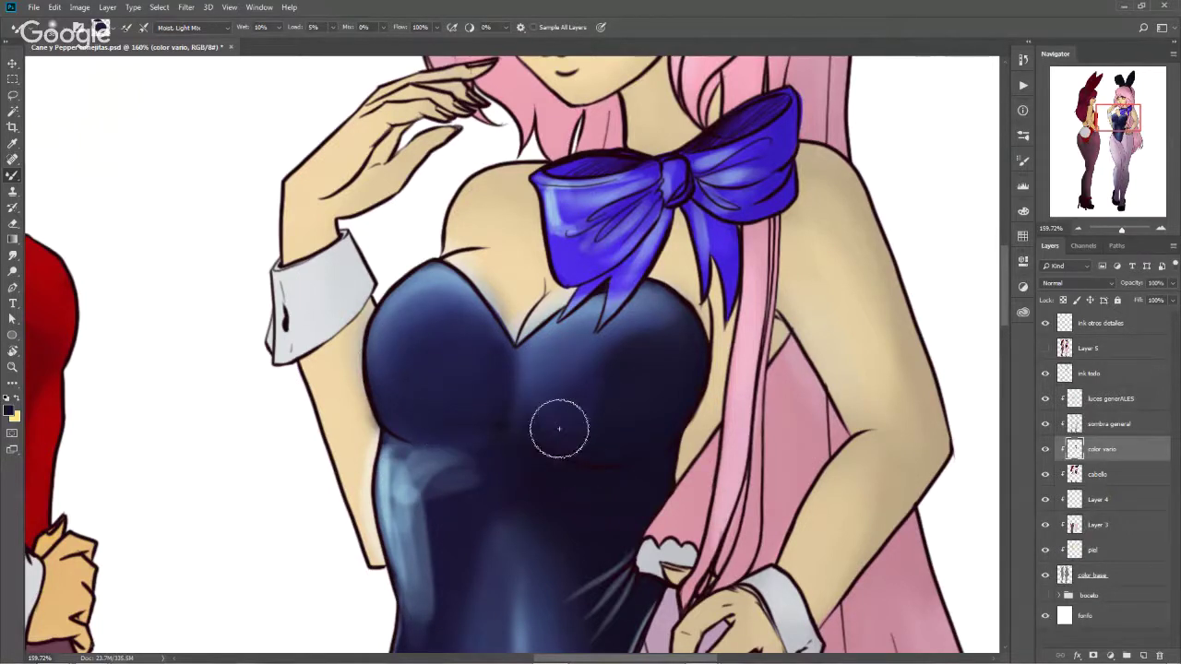
# Paint a lighter blue highlight on the upper-left bodice and smooth the lower bodice shading
pyautogui.press(']')
pyautogui.press(']')
pyautogui.press(']')
pyautogui.press('[')
pyautogui.press('[')
pyautogui.press('[')
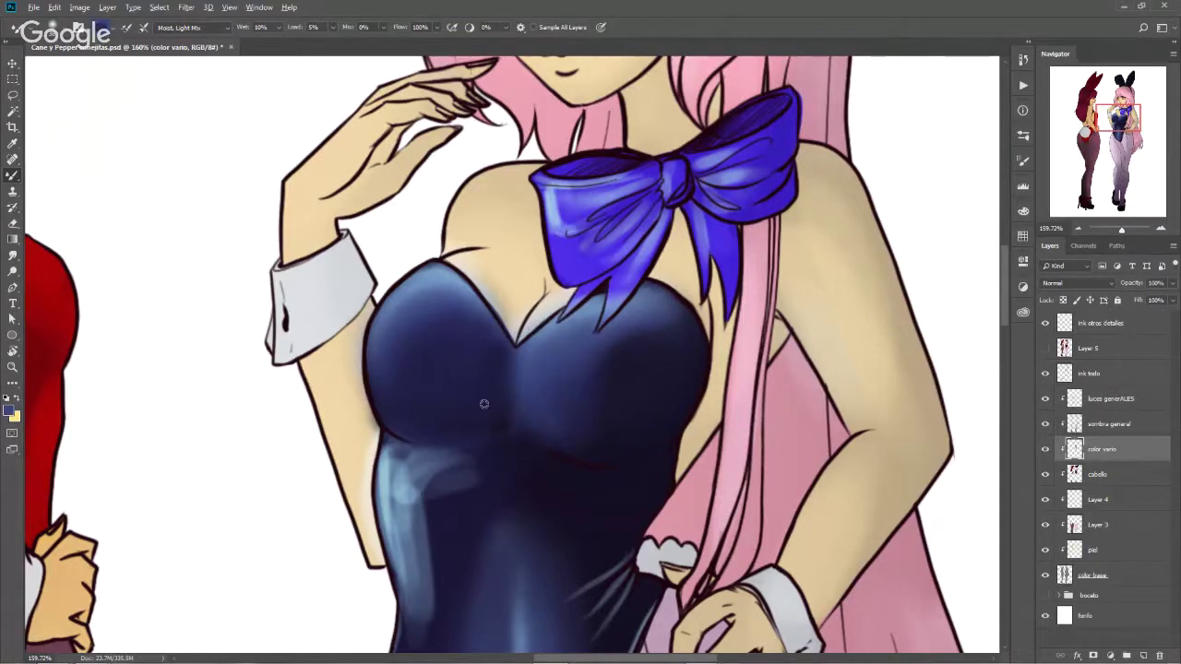
pyautogui.moveTo(416, 357)
pyautogui.mouseDown()
pyautogui.moveTo(442, 298)
pyautogui.moveTo(453, 316)
pyautogui.moveTo(439, 394)
pyautogui.moveTo(470, 340)
pyautogui.mouseUp()
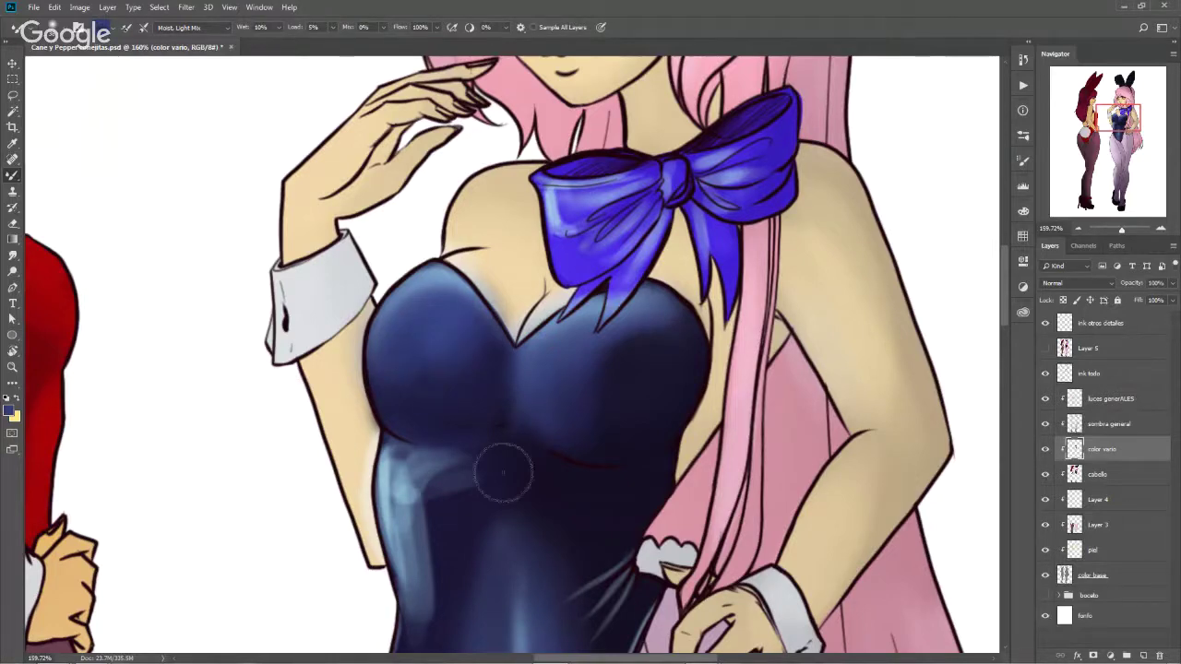
pyautogui.moveTo(505, 515); pyautogui.dragTo(524, 432)
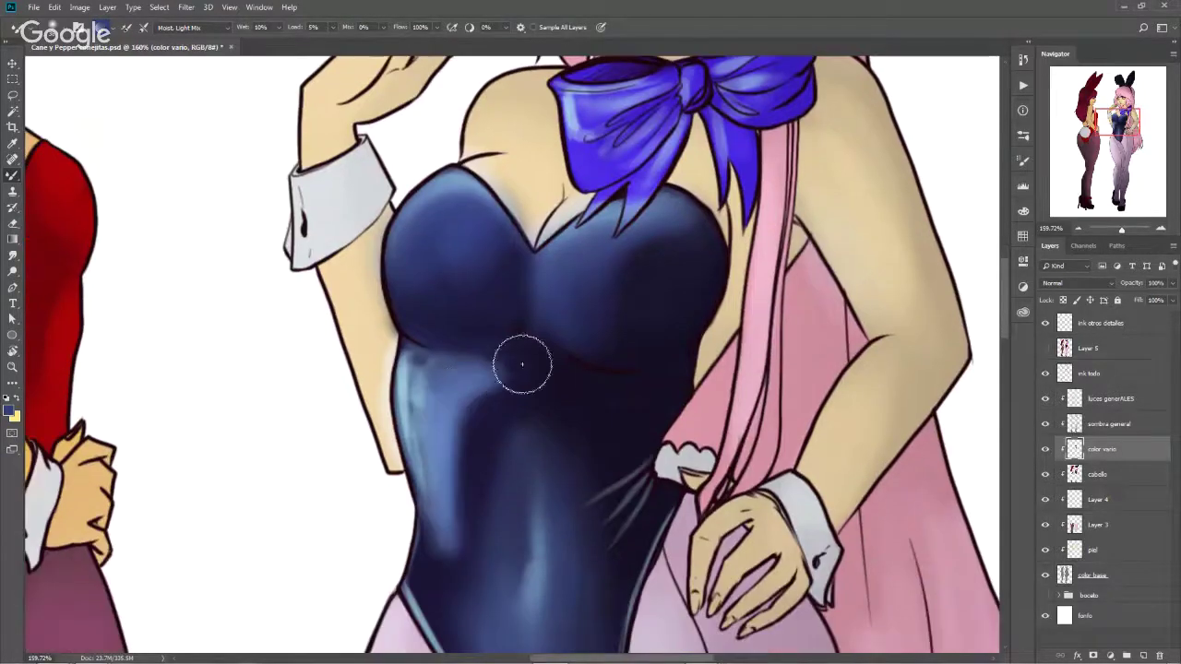
pyautogui.moveTo(519, 360)
pyautogui.mouseDown()
pyautogui.moveTo(433, 375)
pyautogui.moveTo(420, 516)
pyautogui.moveTo(474, 471)
pyautogui.moveTo(469, 540)
pyautogui.moveTo(482, 427)
pyautogui.moveTo(449, 585)
pyautogui.moveTo(436, 545)
pyautogui.moveTo(545, 369)
pyautogui.moveTo(501, 384)
pyautogui.moveTo(453, 537)
pyautogui.moveTo(495, 374)
pyautogui.moveTo(553, 415)
pyautogui.moveTo(454, 590)
pyautogui.moveTo(425, 378)
pyautogui.moveTo(395, 342)
pyautogui.moveTo(537, 461)
pyautogui.moveTo(501, 342)
pyautogui.mouseUp()
pyautogui.keyDown('alt'); pyautogui.rightClick(443, 495); pyautogui.keyUp('alt')
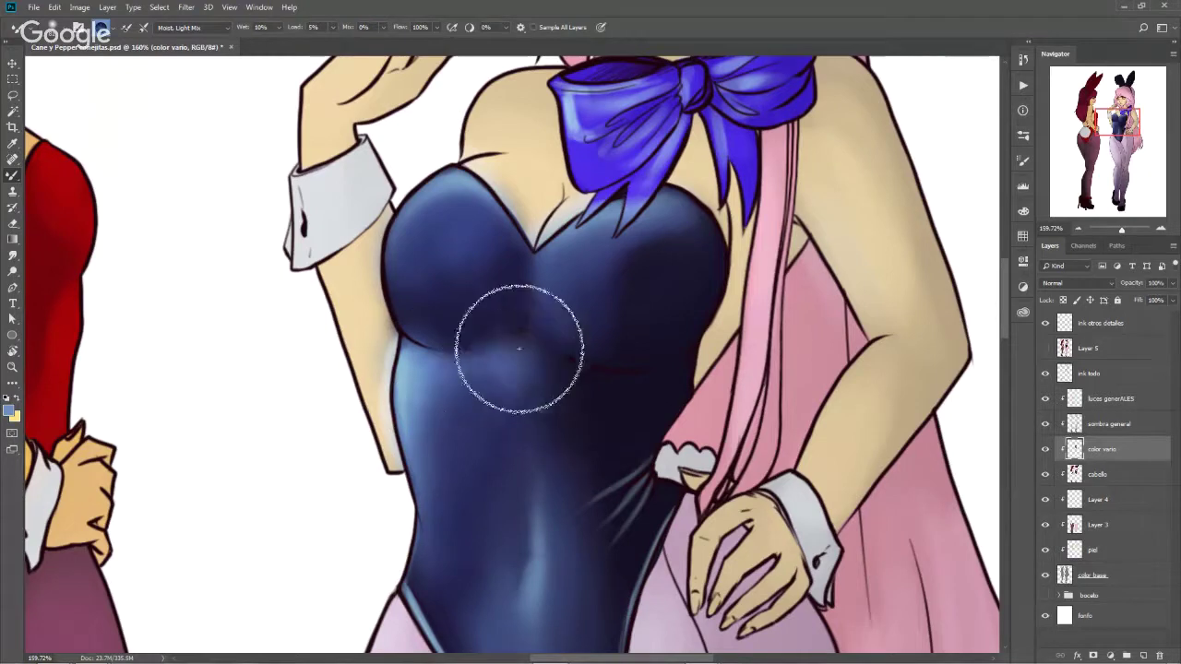
pyautogui.moveTo(540, 447); pyautogui.dragTo(481, 354)
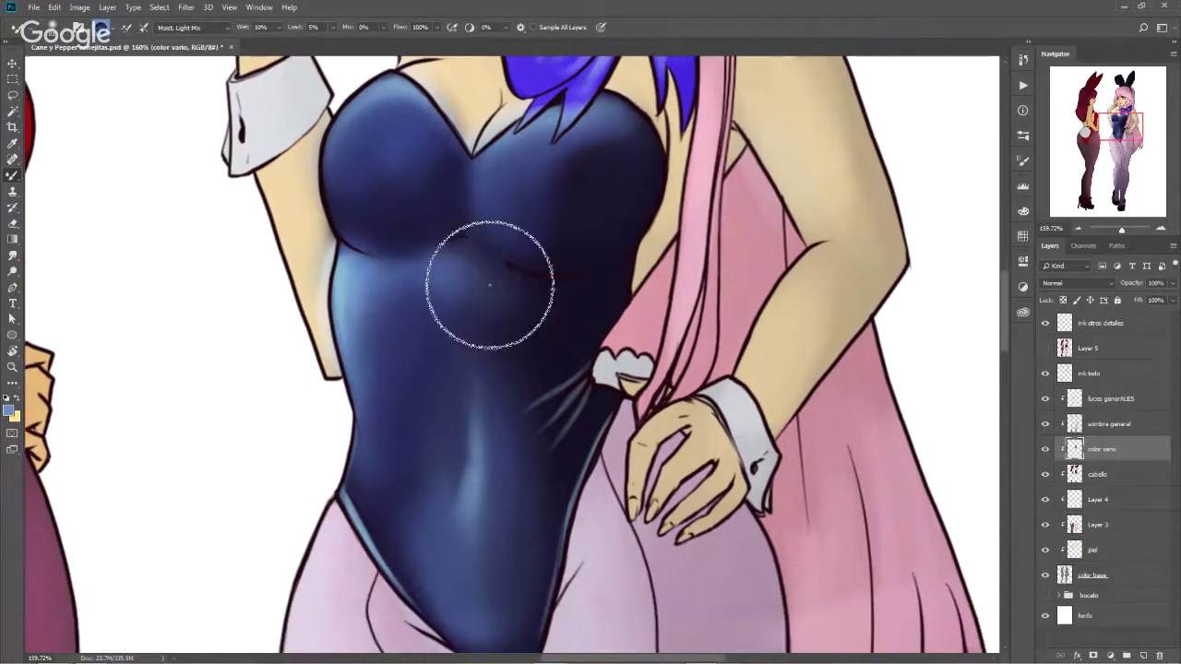
pyautogui.moveTo(481, 518); pyautogui.dragTo(371, 500)
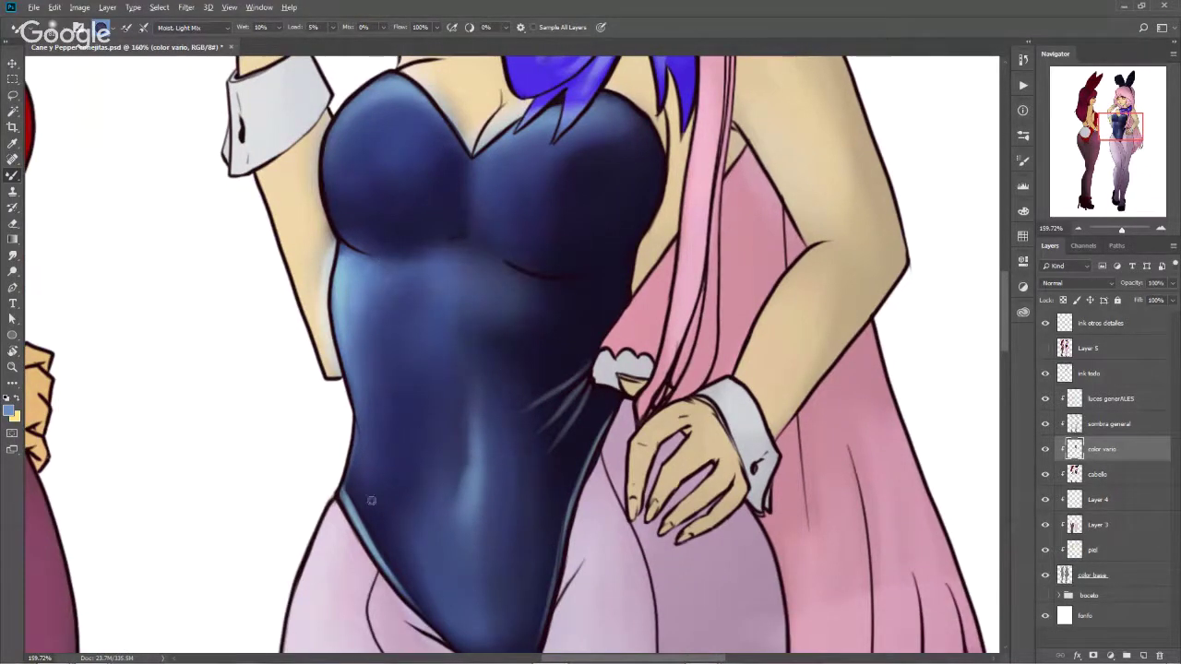
# With a 4 px stroke, blend light diagonal fold streaks near the waist and along the bodice edges
pyautogui.keyDown('alt'); pyautogui.rightClick(575, 337); pyautogui.keyUp('alt')
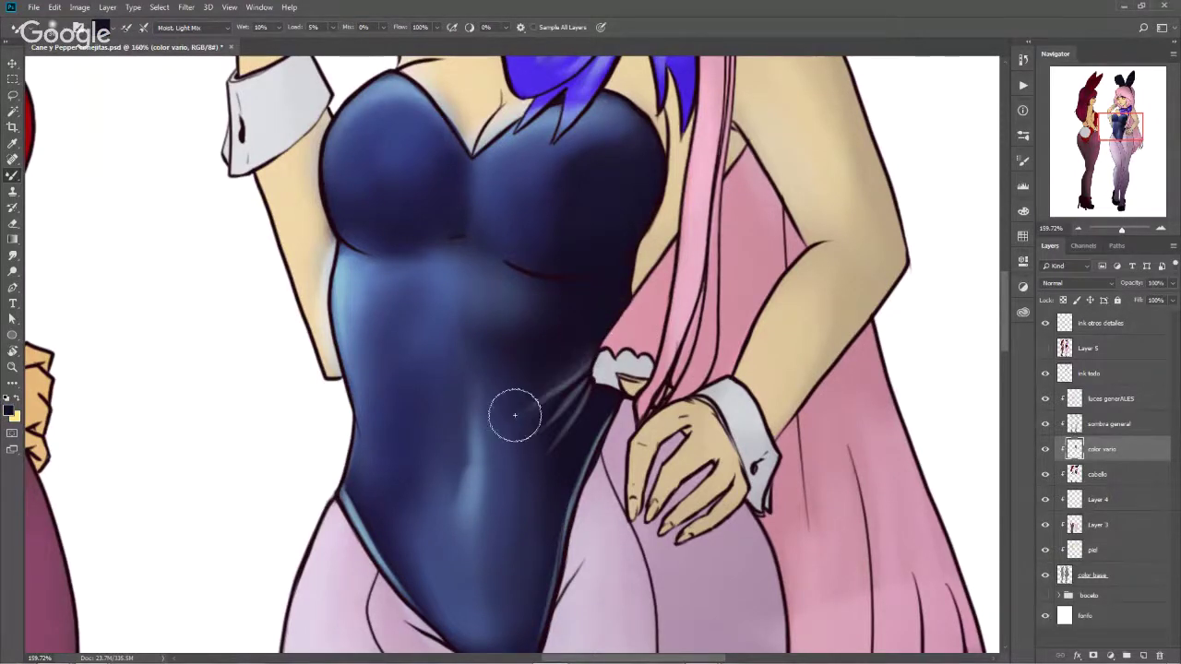
pyautogui.keyDown('alt'); pyautogui.rightClick(547, 370); pyautogui.keyUp('alt')
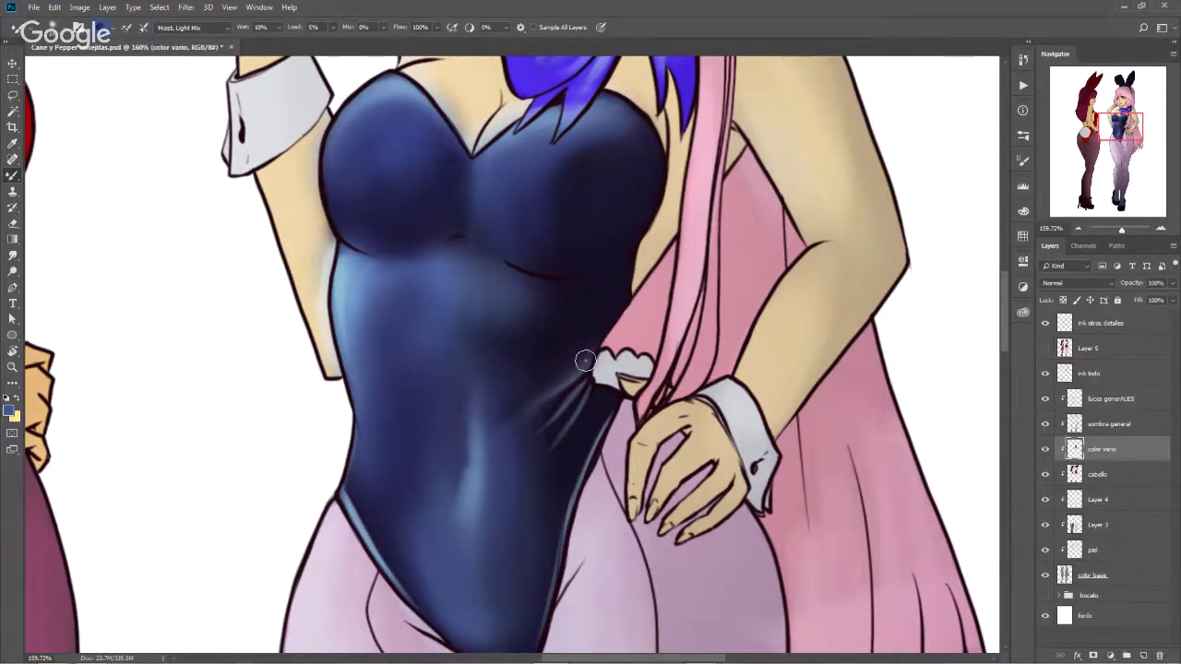
pyautogui.moveTo(527, 438); pyautogui.dragTo(586, 392)
pyautogui.moveTo(531, 471)
pyautogui.mouseDown()
pyautogui.moveTo(590, 397)
pyautogui.moveTo(606, 403)
pyautogui.mouseUp()
pyautogui.moveTo(576, 480)
pyautogui.mouseDown()
pyautogui.moveTo(614, 397)
pyautogui.moveTo(550, 567)
pyautogui.mouseUp()
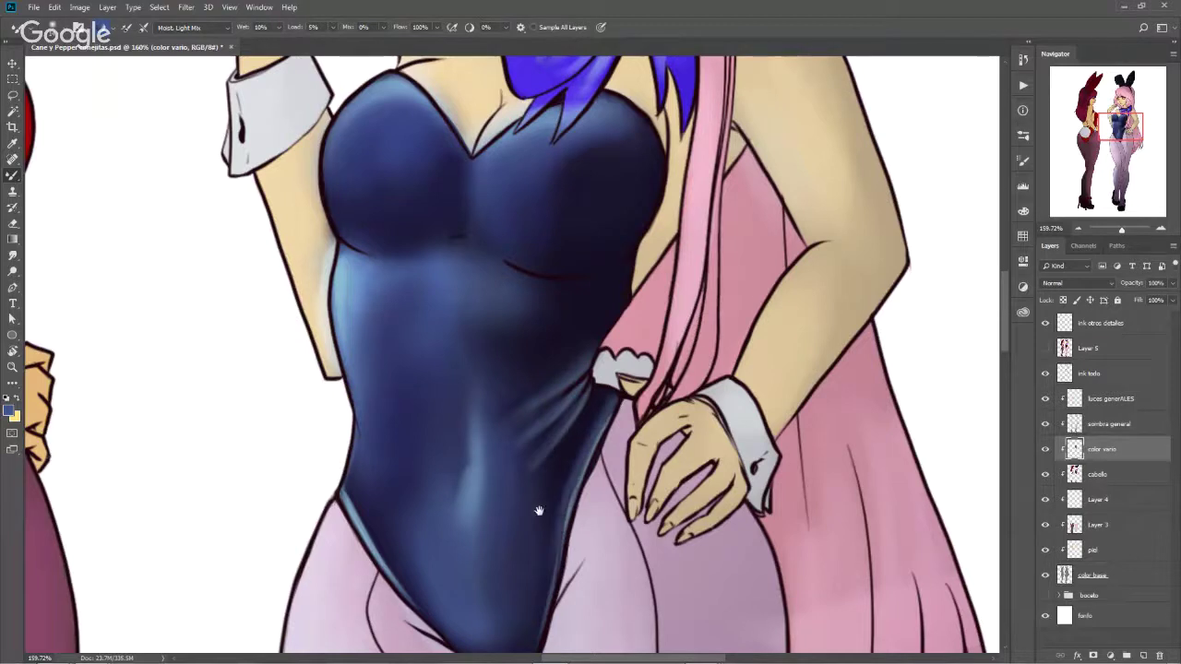
pyautogui.moveTo(538, 509)
pyautogui.mouseDown()
pyautogui.moveTo(545, 448)
pyautogui.moveTo(552, 565)
pyautogui.mouseUp()
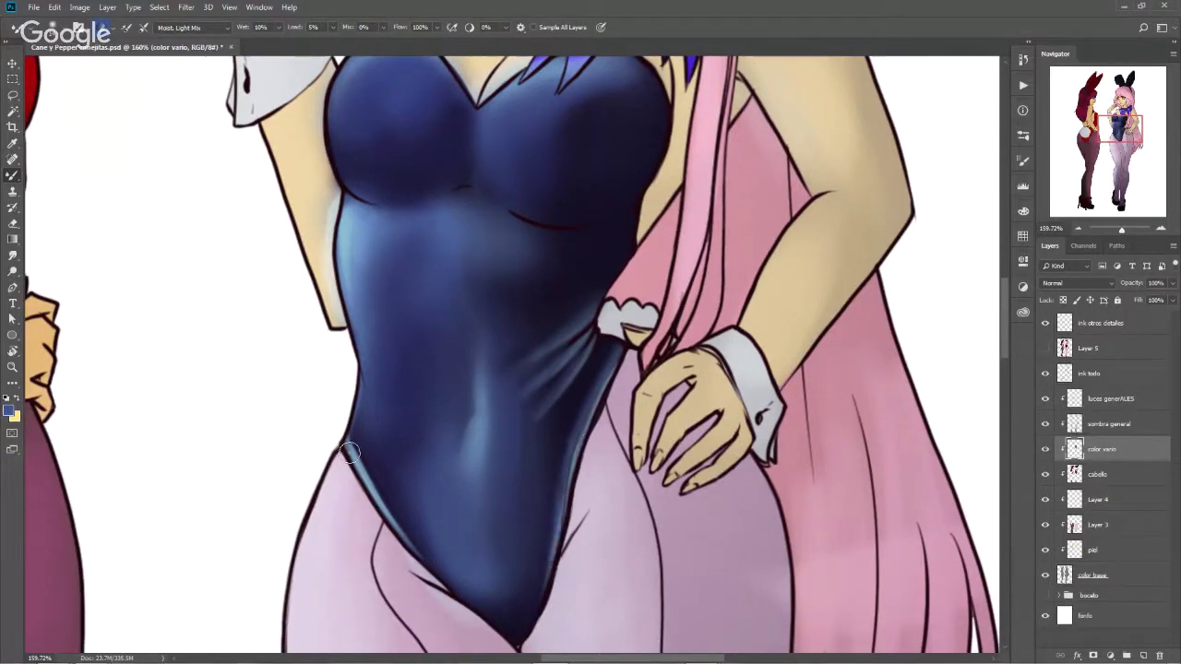
pyautogui.moveTo(348, 450); pyautogui.dragTo(409, 539)
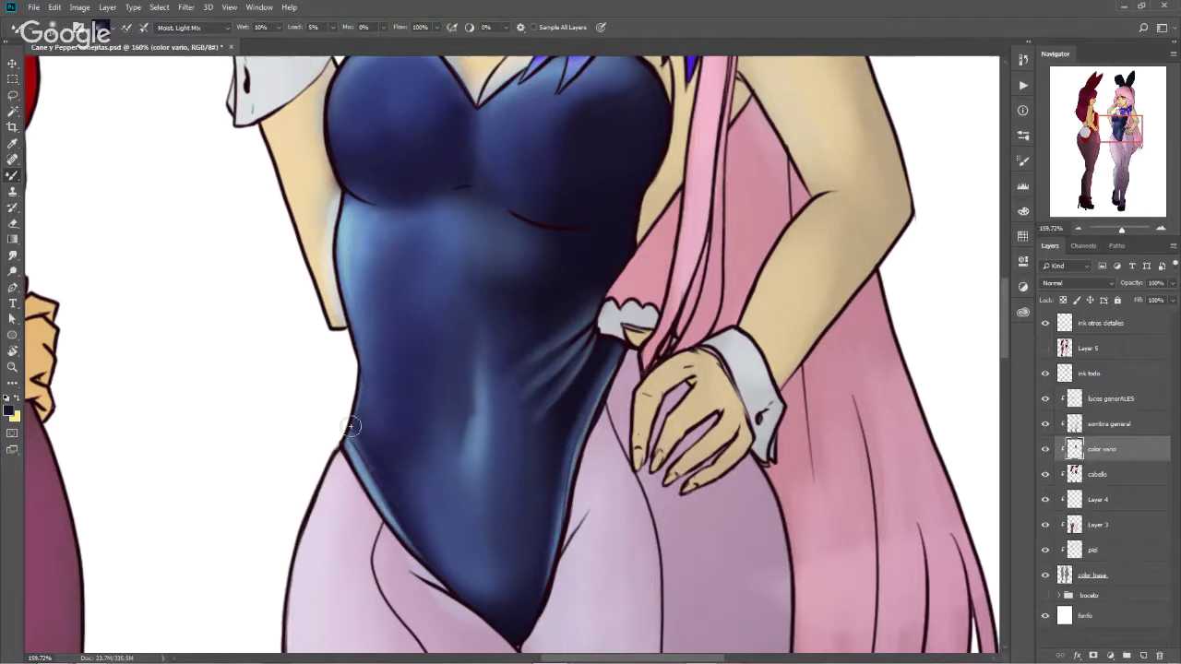
pyautogui.moveTo(350, 426); pyautogui.dragTo(382, 483)
# Define the navel crease and smooth the shading across the midsection down to the bodysuit's bottom
pyautogui.keyDown('alt'); pyautogui.rightClick(477, 467); pyautogui.keyUp('alt')
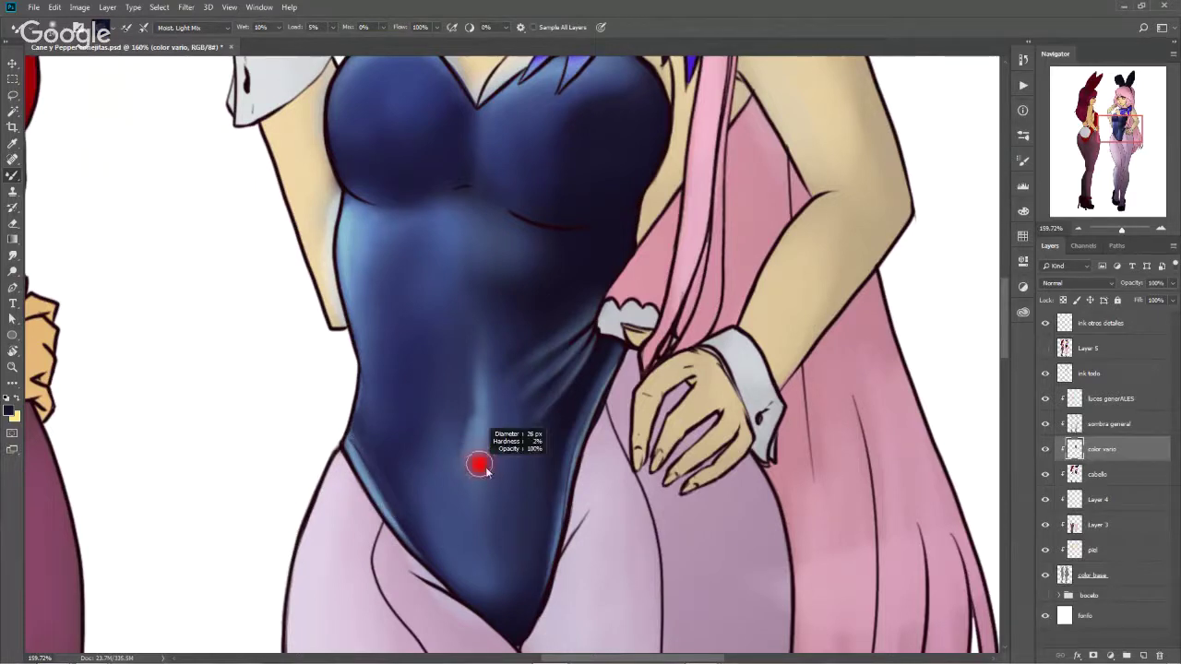
pyautogui.keyDown('alt'); pyautogui.rightClick(481, 428); pyautogui.keyUp('alt')
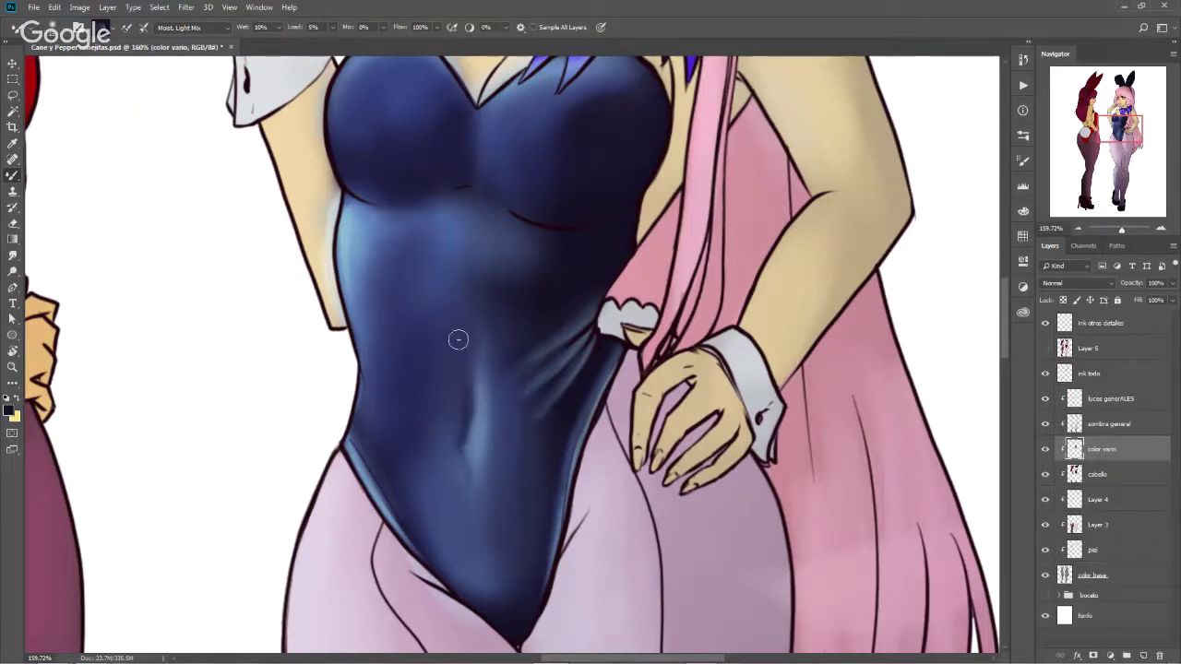
pyautogui.keyDown('alt'); pyautogui.rightClick(453, 429); pyautogui.keyUp('alt')
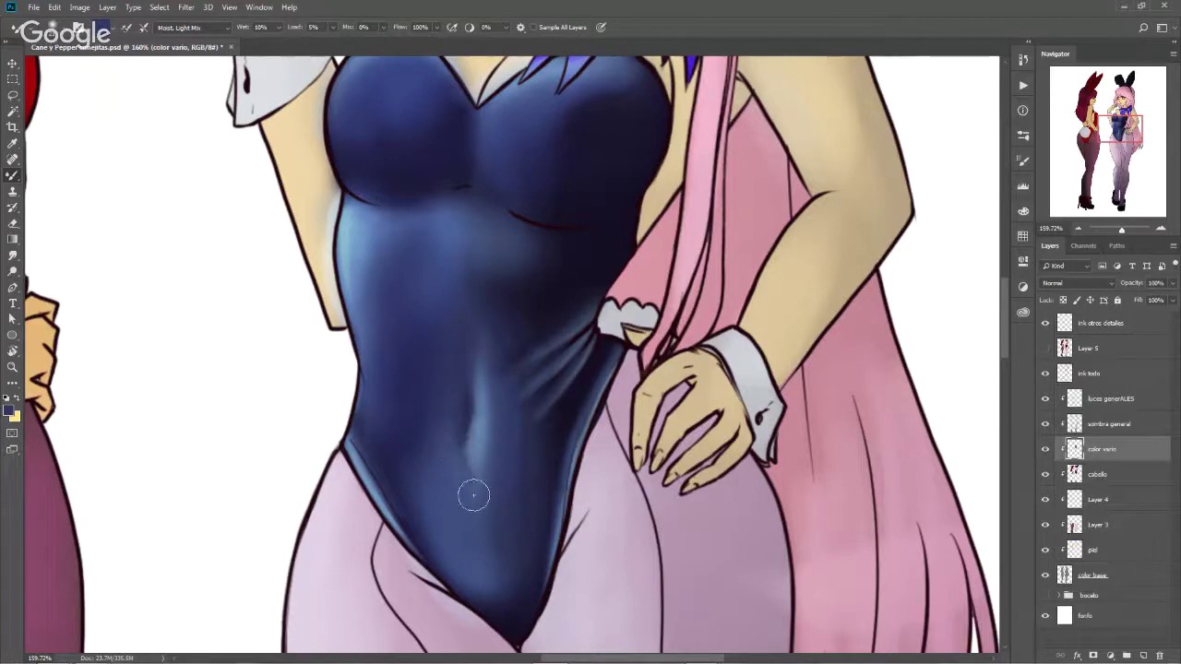
pyautogui.moveTo(474, 490); pyautogui.dragTo(453, 375)
pyautogui.keyDown('alt'); pyautogui.rightClick(422, 402); pyautogui.keyUp('alt')
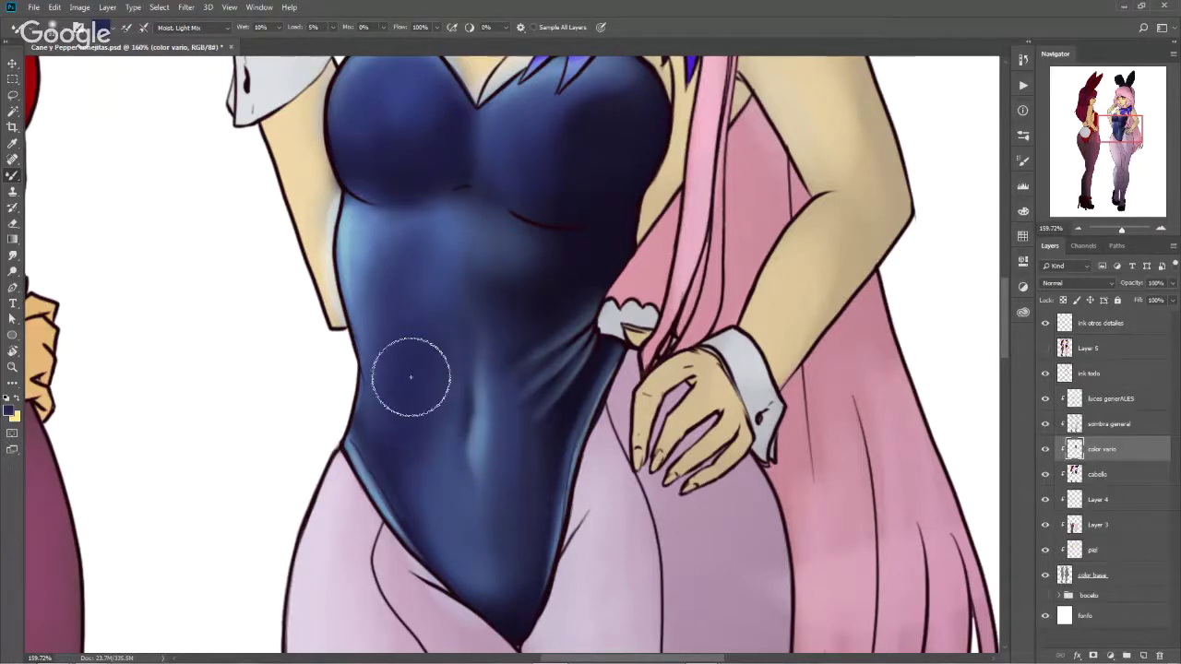
pyautogui.keyDown('alt'); pyautogui.rightClick(484, 351); pyautogui.keyUp('alt')
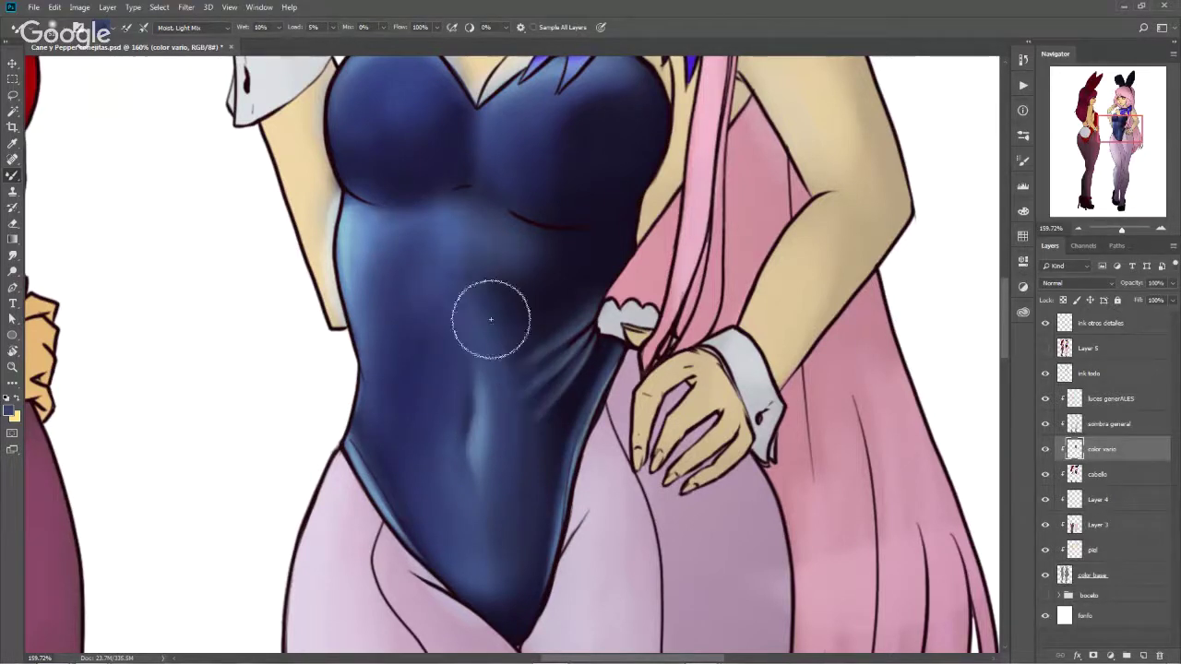
pyautogui.moveTo(487, 280)
pyautogui.mouseDown()
pyautogui.moveTo(495, 272)
pyautogui.moveTo(519, 296)
pyautogui.moveTo(462, 277)
pyautogui.moveTo(507, 319)
pyautogui.moveTo(472, 258)
pyautogui.moveTo(459, 314)
pyautogui.moveTo(593, 264)
pyautogui.moveTo(514, 322)
pyautogui.mouseUp()
pyautogui.moveTo(504, 501)
pyautogui.mouseDown()
pyautogui.moveTo(519, 532)
pyautogui.moveTo(485, 569)
pyautogui.moveTo(504, 574)
pyautogui.mouseUp()
pyautogui.scroll(-2, 402, 361)
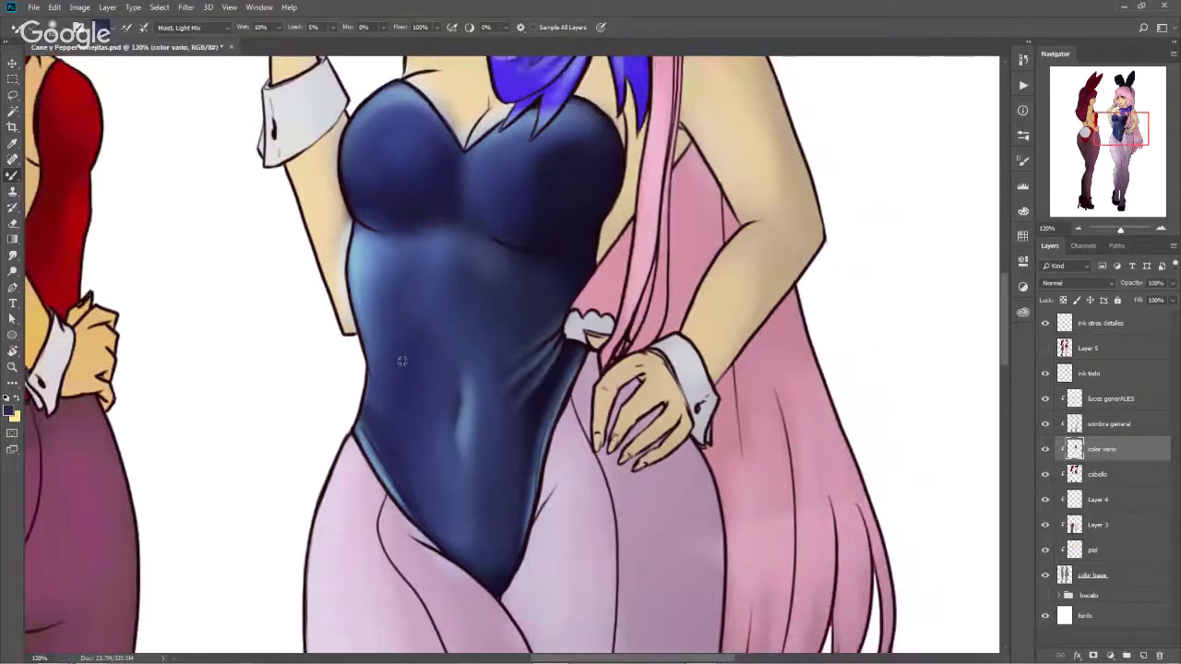
# Smooth the bodysuit's midsection shading and blend its lower-left edge
pyautogui.scroll(-3, 402, 360)
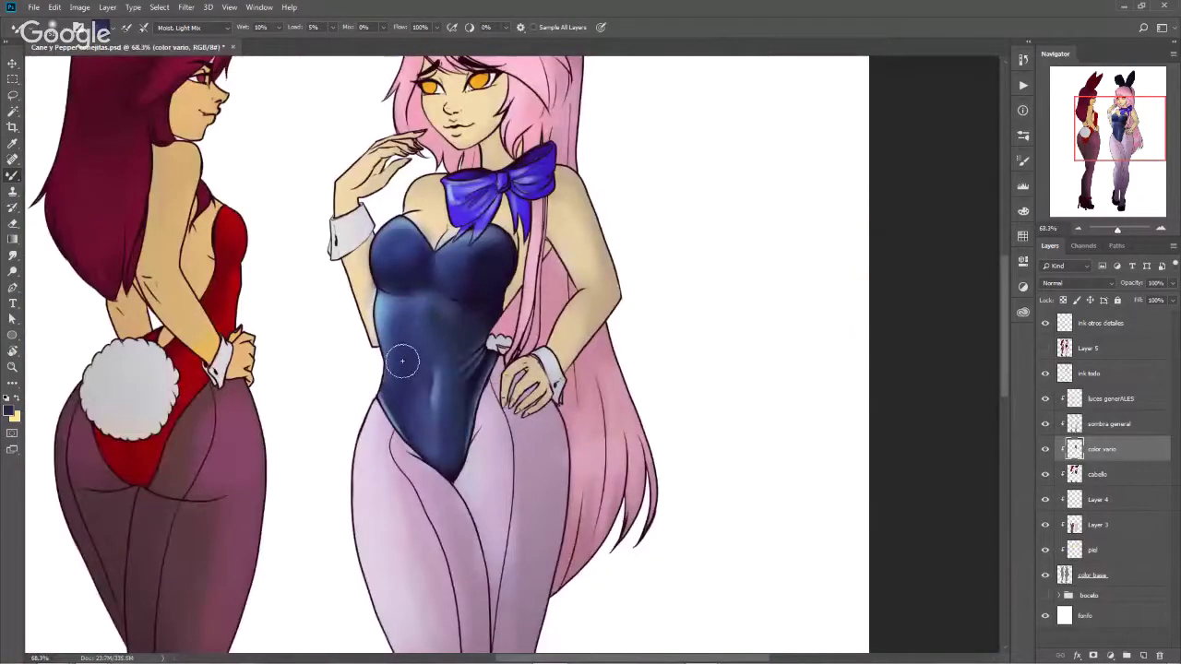
pyautogui.moveTo(472, 336)
pyautogui.mouseDown()
pyautogui.moveTo(468, 317)
pyautogui.moveTo(442, 311)
pyautogui.moveTo(449, 354)
pyautogui.moveTo(458, 322)
pyautogui.moveTo(430, 348)
pyautogui.moveTo(448, 335)
pyautogui.moveTo(462, 429)
pyautogui.moveTo(478, 329)
pyautogui.mouseUp()
pyautogui.moveTo(464, 606)
pyautogui.mouseDown()
pyautogui.moveTo(448, 308)
pyautogui.moveTo(397, 291)
pyautogui.moveTo(402, 410)
pyautogui.moveTo(419, 218)
pyautogui.moveTo(396, 284)
pyautogui.moveTo(410, 241)
pyautogui.moveTo(387, 268)
pyautogui.mouseUp()
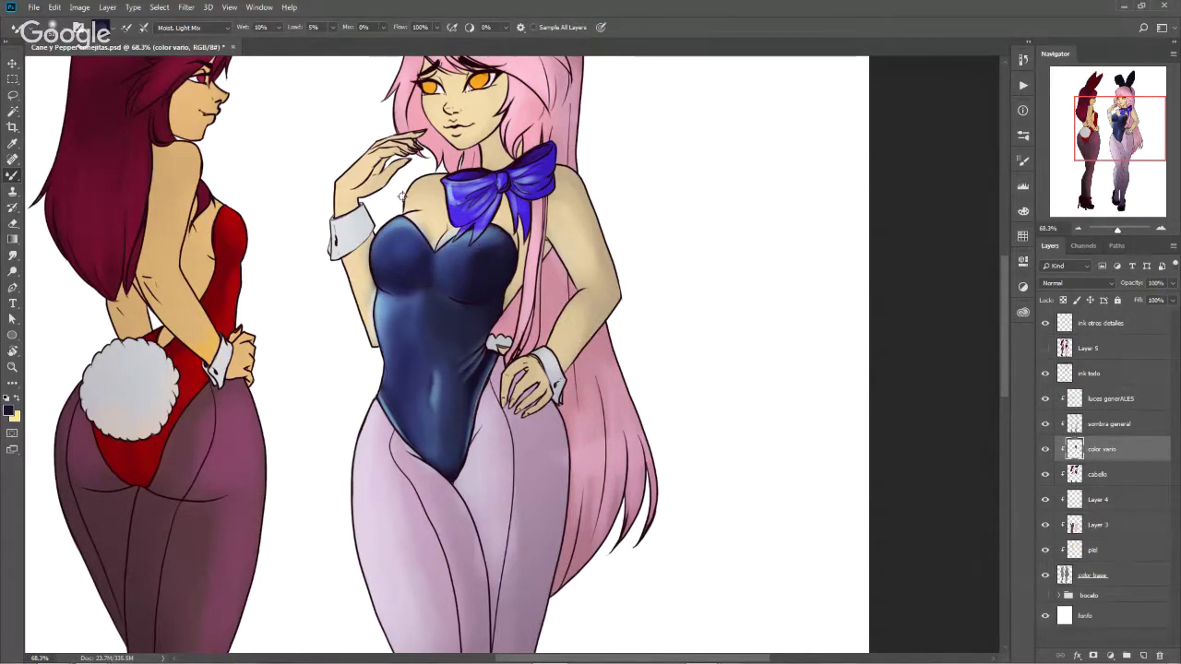
pyautogui.scroll(2, 400, 202)
pyautogui.scroll(4, 400, 202)
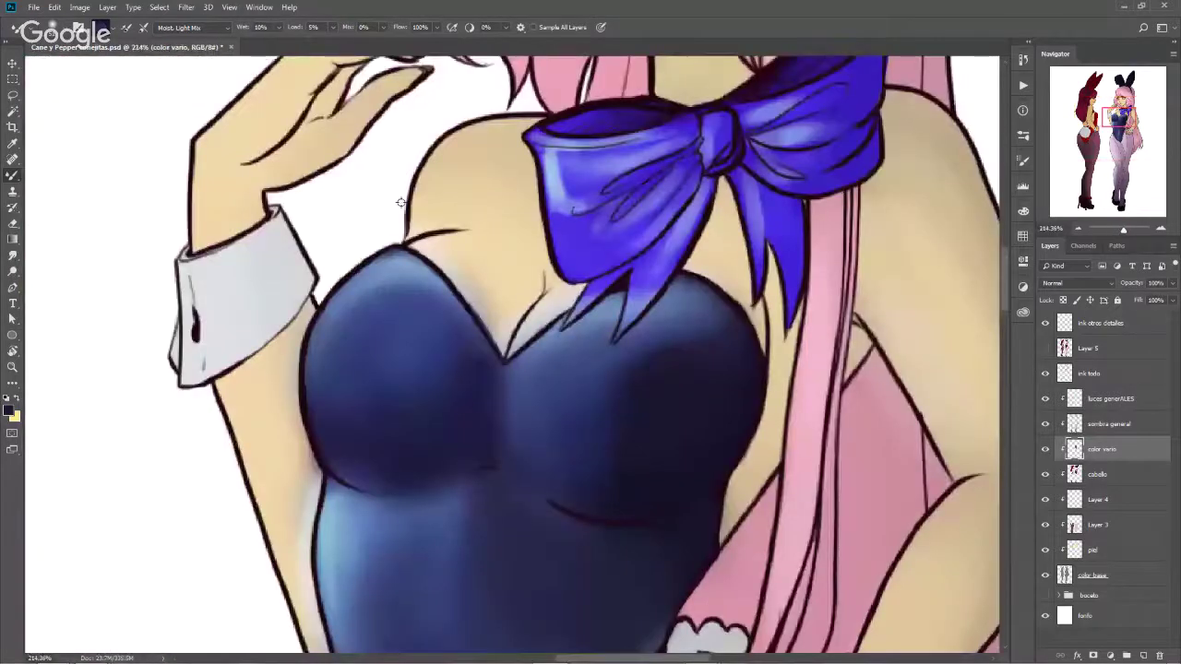
# Undo a trial eraser stroke on the torso and lighten the neckline on the luces generALES layer
pyautogui.press('e')
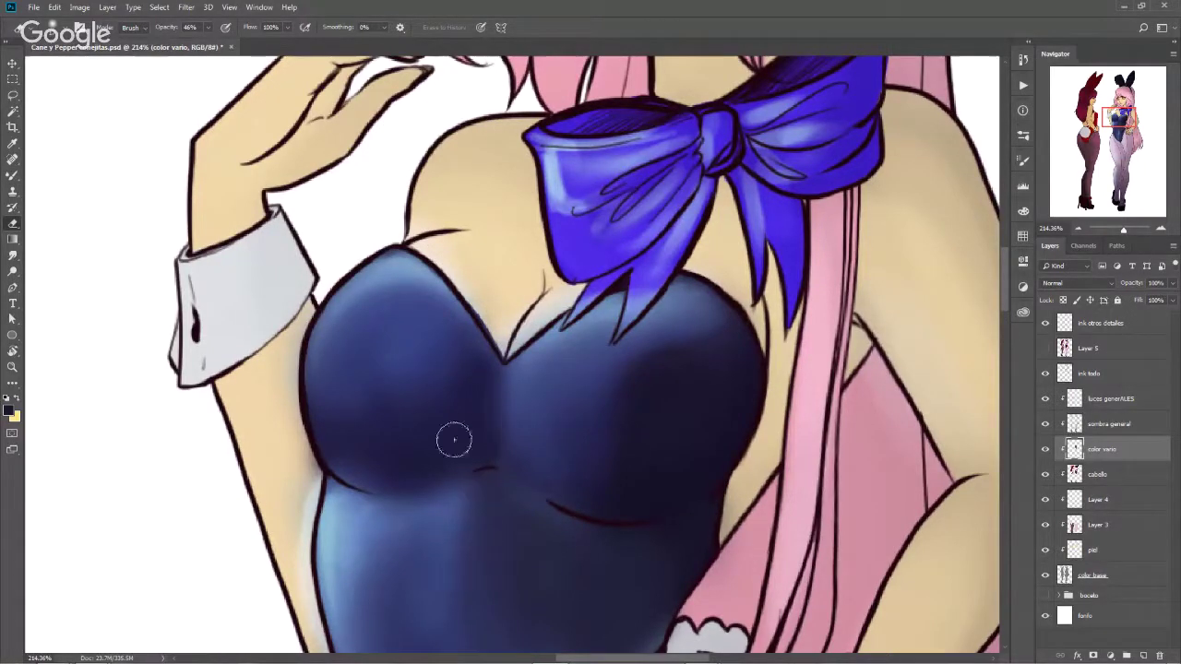
pyautogui.moveTo(411, 489); pyautogui.dragTo(362, 583)
pyautogui.hotkey('ctrl', 'z')
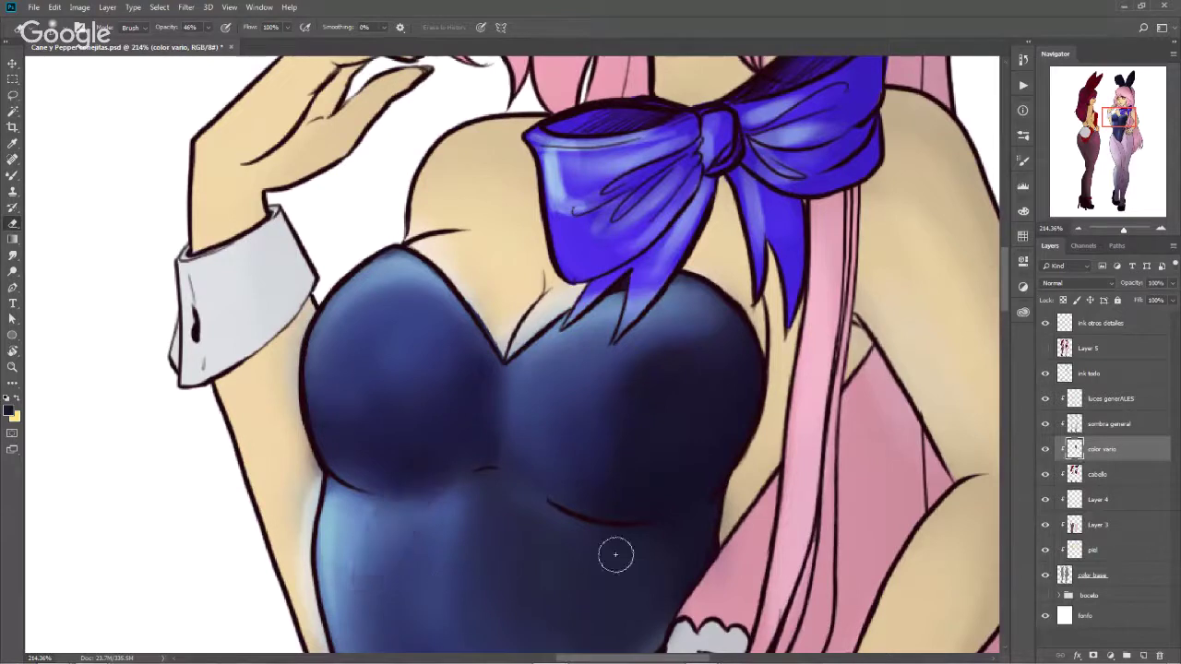
pyautogui.click(1119, 402)
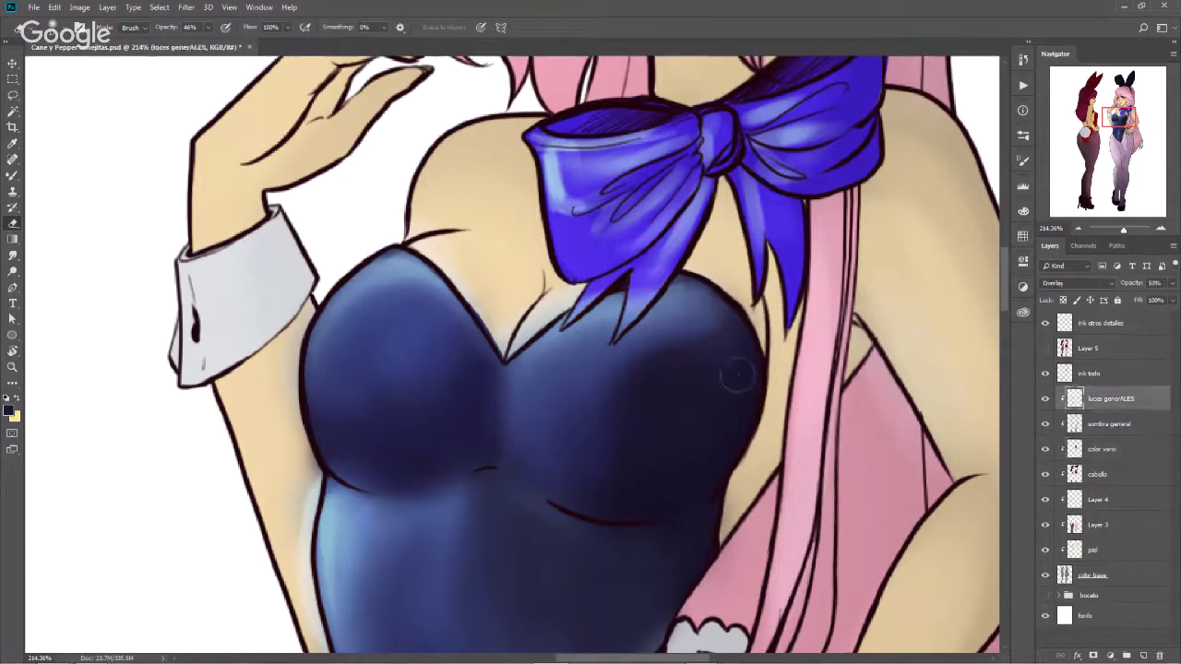
pyautogui.moveTo(453, 264)
pyautogui.mouseDown()
pyautogui.moveTo(519, 339)
pyautogui.moveTo(578, 292)
pyautogui.mouseUp()
pyautogui.click(1100, 456)
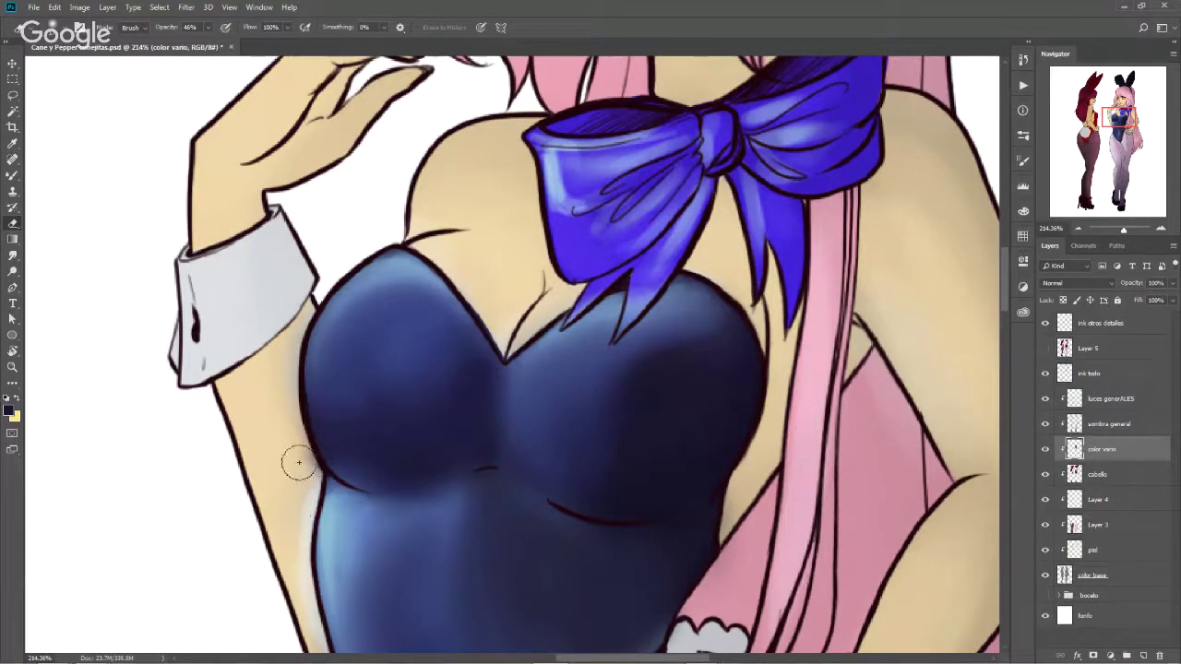
# Return to the color vario layer with the Mixer Brush and a light blue foreground
pyautogui.click(1120, 399)
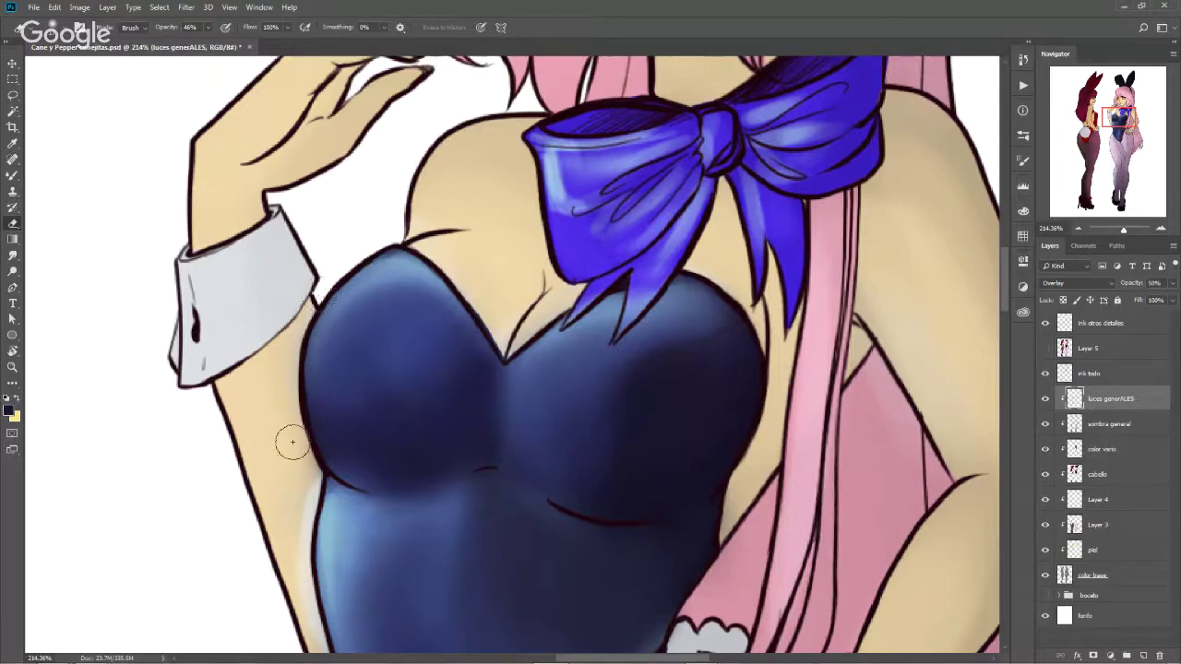
pyautogui.moveTo(285, 507); pyautogui.dragTo(298, 284)
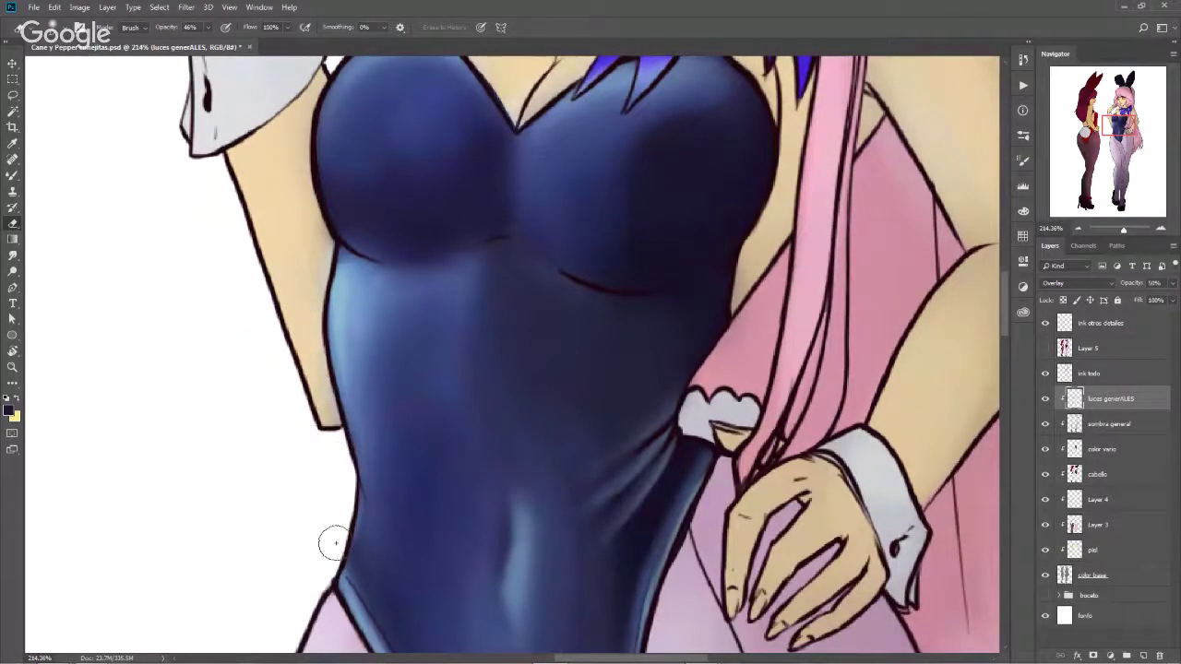
pyautogui.moveTo(334, 543); pyautogui.dragTo(759, 390)
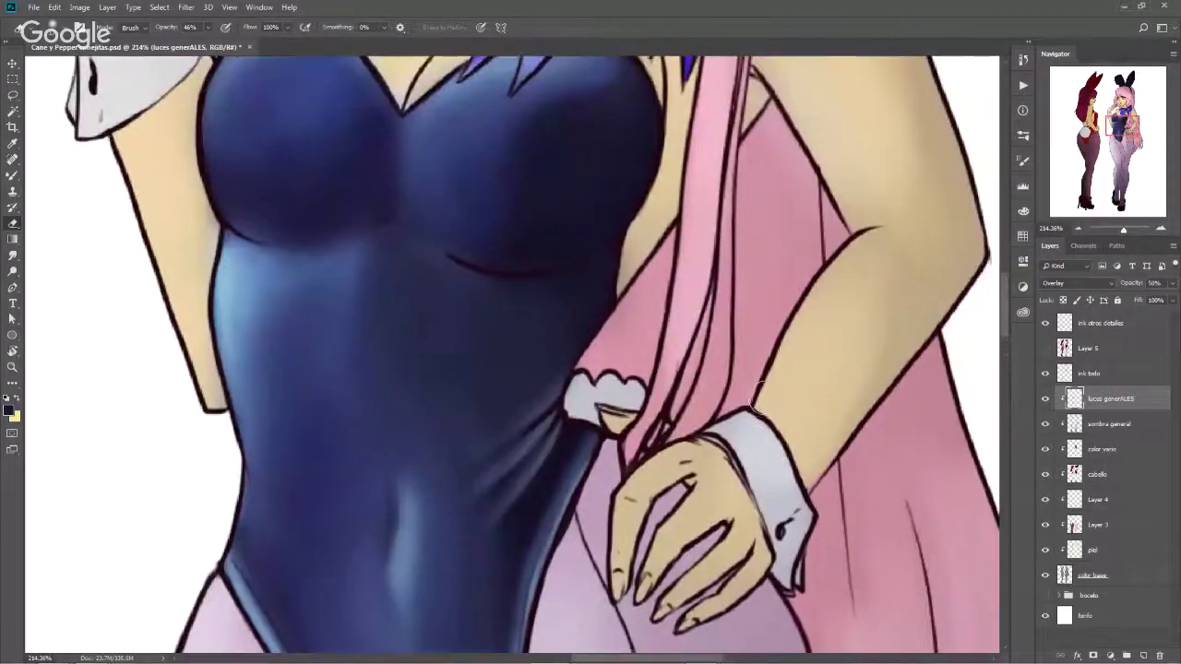
pyautogui.hotkey('alt', '[')
pyautogui.hotkey('alt', '[')
pyautogui.moveTo(548, 308)
pyautogui.mouseDown()
pyautogui.moveTo(569, 286)
pyautogui.moveTo(421, 359)
pyautogui.moveTo(422, 385)
pyautogui.moveTo(368, 395)
pyautogui.mouseUp()
pyautogui.press('b')
pyautogui.keyDown('alt'); pyautogui.click(246, 414); pyautogui.keyUp('alt')
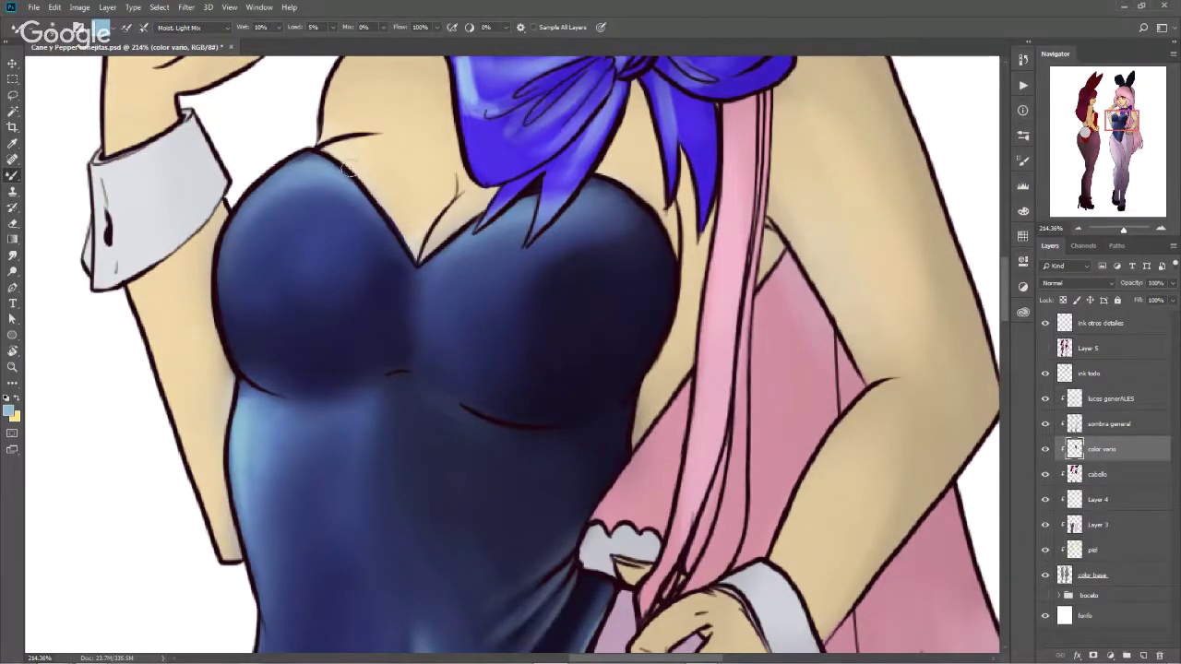
# Brush light blue highlights along the neckline and down the torso's left edge
pyautogui.moveTo(317, 162); pyautogui.dragTo(408, 256)
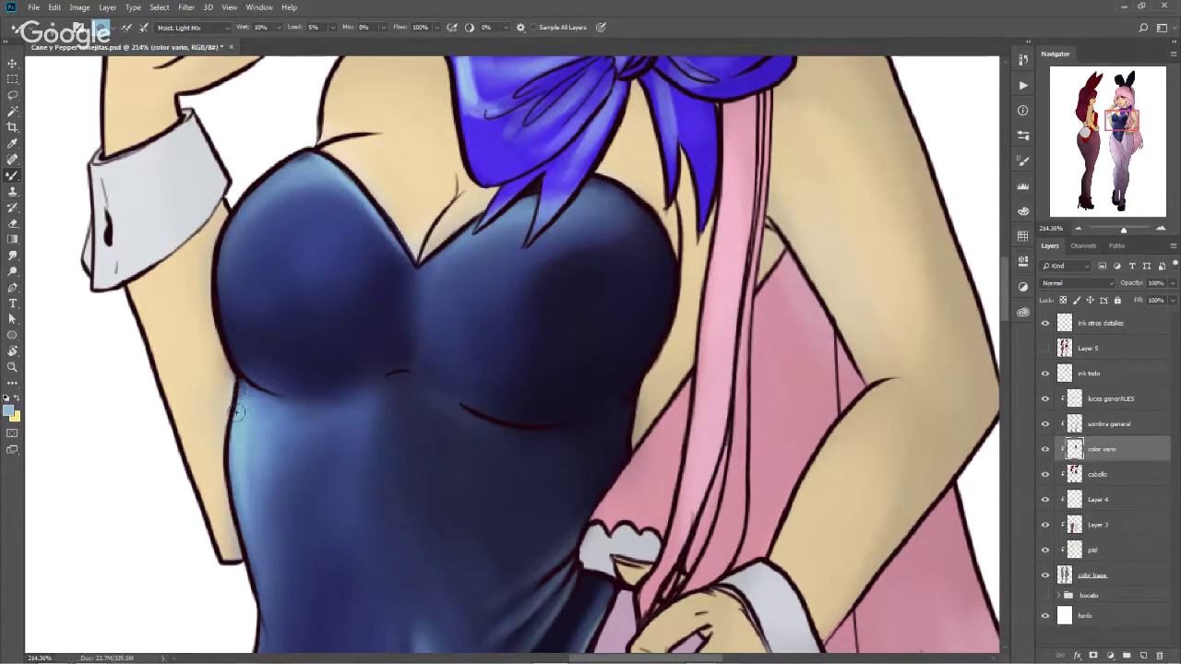
pyautogui.moveTo(236, 412); pyautogui.dragTo(269, 626)
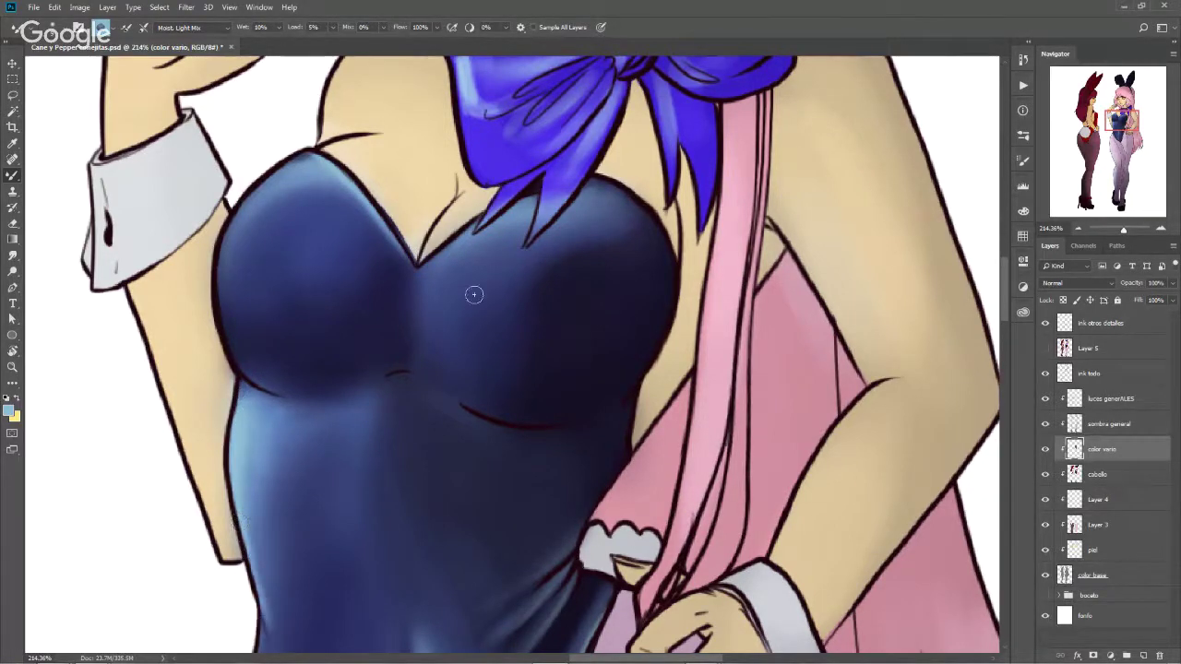
pyautogui.keyDown('alt'); pyautogui.rightClick(479, 249); pyautogui.keyUp('alt')
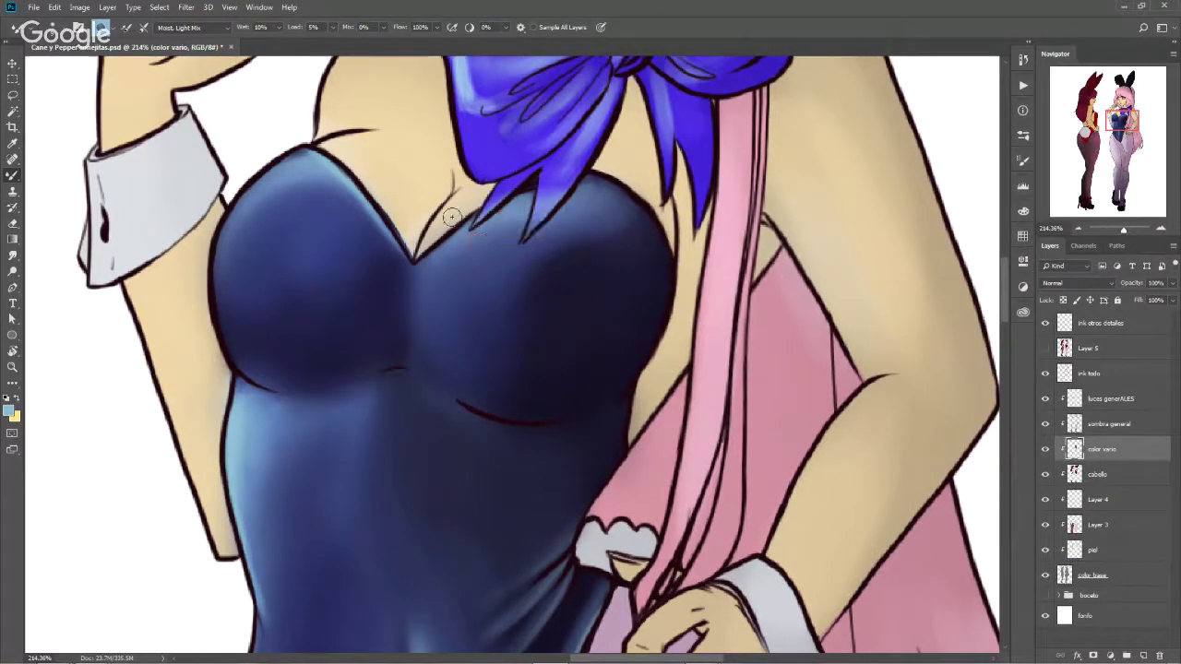
pyautogui.moveTo(428, 259); pyautogui.dragTo(424, 259)
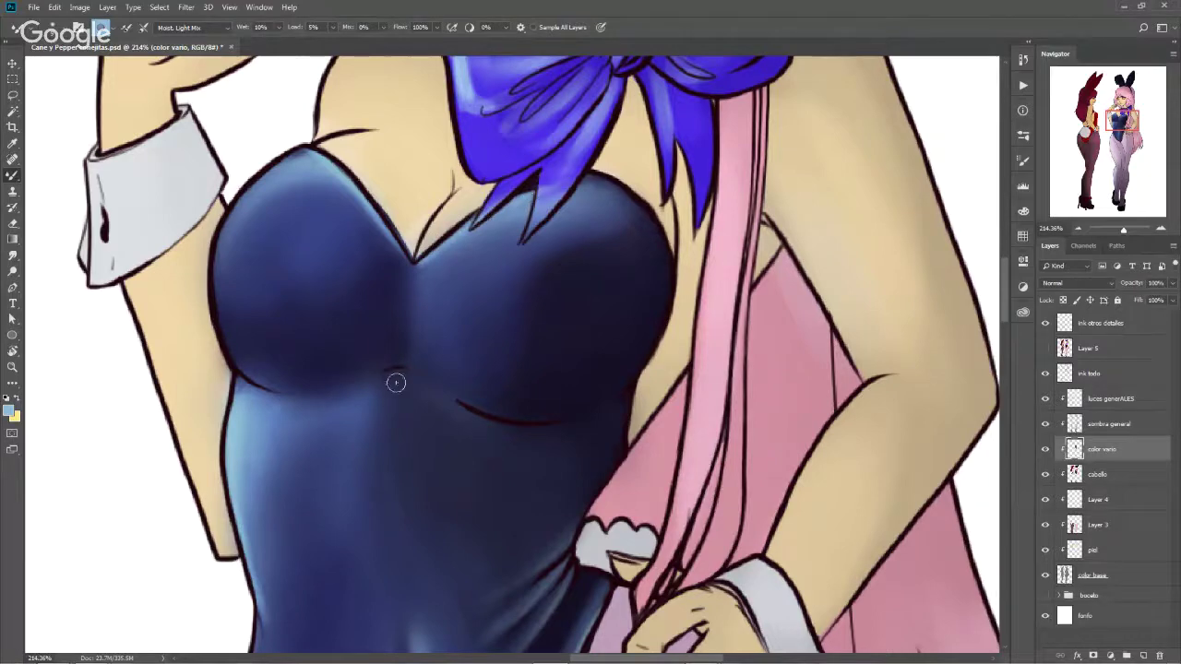
pyautogui.scroll(-1, 369, 388)
pyautogui.scroll(-1, 359, 390)
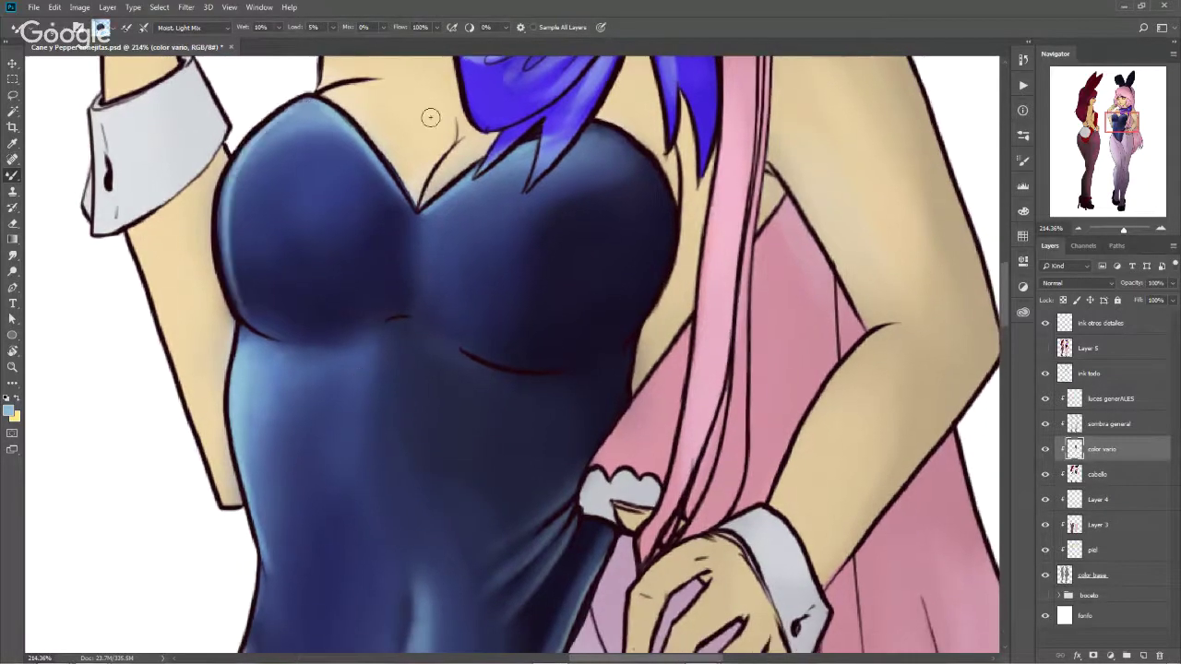
pyautogui.scroll(-1, 359, 347)
pyautogui.scroll(-2, 367, 306)
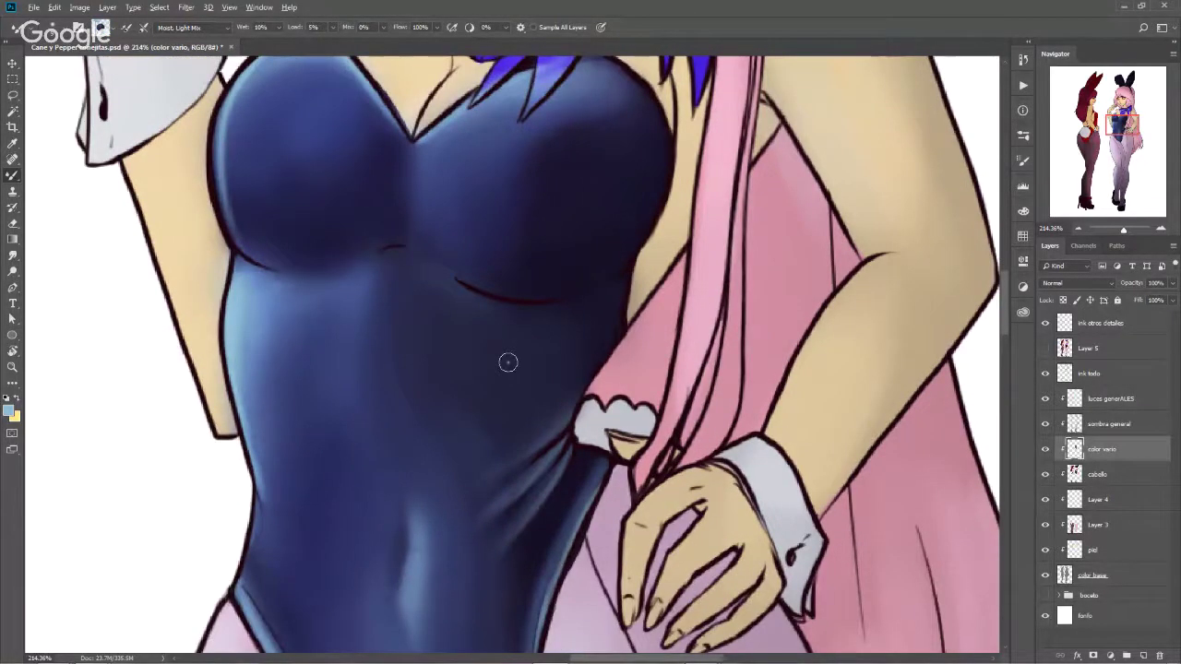
pyautogui.scroll(-1, 508, 362)
pyautogui.scroll(-1, 509, 361)
pyautogui.scroll(-1, 508, 362)
pyautogui.scroll(-1, 407, 307)
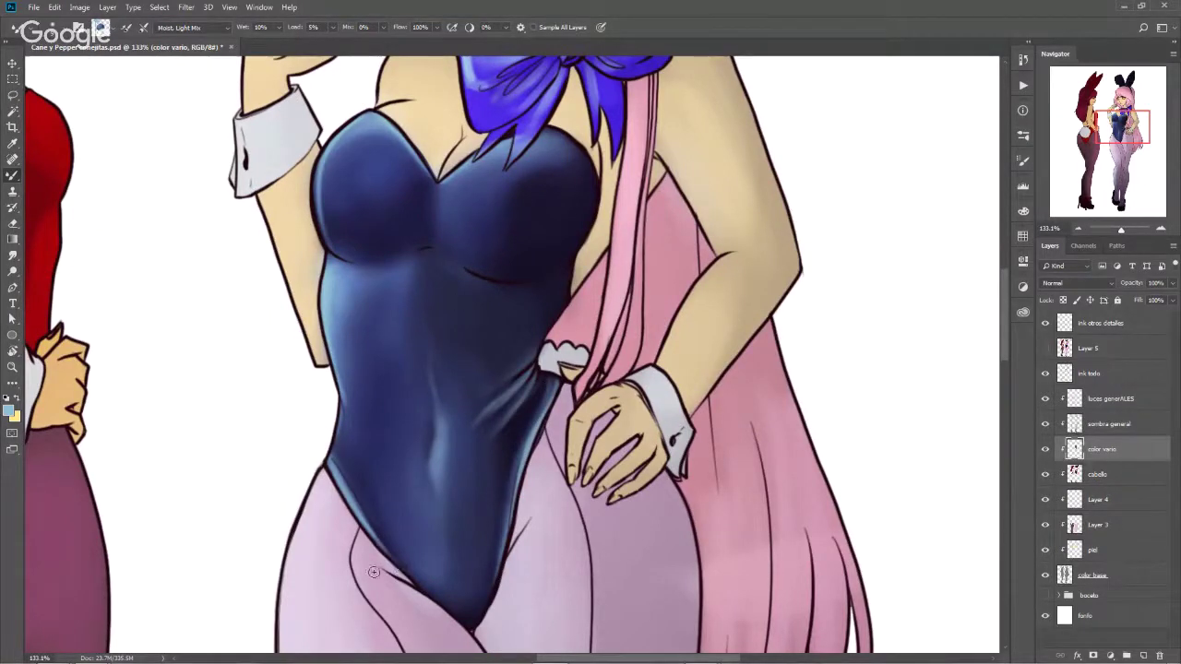
# Blend away the reddish mark under the bust and smooth the chest's right side and outline
pyautogui.keyDown('alt'); pyautogui.rightClick(498, 269); pyautogui.keyUp('alt')
pyautogui.click(488, 266)
pyautogui.keyDown('alt'); pyautogui.rightClick(469, 197); pyautogui.keyUp('alt')
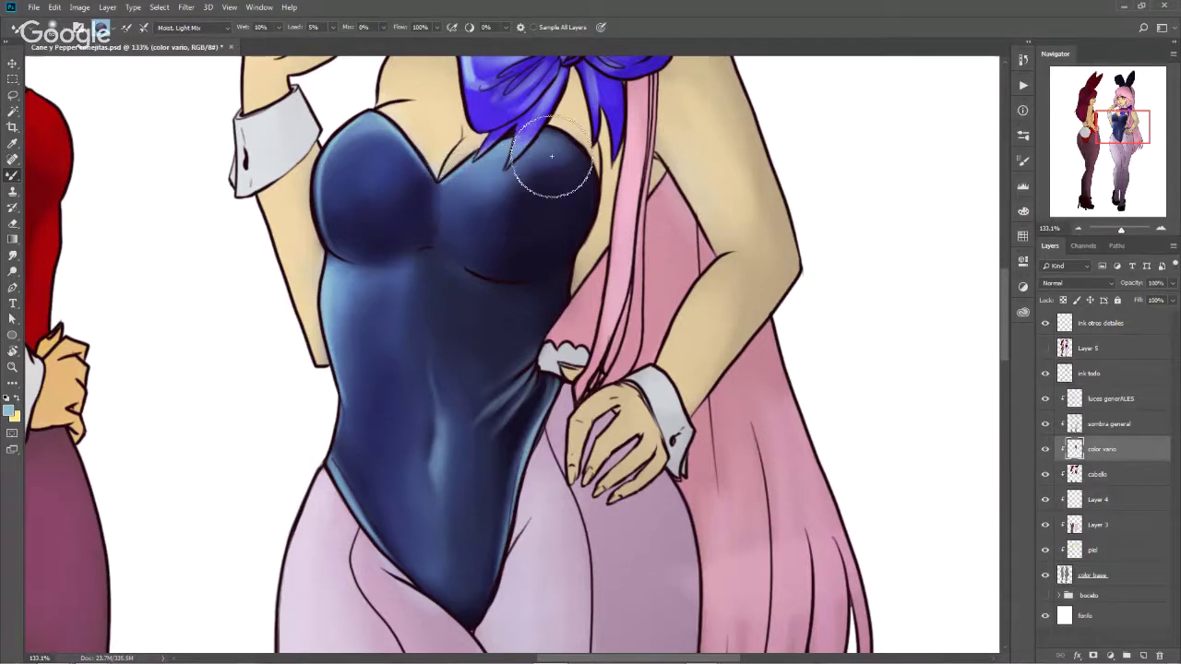
pyautogui.moveTo(561, 179); pyautogui.dragTo(546, 153)
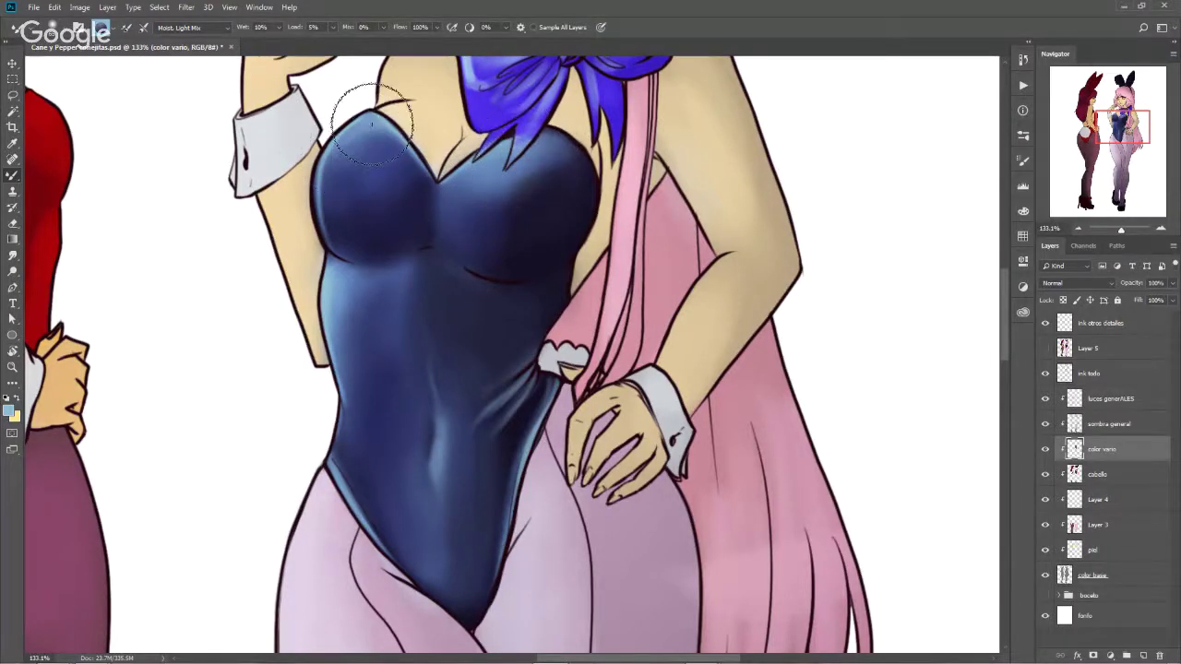
pyautogui.keyDown('alt'); pyautogui.rightClick(507, 369); pyautogui.keyUp('alt')
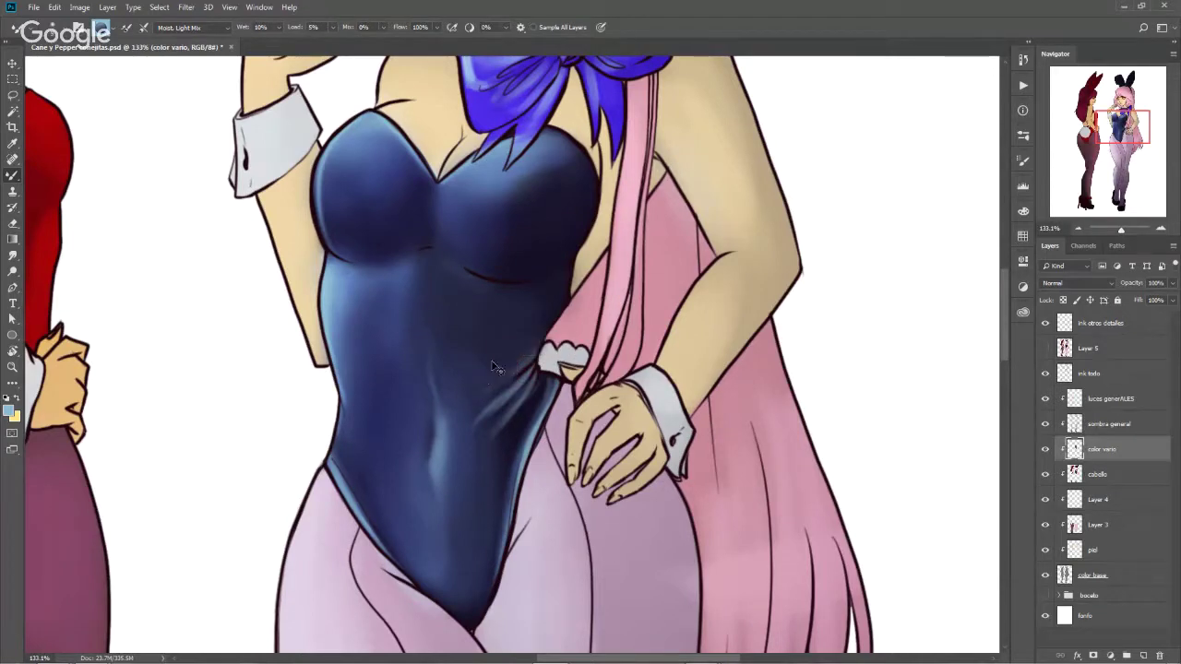
pyautogui.keyDown('alt'); pyautogui.rightClick(568, 257); pyautogui.keyUp('alt')
pyautogui.moveTo(598, 198); pyautogui.dragTo(556, 262)
pyautogui.moveTo(598, 193); pyautogui.dragTo(566, 254)
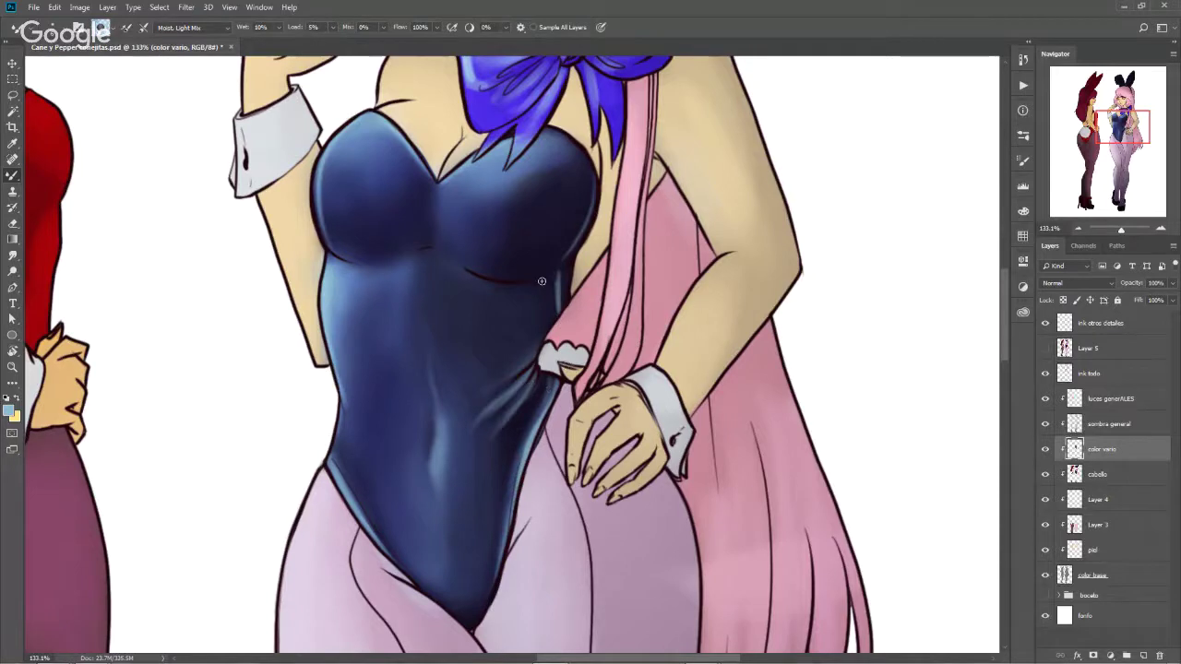
pyautogui.moveTo(537, 300); pyautogui.dragTo(527, 360)
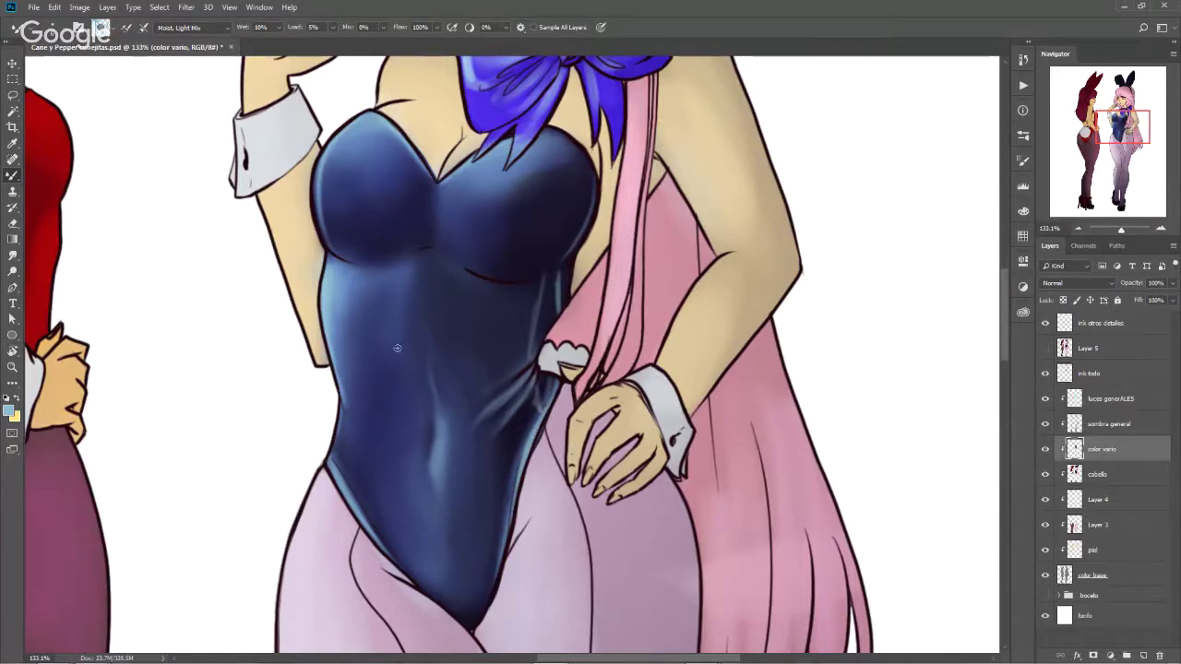
# Open the foreground colour picker to choose a new painting colour
pyautogui.click(9, 411)
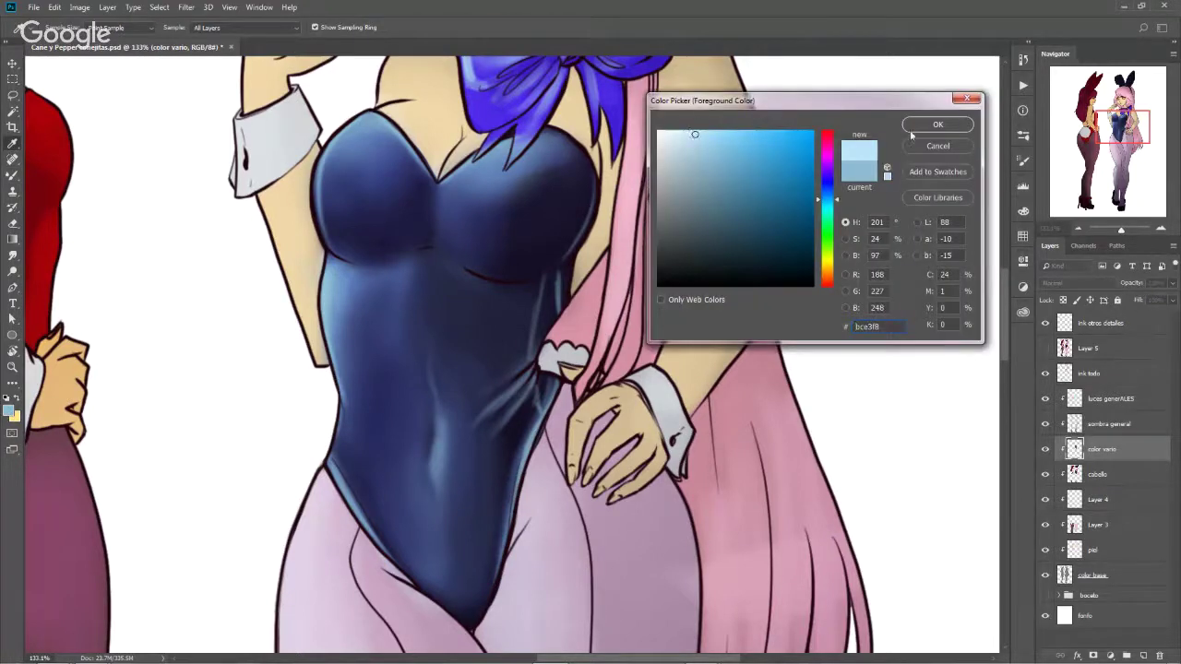
# Confirm pale blue bce3f8, then paint a thin lower-belly highlight and lighten the bodysuit's left edge
pyautogui.click(937, 125)
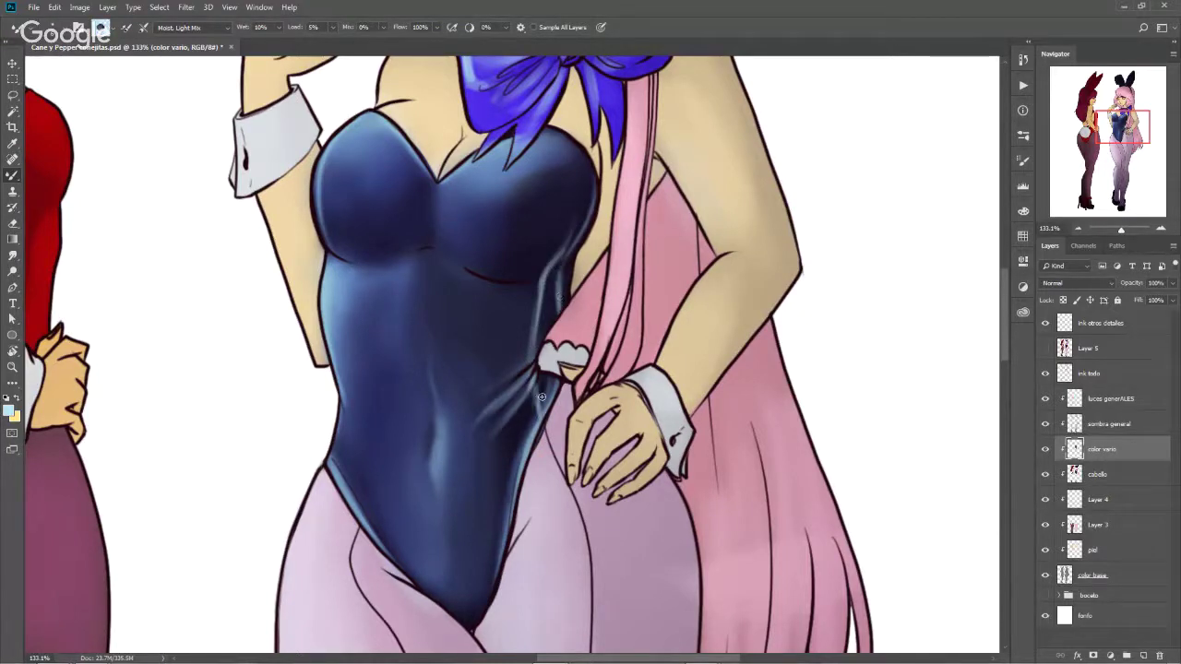
pyautogui.moveTo(478, 404); pyautogui.dragTo(468, 353)
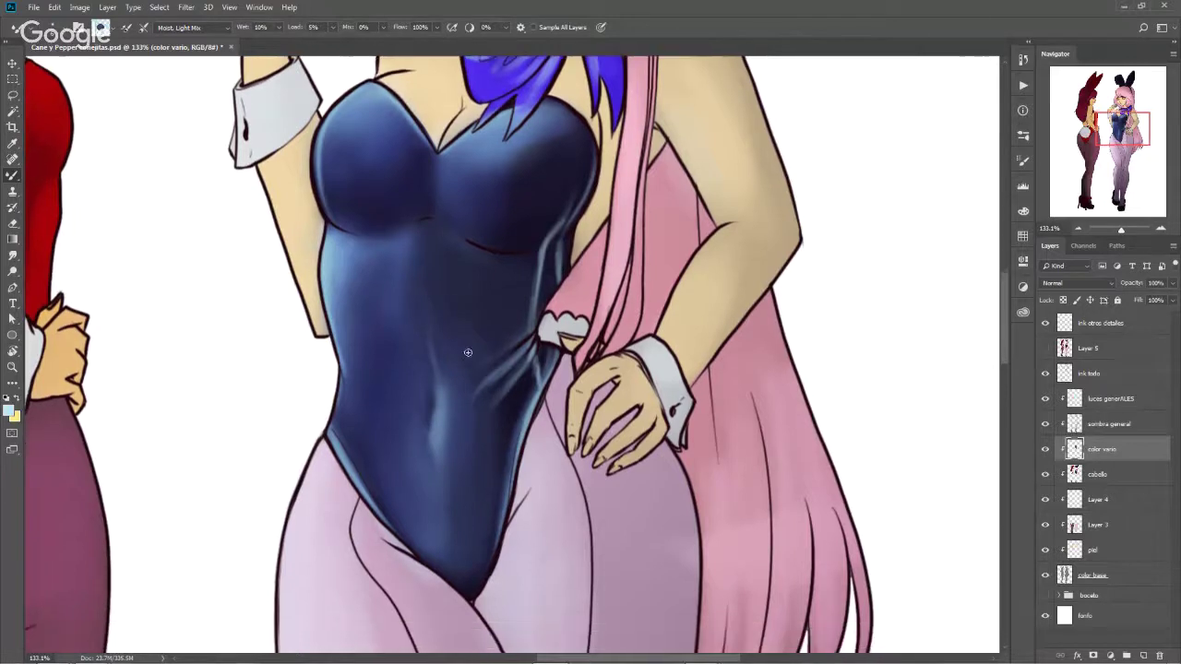
pyautogui.moveTo(369, 399); pyautogui.dragTo(394, 486)
pyautogui.moveTo(389, 480); pyautogui.dragTo(381, 408)
pyautogui.moveTo(333, 290); pyautogui.dragTo(367, 474)
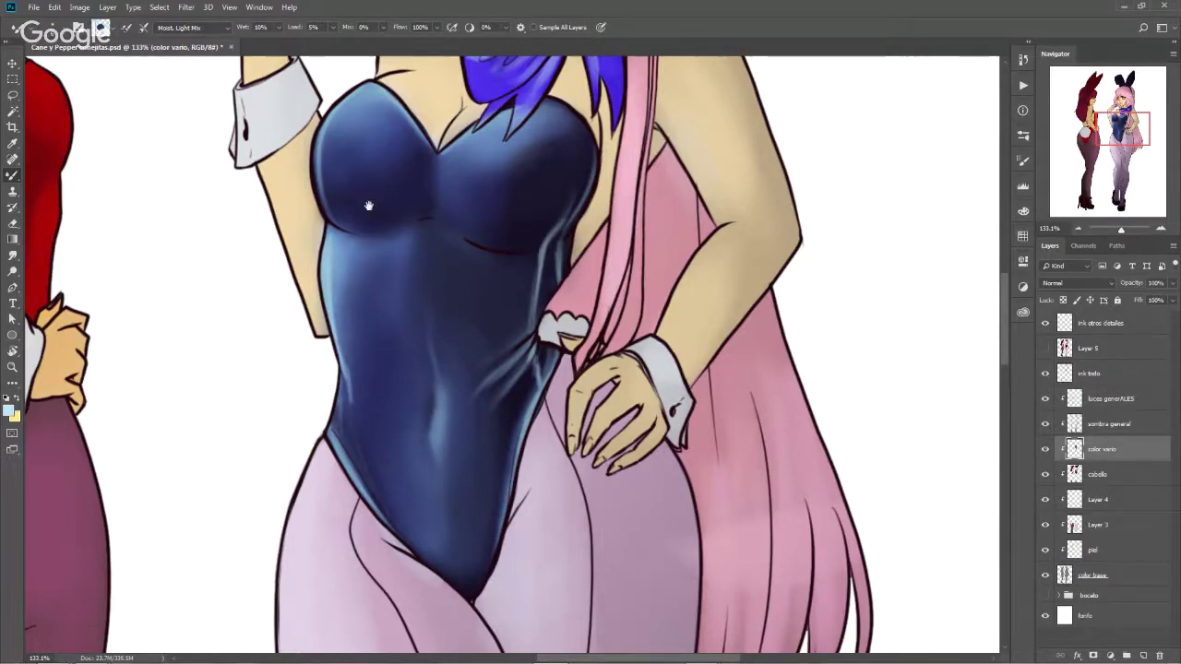
pyautogui.moveTo(368, 205); pyautogui.dragTo(401, 260)
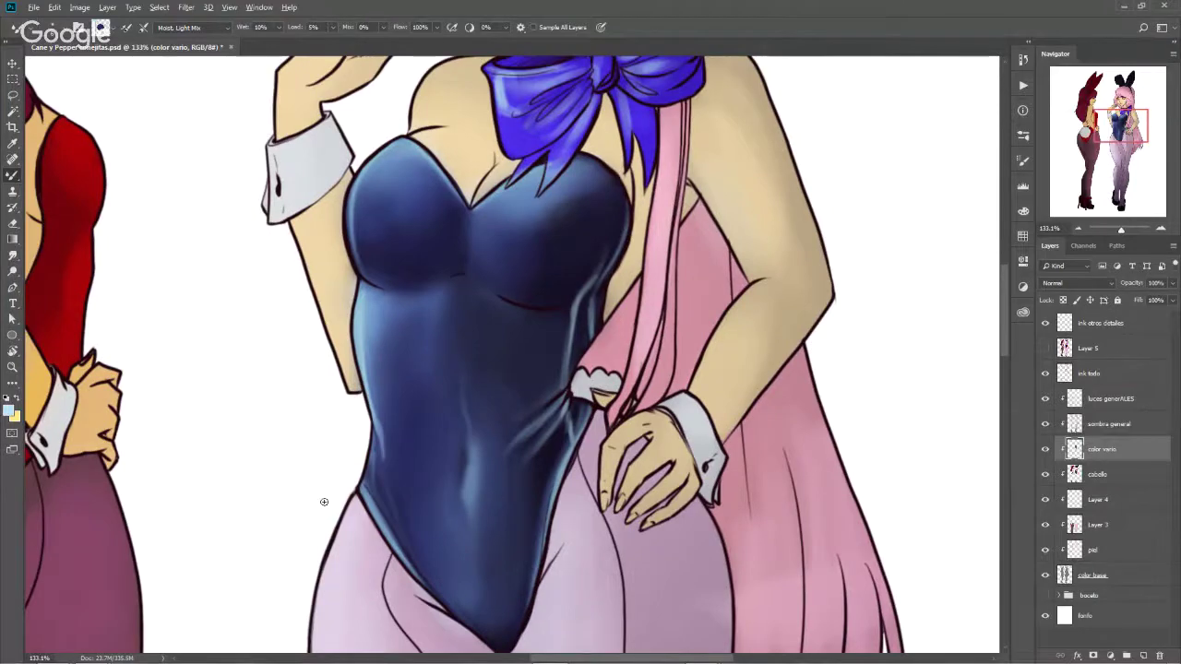
# Switch the foreground to the dark navy shading colour
pyautogui.scroll(-2, 324, 501)
pyautogui.scroll(-2, 324, 501)
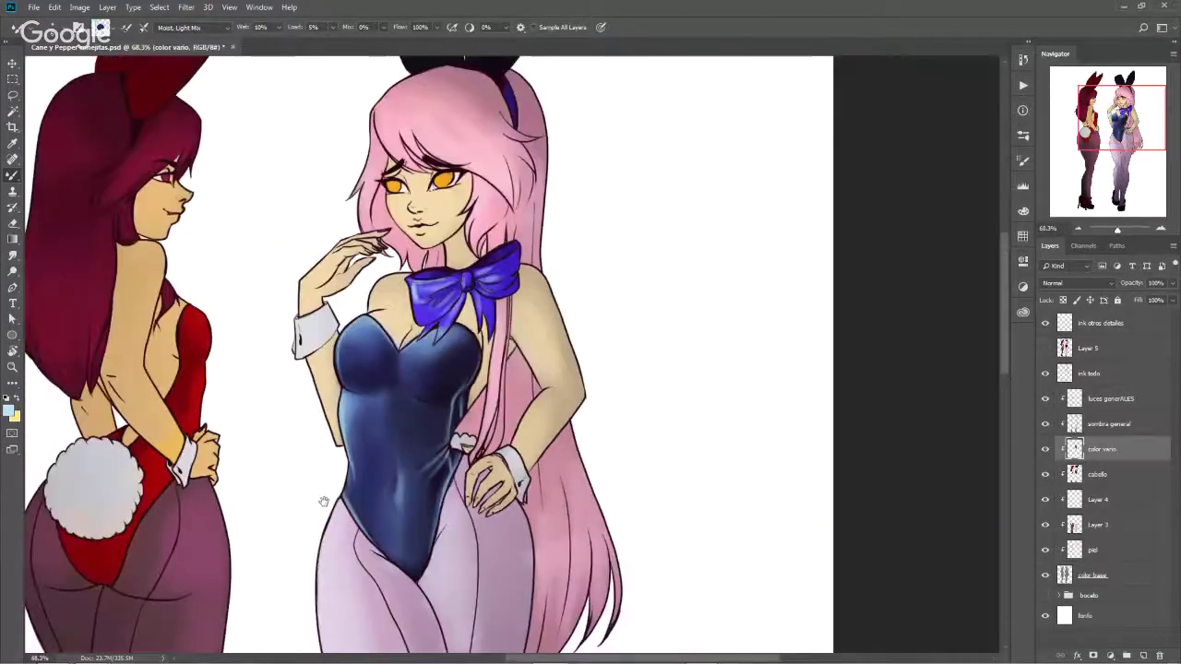
pyautogui.moveTo(324, 501); pyautogui.dragTo(354, 404)
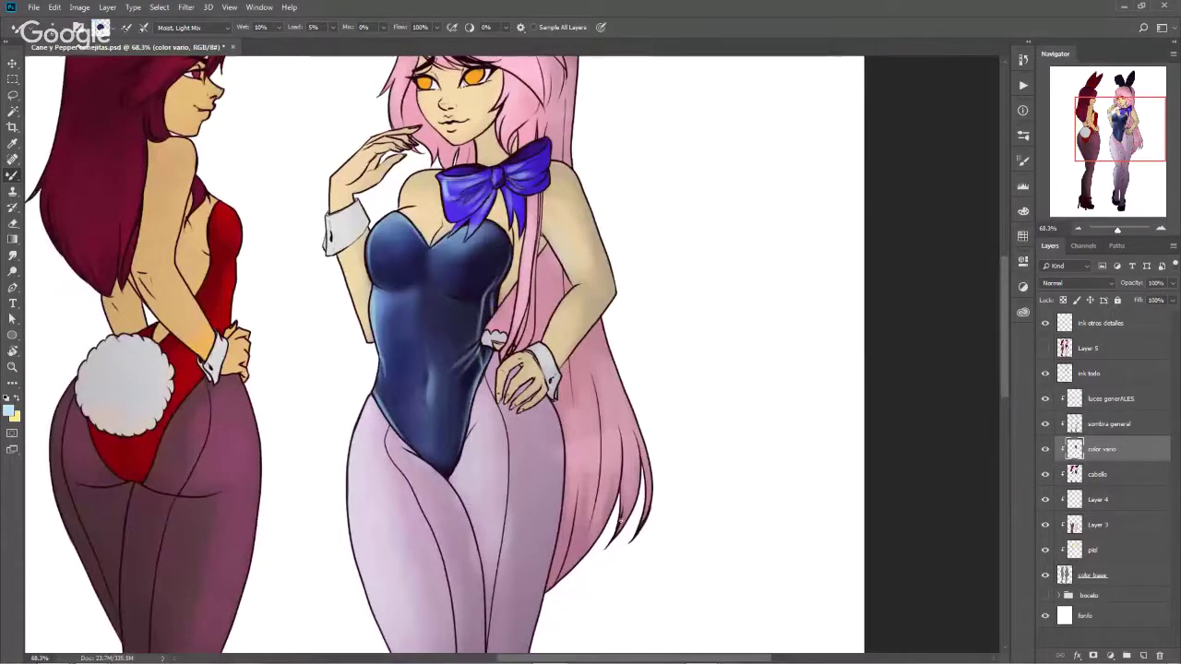
pyautogui.keyDown('alt'); pyautogui.click(463, 388); pyautogui.keyUp('alt')
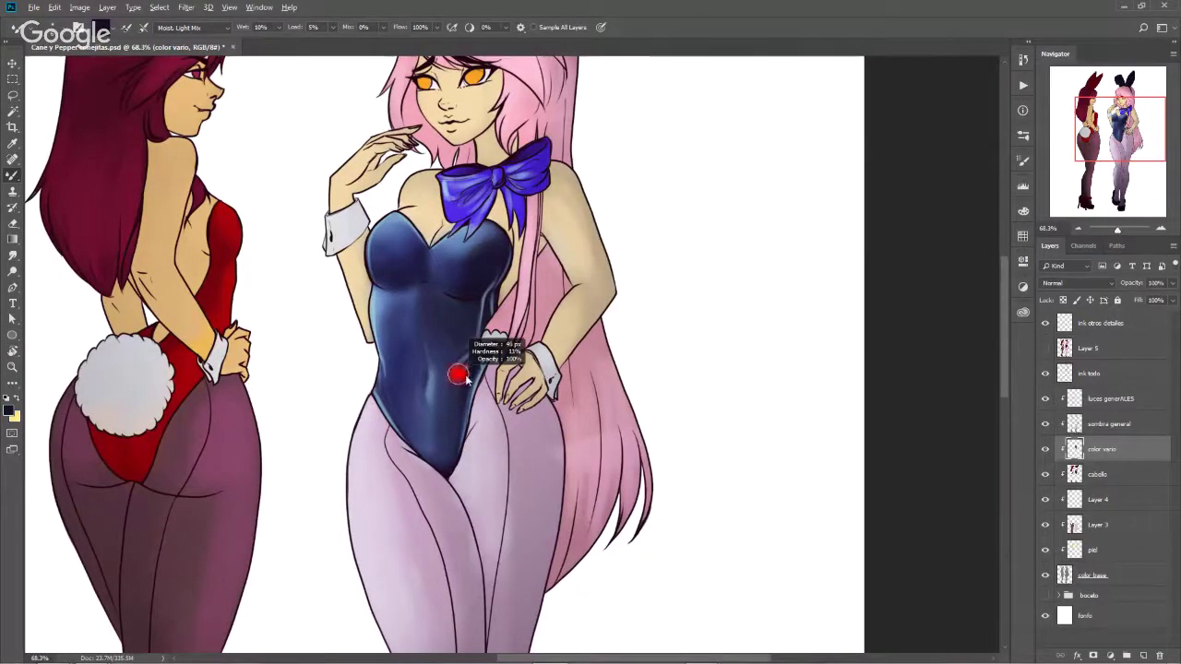
pyautogui.click(11, 411)
pyautogui.click(927, 129)
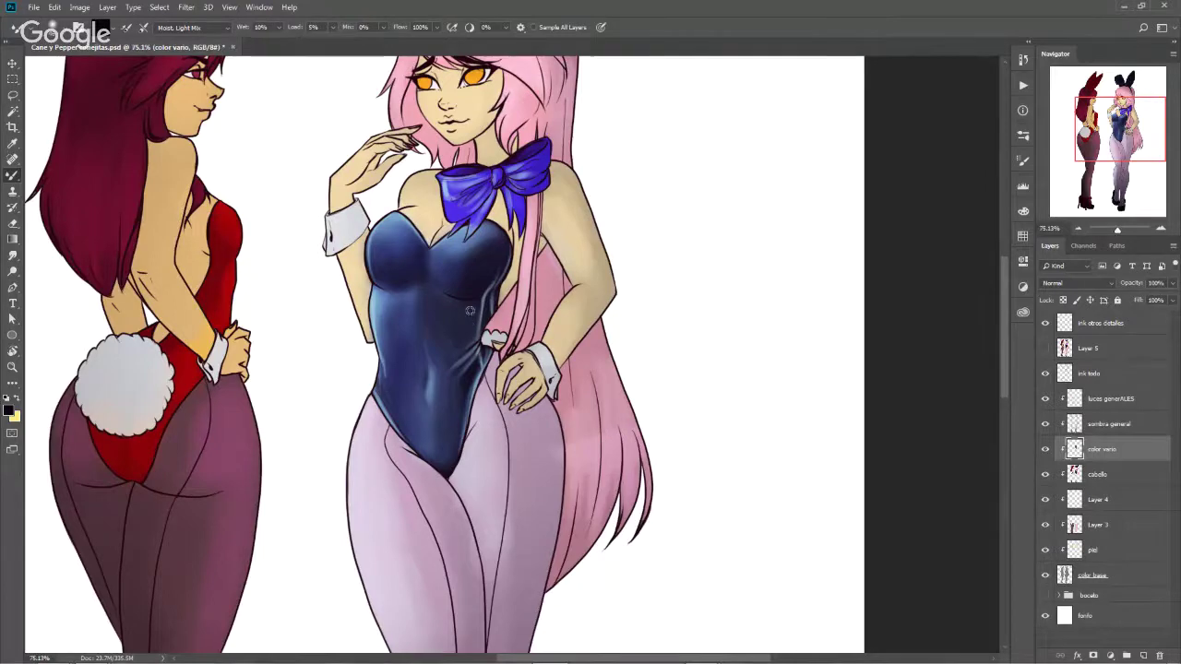
# Darken and blend the chest toward the right breast and lower-left with a 46 px brush
pyautogui.scroll(1, 470, 311)
pyautogui.scroll(1, 452, 277)
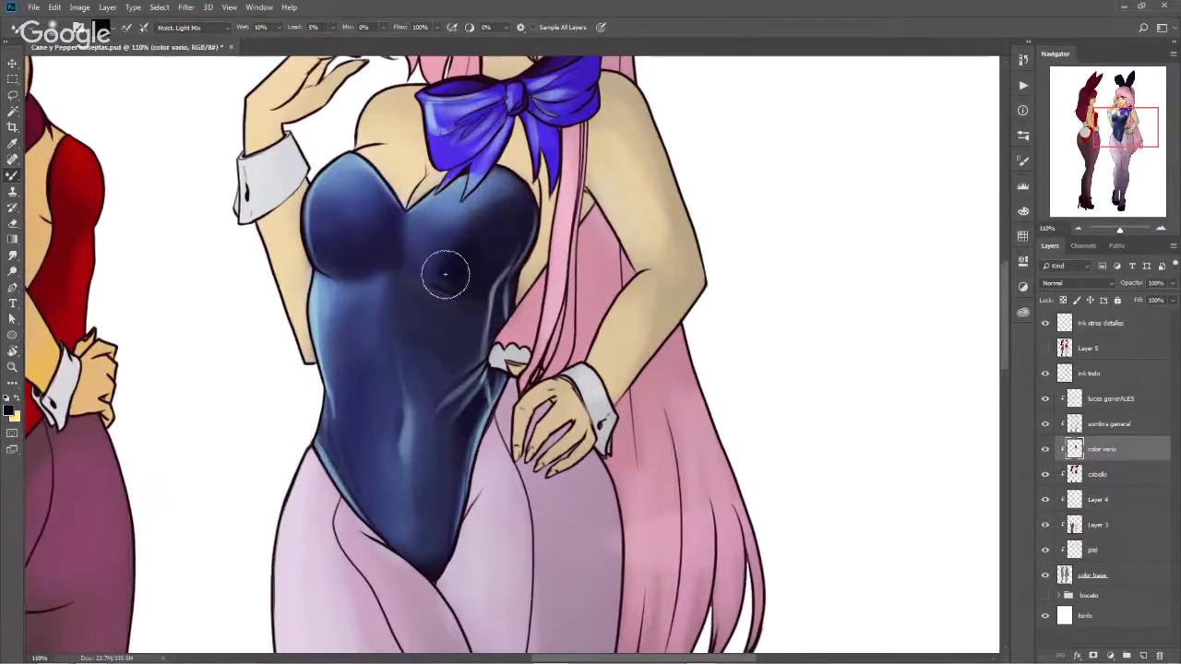
pyautogui.moveTo(445, 274)
pyautogui.mouseDown()
pyautogui.moveTo(442, 255)
pyautogui.moveTo(448, 272)
pyautogui.moveTo(511, 247)
pyautogui.moveTo(506, 227)
pyautogui.moveTo(474, 227)
pyautogui.moveTo(447, 273)
pyautogui.mouseUp()
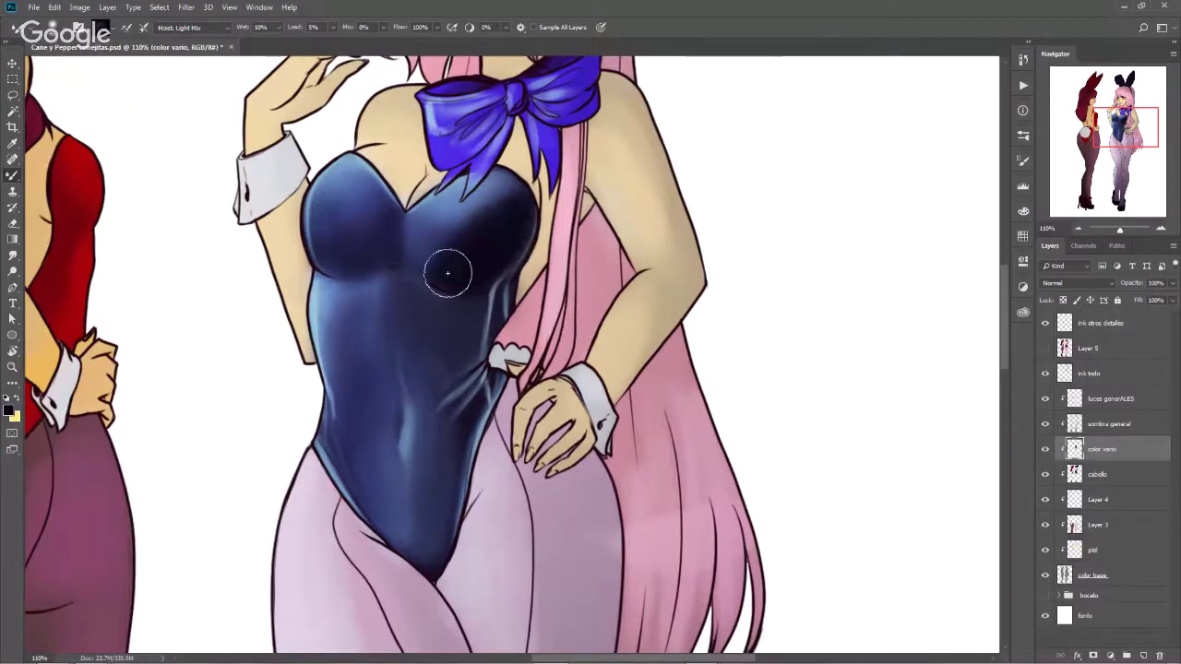
pyautogui.keyDown('alt'); pyautogui.rightClick(459, 295); pyautogui.keyUp('alt')
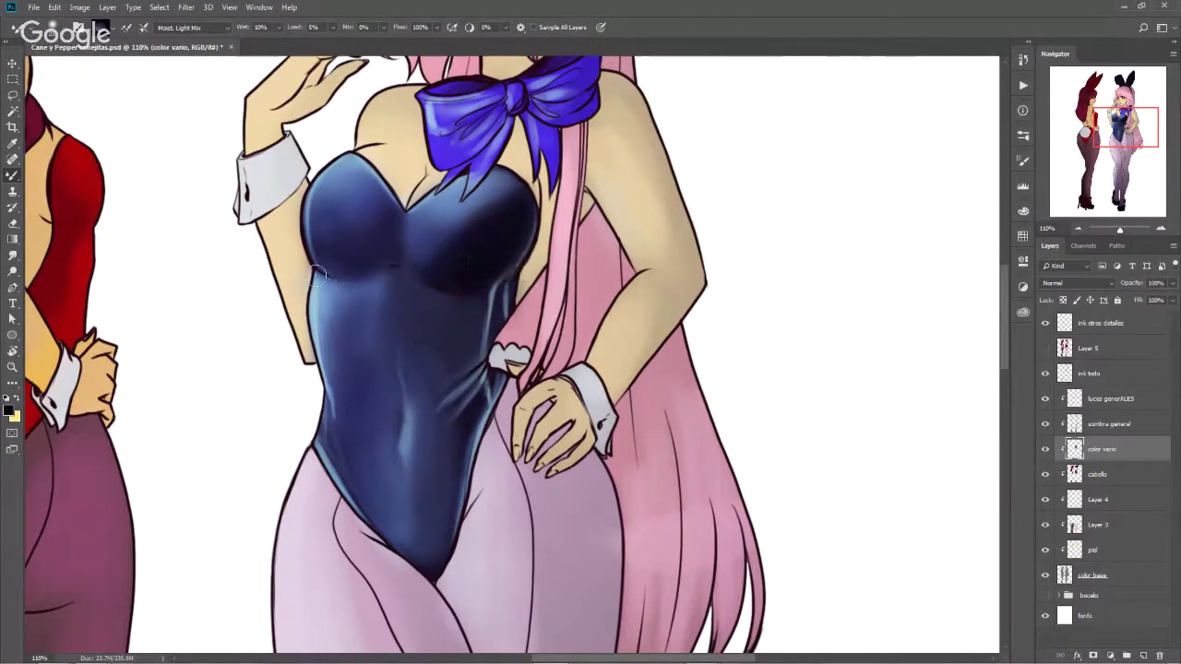
pyautogui.moveTo(314, 275)
pyautogui.mouseDown()
pyautogui.moveTo(360, 286)
pyautogui.moveTo(382, 263)
pyautogui.moveTo(318, 258)
pyautogui.moveTo(329, 218)
pyautogui.moveTo(319, 267)
pyautogui.moveTo(360, 255)
pyautogui.moveTo(324, 268)
pyautogui.moveTo(324, 219)
pyautogui.moveTo(396, 255)
pyautogui.moveTo(334, 262)
pyautogui.moveTo(340, 232)
pyautogui.moveTo(376, 261)
pyautogui.moveTo(330, 226)
pyautogui.moveTo(364, 268)
pyautogui.moveTo(385, 267)
pyautogui.moveTo(334, 272)
pyautogui.moveTo(411, 259)
pyautogui.moveTo(355, 234)
pyautogui.moveTo(338, 251)
pyautogui.moveTo(322, 231)
pyautogui.moveTo(386, 268)
pyautogui.moveTo(337, 241)
pyautogui.moveTo(427, 244)
pyautogui.moveTo(422, 212)
pyautogui.mouseUp()
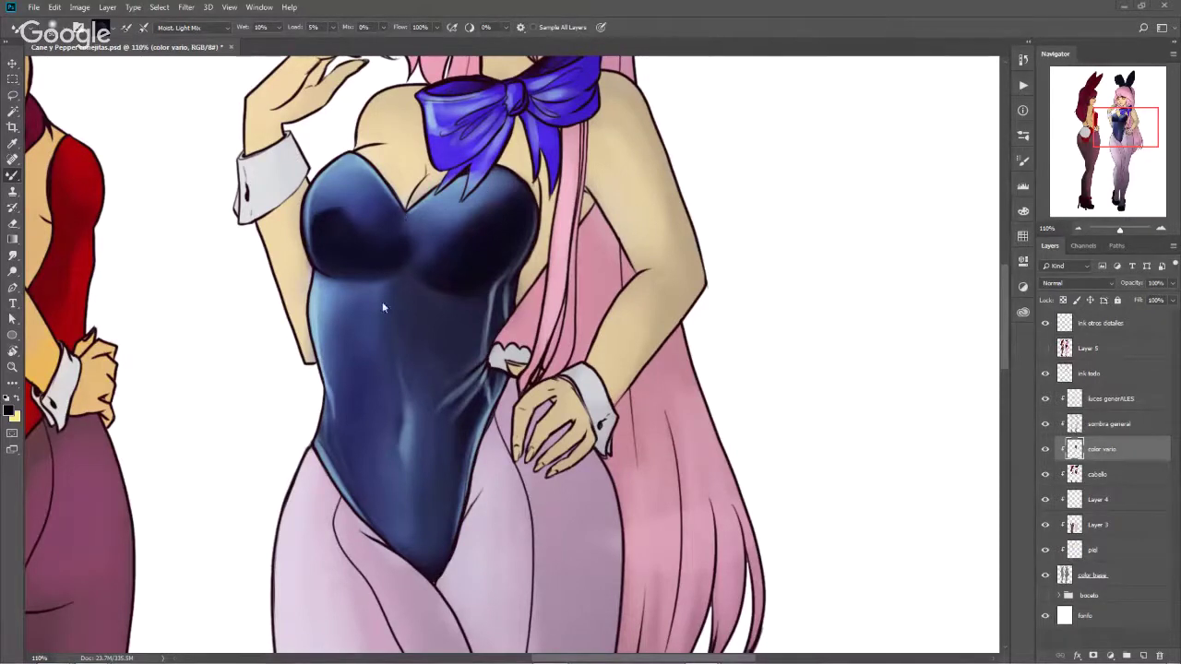
# Paint a fine light blue highlight down the navy bodysuit's left edge
pyautogui.keyDown('alt'); pyautogui.rightClick(458, 347); pyautogui.keyUp('alt')
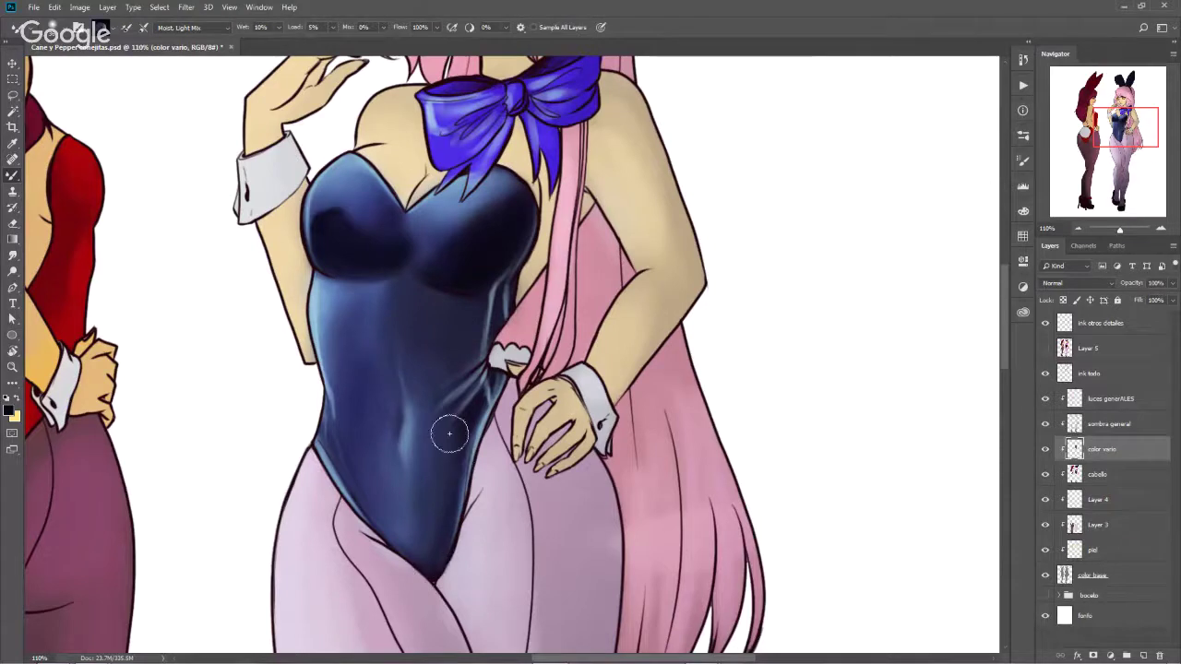
pyautogui.keyDown('alt'); pyautogui.rightClick(433, 532); pyautogui.keyUp('alt')
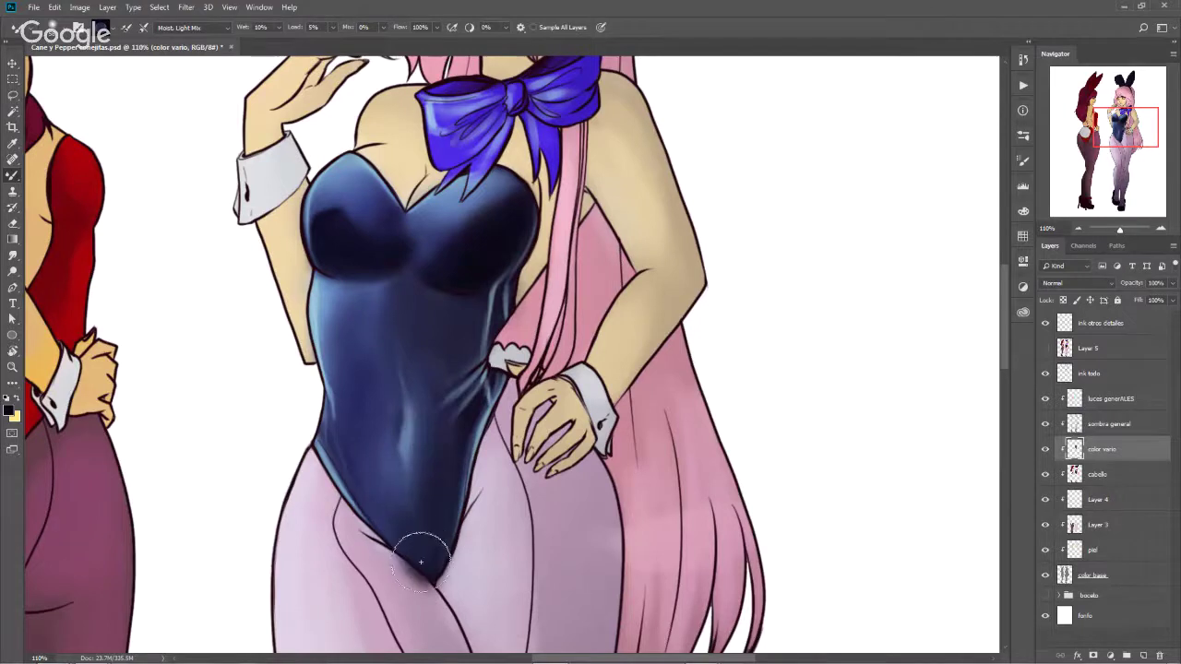
pyautogui.keyDown('alt'); pyautogui.rightClick(390, 442); pyautogui.keyUp('alt')
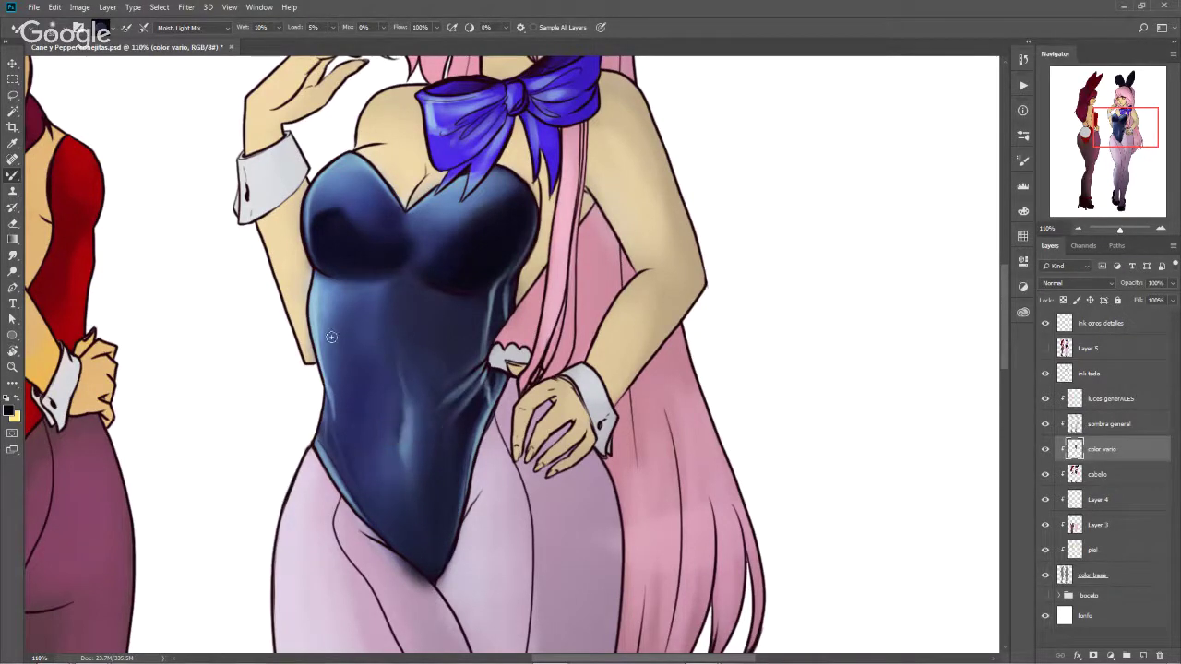
pyautogui.moveTo(327, 296); pyautogui.dragTo(339, 409)
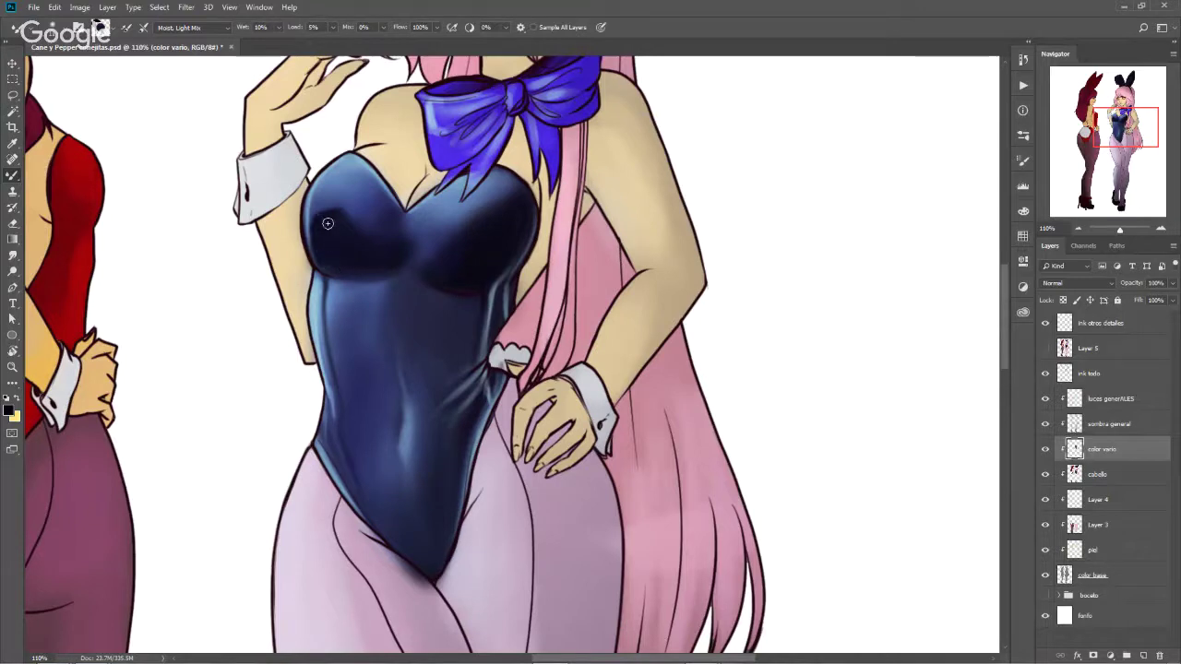
# With a larger brush, blend the left breast shading and deepen the right side
pyautogui.keyDown('alt'); pyautogui.rightClick(323, 250); pyautogui.keyUp('alt')
pyautogui.moveTo(347, 234)
pyautogui.mouseDown()
pyautogui.moveTo(338, 264)
pyautogui.moveTo(330, 243)
pyautogui.moveTo(360, 271)
pyautogui.moveTo(342, 232)
pyautogui.moveTo(459, 267)
pyautogui.moveTo(406, 242)
pyautogui.moveTo(399, 221)
pyautogui.moveTo(417, 199)
pyautogui.moveTo(441, 262)
pyautogui.moveTo(433, 207)
pyautogui.moveTo(415, 266)
pyautogui.moveTo(452, 237)
pyautogui.moveTo(477, 248)
pyautogui.moveTo(418, 259)
pyautogui.mouseUp()
pyautogui.moveTo(417, 259)
pyautogui.mouseDown()
pyautogui.moveTo(487, 279)
pyautogui.moveTo(409, 304)
pyautogui.mouseUp()
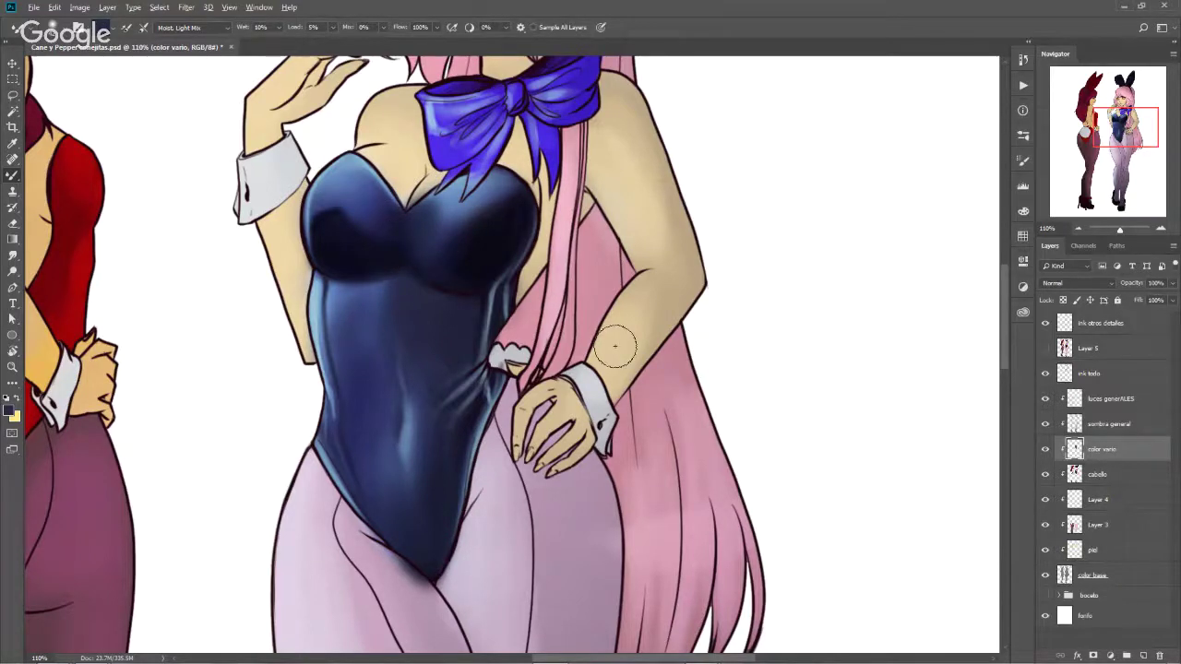
# Zoom to about 62% and blend the shading around the left chest and armpit
pyautogui.scroll(-3, 614, 346)
pyautogui.scroll(-3, 615, 345)
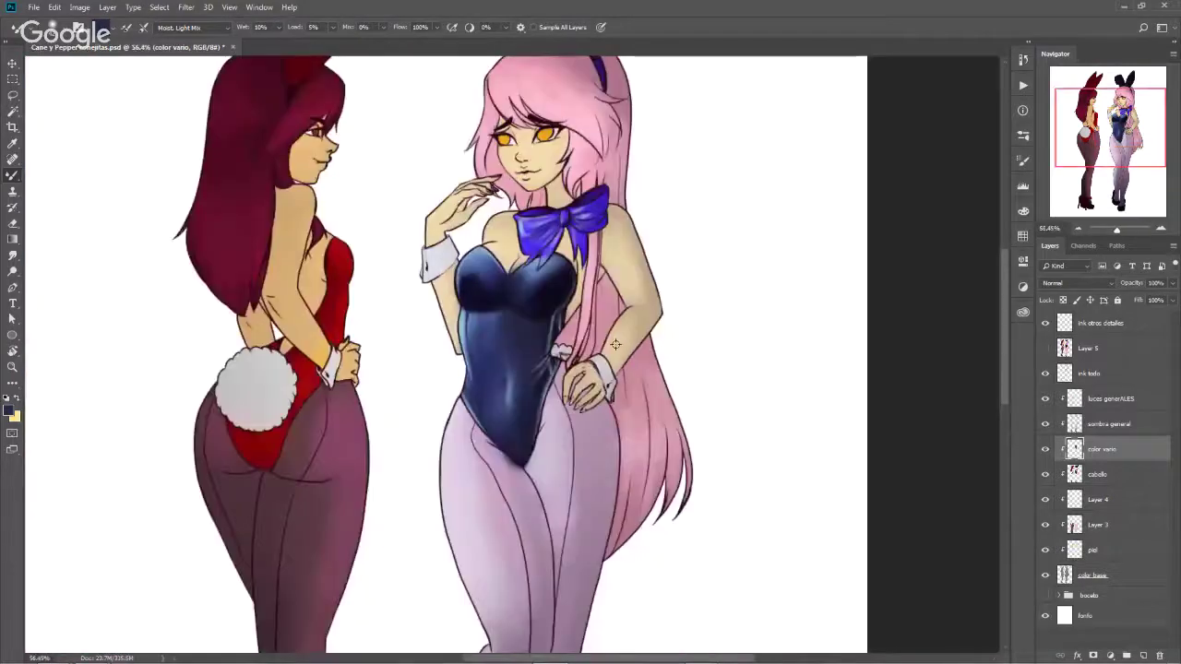
pyautogui.scroll(-3, 614, 345)
pyautogui.scroll(2, 581, 337)
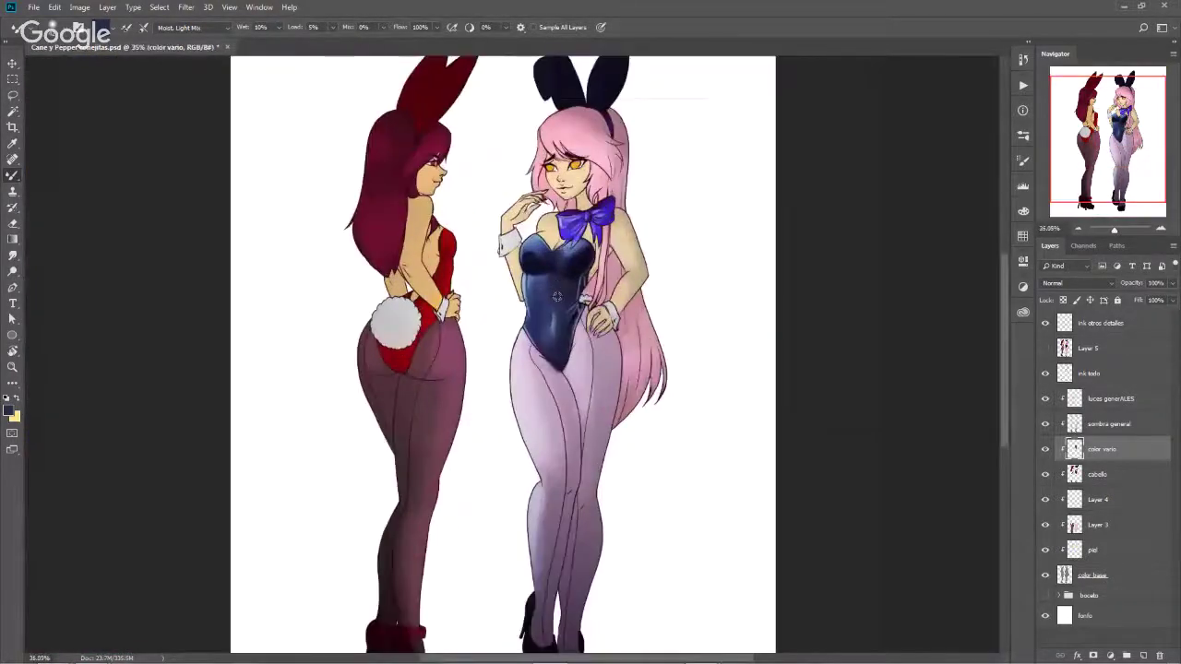
pyautogui.scroll(3, 581, 337)
pyautogui.scroll(2, 554, 295)
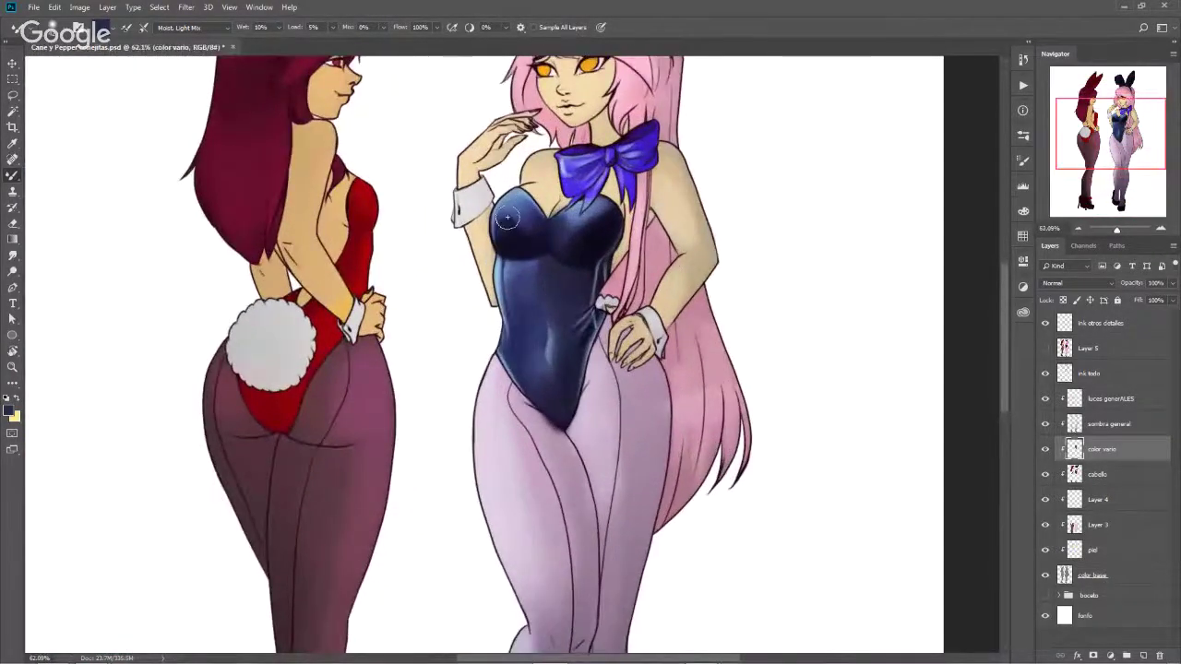
pyautogui.moveTo(509, 229); pyautogui.dragTo(516, 227)
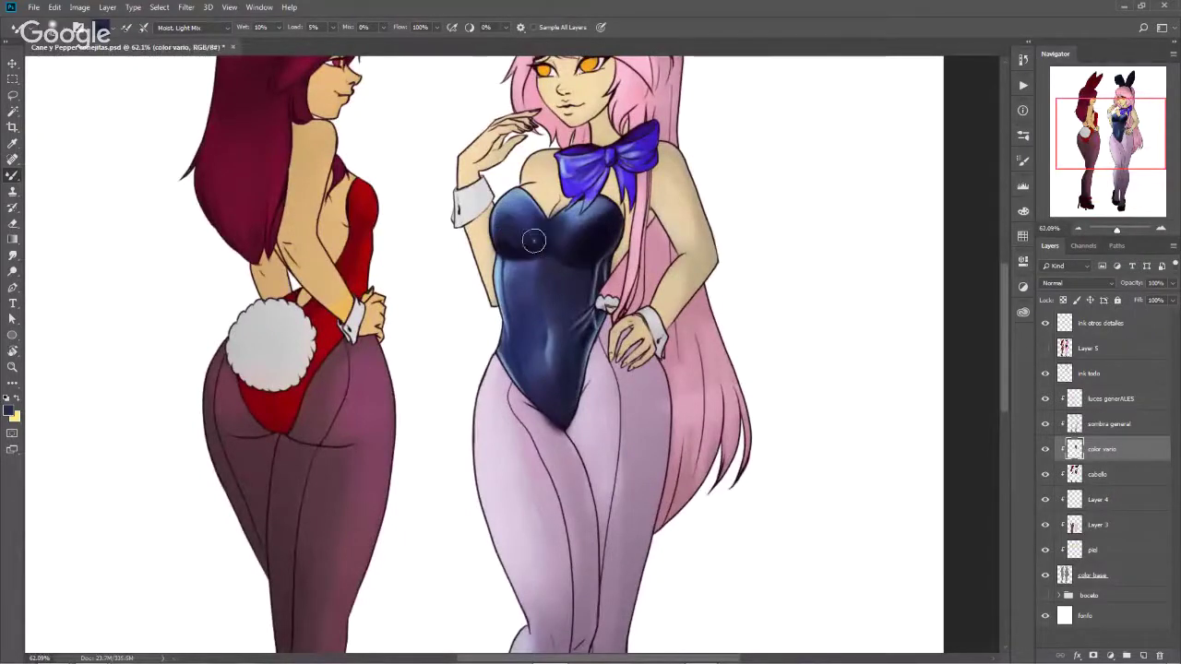
pyautogui.keyDown('alt'); pyautogui.rightClick(513, 232); pyautogui.keyUp('alt')
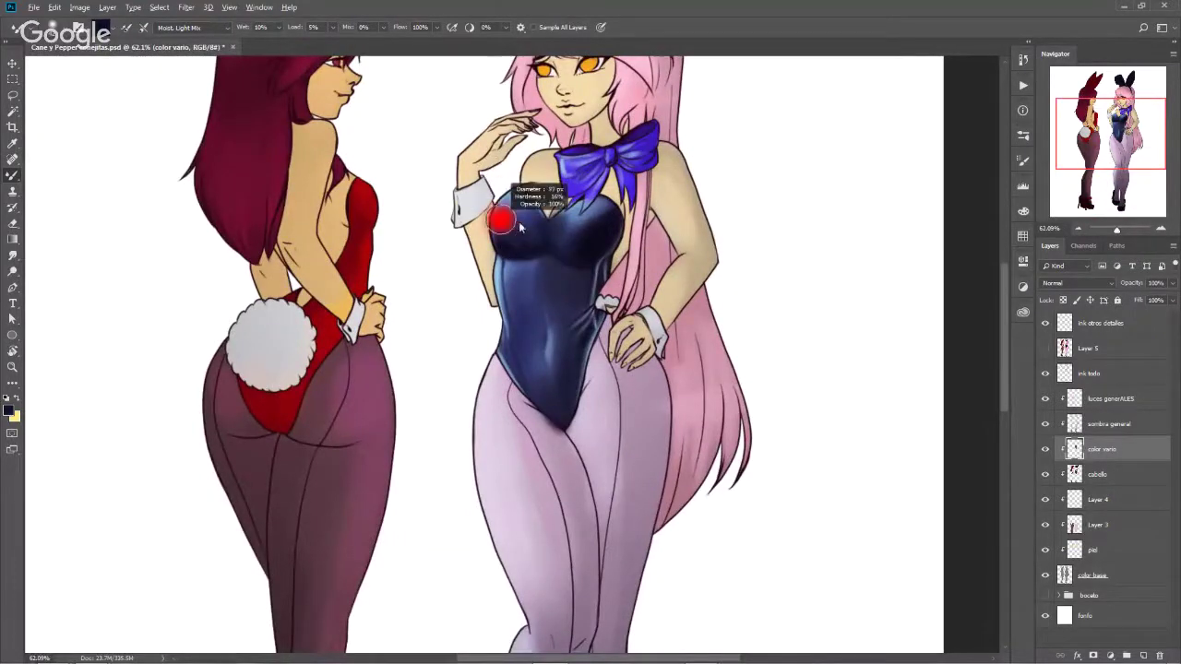
pyautogui.moveTo(519, 227)
pyautogui.mouseDown()
pyautogui.moveTo(495, 222)
pyautogui.moveTo(513, 154)
pyautogui.mouseUp()
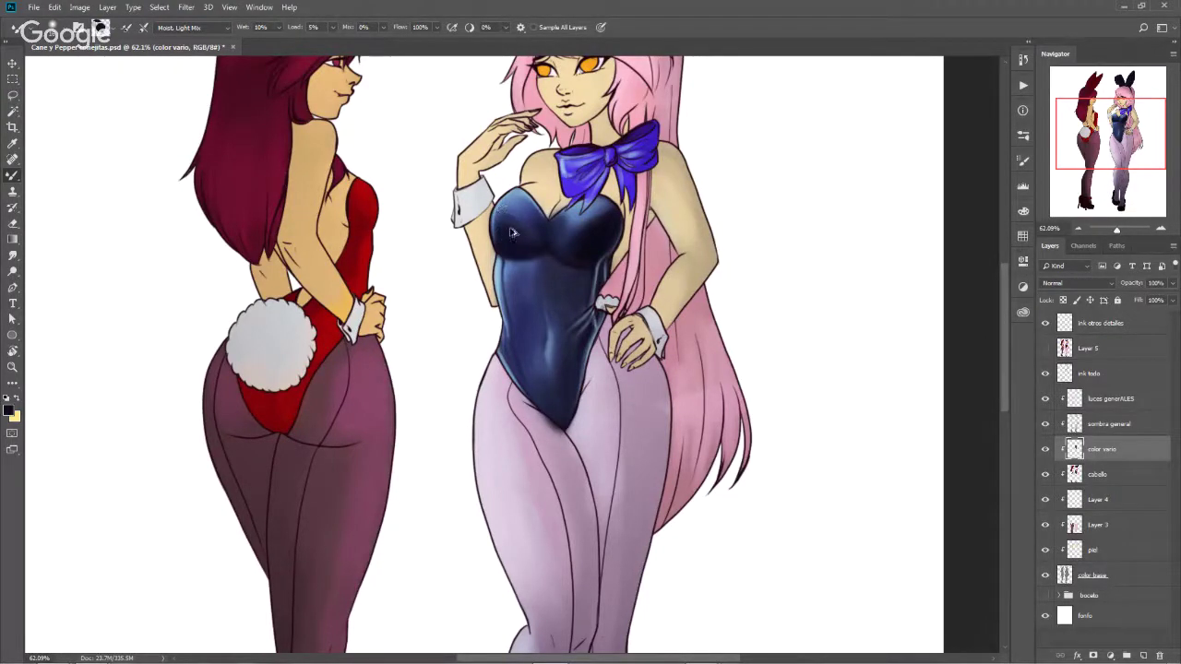
pyautogui.moveTo(513, 232); pyautogui.dragTo(525, 232)
pyautogui.moveTo(519, 242)
pyautogui.mouseDown()
pyautogui.moveTo(503, 226)
pyautogui.moveTo(568, 245)
pyautogui.mouseUp()
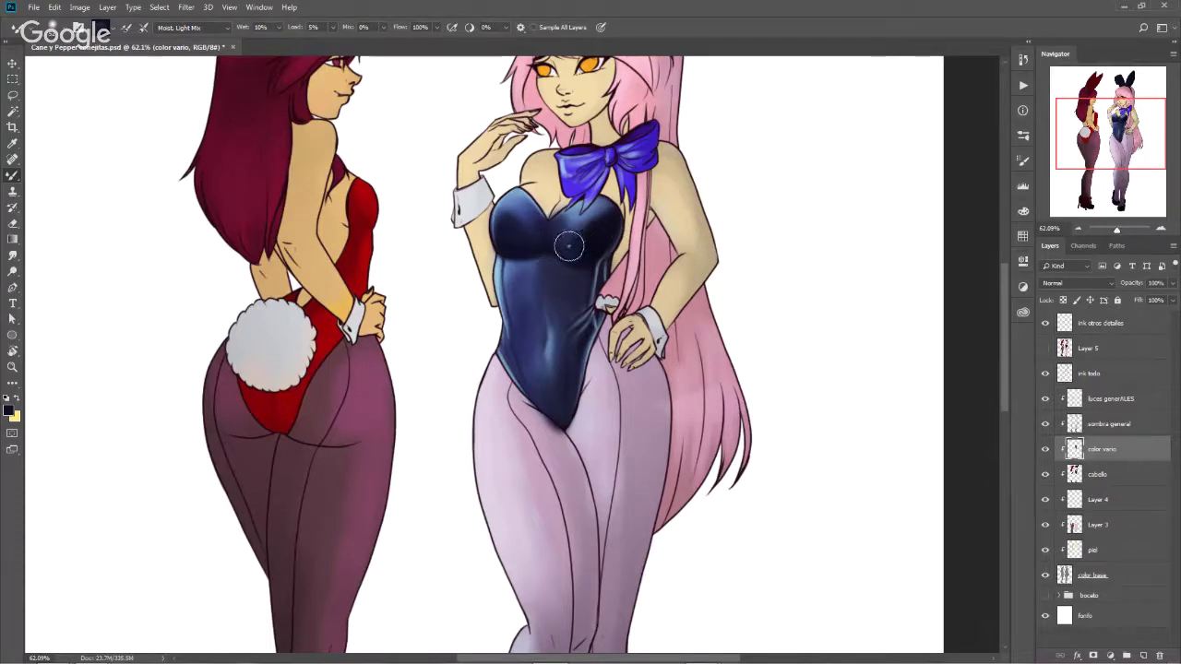
pyautogui.moveTo(568, 246); pyautogui.dragTo(648, 200)
# Smooth the bodysuit's upper chest shading with a roughly 21–29 px Mixer Brush
pyautogui.keyDown('alt'); pyautogui.rightClick(589, 231); pyautogui.keyUp('alt')
pyautogui.moveTo(585, 256); pyautogui.dragTo(595, 239)
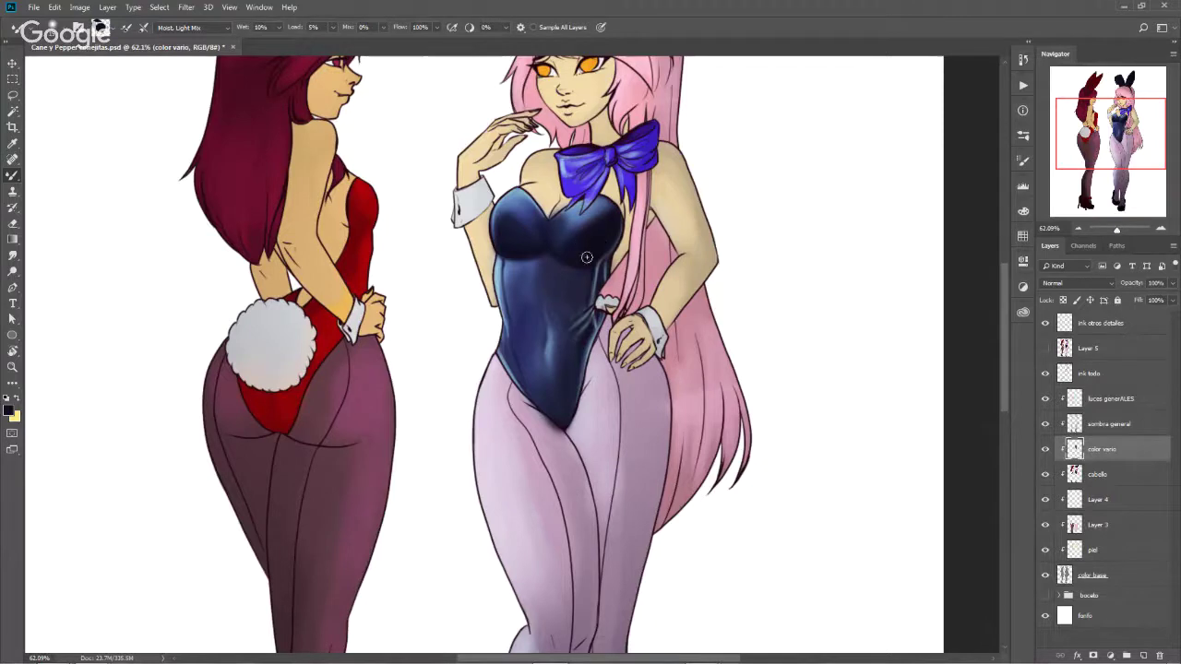
pyautogui.keyDown('alt'); pyautogui.rightClick(541, 240); pyautogui.keyUp('alt')
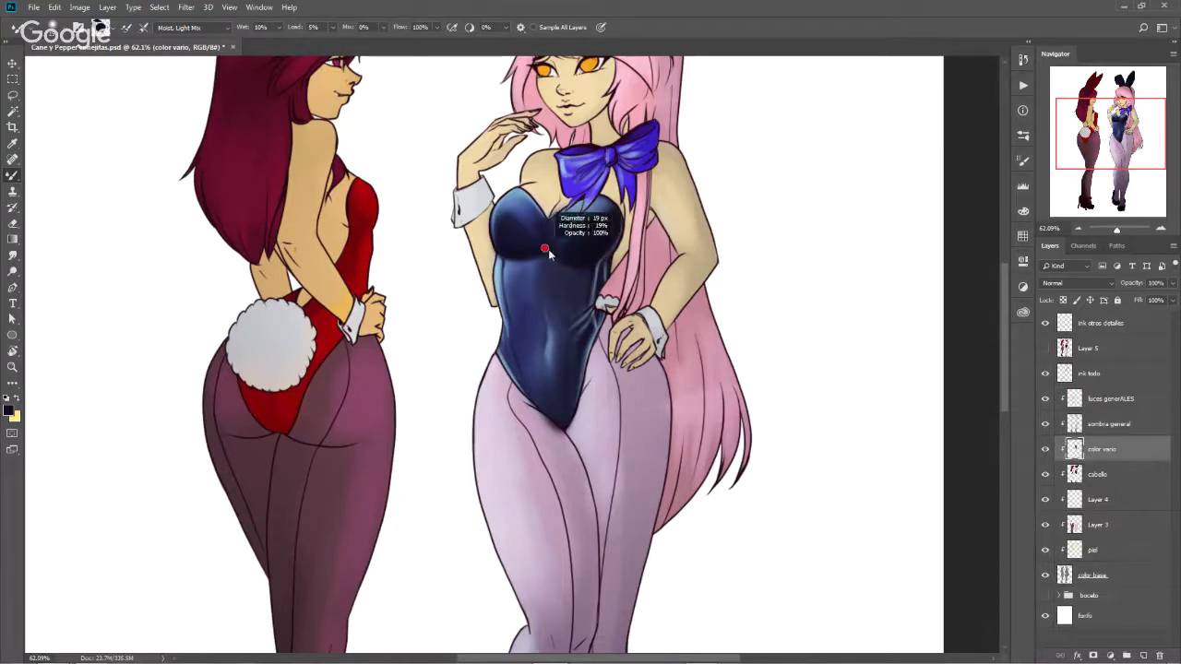
pyautogui.moveTo(540, 242); pyautogui.dragTo(592, 265)
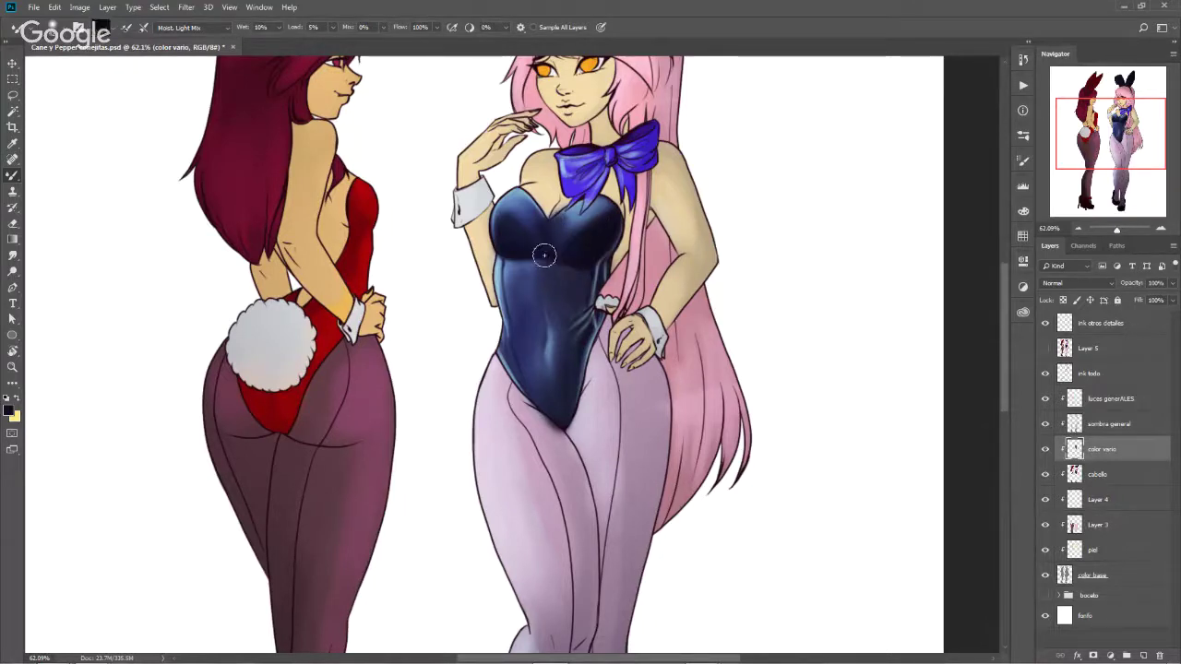
pyautogui.keyDown('alt'); pyautogui.rightClick(536, 218); pyautogui.keyUp('alt')
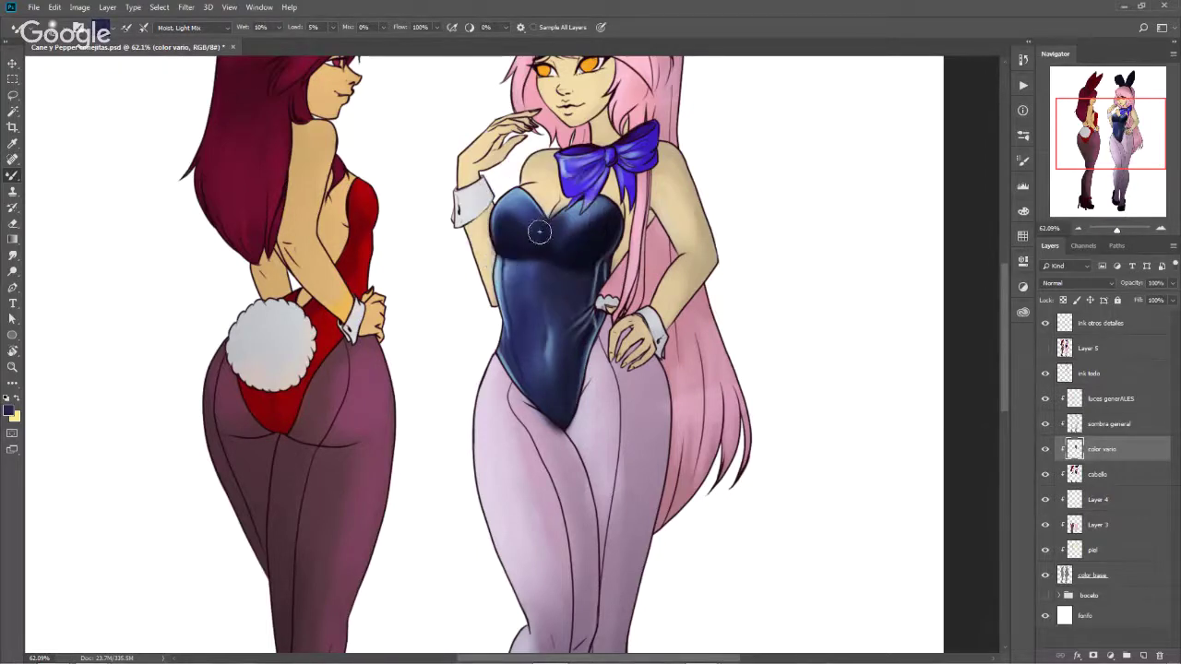
pyautogui.moveTo(535, 235)
pyautogui.mouseDown()
pyautogui.moveTo(548, 221)
pyautogui.moveTo(545, 245)
pyautogui.mouseUp()
pyautogui.moveTo(572, 207)
pyautogui.mouseDown()
pyautogui.moveTo(595, 215)
pyautogui.moveTo(596, 245)
pyautogui.moveTo(532, 217)
pyautogui.mouseUp()
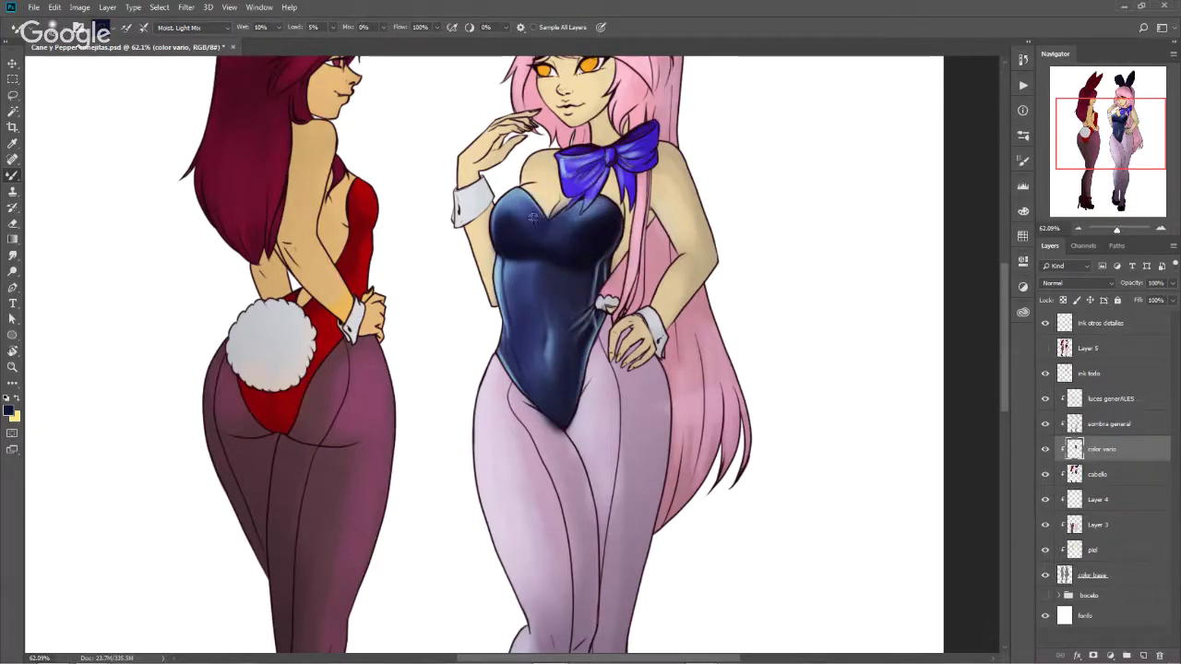
pyautogui.keyDown('alt'); pyautogui.rightClick(576, 238); pyautogui.keyUp('alt')
pyautogui.moveTo(560, 247); pyautogui.dragTo(589, 231)
# Set the foreground colour to a darker navy in the Color Picker
pyautogui.click(11, 411)
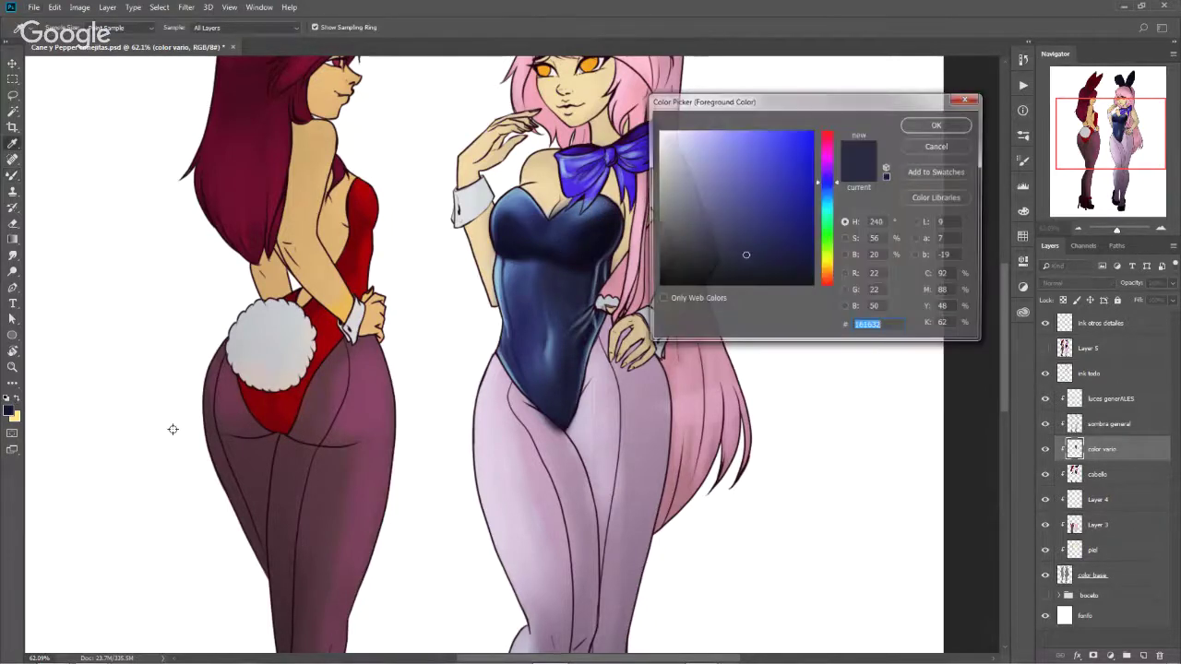
pyautogui.click(798, 265)
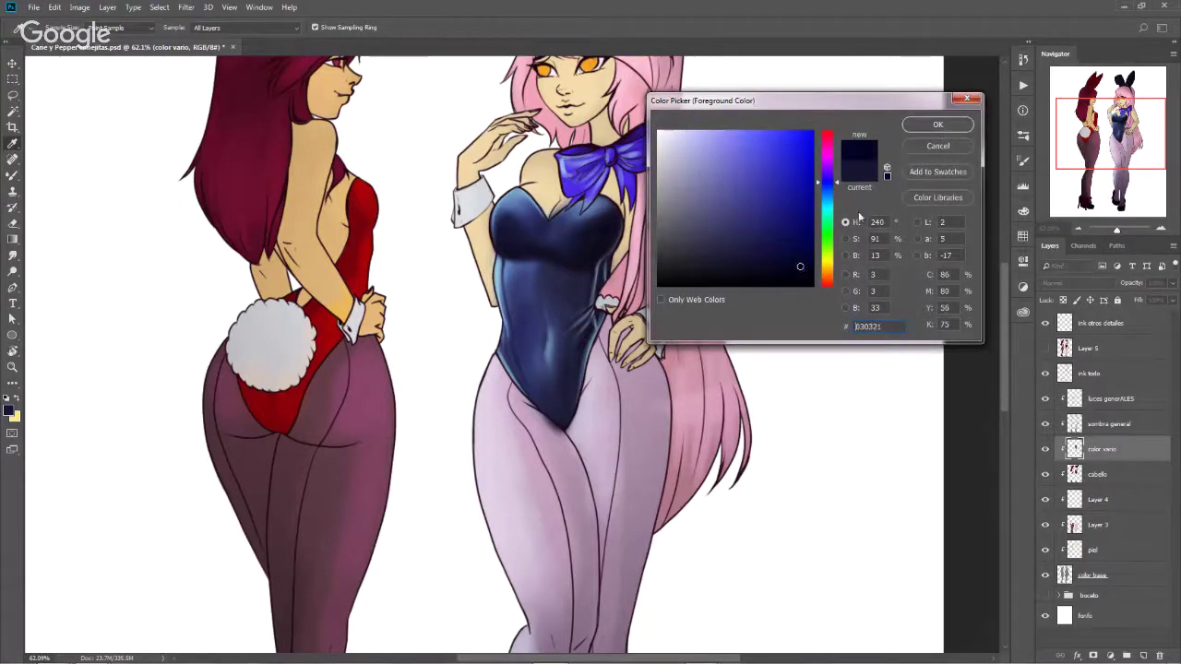
pyautogui.click(810, 258)
pyautogui.click(937, 124)
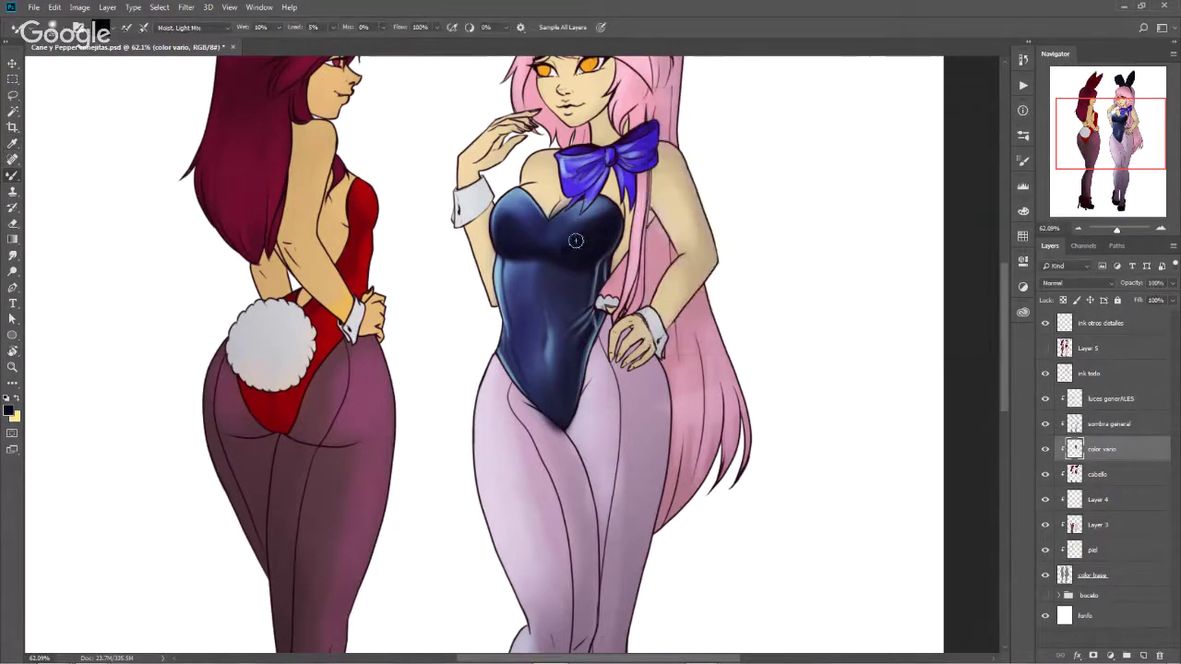
# Blend the darker navy down the bodysuit chest, toggling colours and enlarging to about 70 px
pyautogui.moveTo(561, 253); pyautogui.dragTo(565, 245)
pyautogui.moveTo(586, 233); pyautogui.dragTo(572, 260)
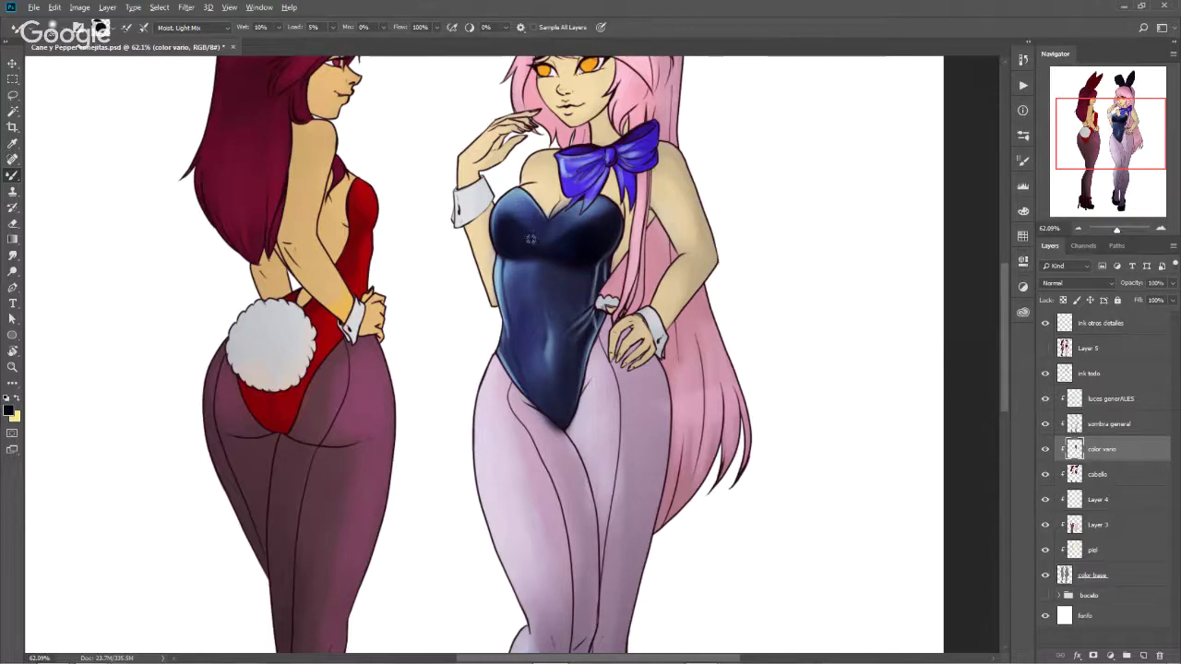
pyautogui.keyDown('alt'); pyautogui.rightClick(521, 221); pyautogui.keyUp('alt')
pyautogui.keyDown('alt'); pyautogui.click(581, 218); pyautogui.keyUp('alt')
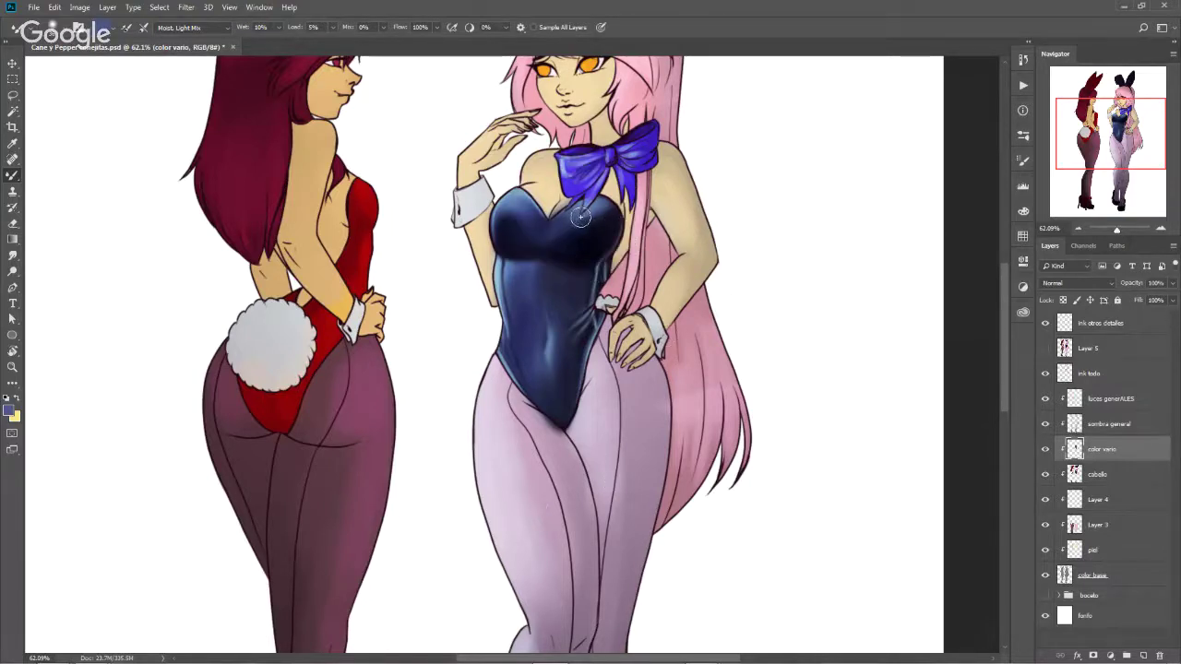
pyautogui.keyDown('alt'); pyautogui.click(542, 221); pyautogui.keyUp('alt')
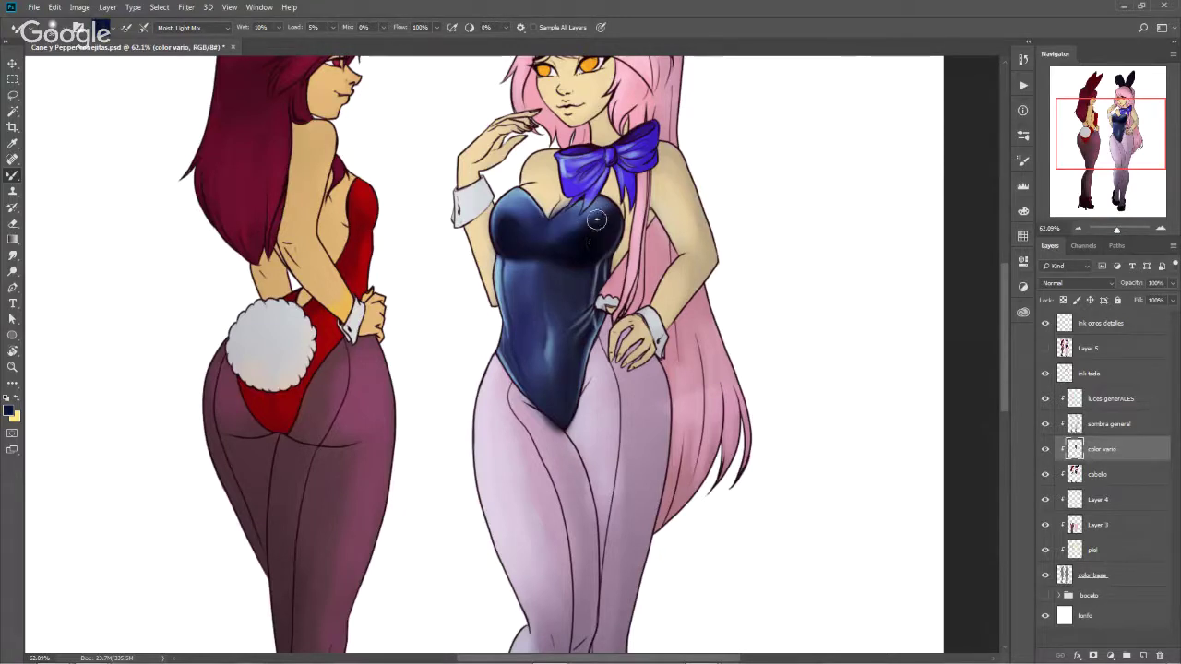
pyautogui.keyDown('alt'); pyautogui.rightClick(568, 235); pyautogui.keyUp('alt')
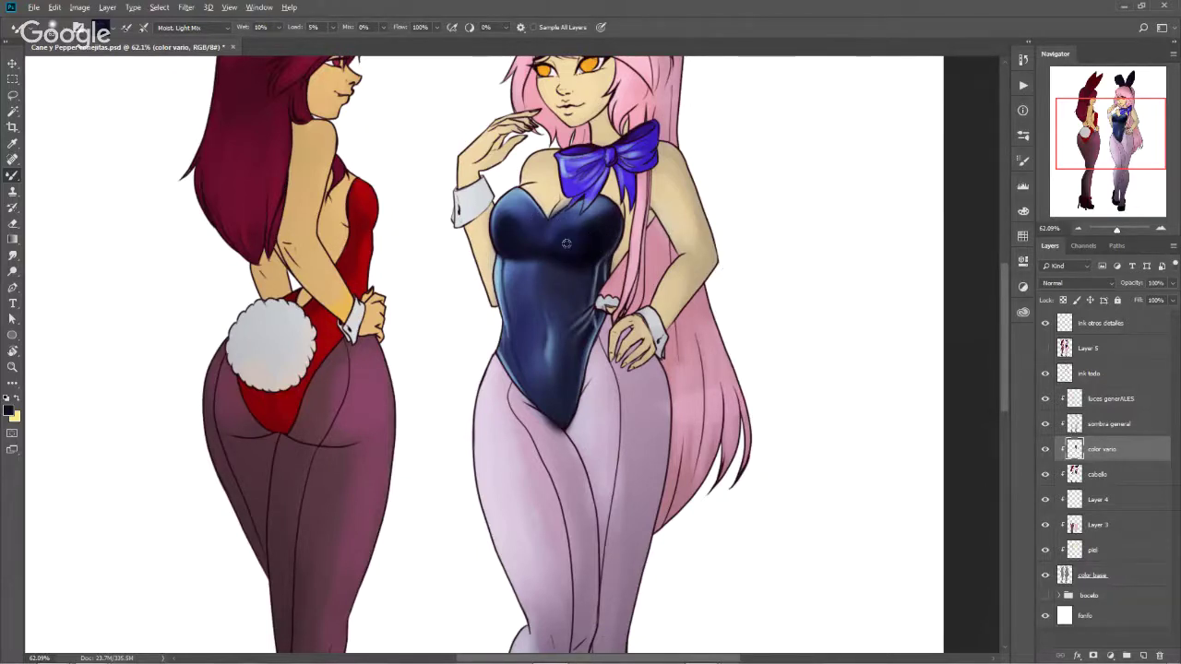
# Switch from the Mixer Brush to the regular Brush tool and set its size
pyautogui.scroll(2, 568, 253)
pyautogui.scroll(5, 572, 238)
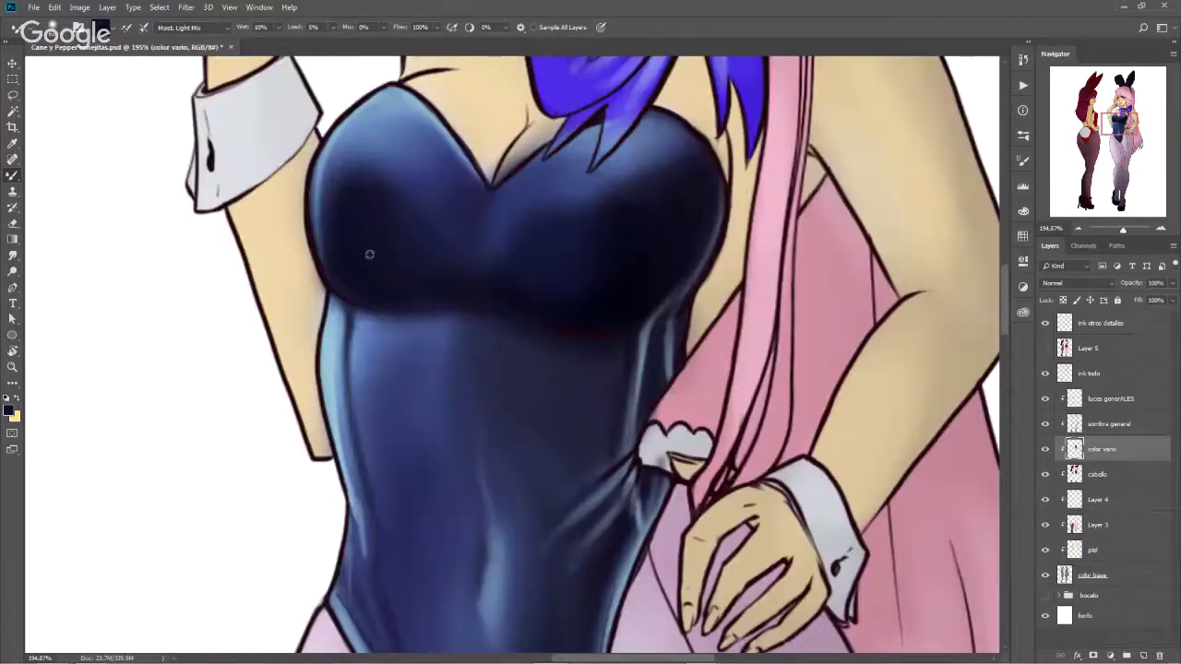
pyautogui.keyDown('alt'); pyautogui.rightClick(612, 245); pyautogui.keyUp('alt')
pyautogui.rightClick(12, 174)
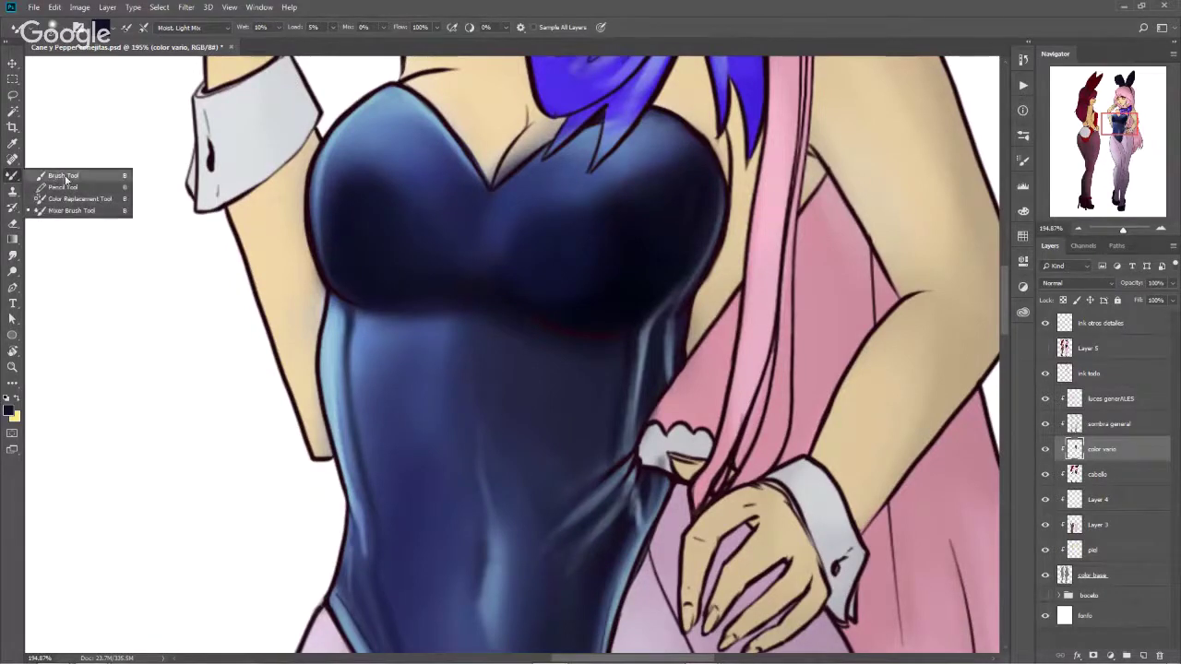
pyautogui.click(55, 166)
pyautogui.keyDown('alt'); pyautogui.rightClick(563, 274); pyautogui.keyUp('alt')
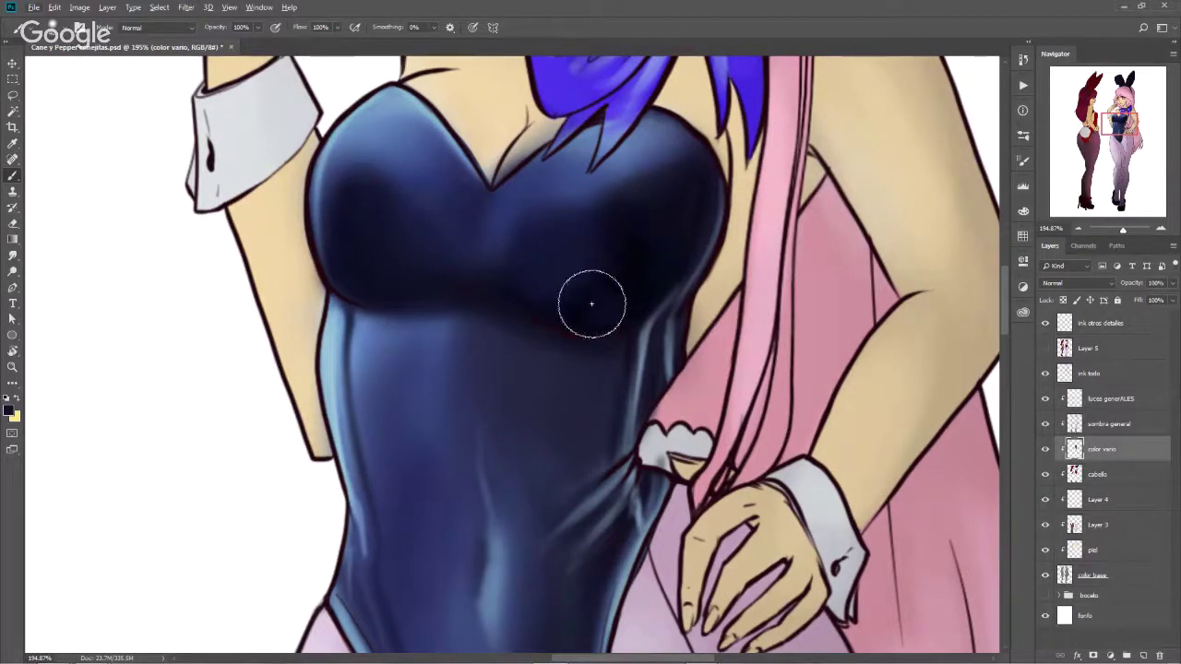
# Paint dark navy shadow beneath the bust and on the leotard's left breast
pyautogui.click(11, 411)
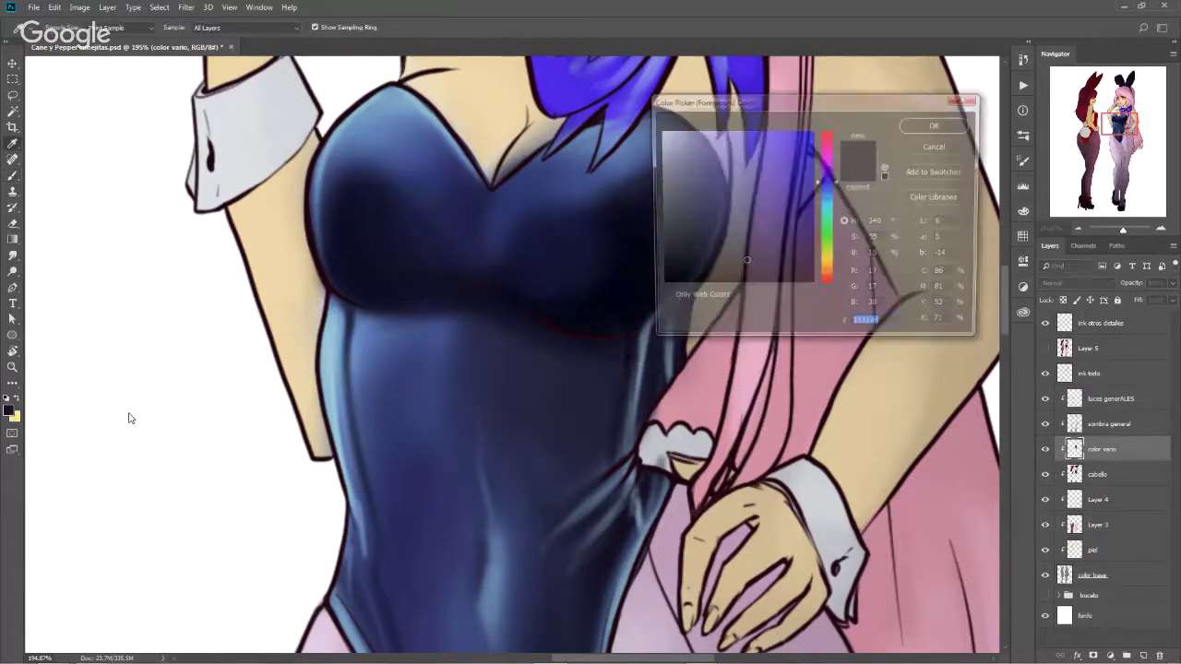
pyautogui.click(937, 124)
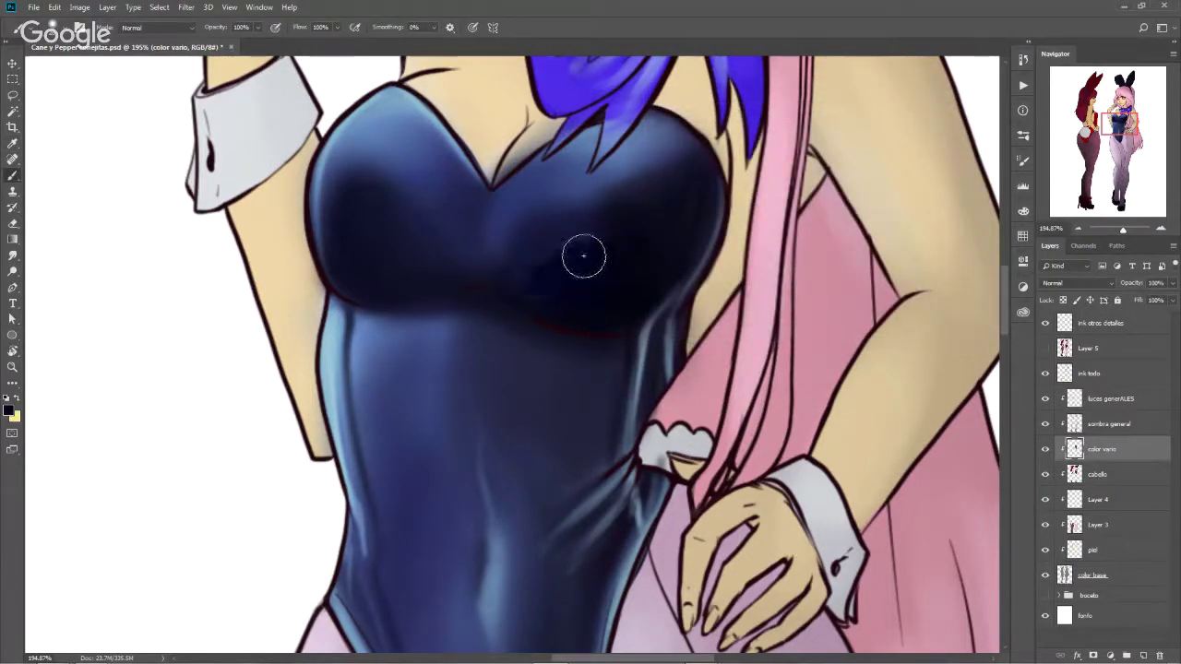
pyautogui.moveTo(537, 269)
pyautogui.mouseDown()
pyautogui.moveTo(514, 273)
pyautogui.moveTo(622, 267)
pyautogui.moveTo(569, 329)
pyautogui.mouseUp()
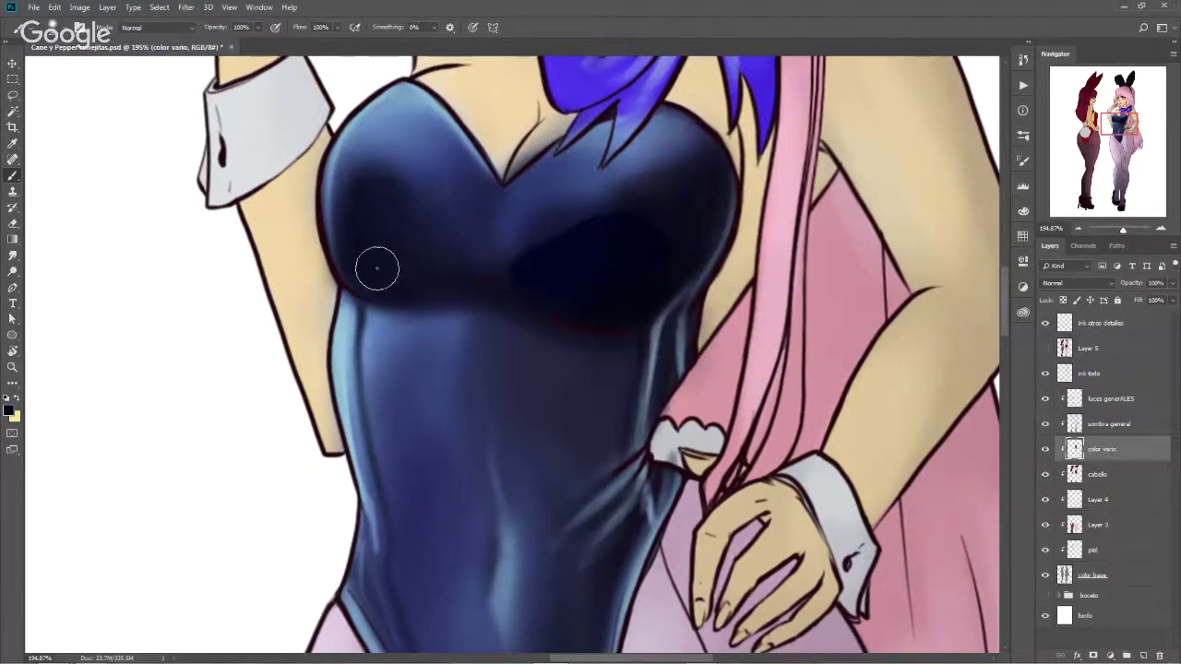
pyautogui.moveTo(359, 259)
pyautogui.mouseDown()
pyautogui.moveTo(387, 231)
pyautogui.moveTo(430, 266)
pyautogui.moveTo(384, 255)
pyautogui.moveTo(430, 246)
pyautogui.moveTo(422, 197)
pyautogui.moveTo(453, 258)
pyautogui.moveTo(377, 205)
pyautogui.mouseUp()
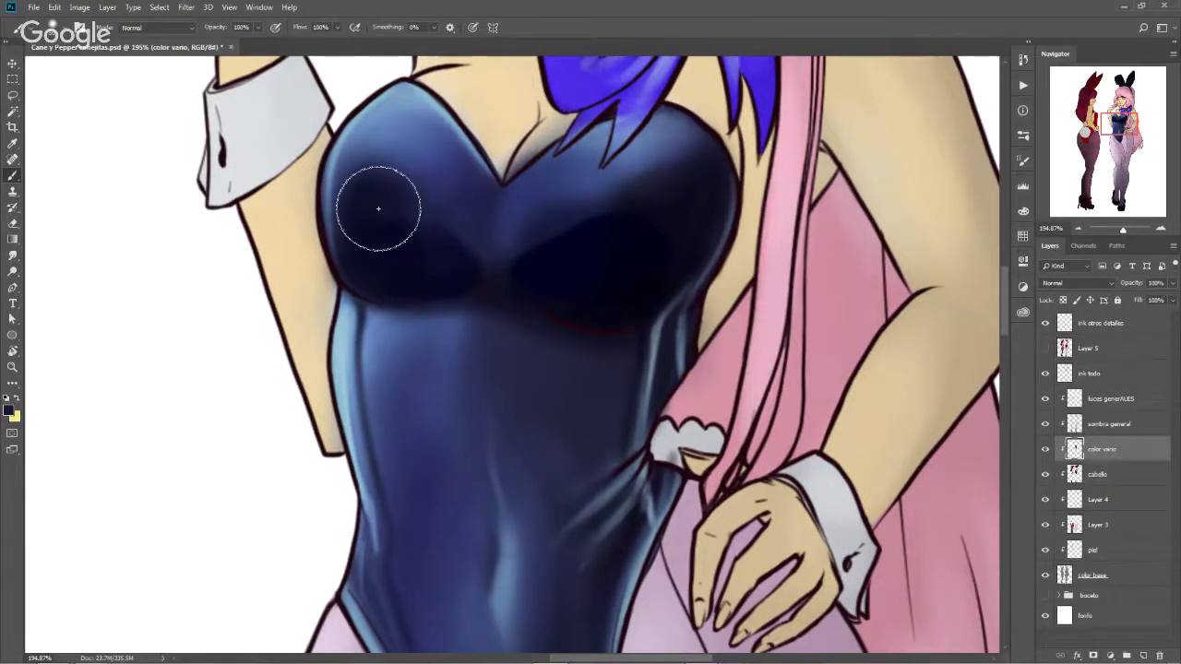
pyautogui.rightClick(13, 175)
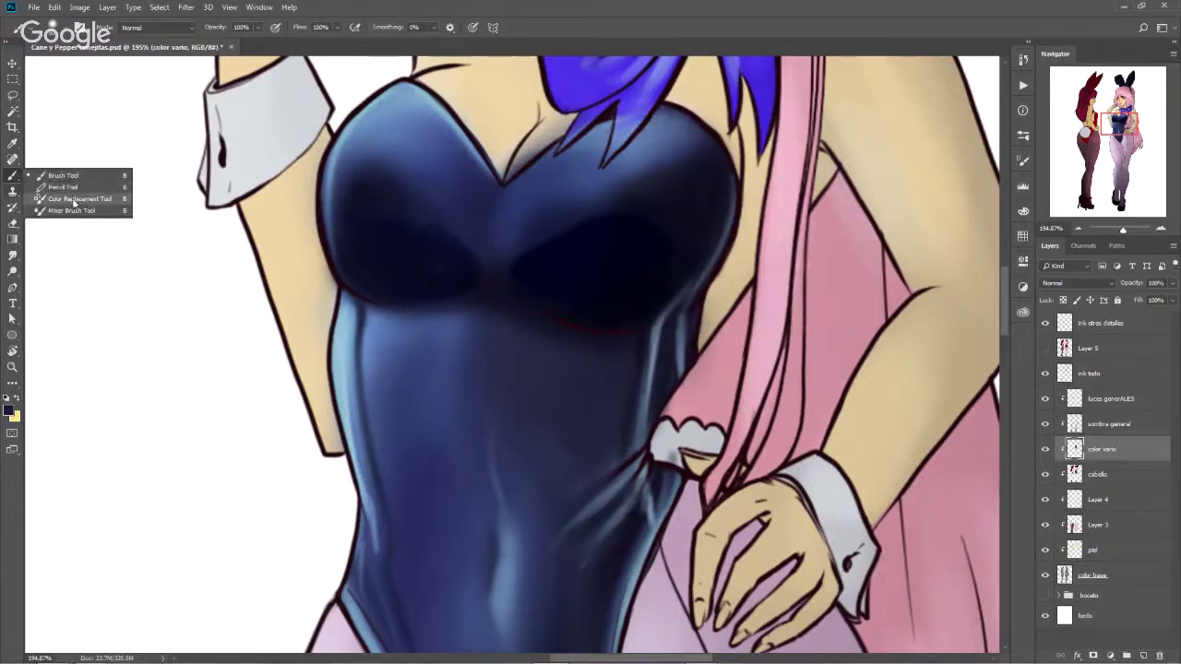
# Blend the dark bust shading with the Mixer Brush, then zoom out
pyautogui.click(70, 213)
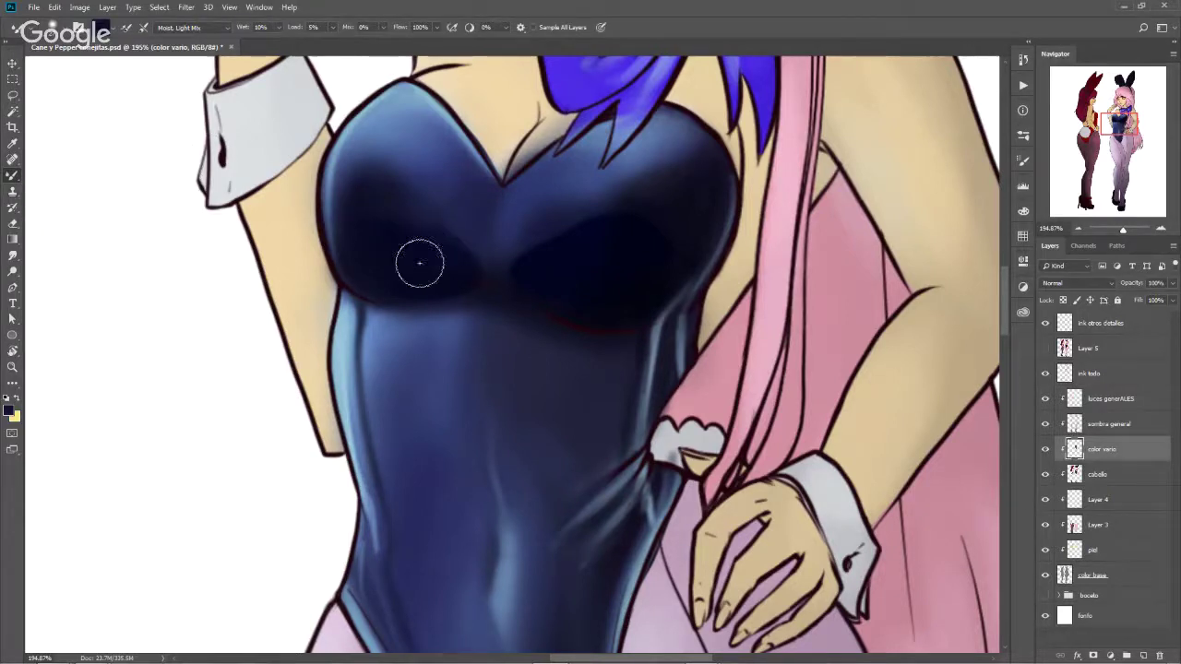
pyautogui.moveTo(419, 265)
pyautogui.mouseDown()
pyautogui.moveTo(429, 268)
pyautogui.moveTo(382, 193)
pyautogui.moveTo(456, 218)
pyautogui.moveTo(359, 203)
pyautogui.moveTo(414, 188)
pyautogui.moveTo(453, 247)
pyautogui.moveTo(398, 274)
pyautogui.moveTo(455, 200)
pyautogui.moveTo(556, 237)
pyautogui.moveTo(528, 255)
pyautogui.moveTo(574, 200)
pyautogui.moveTo(633, 200)
pyautogui.moveTo(596, 231)
pyautogui.moveTo(649, 283)
pyautogui.moveTo(532, 216)
pyautogui.moveTo(608, 179)
pyautogui.moveTo(661, 185)
pyautogui.moveTo(543, 297)
pyautogui.moveTo(658, 282)
pyautogui.mouseUp()
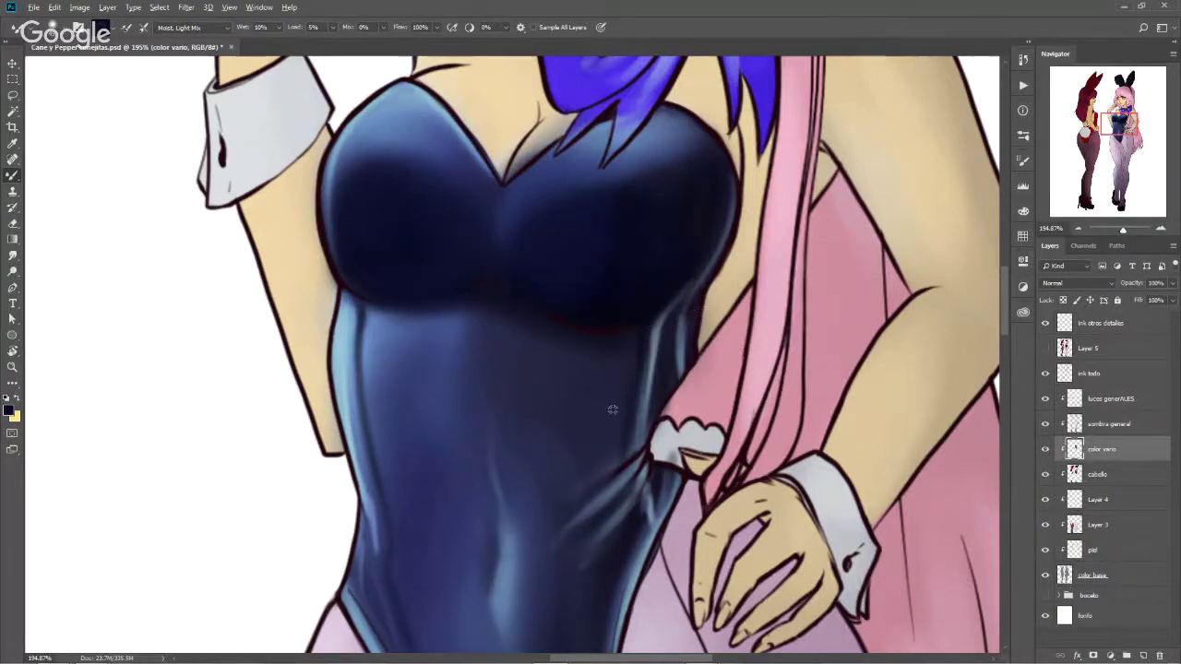
pyautogui.scroll(-2, 611, 409)
pyautogui.scroll(-1, 612, 409)
pyautogui.scroll(-1, 612, 408)
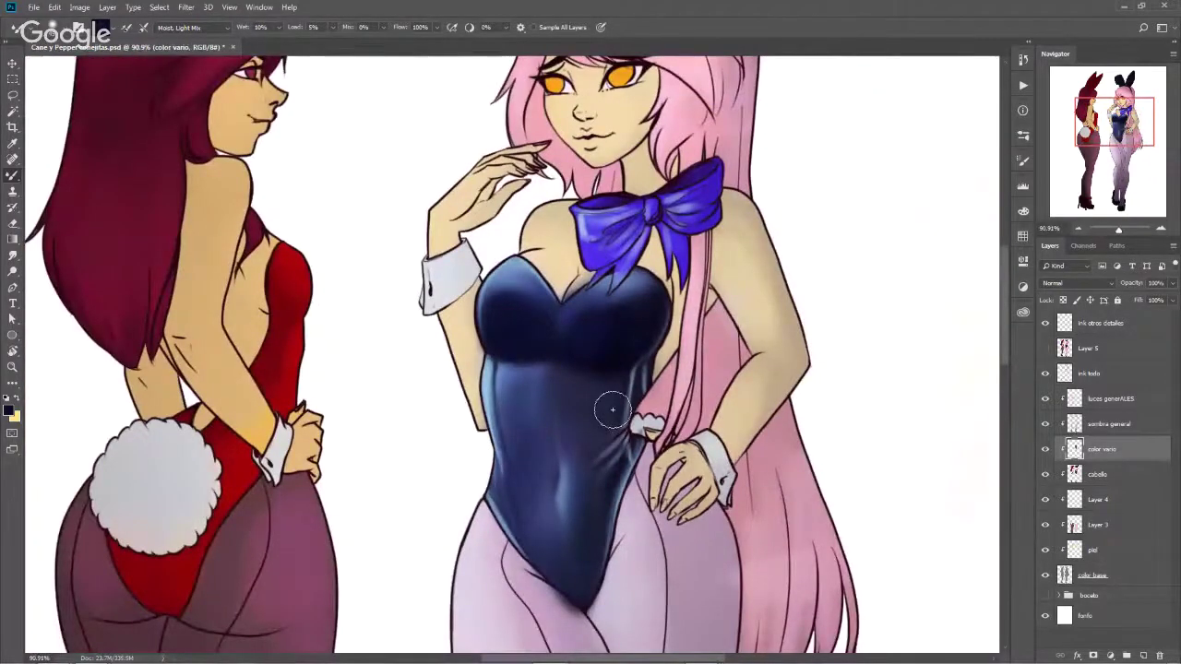
pyautogui.scroll(-1, 612, 408)
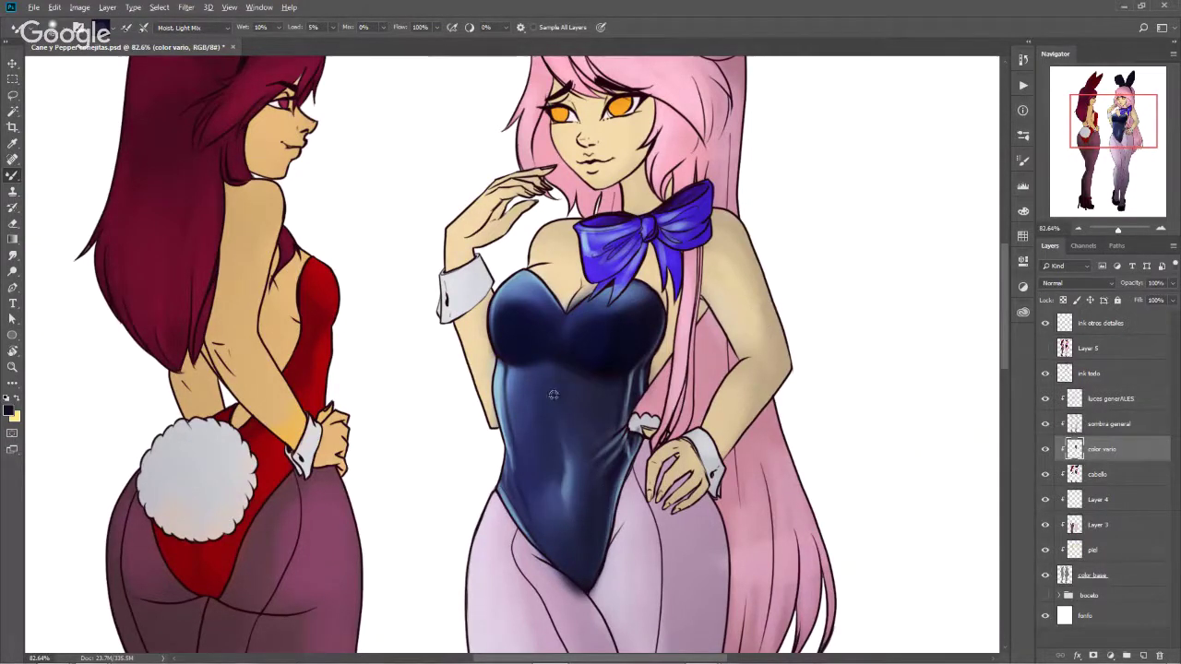
# Move down to the legs and blend the shading at the leotard's bottom tip
pyautogui.scroll(-1, 586, 369)
pyautogui.scroll(-1, 581, 388)
pyautogui.scroll(-1, 572, 415)
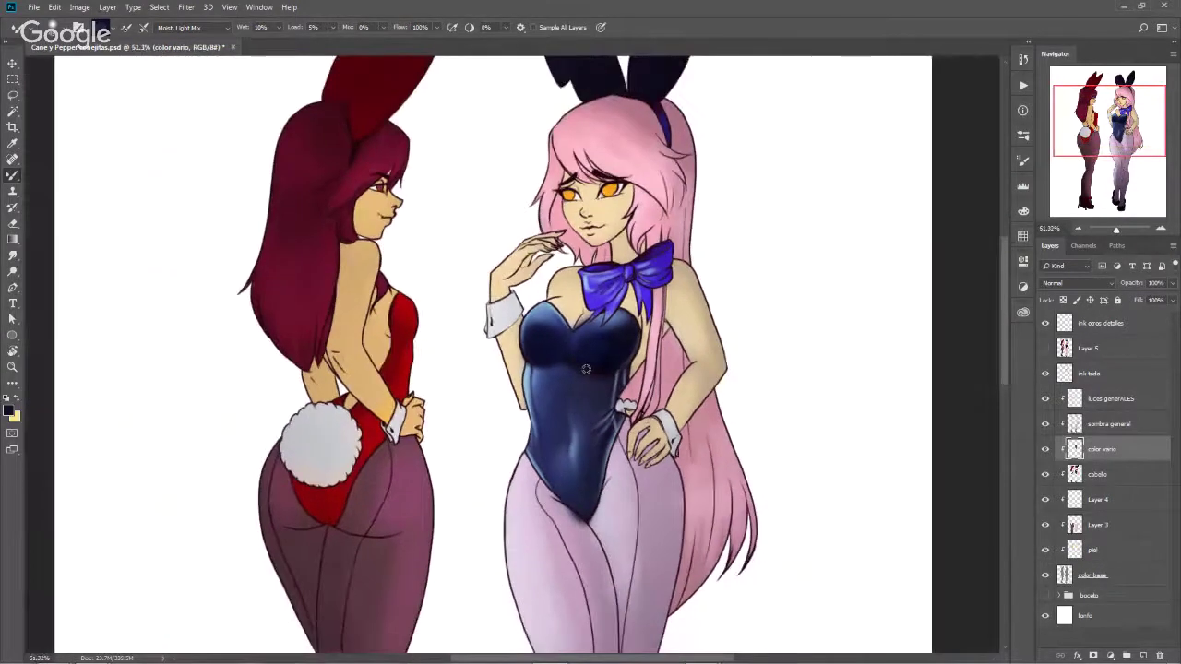
pyautogui.scroll(-1, 563, 443)
pyautogui.scroll(-2, 560, 406)
pyautogui.scroll(-3, 558, 305)
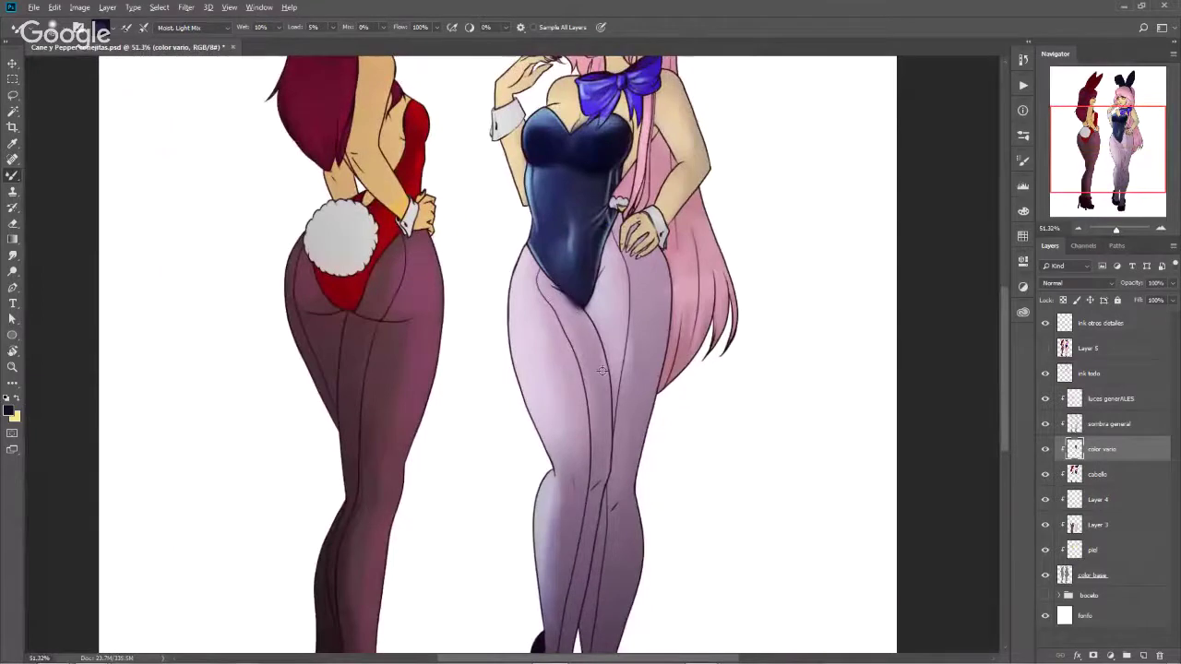
pyautogui.moveTo(546, 281)
pyautogui.mouseDown()
pyautogui.moveTo(579, 317)
pyautogui.moveTo(564, 329)
pyautogui.moveTo(552, 299)
pyautogui.moveTo(595, 364)
pyautogui.moveTo(601, 434)
pyautogui.mouseUp()
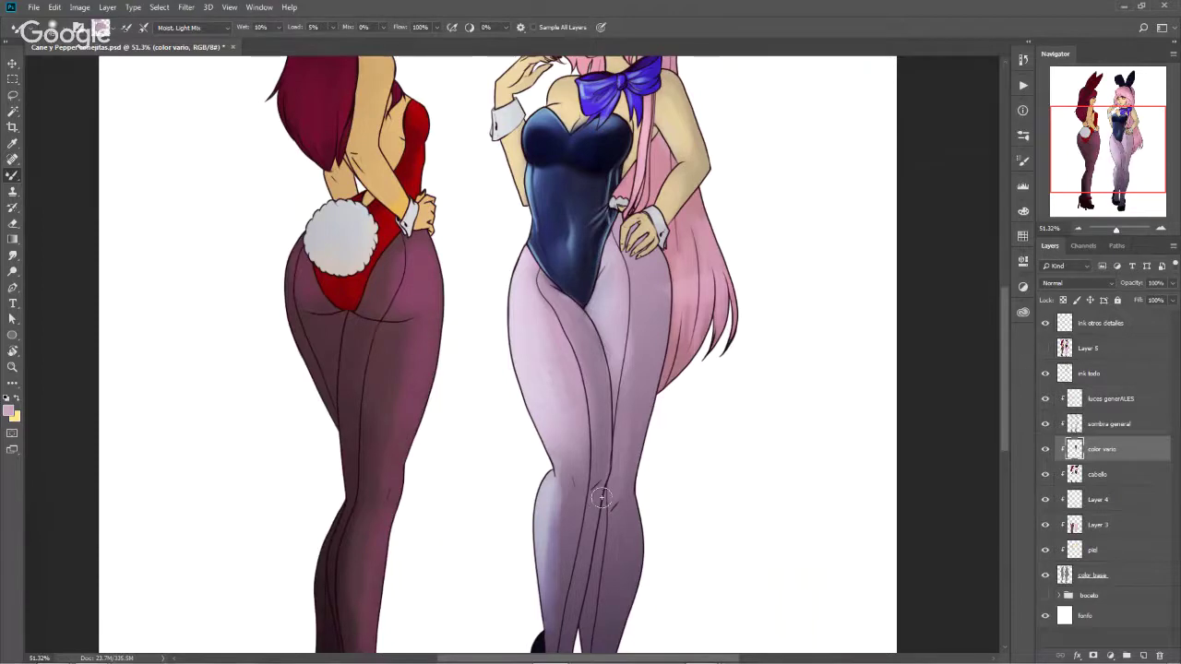
# Shrink the brush, return to the regular Brush tool, and centre the view on the legs
pyautogui.scroll(-3, 600, 498)
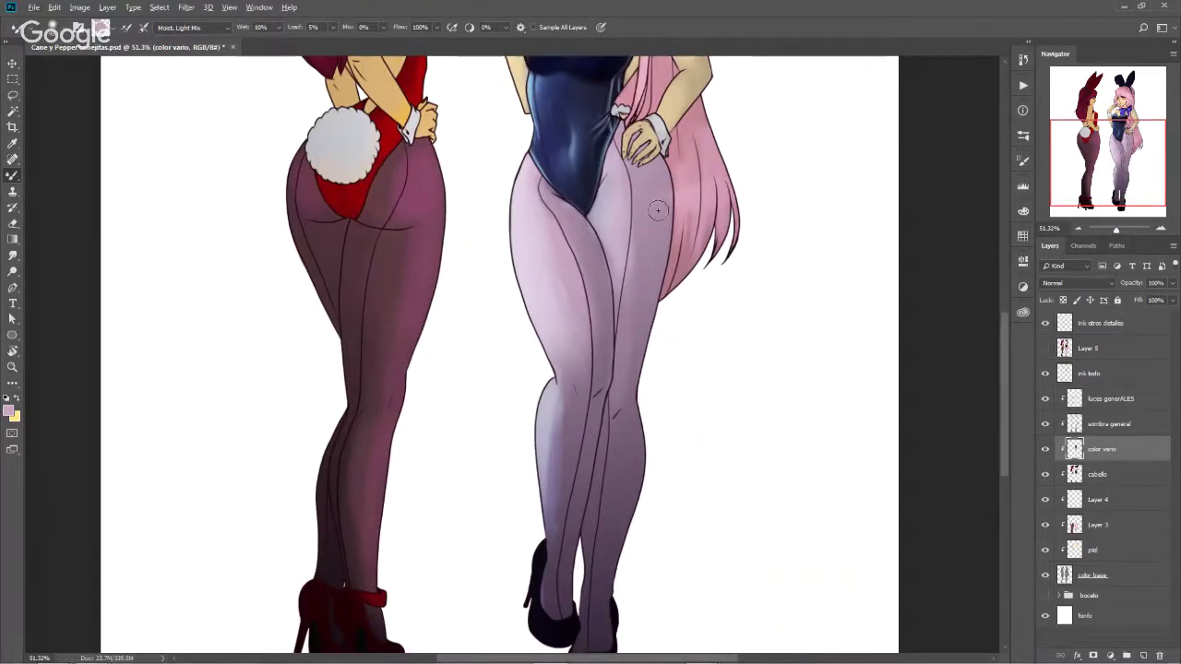
pyautogui.rightClick(528, 217)
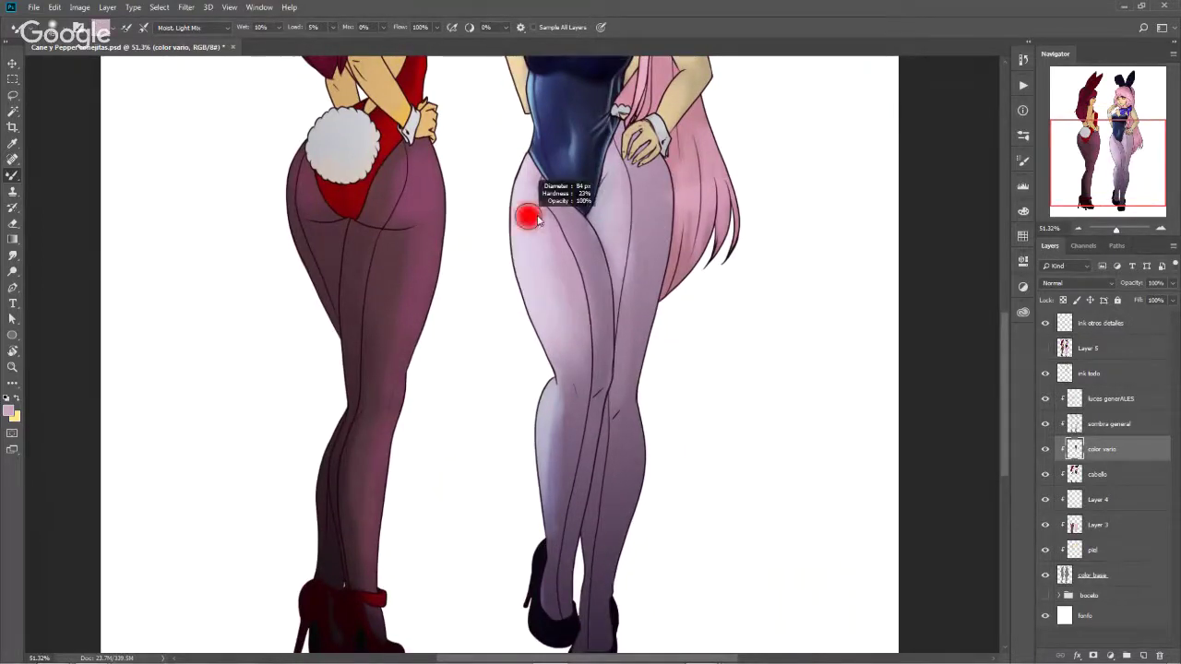
pyautogui.moveTo(542, 224); pyautogui.dragTo(530, 222)
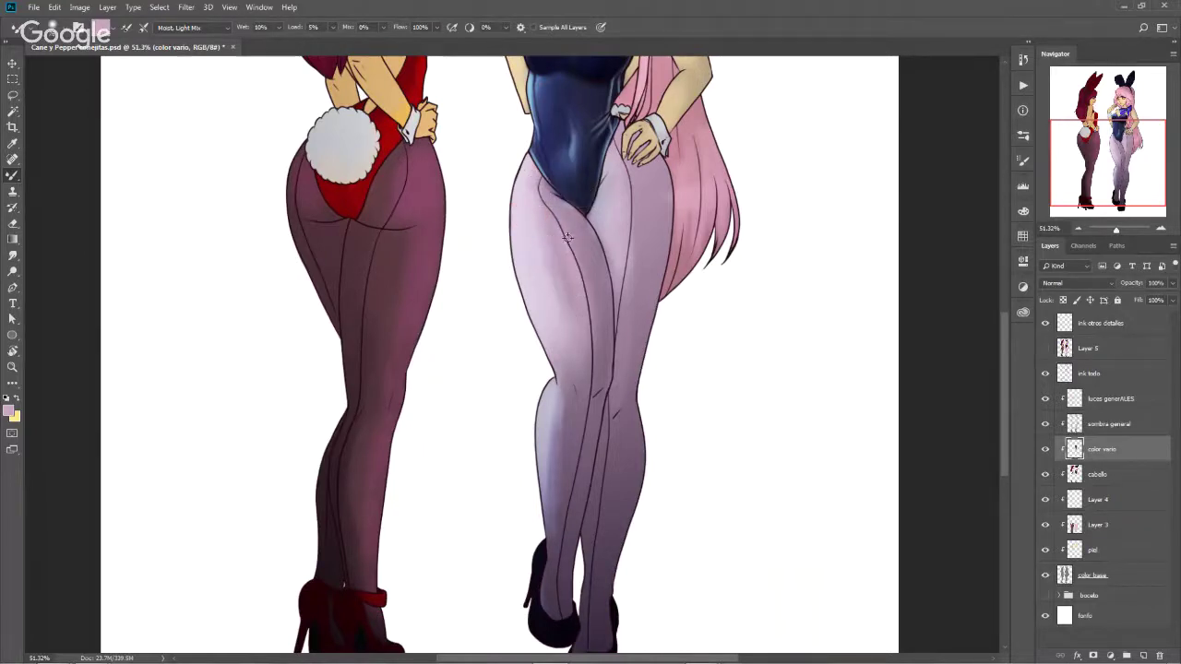
pyautogui.rightClick(13, 175)
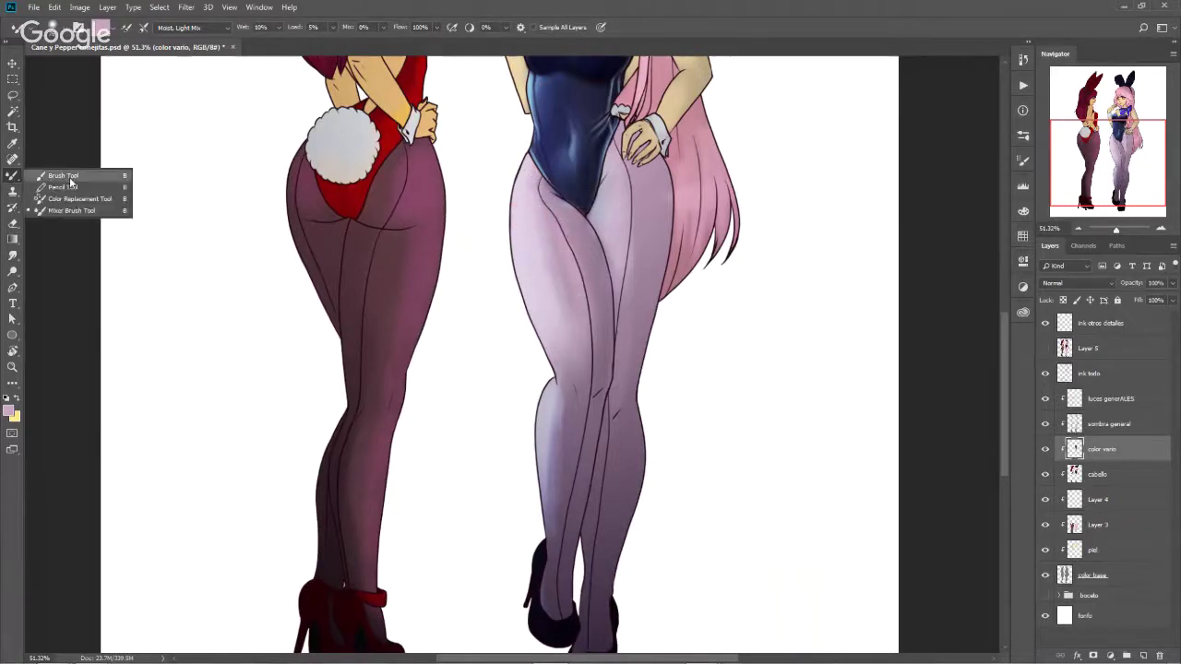
pyautogui.click(70, 175)
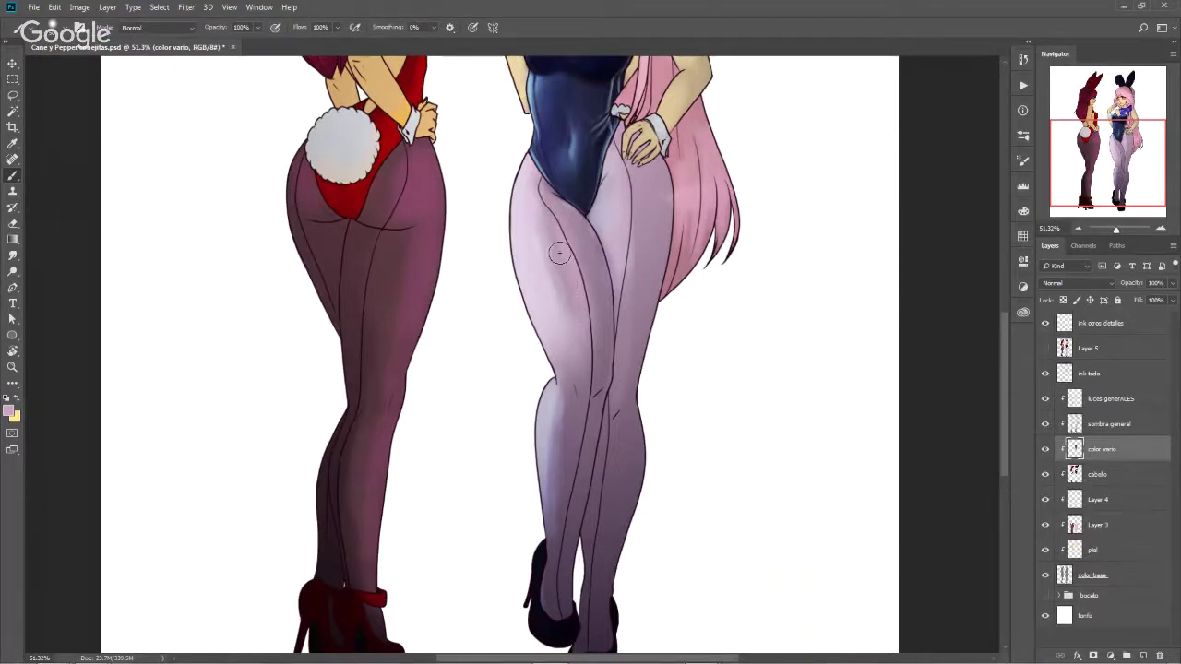
pyautogui.moveTo(559, 252); pyautogui.dragTo(549, 322)
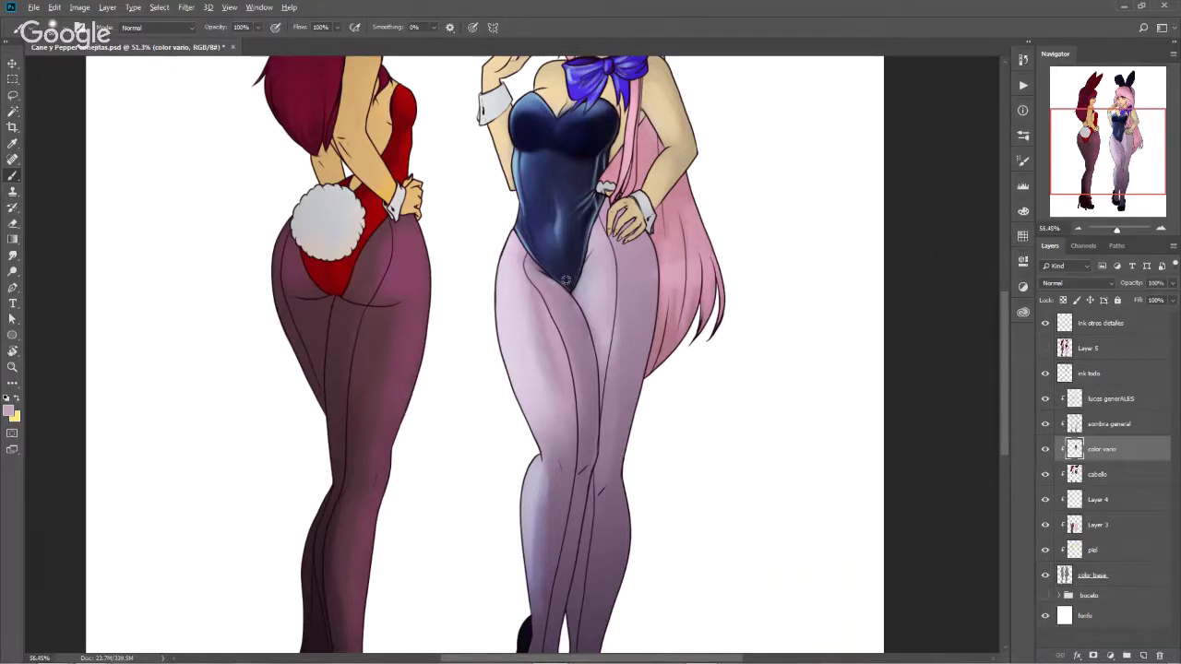
# Shade the left thigh with darker purple, then brush a pink glow along the inner thigh
pyautogui.scroll(3, 566, 279)
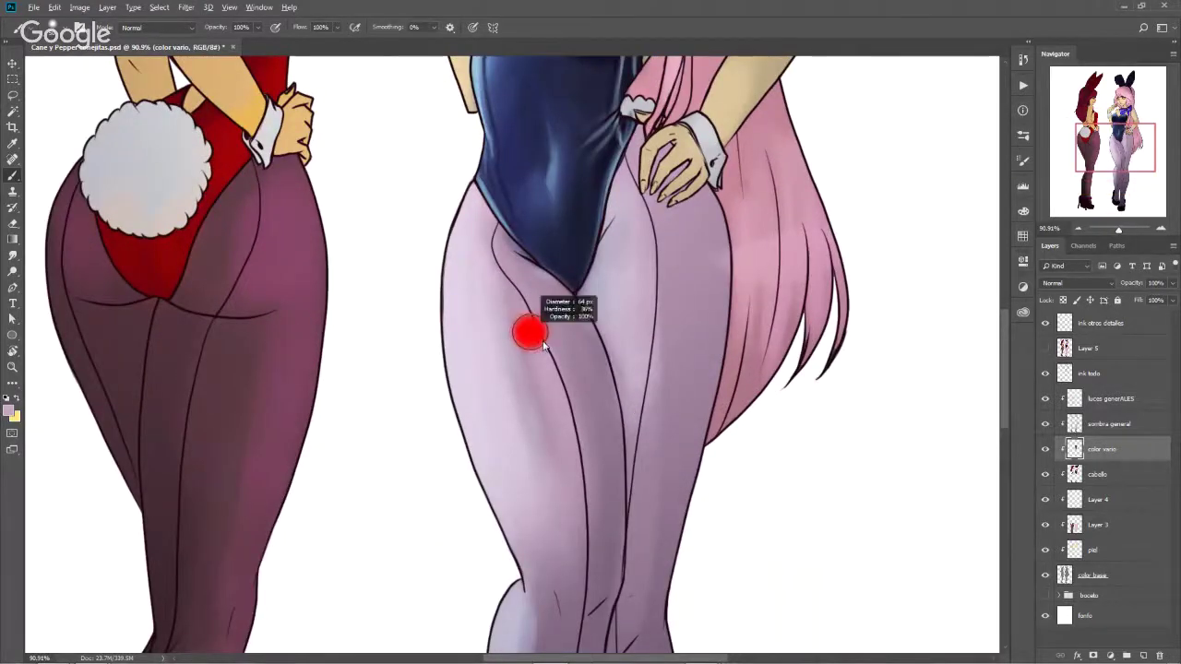
pyautogui.moveTo(544, 360); pyautogui.dragTo(558, 475)
pyautogui.moveTo(480, 277)
pyautogui.mouseDown()
pyautogui.moveTo(475, 419)
pyautogui.moveTo(490, 354)
pyautogui.moveTo(572, 443)
pyautogui.moveTo(509, 554)
pyautogui.moveTo(562, 590)
pyautogui.mouseUp()
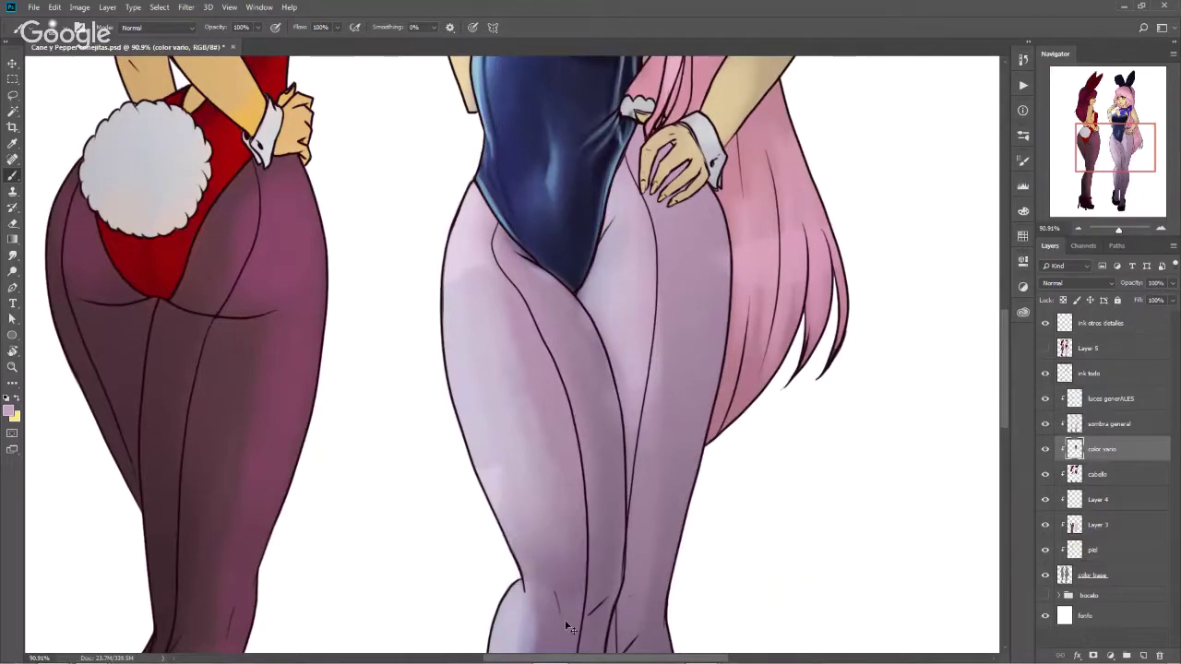
pyautogui.click(10, 411)
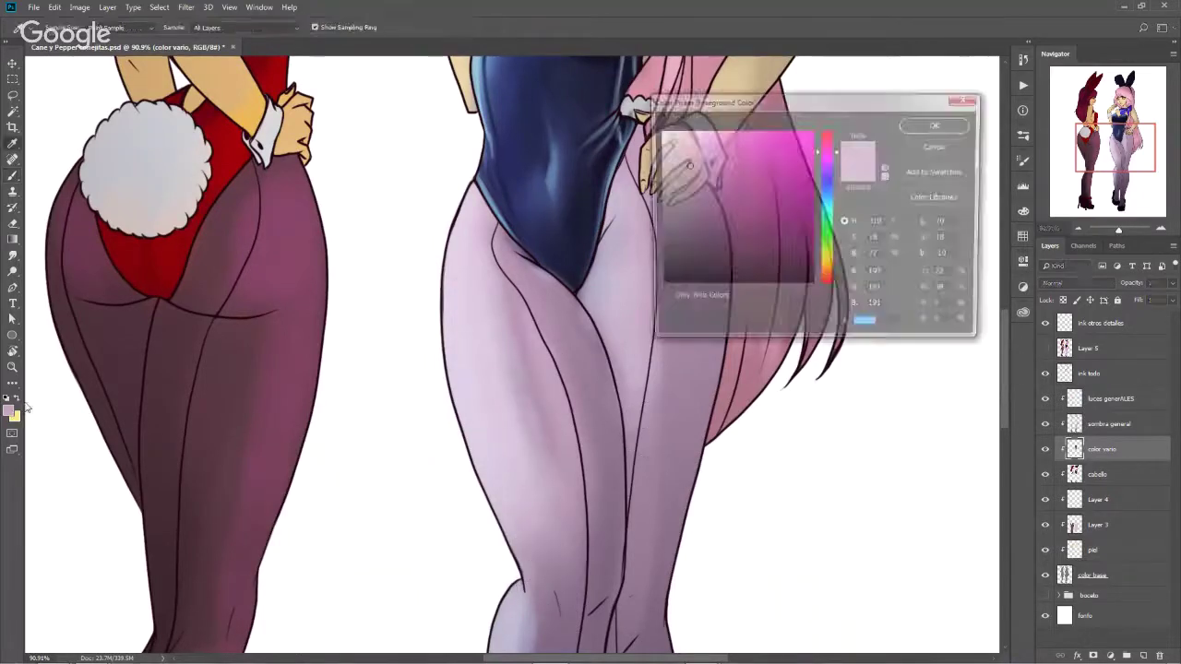
pyautogui.click(934, 125)
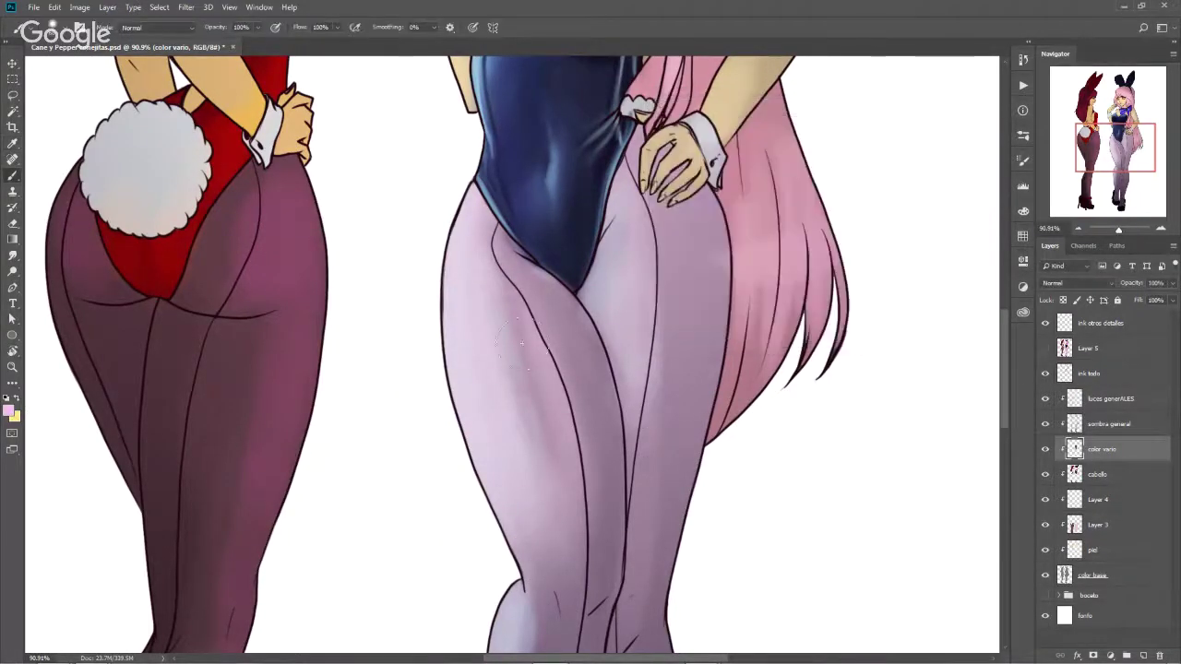
pyautogui.moveTo(505, 300)
pyautogui.mouseDown()
pyautogui.moveTo(550, 470)
pyautogui.moveTo(522, 400)
pyautogui.mouseUp()
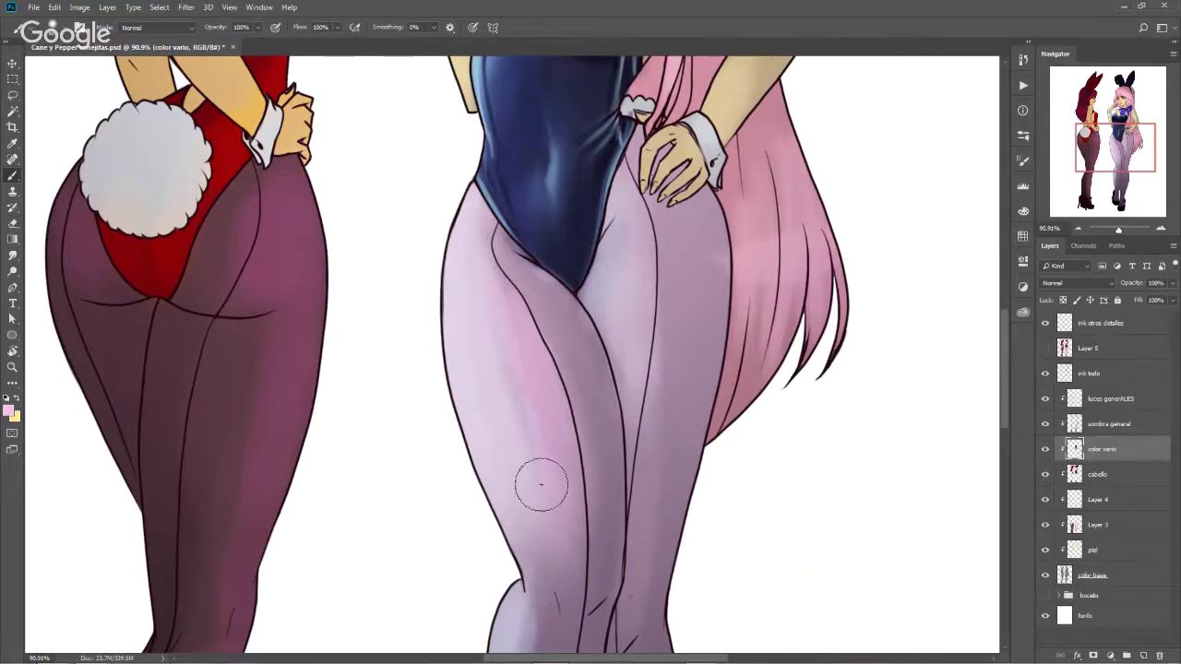
# Pick a darker plum and paint shadows down the red-haired girl's purple leggings
pyautogui.moveTo(279, 348); pyautogui.dragTo(394, 411)
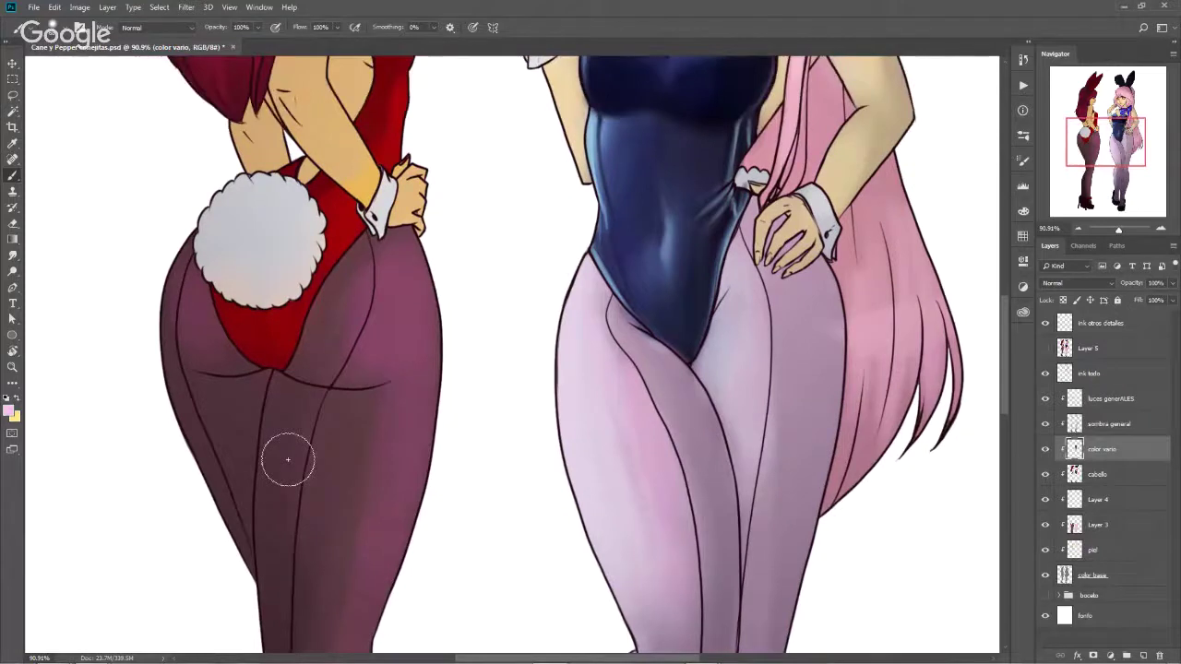
pyautogui.click(9, 411)
pyautogui.click(738, 245)
pyautogui.click(933, 123)
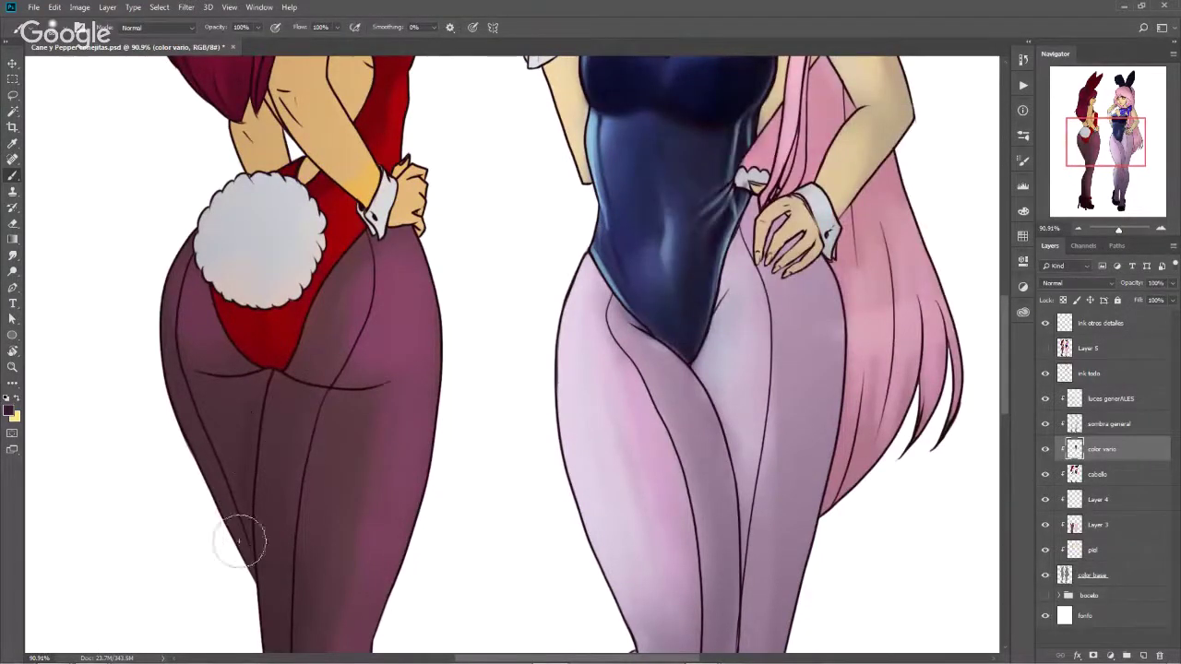
pyautogui.keyDown('alt'); pyautogui.rightClick(246, 431); pyautogui.keyUp('alt')
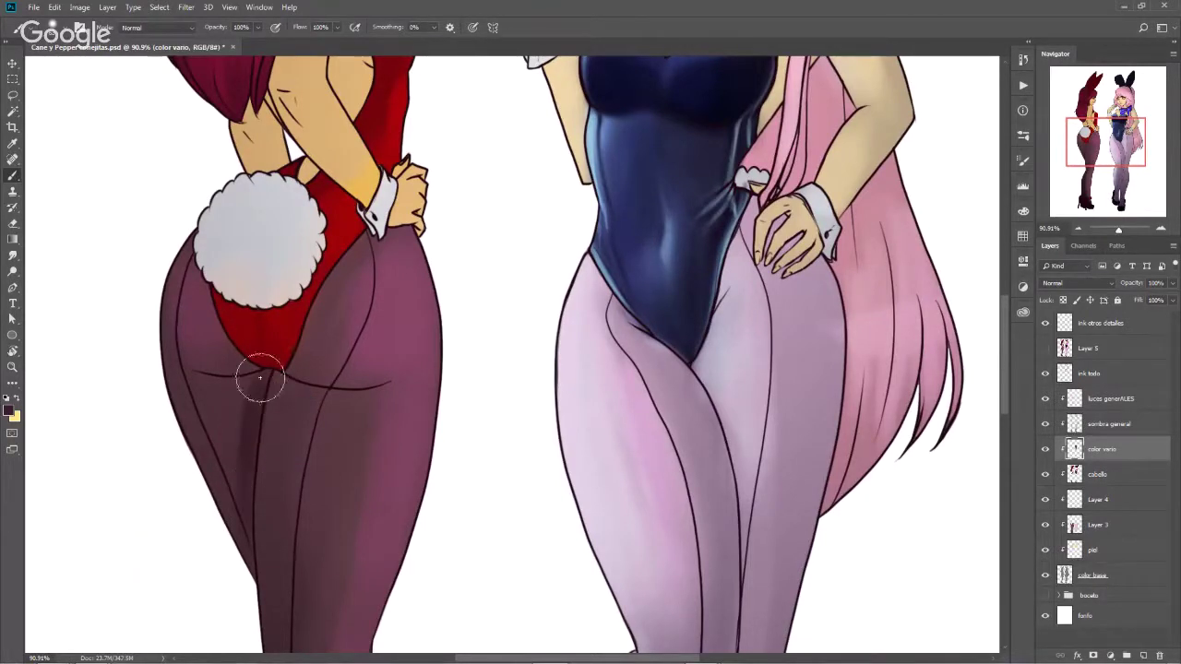
pyautogui.moveTo(258, 374)
pyautogui.mouseDown()
pyautogui.moveTo(252, 404)
pyautogui.moveTo(240, 396)
pyautogui.moveTo(230, 474)
pyautogui.moveTo(235, 395)
pyautogui.moveTo(248, 382)
pyautogui.moveTo(231, 385)
pyautogui.moveTo(231, 485)
pyautogui.moveTo(232, 391)
pyautogui.moveTo(188, 379)
pyautogui.moveTo(204, 333)
pyautogui.moveTo(190, 351)
pyautogui.moveTo(277, 342)
pyautogui.moveTo(296, 362)
pyautogui.moveTo(369, 351)
pyautogui.moveTo(333, 411)
pyautogui.moveTo(435, 359)
pyautogui.moveTo(386, 372)
pyautogui.mouseUp()
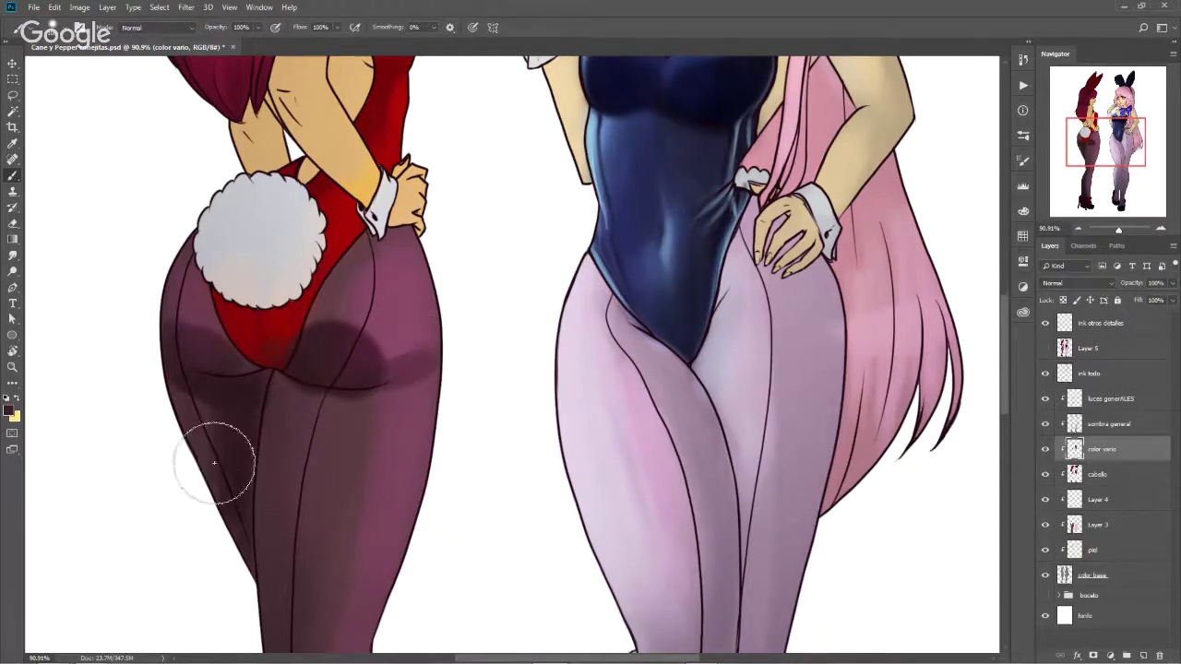
pyautogui.scroll(-3, 278, 519)
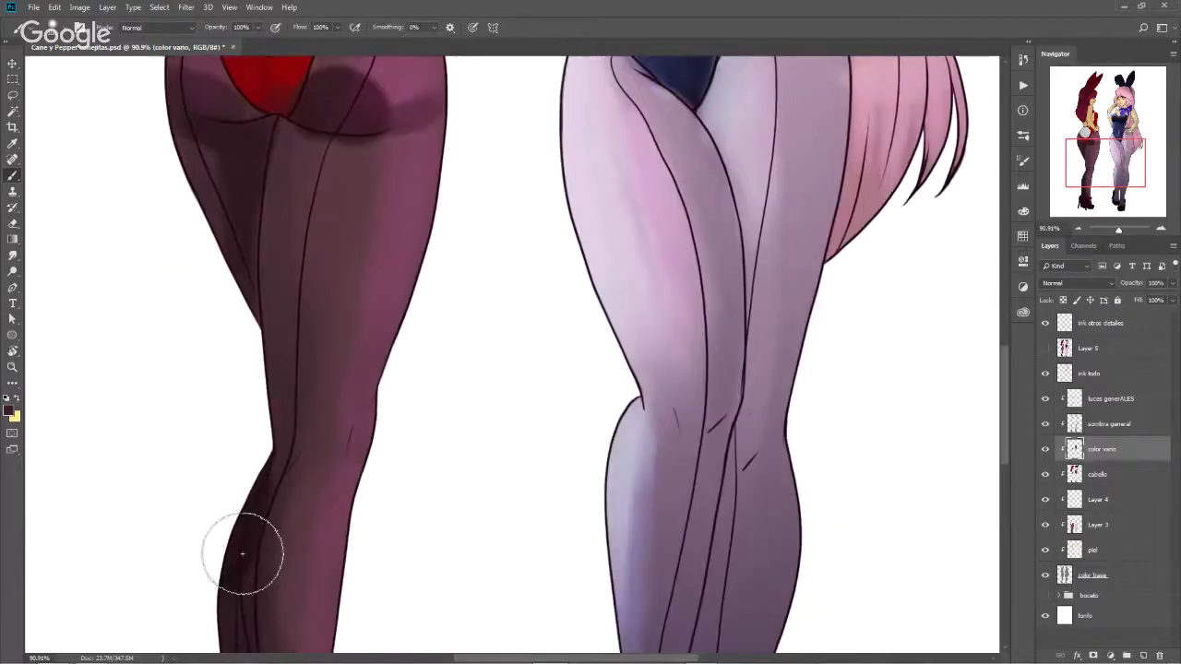
pyautogui.scroll(-3, 237, 554)
pyautogui.scroll(-3, 258, 535)
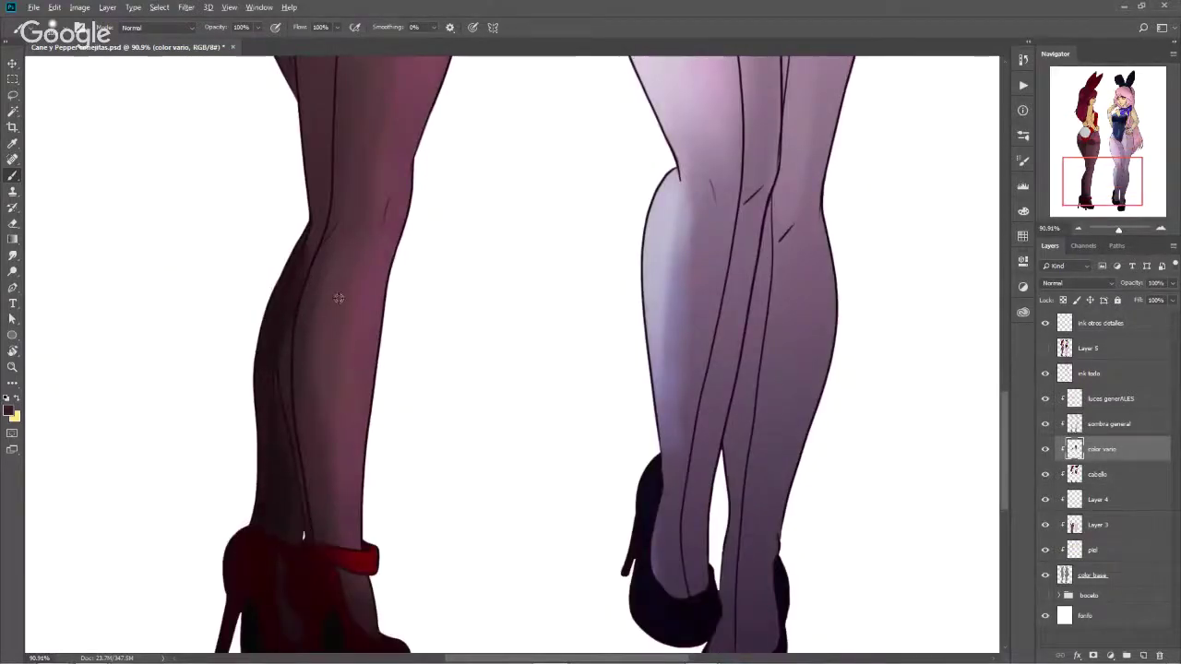
pyautogui.moveTo(337, 277); pyautogui.dragTo(321, 312)
pyautogui.moveTo(343, 209); pyautogui.dragTo(344, 471)
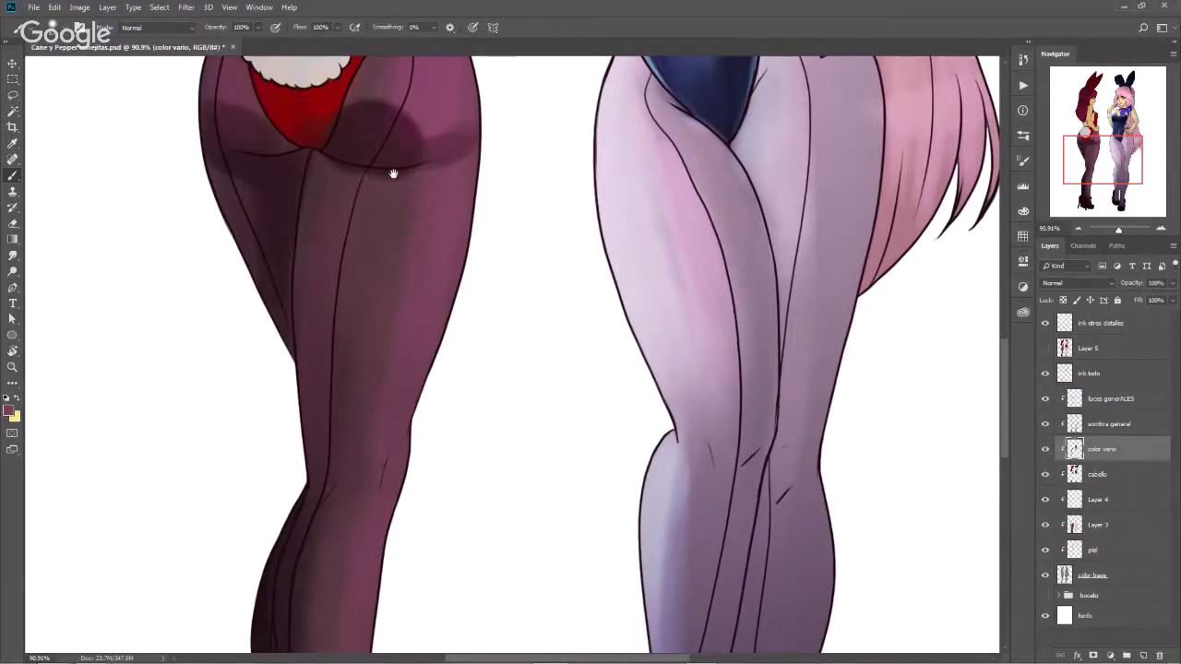
pyautogui.moveTo(393, 173)
pyautogui.mouseDown()
pyautogui.moveTo(395, 355)
pyautogui.moveTo(376, 469)
pyautogui.mouseUp()
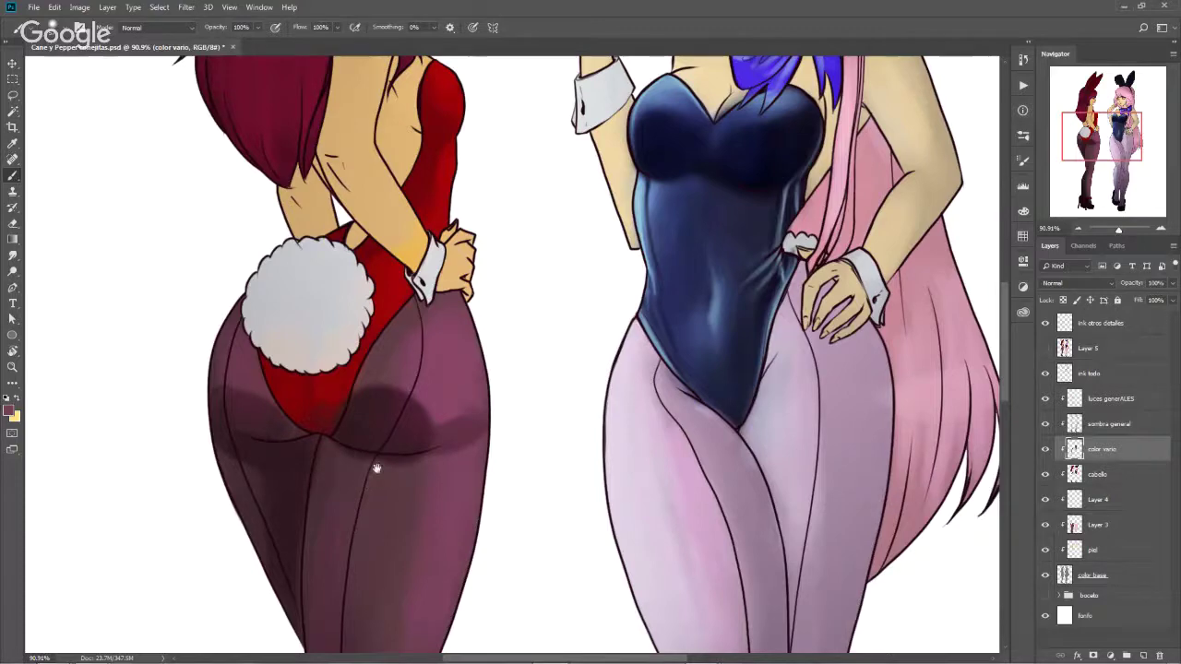
# Brush a lighter pink highlight down the red-haired girl's calf, then zoom out to fit the image
pyautogui.scroll(-3, 391, 416)
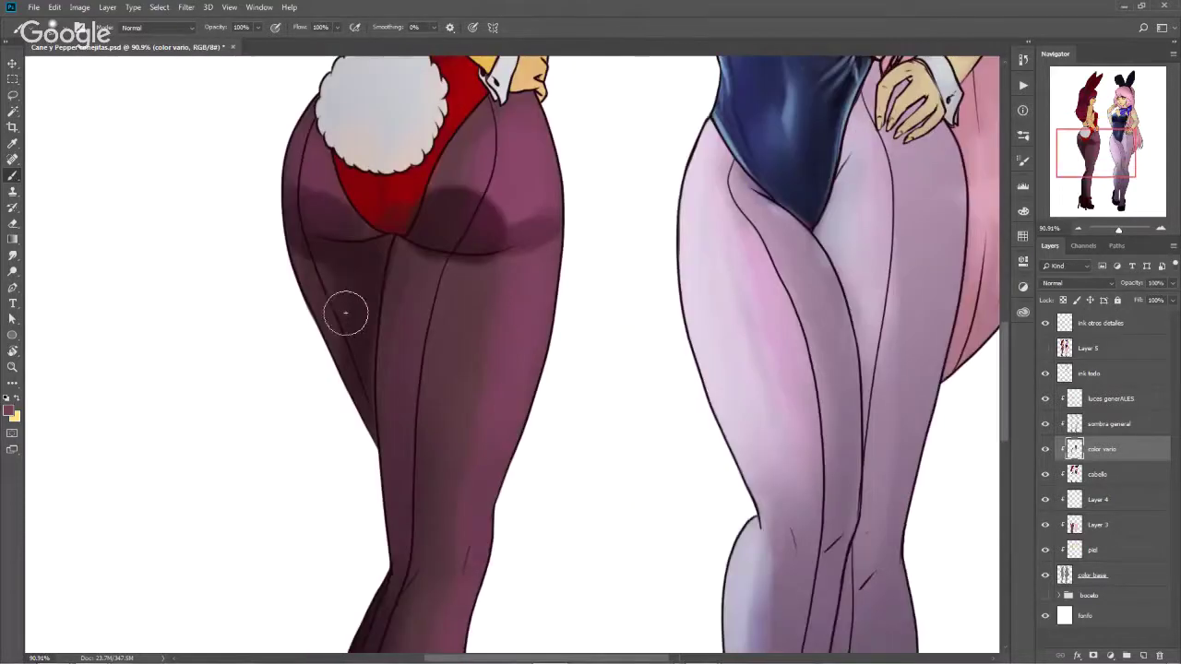
pyautogui.moveTo(422, 492); pyautogui.dragTo(402, 338)
pyautogui.scroll(-2, 402, 337)
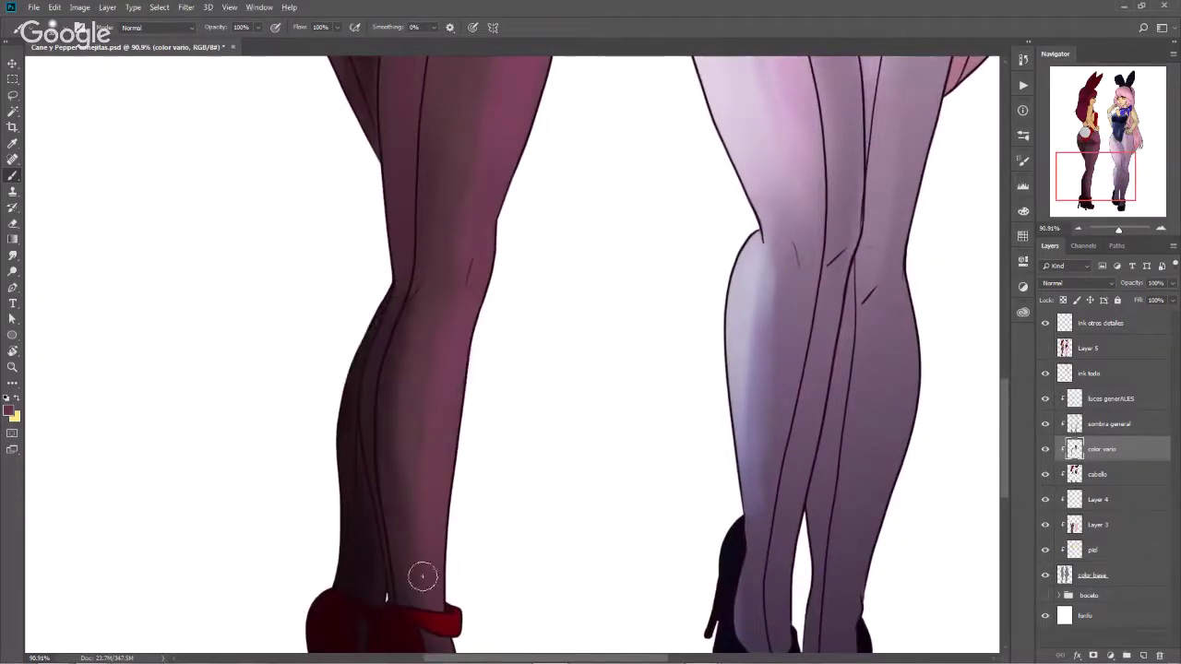
pyautogui.click(9, 412)
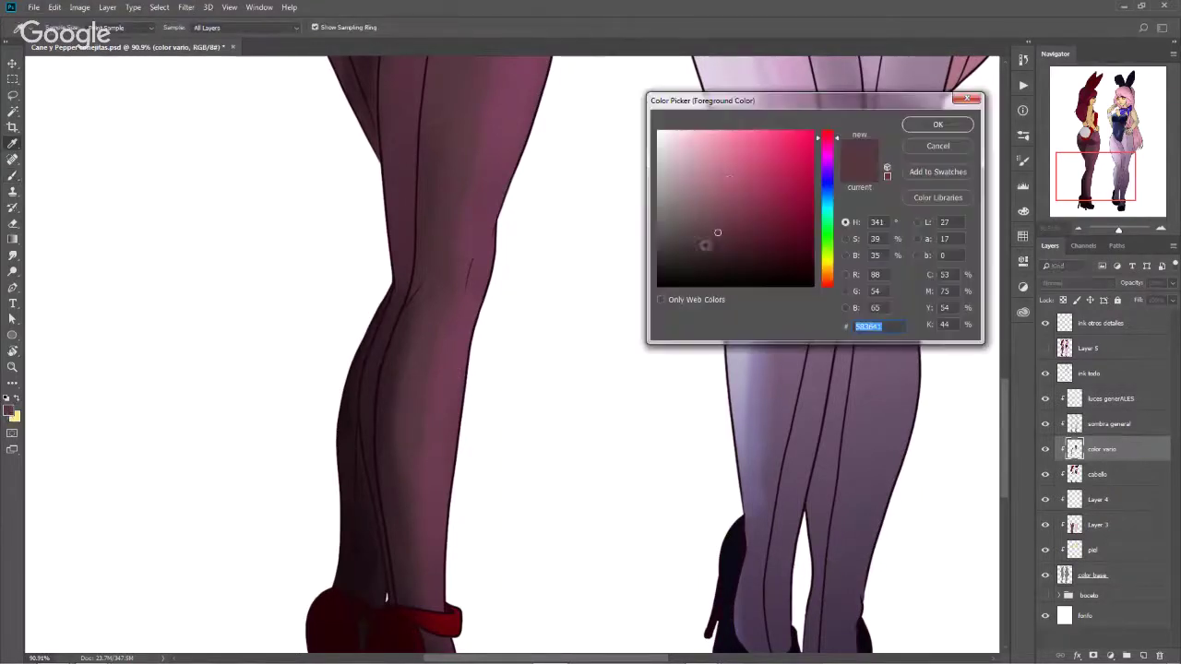
pyautogui.click(715, 173)
pyautogui.click(932, 129)
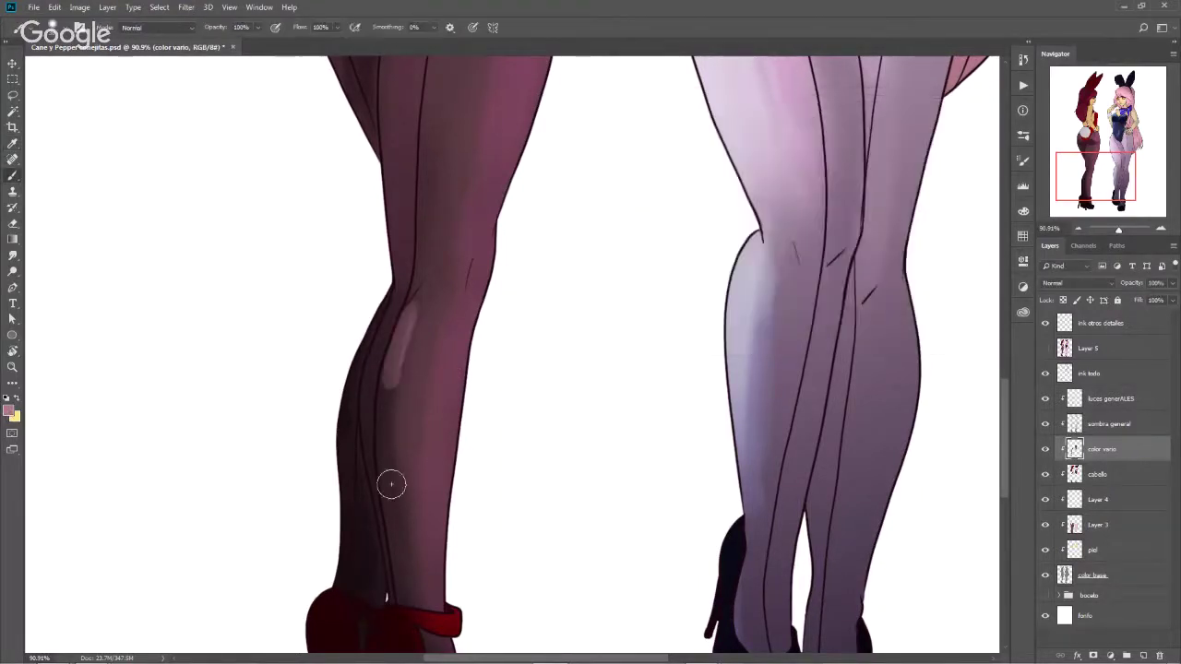
pyautogui.moveTo(390, 527)
pyautogui.mouseDown()
pyautogui.moveTo(391, 364)
pyautogui.moveTo(389, 434)
pyautogui.mouseUp()
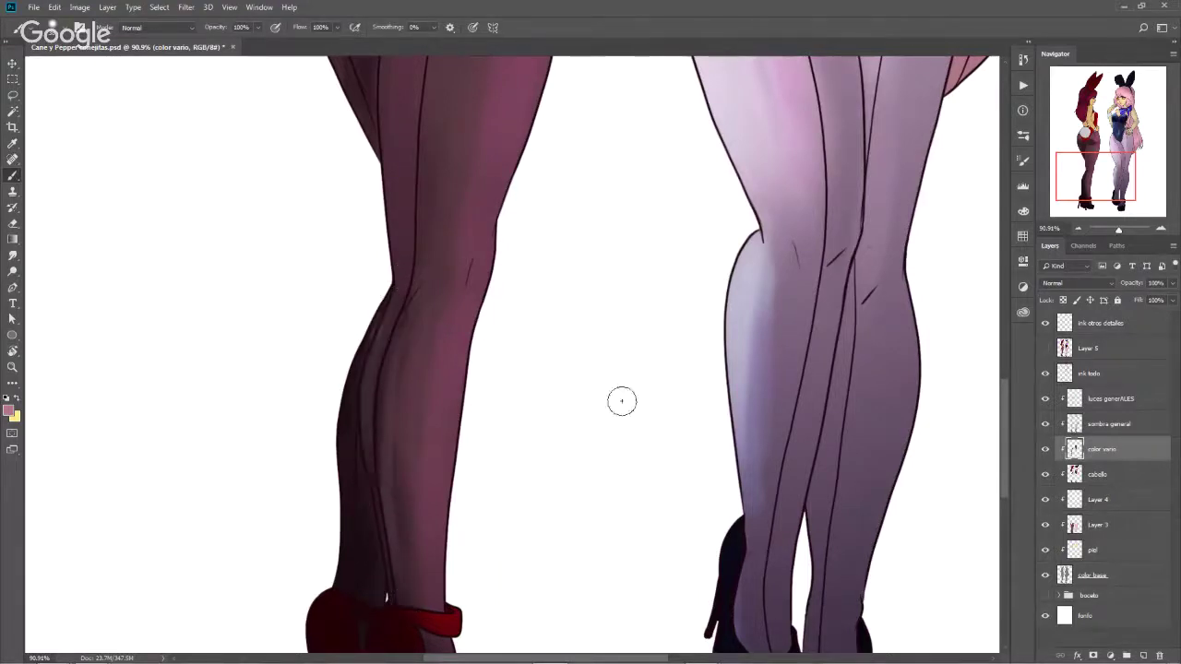
pyautogui.scroll(-3, 724, 323)
pyautogui.scroll(-4, 722, 330)
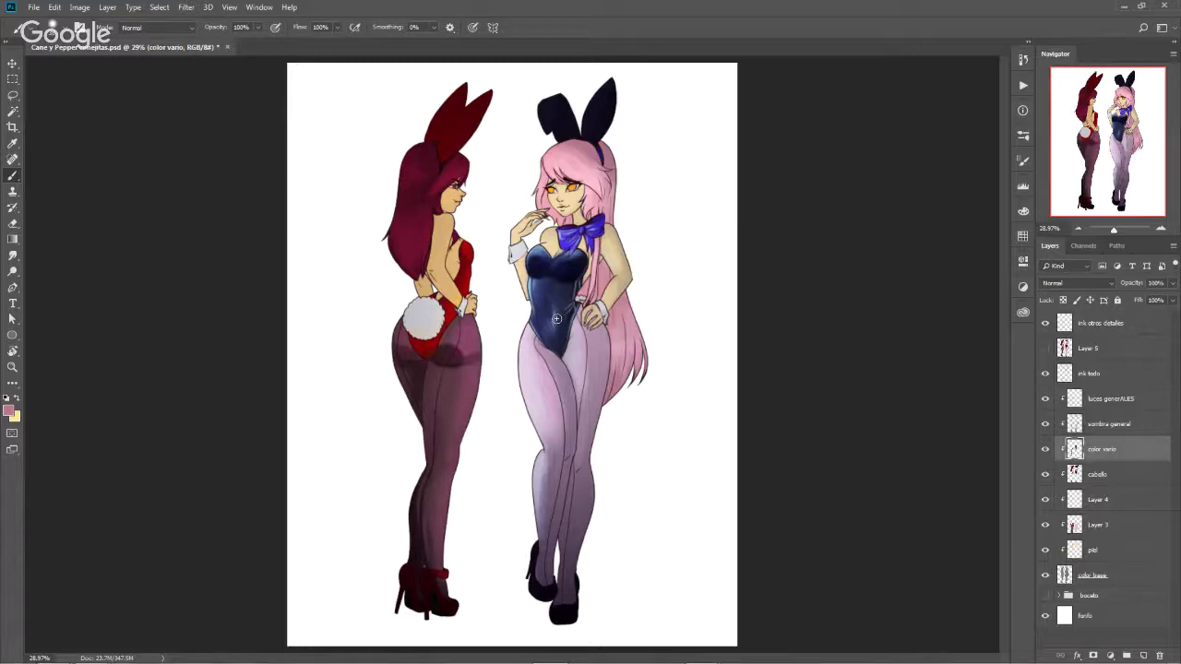
# Brighten the red-haired girl's bunny tail with a slightly blue-tinted near-white
pyautogui.click(10, 412)
pyautogui.click(829, 203)
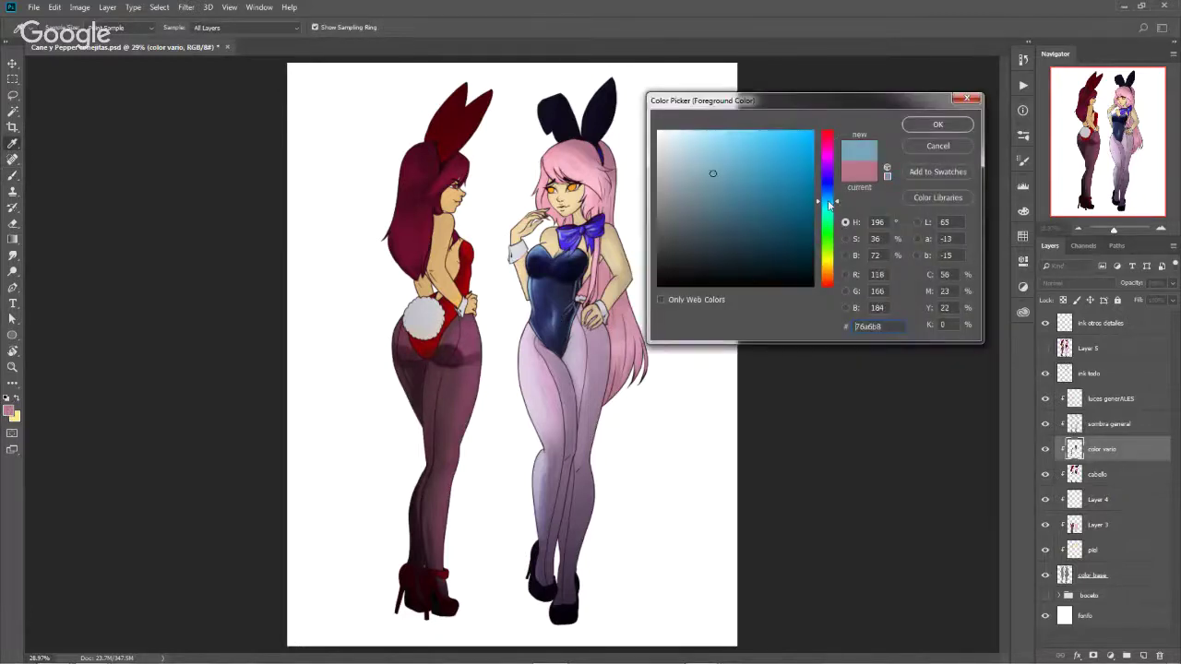
pyautogui.moveTo(701, 166); pyautogui.dragTo(658, 135)
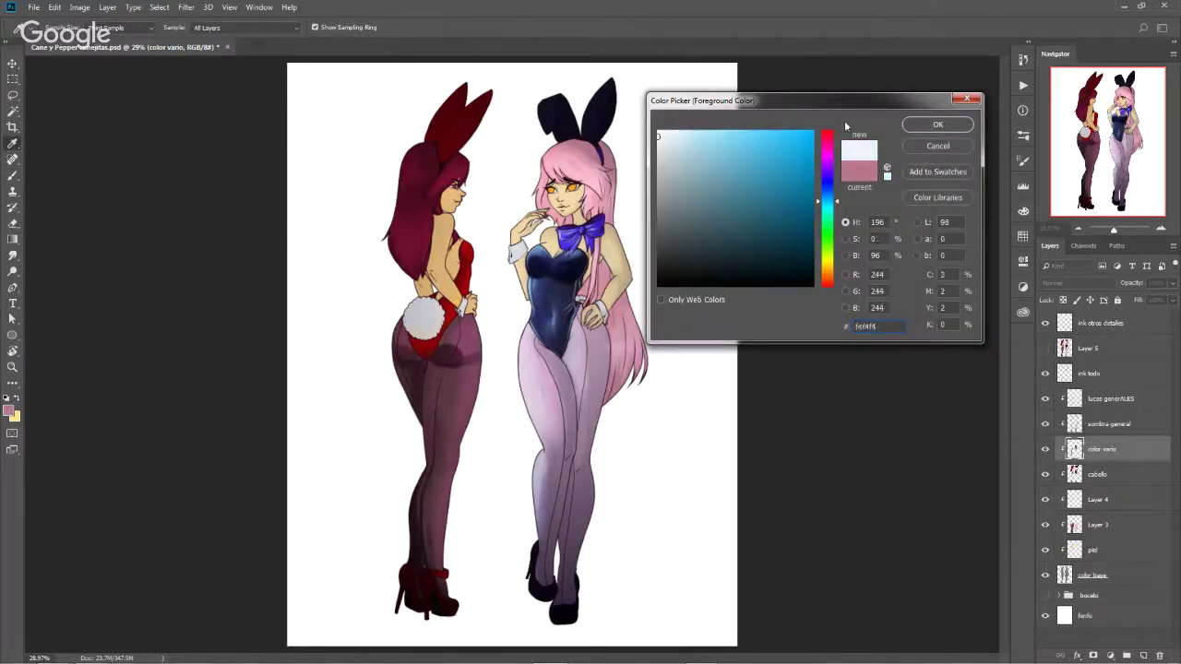
pyautogui.click(663, 134)
pyautogui.click(937, 125)
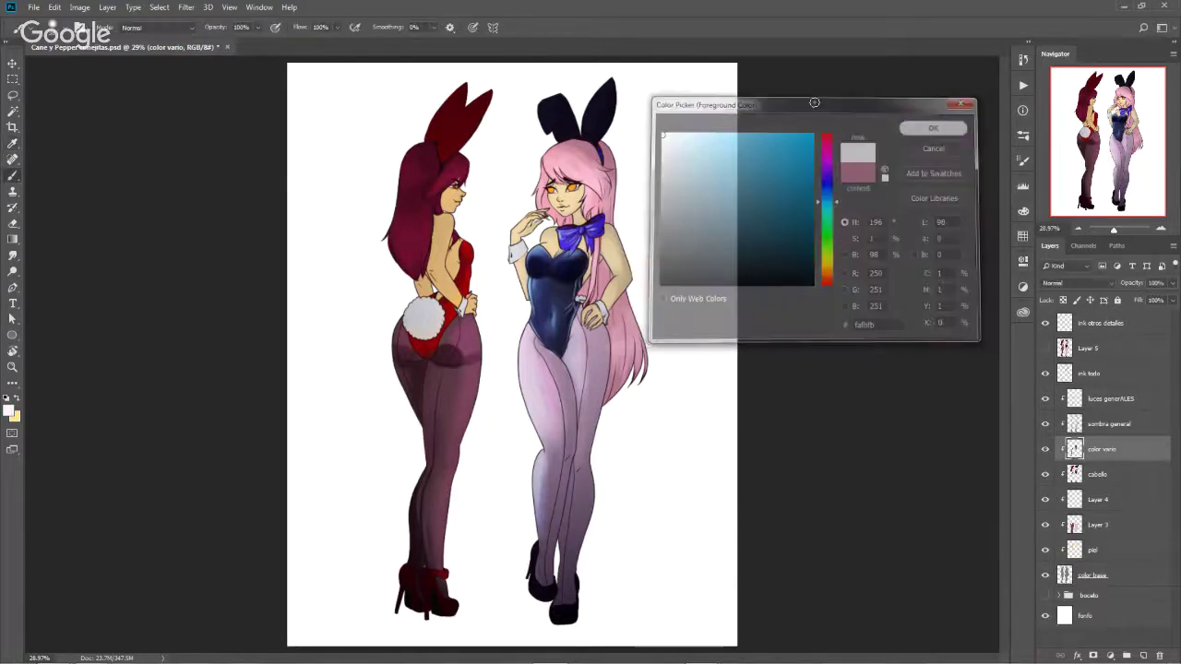
pyautogui.keyDown('alt'); pyautogui.rightClick(424, 307); pyautogui.keyUp('alt')
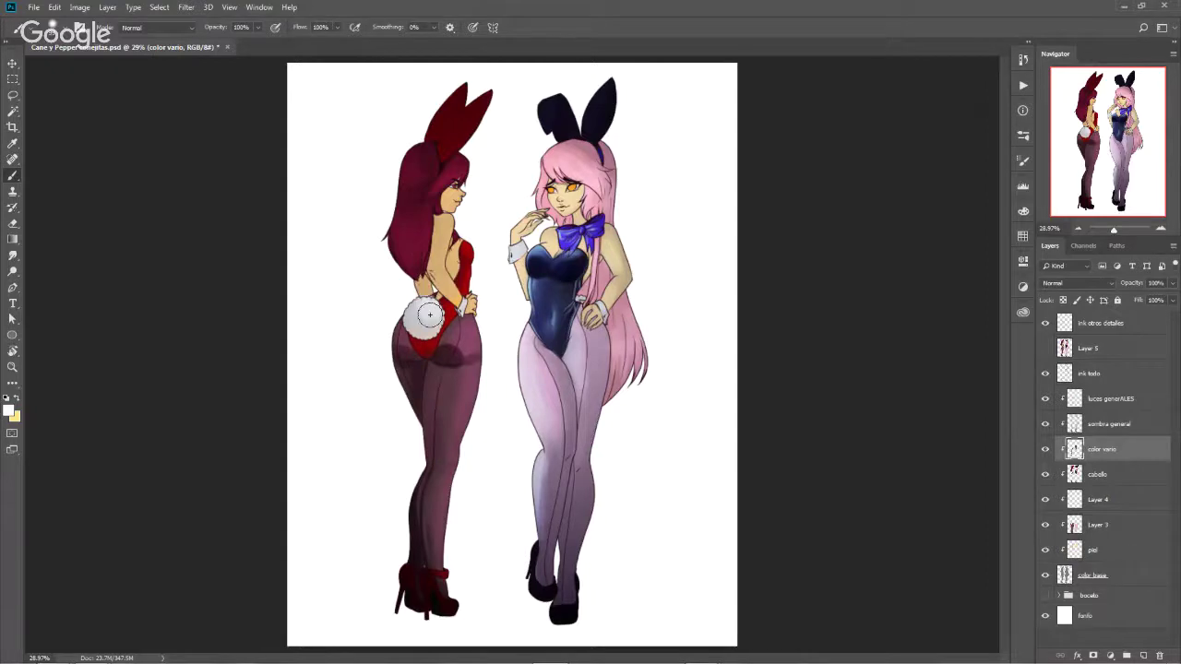
pyautogui.moveTo(424, 308); pyautogui.dragTo(433, 332)
# Sample the leotard red and shift it to bright orange (H 25, S 100%, B 100%)
pyautogui.keyDown('alt'); pyautogui.click(467, 274); pyautogui.keyUp('alt')
pyautogui.keyDown('alt'); pyautogui.rightClick(554, 224); pyautogui.keyUp('alt')
pyautogui.click(9, 412)
pyautogui.moveTo(828, 282); pyautogui.dragTo(830, 274)
pyautogui.click(812, 132)
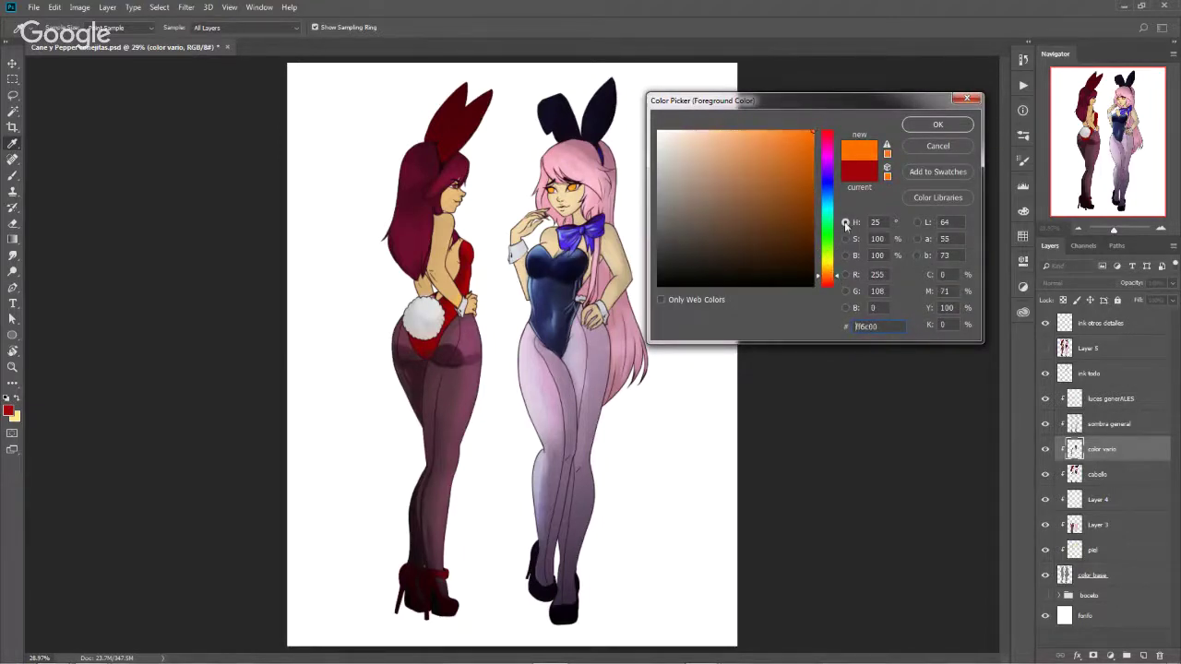
pyautogui.click(937, 125)
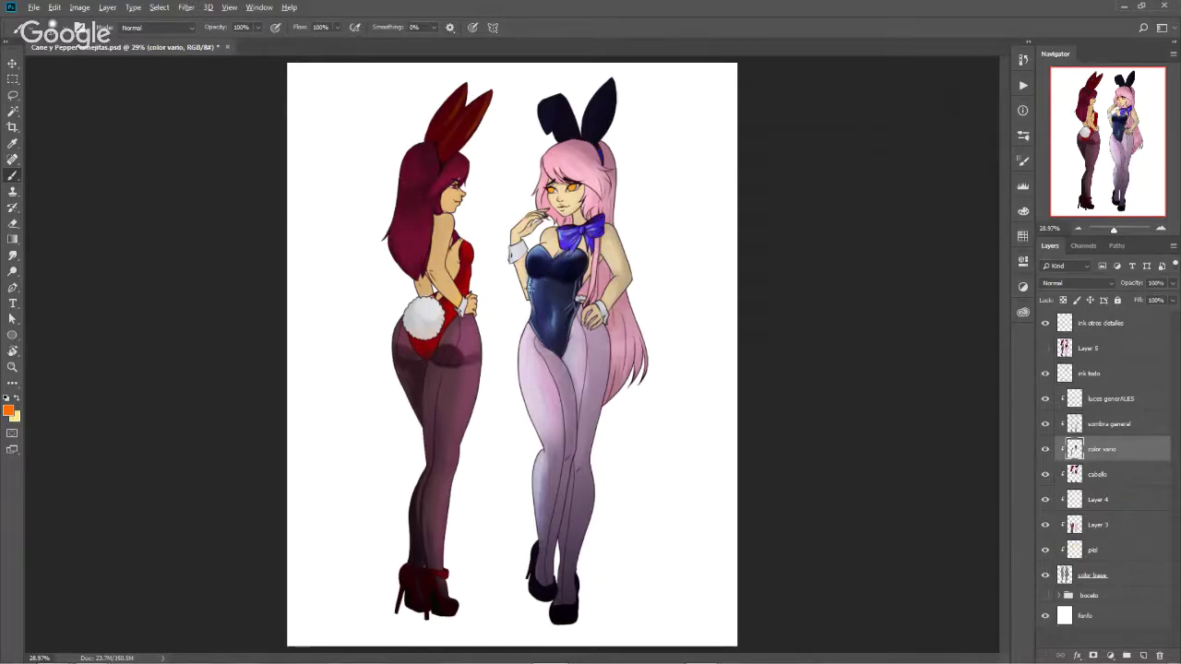
# Switch the paint colour to light blue and shrink the brush size
pyautogui.keyDown('alt'); pyautogui.click(528, 287); pyautogui.keyUp('alt')
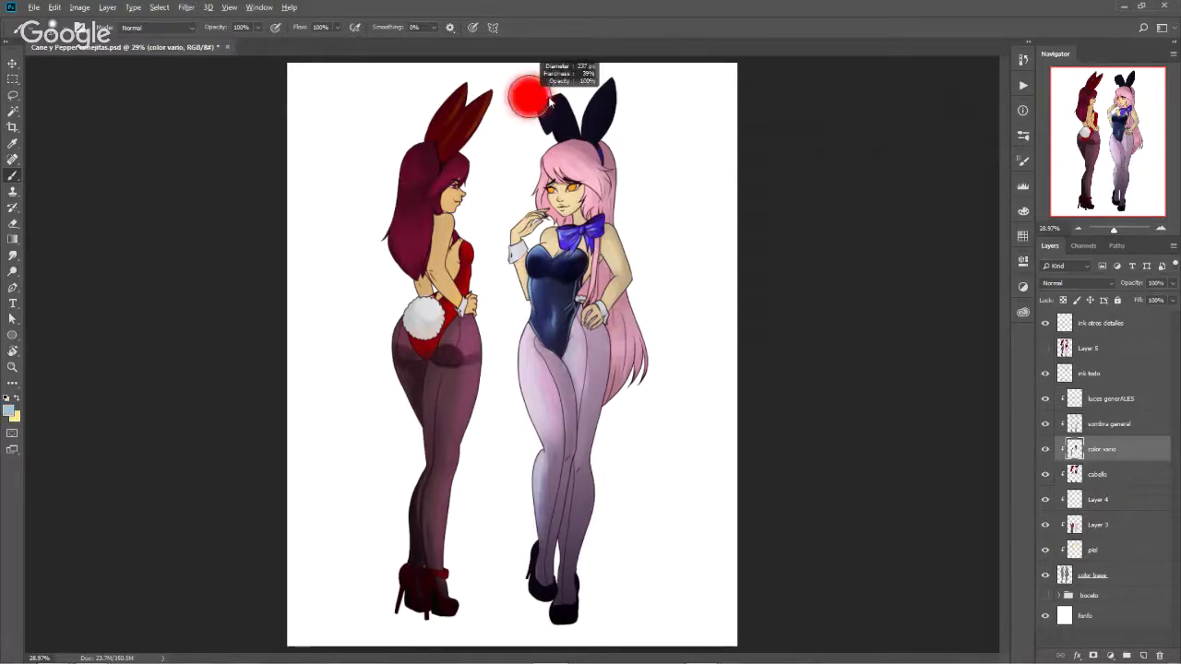
pyautogui.moveTo(550, 104)
pyautogui.mouseDown()
pyautogui.moveTo(555, 92)
pyautogui.moveTo(543, 125)
pyautogui.moveTo(614, 88)
pyautogui.mouseUp()
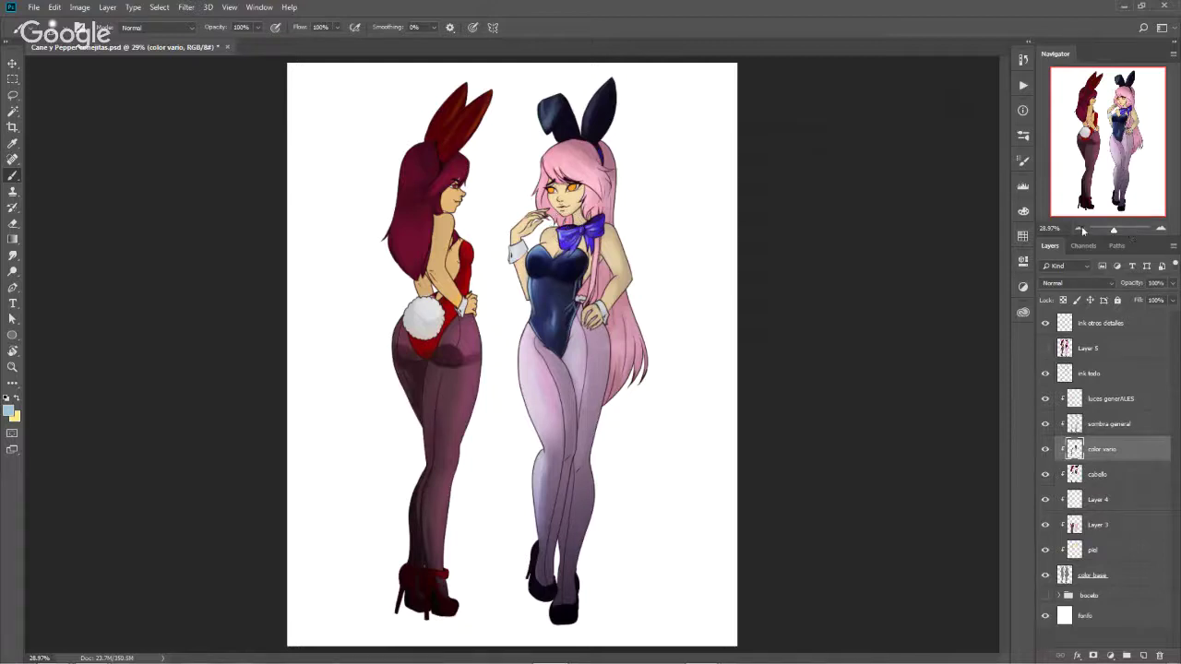
pyautogui.click(1160, 225)
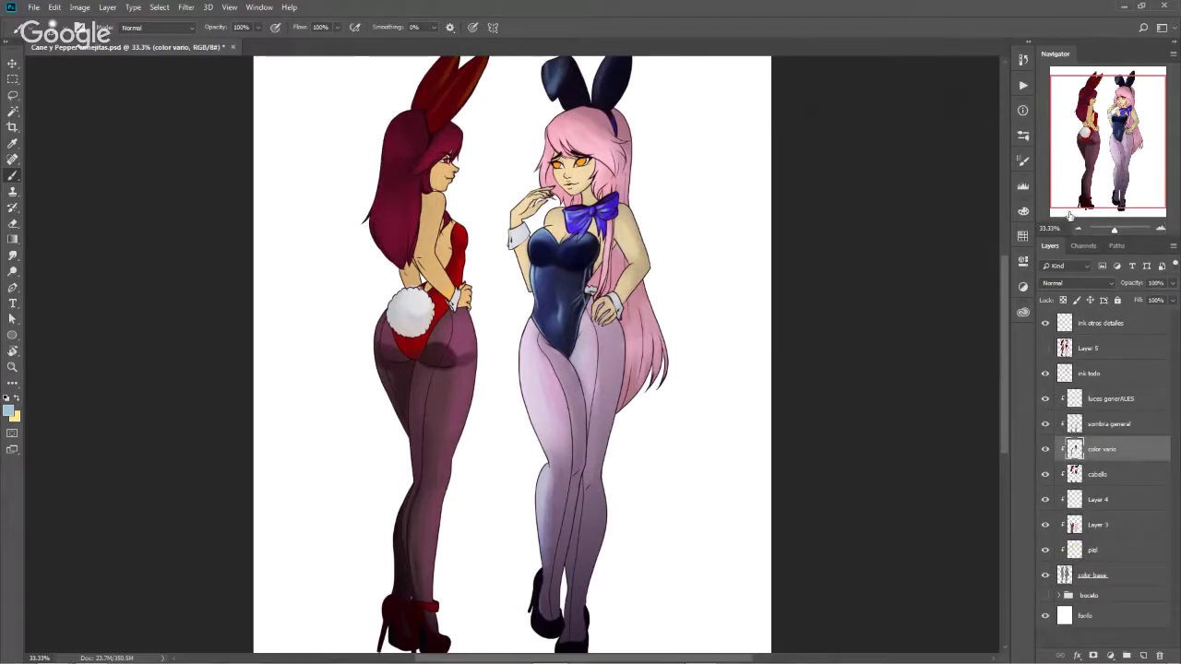
pyautogui.moveTo(688, 375); pyautogui.dragTo(727, 496)
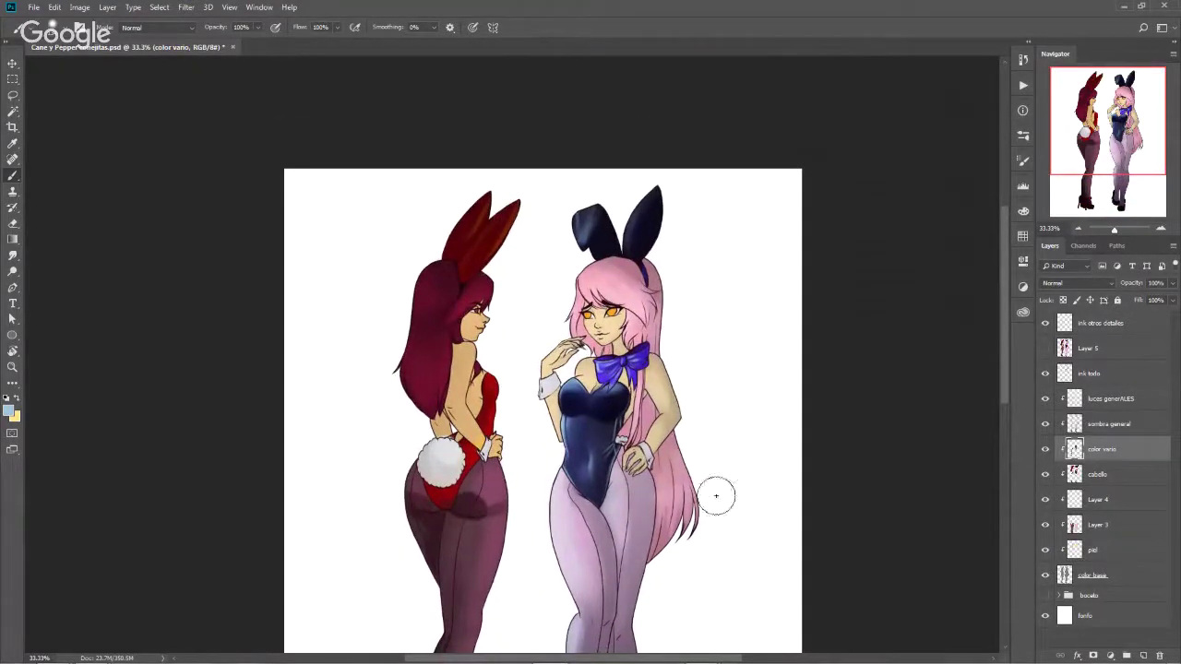
pyautogui.moveTo(709, 559)
pyautogui.mouseDown()
pyautogui.moveTo(720, 362)
pyautogui.moveTo(718, 467)
pyautogui.moveTo(721, 450)
pyautogui.mouseUp()
pyautogui.moveTo(715, 427); pyautogui.dragTo(711, 431)
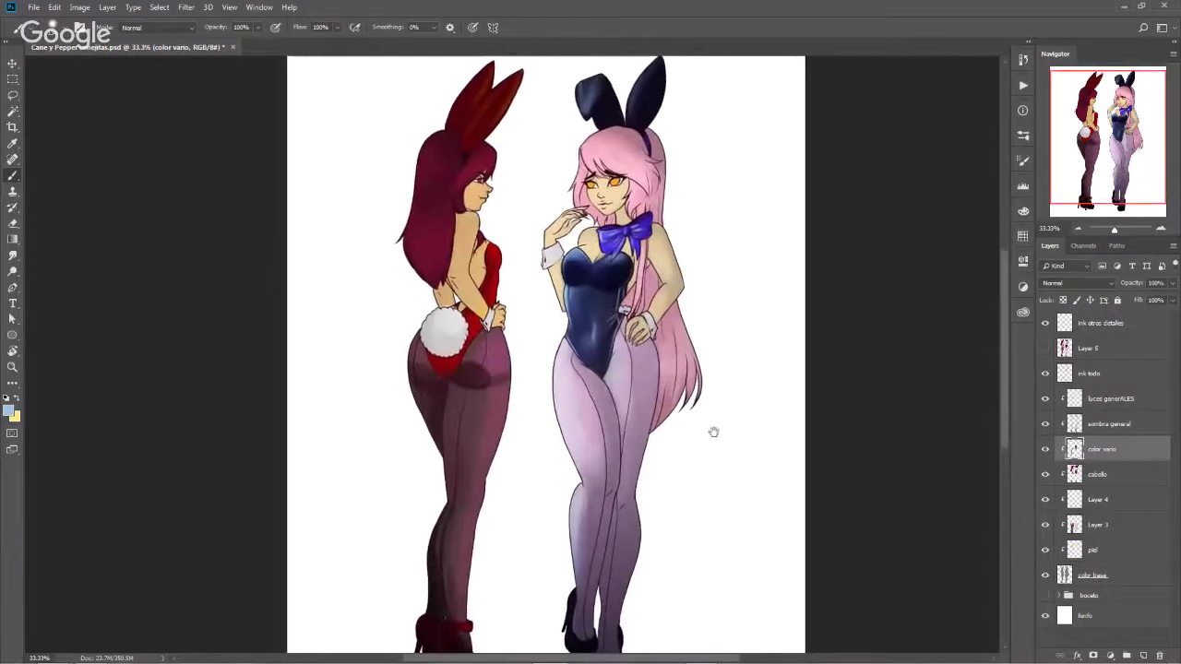
pyautogui.scroll(1, 665, 319)
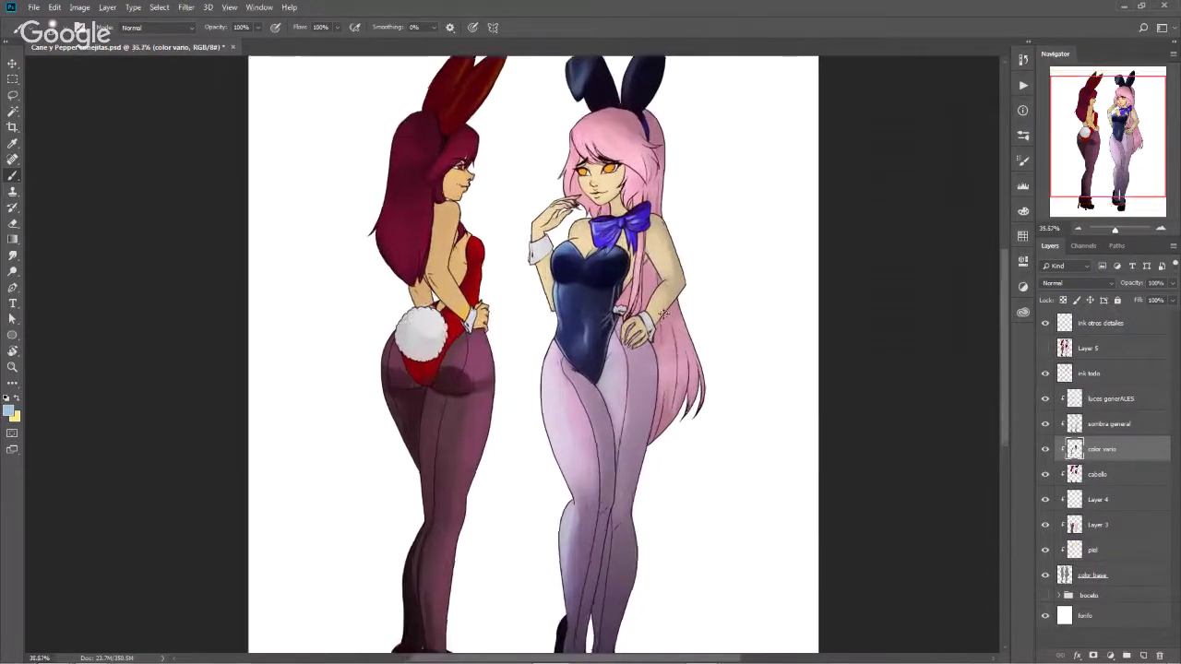
pyautogui.scroll(1, 666, 316)
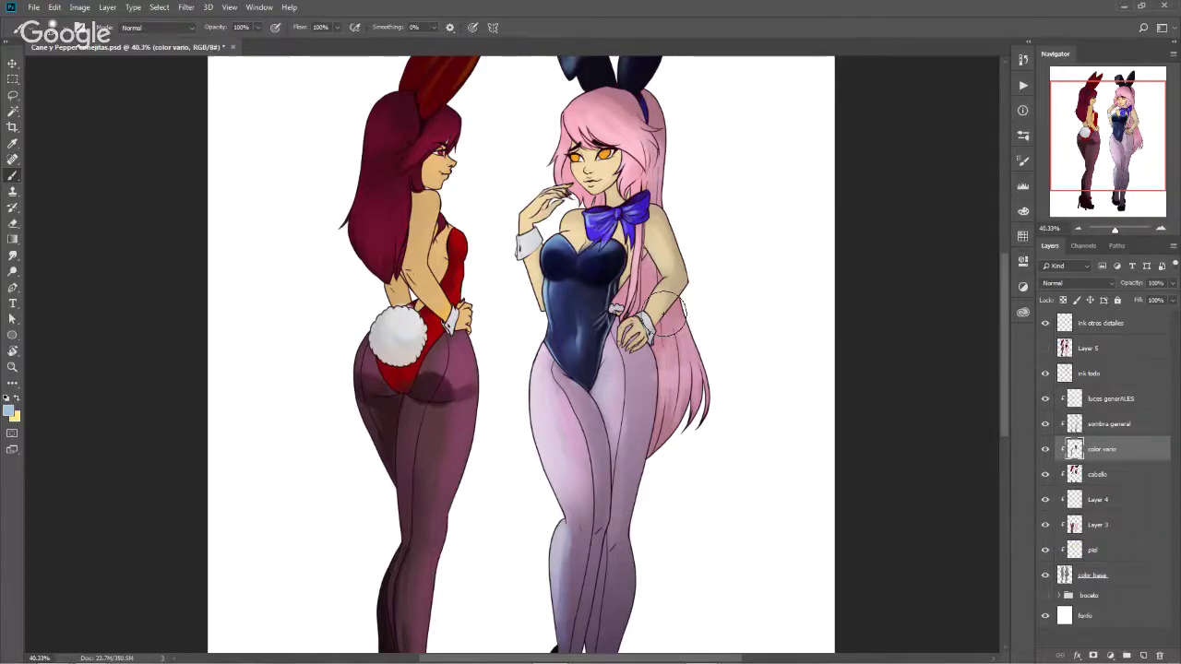
pyautogui.click(1077, 229)
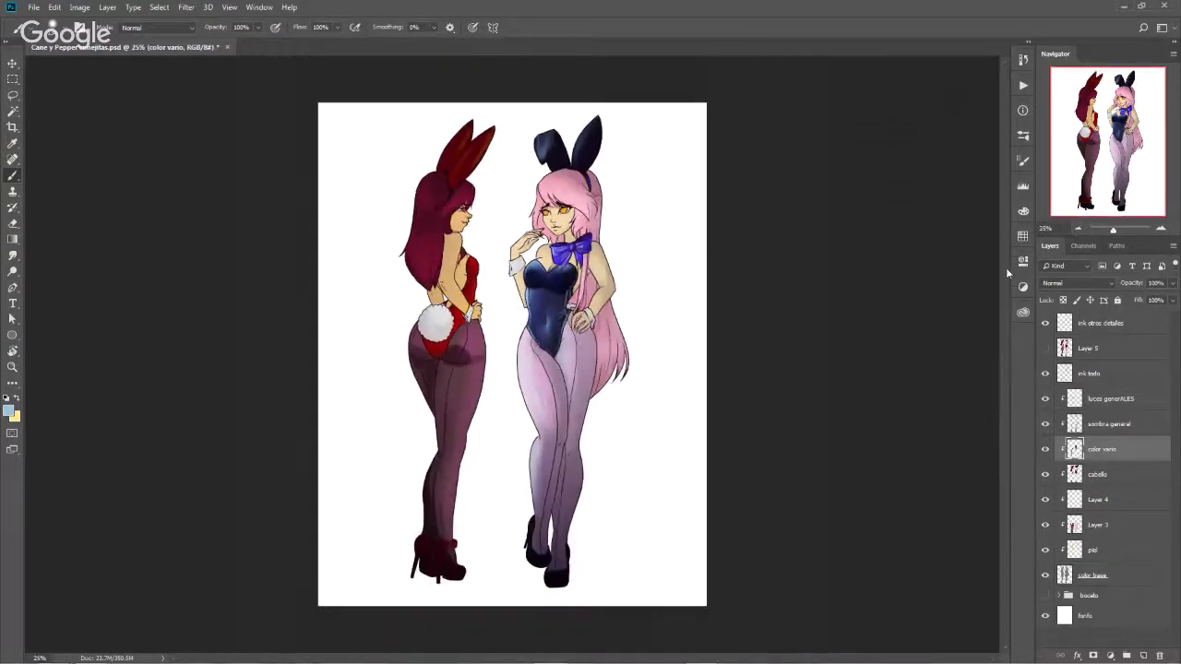